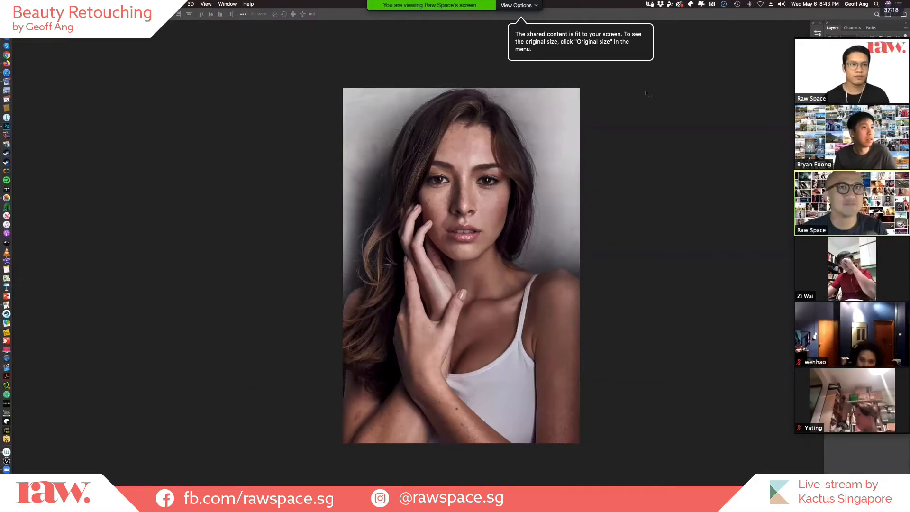
Reduce the floating meeting video strip to the active speaker and move it clear of the Layers panel.
{"action": "mouse_move", "coordinate": [881, 61]}
{"action": "left_click", "coordinate": [814, 32]}
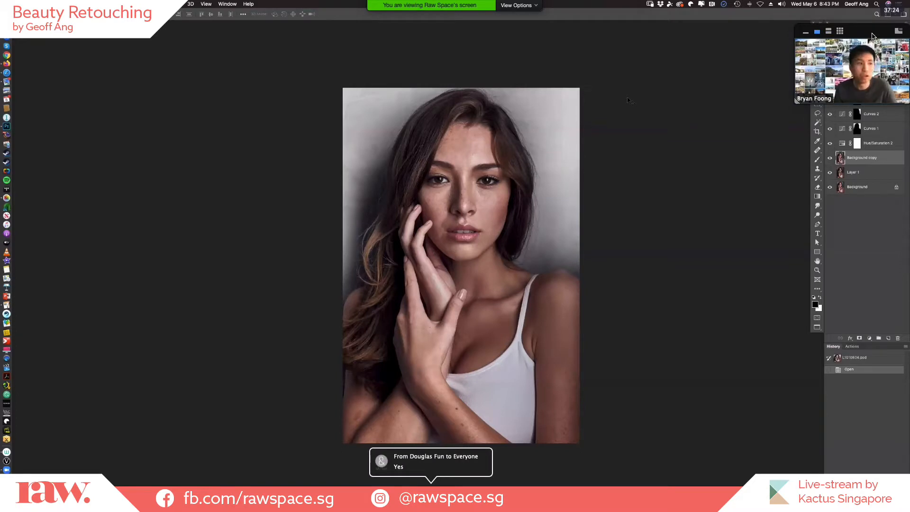
{"action": "left_click_drag", "start_coordinate": [873, 36], "coordinate": [78, 410]}
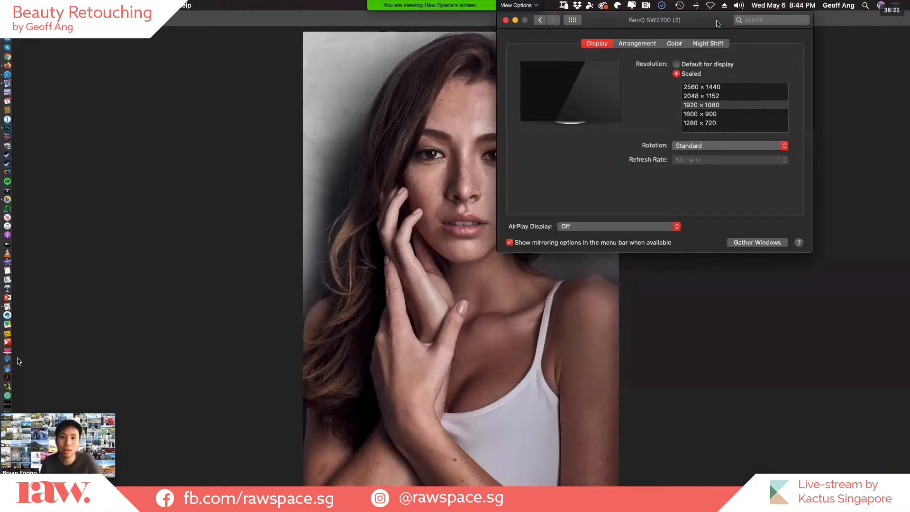
Close the BenQ SW2700 display settings window covering the photo.
{"action": "left_click_drag", "start_coordinate": [718, 24], "coordinate": [738, 112]}
{"action": "left_click", "coordinate": [530, 108]}
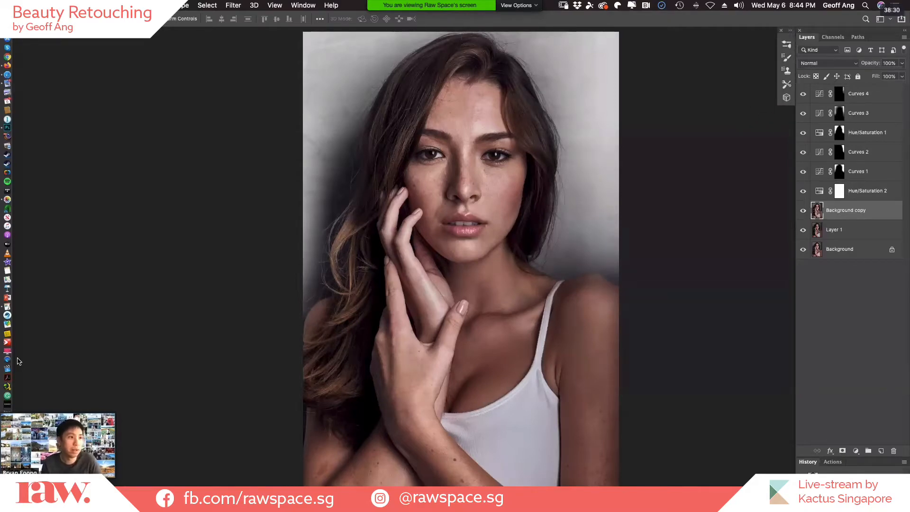
Place the Tools panel beside the Layers panel and arrange the Layers and History panels so both show fully.
{"action": "left_click_drag", "start_coordinate": [900, 189], "coordinate": [783, 117]}
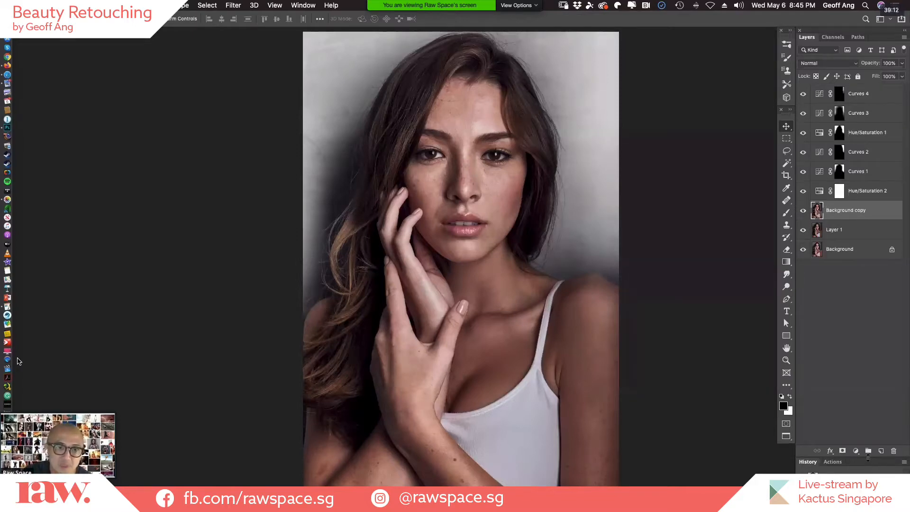
{"action": "key", "text": "shift+Tab"}
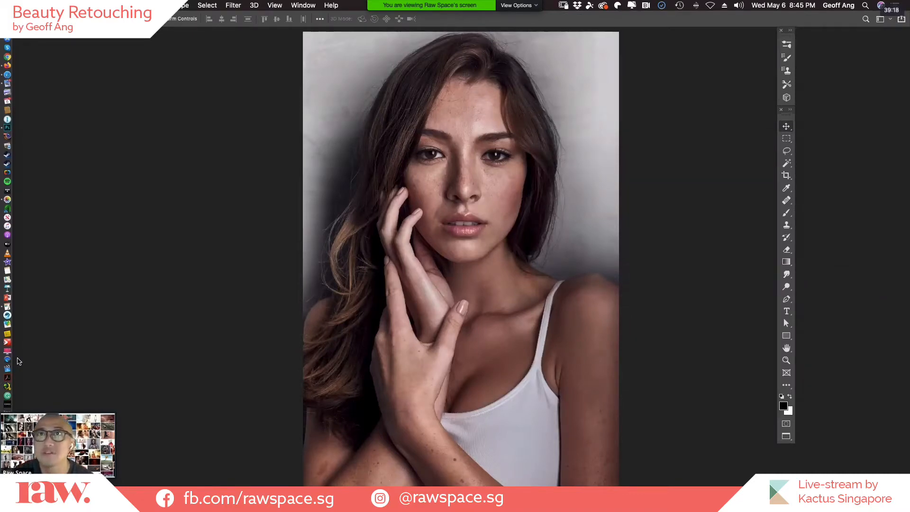
{"action": "left_click_drag", "start_coordinate": [863, 81], "coordinate": [843, 32]}
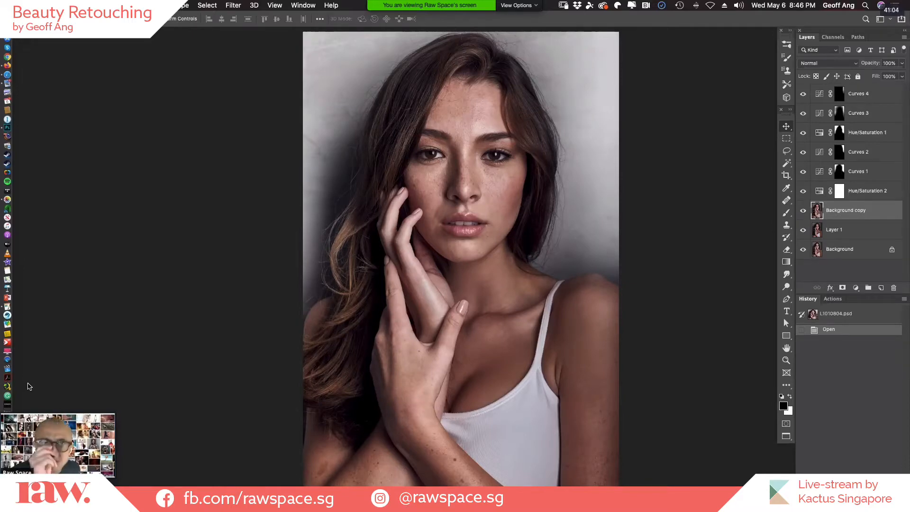
Reposition the floating speaker video clear of the portrait and enlarge it.
{"action": "mouse_move", "coordinate": [24, 412]}
{"action": "left_click_drag", "start_coordinate": [51, 399], "coordinate": [89, 364]}
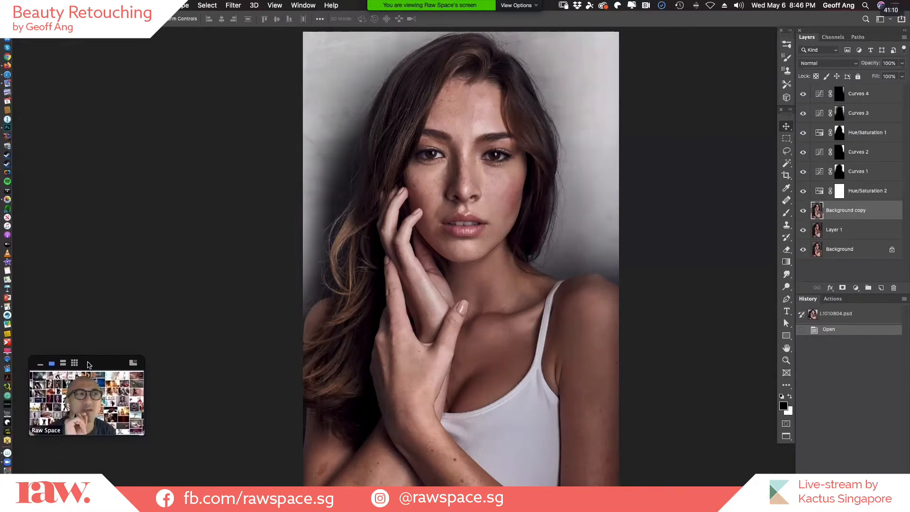
{"action": "left_click_drag", "start_coordinate": [31, 432], "coordinate": [4, 450]}
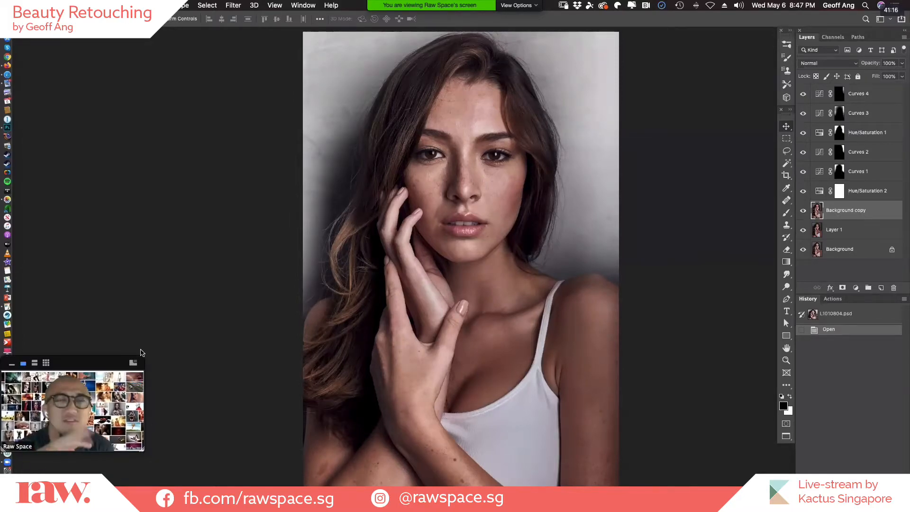
{"action": "left_click_drag", "start_coordinate": [145, 356], "coordinate": [168, 335]}
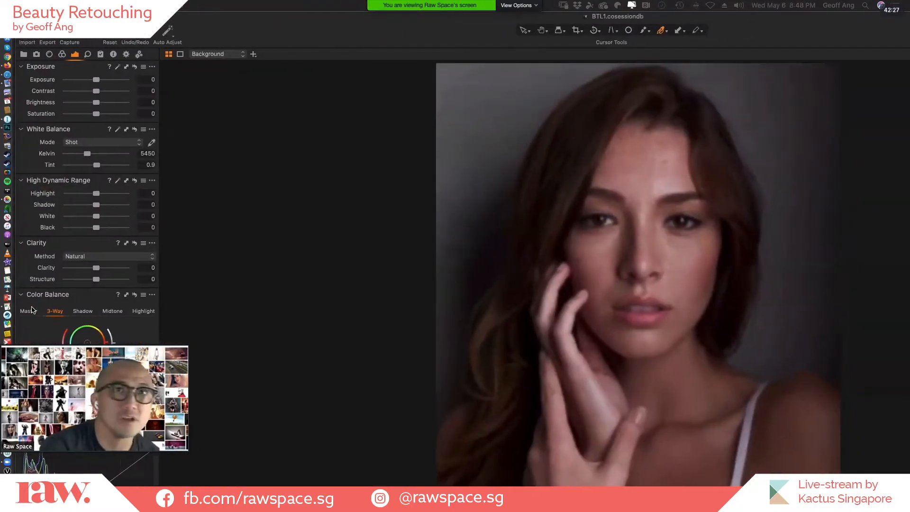
Switch to Capture One and position its window on the shared display so the adjustment tools, viewer and browser all show.
{"action": "left_click_drag", "start_coordinate": [633, 44], "coordinate": [649, 45]}
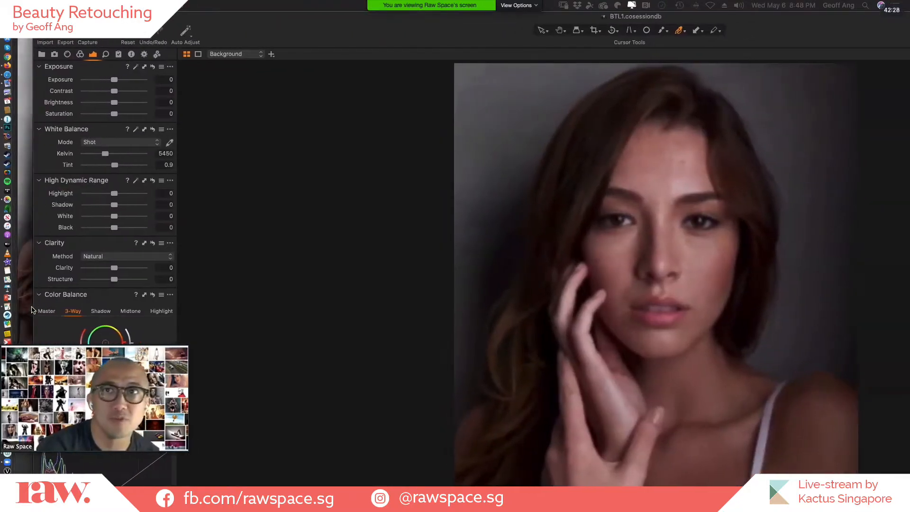
{"action": "left_click_drag", "start_coordinate": [805, 33], "coordinate": [499, 29]}
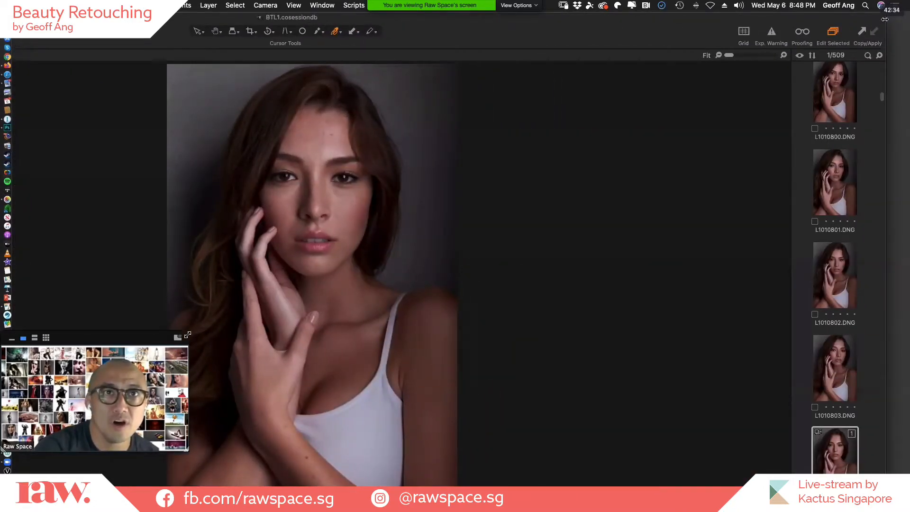
{"action": "left_click_drag", "start_coordinate": [880, 24], "coordinate": [460, 22]}
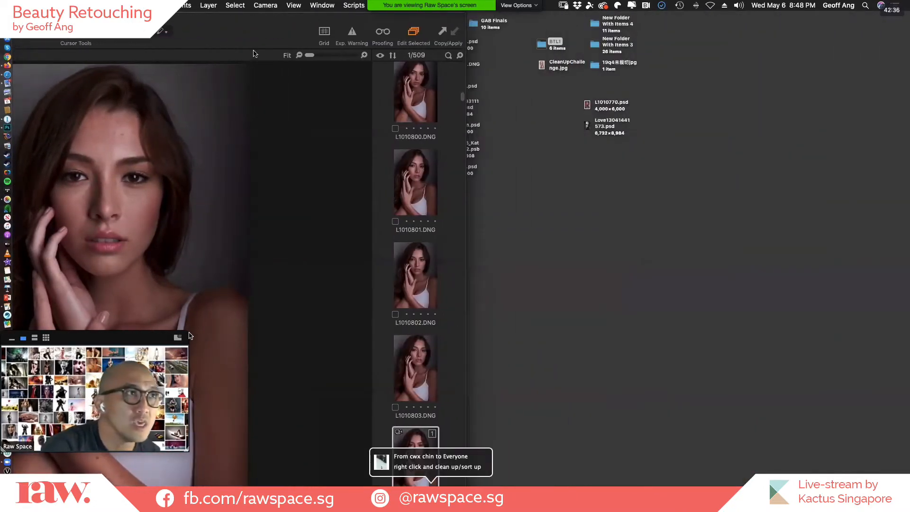
{"action": "left_click_drag", "start_coordinate": [263, 22], "coordinate": [589, 21]}
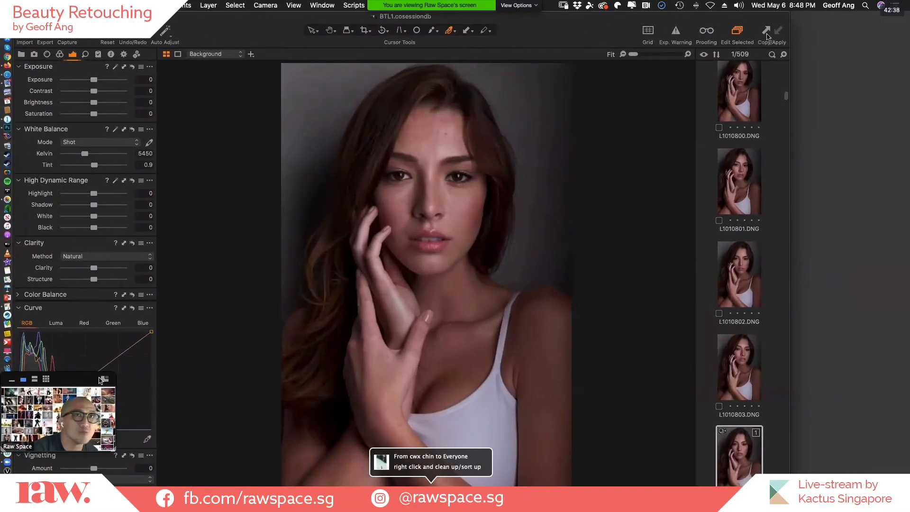
Move the floating speaker video off the Curve tool and over the lower part of the image browser.
{"action": "left_click_drag", "start_coordinate": [110, 375], "coordinate": [861, 417]}
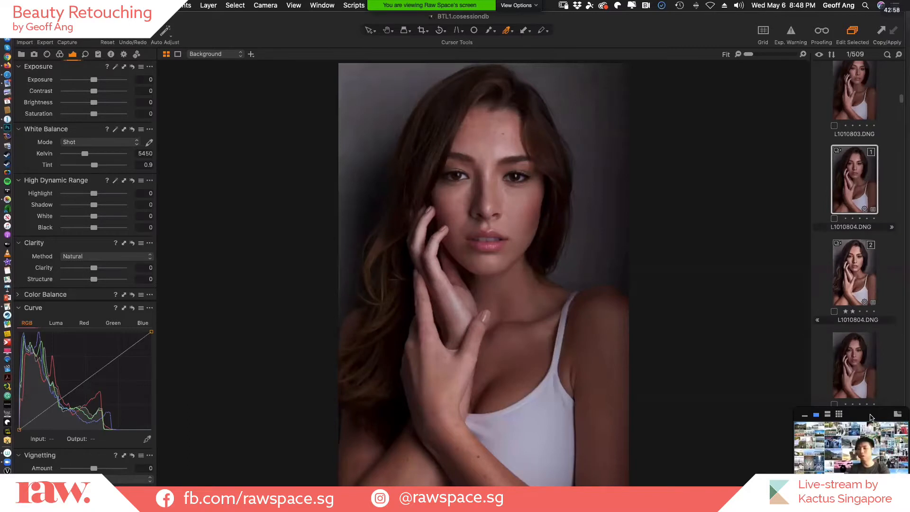
{"action": "left_click_drag", "start_coordinate": [906, 413], "coordinate": [872, 399]}
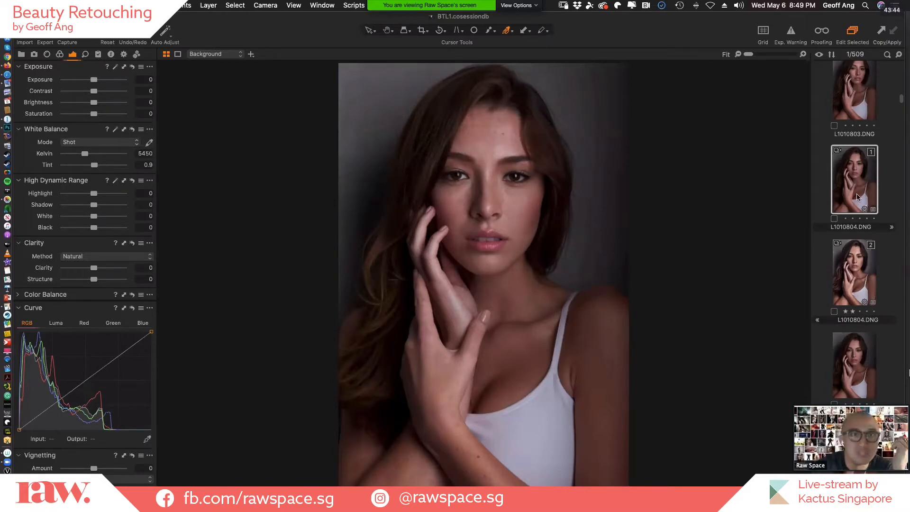
Compare variants 1 and 2 of L1010804.DNG by viewing them alternately.
{"action": "key", "text": "super+Right"}
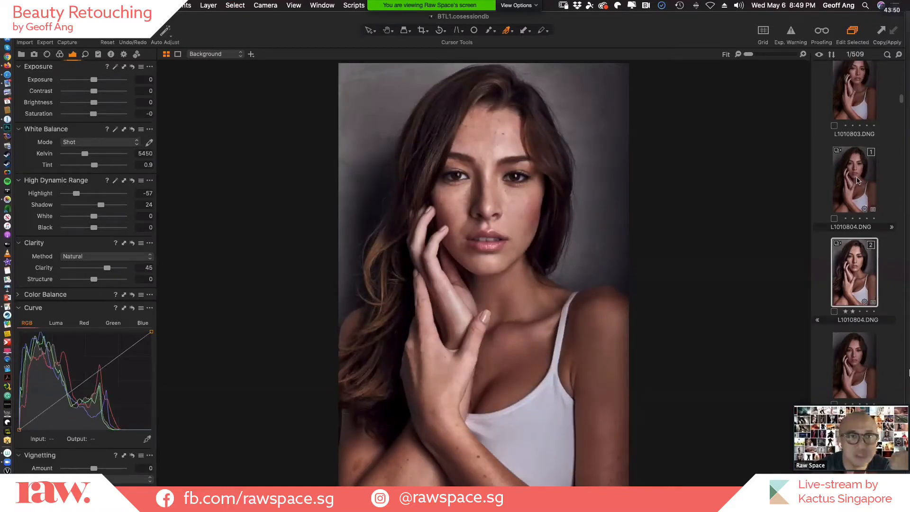
{"action": "left_click", "coordinate": [860, 182]}
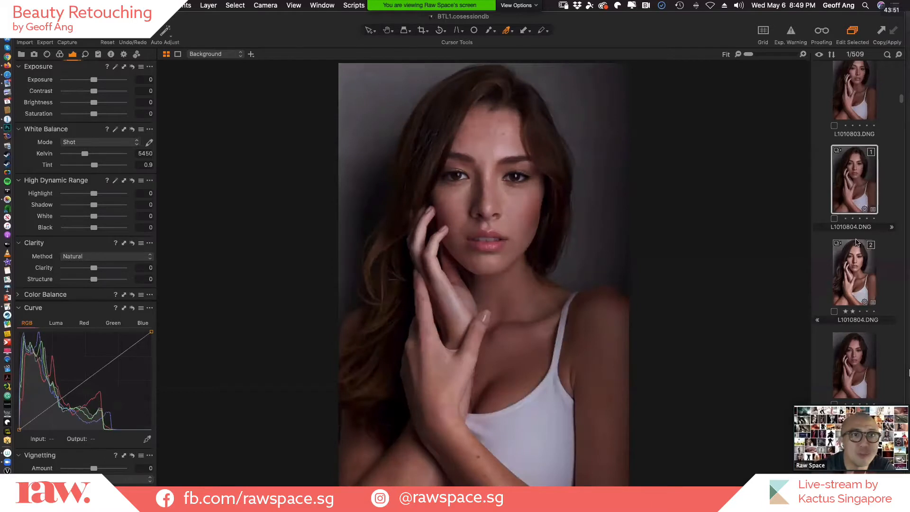
{"action": "left_click", "coordinate": [860, 274]}
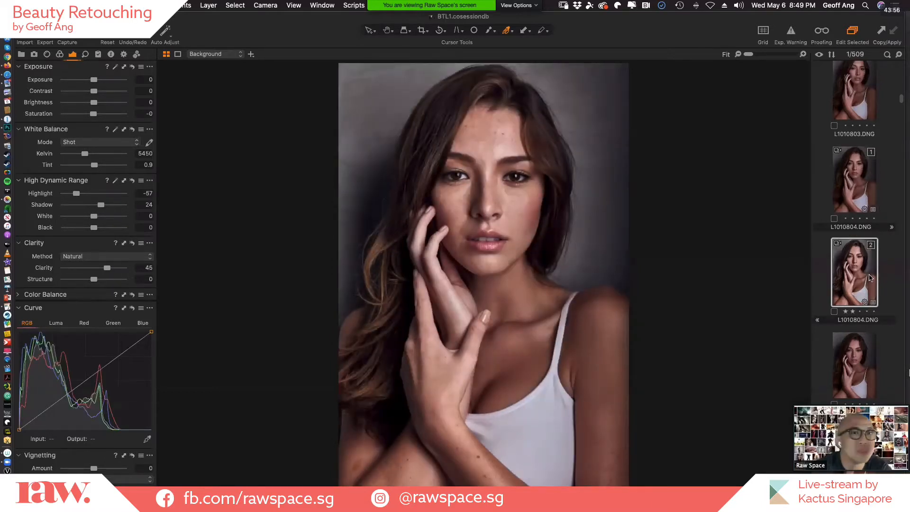
{"action": "left_click", "coordinate": [863, 179]}
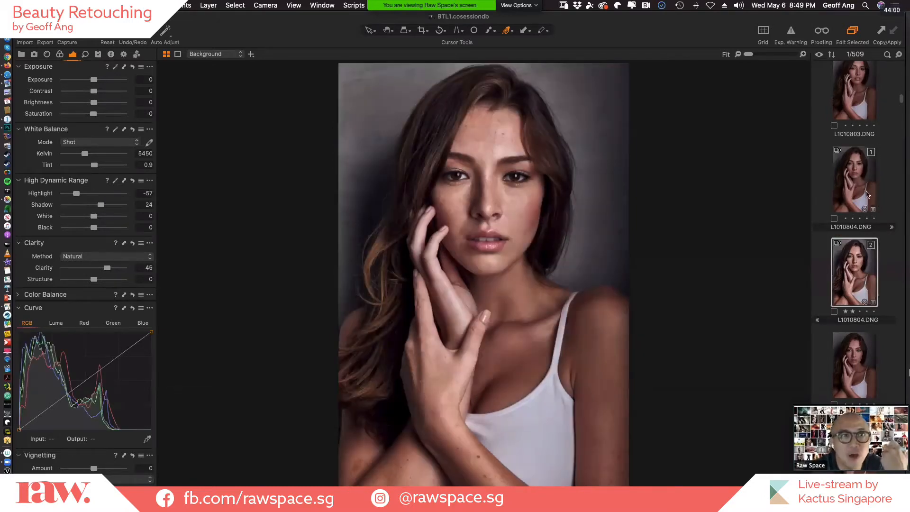
{"action": "left_click", "coordinate": [856, 286]}
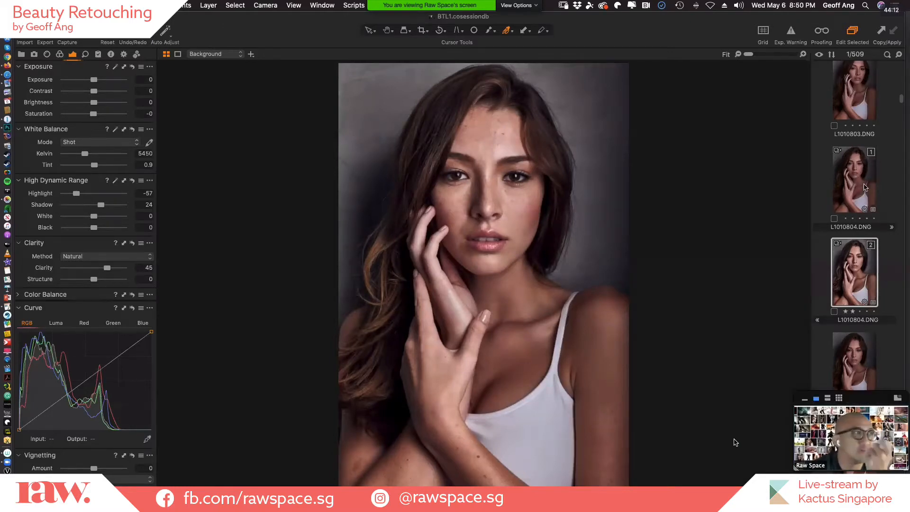
{"action": "left_click", "coordinate": [860, 191]}
{"action": "left_click", "coordinate": [857, 268]}
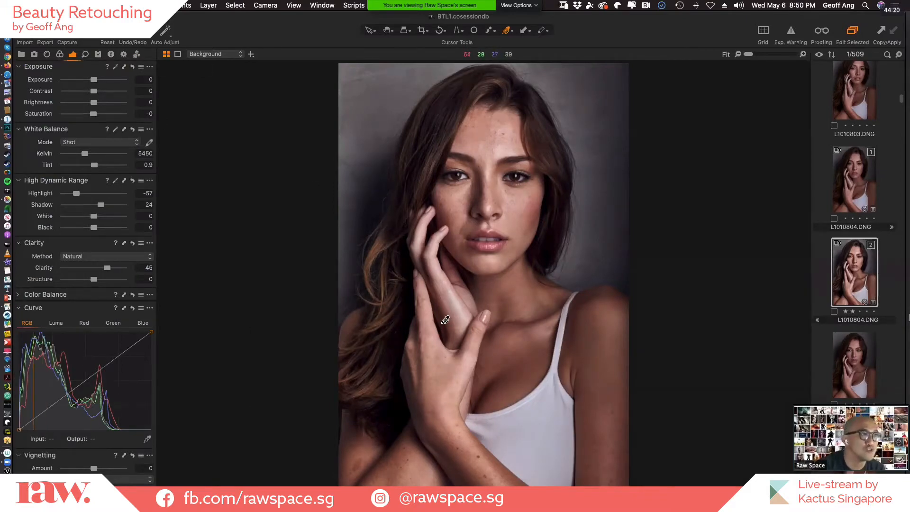
Expand the Color Balance, Clarity and High Dynamic Range tools and collapse the Curve tool.
{"action": "left_click", "coordinate": [17, 295]}
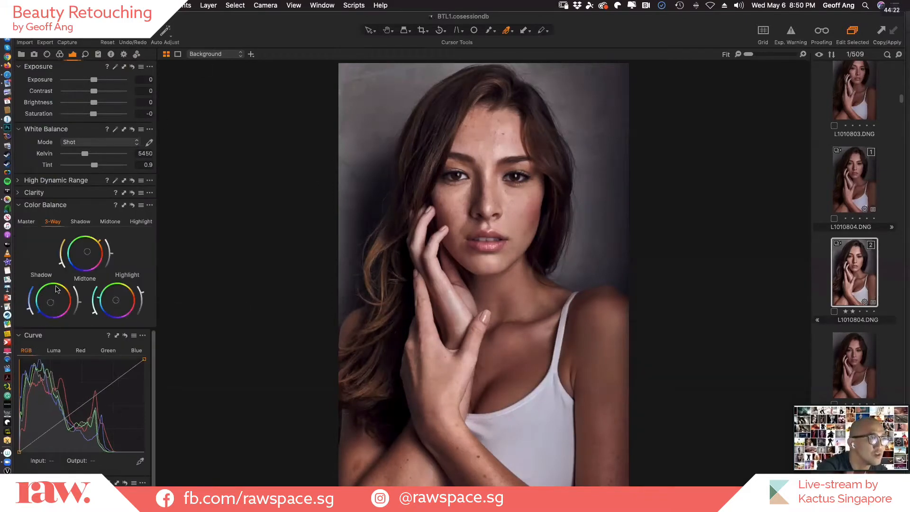
{"action": "left_click", "coordinate": [19, 336]}
{"action": "left_click", "coordinate": [18, 192]}
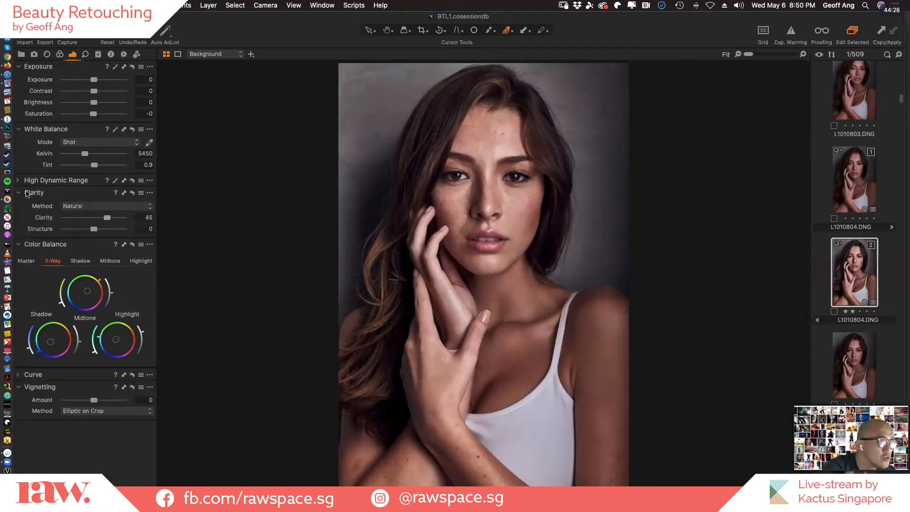
{"action": "left_click", "coordinate": [18, 180]}
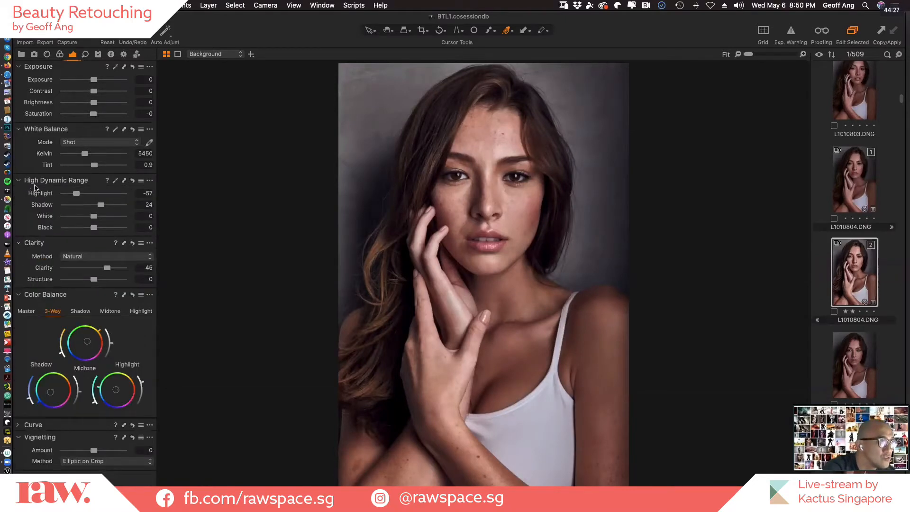
Examine how the High Dynamic Range, Clarity and Color Balance settings differ between variants 1 and 2 of L1010804.DNG.
{"action": "left_click", "coordinate": [853, 199]}
{"action": "left_click", "coordinate": [857, 272]}
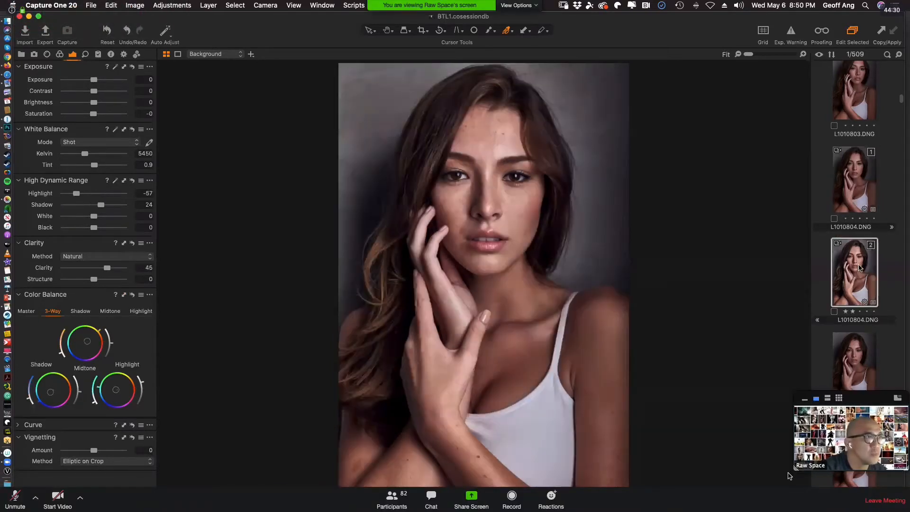
{"action": "left_click", "coordinate": [866, 178]}
{"action": "left_click_drag", "start_coordinate": [793, 471], "coordinate": [724, 508]}
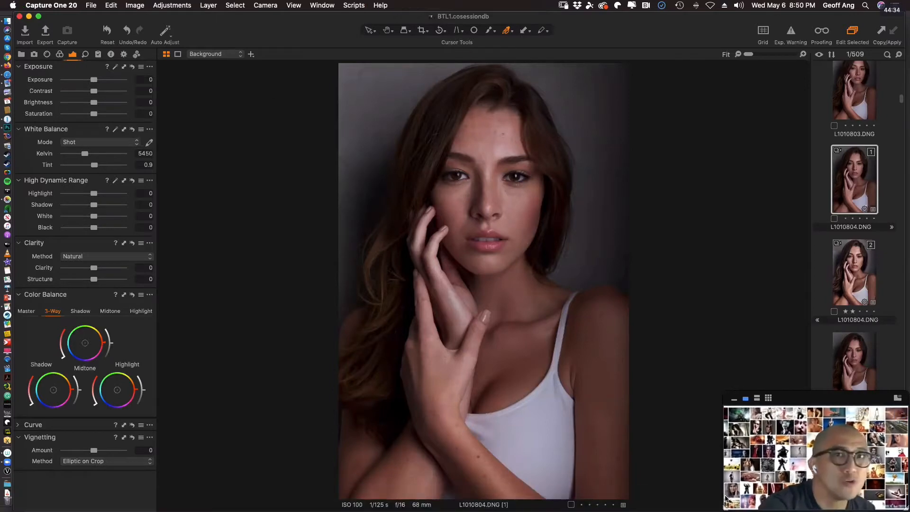
{"action": "left_click", "coordinate": [858, 284]}
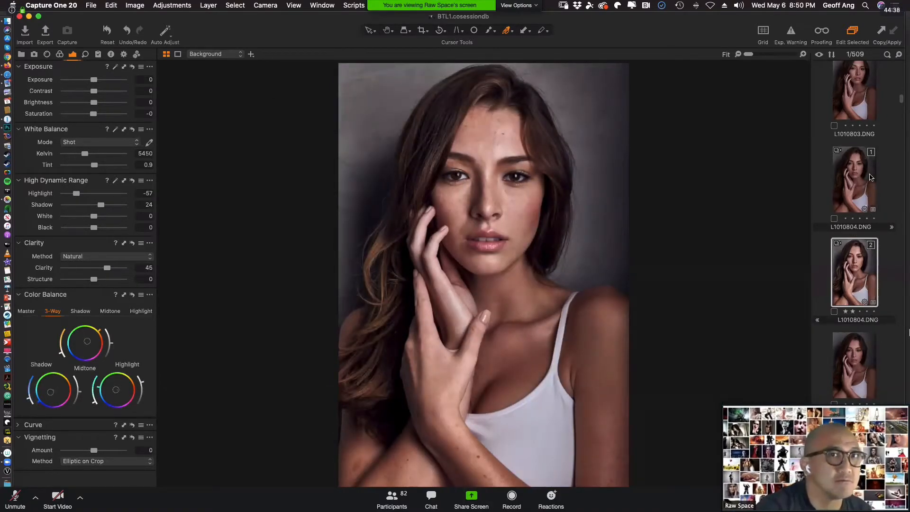
{"action": "left_click", "coordinate": [861, 197]}
{"action": "left_click", "coordinate": [858, 285]}
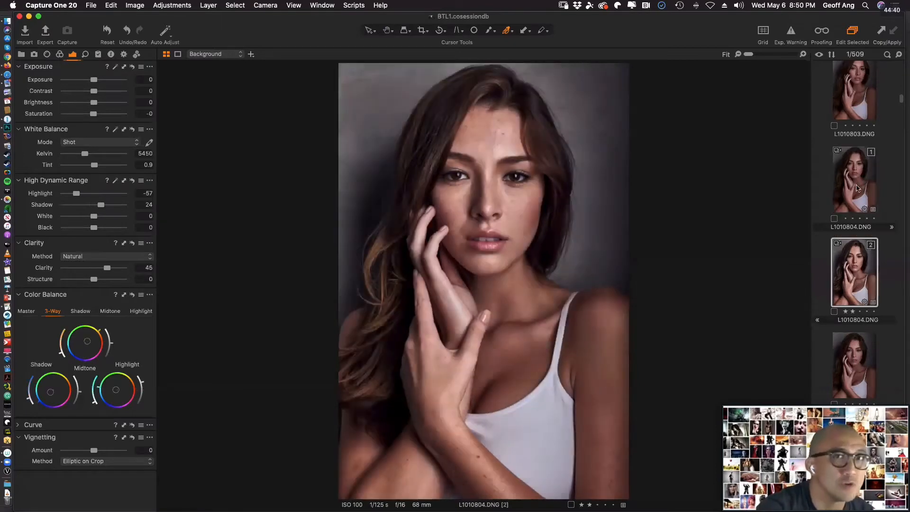
{"action": "left_click", "coordinate": [872, 190]}
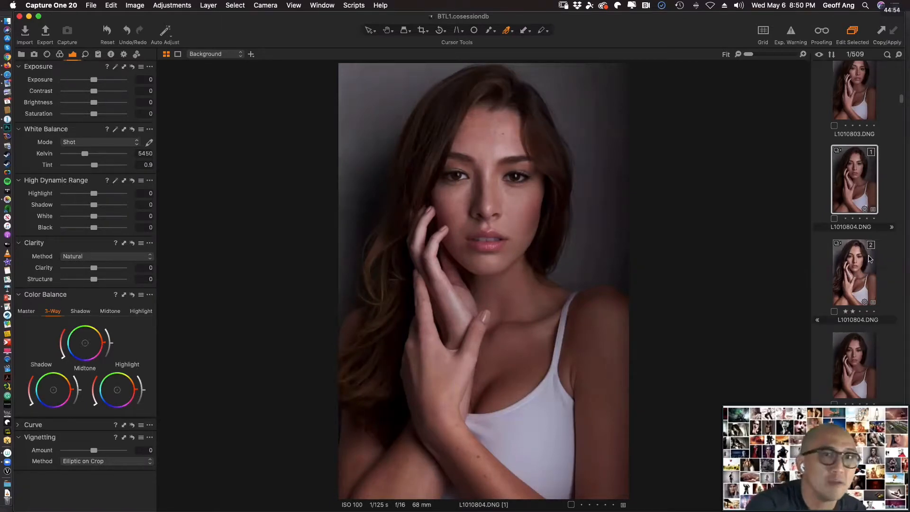
{"action": "left_click", "coordinate": [860, 274]}
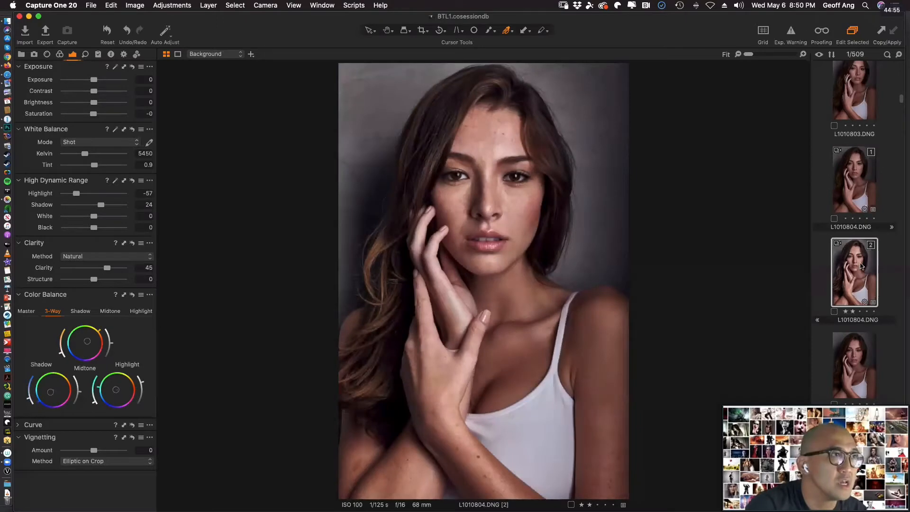
{"action": "left_click", "coordinate": [857, 184]}
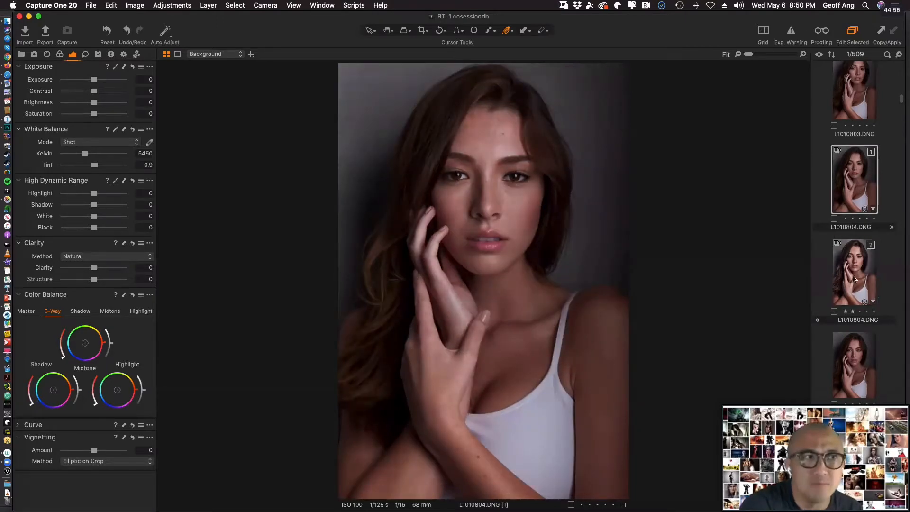
{"action": "left_click", "coordinate": [855, 279]}
{"action": "left_click", "coordinate": [871, 191]}
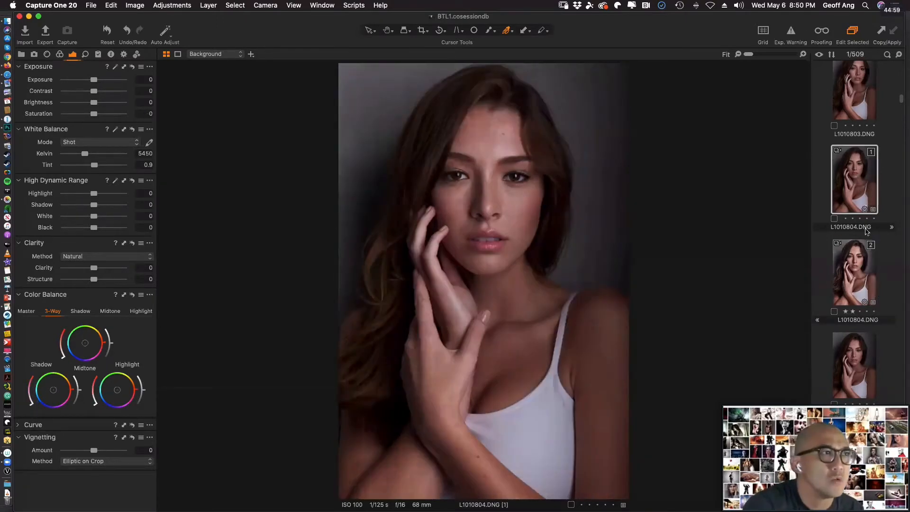
{"action": "left_click", "coordinate": [855, 280]}
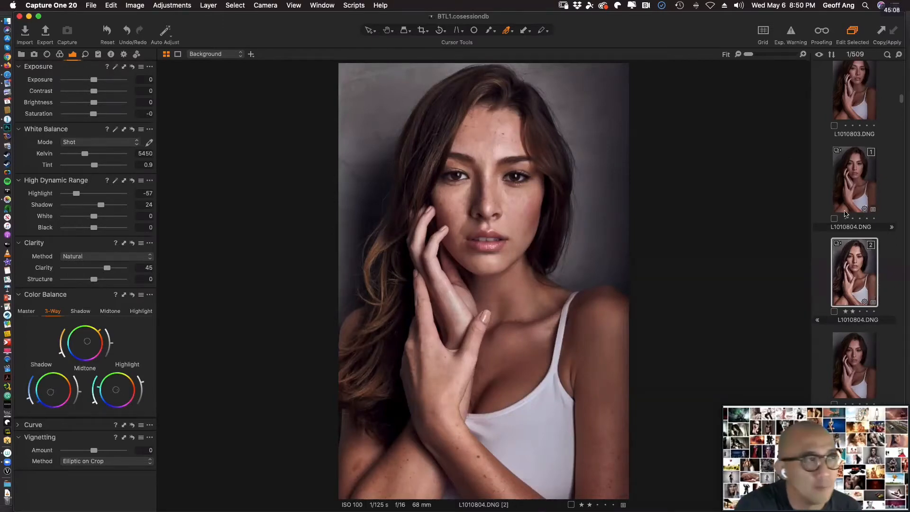
{"action": "left_click", "coordinate": [867, 184]}
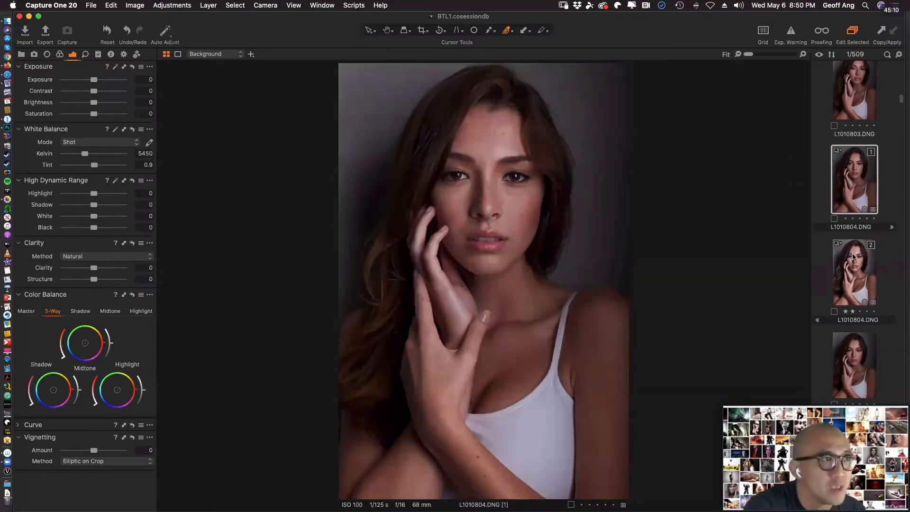
{"action": "left_click", "coordinate": [861, 267]}
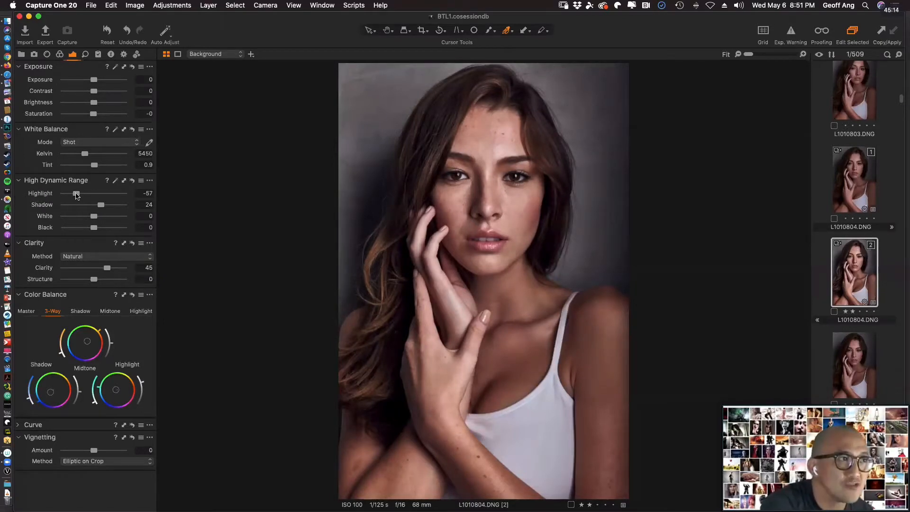
Set the High Dynamic Range Highlight to -53 and Shadow to 23 on variant 2 of L1010804.DNG.
{"action": "mouse_move", "coordinate": [79, 196]}
{"action": "left_mouse_down"}
{"action": "mouse_move", "coordinate": [71, 190]}
{"action": "mouse_move", "coordinate": [108, 194]}
{"action": "mouse_move", "coordinate": [67, 197]}
{"action": "mouse_move", "coordinate": [80, 194]}
{"action": "left_mouse_up"}
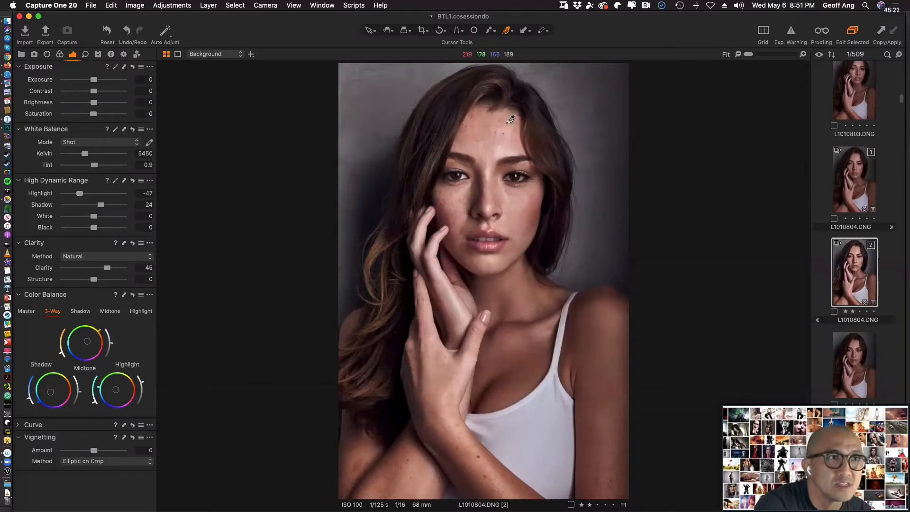
{"action": "left_click_drag", "start_coordinate": [80, 195], "coordinate": [101, 205]}
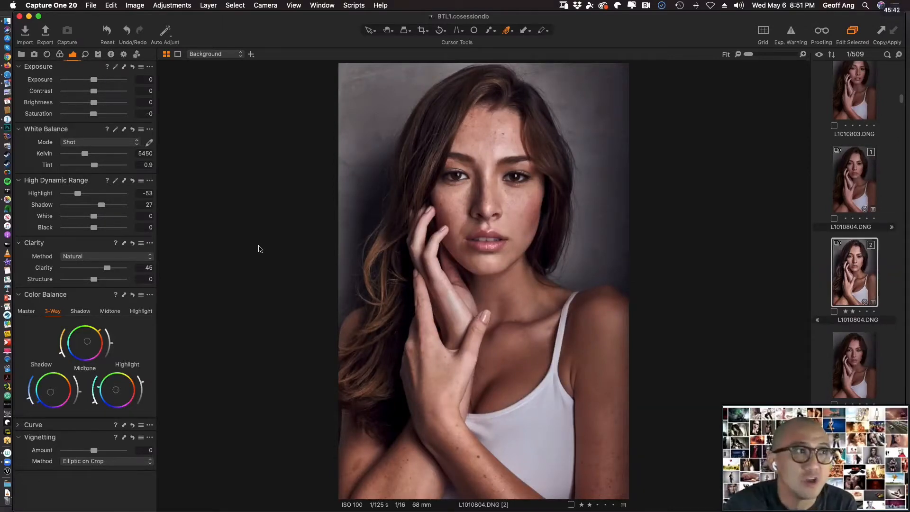
{"action": "mouse_move", "coordinate": [101, 204]}
{"action": "left_mouse_down"}
{"action": "mouse_move", "coordinate": [124, 206]}
{"action": "mouse_move", "coordinate": [100, 207]}
{"action": "left_mouse_up"}
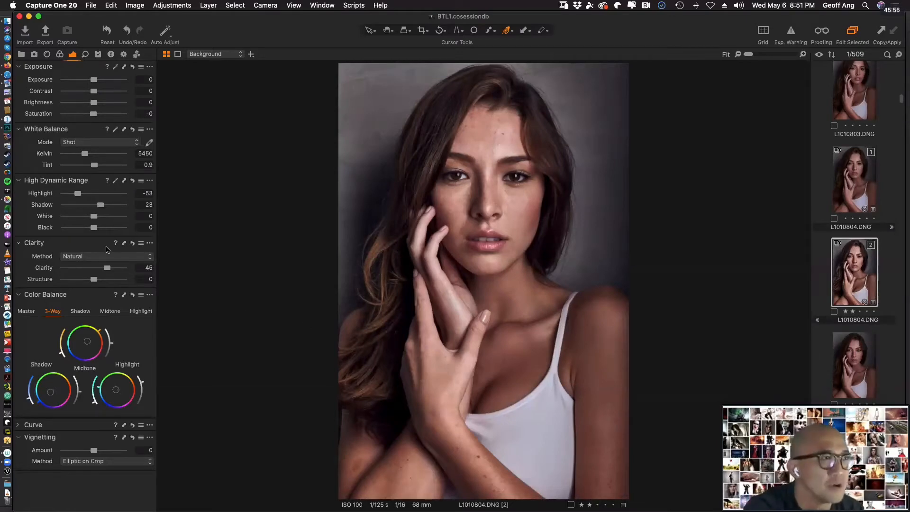
View variants 1 and 2 of L1010804.DNG alternately to judge the adjusted highlights and shadows.
{"action": "left_click", "coordinate": [851, 202]}
{"action": "left_click", "coordinate": [862, 255]}
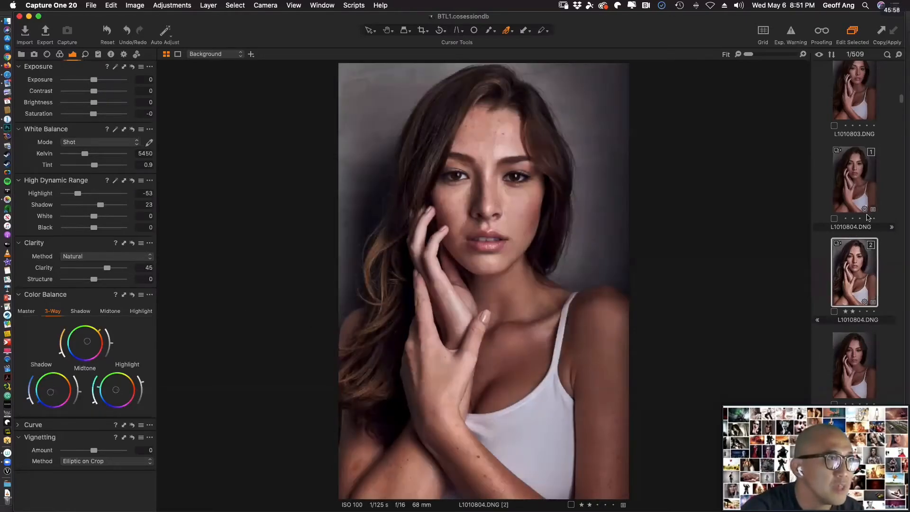
{"action": "left_click", "coordinate": [858, 185]}
{"action": "left_click", "coordinate": [863, 268]}
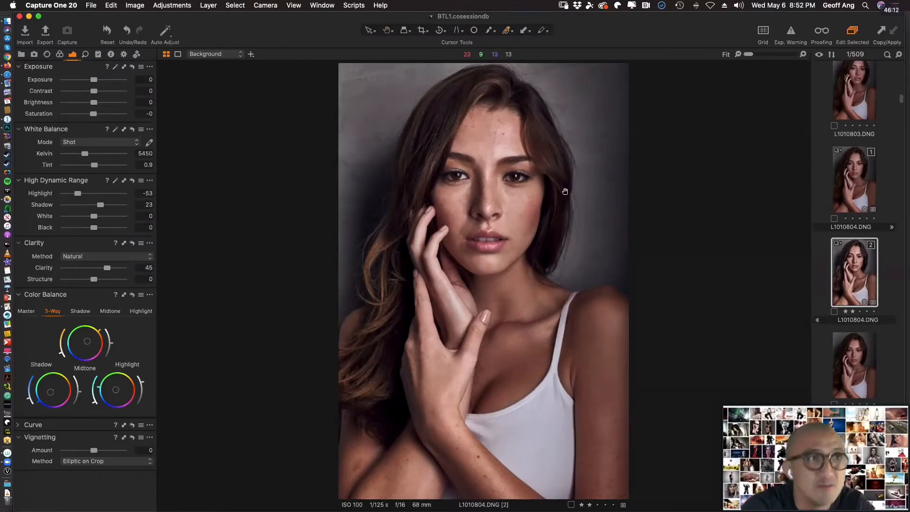
Examine the eyes, skin texture and lips of variant 2 up close, and compare the whole portrait with variant 1.
{"action": "left_click", "coordinate": [514, 181]}
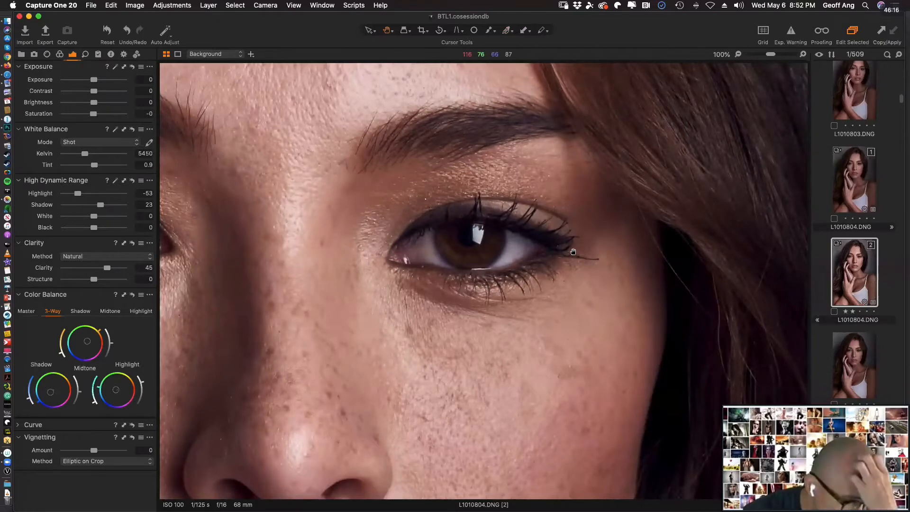
{"action": "scroll", "coordinate": [573, 251], "scroll_direction": "down", "scroll_amount": 2}
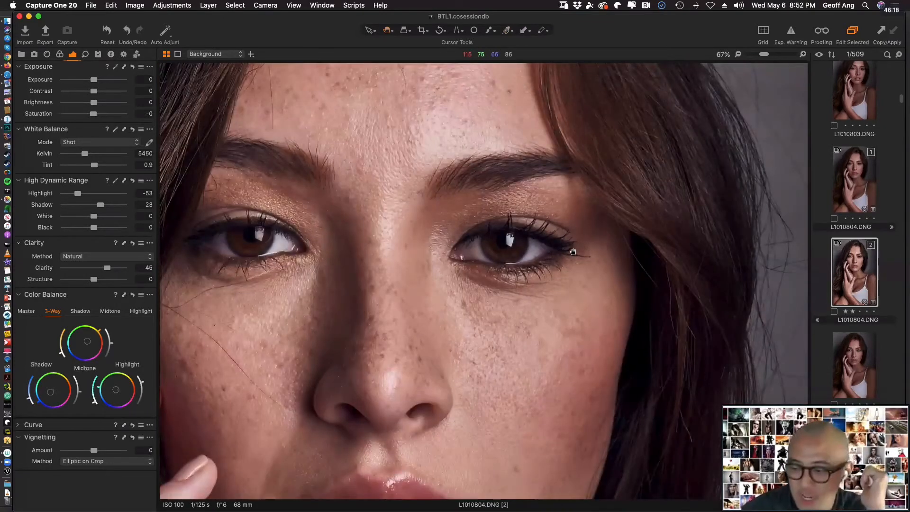
{"action": "scroll", "coordinate": [573, 251], "scroll_direction": "left", "scroll_amount": 5}
{"action": "scroll", "coordinate": [573, 251], "scroll_direction": "down", "scroll_amount": 2}
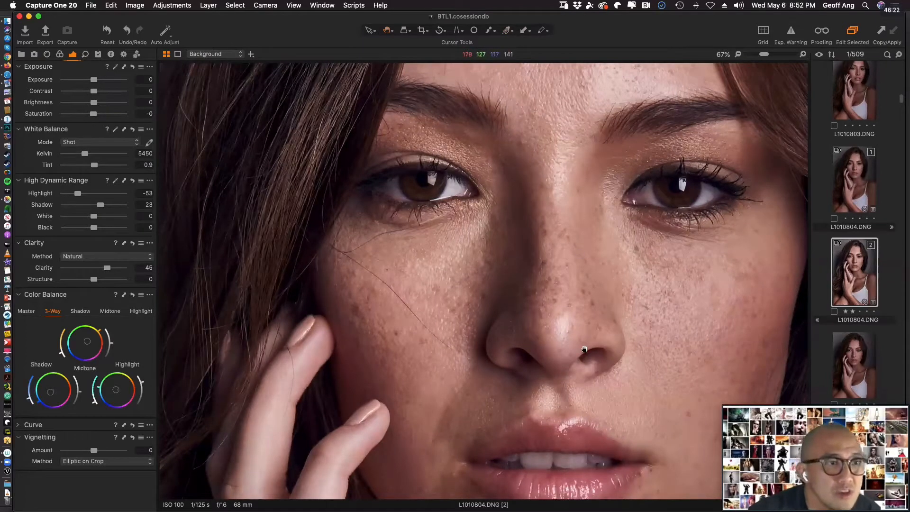
{"action": "scroll", "coordinate": [531, 289], "scroll_direction": "down", "scroll_amount": 2}
{"action": "scroll", "coordinate": [532, 289], "scroll_direction": "right", "scroll_amount": 2}
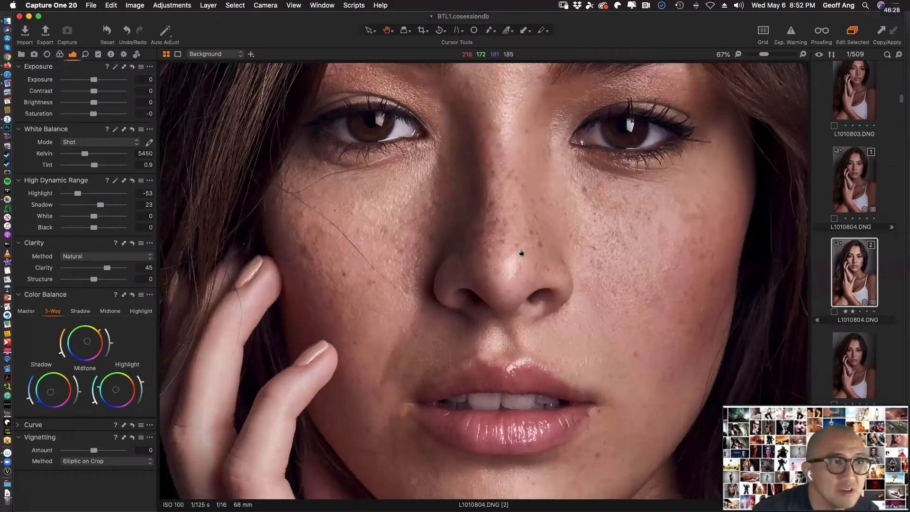
{"action": "left_click_drag", "start_coordinate": [522, 253], "coordinate": [524, 254]}
{"action": "left_click_drag", "start_coordinate": [400, 197], "coordinate": [479, 382]}
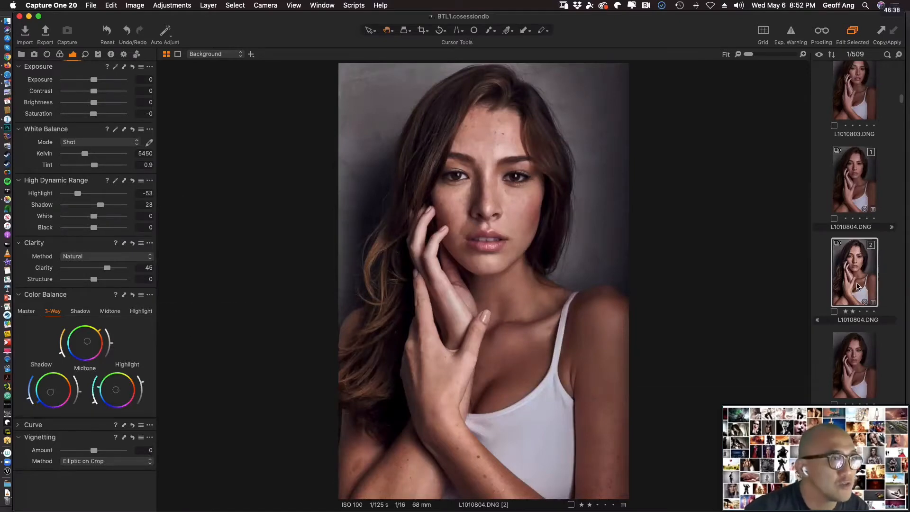
{"action": "left_click", "coordinate": [860, 179]}
{"action": "left_click", "coordinate": [859, 274]}
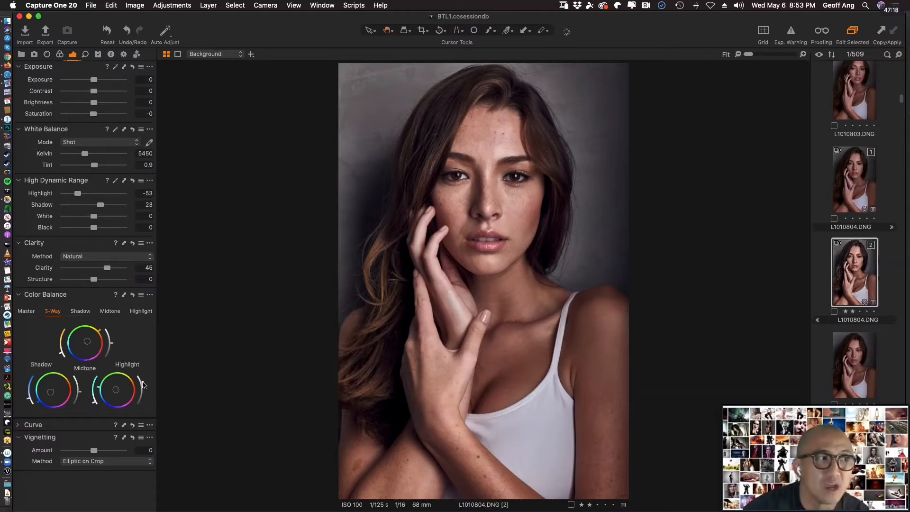
Try lowering and raising the Color Balance Highlight lightness on variant 2, and compare it with variant 1.
{"action": "left_click_drag", "start_coordinate": [144, 385], "coordinate": [143, 389]}
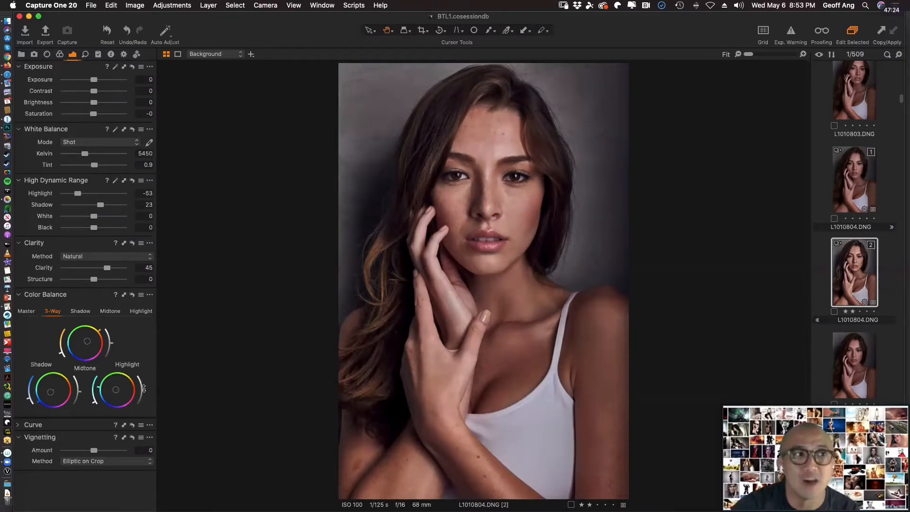
{"action": "left_click_drag", "start_coordinate": [144, 389], "coordinate": [143, 379]}
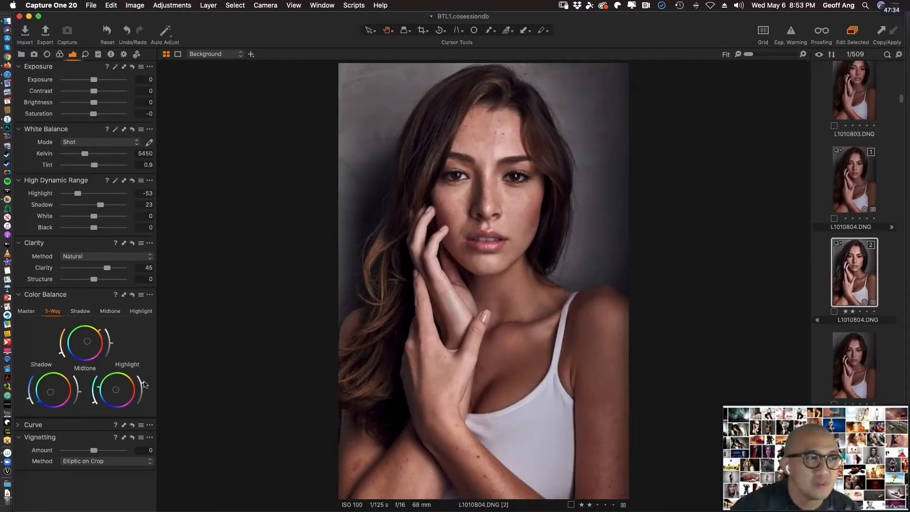
{"action": "left_click", "coordinate": [851, 200]}
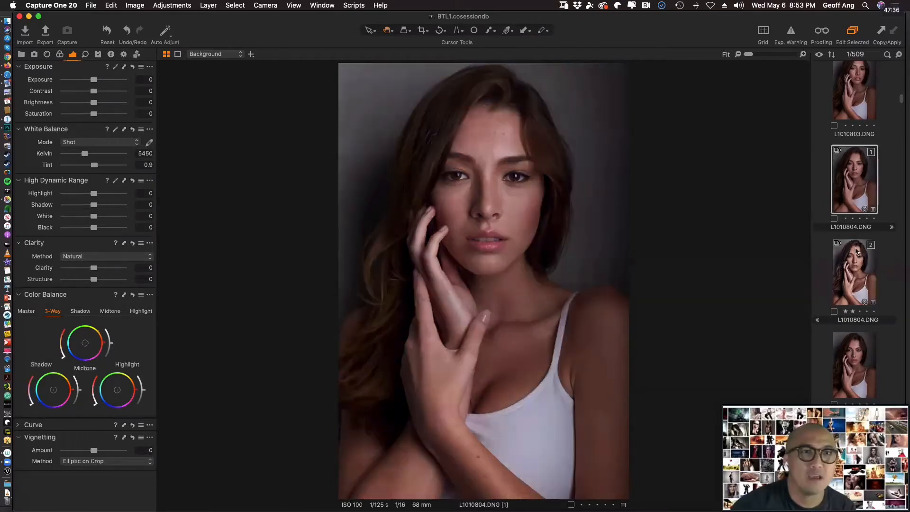
{"action": "left_click", "coordinate": [858, 278]}
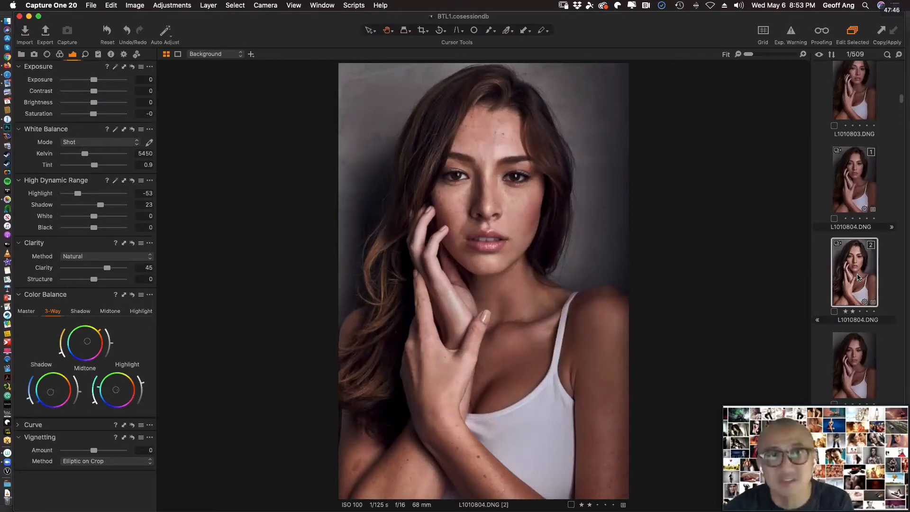
Switch to Photoshop and show L1010804.psd in full-screen mode, fitted to the screen.
{"action": "key", "text": "super+Tab"}
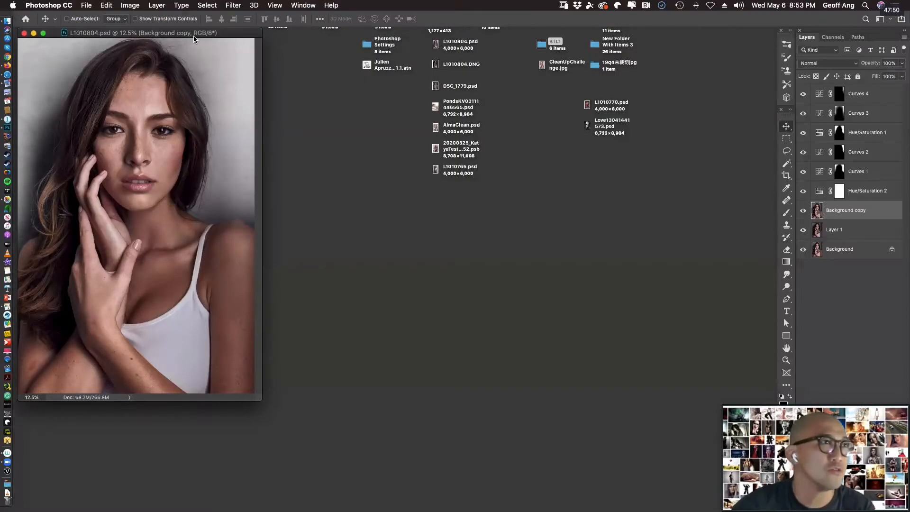
{"action": "key", "text": "f"}
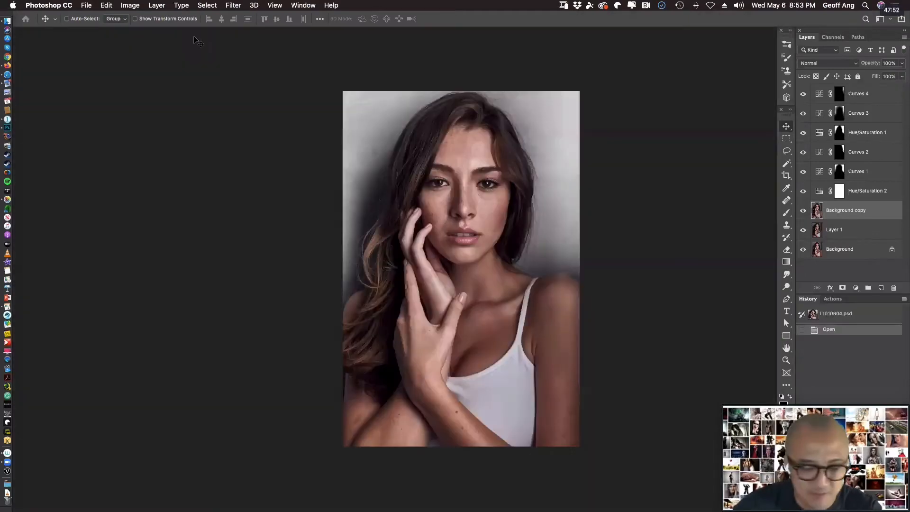
{"action": "key", "text": "super+0"}
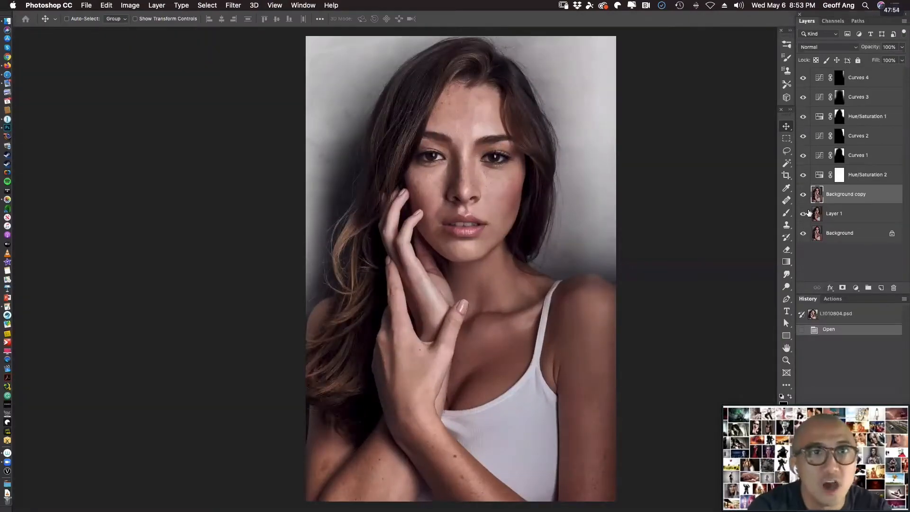
Show only Layer 1 and delete the locked Background layer beneath it.
{"action": "left_click", "coordinate": [803, 214], "text": "alt"}
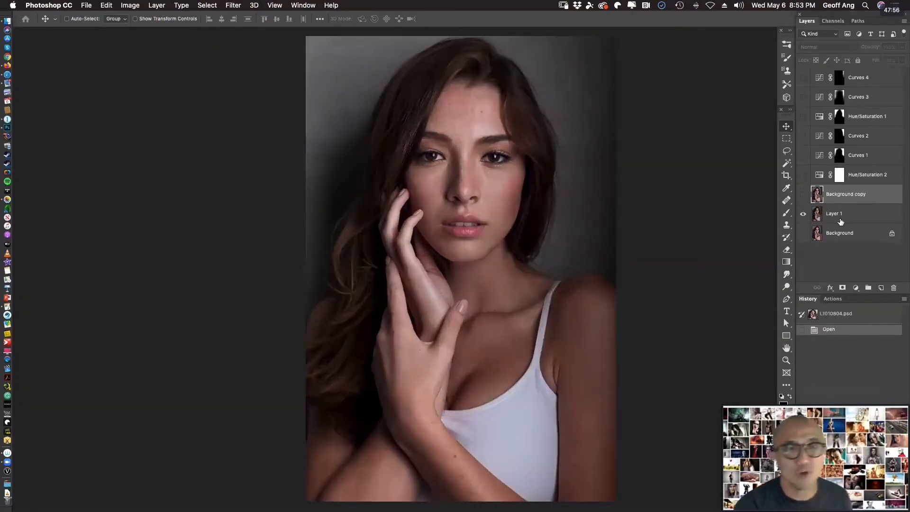
{"action": "left_click", "coordinate": [876, 216]}
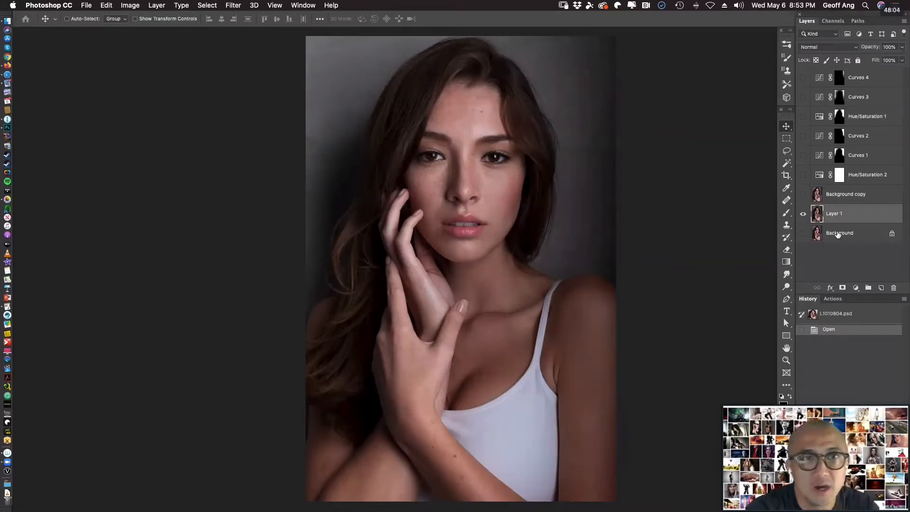
{"action": "left_click", "coordinate": [850, 235]}
{"action": "key", "text": "Delete"}
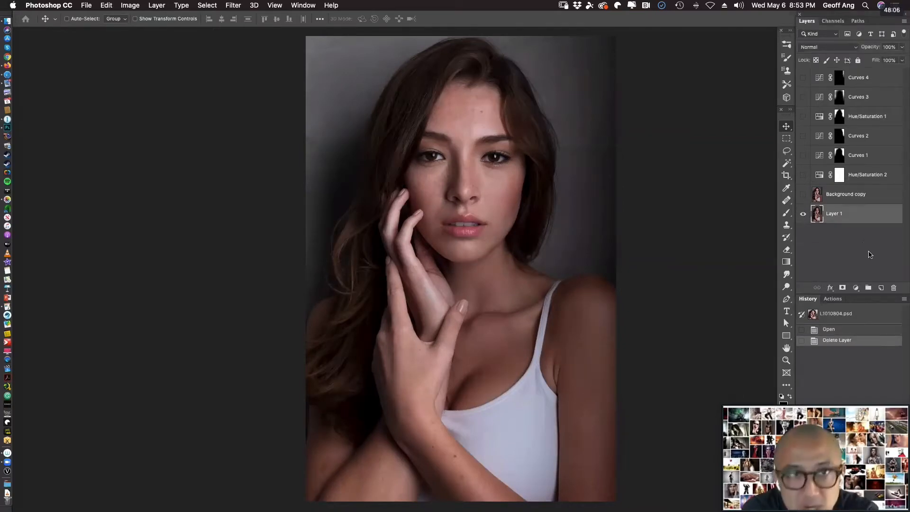
Convert Layer 1 into the document's Background layer.
{"action": "right_click", "coordinate": [838, 213]}
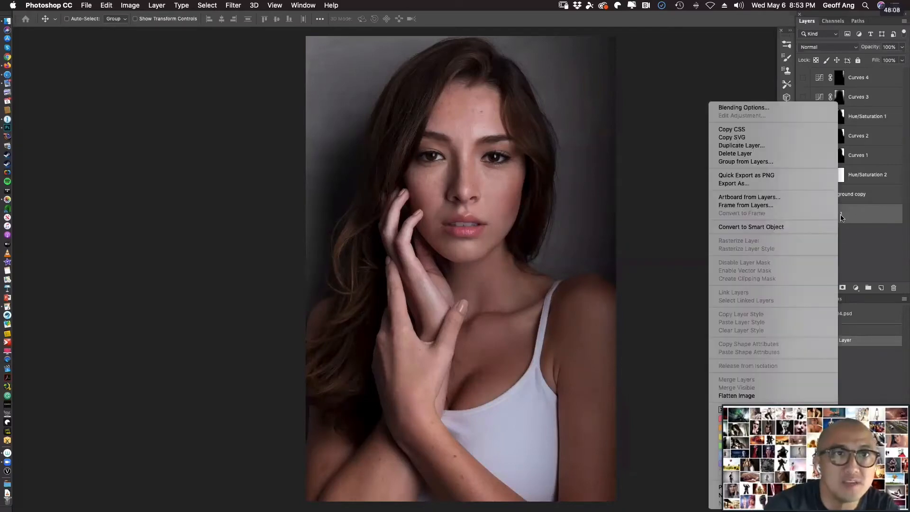
{"action": "left_click", "coordinate": [256, 62]}
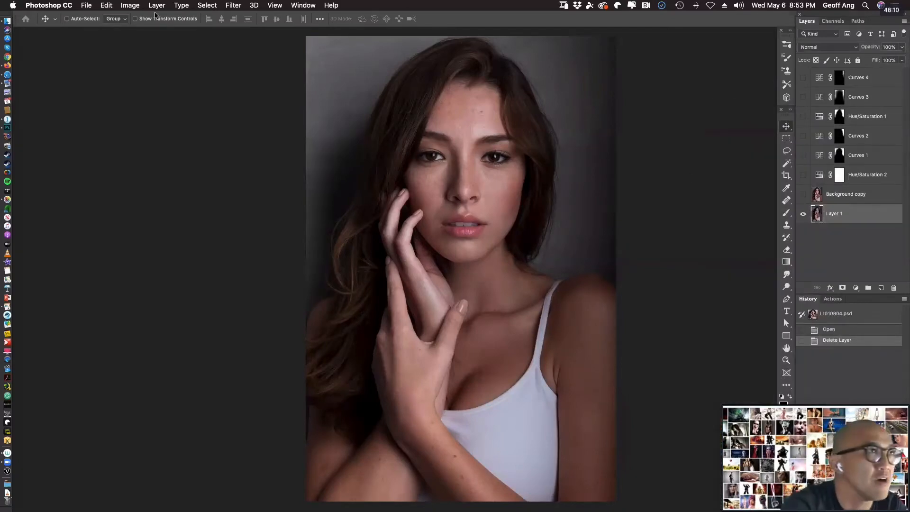
{"action": "left_click", "coordinate": [157, 5]}
{"action": "mouse_move", "coordinate": [246, 16]}
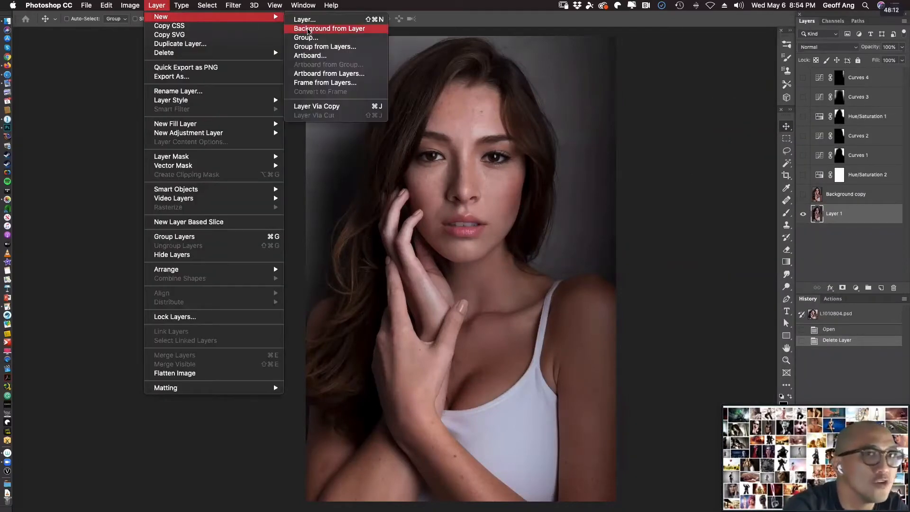
{"action": "left_click", "coordinate": [311, 28]}
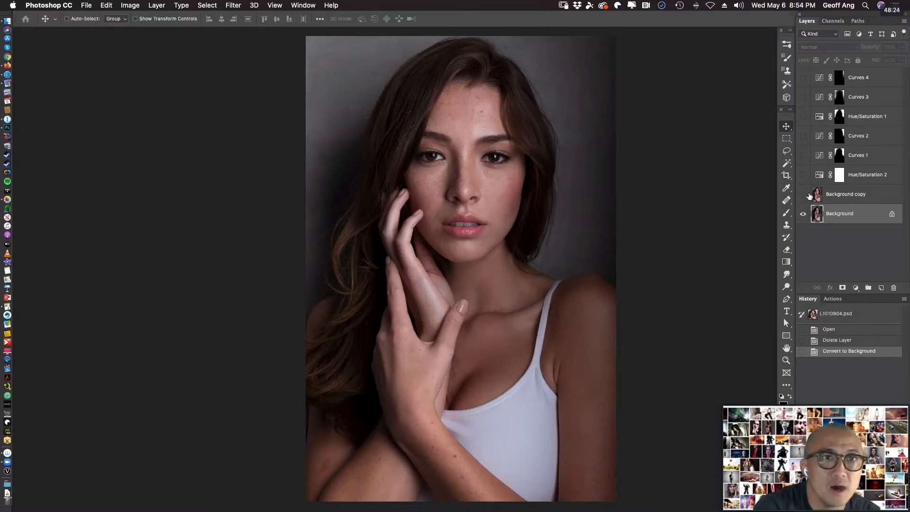
Make the Background copy layer visible and delete the Background layer below it.
{"action": "left_click", "coordinate": [803, 194]}
{"action": "left_click", "coordinate": [816, 195]}
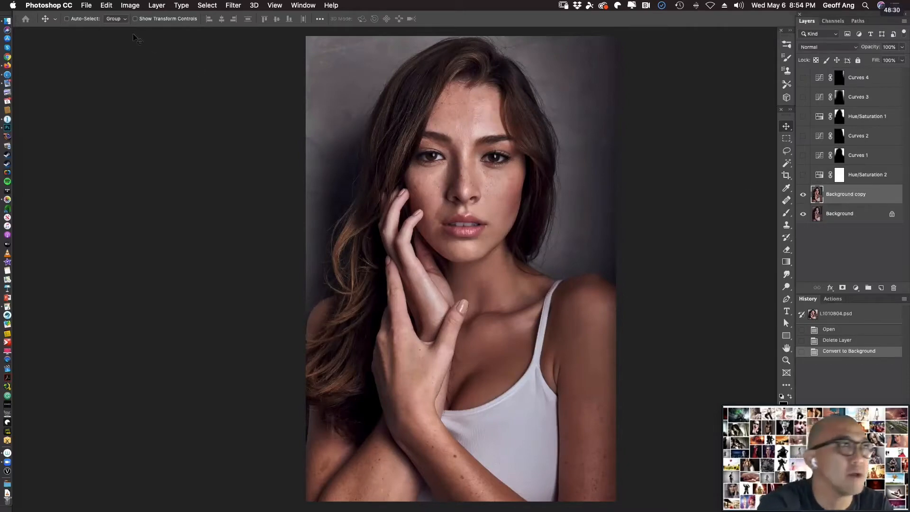
{"action": "left_click", "coordinate": [869, 217]}
{"action": "key", "text": "Delete"}
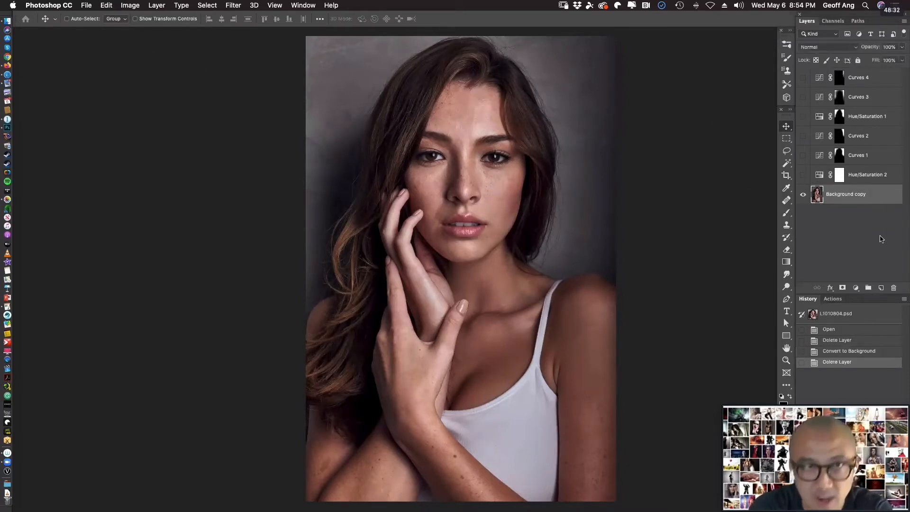
Convert the Background copy layer into the Background, and toggle its visibility off and on to check it.
{"action": "left_click", "coordinate": [160, 6]}
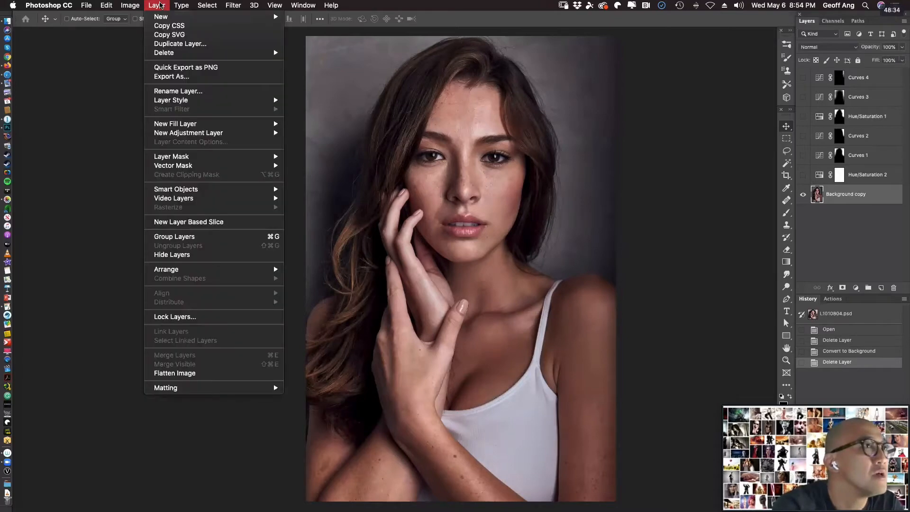
{"action": "mouse_move", "coordinate": [159, 18]}
{"action": "left_click", "coordinate": [339, 29]}
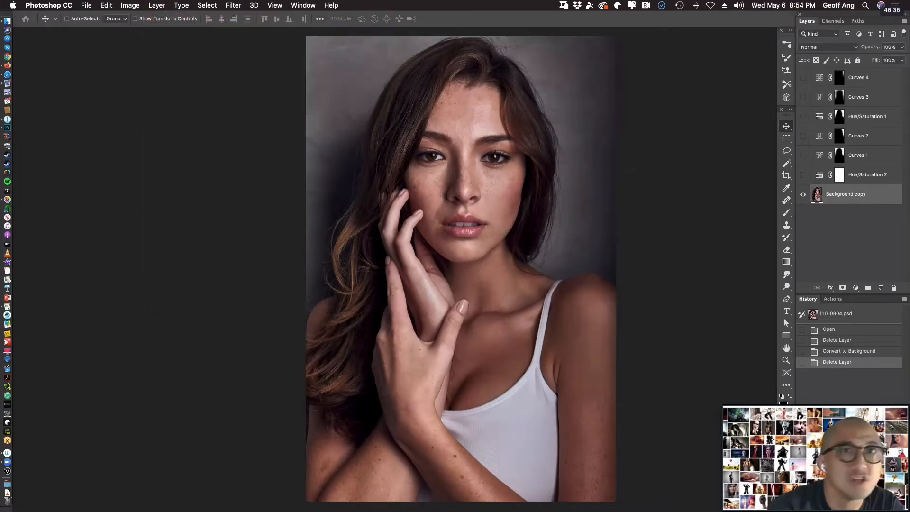
{"action": "left_click", "coordinate": [804, 196]}
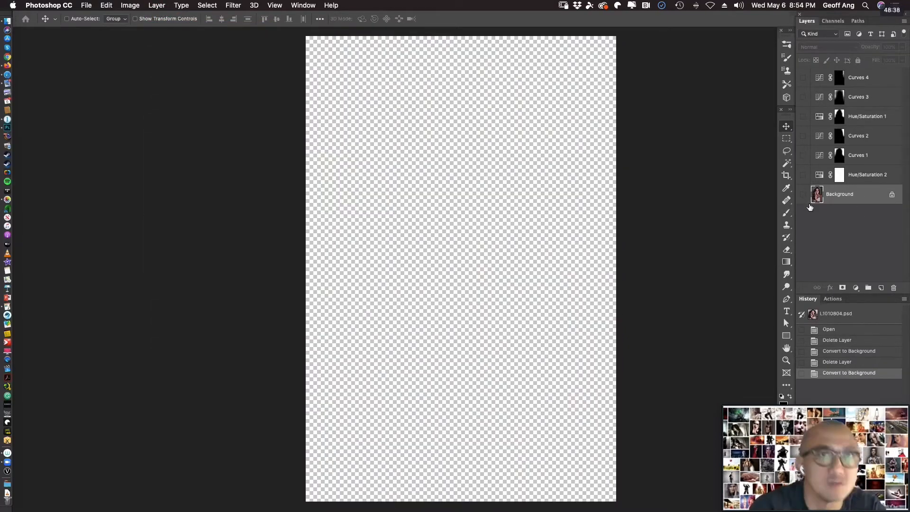
{"action": "left_click", "coordinate": [803, 194]}
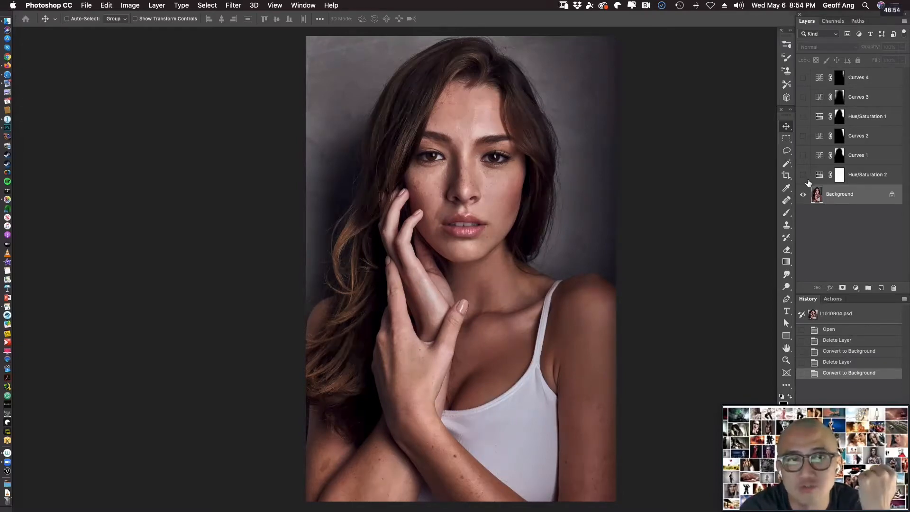
Turn on the Hue/Saturation 2 adjustment layer and display its Hue, Saturation and Lightness settings.
{"action": "left_click", "coordinate": [803, 175]}
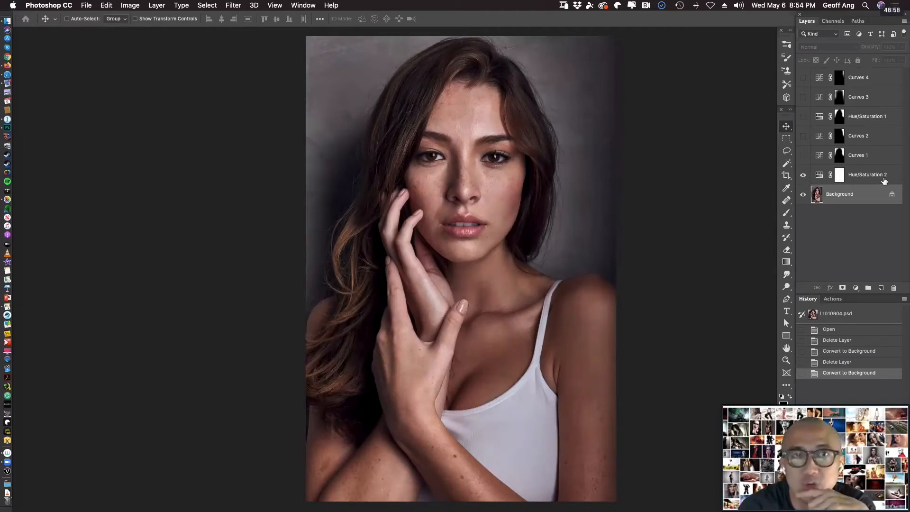
{"action": "left_click", "coordinate": [883, 180]}
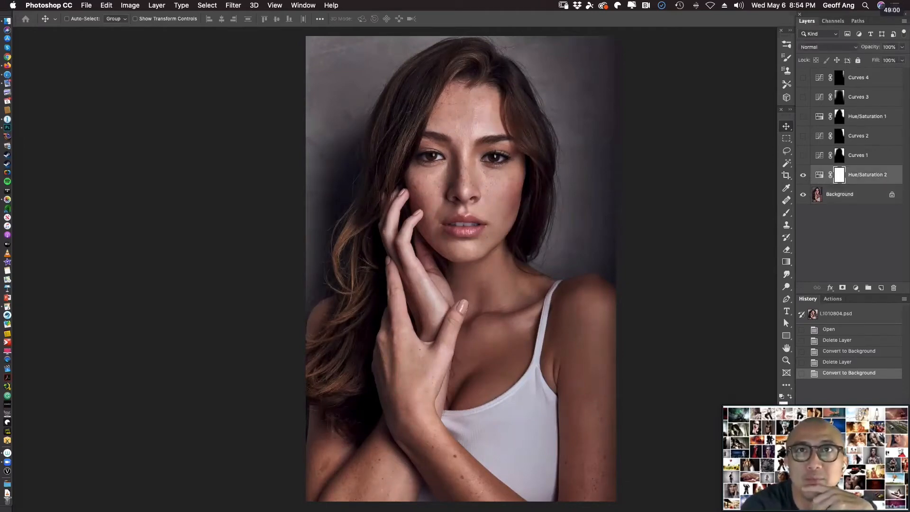
{"action": "left_click_drag", "start_coordinate": [909, 190], "coordinate": [735, 32]}
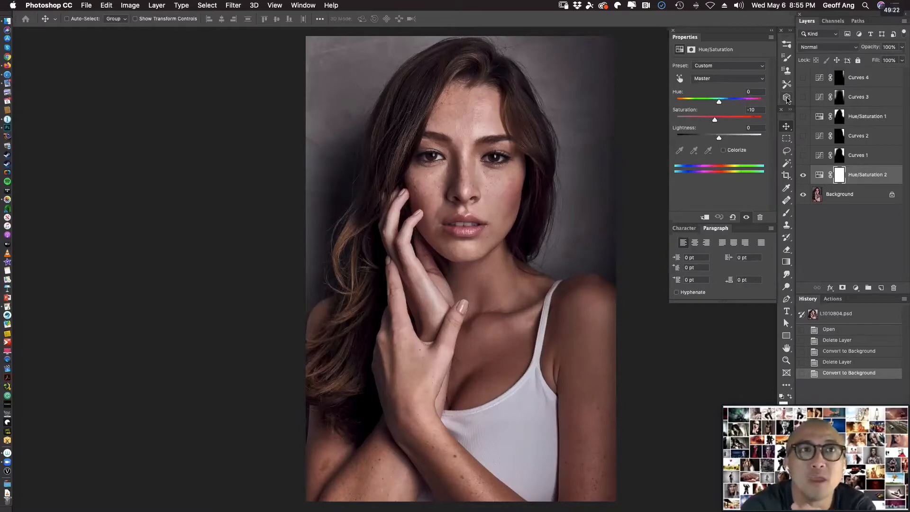
{"action": "mouse_move", "coordinate": [789, 118]}
{"action": "left_mouse_down"}
{"action": "mouse_move", "coordinate": [237, 122]}
{"action": "mouse_move", "coordinate": [27, 39]}
{"action": "mouse_move", "coordinate": [526, 110]}
{"action": "mouse_move", "coordinate": [786, 118]}
{"action": "left_mouse_up"}
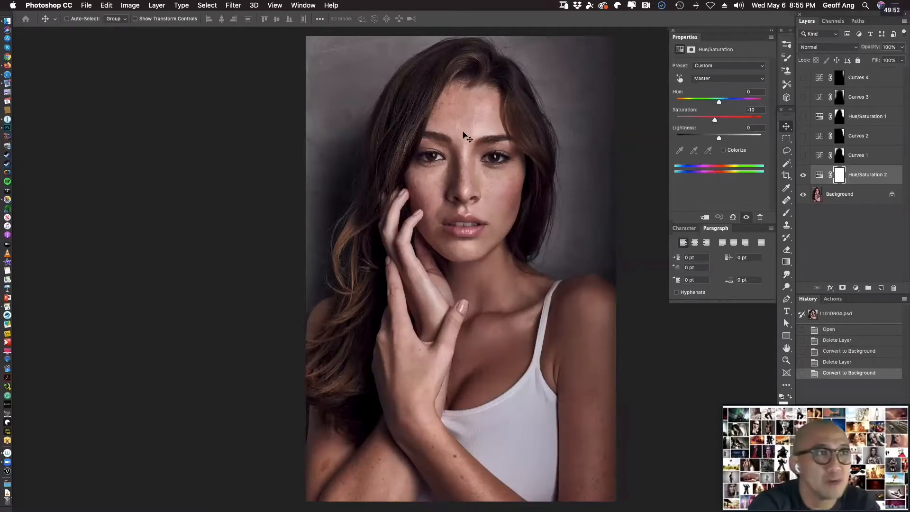
Undo the last background conversion and the deletion of the previous Background layer.
{"action": "left_click", "coordinate": [865, 198]}
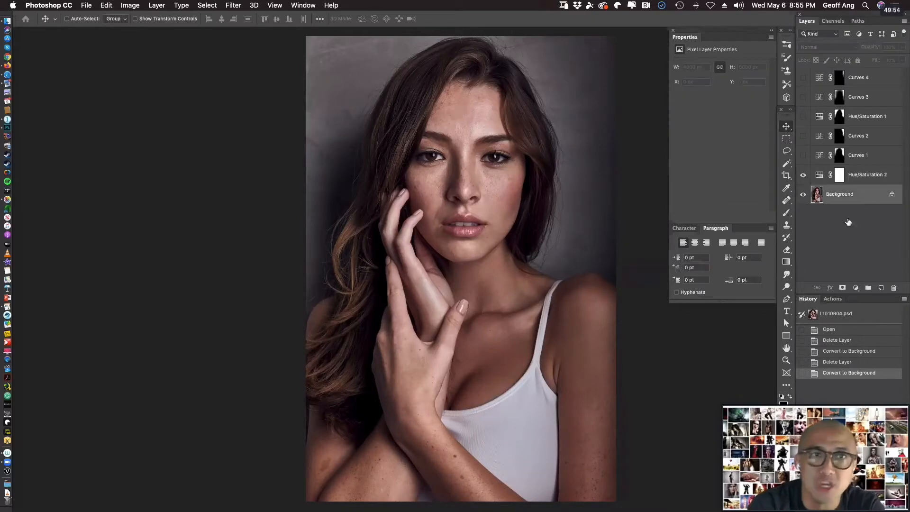
{"action": "left_click_drag", "start_coordinate": [428, 164], "coordinate": [543, 186]}
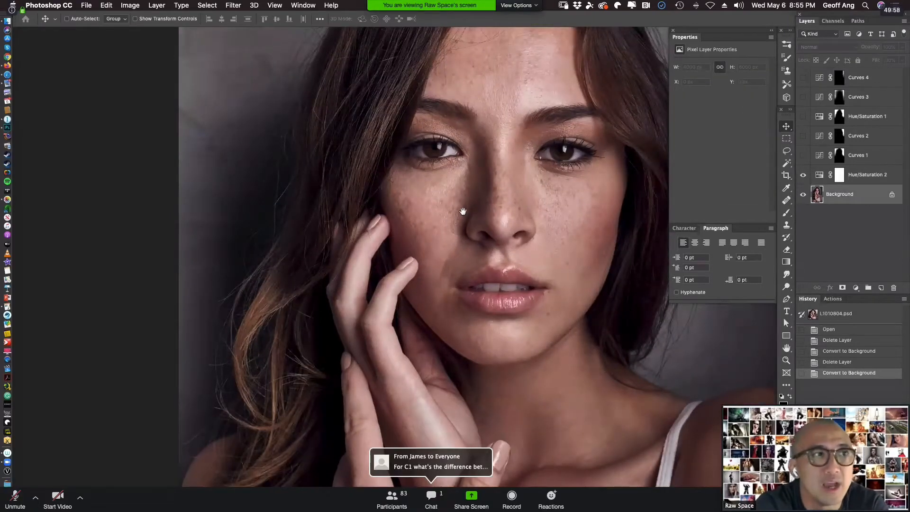
{"action": "left_click_drag", "start_coordinate": [459, 215], "coordinate": [483, 219]}
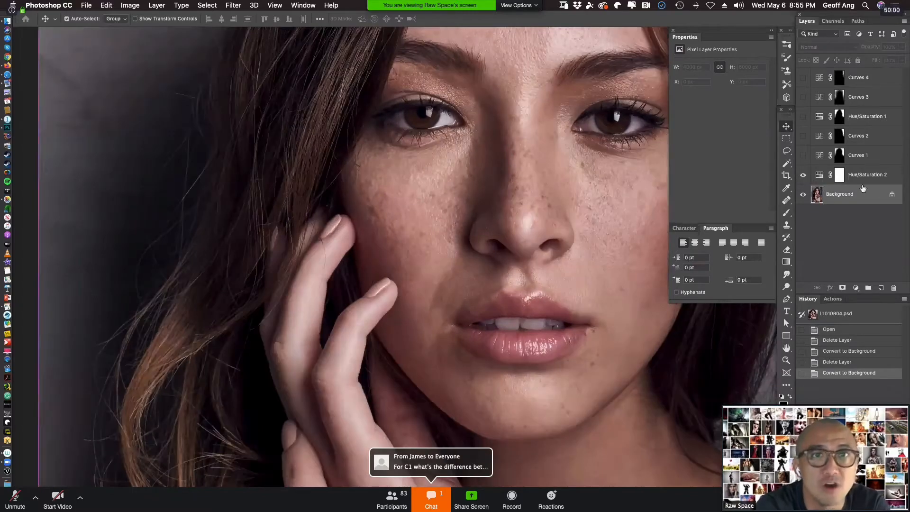
{"action": "key", "text": "super+z"}
{"action": "key", "text": "super+z"}
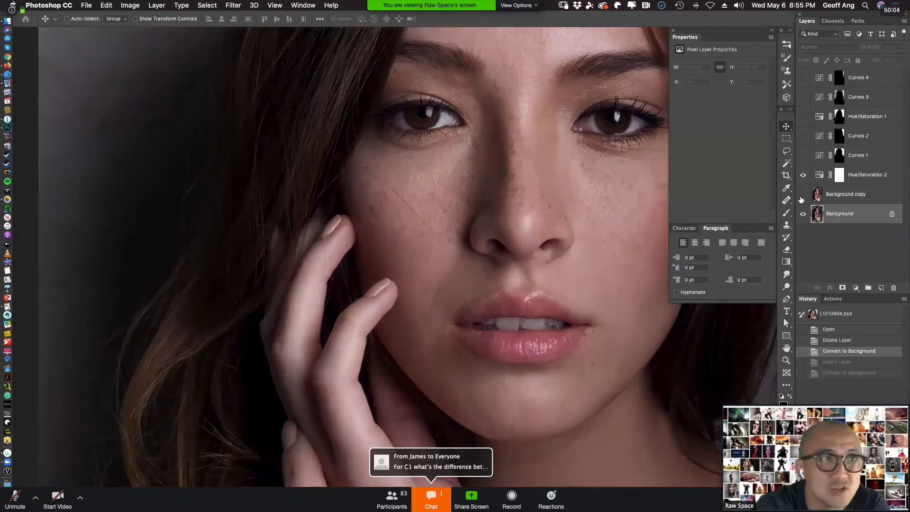
Make the restored Background copy layer visible over the Background layer.
{"action": "left_click_drag", "start_coordinate": [615, 202], "coordinate": [544, 219]}
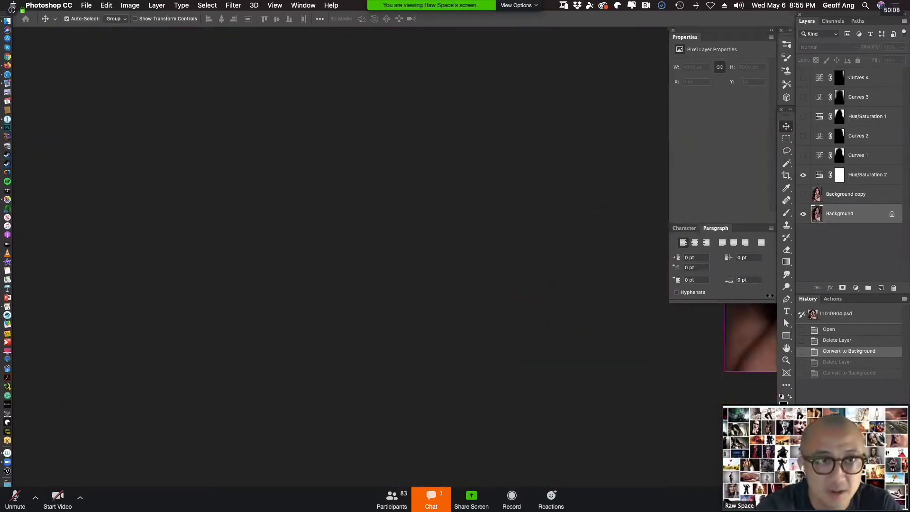
{"action": "left_click_drag", "start_coordinate": [656, 361], "coordinate": [335, 412]}
{"action": "left_click", "coordinate": [672, 398]}
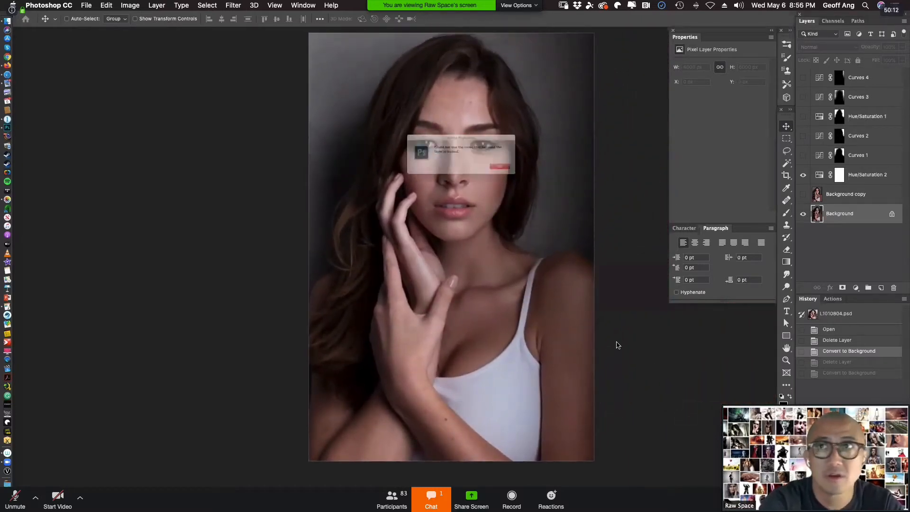
{"action": "left_click", "coordinate": [532, 177]}
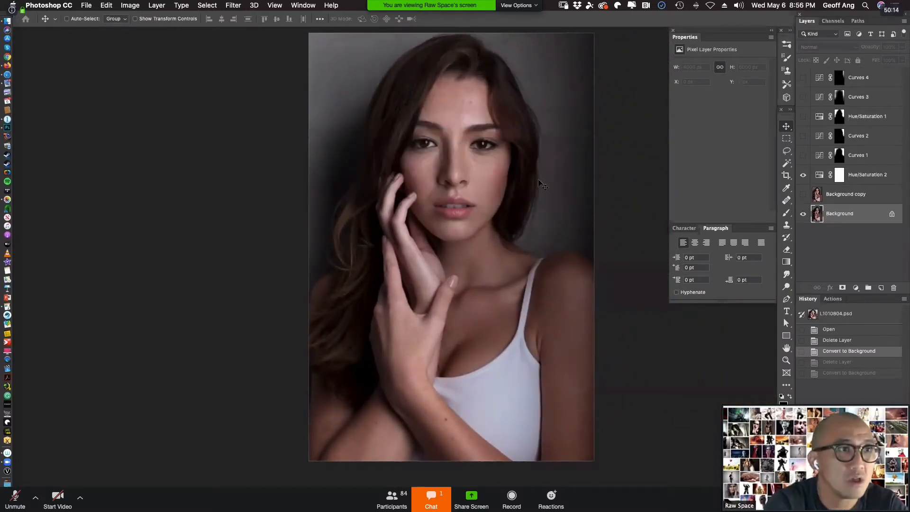
{"action": "left_click", "coordinate": [803, 194]}
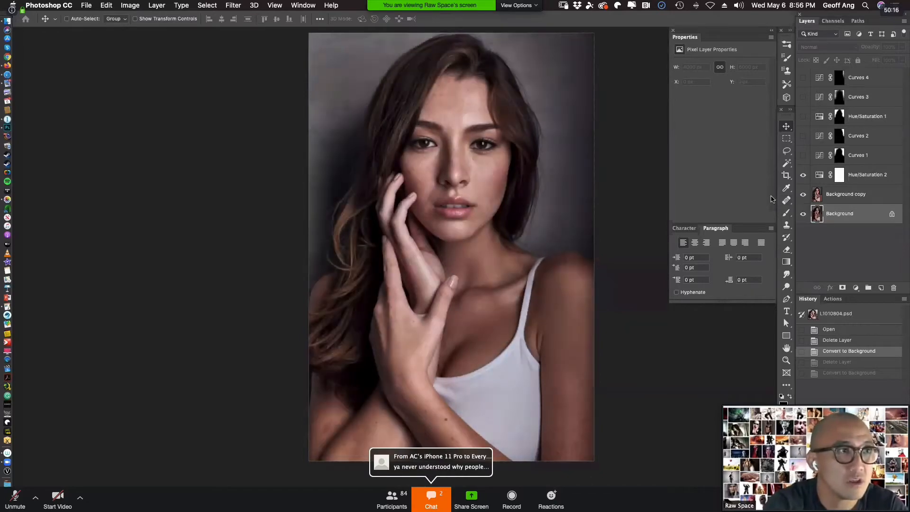
Compare the skin on the face up close with the Background copy layer turned off and on.
{"action": "left_click_drag", "start_coordinate": [425, 160], "coordinate": [523, 245]}
{"action": "left_click", "coordinate": [523, 245], "text": "alt"}
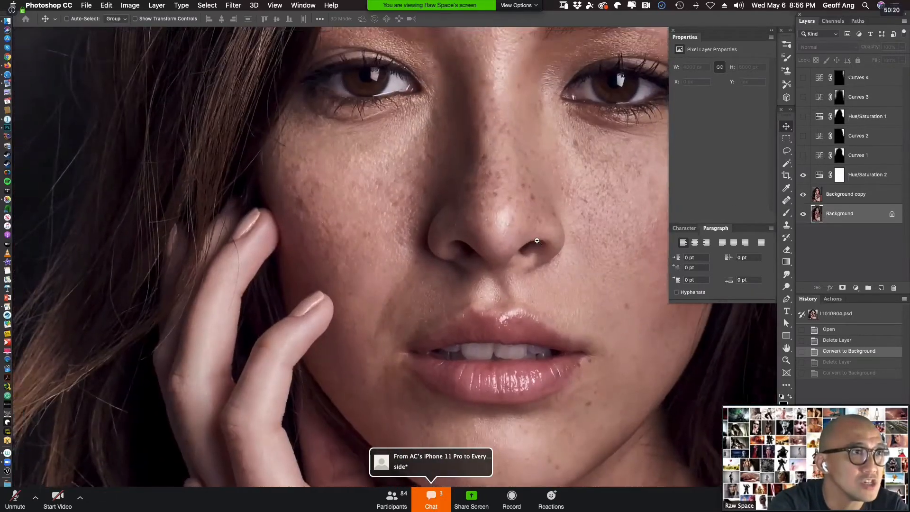
{"action": "left_click", "coordinate": [804, 196]}
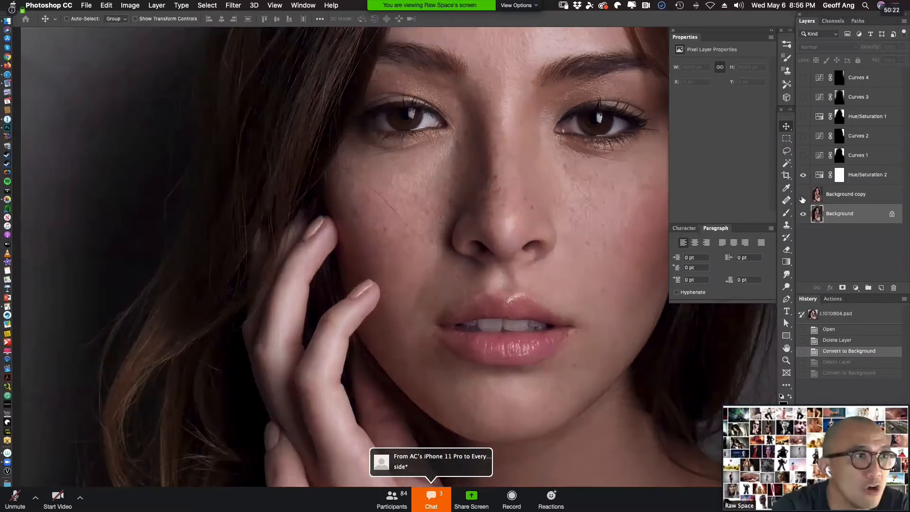
{"action": "left_click", "coordinate": [803, 196]}
{"action": "left_click", "coordinate": [804, 199]}
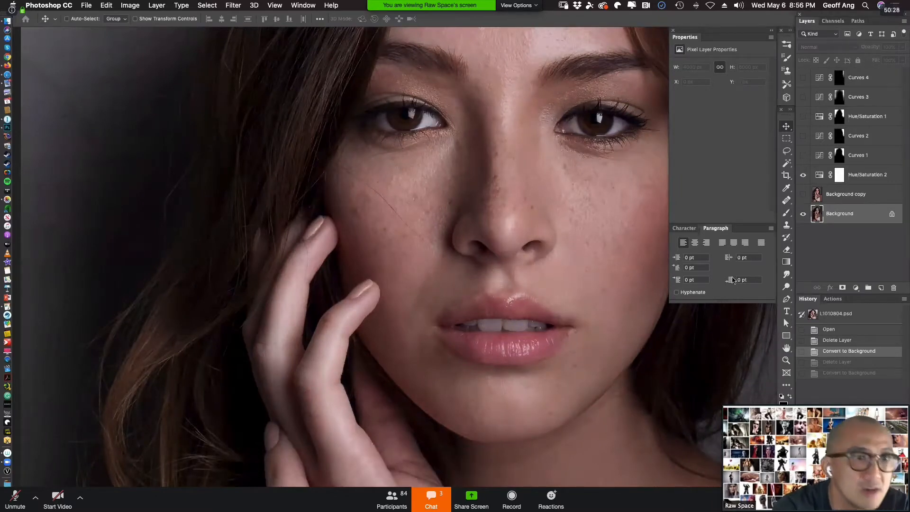
{"action": "left_click", "coordinate": [802, 194]}
Compare the hands, hair and chest with the Background copy layer turned off and on, leaving it visible.
{"action": "left_click_drag", "start_coordinate": [498, 298], "coordinate": [410, 413]}
{"action": "left_click", "coordinate": [531, 275], "text": "alt"}
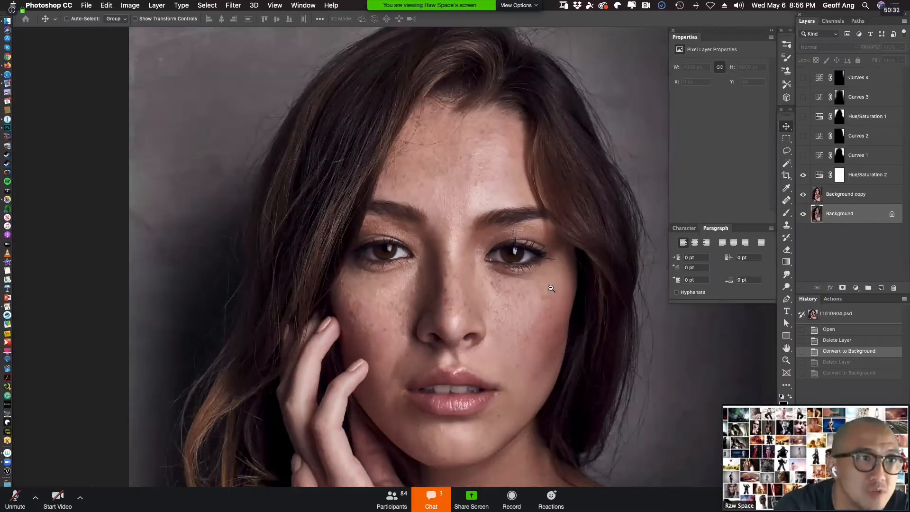
{"action": "left_click", "coordinate": [551, 288], "text": "alt"}
{"action": "left_click_drag", "start_coordinate": [527, 421], "coordinate": [528, 305]}
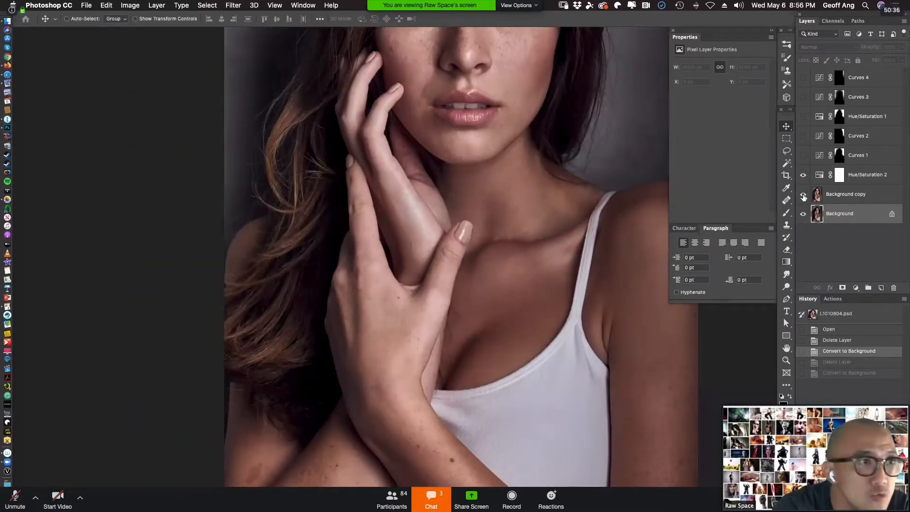
{"action": "left_click", "coordinate": [804, 195]}
{"action": "left_click", "coordinate": [803, 195]}
{"action": "left_click", "coordinate": [803, 195]}
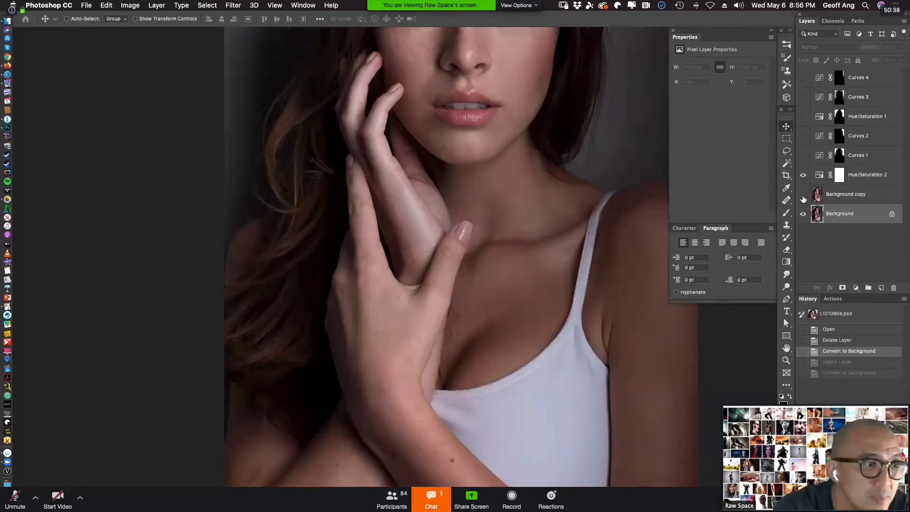
{"action": "left_click", "coordinate": [804, 195]}
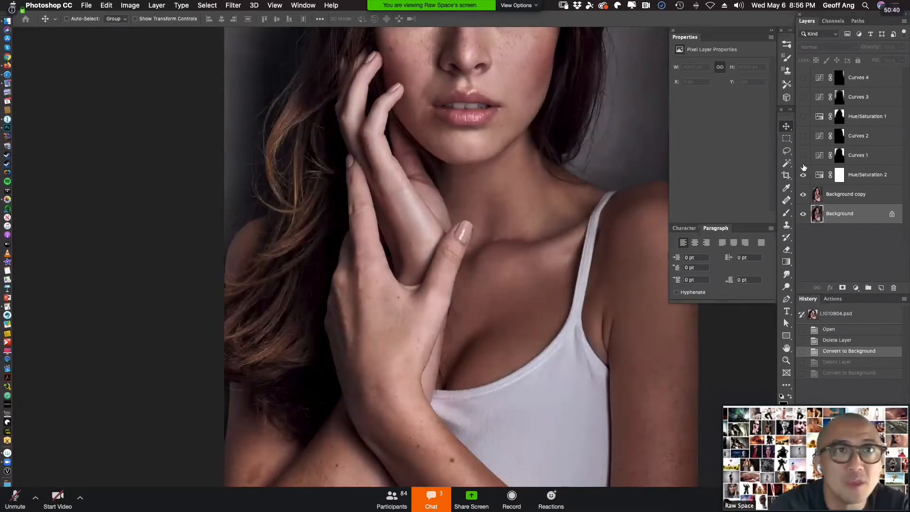
Preview the whole image with Curves 1 to 4 and Hue/Saturation 1 turned on, and display the Curves 1 settings.
{"action": "key", "text": "super+0"}
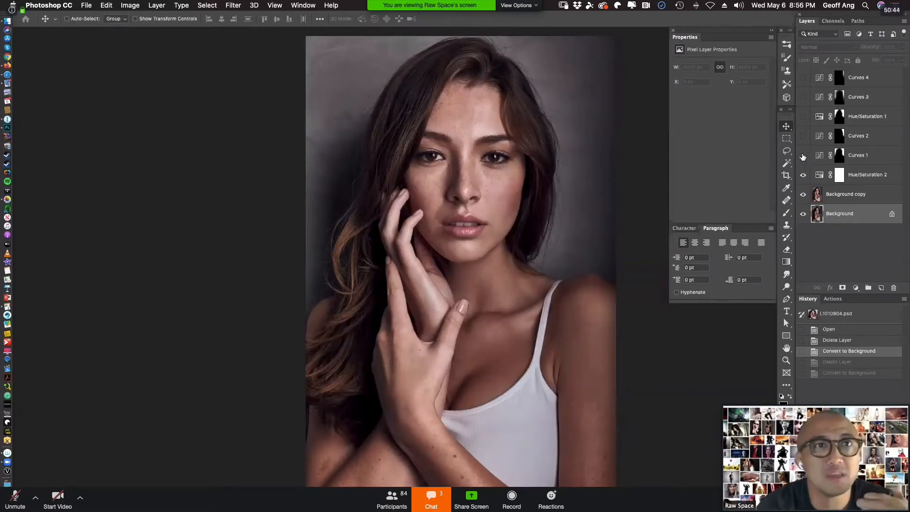
{"action": "left_click", "coordinate": [804, 155]}
{"action": "left_click", "coordinate": [803, 136]}
{"action": "left_click", "coordinate": [803, 116]}
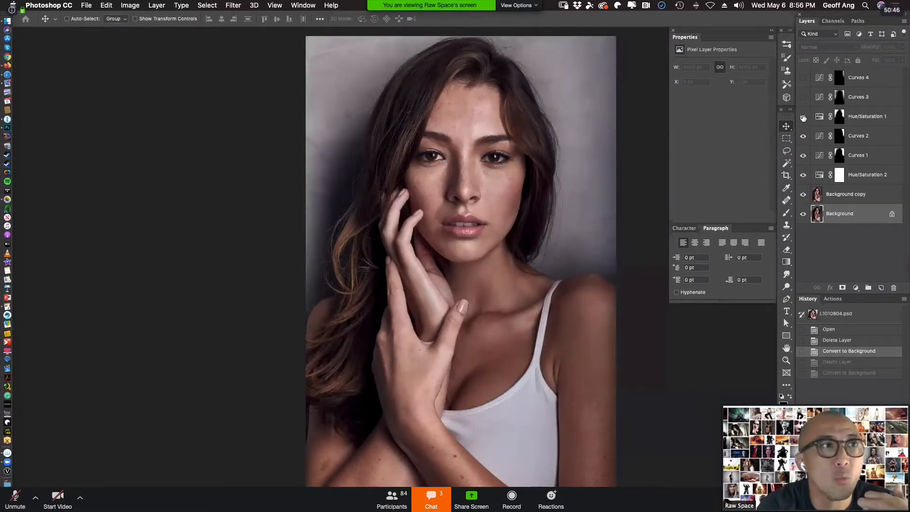
{"action": "left_click", "coordinate": [804, 97]}
{"action": "left_click", "coordinate": [803, 78]}
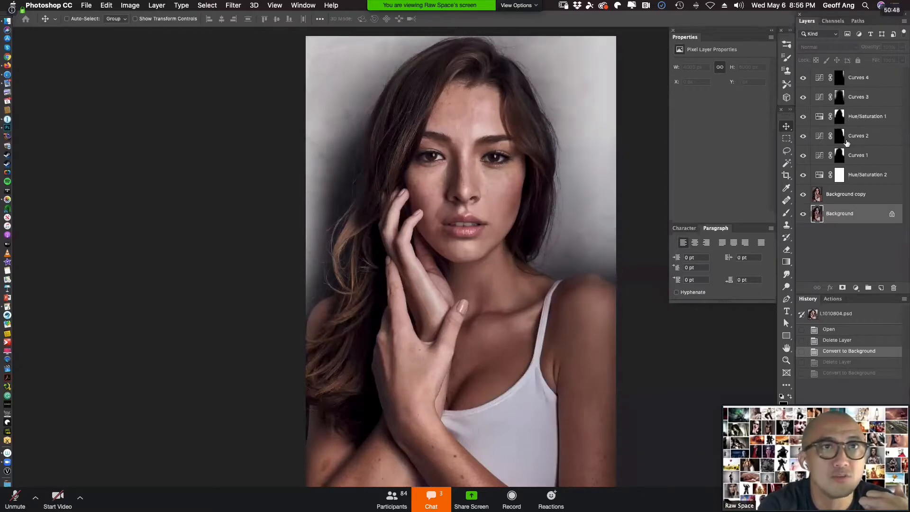
{"action": "left_click", "coordinate": [866, 154]}
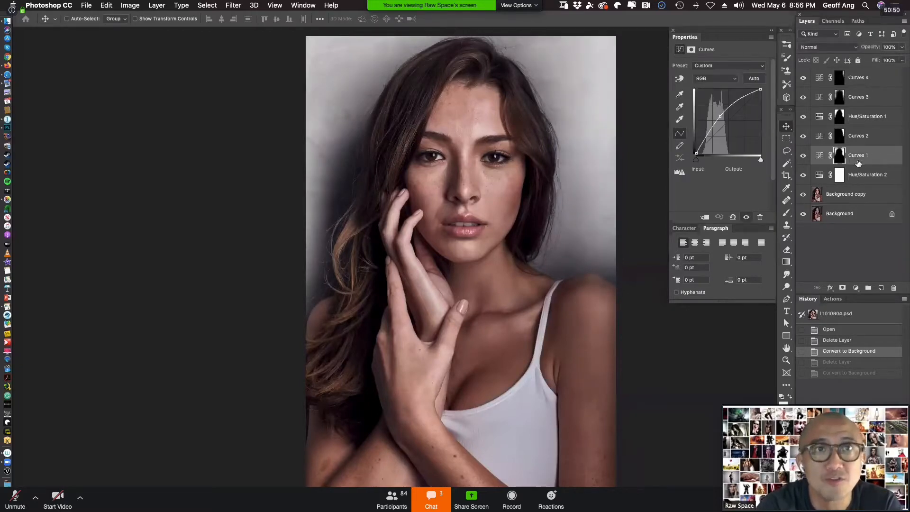
Hide and delete the five adjustment layers above Hue/Saturation 2, from Curves 1 through Curves 4.
{"action": "left_click", "coordinate": [882, 178]}
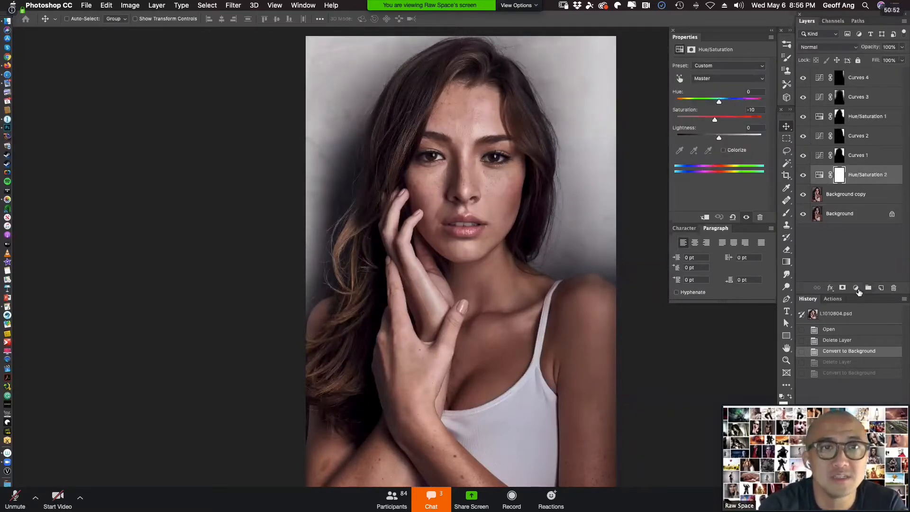
{"action": "left_click", "coordinate": [855, 288]}
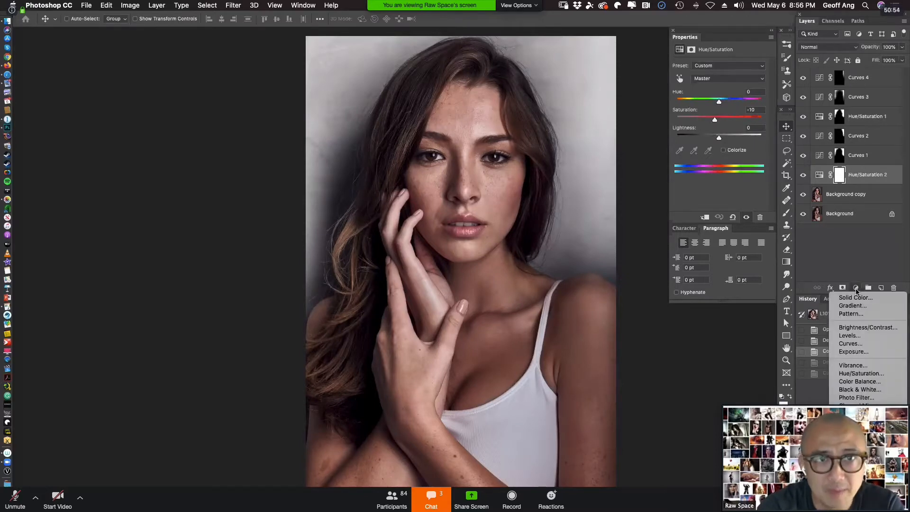
{"action": "left_click", "coordinate": [878, 151]}
{"action": "left_click_drag", "start_coordinate": [803, 156], "coordinate": [804, 77]}
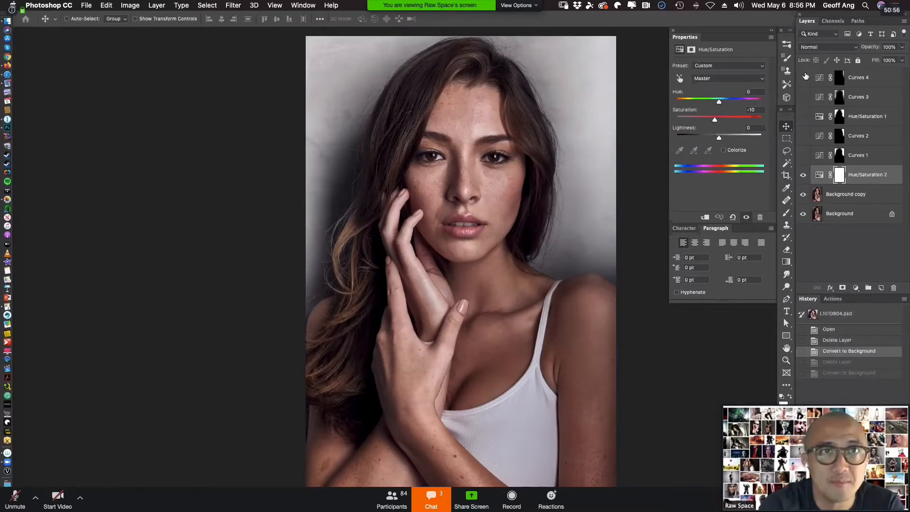
{"action": "left_click", "coordinate": [870, 160]}
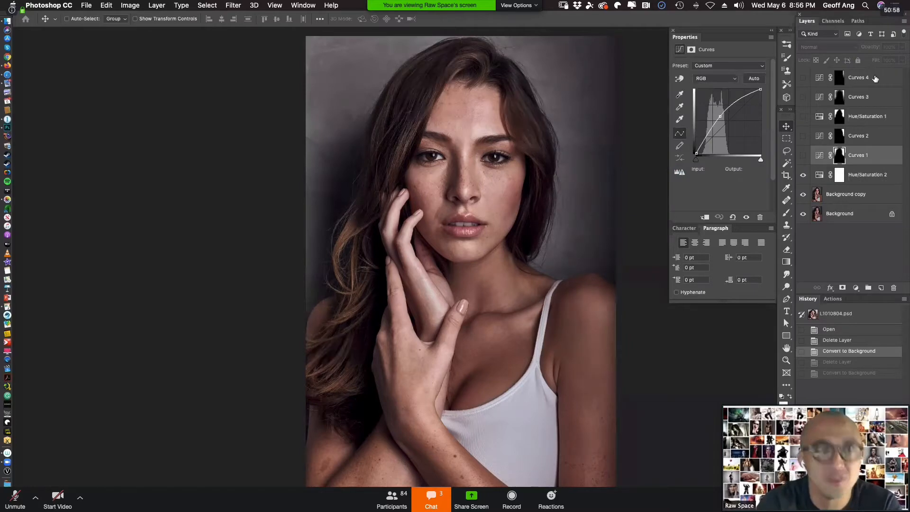
{"action": "left_click", "coordinate": [876, 79], "text": "shift"}
{"action": "key", "text": "Delete"}
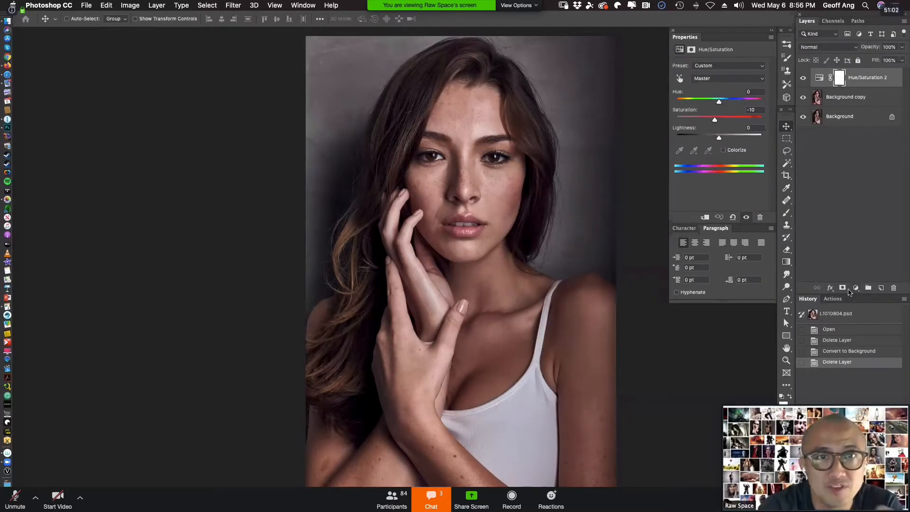
Add a Curves layer above Hue/Saturation 2 with an RGB point at input 98, output 153, and invert its mask to black.
{"action": "left_click", "coordinate": [856, 288]}
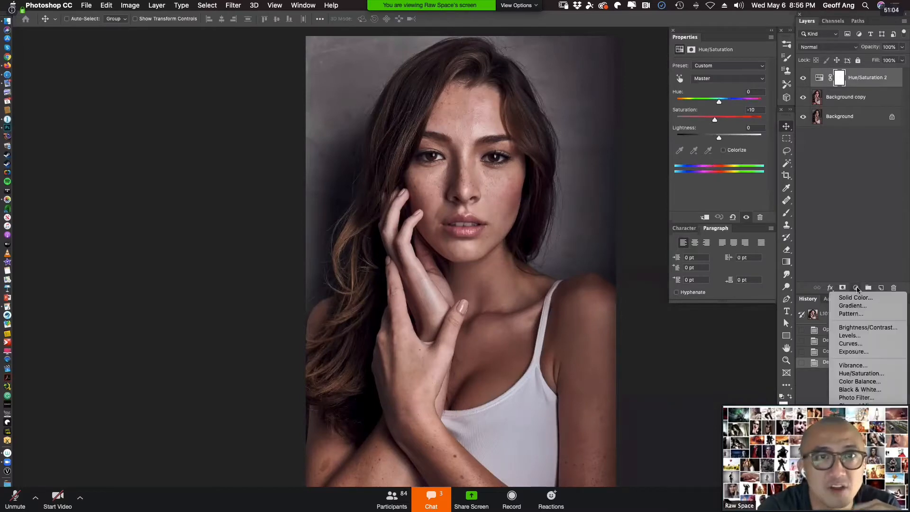
{"action": "left_click", "coordinate": [891, 345]}
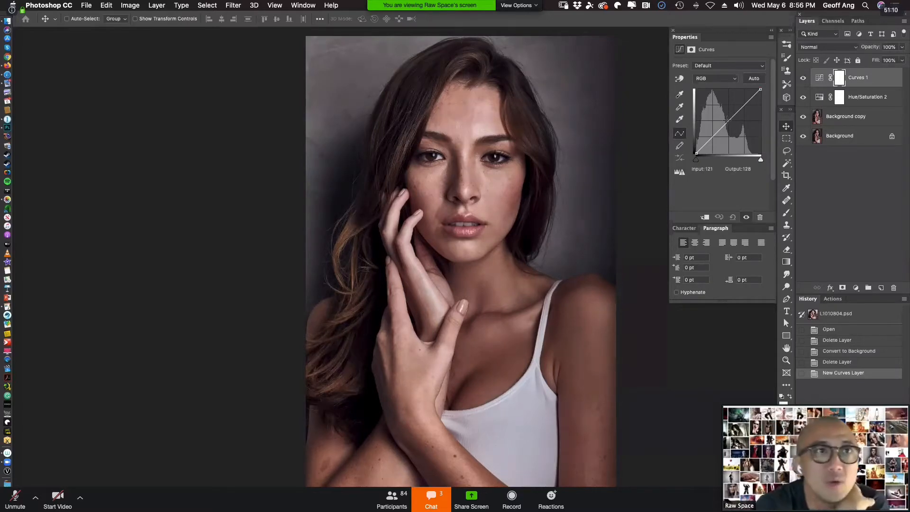
{"action": "left_click_drag", "start_coordinate": [722, 120], "coordinate": [721, 114]}
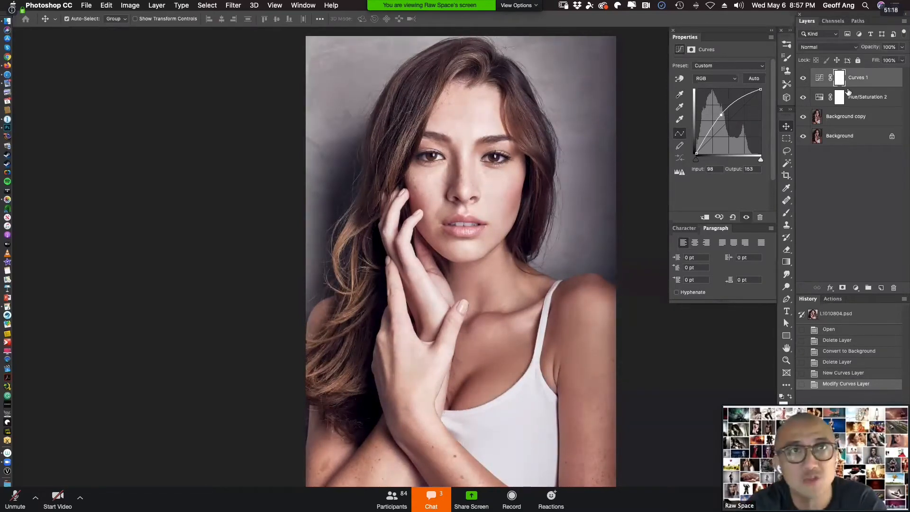
{"action": "key", "text": "super+i"}
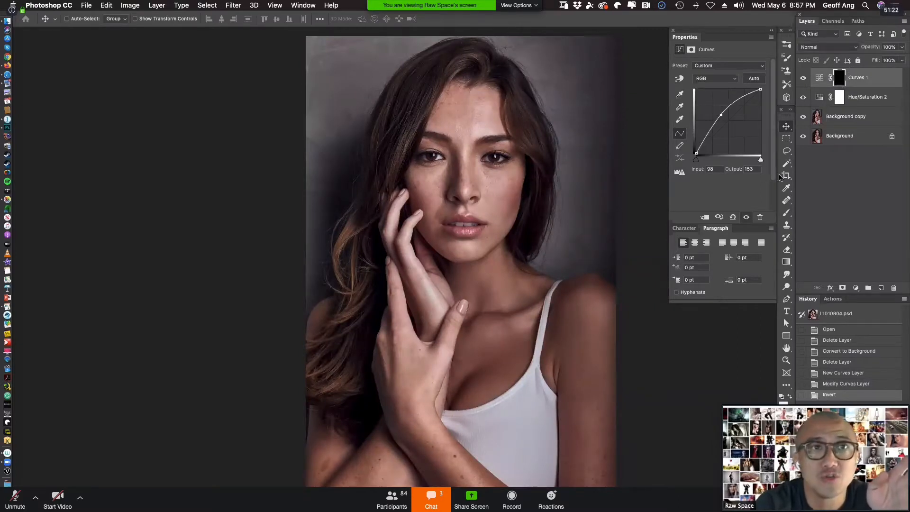
Paint white on the Curves 1 mask over the backdrop beside the model with a 2200 px brush at 100% opacity, and check it before and after.
{"action": "left_click", "coordinate": [787, 213]}
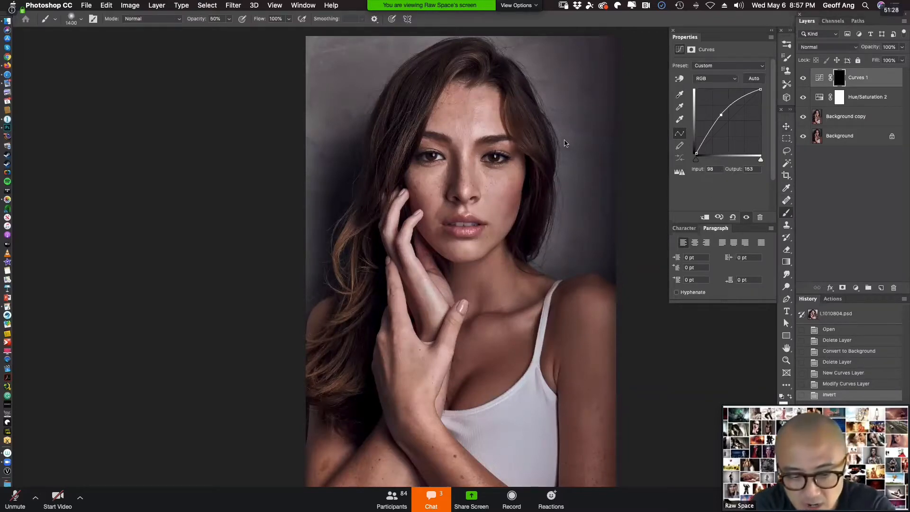
{"action": "key", "text": "super+minus"}
{"action": "key", "text": "bracketright"}
{"action": "key", "text": "bracketright"}
{"action": "key", "text": "bracketright"}
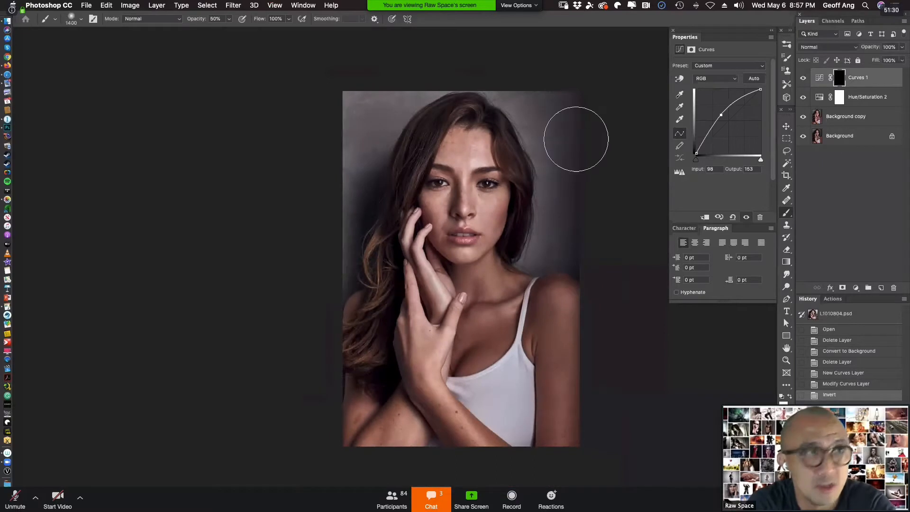
{"action": "key", "text": "bracketright"}
{"action": "key", "text": "bracketright"}
{"action": "key", "text": "bracketright"}
{"action": "key", "text": "bracketright"}
{"action": "key", "text": "bracketright"}
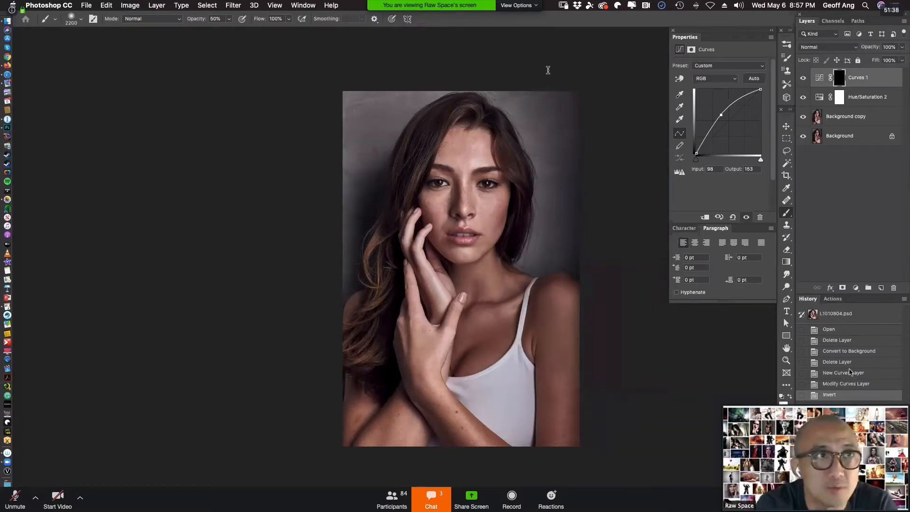
{"action": "mouse_move", "coordinate": [786, 398]}
{"action": "left_mouse_down"}
{"action": "mouse_move", "coordinate": [303, 370]}
{"action": "mouse_move", "coordinate": [87, 378]}
{"action": "left_mouse_up"}
{"action": "key", "text": "0"}
{"action": "left_click", "coordinate": [588, 191]}
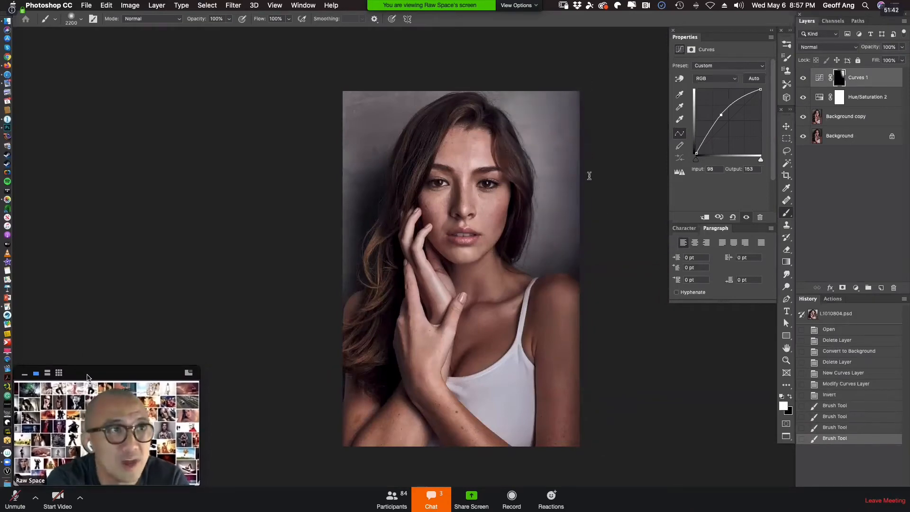
{"action": "left_click", "coordinate": [589, 175]}
{"action": "left_click", "coordinate": [804, 79]}
{"action": "left_click", "coordinate": [804, 79]}
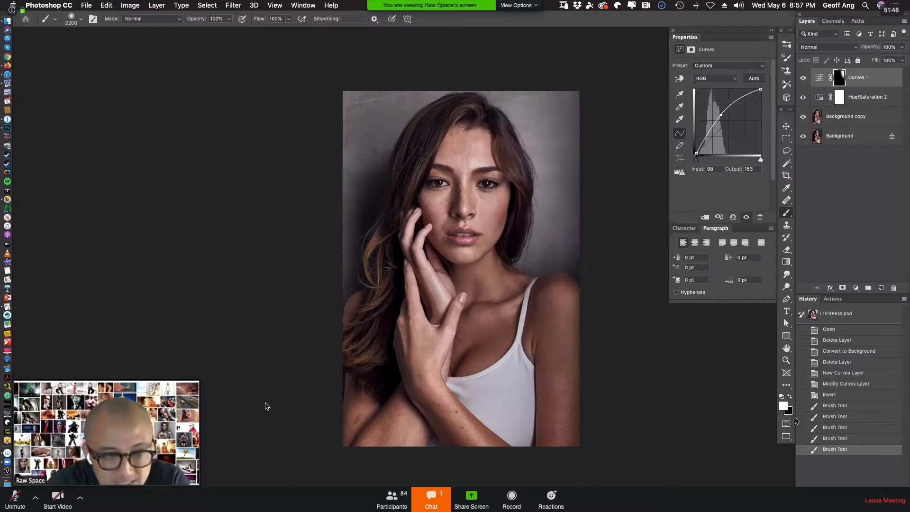
Paint black on the Curves 1 mask over the backdrop's upper-right edge to remove the brightening there.
{"action": "key", "text": "x"}
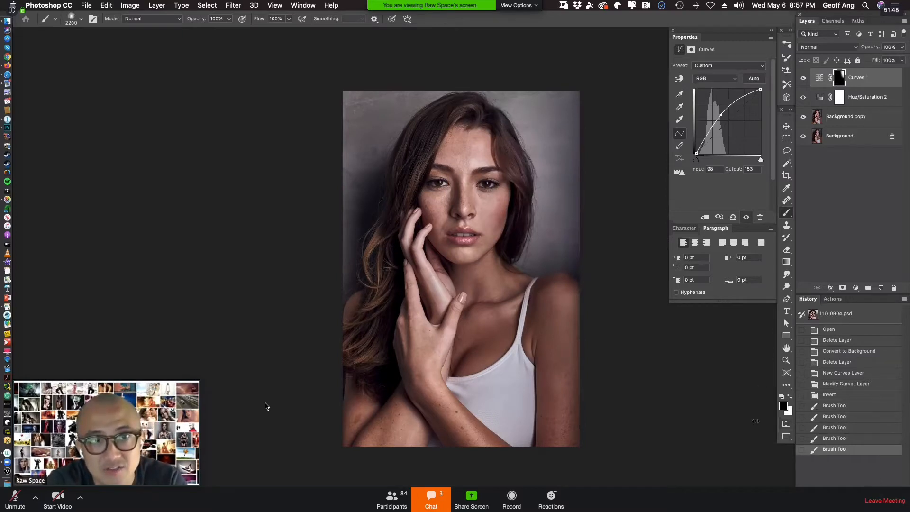
{"action": "left_click_drag", "start_coordinate": [576, 107], "coordinate": [589, 132]}
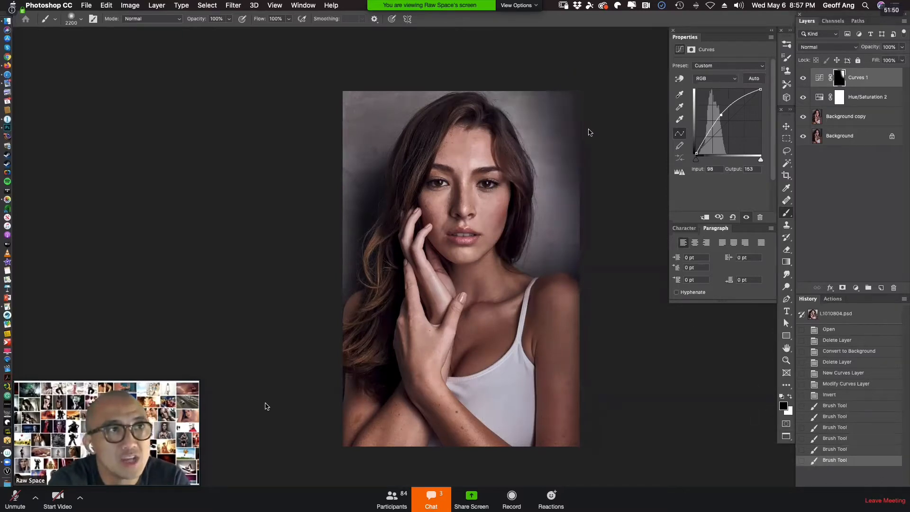
Paint black on the Curves 1 mask along the backdrop's right edge, and check the meeting's group chat before closing it.
{"action": "left_click_drag", "start_coordinate": [637, 191], "coordinate": [665, 152]}
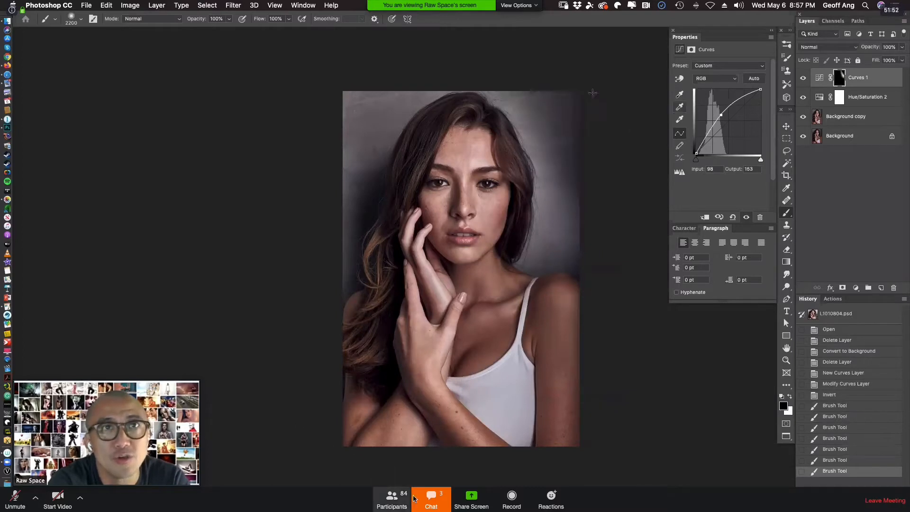
{"action": "left_click", "coordinate": [431, 497]}
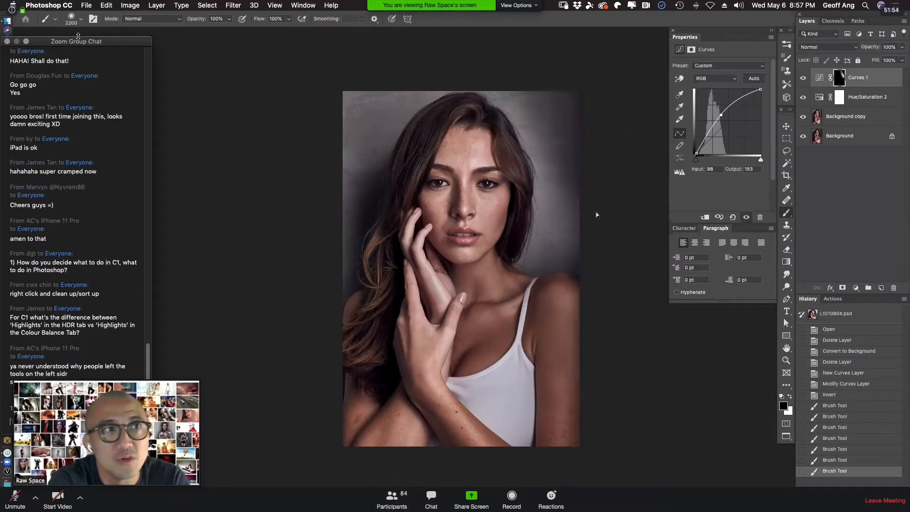
{"action": "left_click_drag", "start_coordinate": [79, 37], "coordinate": [127, 224]}
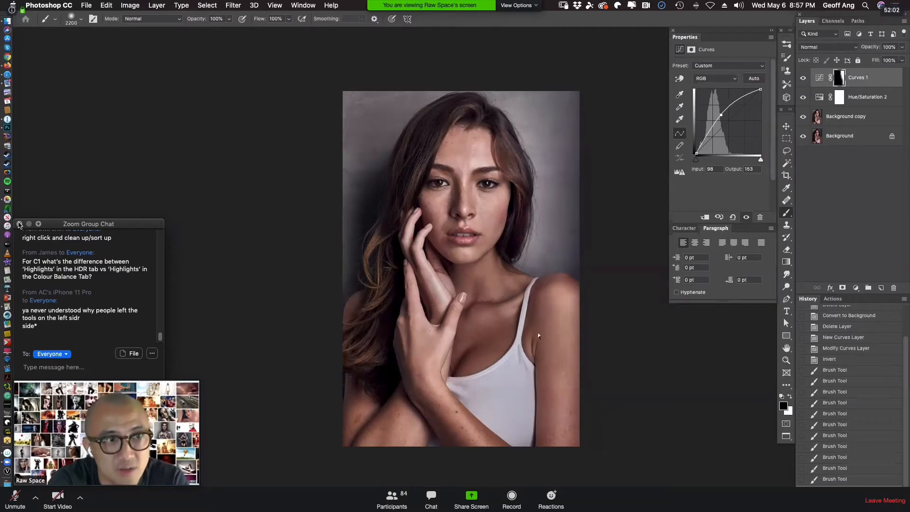
{"action": "left_click", "coordinate": [20, 224]}
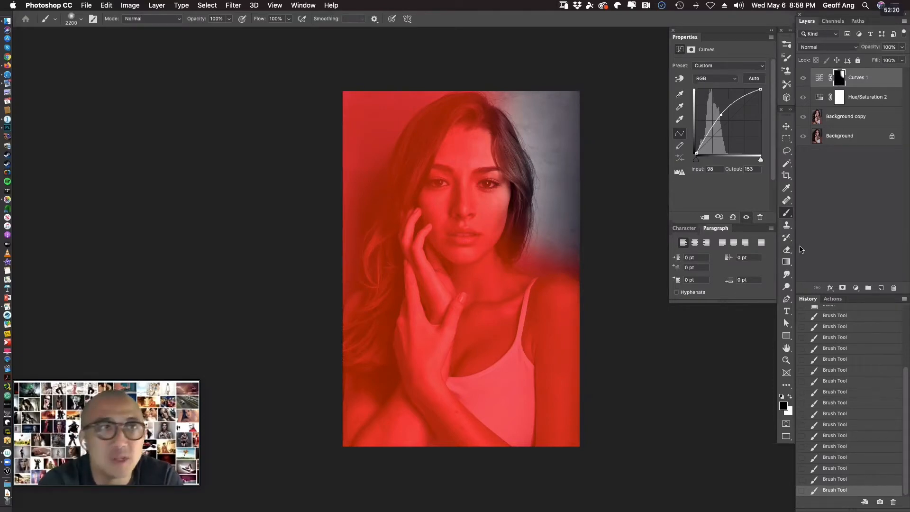
Examine the painted area of the Curves 1 mask as a red overlay on the portrait, and return to the normal view.
{"action": "key", "text": "backslash"}
{"action": "key", "text": "backslash"}
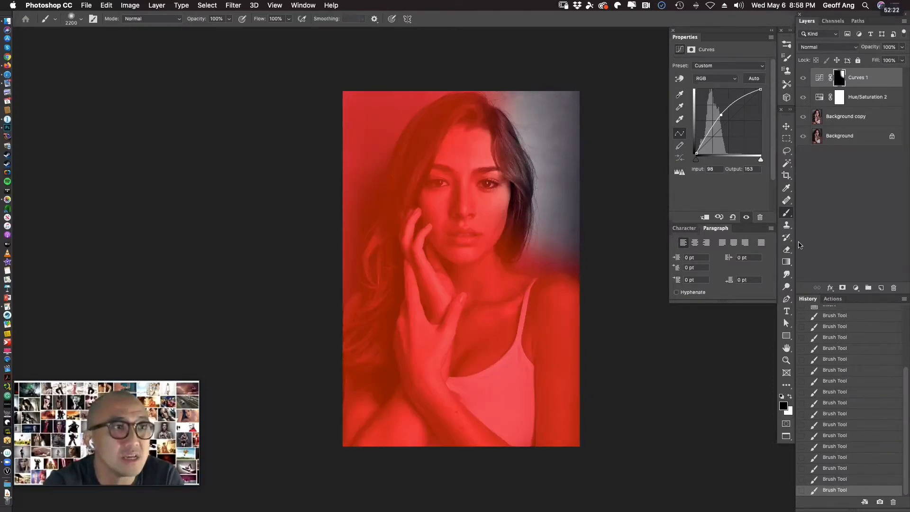
{"action": "key", "text": "backslash"}
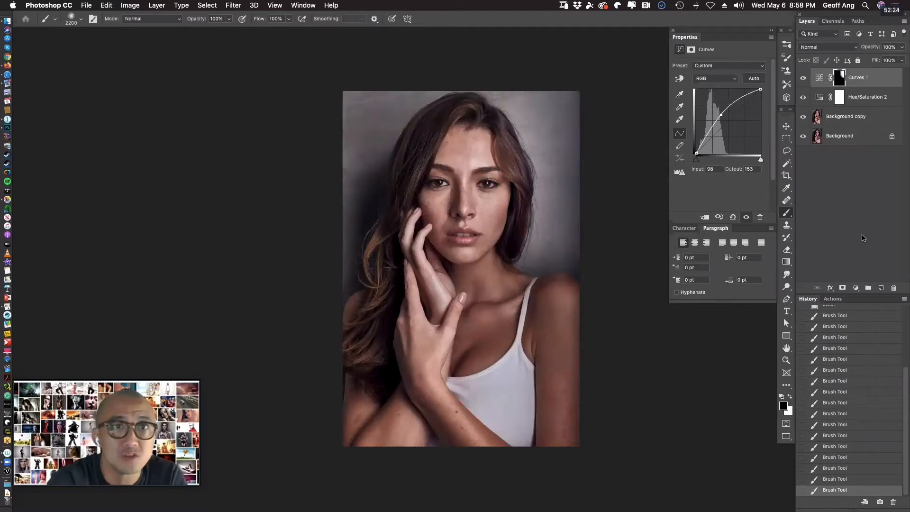
{"action": "left_click", "coordinate": [856, 288]}
{"action": "left_click", "coordinate": [841, 350]}
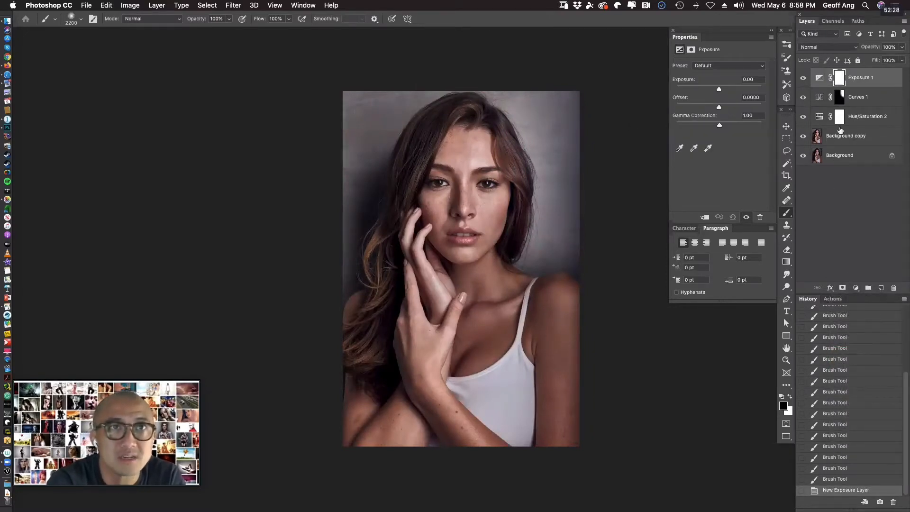
{"action": "key", "text": "super+z"}
Add a Curves layer above Curves 1 with an RGB point at input 84, output 155, and invert its mask to black.
{"action": "left_click", "coordinate": [856, 288]}
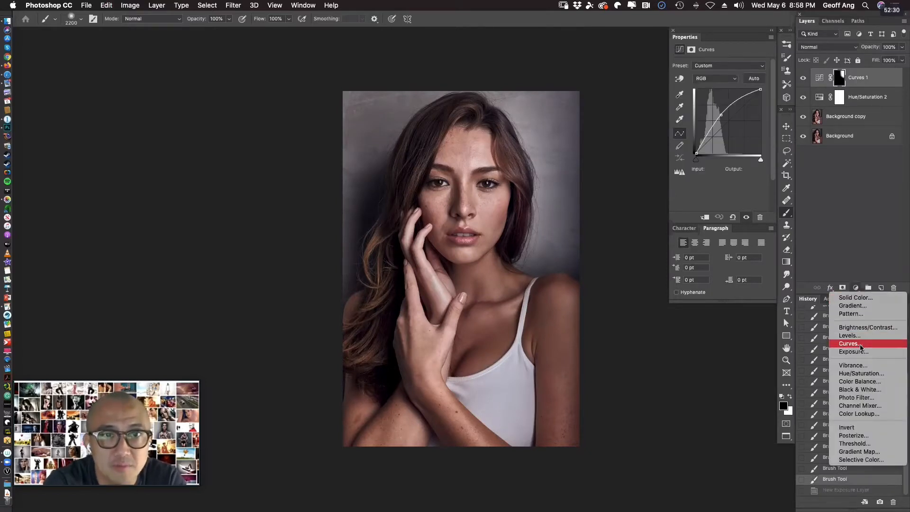
{"action": "left_click", "coordinate": [842, 345]}
{"action": "left_click_drag", "start_coordinate": [730, 119], "coordinate": [717, 112]}
{"action": "key", "text": "super+i"}
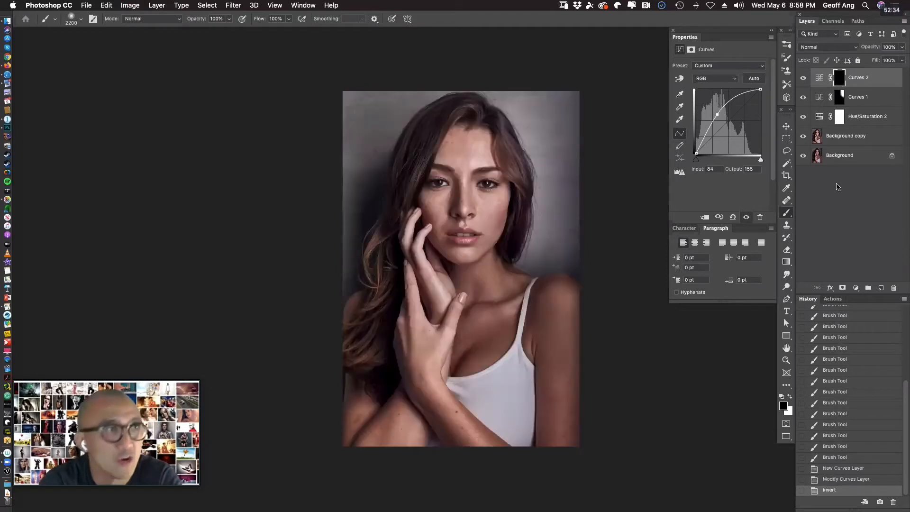
Paint white on the Curves 2 mask over the backdrop on both sides of the model and above her head with the 2200 px brush.
{"action": "left_click", "coordinate": [304, 186]}
{"action": "left_click_drag", "start_coordinate": [341, 81], "coordinate": [355, 127]}
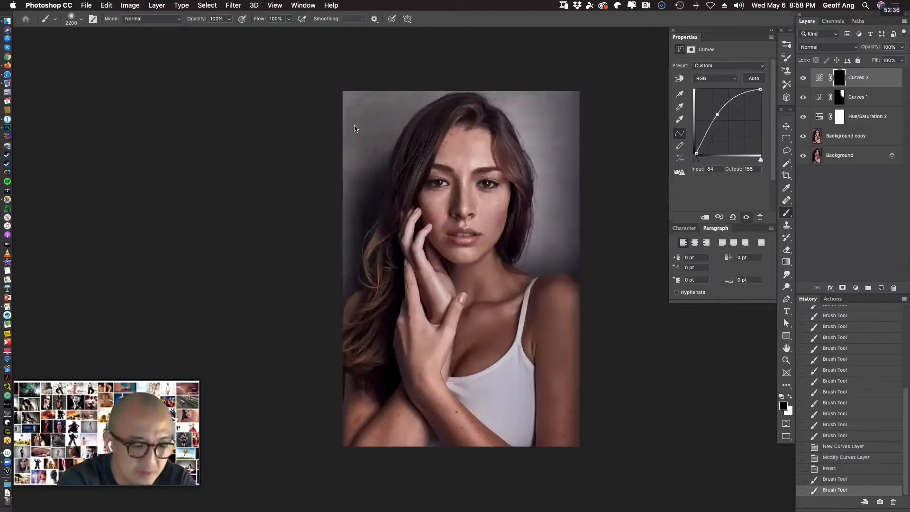
{"action": "key", "text": "x"}
{"action": "left_click_drag", "start_coordinate": [312, 153], "coordinate": [281, 214]}
{"action": "mouse_move", "coordinate": [343, 90]}
{"action": "left_mouse_down"}
{"action": "mouse_move", "coordinate": [293, 236]}
{"action": "mouse_move", "coordinate": [373, 78]}
{"action": "mouse_move", "coordinate": [613, 71]}
{"action": "mouse_move", "coordinate": [608, 209]}
{"action": "left_mouse_up"}
{"action": "left_click_drag", "start_coordinate": [609, 84], "coordinate": [637, 252]}
{"action": "left_click_drag", "start_coordinate": [503, 36], "coordinate": [543, 39]}
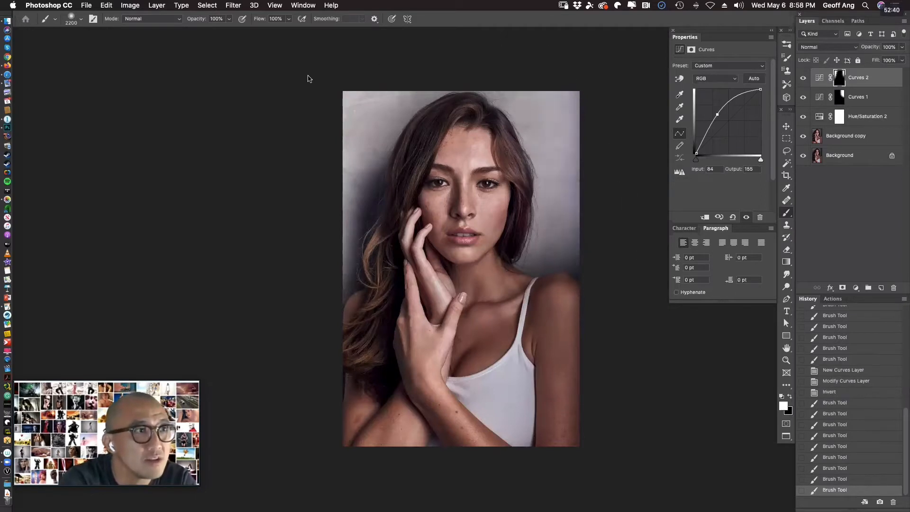
{"action": "left_click_drag", "start_coordinate": [309, 77], "coordinate": [290, 157]}
{"action": "left_click_drag", "start_coordinate": [304, 109], "coordinate": [291, 266]}
{"action": "mouse_move", "coordinate": [341, 76]}
{"action": "left_mouse_down"}
{"action": "mouse_move", "coordinate": [441, 45]}
{"action": "mouse_move", "coordinate": [545, 45]}
{"action": "left_mouse_up"}
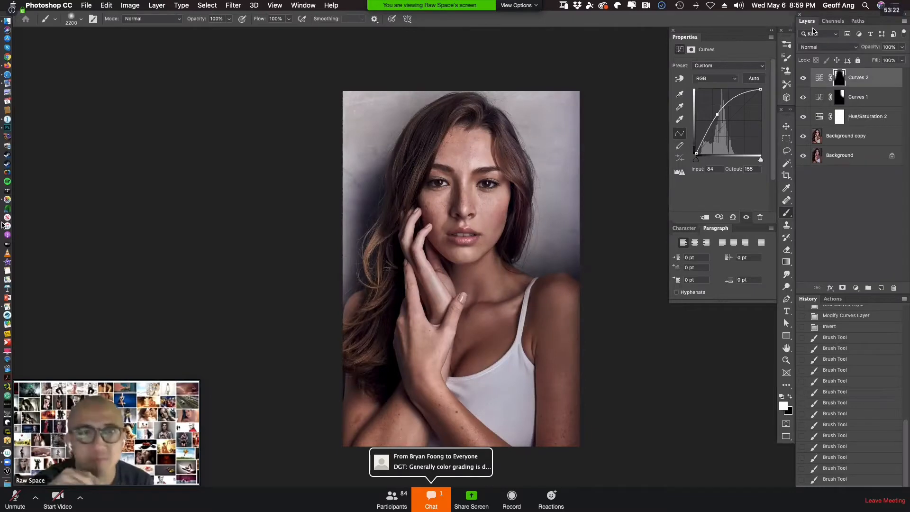
Open the meeting's group chat and examine the brightened portrait full screen on black without the interface.
{"action": "left_click", "coordinate": [430, 500]}
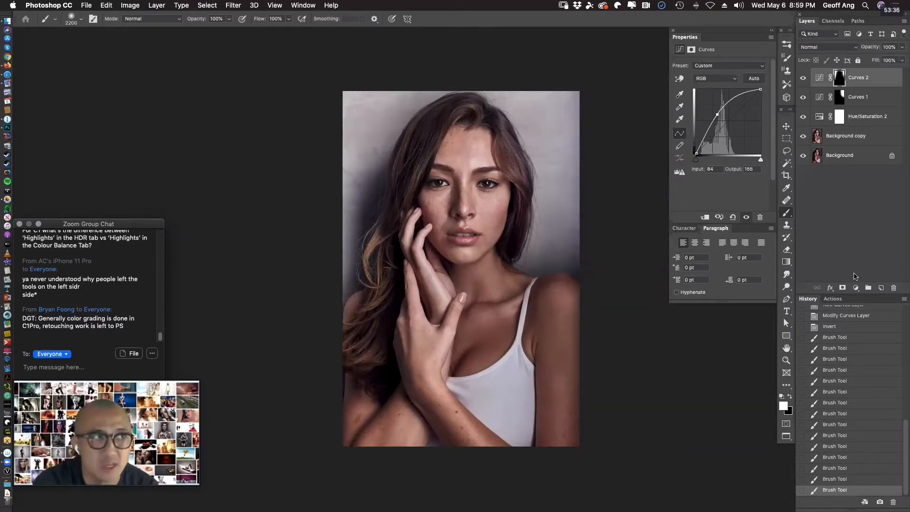
{"action": "key", "text": "f"}
{"action": "key", "text": "f"}
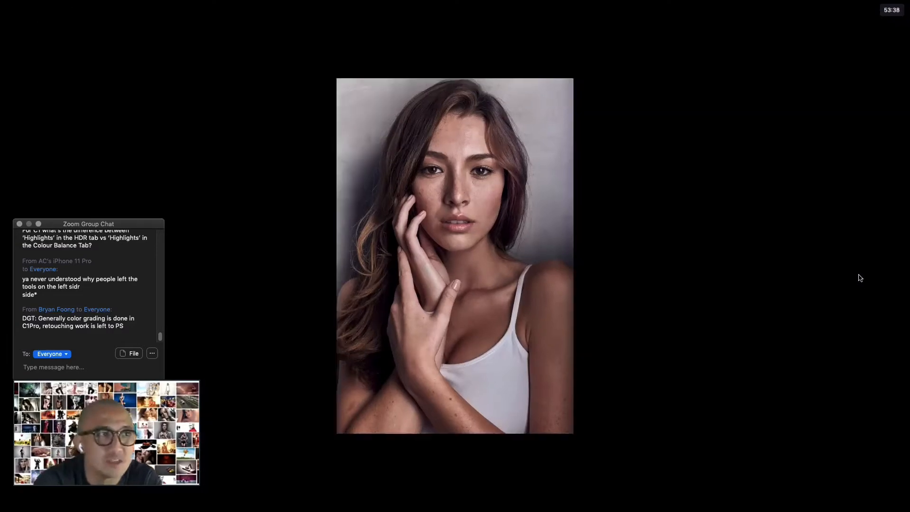
{"action": "key", "text": "f"}
{"action": "key", "text": "f"}
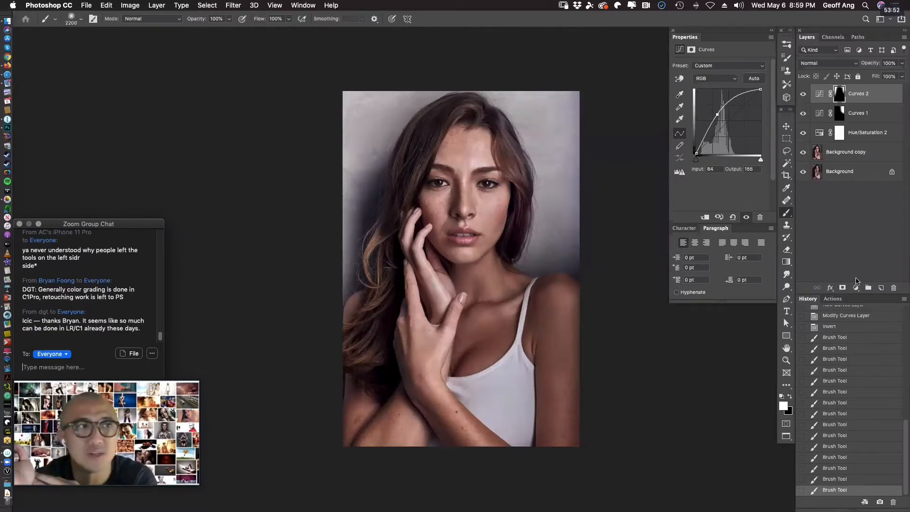
{"action": "key", "text": "f"}
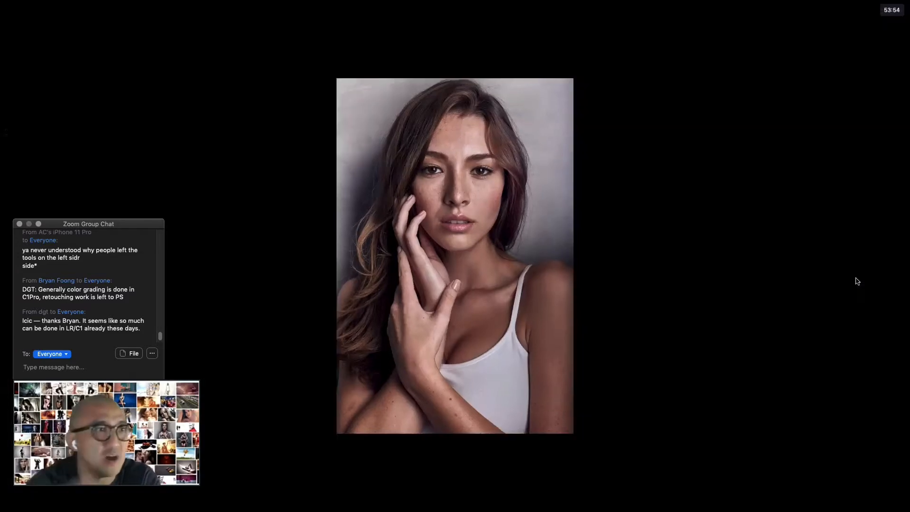
{"action": "key", "text": "f"}
Return the portrait to a zoomed-out full-screen view with the panels, check the latest group chat message, and close the chat.
{"action": "left_click_drag", "start_coordinate": [228, 33], "coordinate": [539, 111]}
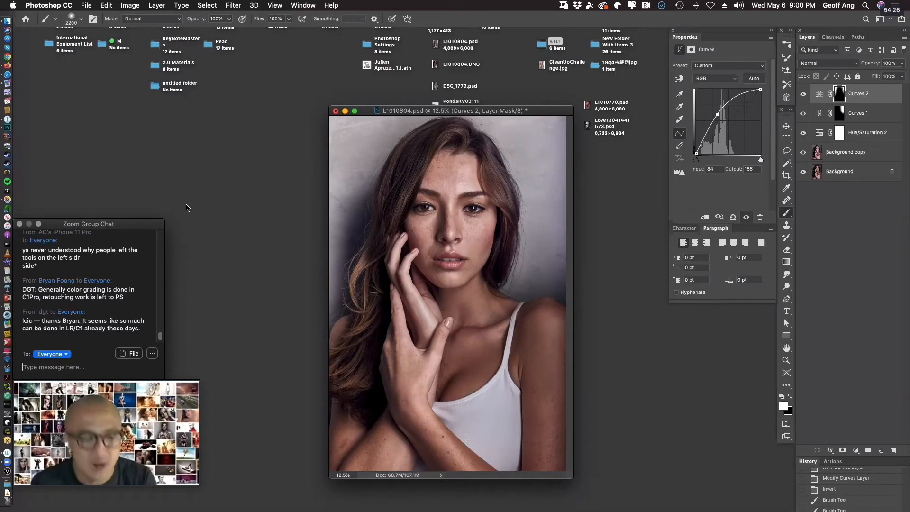
{"action": "key", "text": "super+0"}
{"action": "key", "text": "f"}
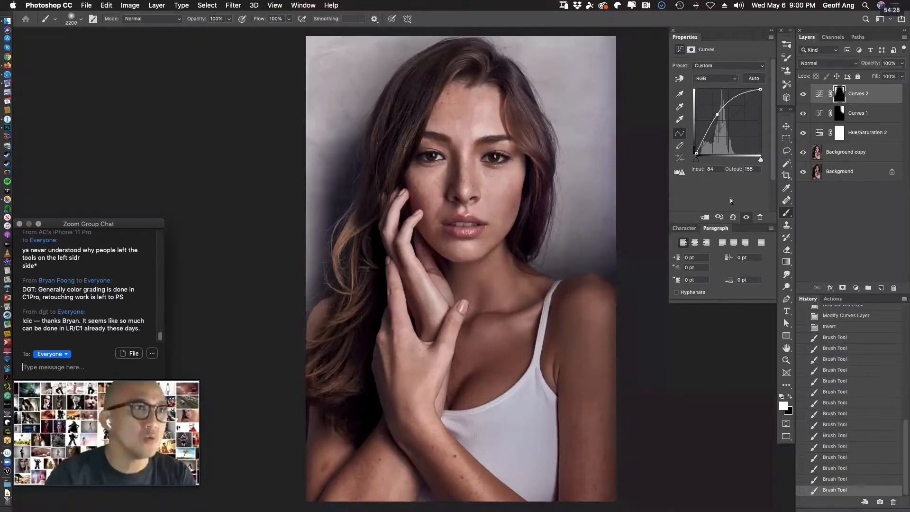
{"action": "key", "text": "super+minus"}
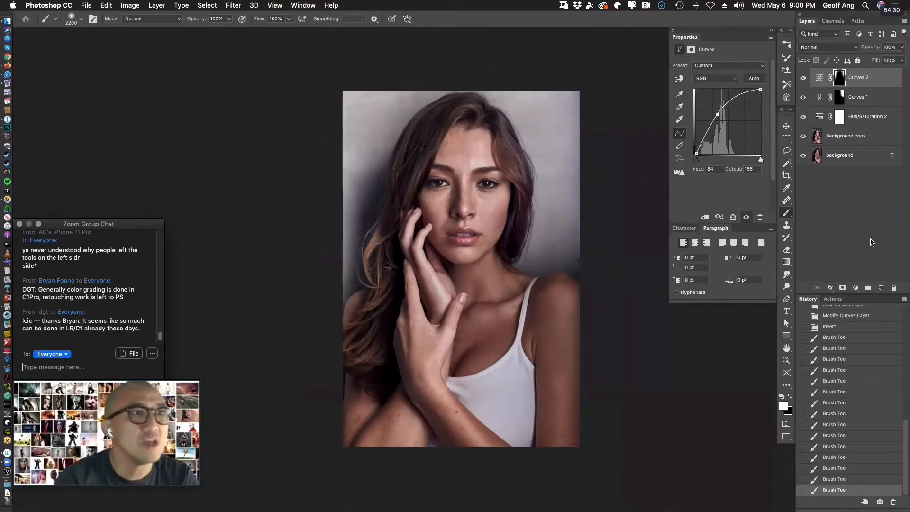
{"action": "left_click_drag", "start_coordinate": [454, 270], "coordinate": [363, 267]}
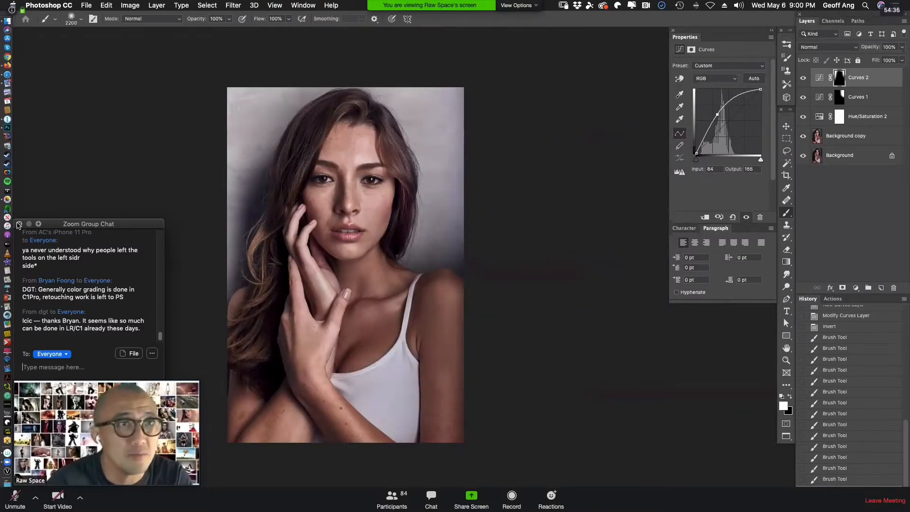
{"action": "left_click", "coordinate": [19, 223]}
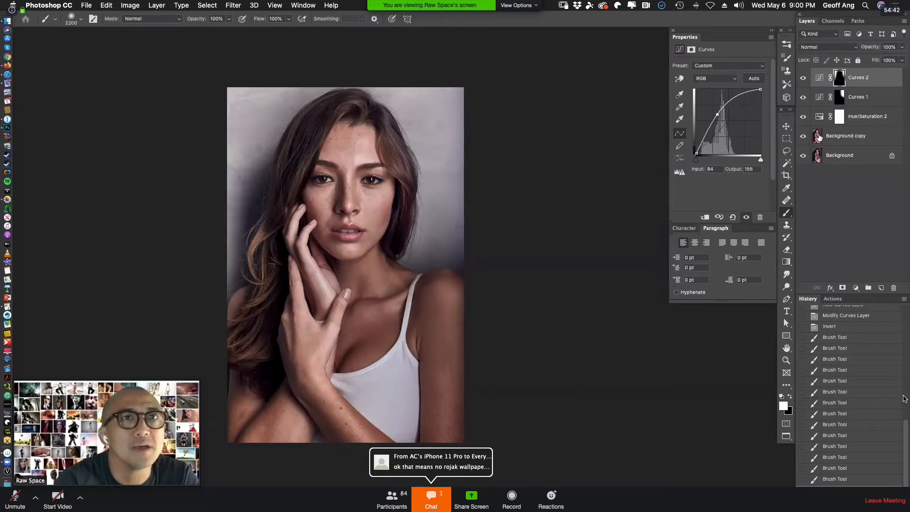
{"action": "left_click", "coordinate": [431, 500]}
{"action": "left_click", "coordinate": [20, 224]}
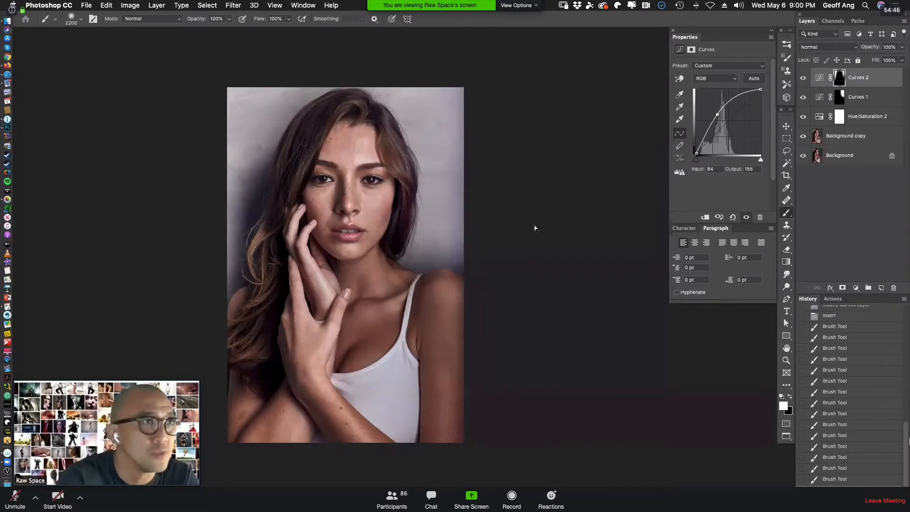
Close L1010804.psd and open DSC_1779.psd from the desktop.
{"action": "key", "text": "super+w"}
{"action": "left_click", "coordinate": [437, 179]}
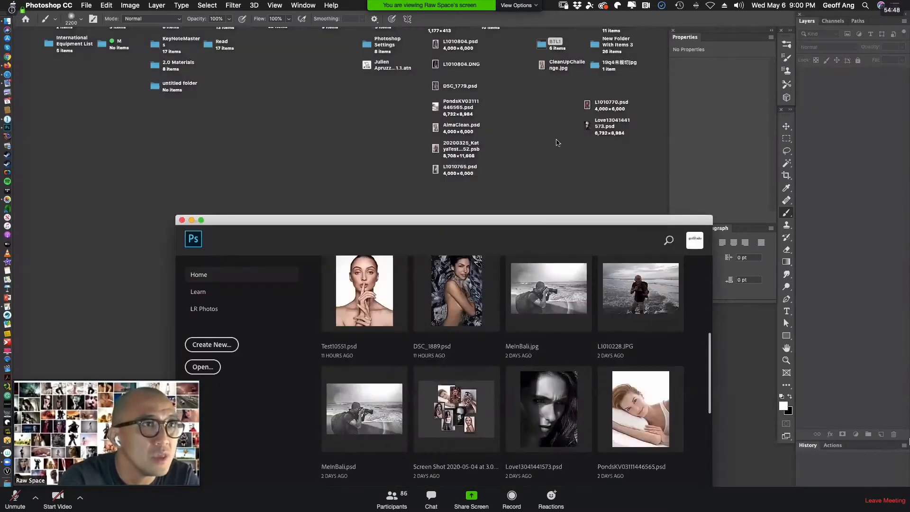
{"action": "left_click", "coordinate": [545, 144]}
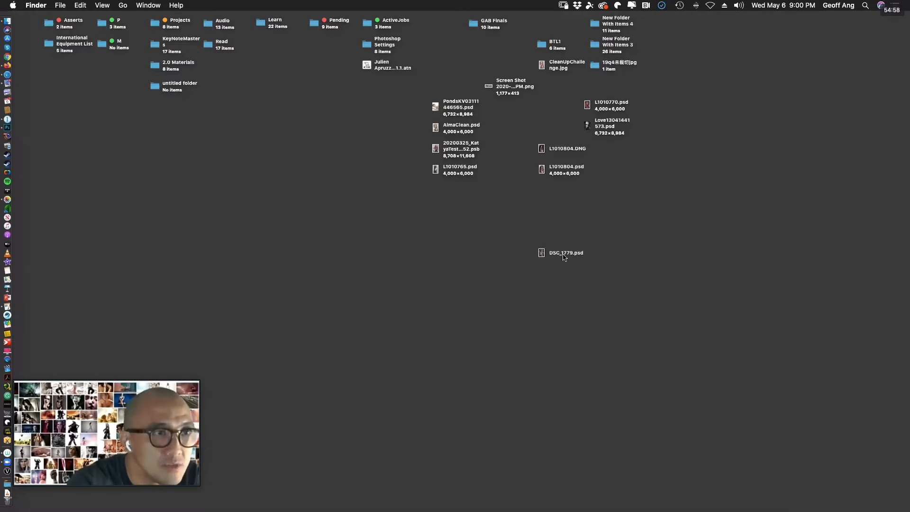
{"action": "double_click", "coordinate": [564, 254]}
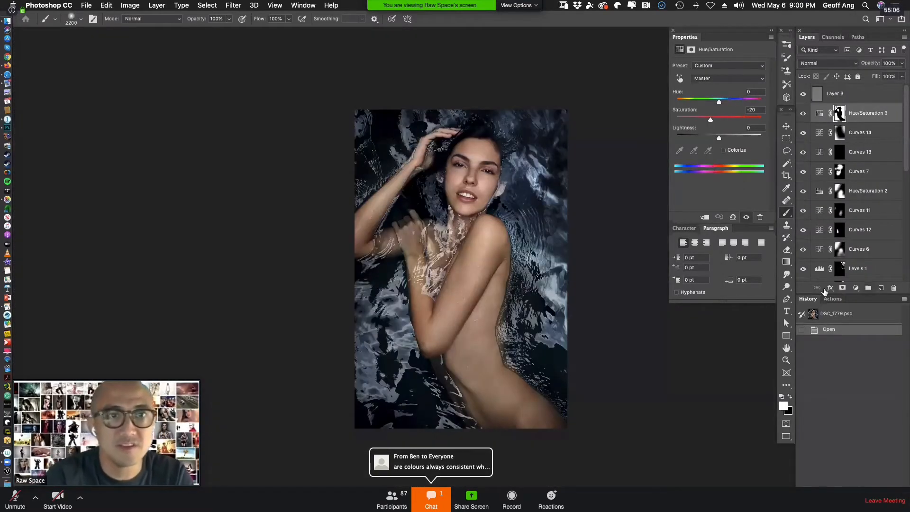
Open the group chat, show only the Background layer of the water portrait, and fit the image to the screen.
{"action": "left_click", "coordinate": [415, 508]}
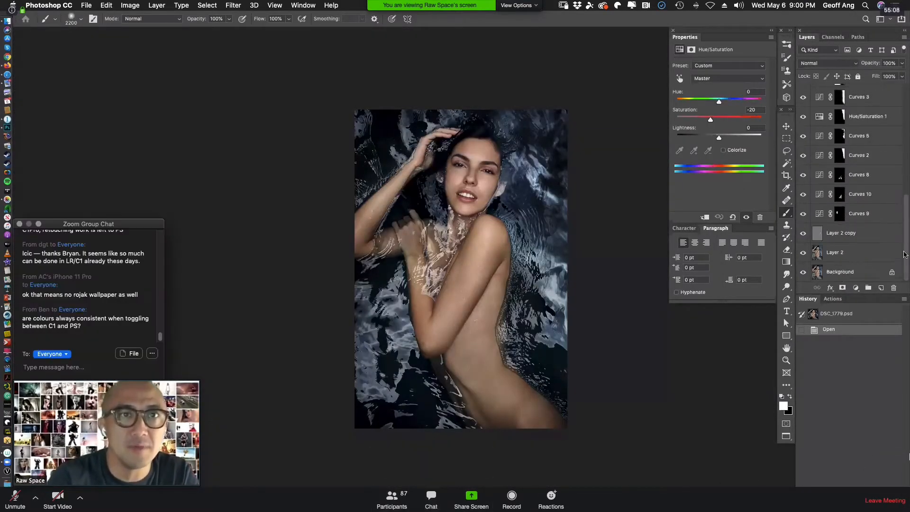
{"action": "left_click_drag", "start_coordinate": [904, 133], "coordinate": [905, 247]}
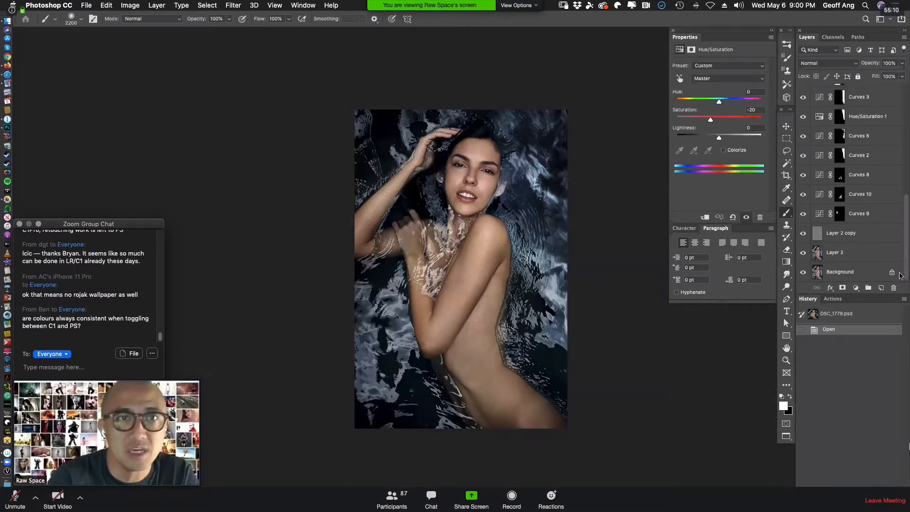
{"action": "left_click", "coordinate": [803, 272], "text": "alt"}
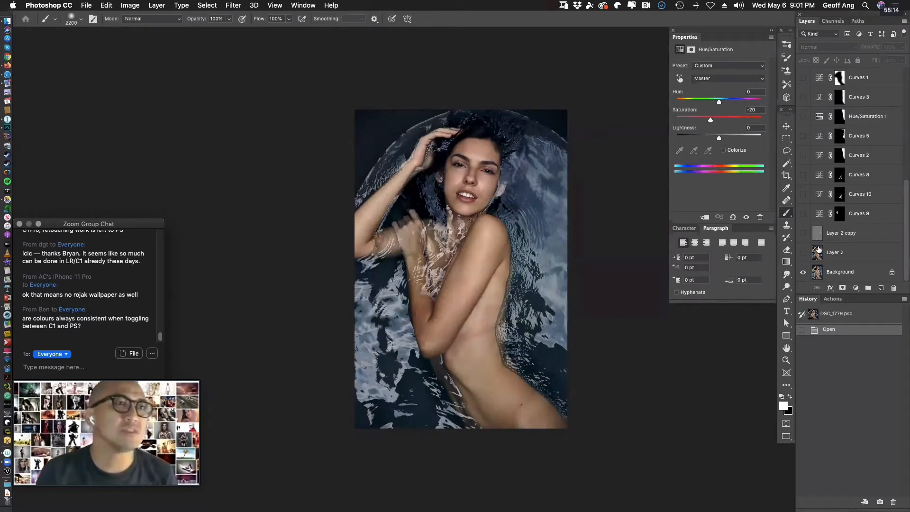
{"action": "key", "text": "super+0"}
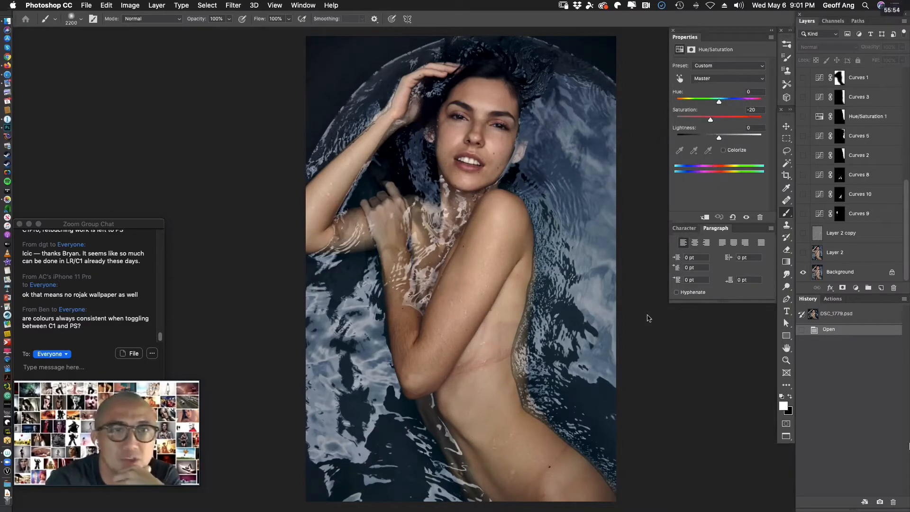
Compare the retouched Layer 2 with the original Background by toggling Layer 2's visibility repeatedly.
{"action": "left_click", "coordinate": [803, 253]}
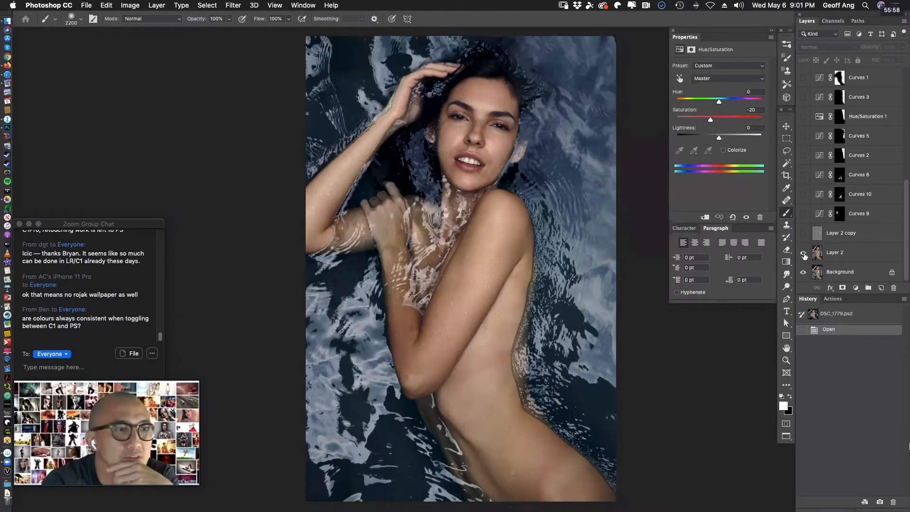
{"action": "left_click", "coordinate": [803, 254]}
{"action": "left_click", "coordinate": [803, 253]}
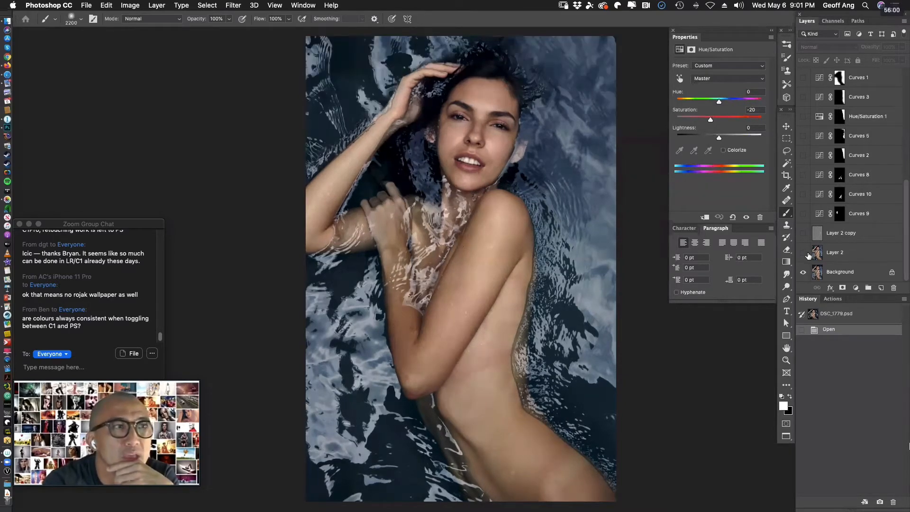
{"action": "left_click", "coordinate": [803, 253]}
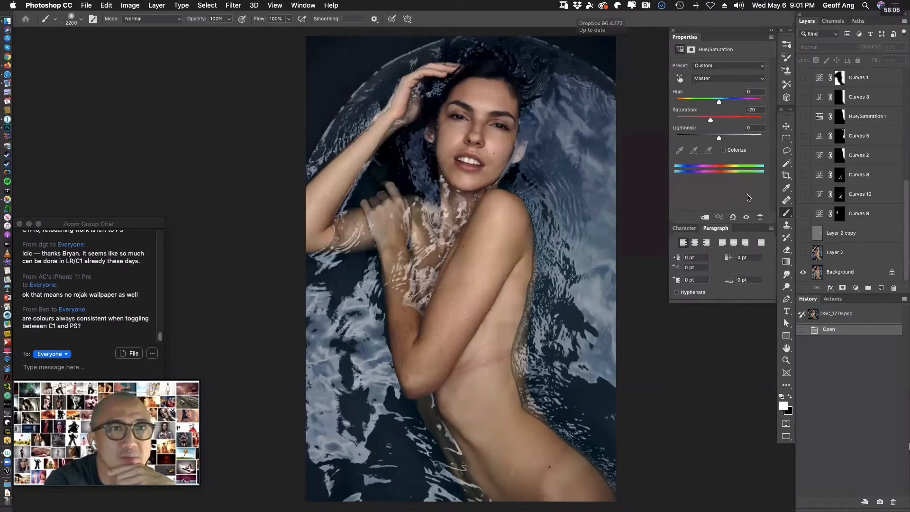
{"action": "left_click", "coordinate": [803, 255]}
{"action": "left_click", "coordinate": [803, 255]}
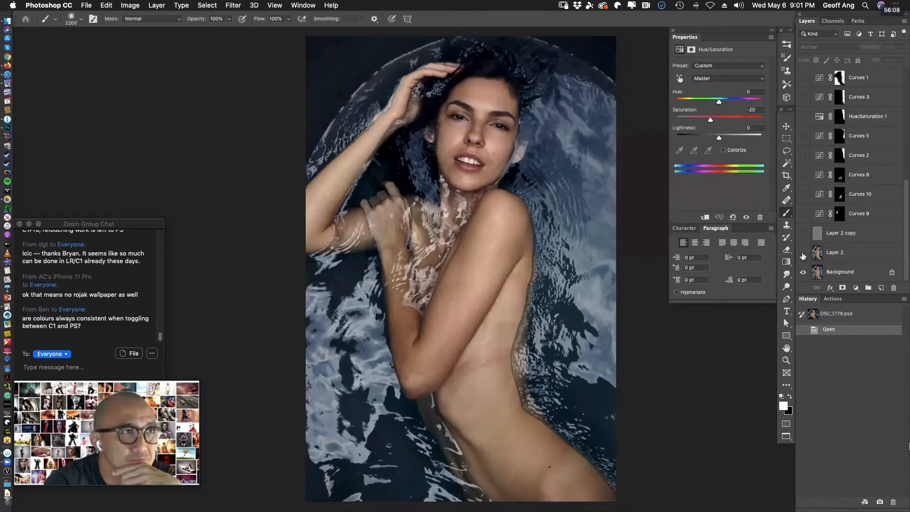
{"action": "left_click", "coordinate": [803, 255]}
{"action": "left_click", "coordinate": [804, 255]}
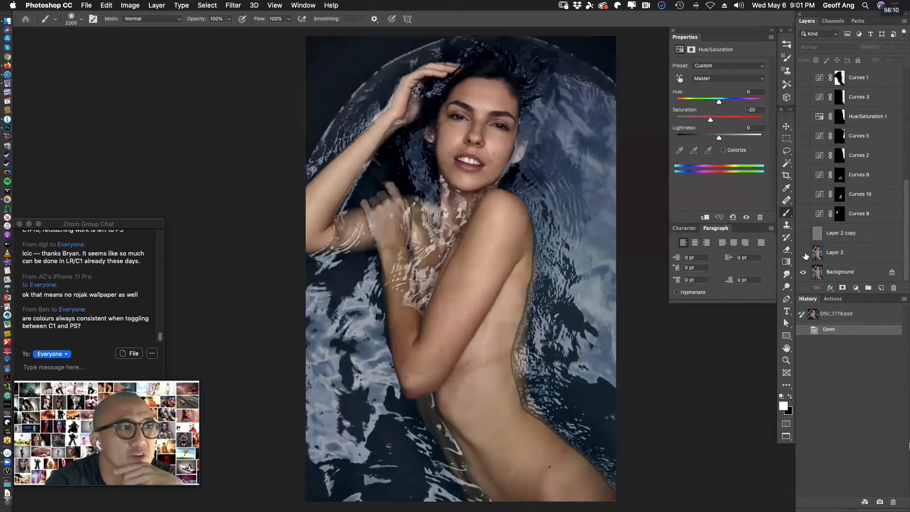
{"action": "left_click", "coordinate": [804, 255]}
{"action": "left_click", "coordinate": [804, 255]}
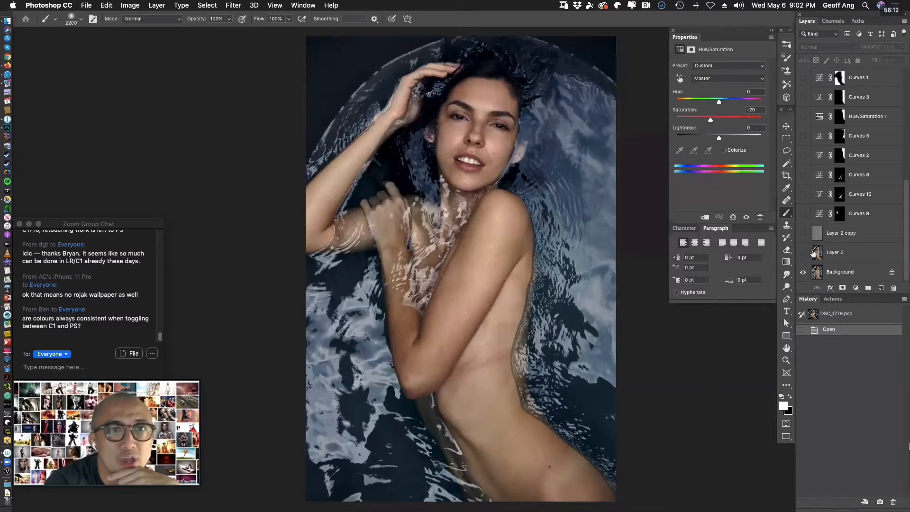
Select Layer 2, make it visible over the Background, and enlarge the view of the woman's face.
{"action": "left_click", "coordinate": [849, 255]}
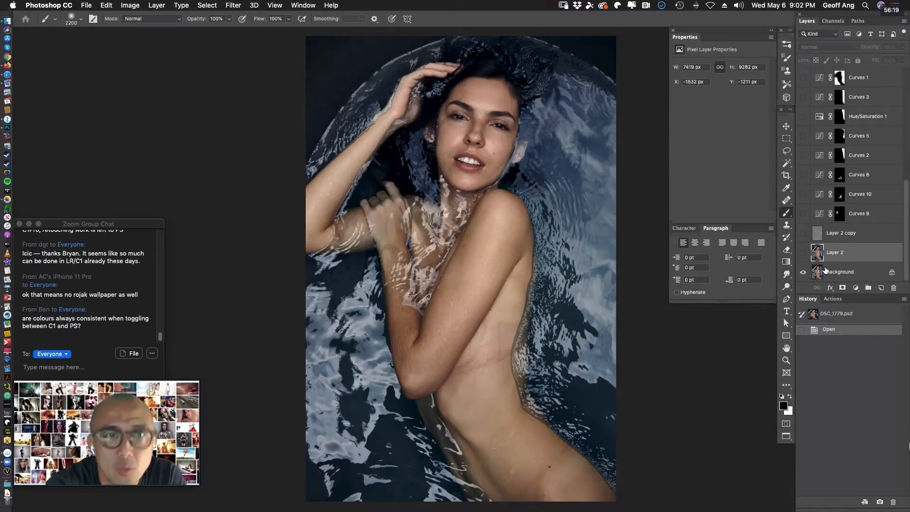
{"action": "left_click", "coordinate": [802, 253]}
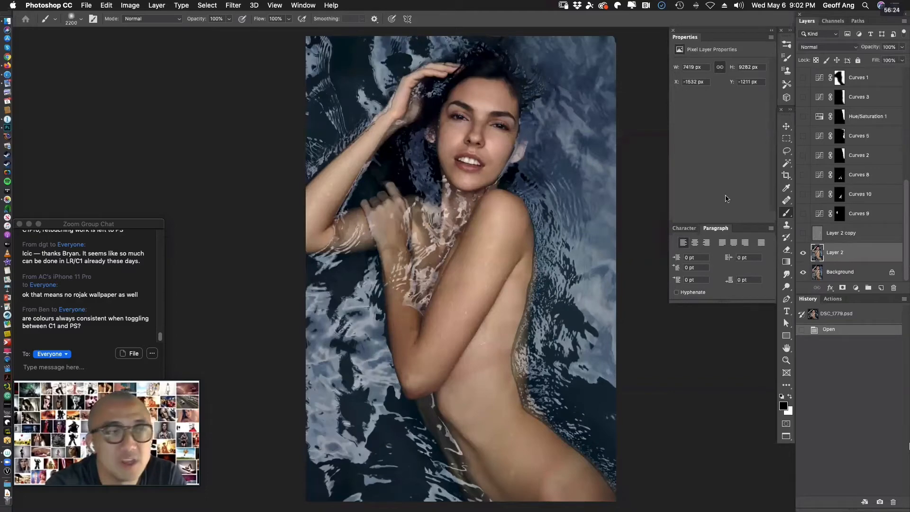
{"action": "key", "text": "super+plus"}
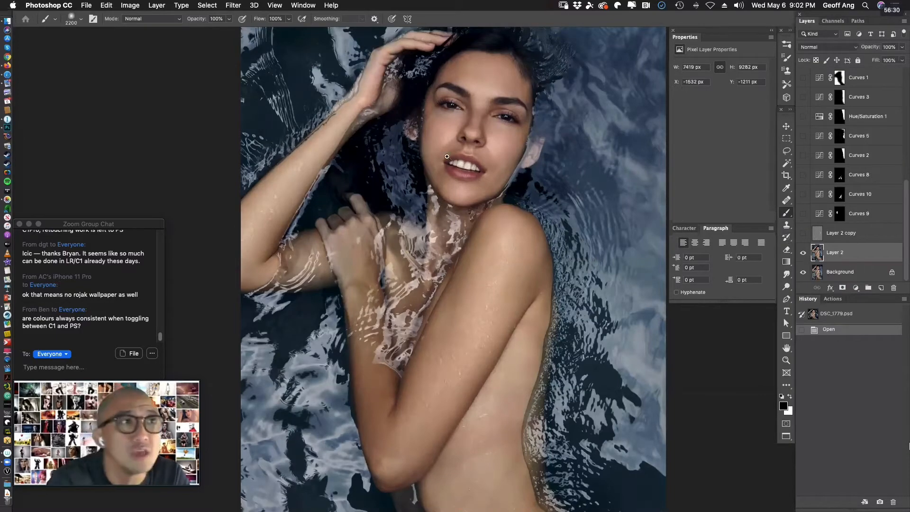
{"action": "left_click", "coordinate": [465, 132], "text": "super"}
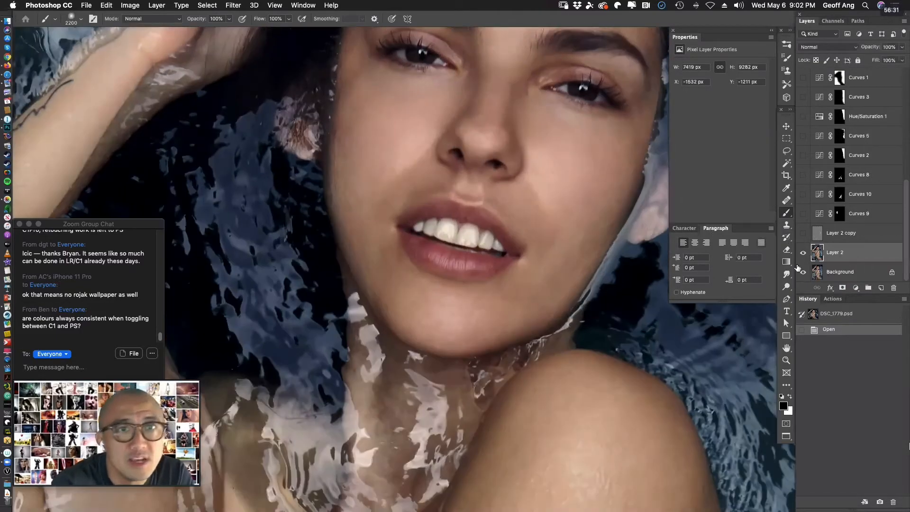
{"action": "left_click_drag", "start_coordinate": [599, 269], "coordinate": [611, 116]}
{"action": "left_click", "coordinate": [599, 335], "text": "alt"}
{"action": "left_click_drag", "start_coordinate": [567, 348], "coordinate": [516, 502]}
Compare the face's skin with and without the Layer 2 retouch by toggling that layer's visibility repeatedly.
{"action": "left_click", "coordinate": [804, 254]}
{"action": "left_click", "coordinate": [804, 253]}
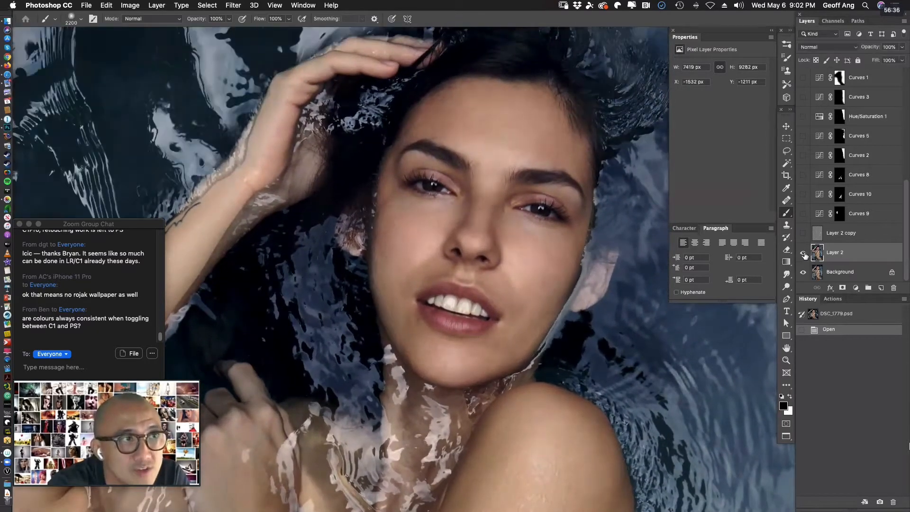
{"action": "left_click", "coordinate": [804, 254]}
{"action": "left_click", "coordinate": [804, 254]}
{"action": "left_click", "coordinate": [804, 254]}
{"action": "left_click", "coordinate": [804, 254]}
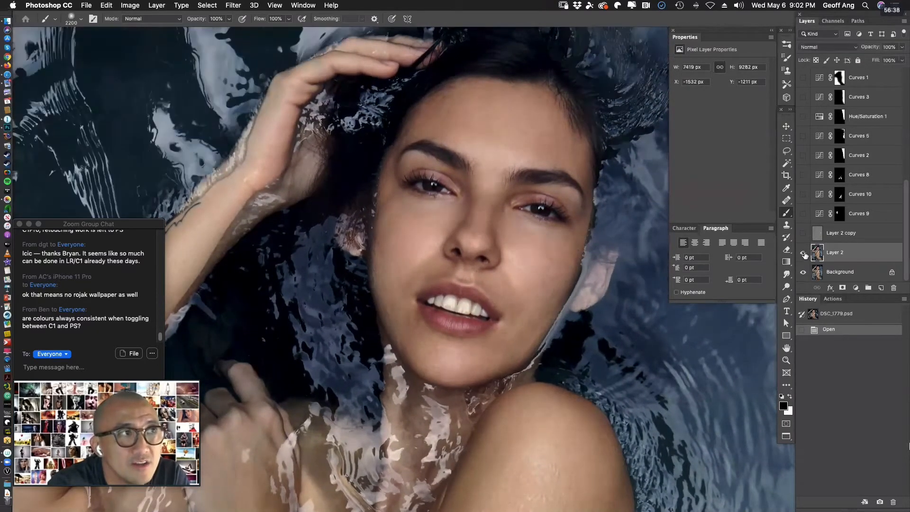
{"action": "left_click", "coordinate": [804, 254]}
{"action": "left_click", "coordinate": [803, 254]}
{"action": "left_click", "coordinate": [803, 254]}
{"action": "left_click", "coordinate": [803, 254]}
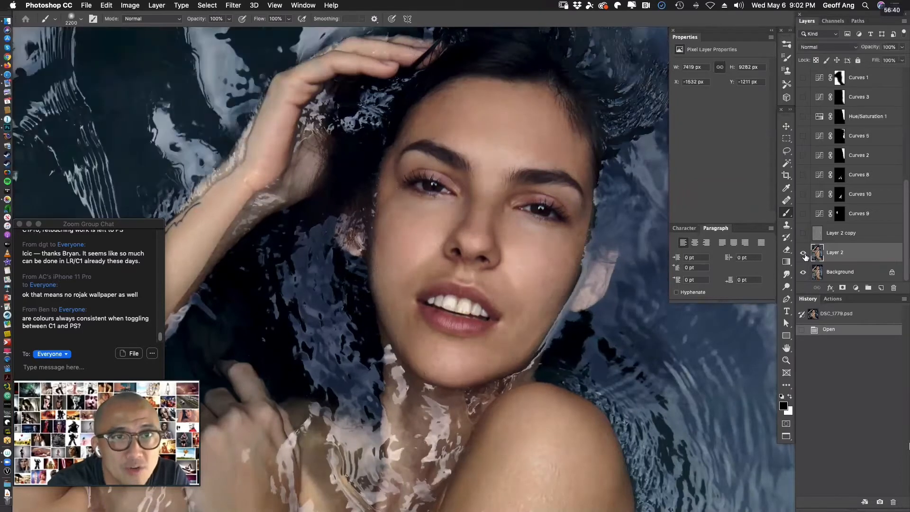
{"action": "left_click", "coordinate": [803, 254]}
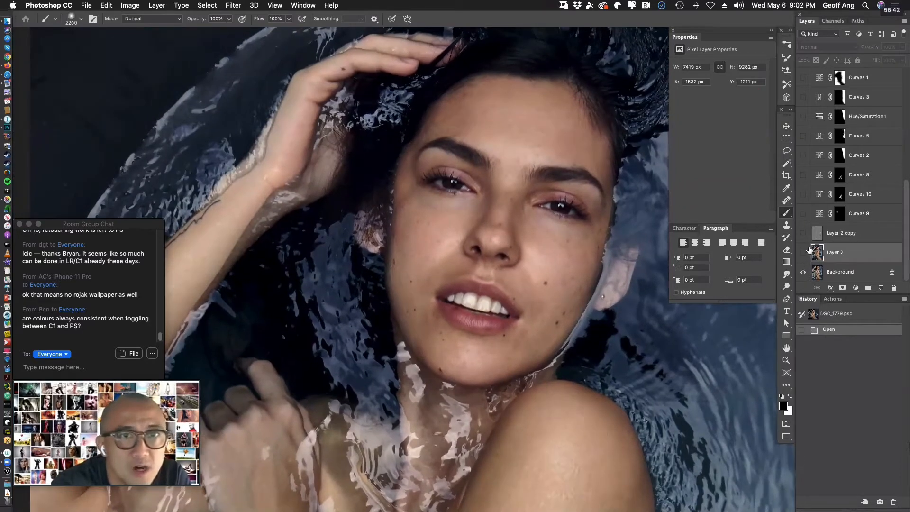
{"action": "left_click", "coordinate": [803, 252]}
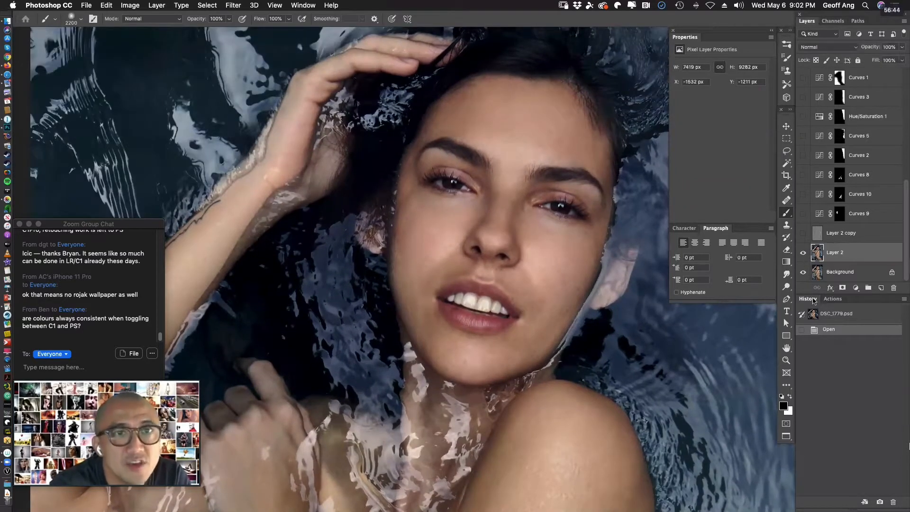
Compare the skin on the arm and torso with and without Layer 2, leaving the layer visible.
{"action": "left_click_drag", "start_coordinate": [655, 275], "coordinate": [649, 76]}
{"action": "left_click_drag", "start_coordinate": [645, 322], "coordinate": [647, 293]}
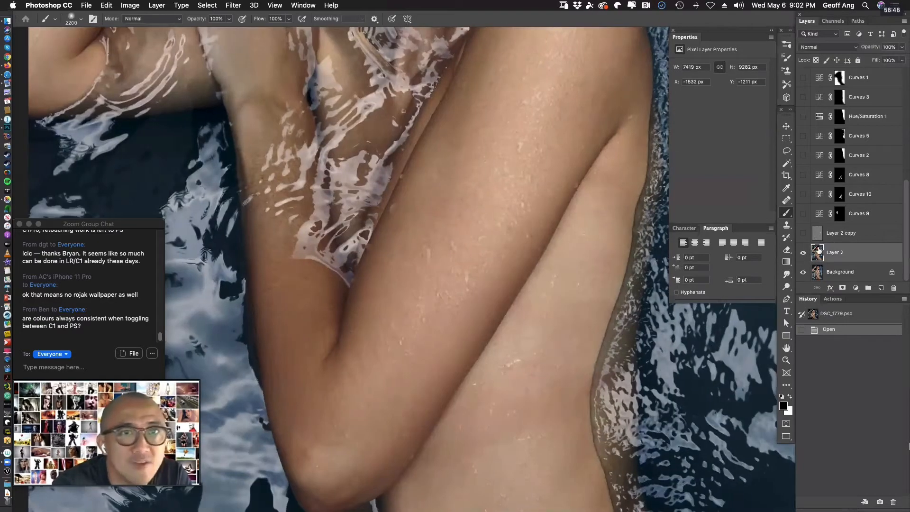
{"action": "left_click", "coordinate": [803, 254]}
{"action": "left_click", "coordinate": [803, 254]}
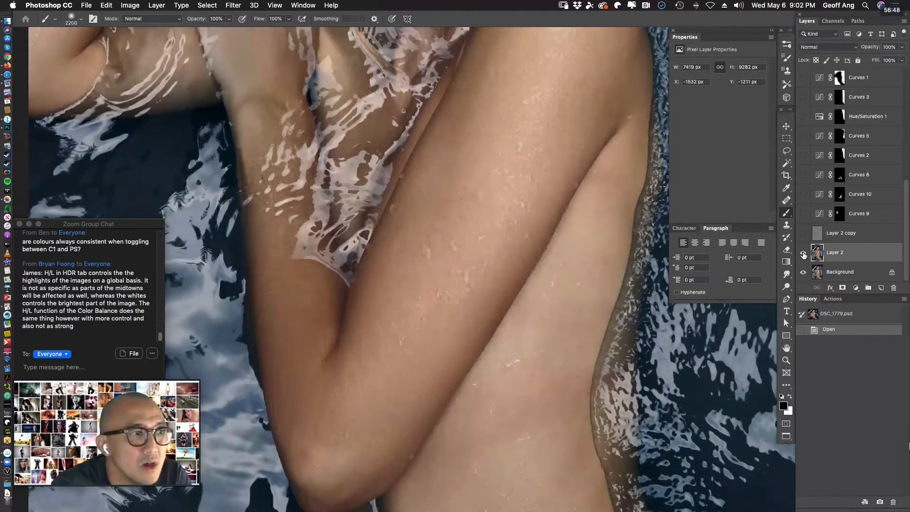
{"action": "left_click", "coordinate": [803, 255]}
{"action": "left_click", "coordinate": [802, 255]}
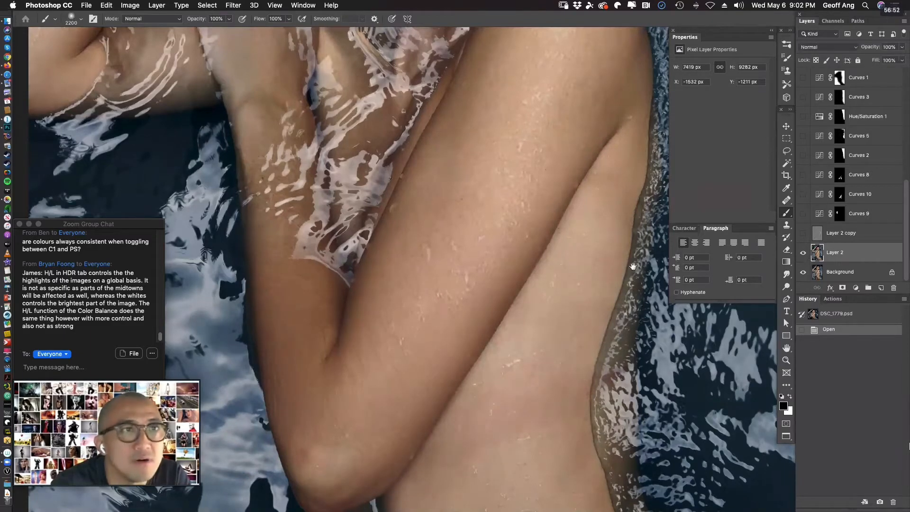
Check the Overlay-mode Layer 2 copy with the face and upper body in view, and leave the layer visible.
{"action": "left_click_drag", "start_coordinate": [474, 152], "coordinate": [660, 448]}
{"action": "left_click_drag", "start_coordinate": [675, 268], "coordinate": [517, 312]}
{"action": "left_click", "coordinate": [528, 317], "text": "alt"}
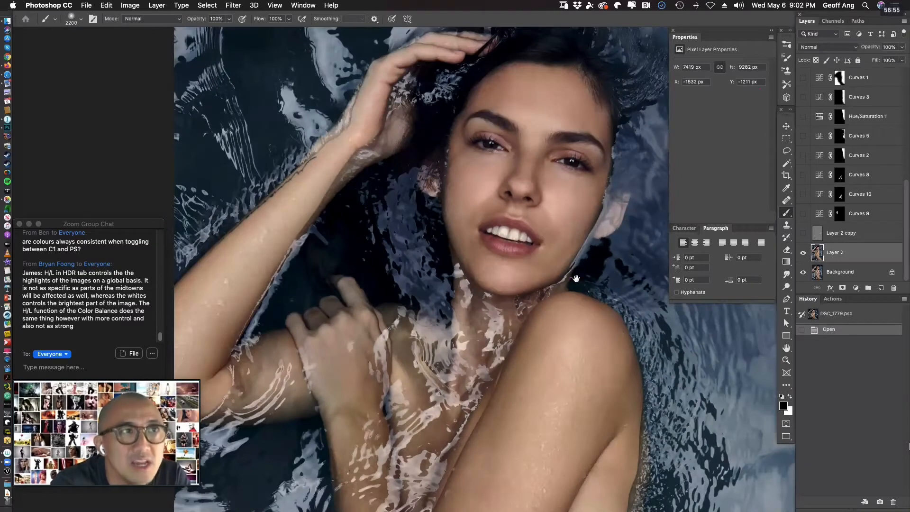
{"action": "left_click", "coordinate": [595, 297], "text": "alt"}
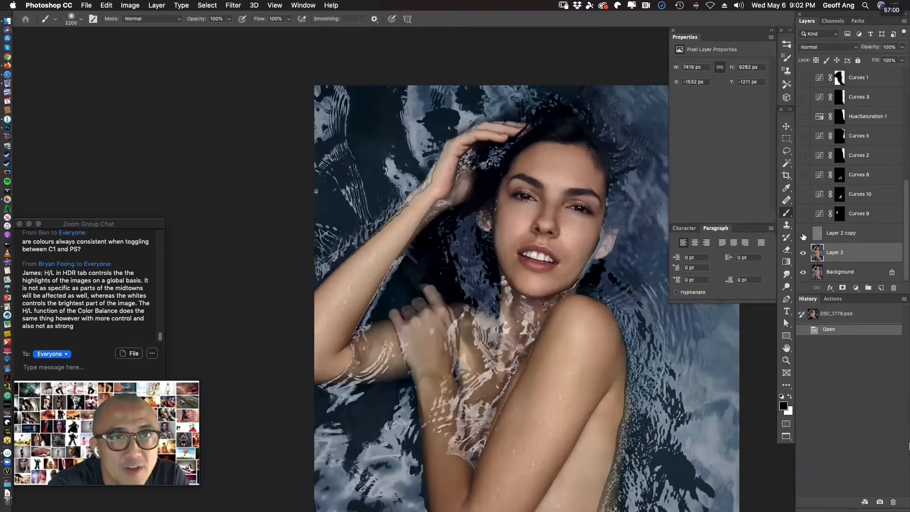
{"action": "left_click", "coordinate": [841, 234]}
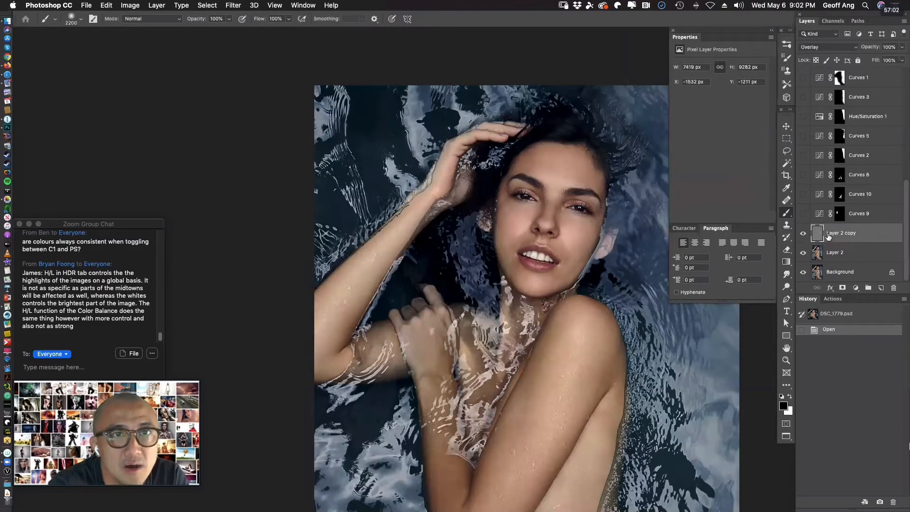
{"action": "left_click", "coordinate": [805, 234]}
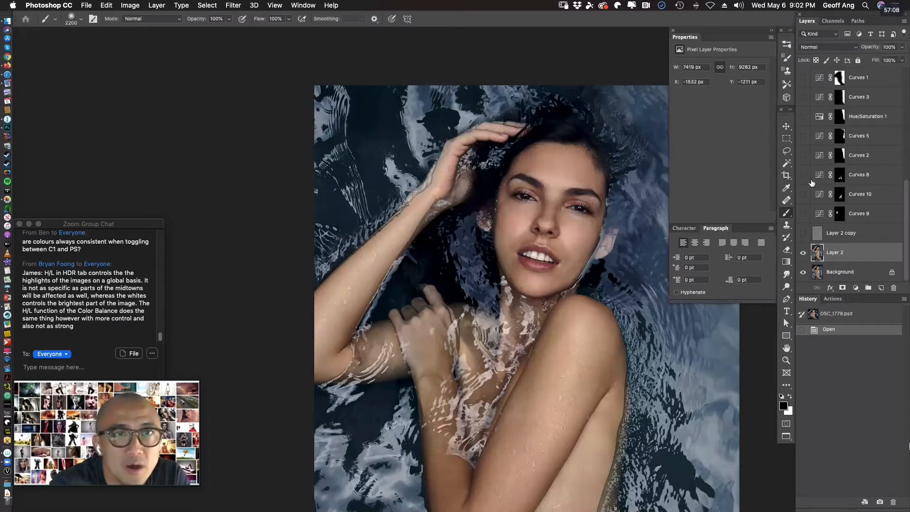
{"action": "left_click", "coordinate": [803, 232]}
Show the Curves 9 layer, fit the whole image on screen, and compare the photo with and without it.
{"action": "left_click", "coordinate": [803, 214]}
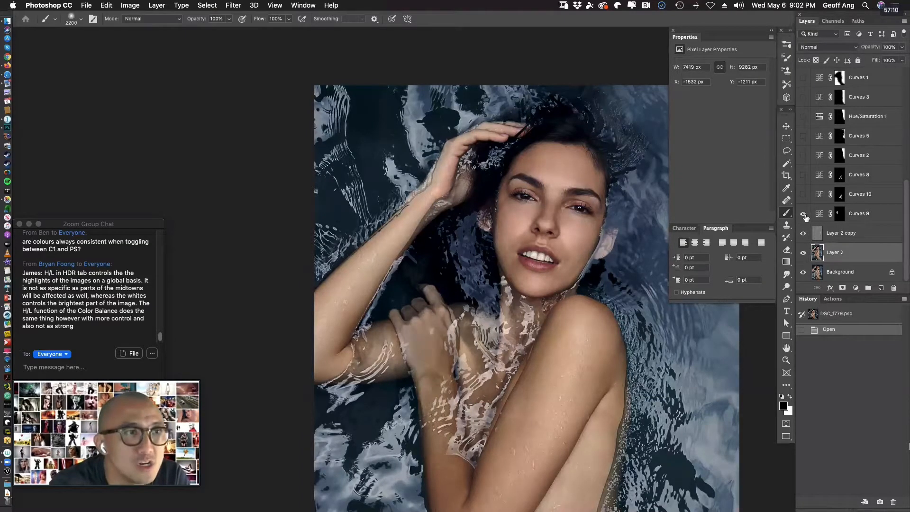
{"action": "key", "text": "super+0"}
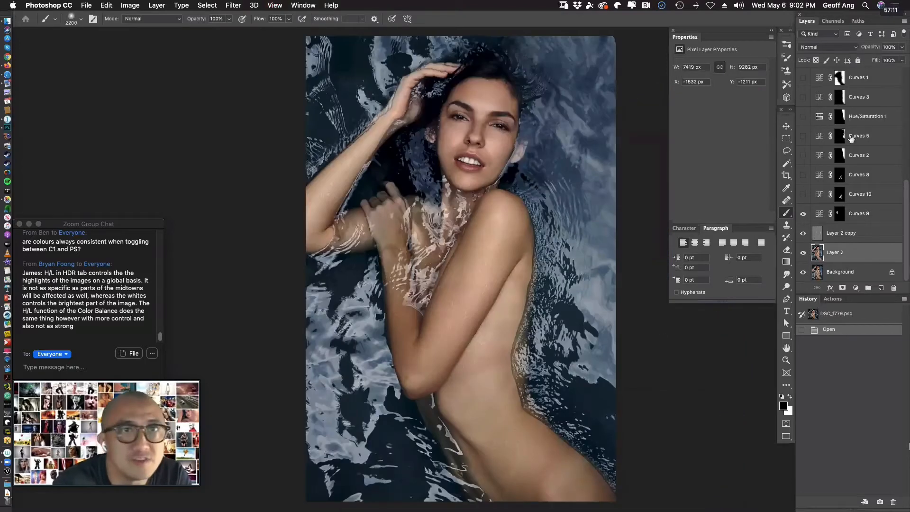
{"action": "left_click", "coordinate": [802, 214]}
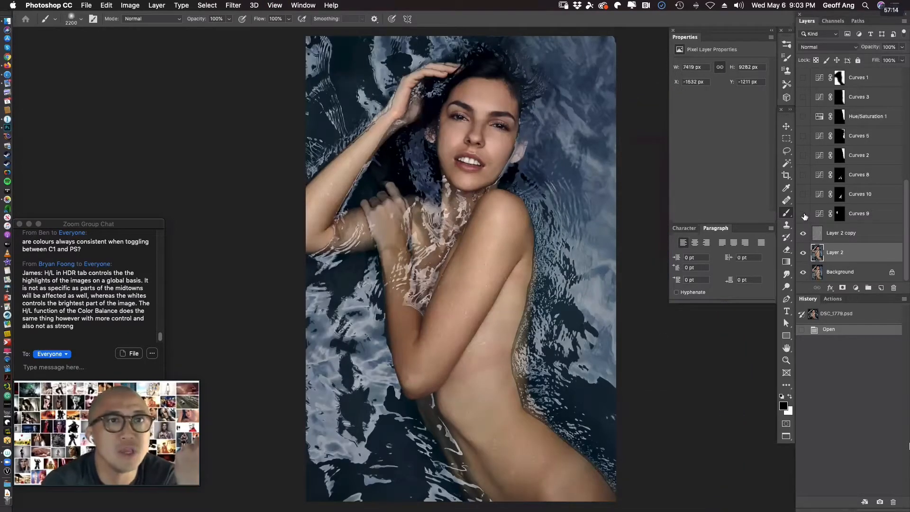
{"action": "left_click", "coordinate": [803, 213]}
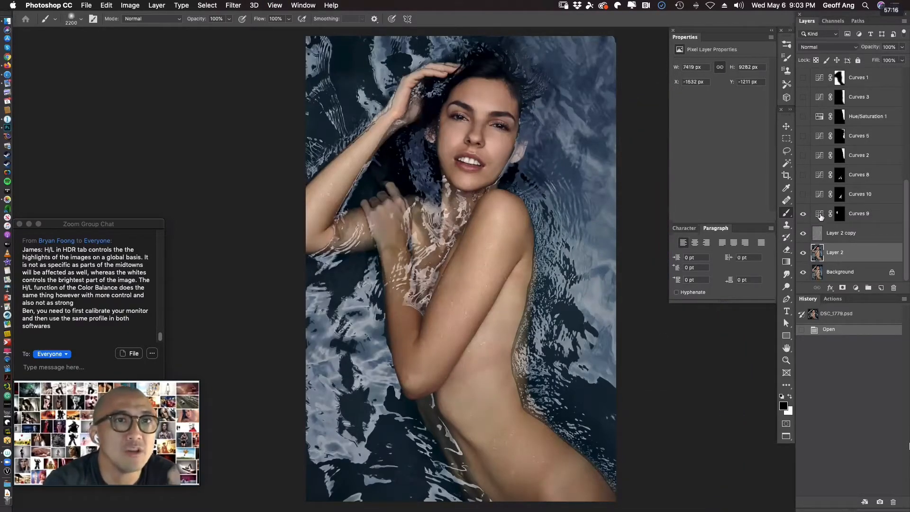
Toggle the Curves 10 adjustment to compare its effect, leave it visible, and show Curves 8 above it.
{"action": "left_click", "coordinate": [804, 195]}
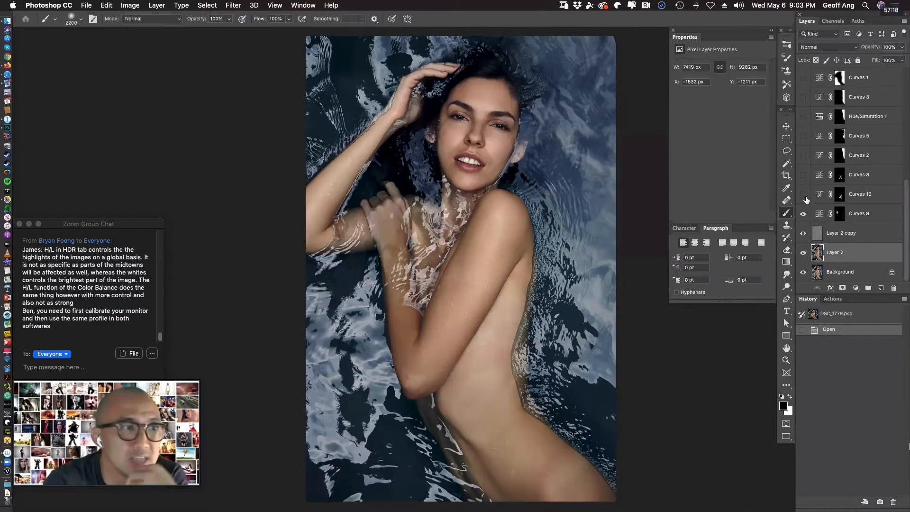
{"action": "left_click", "coordinate": [804, 195]}
{"action": "left_click", "coordinate": [804, 197]}
{"action": "left_click", "coordinate": [804, 196]}
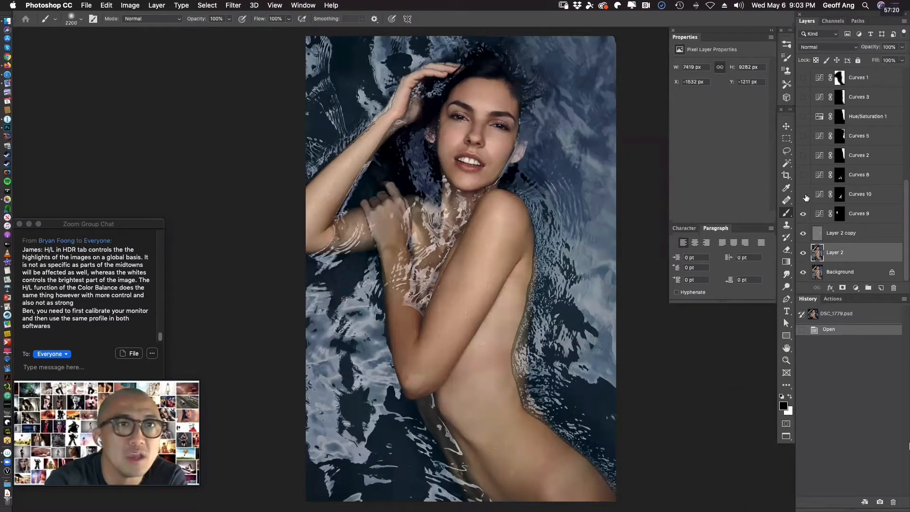
{"action": "left_click", "coordinate": [805, 195]}
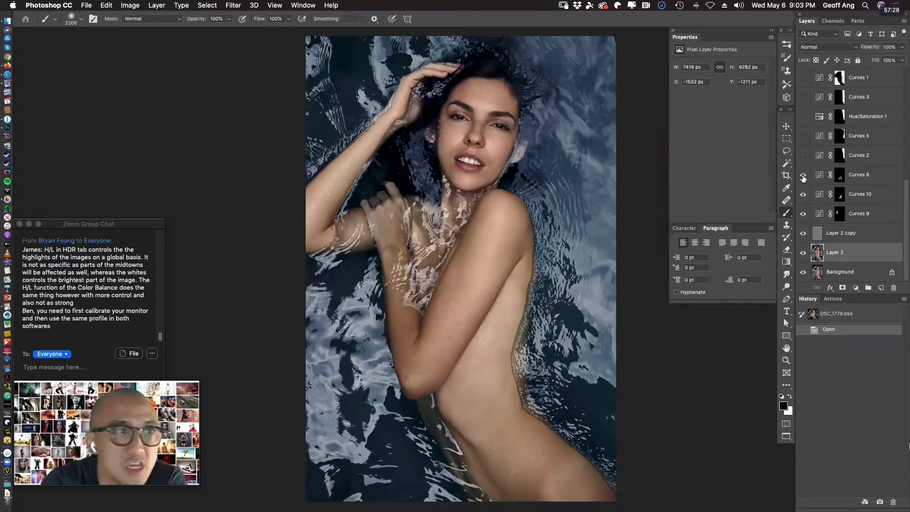
Examine the Curves 8 layer mask as an overlay, and compare the photo with and without that adjustment.
{"action": "left_click", "coordinate": [837, 180]}
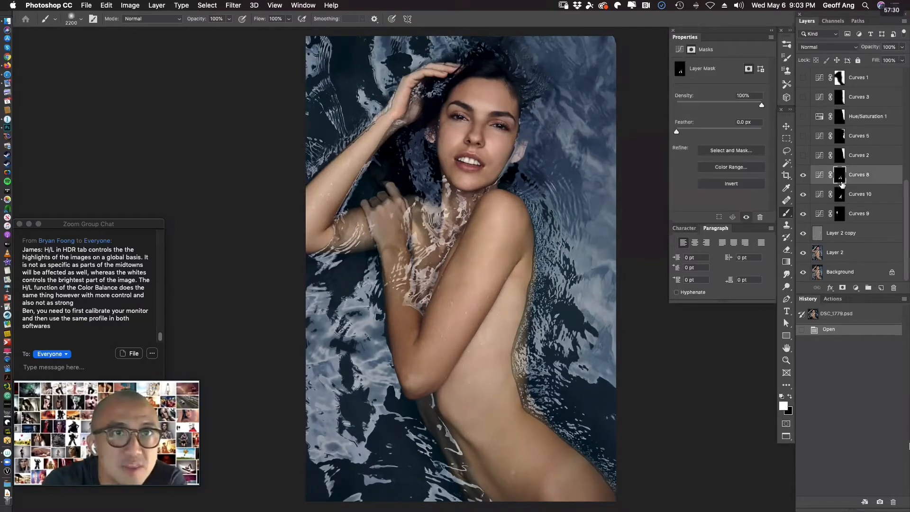
{"action": "key", "text": "backslash"}
{"action": "key", "text": "backslash"}
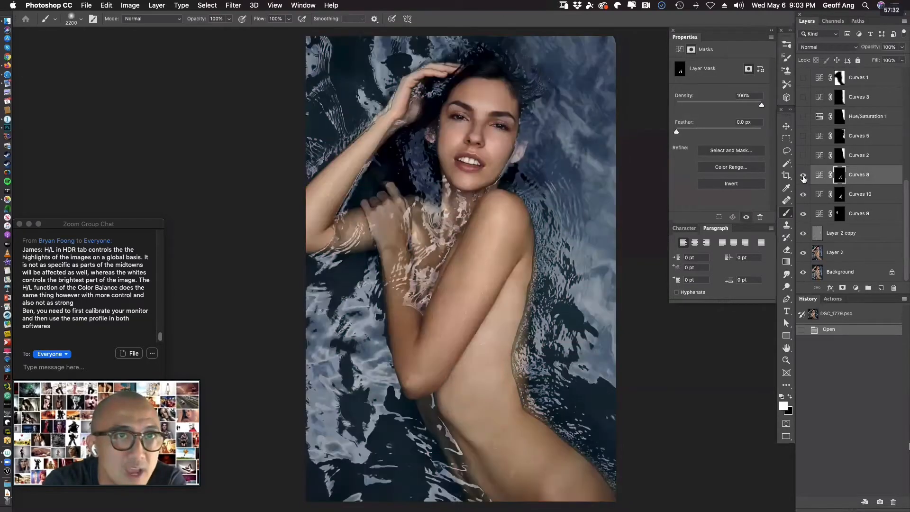
{"action": "left_click", "coordinate": [803, 177]}
{"action": "left_click", "coordinate": [804, 176]}
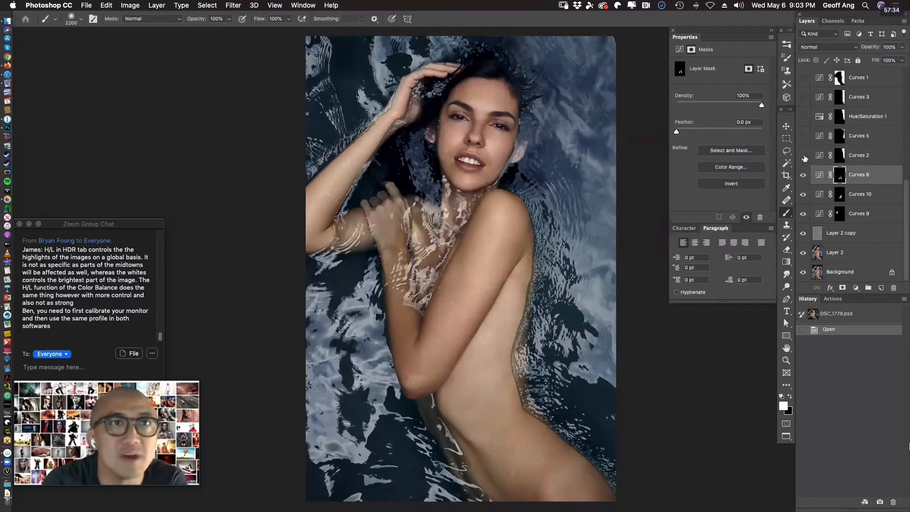
Show the Curves 2, Curves 5, Hue/Saturation 1 and Curves 3 adjustment layers on the water.
{"action": "left_click", "coordinate": [803, 156]}
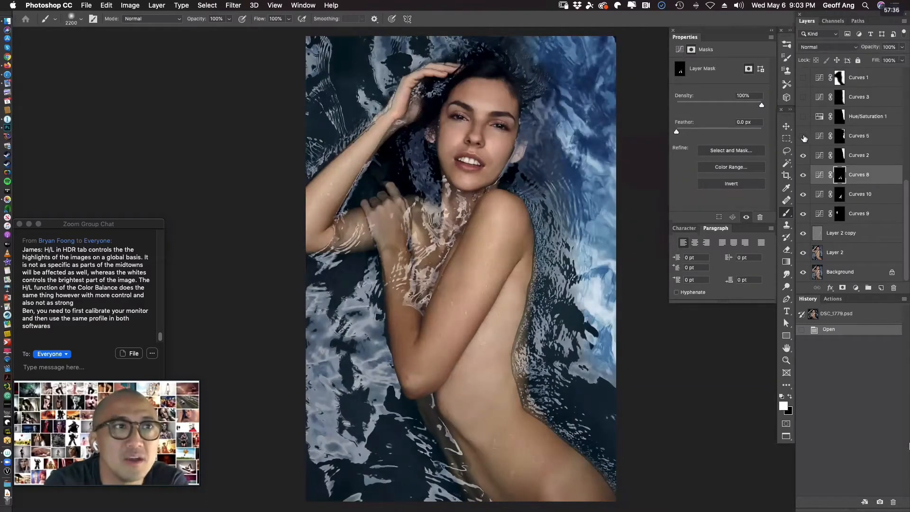
{"action": "left_click", "coordinate": [803, 137]}
{"action": "left_click", "coordinate": [803, 117]}
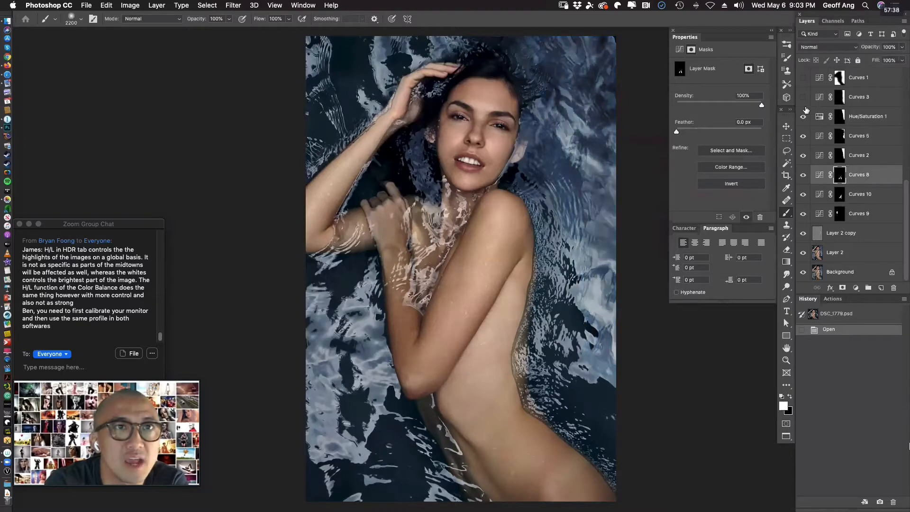
Show the Curves 1 layer and compare the water with and without its adjustment.
{"action": "left_click", "coordinate": [804, 79]}
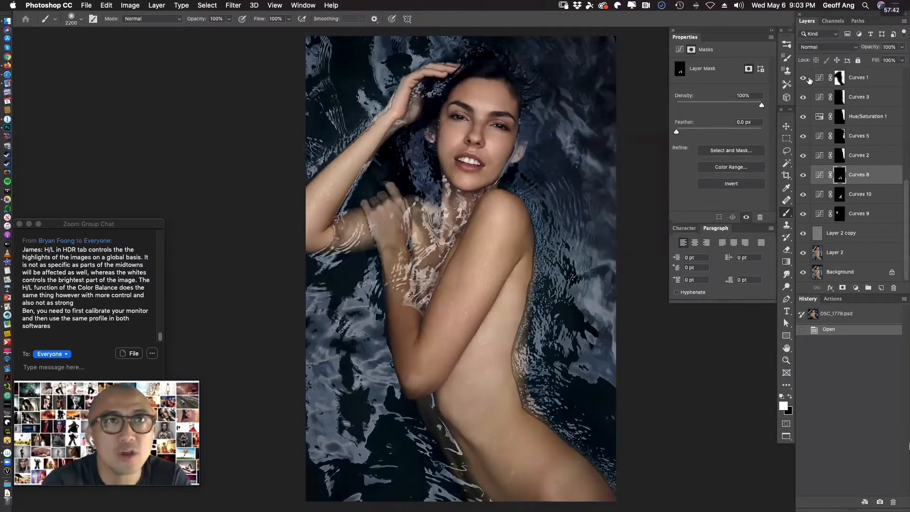
{"action": "left_click", "coordinate": [802, 79]}
{"action": "left_click", "coordinate": [801, 79]}
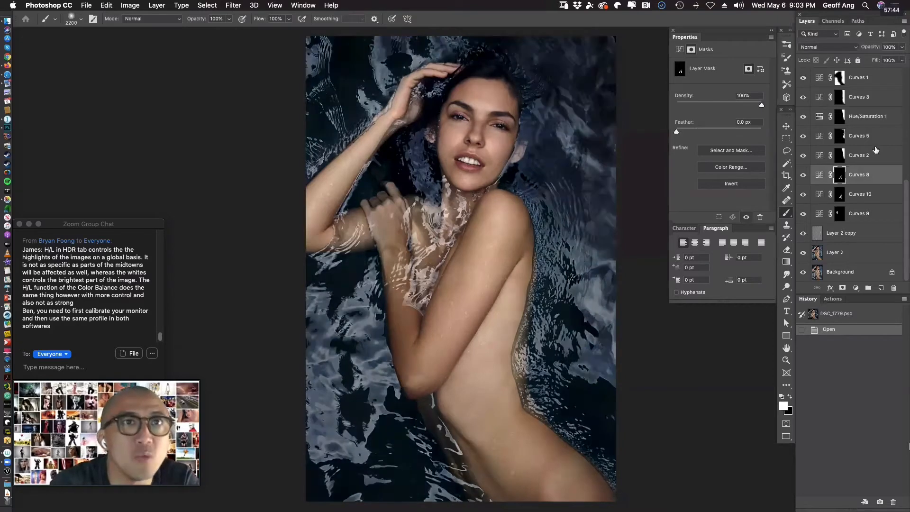
Toggle the Curves 15 layer above Curves 1 to compare its effect, and leave it visible.
{"action": "left_click_drag", "start_coordinate": [904, 194], "coordinate": [905, 134]}
{"action": "left_click", "coordinate": [803, 175]}
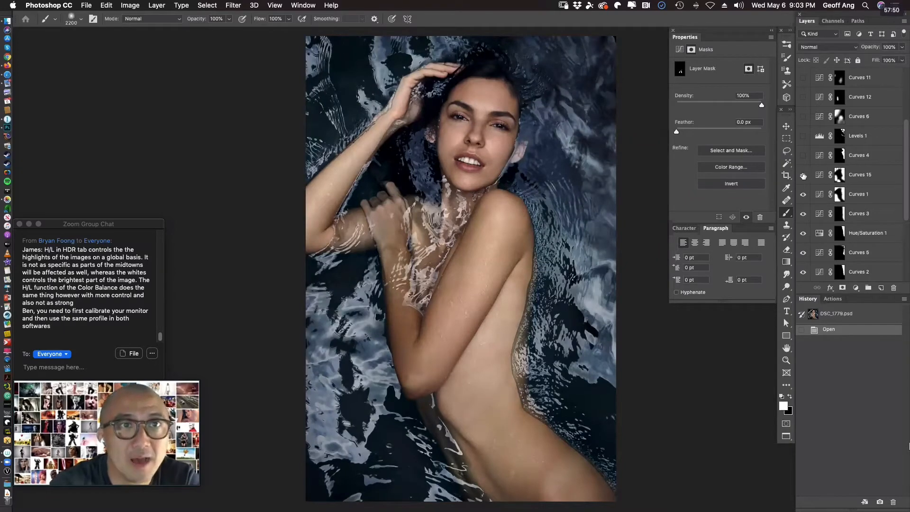
{"action": "left_click", "coordinate": [803, 175]}
{"action": "left_click", "coordinate": [803, 175]}
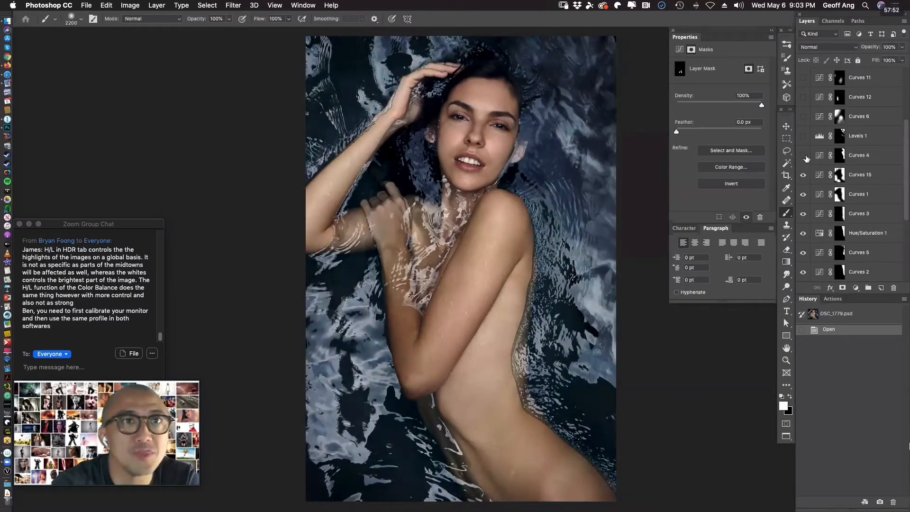
Show Curves 4 and Levels 1, toggling Levels 1 to compare its effect before leaving it visible.
{"action": "left_click", "coordinate": [804, 156]}
{"action": "left_click", "coordinate": [804, 136]}
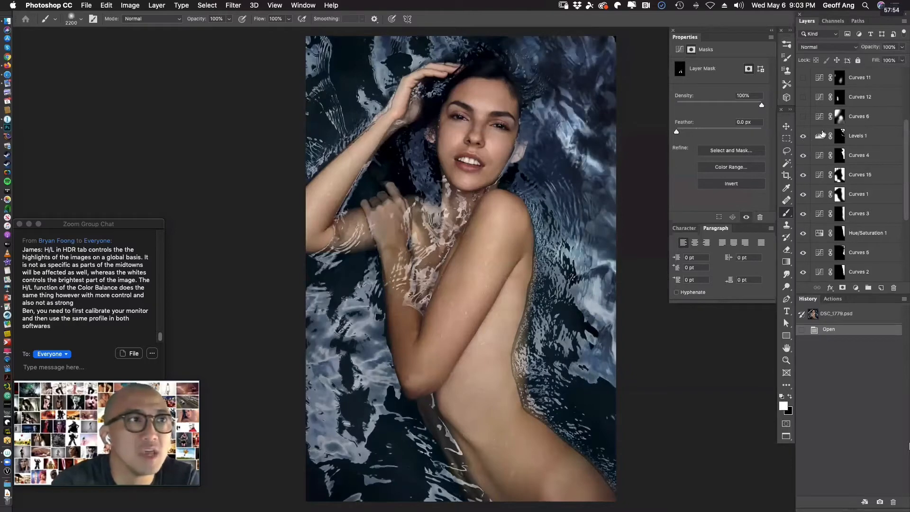
{"action": "left_click", "coordinate": [803, 136]}
{"action": "left_click", "coordinate": [803, 136]}
{"action": "left_click", "coordinate": [804, 136]}
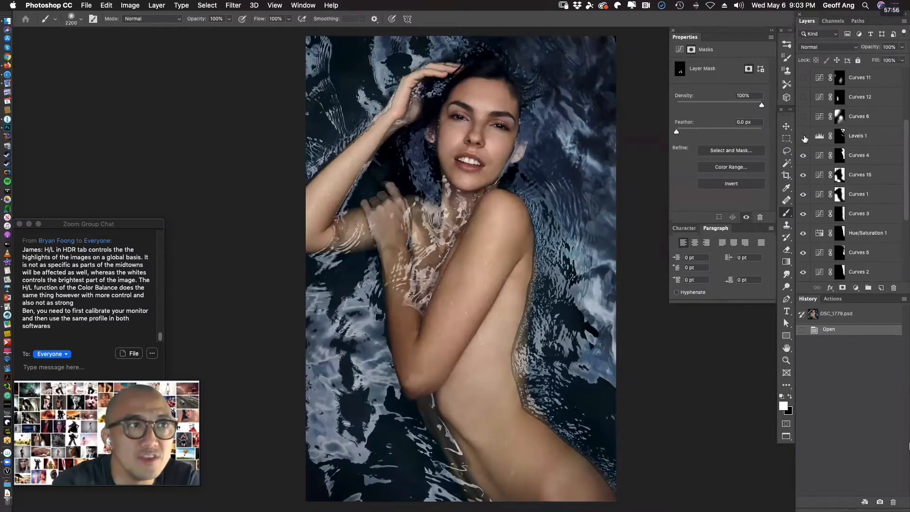
{"action": "left_click", "coordinate": [803, 136]}
Toggle the Curves 6 layer several times to compare its effect on the skin, and leave it visible.
{"action": "left_click", "coordinate": [803, 117]}
{"action": "left_click", "coordinate": [804, 116]}
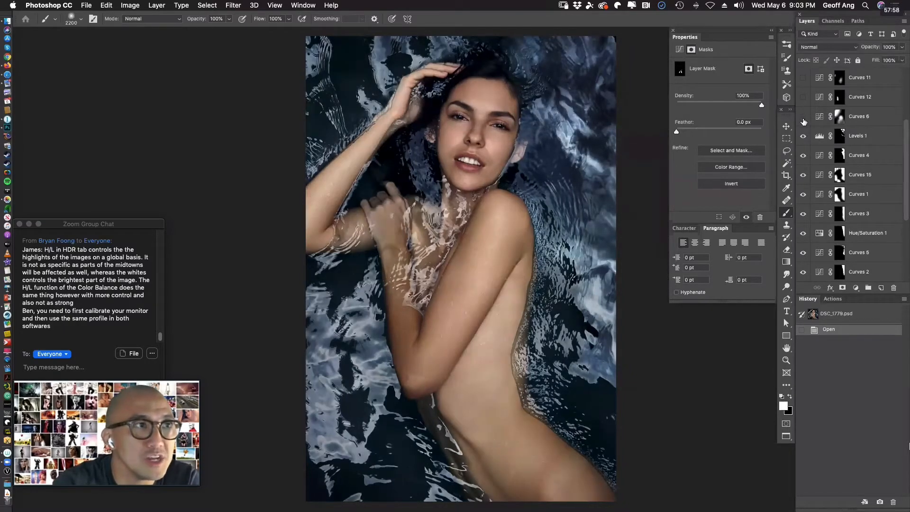
{"action": "left_click", "coordinate": [803, 118]}
{"action": "left_click", "coordinate": [803, 119]}
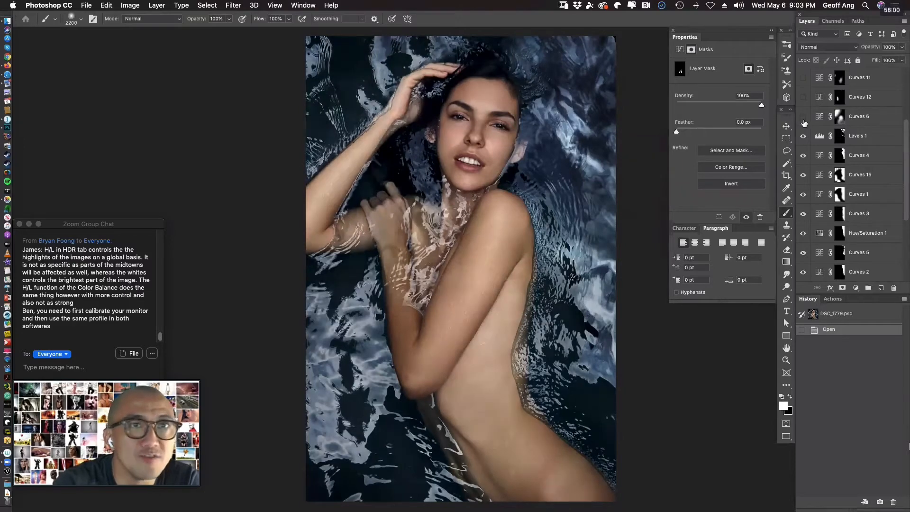
{"action": "left_click", "coordinate": [803, 118]}
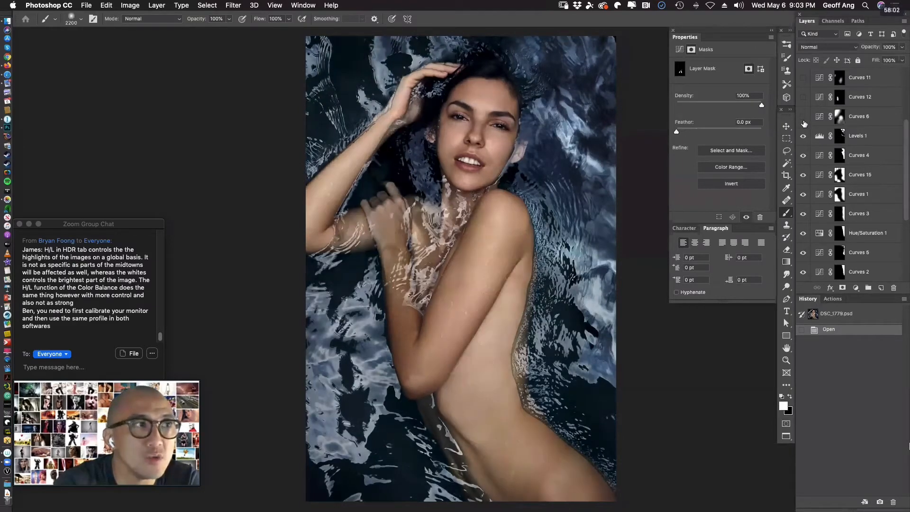
{"action": "left_click", "coordinate": [804, 121]}
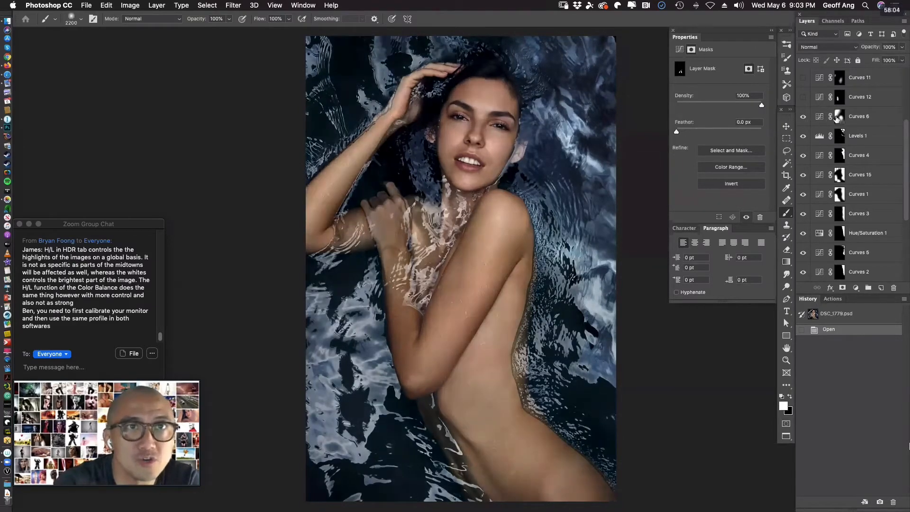
Examine the curve settings of Curves 6 and the levels settings of Levels 1, switching Curves 6 off and back on.
{"action": "left_click", "coordinate": [827, 121]}
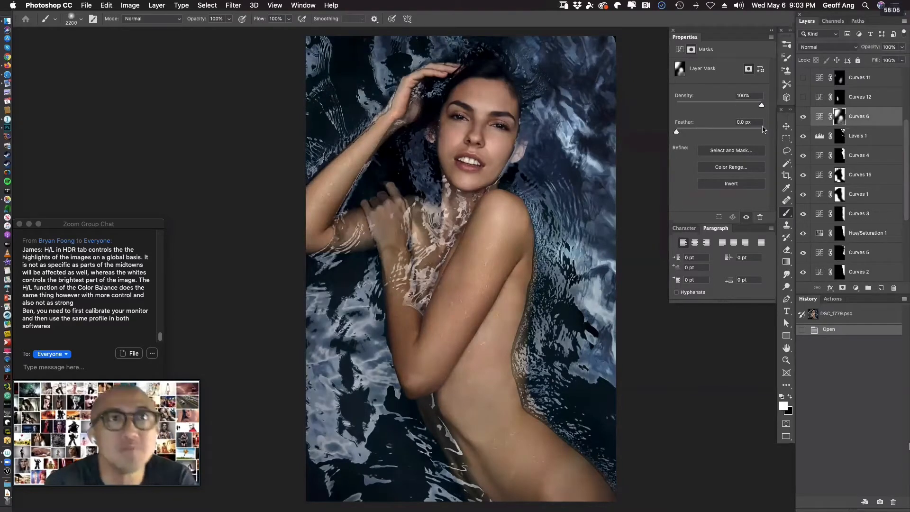
{"action": "left_click", "coordinate": [825, 118]}
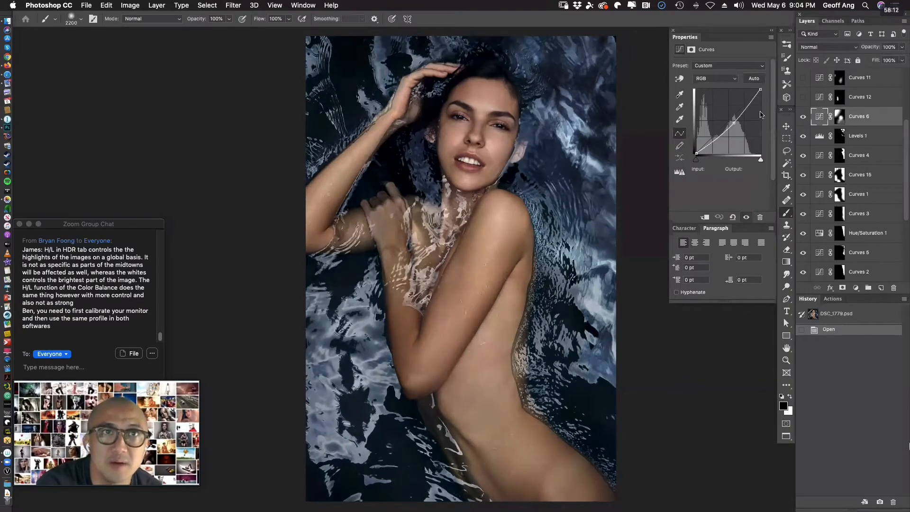
{"action": "left_click", "coordinate": [804, 117]}
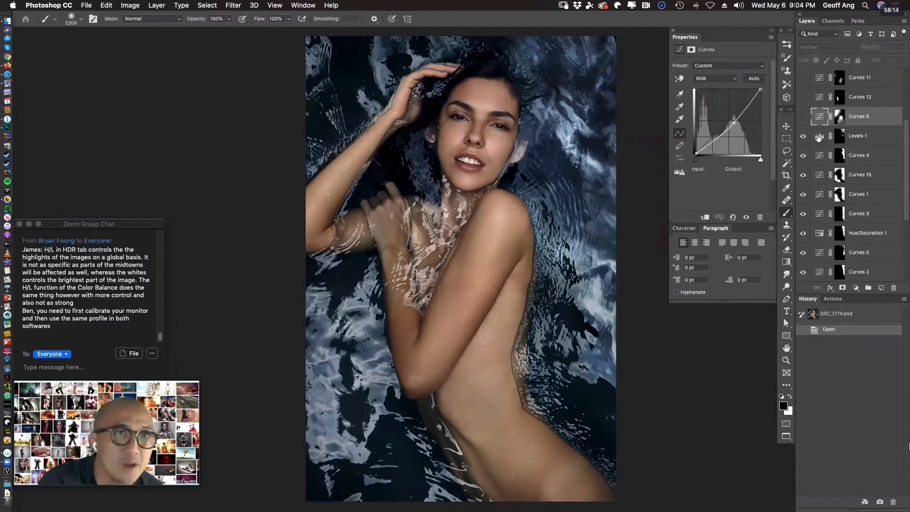
{"action": "left_click", "coordinate": [819, 136]}
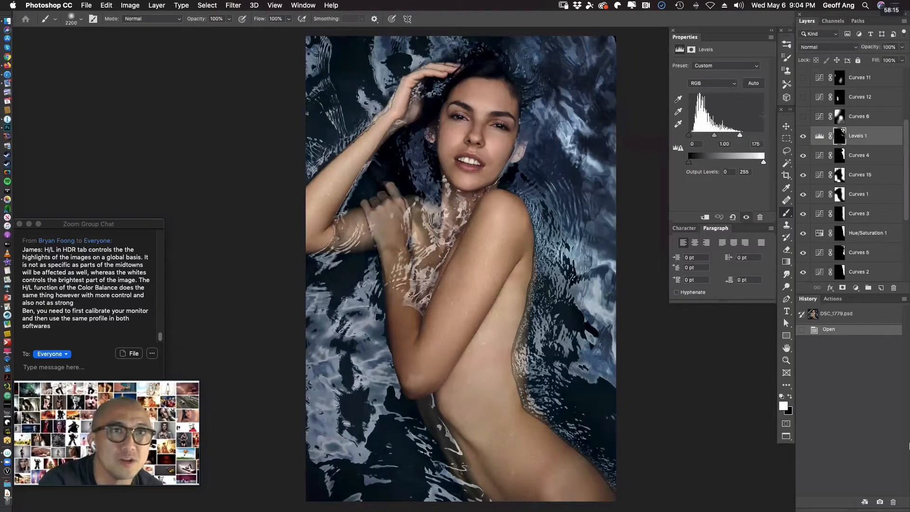
{"action": "left_click", "coordinate": [802, 116]}
Display the Curves 6 layer mask as a red overlay on the image, and turn the overlay off again.
{"action": "left_click", "coordinate": [824, 117]}
{"action": "key", "text": "backslash"}
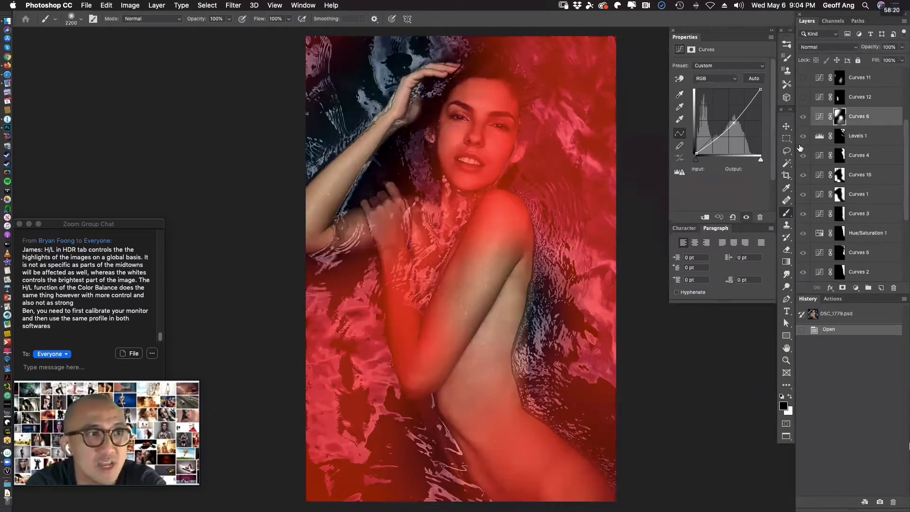
{"action": "key", "text": "x"}
{"action": "key", "text": "backslash"}
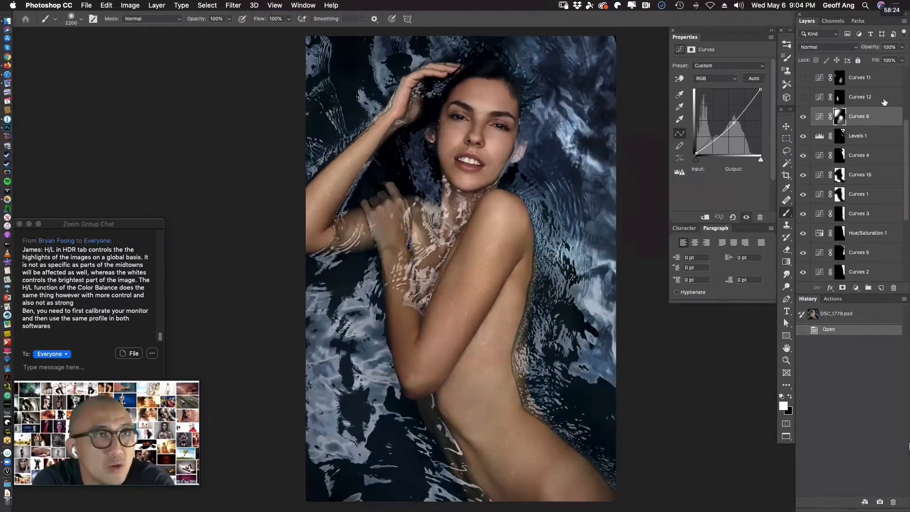
Compare the body with and without Curves 6, and leave that layer hidden.
{"action": "left_click", "coordinate": [803, 118]}
{"action": "left_click", "coordinate": [804, 117]}
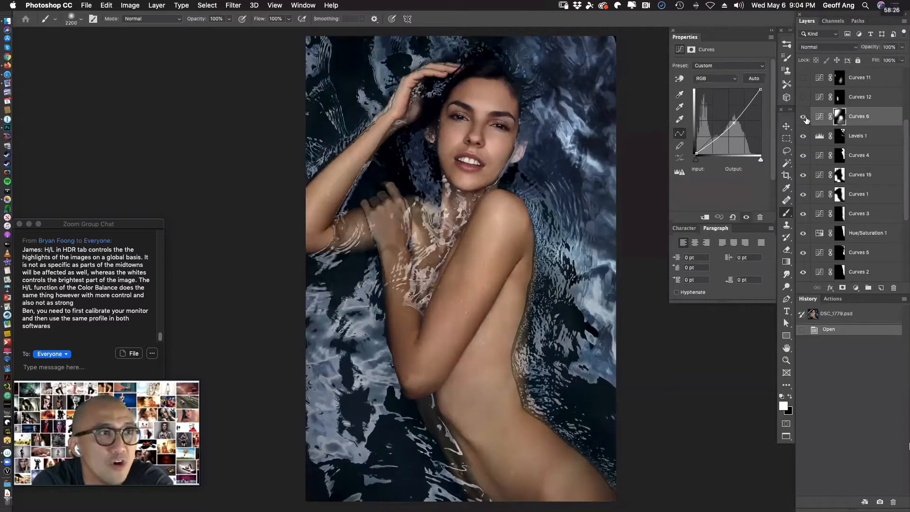
{"action": "left_click", "coordinate": [806, 118]}
Add a Curves adjustment layer above Levels 1 and darken the midtones with a curve point at input 140, output 118.
{"action": "left_click", "coordinate": [816, 136]}
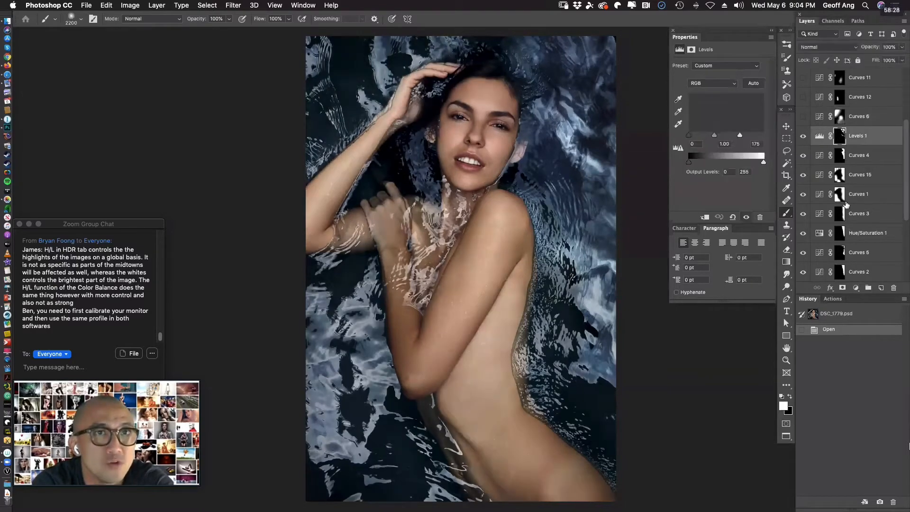
{"action": "left_click", "coordinate": [856, 288]}
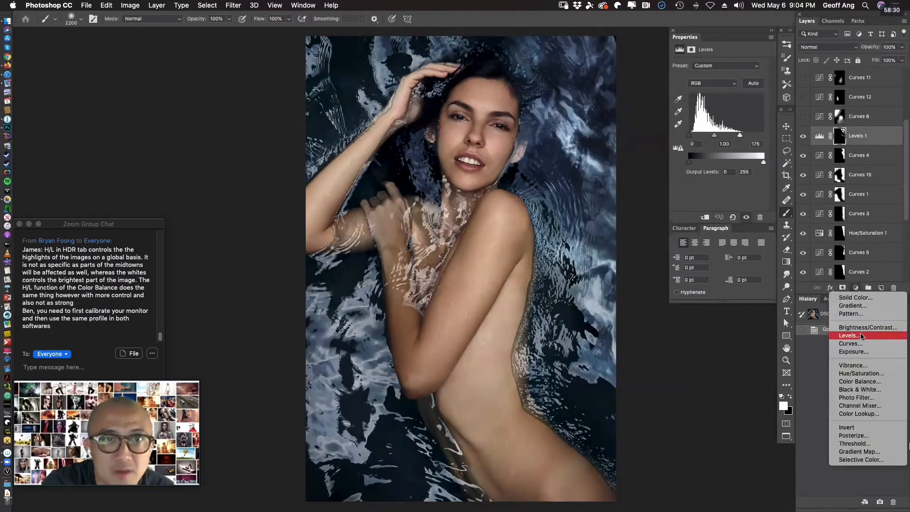
{"action": "left_click", "coordinate": [848, 343]}
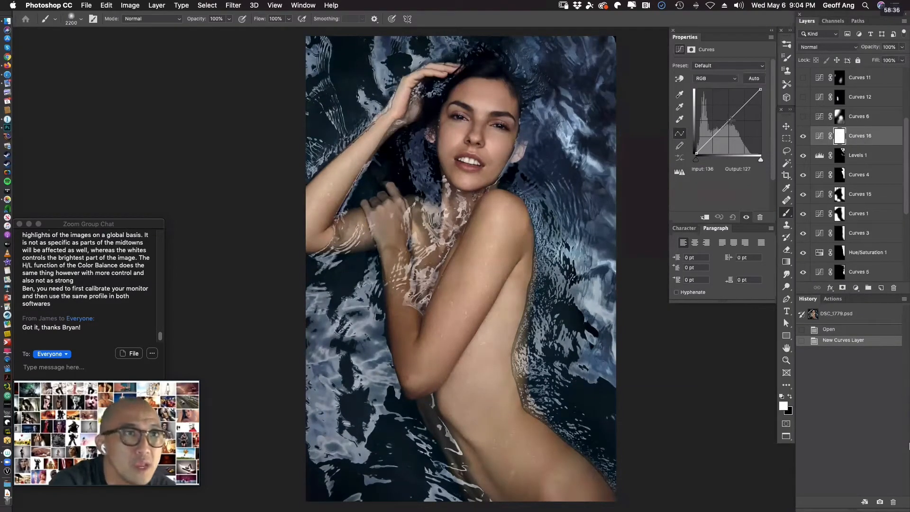
{"action": "left_click_drag", "start_coordinate": [731, 122], "coordinate": [730, 122]}
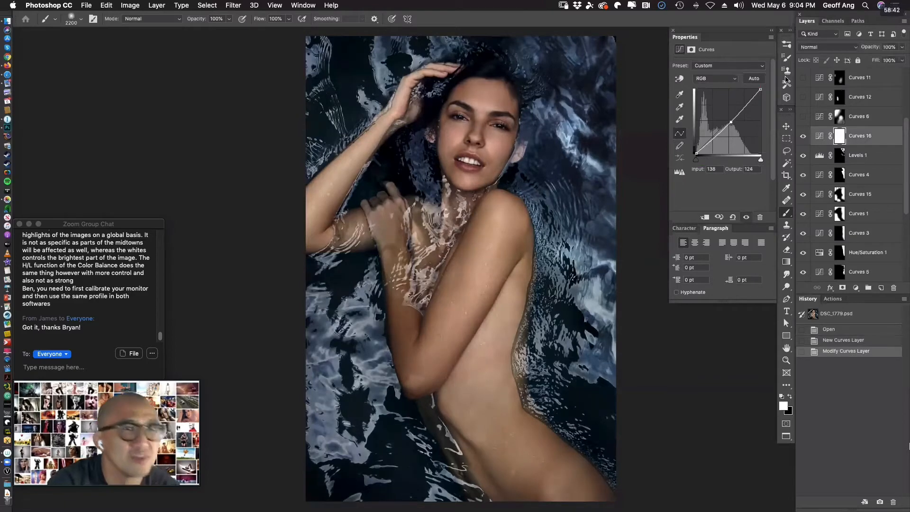
{"action": "key", "text": "Down"}
{"action": "key", "text": "Down"}
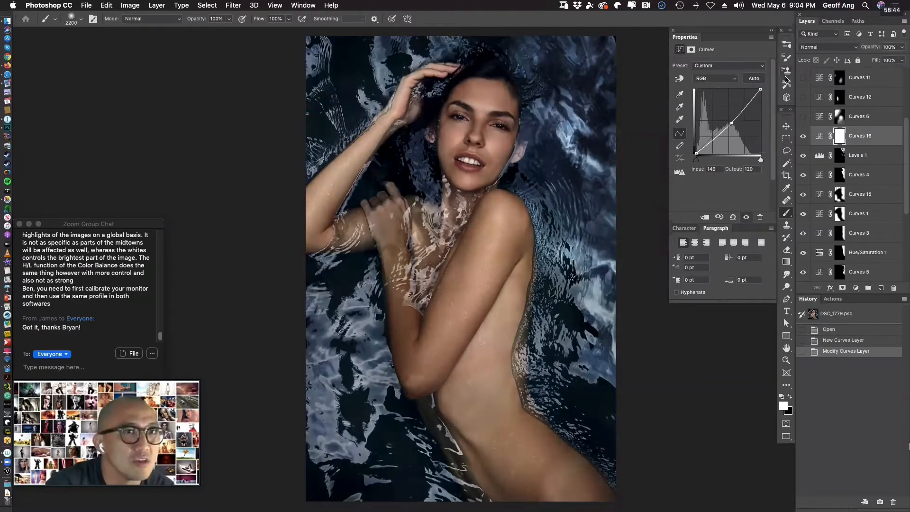
{"action": "key", "text": "Down"}
{"action": "key", "text": "Down"}
{"action": "key", "text": "Up"}
{"action": "key", "text": "Up"}
{"action": "key", "text": "Right"}
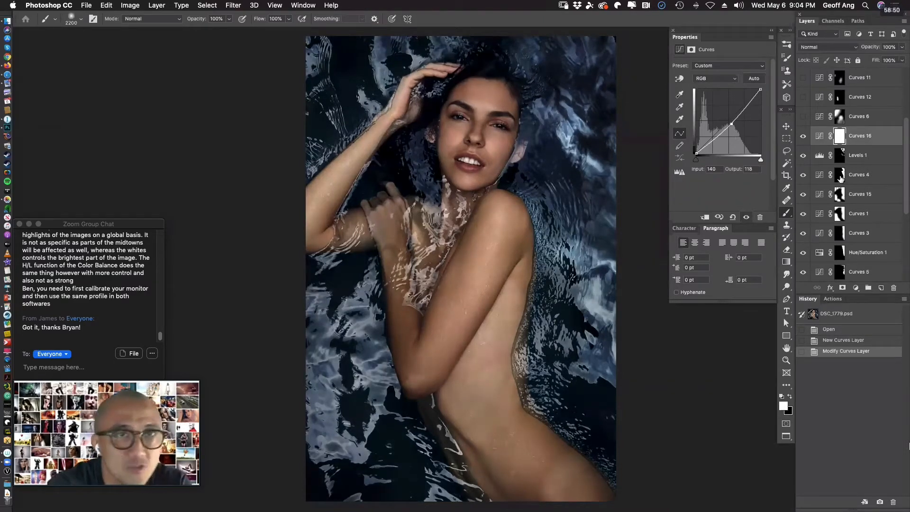
Invert the new Curves layer's mask to black and reduce the brush size to 1600.
{"action": "key", "text": "super+i"}
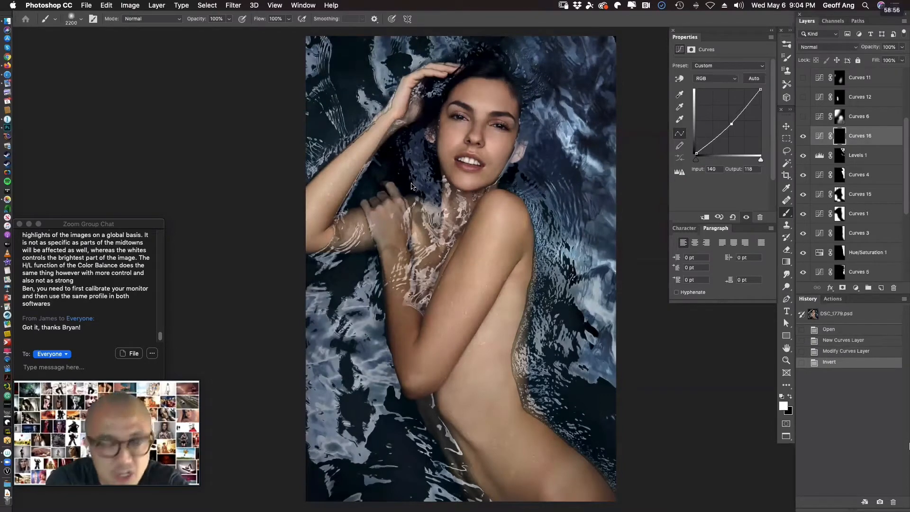
{"action": "key", "text": "bracketleft"}
{"action": "left_click", "coordinate": [623, 197]}
{"action": "key", "text": "bracketleft"}
{"action": "key", "text": "bracketleft"}
{"action": "key", "text": "bracketleft"}
{"action": "key", "text": "bracketleft"}
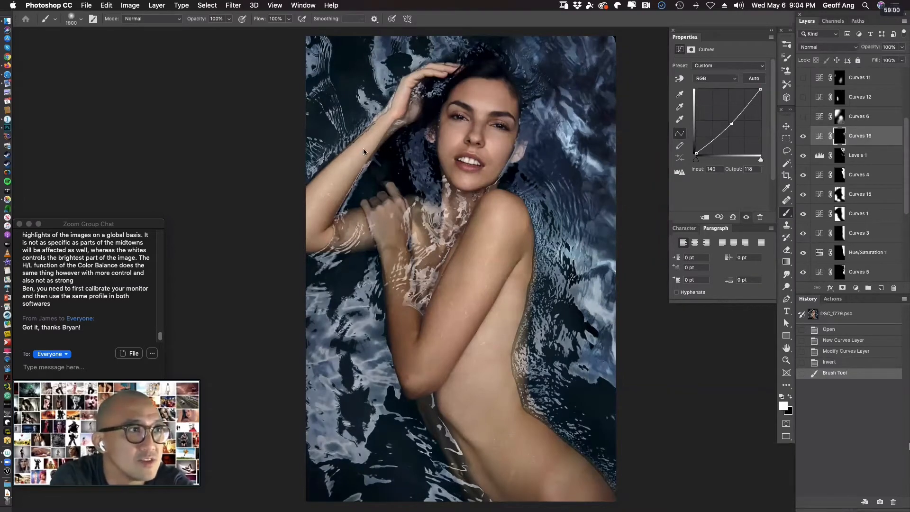
Paint white on the new Curves layer's mask over the arms, torso and hip to darken the skin.
{"action": "mouse_move", "coordinate": [385, 133]}
{"action": "left_mouse_down"}
{"action": "mouse_move", "coordinate": [331, 186]}
{"action": "mouse_move", "coordinate": [315, 237]}
{"action": "left_mouse_up"}
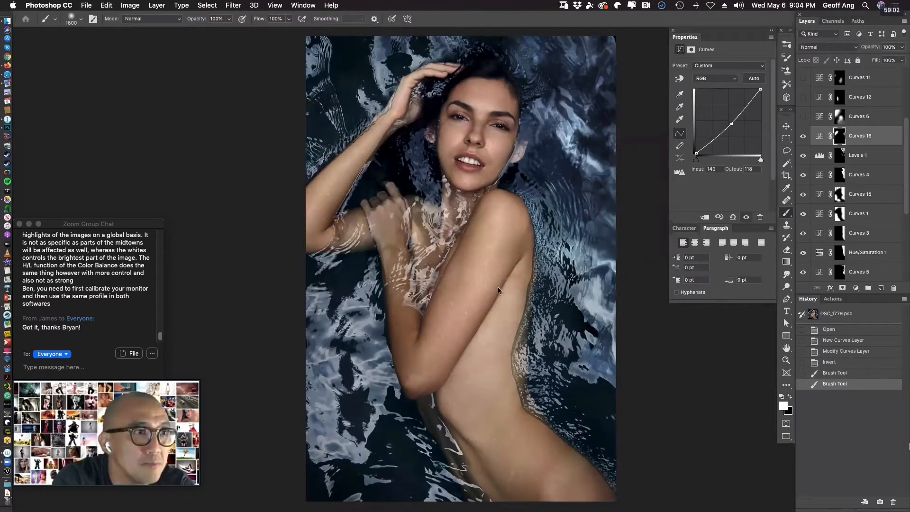
{"action": "mouse_move", "coordinate": [497, 286]}
{"action": "left_mouse_down"}
{"action": "mouse_move", "coordinate": [482, 353]}
{"action": "mouse_move", "coordinate": [488, 405]}
{"action": "mouse_move", "coordinate": [548, 480]}
{"action": "left_mouse_up"}
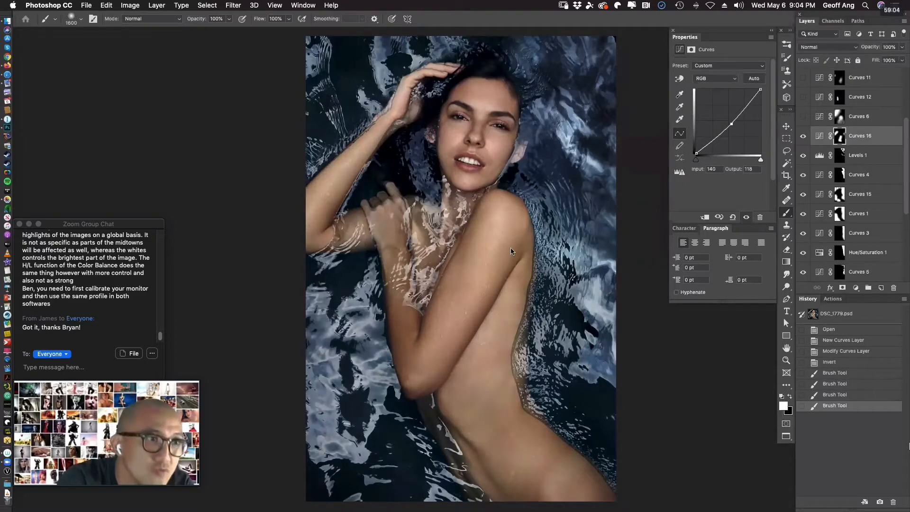
{"action": "left_click_drag", "start_coordinate": [510, 249], "coordinate": [482, 388]}
{"action": "left_click_drag", "start_coordinate": [503, 228], "coordinate": [419, 374]}
{"action": "mouse_move", "coordinate": [518, 477]}
{"action": "left_mouse_down"}
{"action": "mouse_move", "coordinate": [491, 393]}
{"action": "mouse_move", "coordinate": [516, 259]}
{"action": "left_mouse_up"}
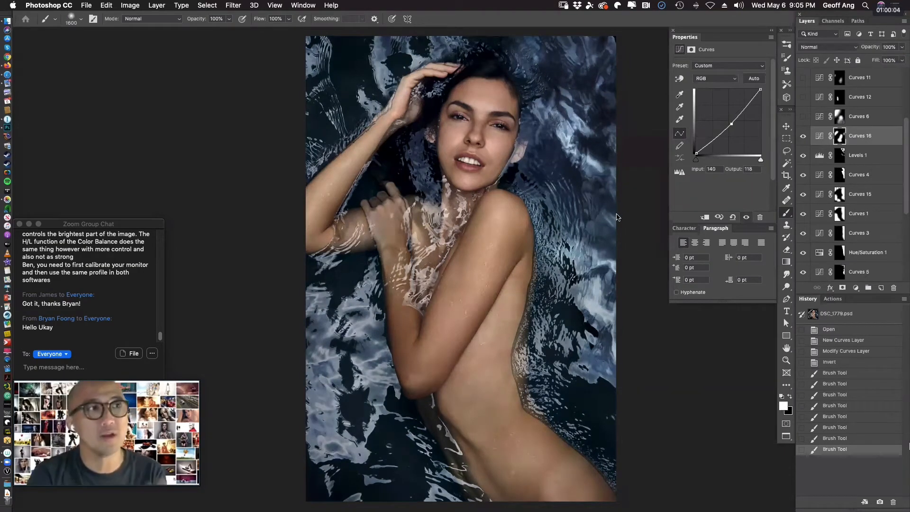
{"action": "left_click_drag", "start_coordinate": [443, 73], "coordinate": [360, 128]}
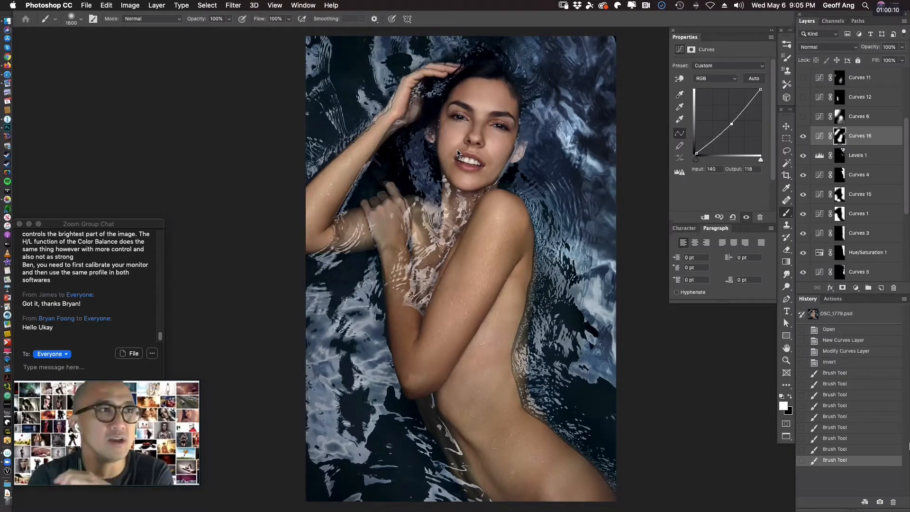
{"action": "left_click_drag", "start_coordinate": [317, 207], "coordinate": [275, 271]}
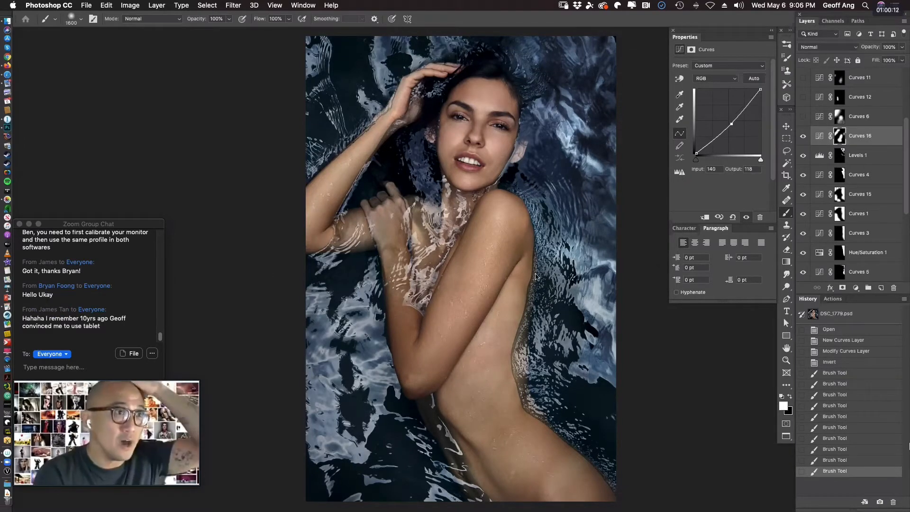
{"action": "left_click_drag", "start_coordinate": [507, 293], "coordinate": [495, 397]}
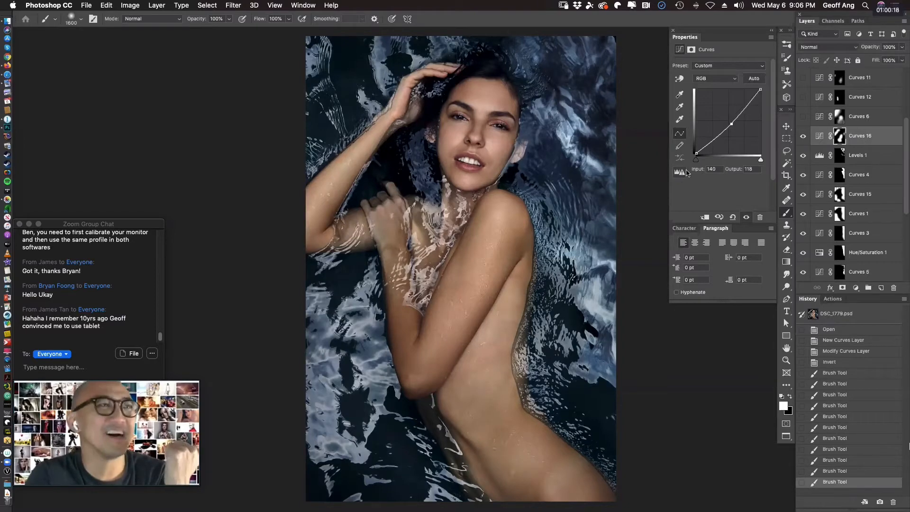
Compare the skin with and without the painted Curves layer above Levels 1, and delete that layer.
{"action": "left_click", "coordinate": [803, 138]}
{"action": "left_click", "coordinate": [803, 138]}
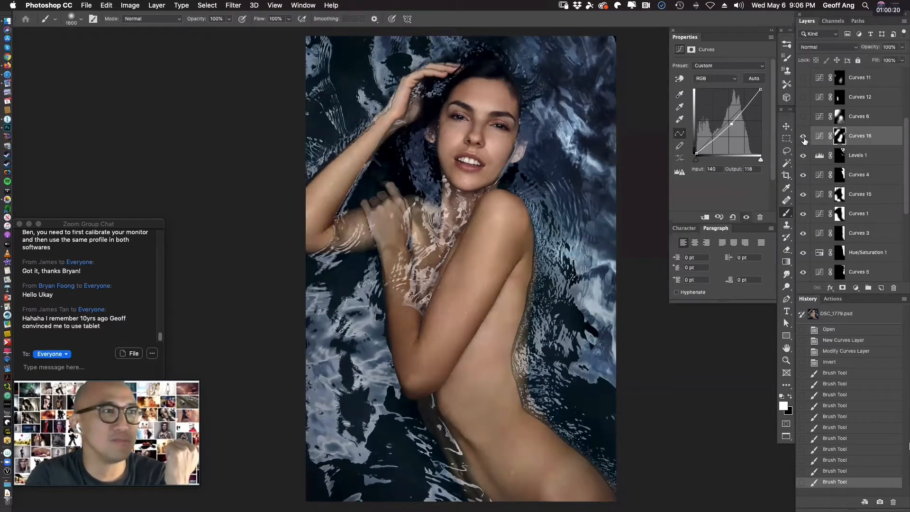
{"action": "left_click", "coordinate": [803, 137]}
{"action": "left_click", "coordinate": [803, 137]}
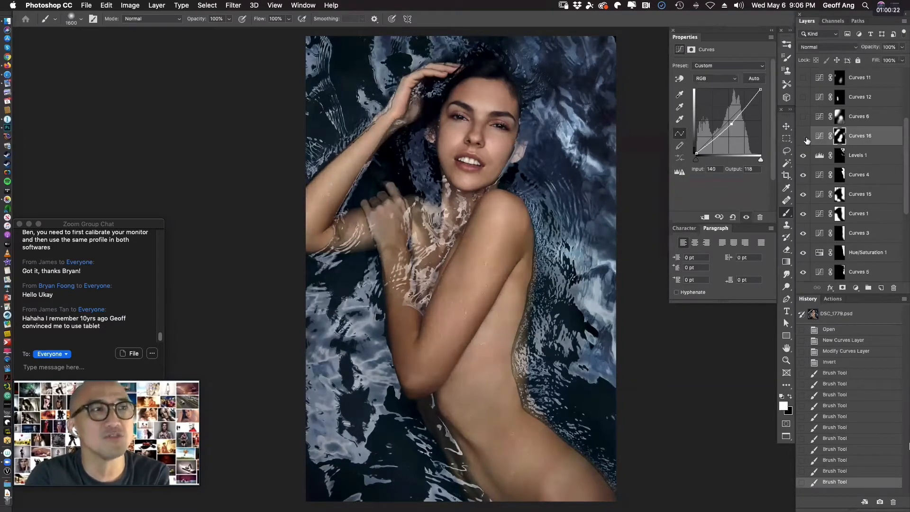
{"action": "left_click", "coordinate": [804, 138]}
{"action": "left_click", "coordinate": [804, 137]}
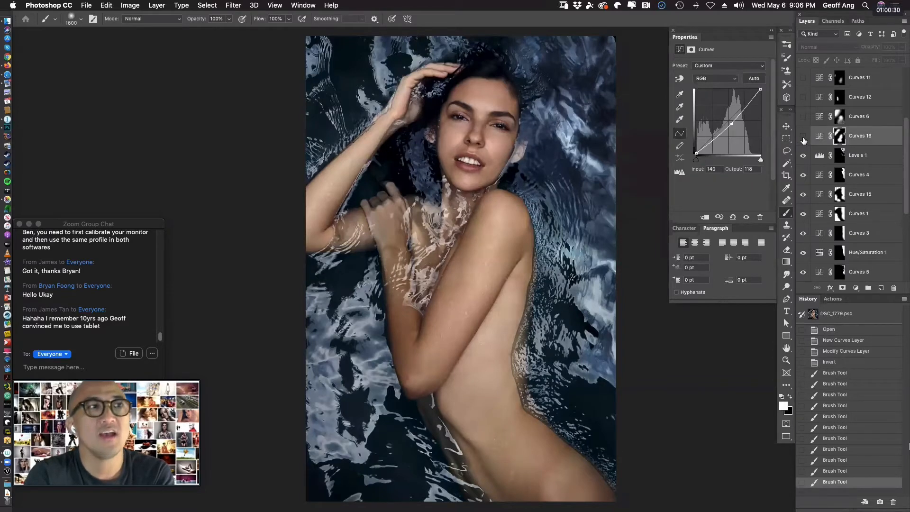
{"action": "left_click", "coordinate": [804, 138]}
{"action": "left_click", "coordinate": [804, 139]}
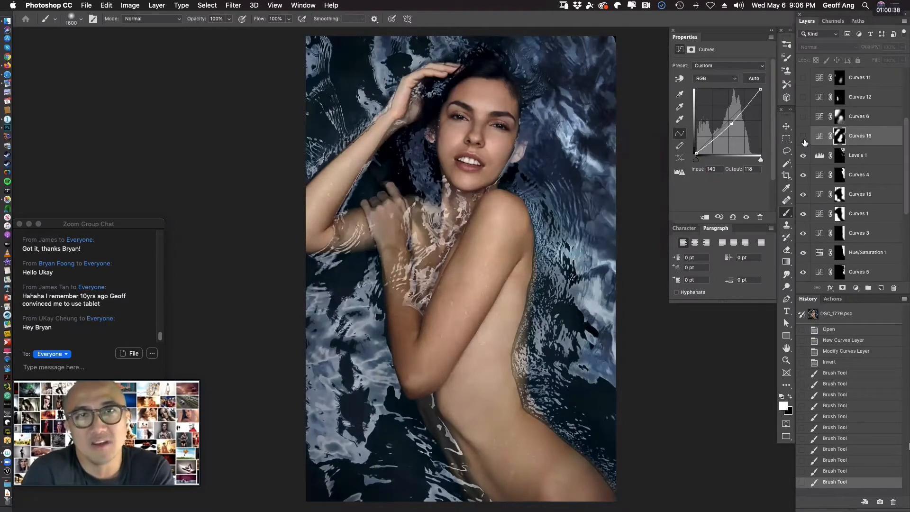
{"action": "left_click", "coordinate": [803, 139]}
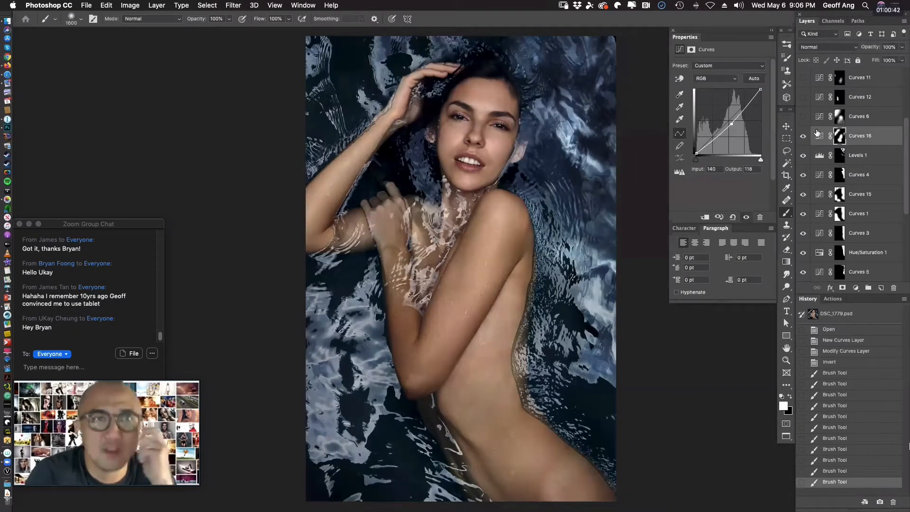
{"action": "left_click", "coordinate": [804, 137]}
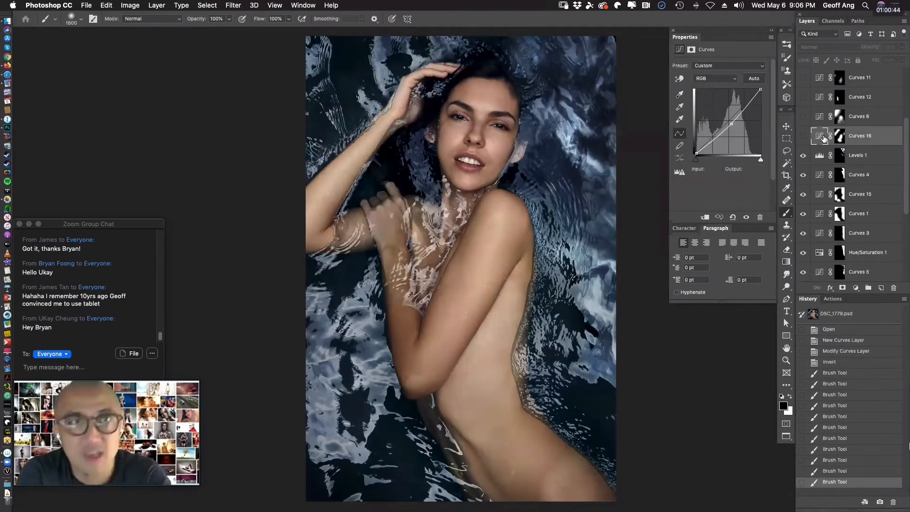
{"action": "key", "text": "BackSpace"}
Show Curves 6 and Curves 12, toggling Curves 12 to compare its effect and selecting it to view its curve.
{"action": "left_click", "coordinate": [804, 118]}
{"action": "left_click", "coordinate": [802, 98]}
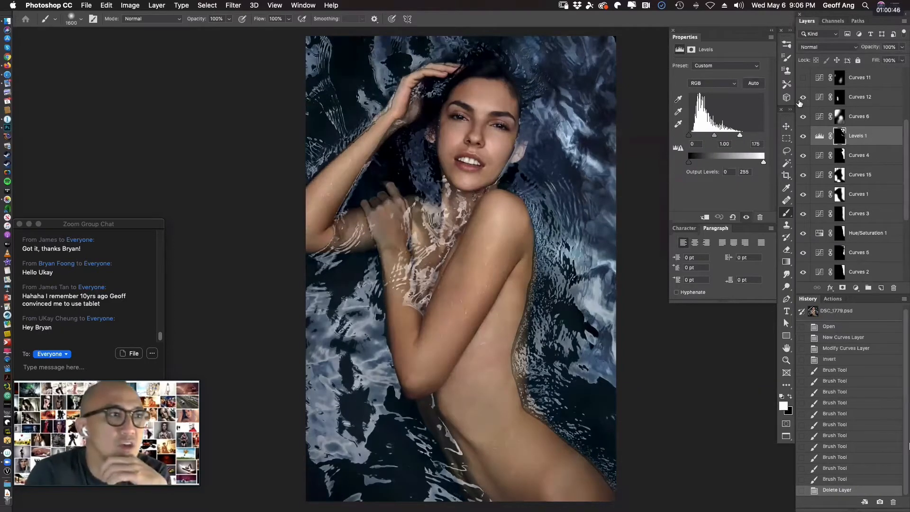
{"action": "left_click", "coordinate": [801, 98]}
{"action": "left_click", "coordinate": [799, 100]}
{"action": "left_click", "coordinate": [799, 100]}
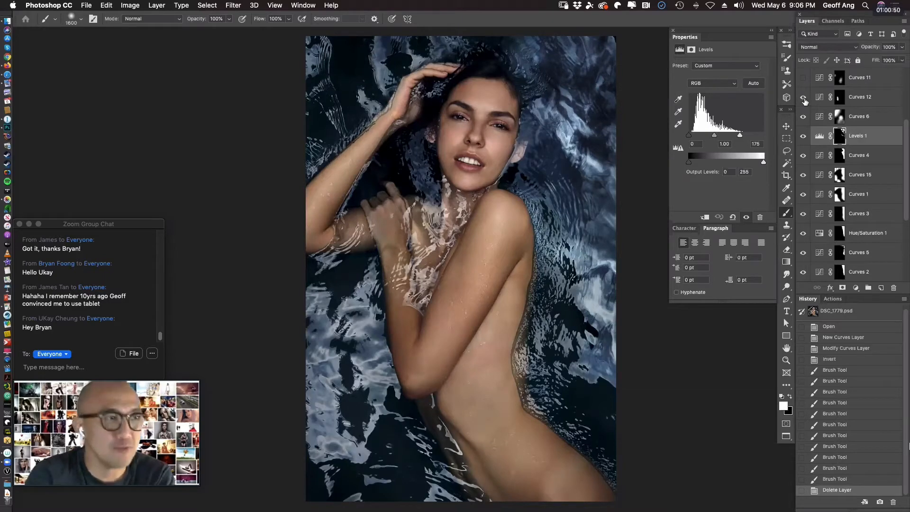
{"action": "left_click", "coordinate": [802, 98]}
{"action": "left_click", "coordinate": [822, 101]}
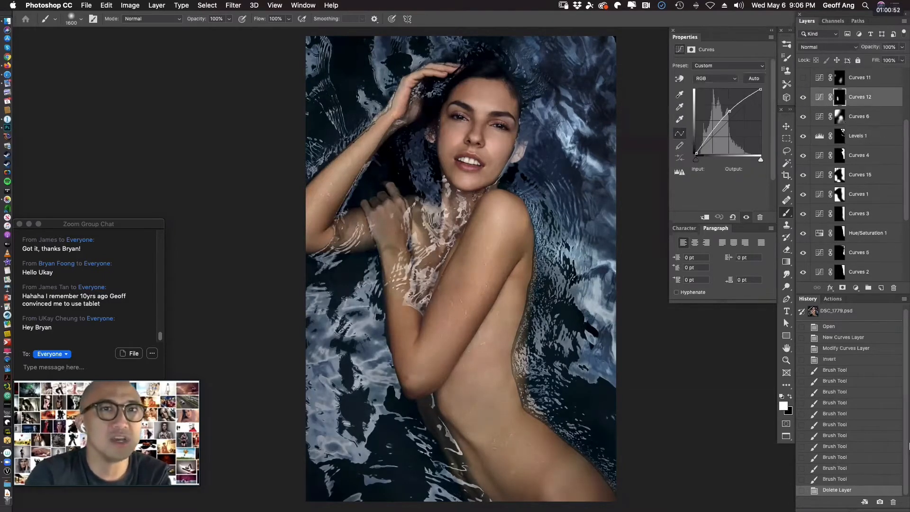
{"action": "scroll", "coordinate": [906, 136], "scroll_direction": "up", "scroll_amount": 4}
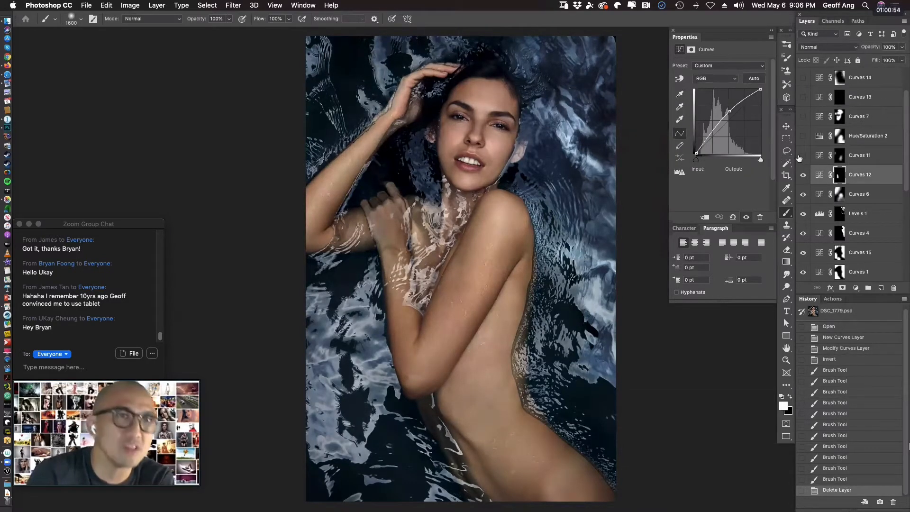
Show Curves 11, Hue/Saturation 2, Curves 7 and Curves 13, toggling Curves 7 to compare its effect.
{"action": "left_click", "coordinate": [806, 155]}
{"action": "left_click", "coordinate": [803, 136]}
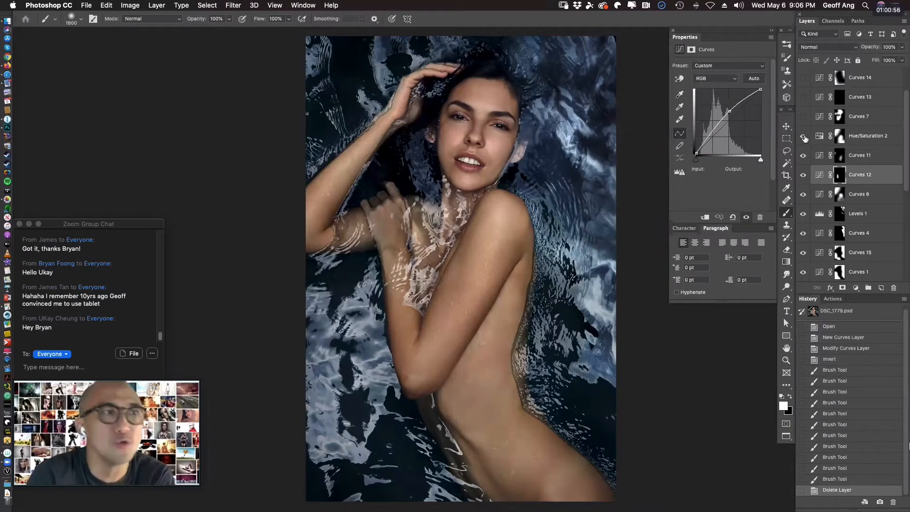
{"action": "left_click", "coordinate": [804, 116]}
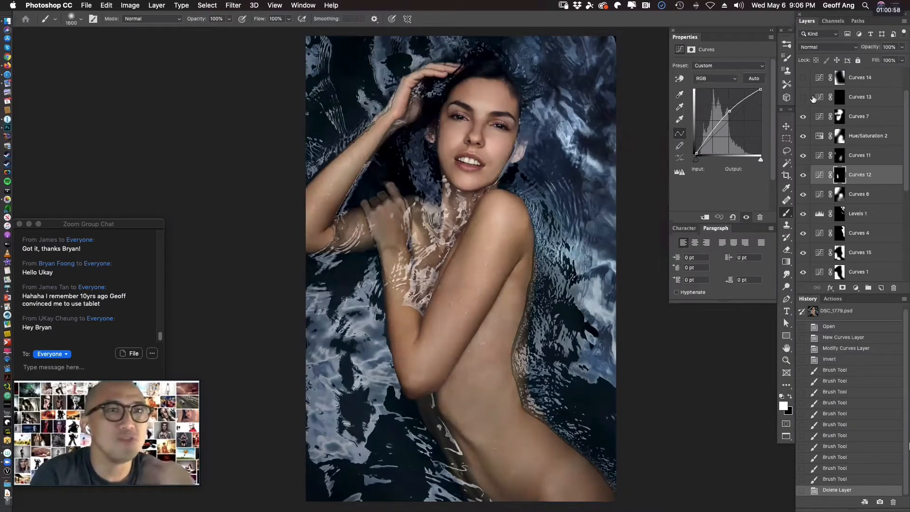
{"action": "left_click", "coordinate": [803, 117]}
{"action": "left_click", "coordinate": [803, 117]}
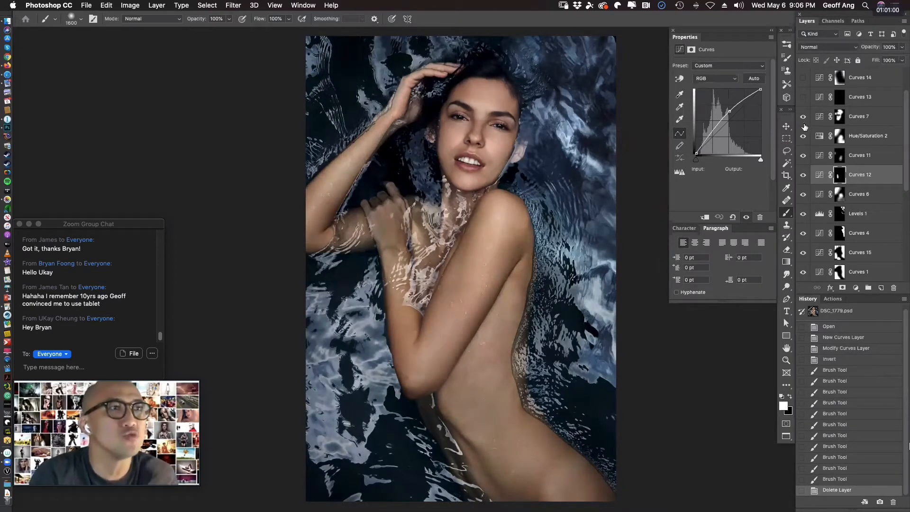
{"action": "left_click", "coordinate": [803, 97]}
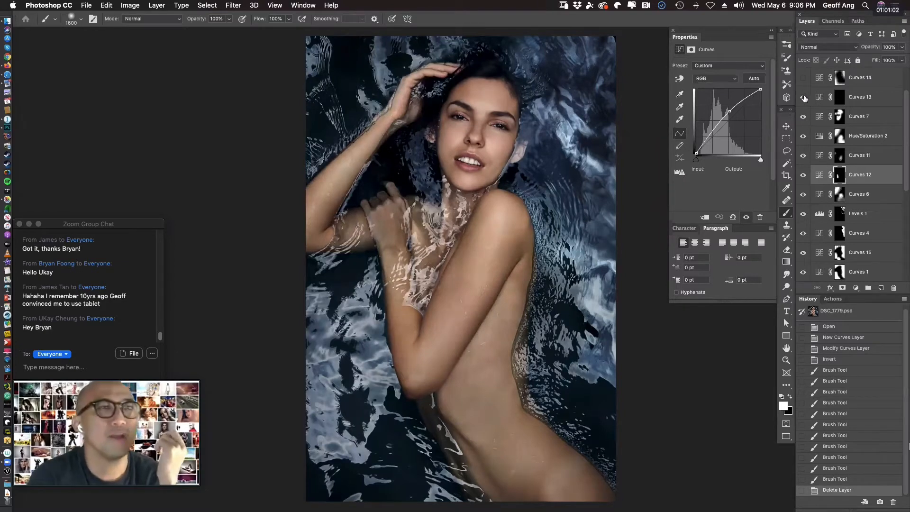
Show the Curves 14 layer and toggle it repeatedly to compare the image with and without it.
{"action": "scroll", "coordinate": [902, 140], "scroll_direction": "up", "scroll_amount": 2}
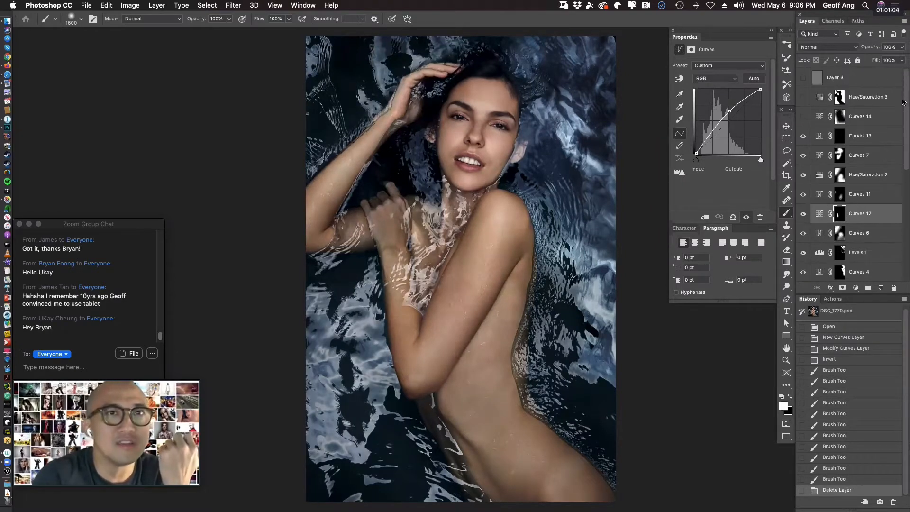
{"action": "left_click", "coordinate": [803, 117]}
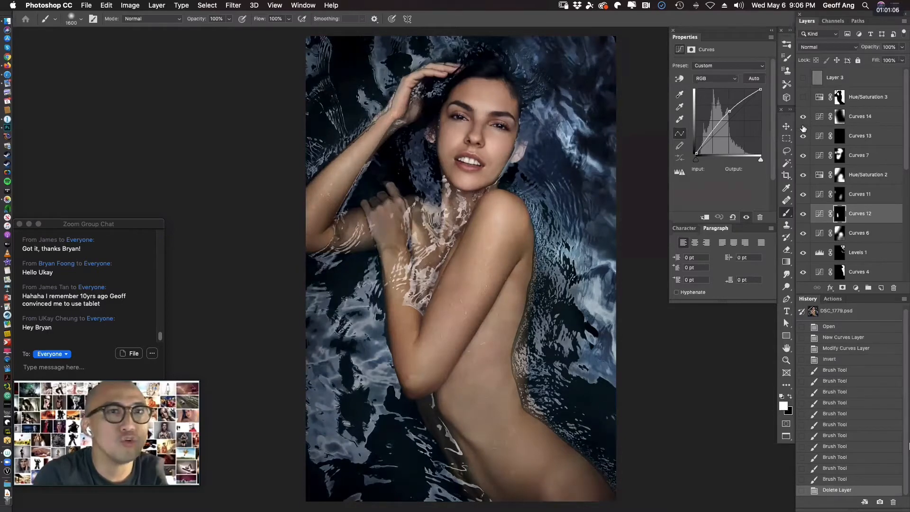
{"action": "left_click", "coordinate": [804, 118]}
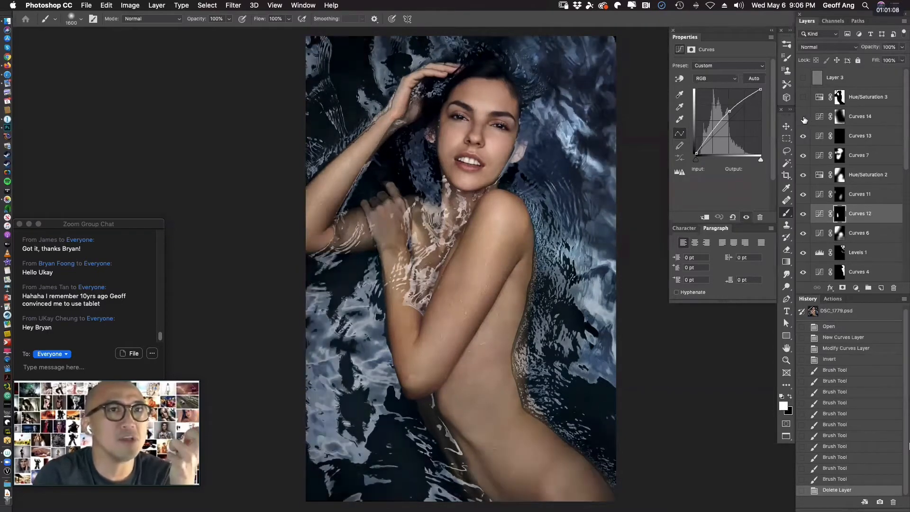
{"action": "left_click", "coordinate": [804, 118]}
{"action": "left_click", "coordinate": [804, 118]}
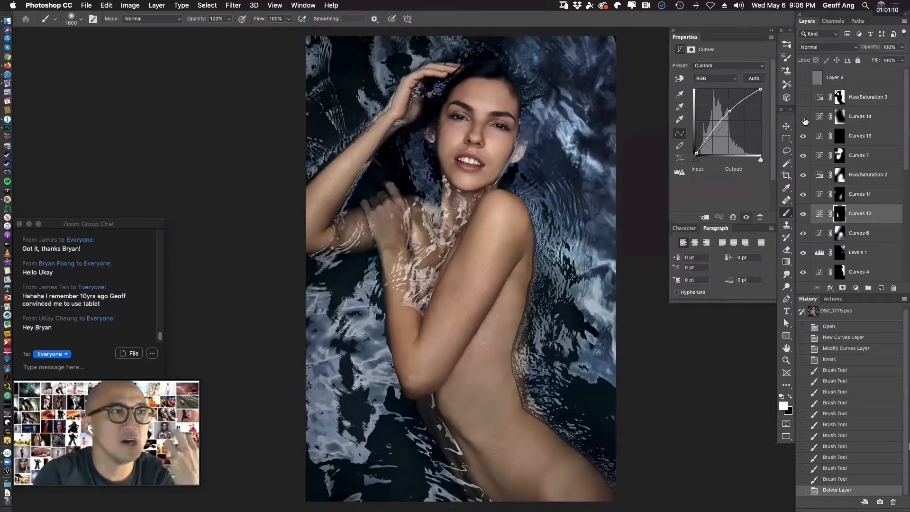
{"action": "left_click", "coordinate": [804, 118]}
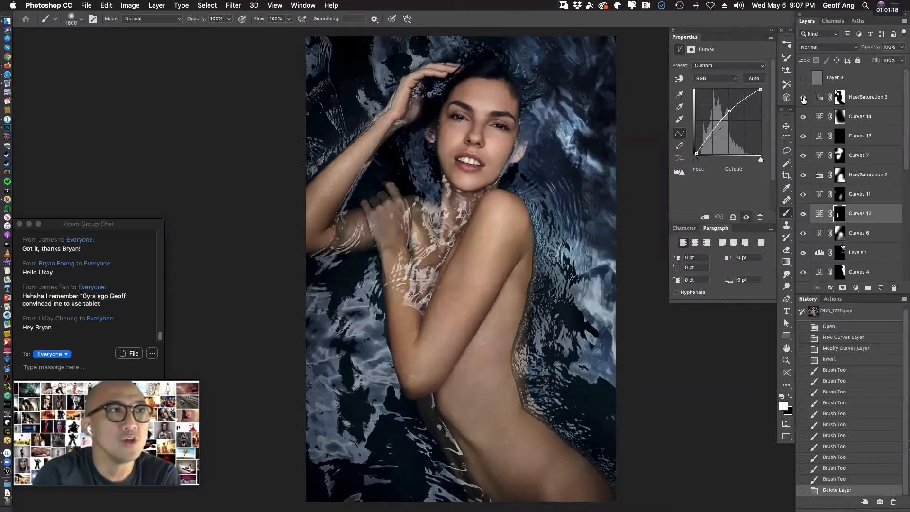
Toggle Hue/Saturation 3 to compare its effect, and select its mask and display it as a red overlay.
{"action": "left_click", "coordinate": [803, 97]}
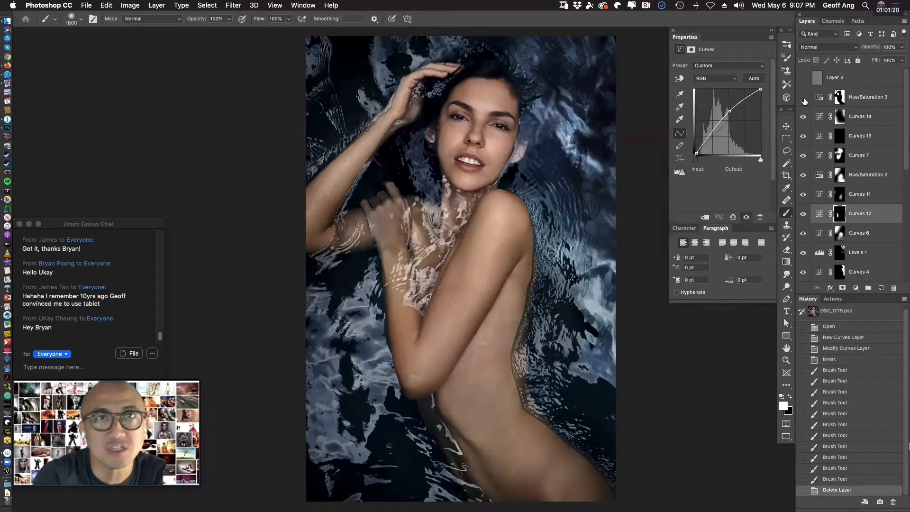
{"action": "left_click", "coordinate": [803, 97]}
{"action": "left_click", "coordinate": [839, 97]}
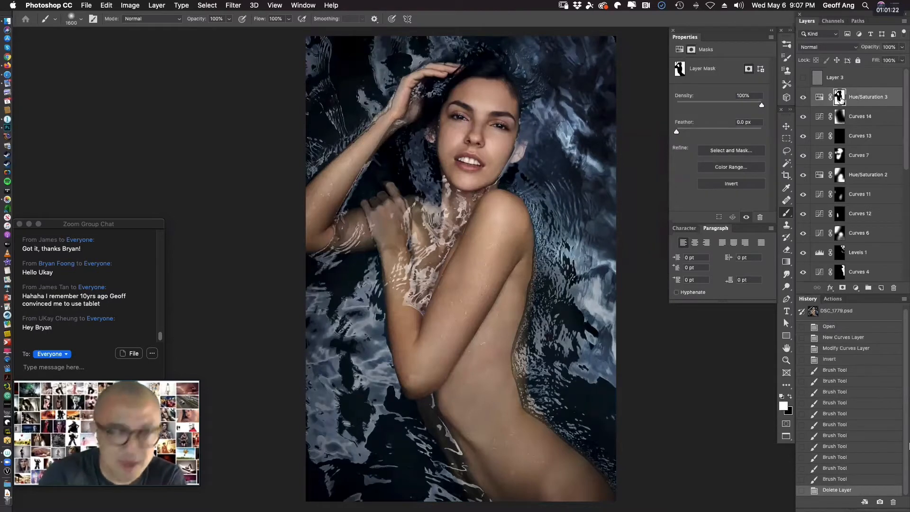
{"action": "key", "text": "backslash"}
{"action": "key", "text": "x"}
{"action": "key", "text": "backslash"}
{"action": "key", "text": "backslash"}
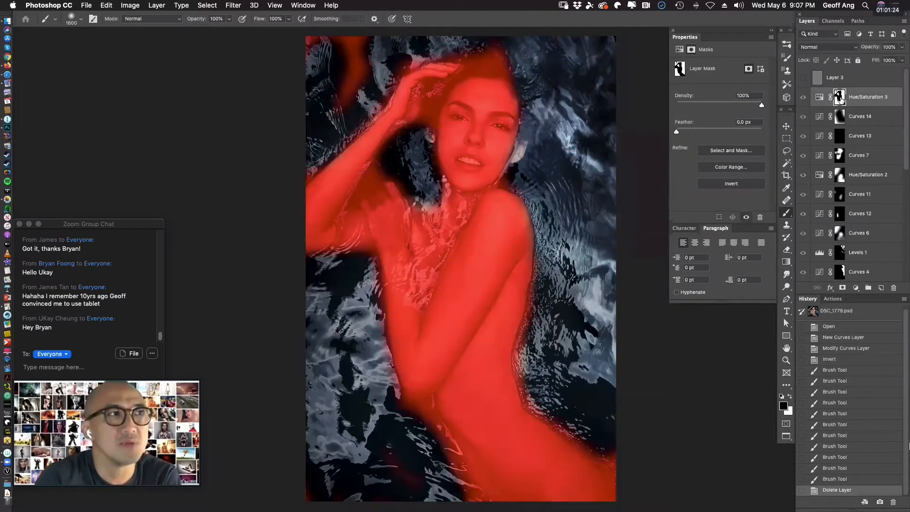
Undo a black test stroke on the Hue/Saturation 3 mask and paint white over the water in the image's upper-left and lower-left corners.
{"action": "left_click", "coordinate": [327, 94]}
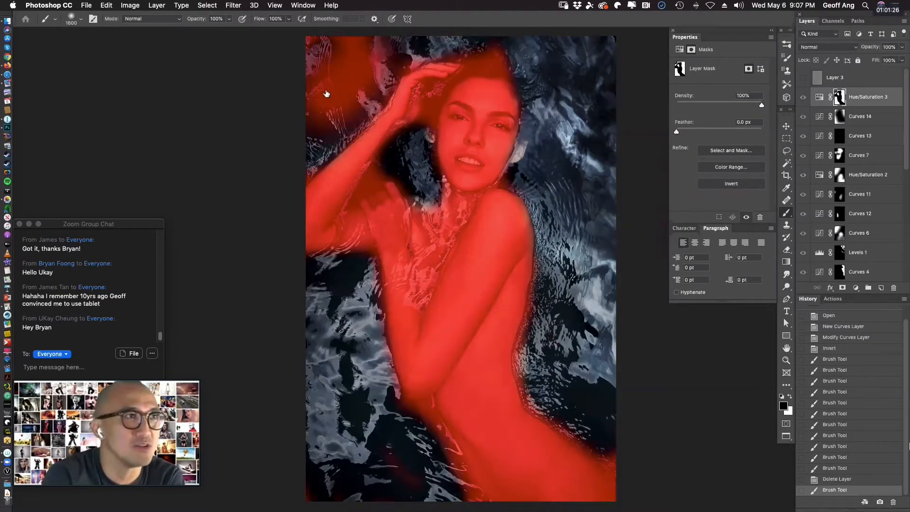
{"action": "key", "text": "super+z"}
{"action": "key", "text": "x"}
{"action": "left_click", "coordinate": [327, 94]}
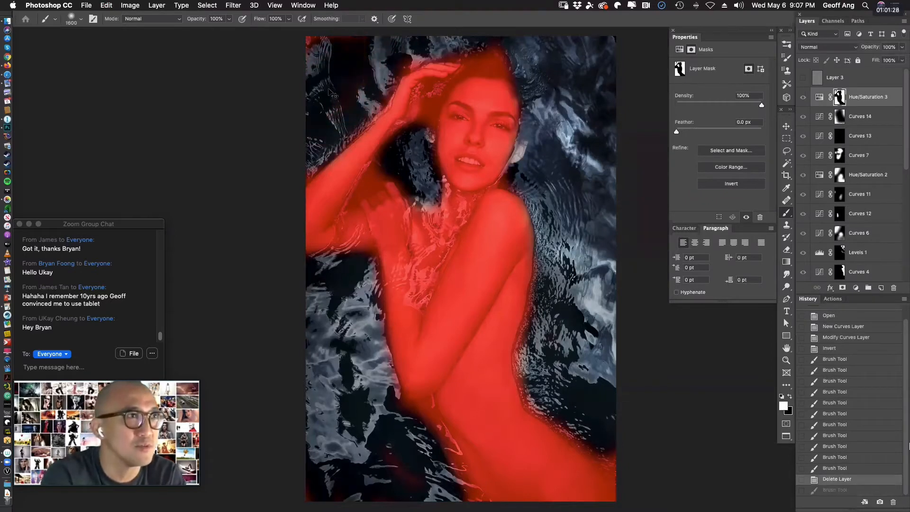
{"action": "left_click", "coordinate": [317, 51]}
{"action": "left_click", "coordinate": [316, 52]}
{"action": "left_click", "coordinate": [275, 128]}
{"action": "left_click", "coordinate": [244, 203]}
{"action": "left_click", "coordinate": [371, 491]}
{"action": "left_click", "coordinate": [308, 495]}
{"action": "left_click", "coordinate": [327, 501]}
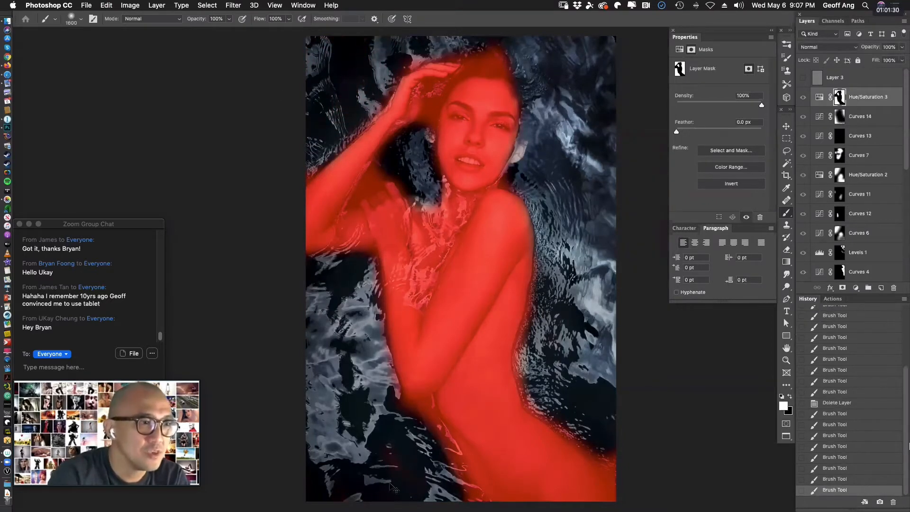
{"action": "left_click", "coordinate": [350, 507]}
{"action": "left_click", "coordinate": [364, 510]}
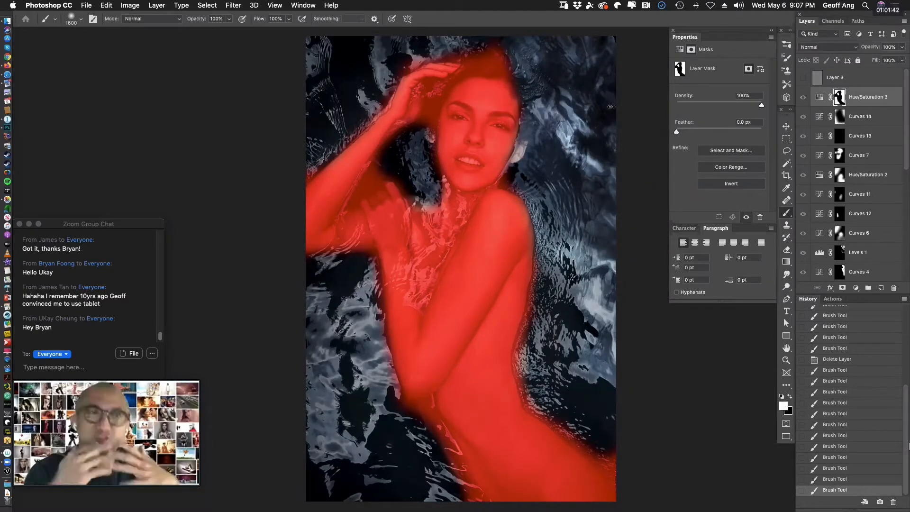
Hide the red mask overlay and compare the image with and without Hue/Saturation 3.
{"action": "key", "text": "backslash"}
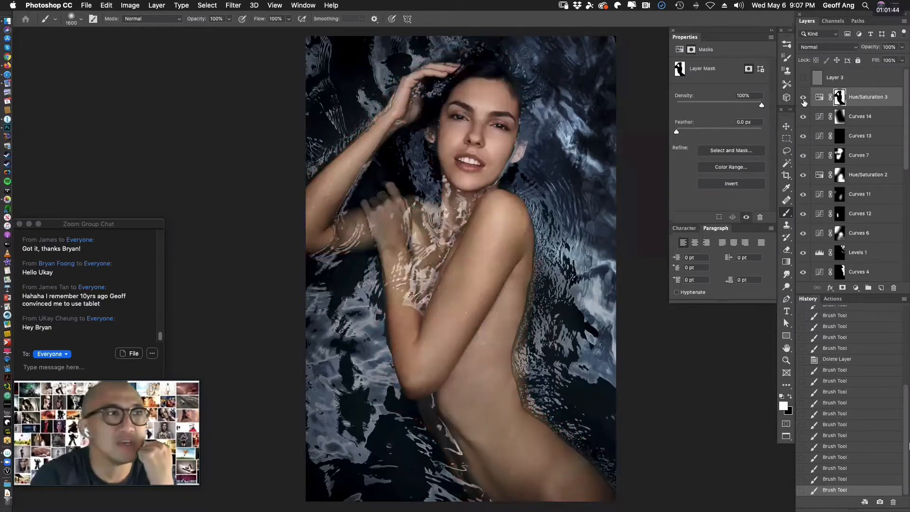
{"action": "left_click", "coordinate": [803, 101]}
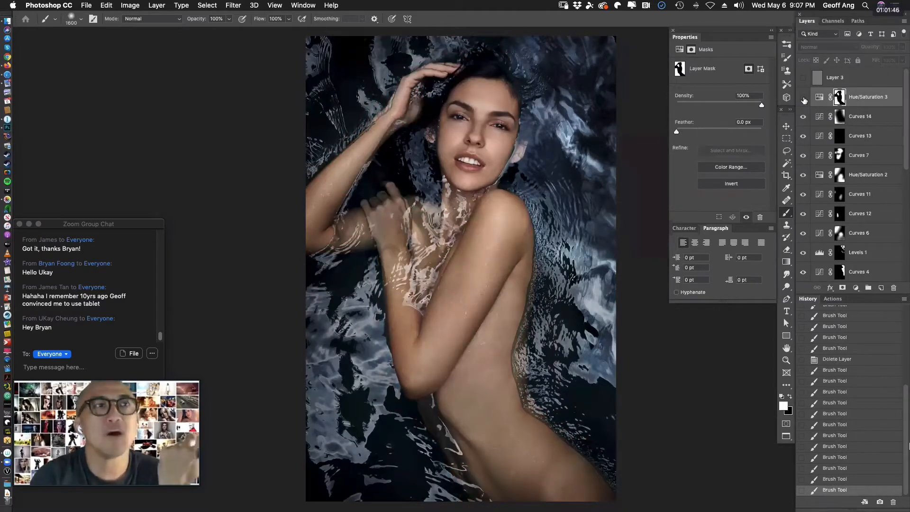
{"action": "left_click", "coordinate": [804, 101]}
{"action": "left_click", "coordinate": [804, 101]}
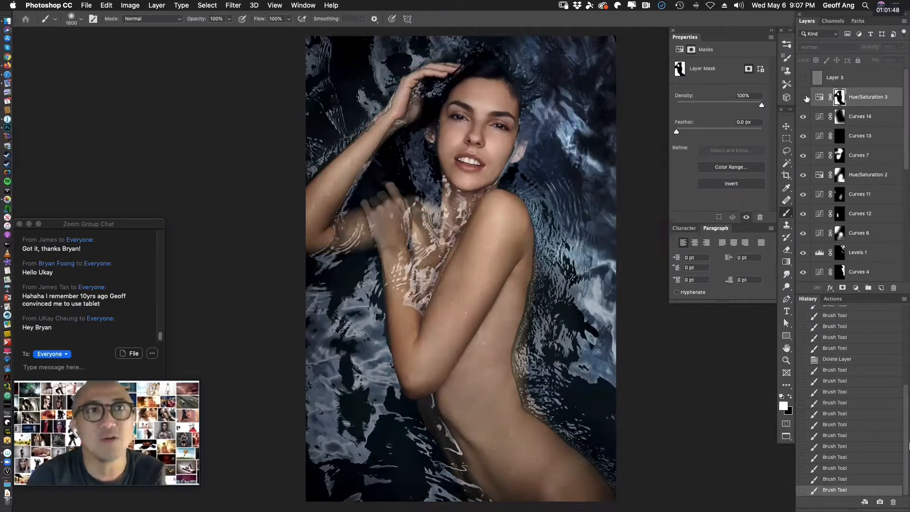
{"action": "left_click", "coordinate": [804, 99]}
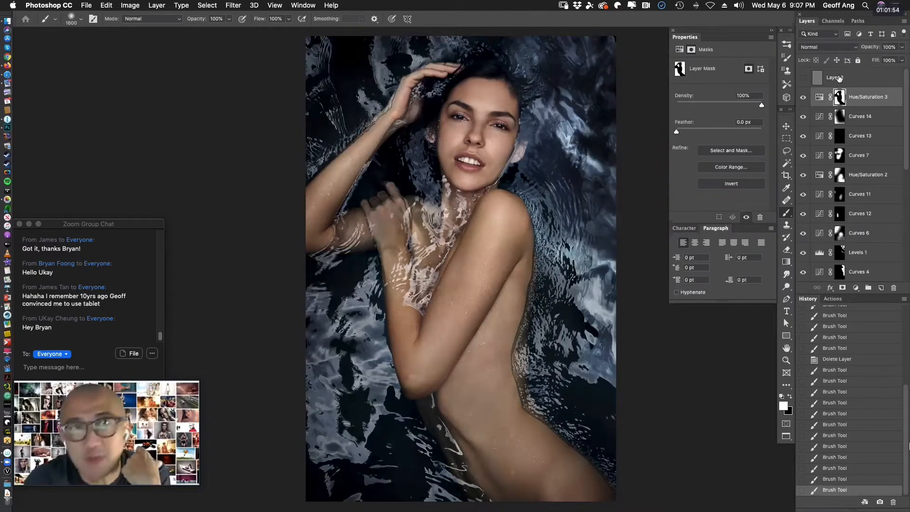
Show and select Layer 3, examine its effect on the face up close, and return to the full image.
{"action": "left_click", "coordinate": [802, 81]}
{"action": "left_click", "coordinate": [848, 83]}
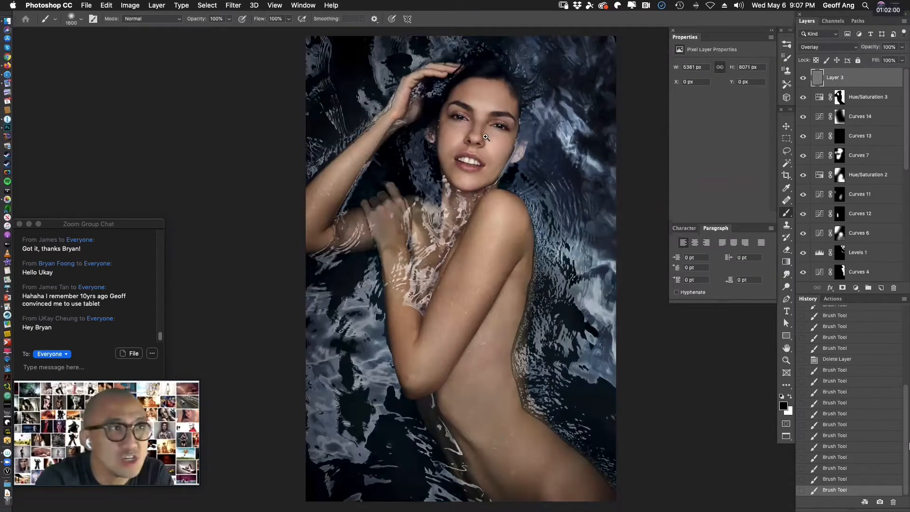
{"action": "left_click_drag", "start_coordinate": [485, 136], "coordinate": [687, 303]}
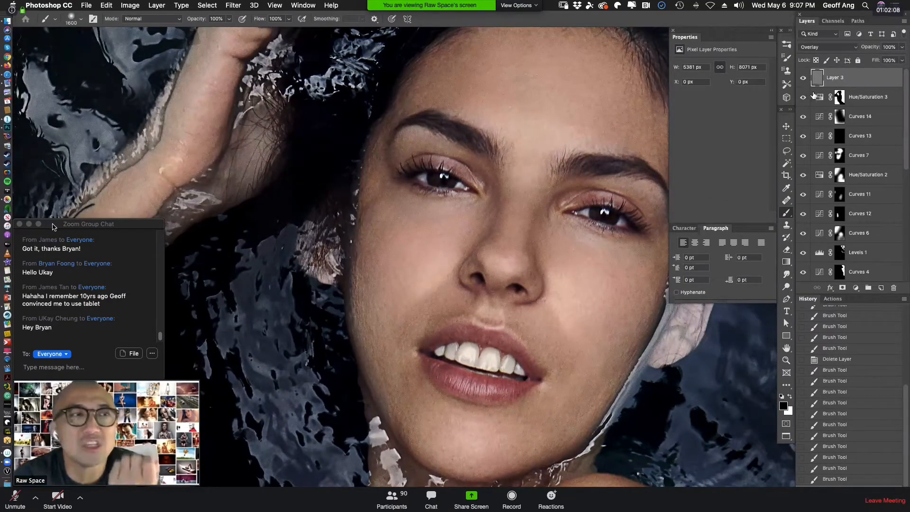
{"action": "left_click_drag", "start_coordinate": [52, 227], "coordinate": [39, 188]}
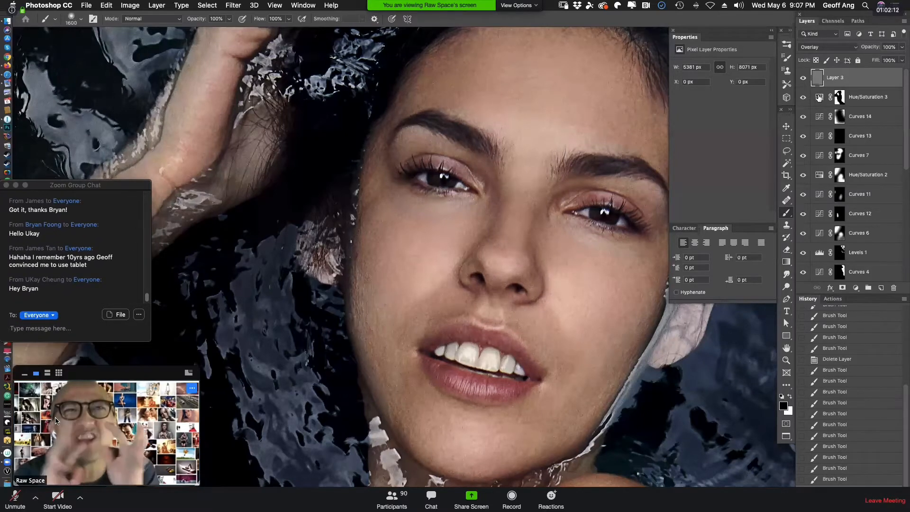
{"action": "left_click_drag", "start_coordinate": [55, 422], "coordinate": [40, 385]}
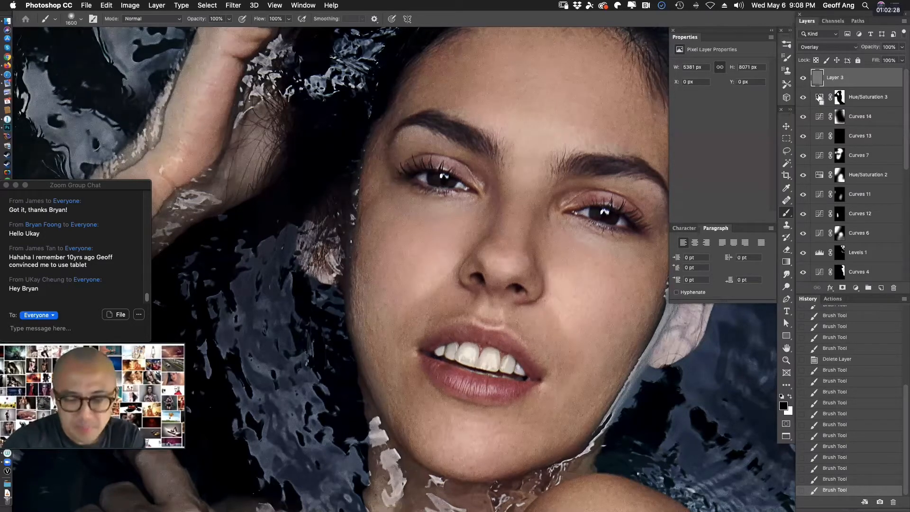
{"action": "key", "text": "super+0"}
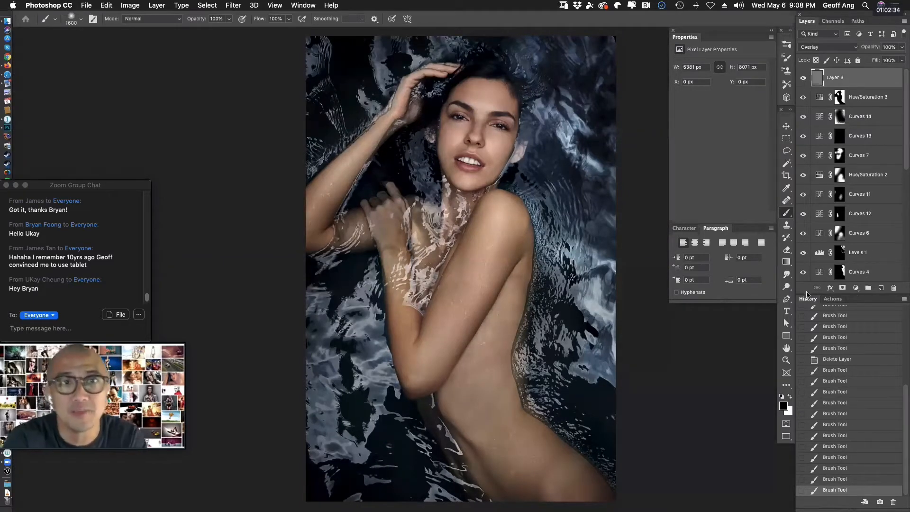
Delete Layer 3 and create a new layer in Overlay mode filled with the 50% gray neutral color.
{"action": "key", "text": "Delete"}
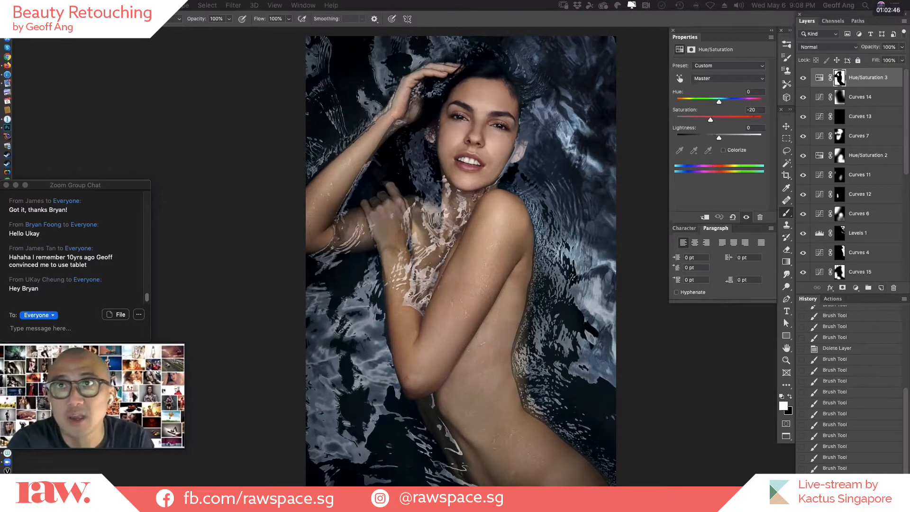
{"action": "key", "text": "super+shift+n"}
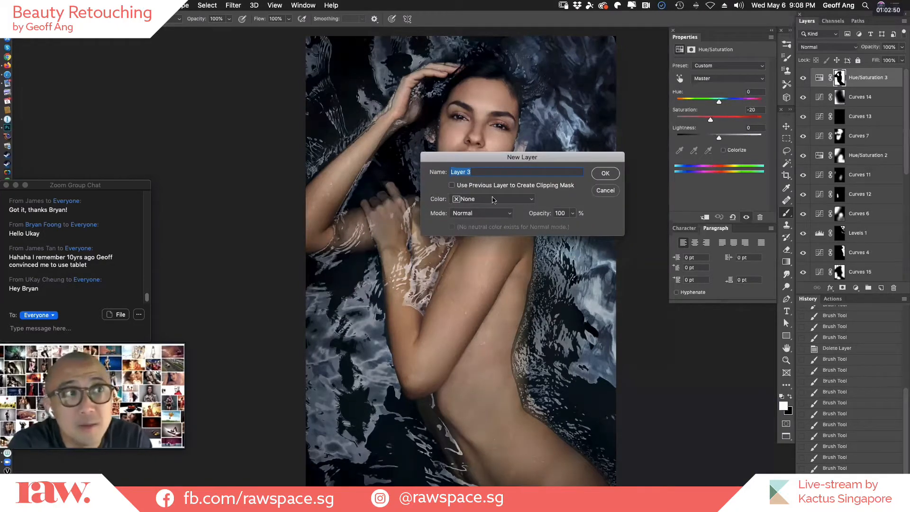
{"action": "left_click", "coordinate": [492, 217]}
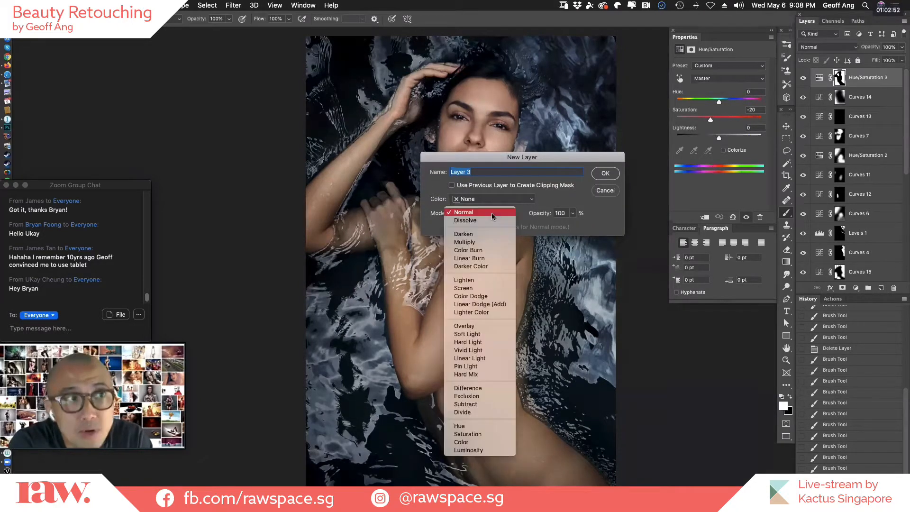
{"action": "left_click", "coordinate": [496, 328]}
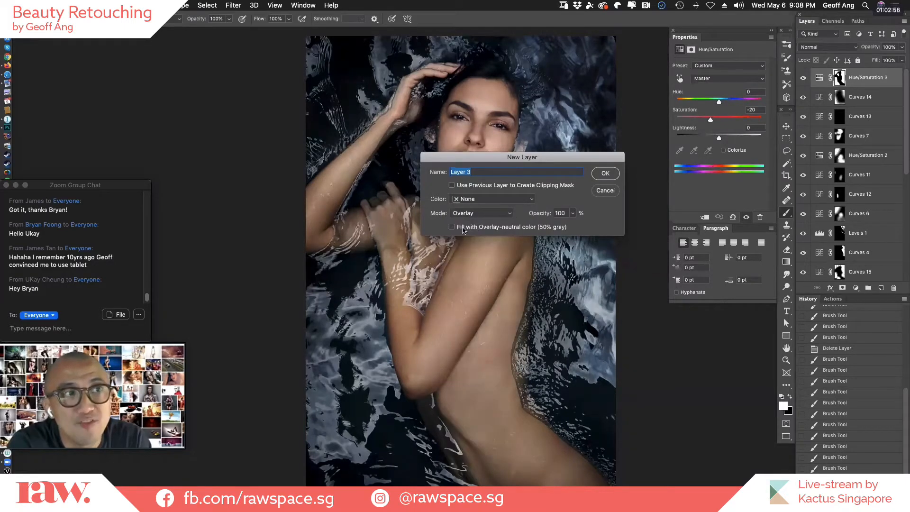
{"action": "left_click", "coordinate": [553, 228]}
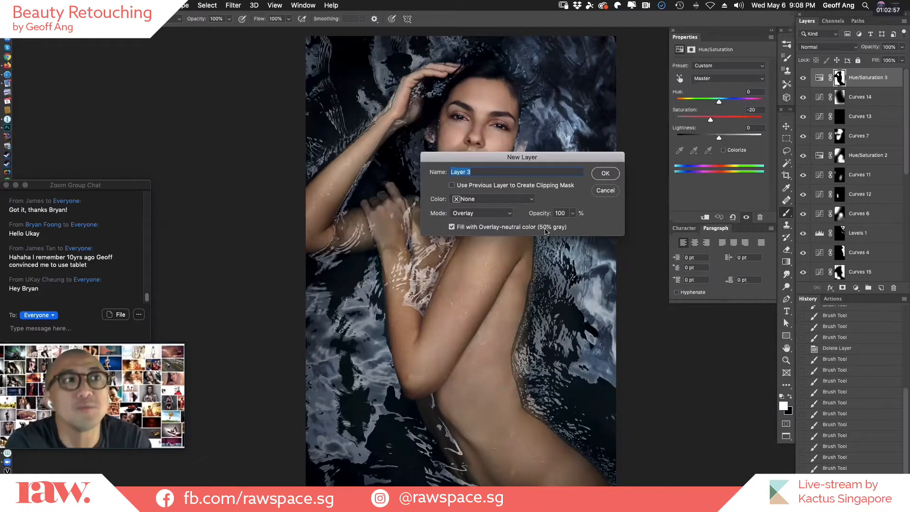
{"action": "left_click", "coordinate": [601, 175]}
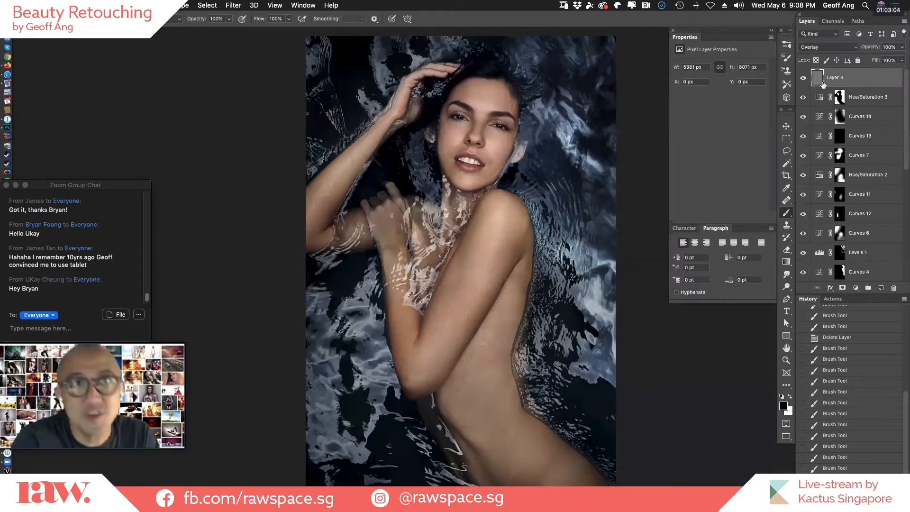
Apply the Add Noise filter to the gray Overlay layer with a 7% amount, Gaussian distribution and Monochromatic.
{"action": "left_click", "coordinate": [234, 5]}
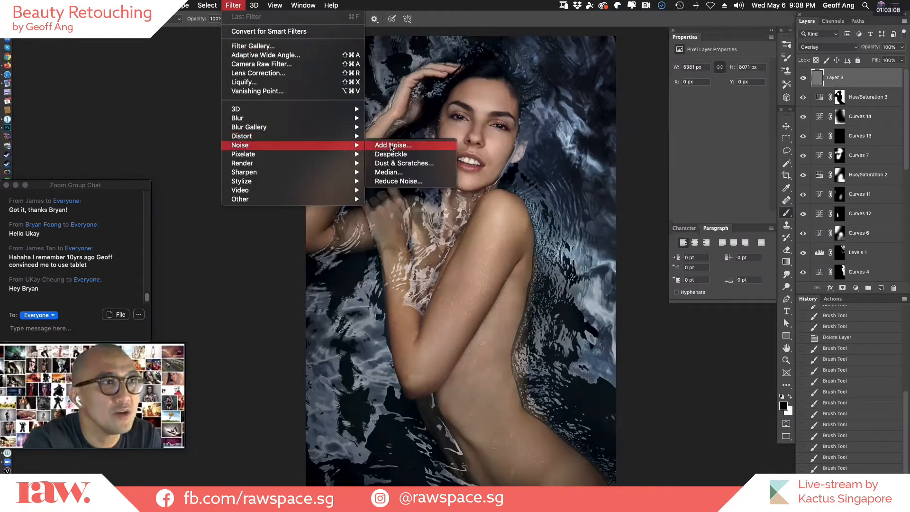
{"action": "left_click", "coordinate": [392, 145]}
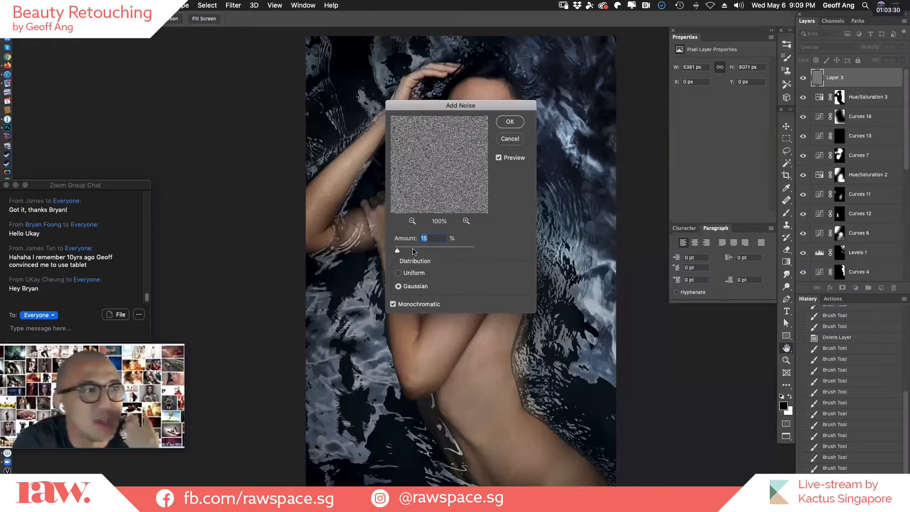
{"action": "type", "text": "8"}
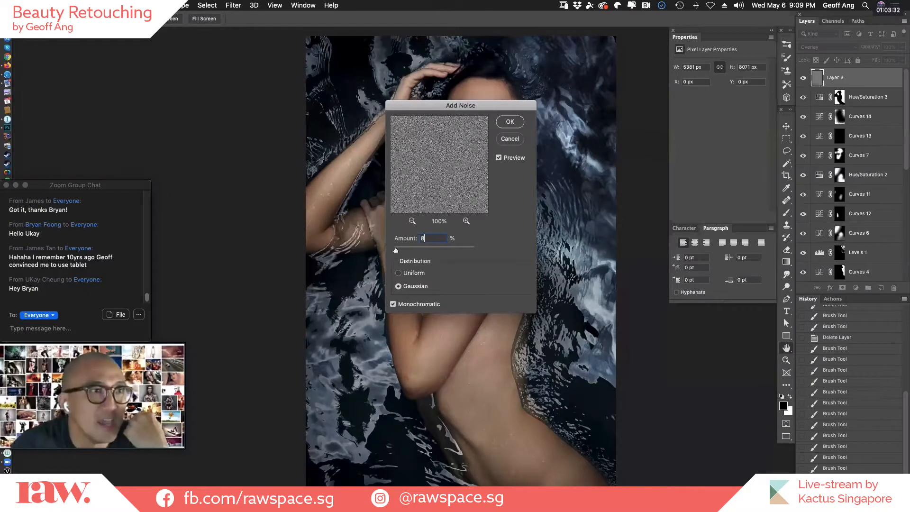
{"action": "key", "text": "BackSpace"}
{"action": "type", "text": "7"}
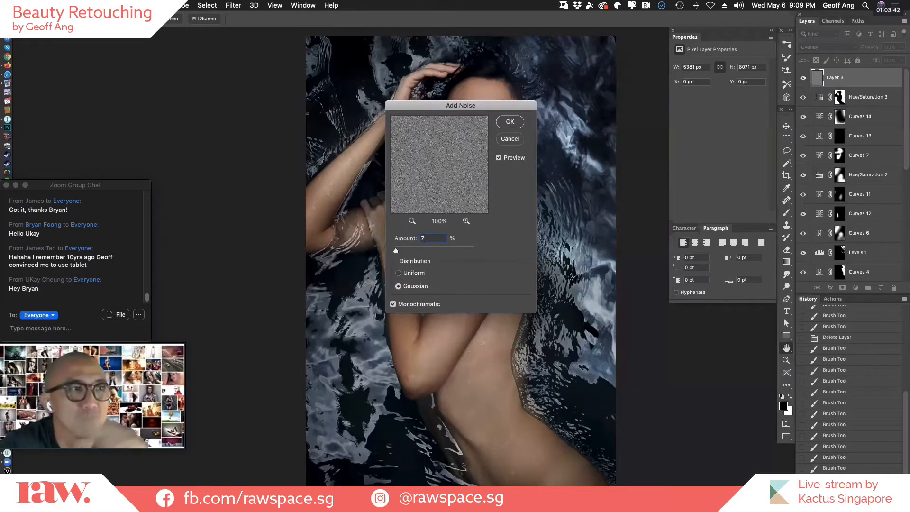
{"action": "key", "text": "Escape"}
{"action": "key", "text": "b"}
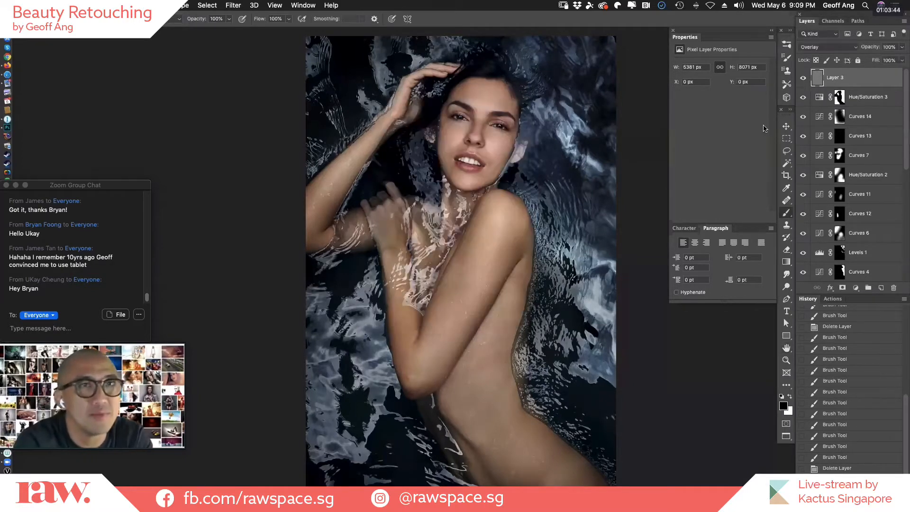
Compare the face up close with and without the noise layer, and return to the full image.
{"action": "left_click", "coordinate": [502, 132]}
{"action": "left_click_drag", "start_coordinate": [541, 144], "coordinate": [573, 213]}
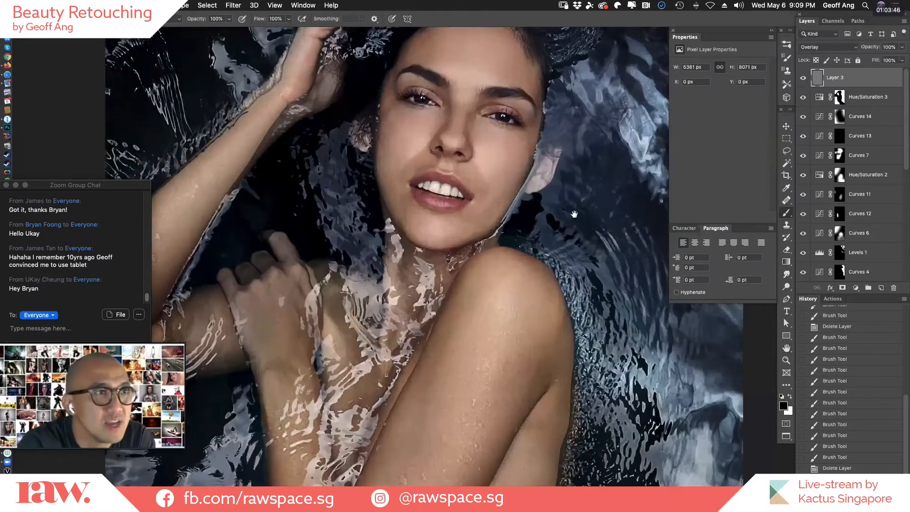
{"action": "left_click_drag", "start_coordinate": [495, 162], "coordinate": [612, 250]}
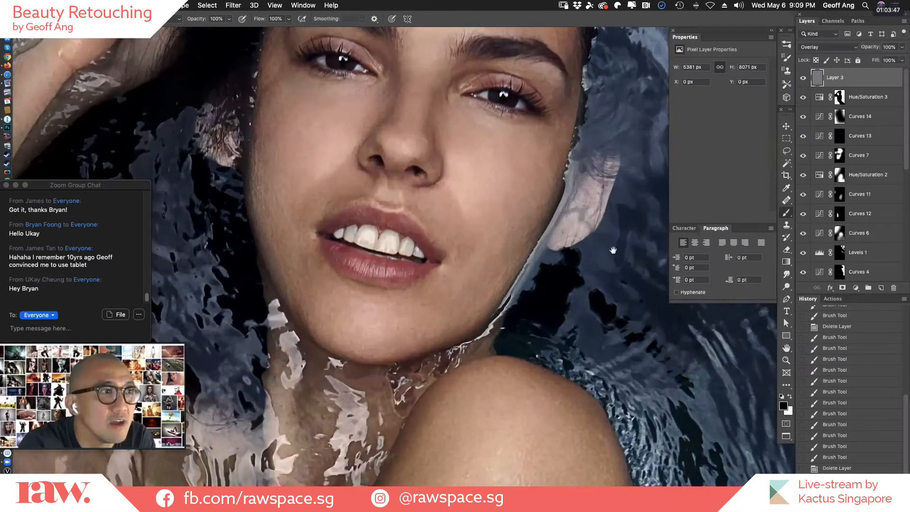
{"action": "left_click", "coordinate": [461, 185]}
{"action": "left_click_drag", "start_coordinate": [462, 186], "coordinate": [517, 241]}
{"action": "scroll", "coordinate": [804, 81], "scroll_direction": "left", "scroll_amount": 5}
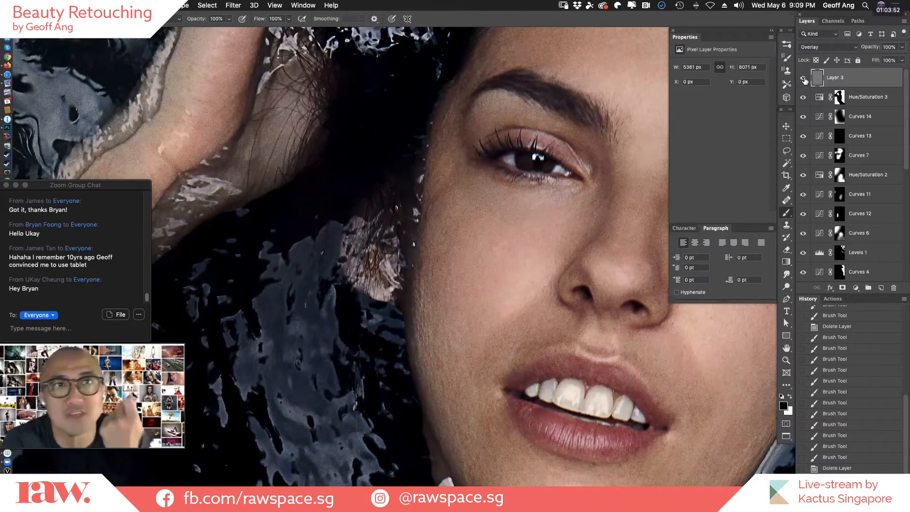
{"action": "left_click", "coordinate": [804, 79]}
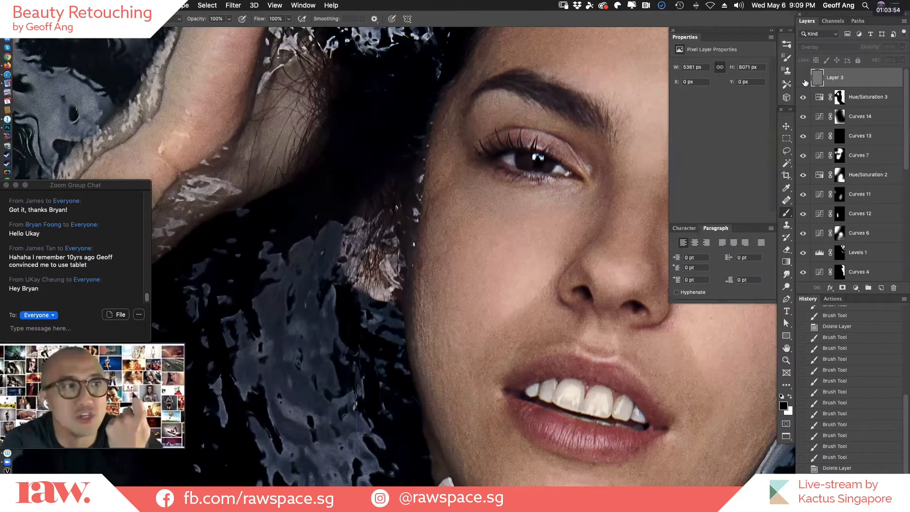
{"action": "left_click", "coordinate": [805, 79]}
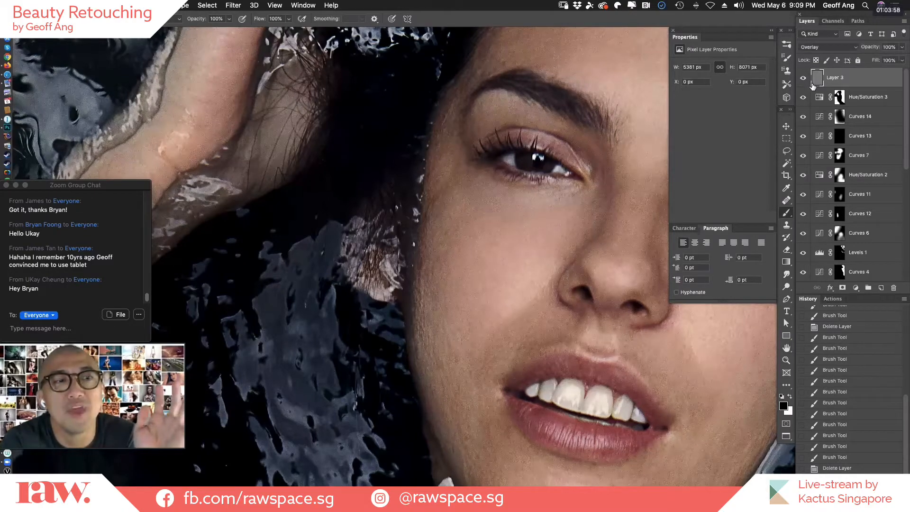
{"action": "key", "text": "super+0"}
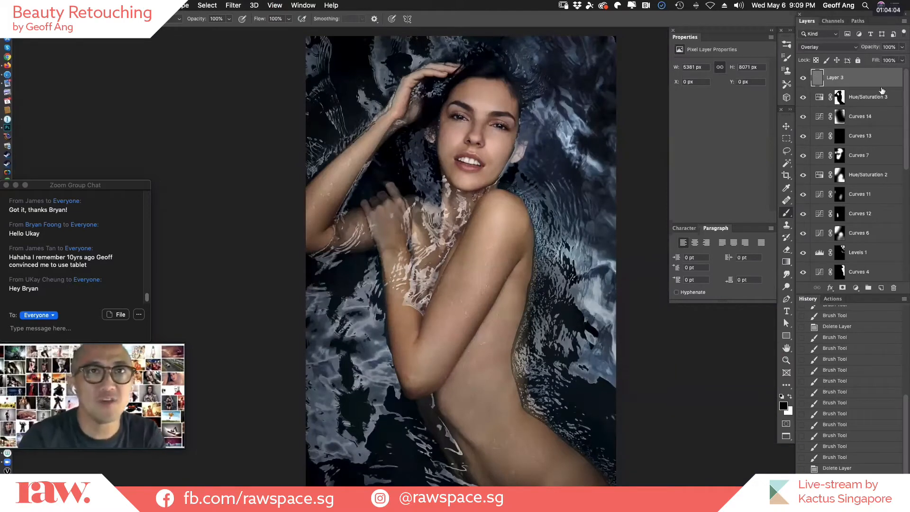
Enlarge the layer list, compare the Background alone with all layers visible, and restore the list to its former height.
{"action": "scroll", "coordinate": [801, 271], "scroll_direction": "down", "scroll_amount": 5}
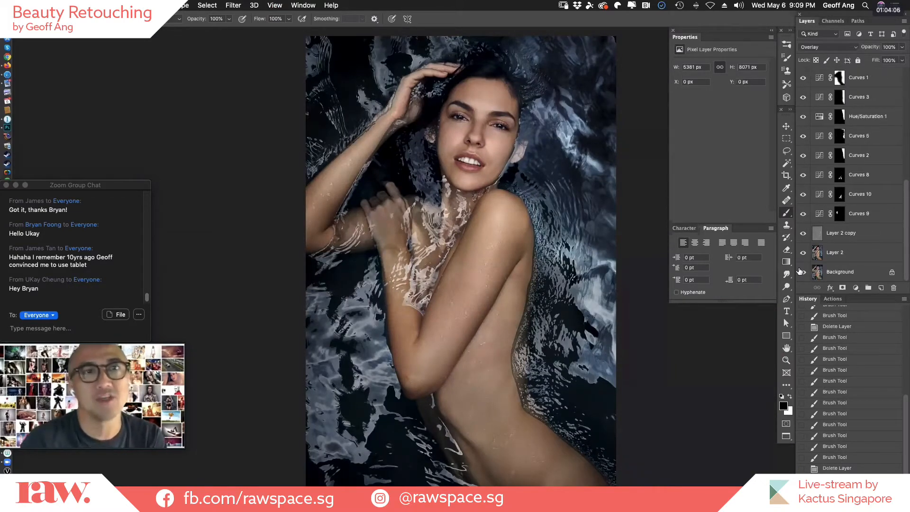
{"action": "left_click_drag", "start_coordinate": [837, 294], "coordinate": [844, 441]}
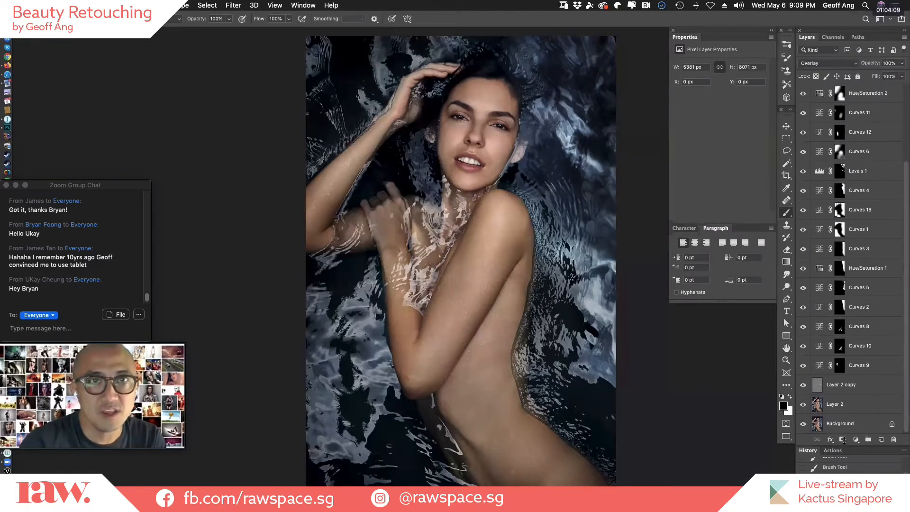
{"action": "left_click", "coordinate": [804, 424], "text": "alt"}
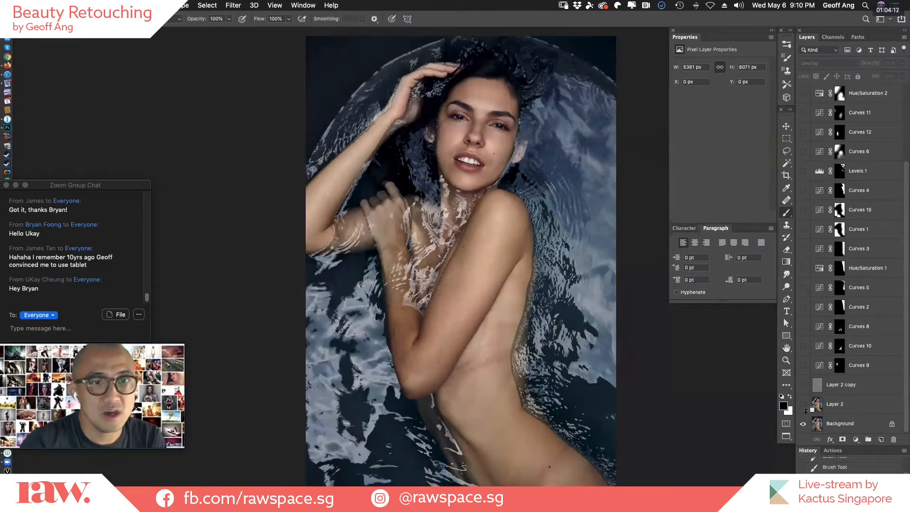
{"action": "left_click", "coordinate": [804, 424], "text": "alt"}
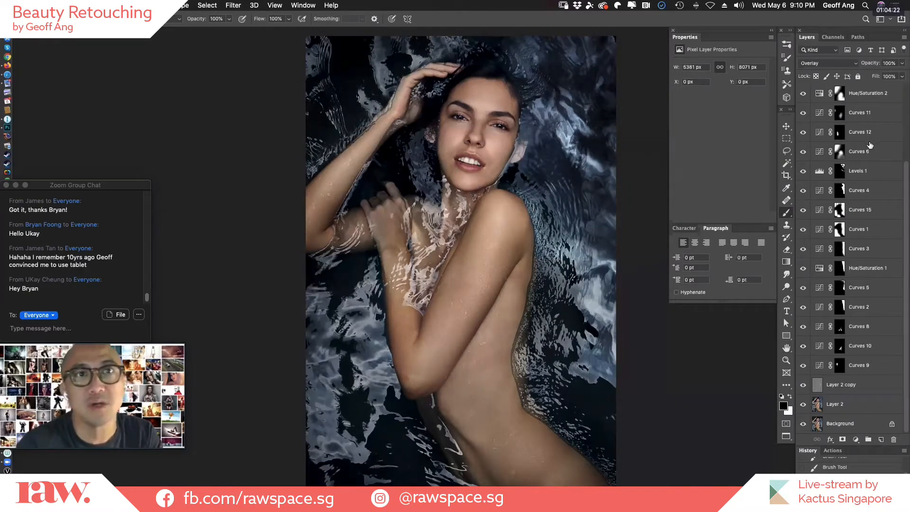
{"action": "scroll", "coordinate": [894, 190], "scroll_direction": "up", "scroll_amount": 2}
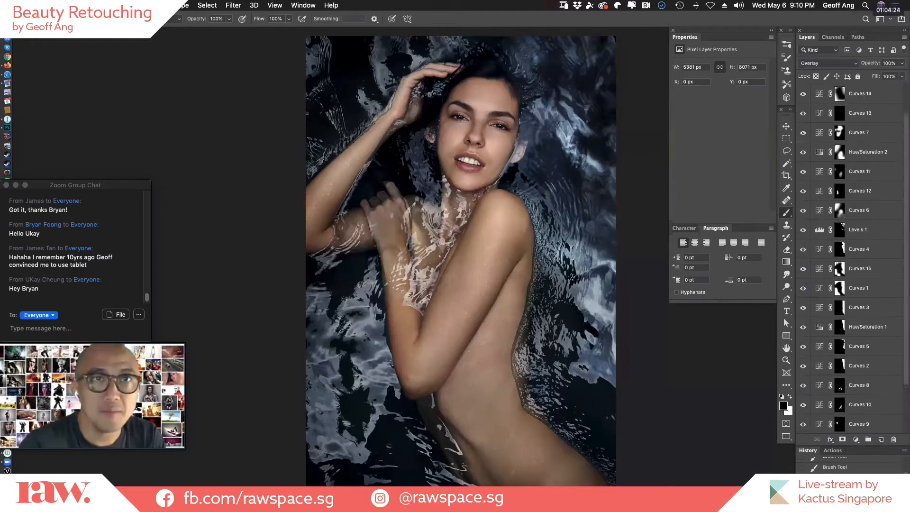
{"action": "scroll", "coordinate": [896, 213], "scroll_direction": "down", "scroll_amount": 2}
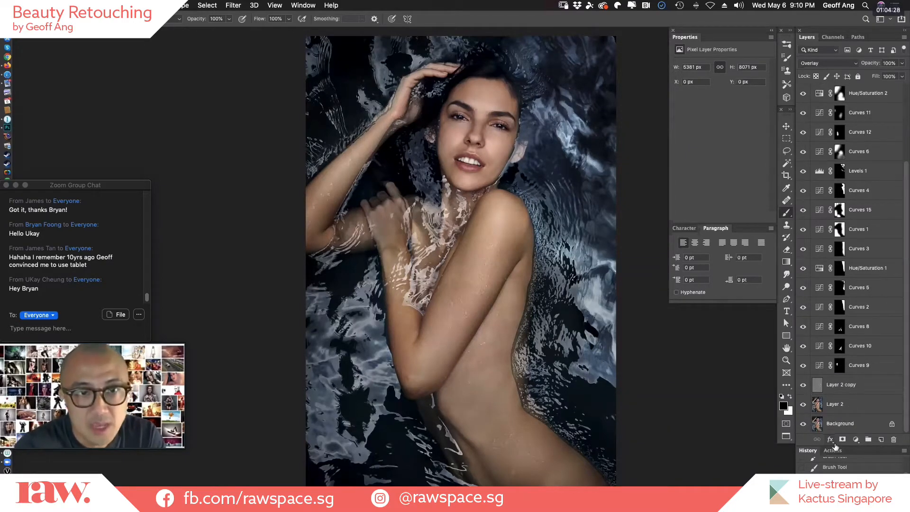
{"action": "mouse_move", "coordinate": [839, 446]}
{"action": "left_mouse_down"}
{"action": "mouse_move", "coordinate": [843, 196]}
{"action": "mouse_move", "coordinate": [844, 294]}
{"action": "left_mouse_up"}
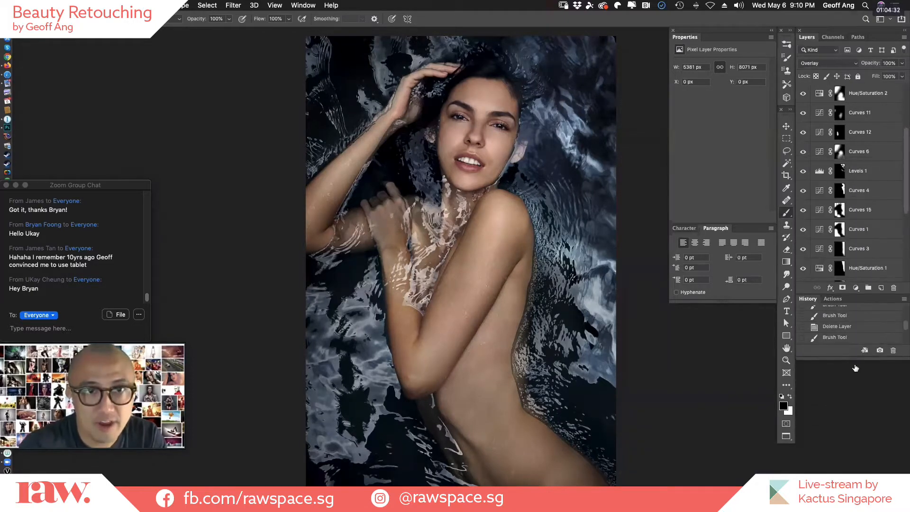
{"action": "left_click_drag", "start_coordinate": [851, 360], "coordinate": [851, 474]}
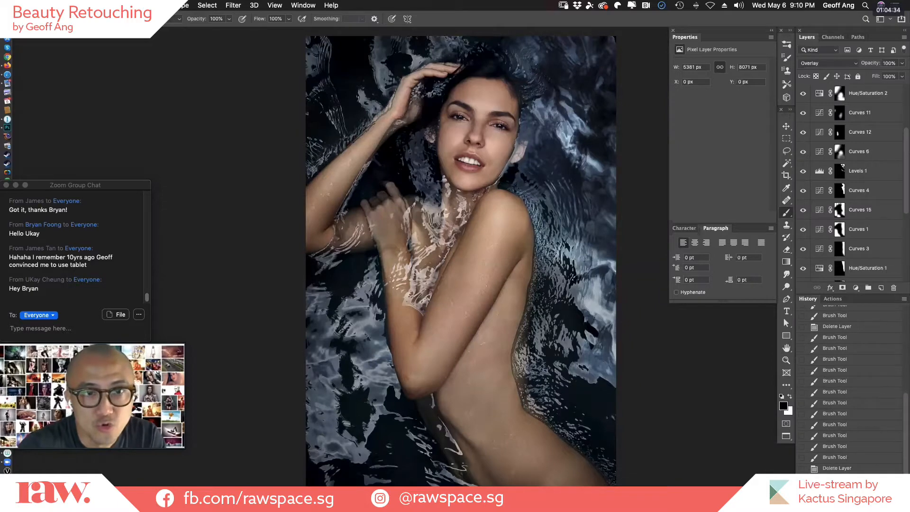
Look through the General, Interface, Workspace, Tools, History Log, File Handling and Export preferences for the number of history states.
{"action": "left_click", "coordinate": [45, 5]}
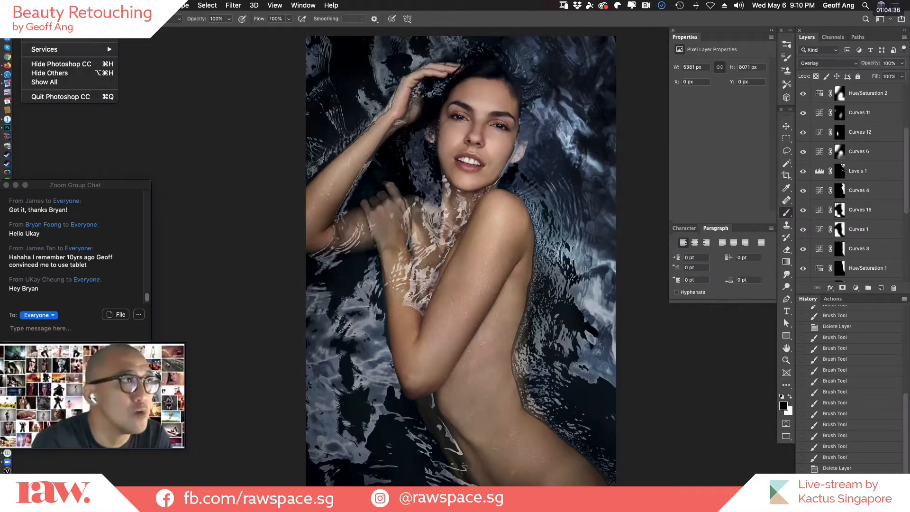
{"action": "mouse_move", "coordinate": [76, 39]}
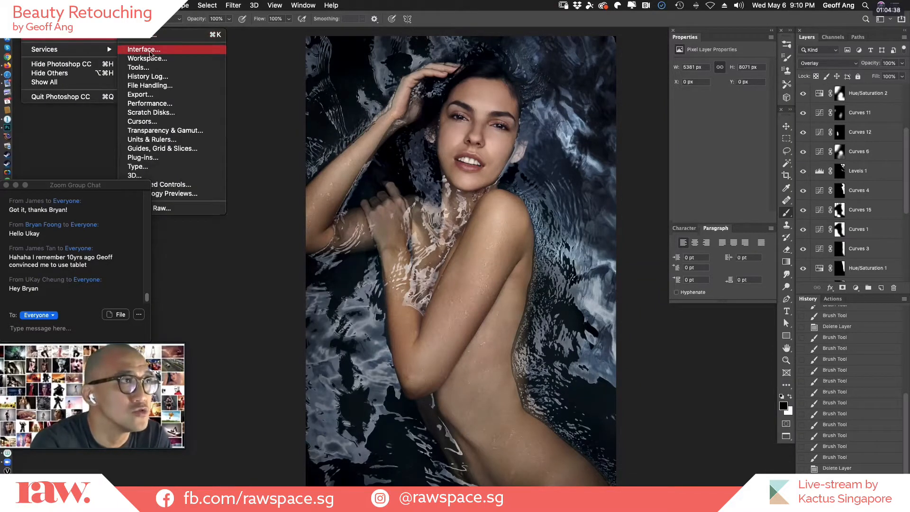
{"action": "left_click", "coordinate": [185, 78]}
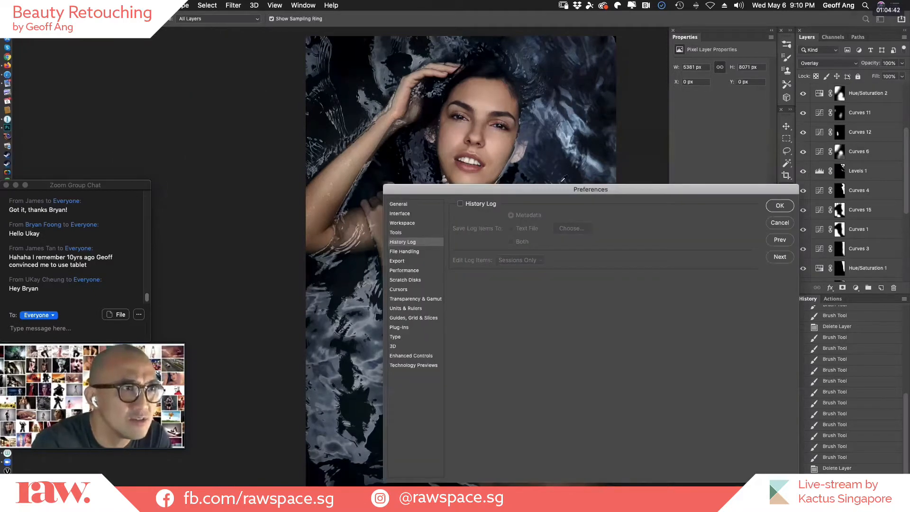
{"action": "left_click", "coordinate": [412, 207]}
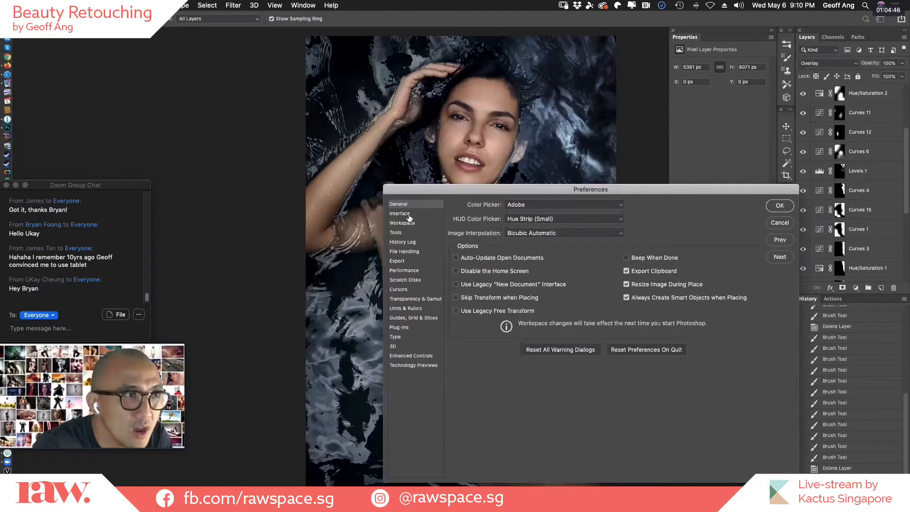
{"action": "left_click", "coordinate": [410, 213]}
{"action": "left_click", "coordinate": [411, 224]}
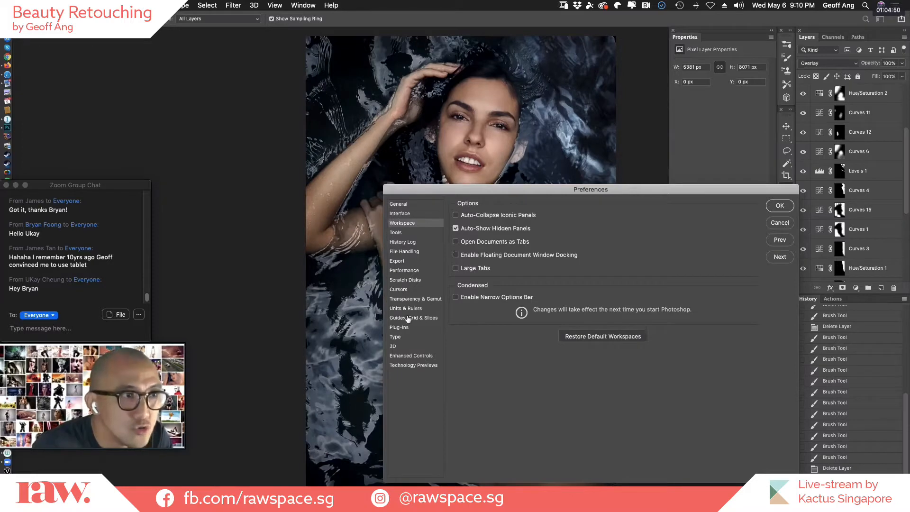
{"action": "left_click", "coordinate": [399, 205]}
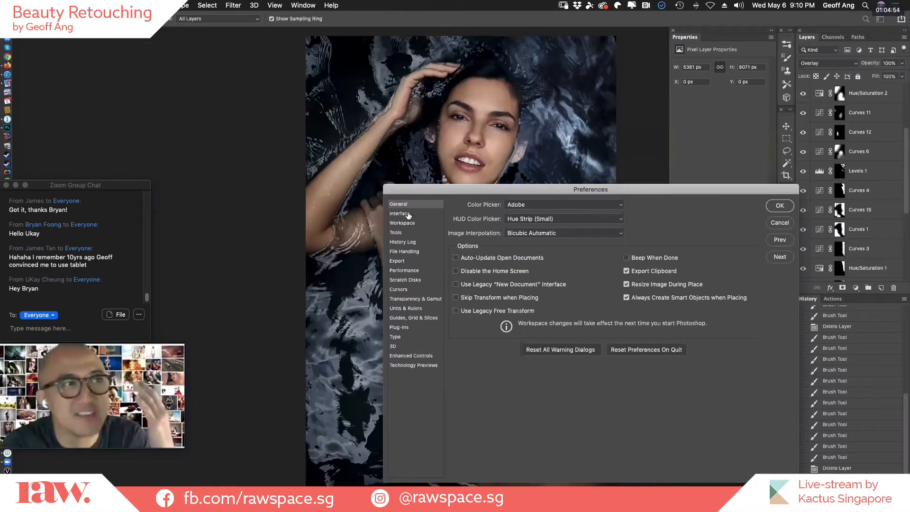
{"action": "left_click", "coordinate": [406, 214]}
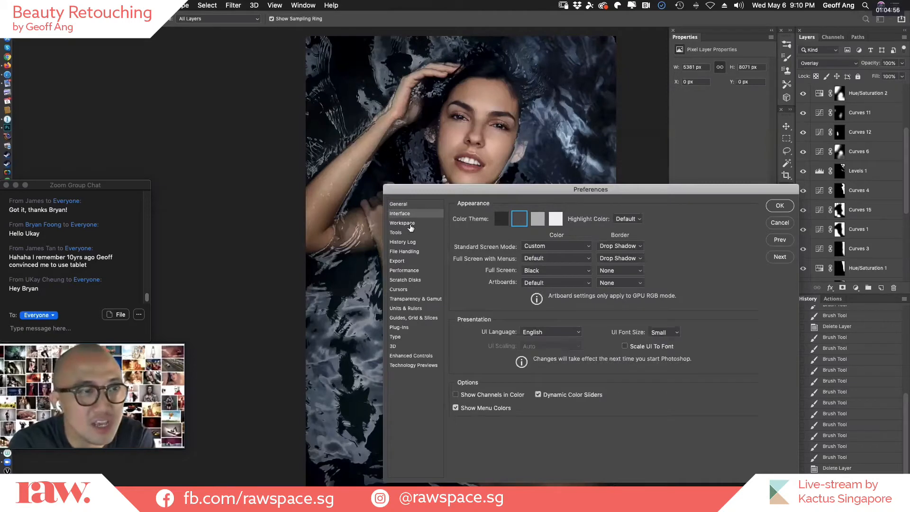
{"action": "left_click", "coordinate": [411, 226]}
{"action": "left_click", "coordinate": [407, 234]}
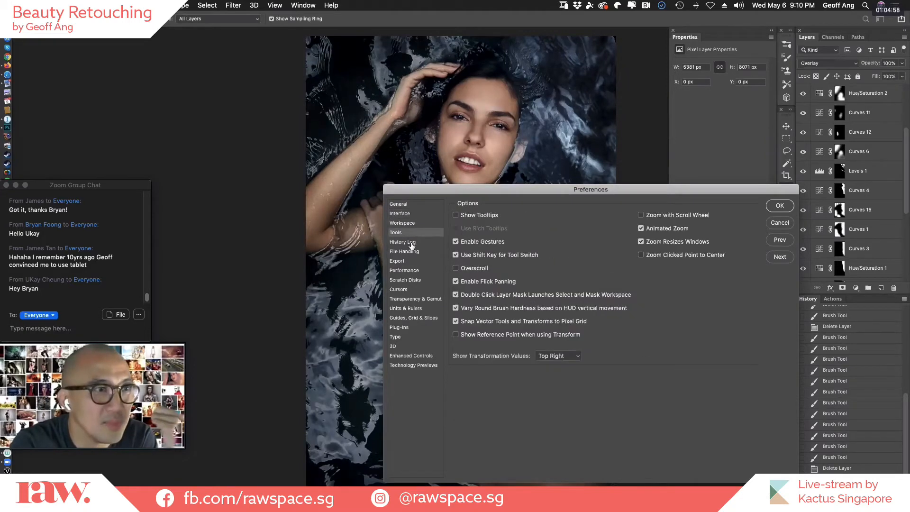
{"action": "left_click", "coordinate": [410, 242]}
{"action": "left_click", "coordinate": [414, 252]}
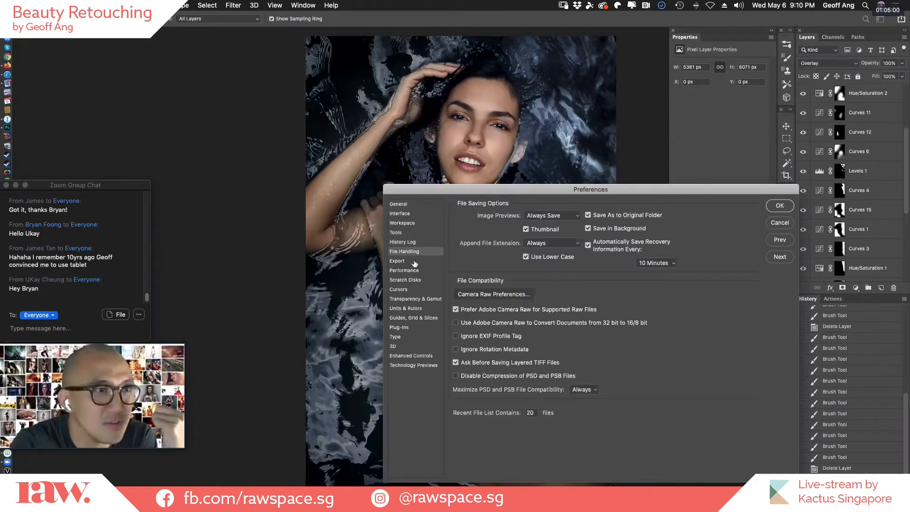
{"action": "left_click", "coordinate": [415, 262]}
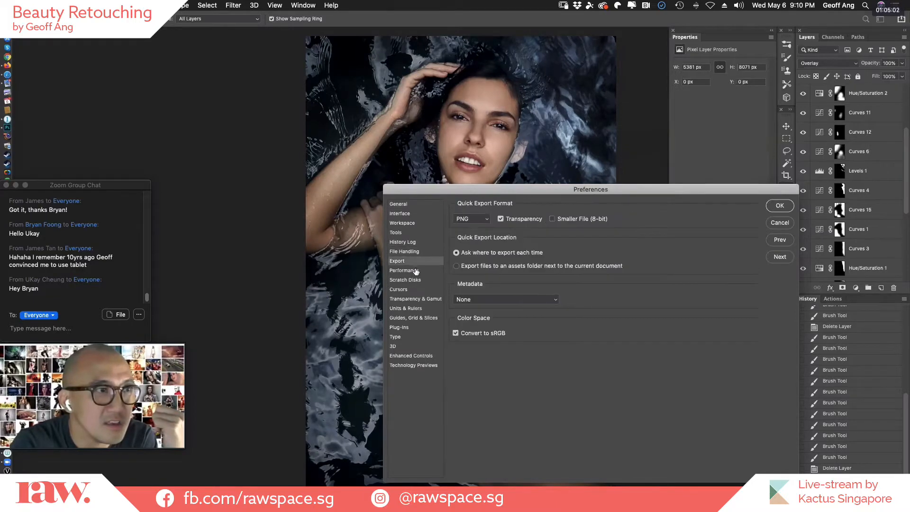
Examine the History States setting in the Performance preferences and close the preferences.
{"action": "left_click", "coordinate": [417, 271]}
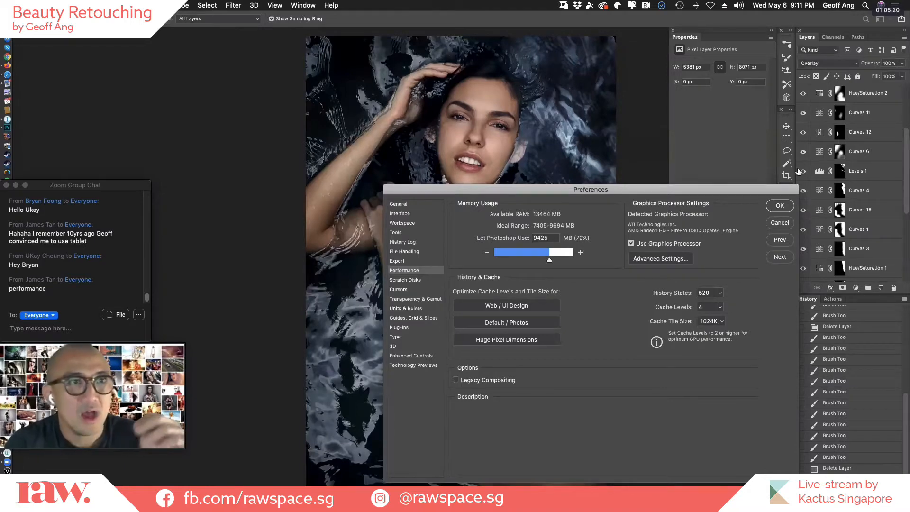
{"action": "left_click_drag", "start_coordinate": [755, 190], "coordinate": [651, 154]}
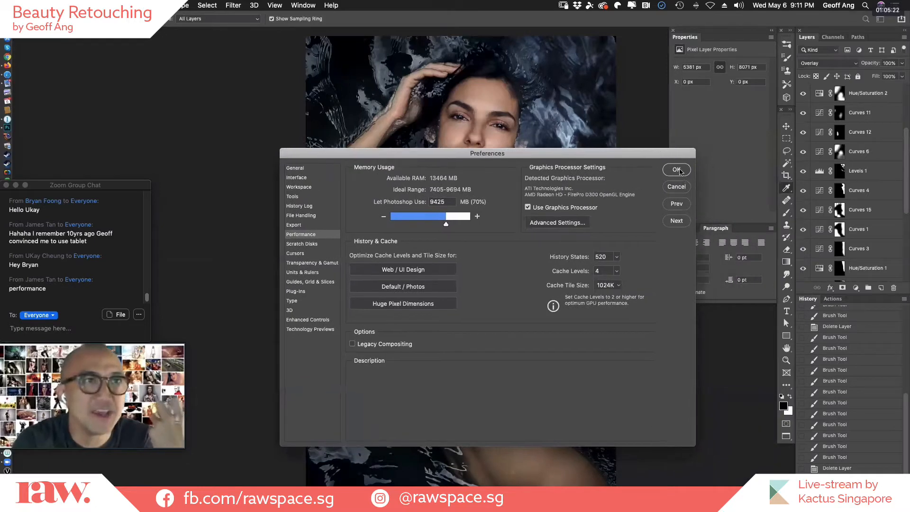
{"action": "left_click", "coordinate": [678, 172]}
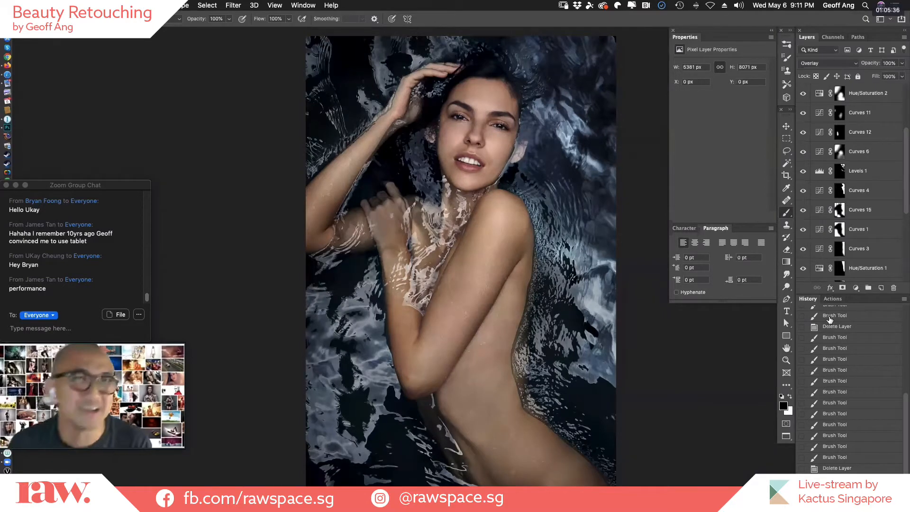
Close DSC_1779.psd without saving the changes.
{"action": "key", "text": "super+minus"}
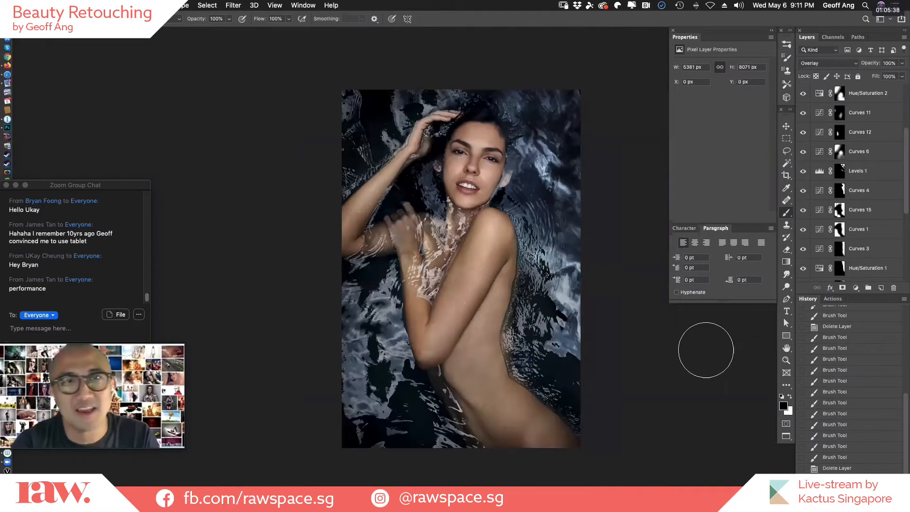
{"action": "key", "text": "super+plus"}
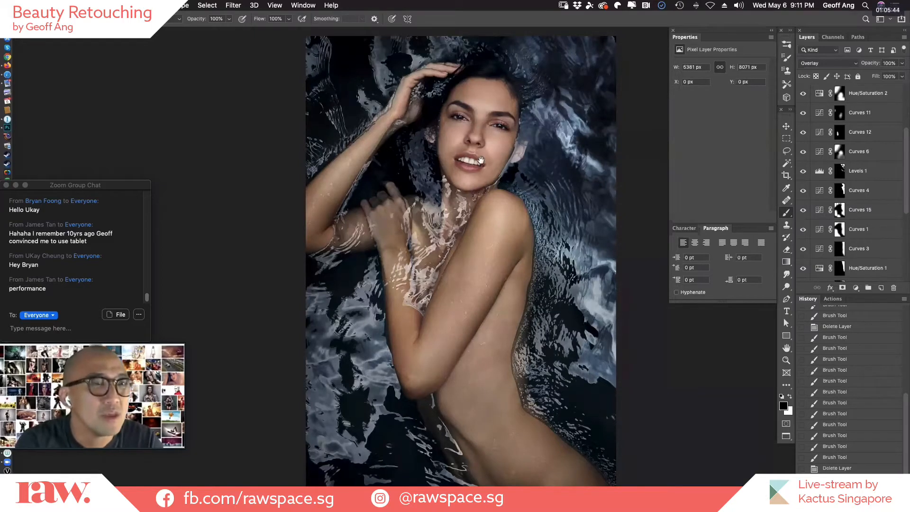
{"action": "key", "text": "super+w"}
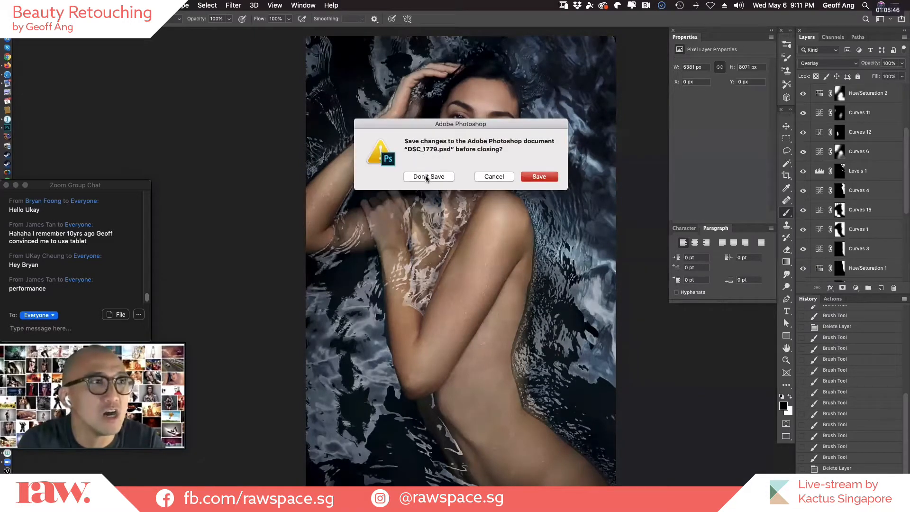
{"action": "left_click", "coordinate": [426, 178]}
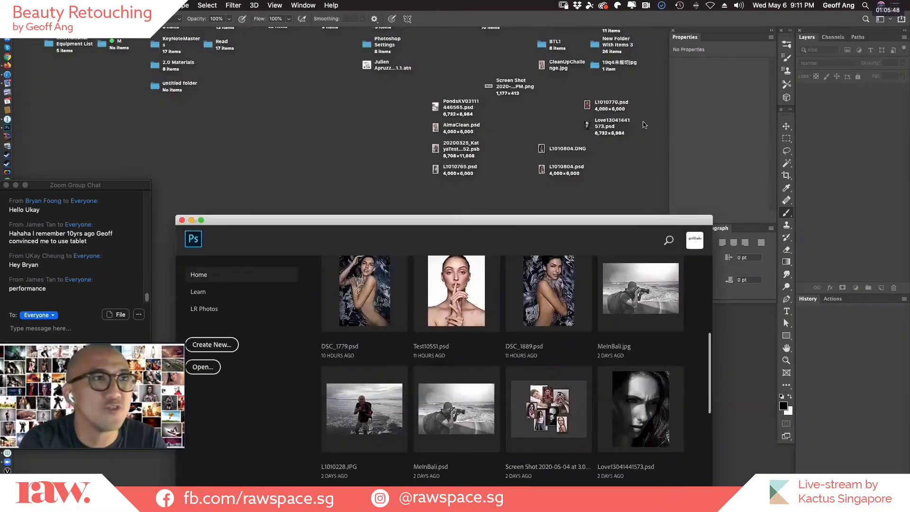
Switch to the desktop, open L1010765.psd from there and show it enlarged in full-screen mode.
{"action": "left_click", "coordinate": [617, 150]}
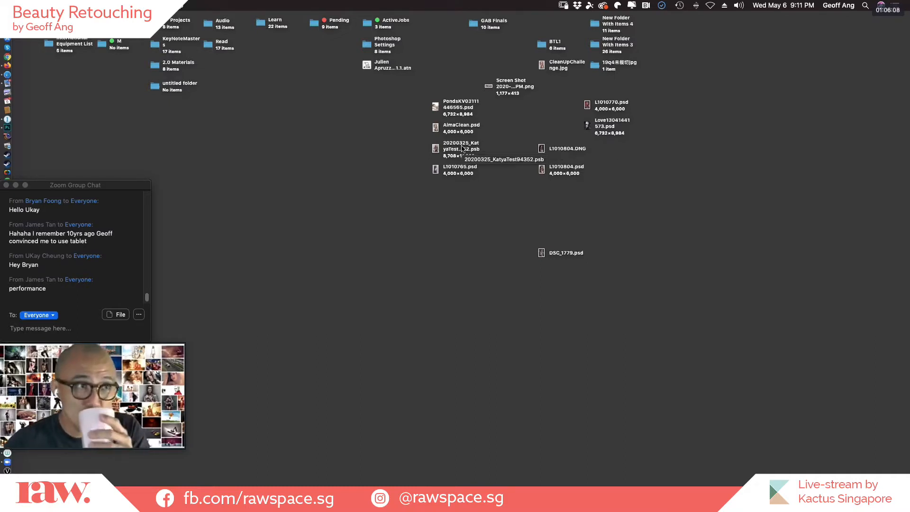
{"action": "double_click", "coordinate": [467, 166]}
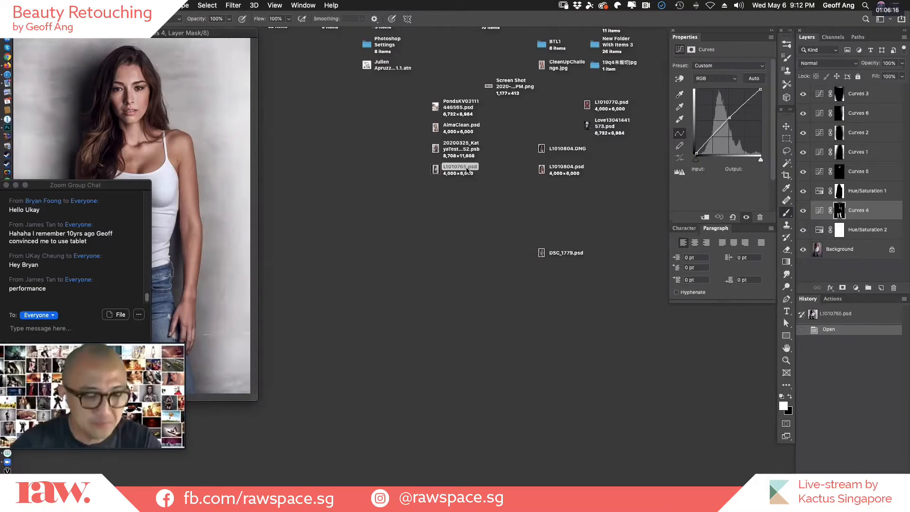
{"action": "key", "text": "f"}
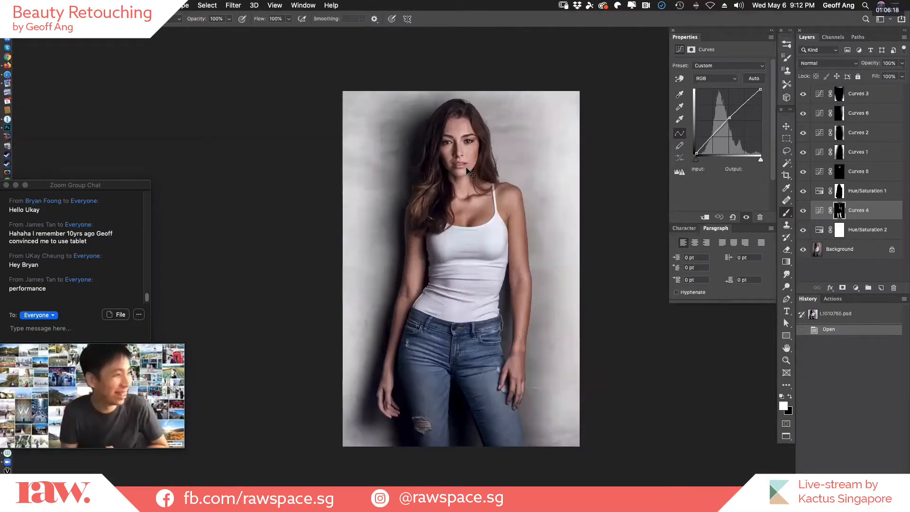
{"action": "key", "text": "super+equal"}
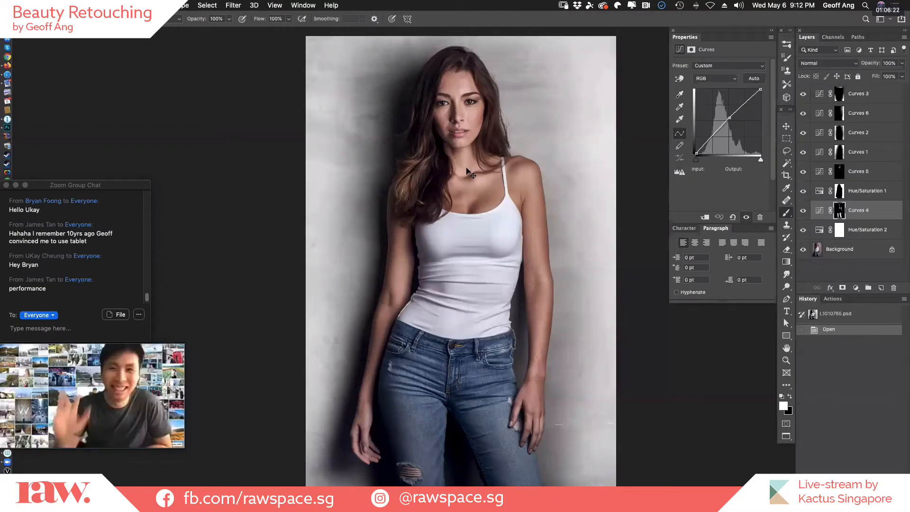
Activate the Move tool and compare the Background alone with all adjustment layers visible, twice.
{"action": "key", "text": "v"}
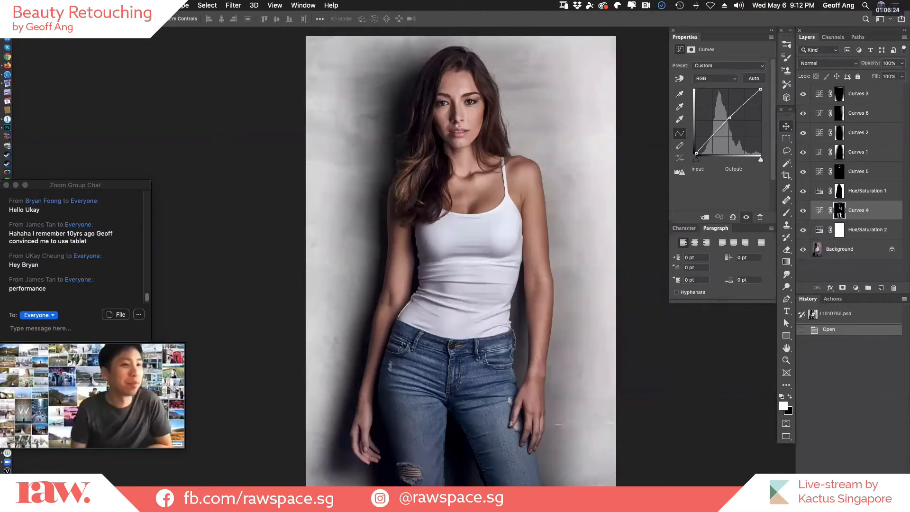
{"action": "left_click", "coordinate": [803, 250], "text": "alt"}
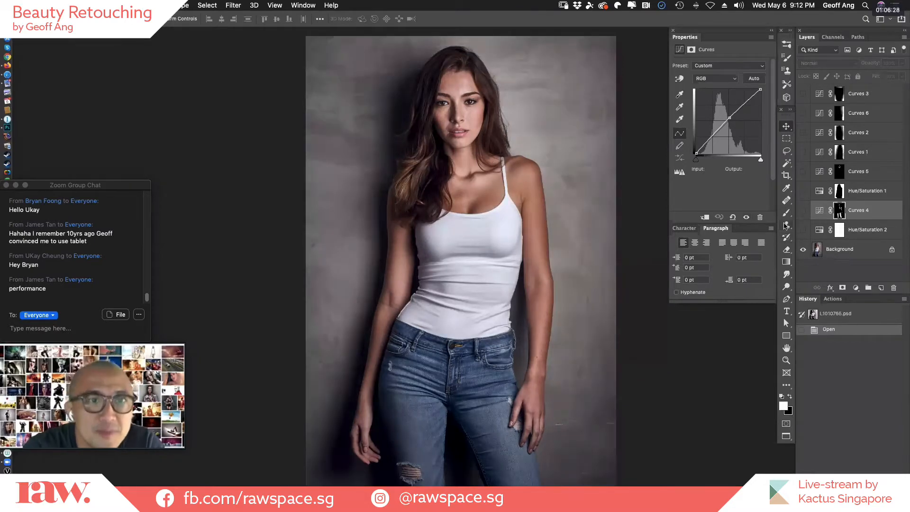
{"action": "left_click", "coordinate": [803, 252], "text": "alt"}
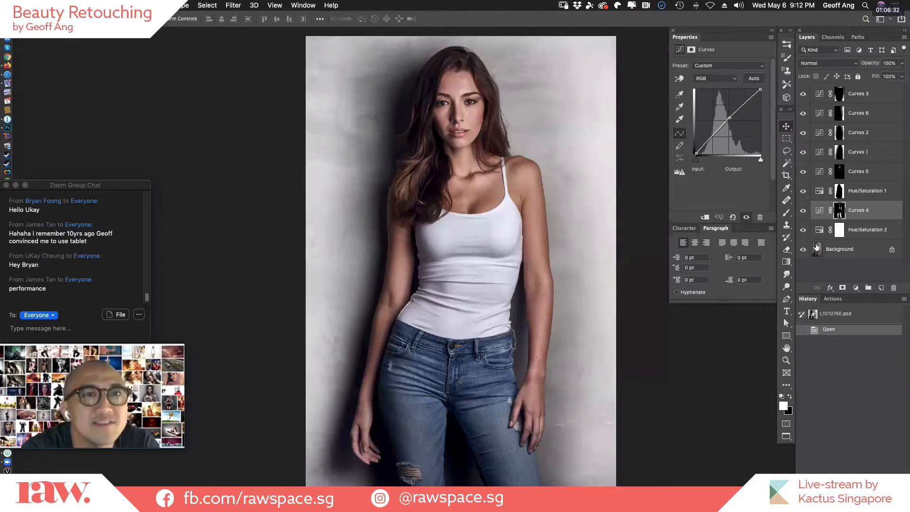
{"action": "left_click", "coordinate": [803, 251], "text": "alt"}
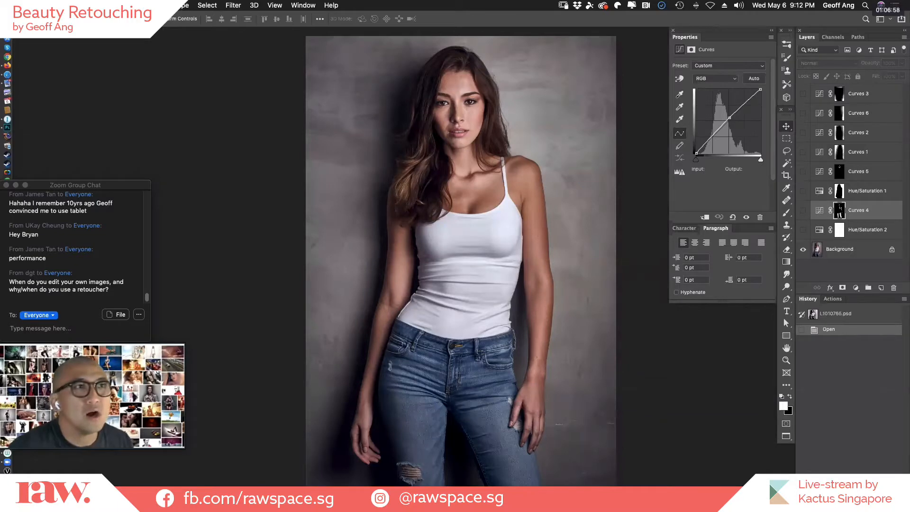
{"action": "left_click", "coordinate": [804, 250], "text": "alt"}
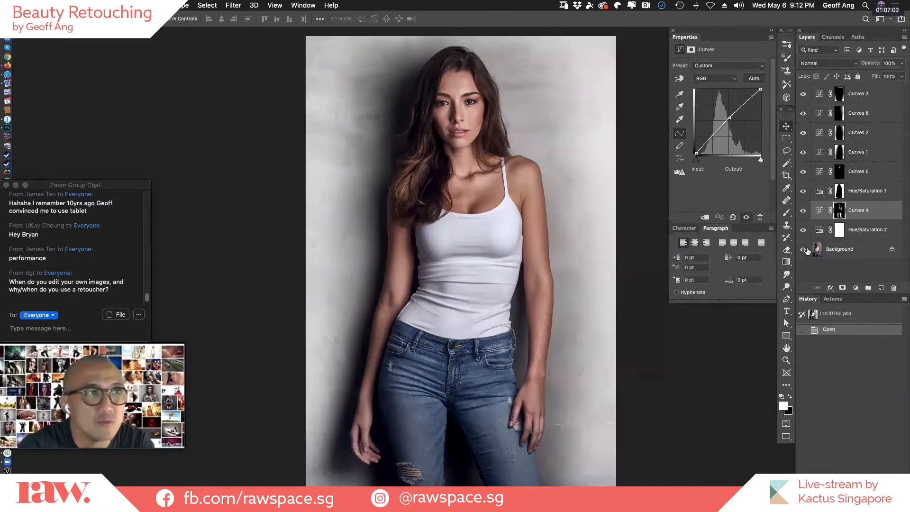
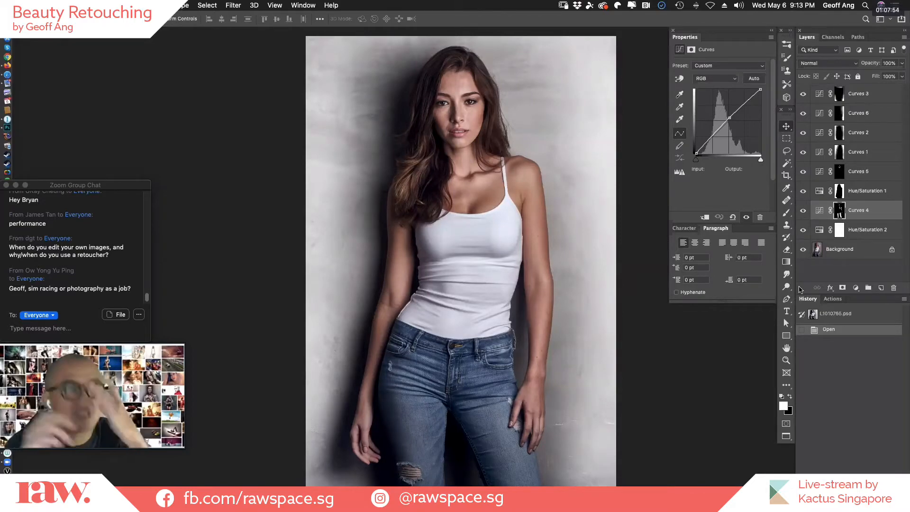
Examine the model's face and hair up close in the fully retouched portrait, and return to the full-length view.
{"action": "double_click", "coordinate": [588, 194], "text": "alt"}
{"action": "left_click", "coordinate": [526, 155], "text": "super"}
{"action": "double_click", "coordinate": [533, 156], "text": "super"}
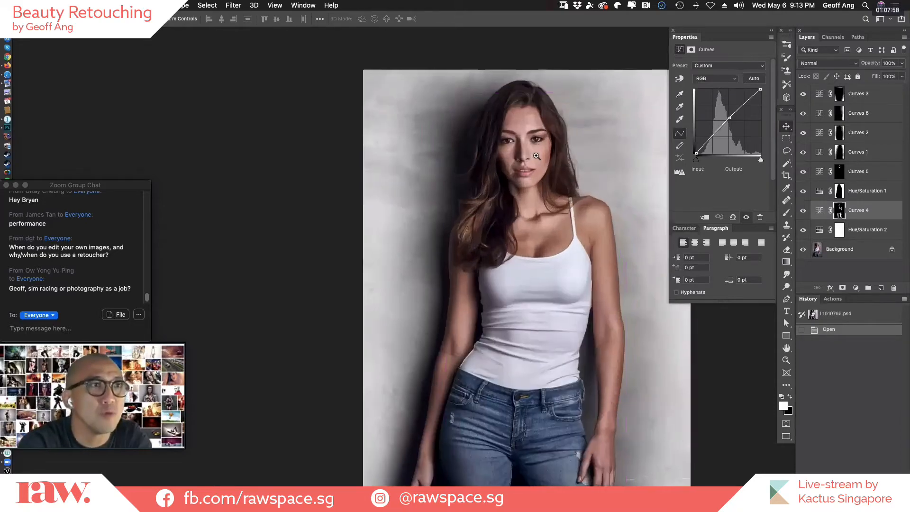
{"action": "double_click", "coordinate": [534, 156], "text": "super"}
{"action": "left_click", "coordinate": [544, 162], "text": "super"}
{"action": "left_click_drag", "start_coordinate": [562, 202], "coordinate": [493, 315]}
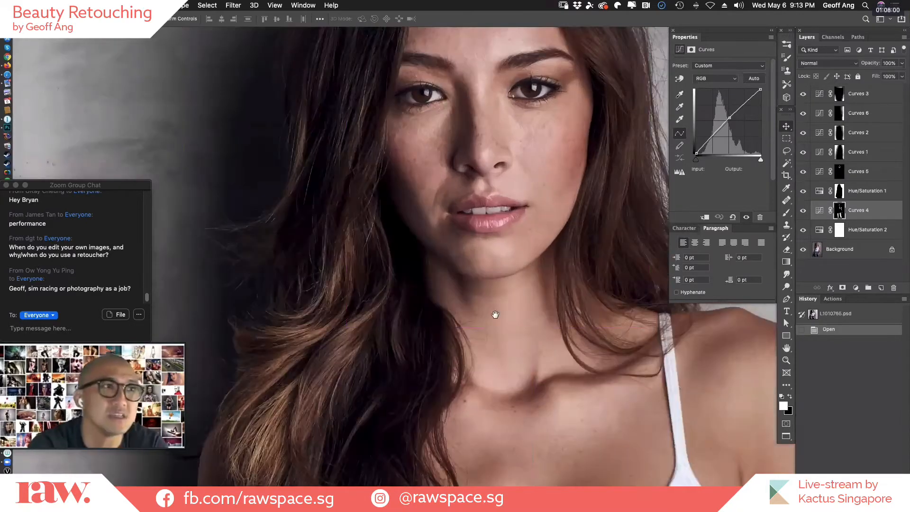
{"action": "left_click", "coordinate": [516, 289], "text": "alt"}
{"action": "left_click", "coordinate": [521, 291], "text": "alt"}
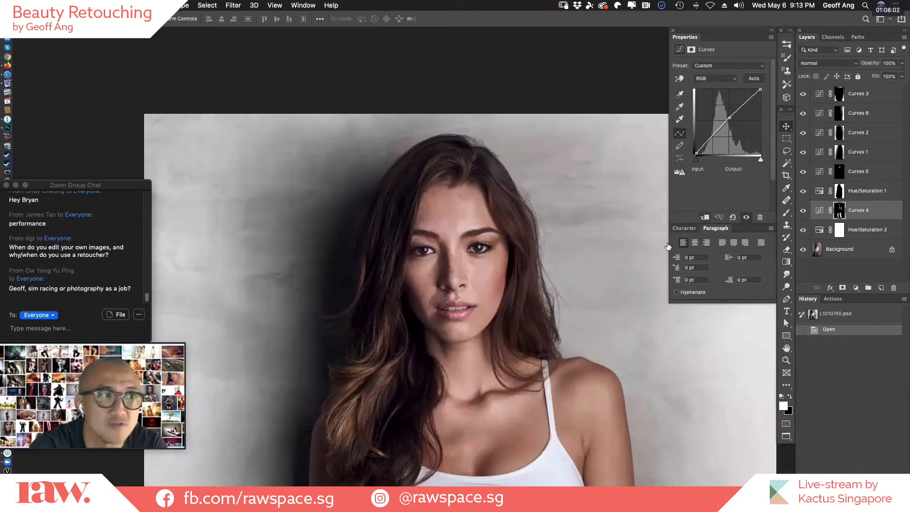
{"action": "left_click", "coordinate": [521, 290], "text": "alt"}
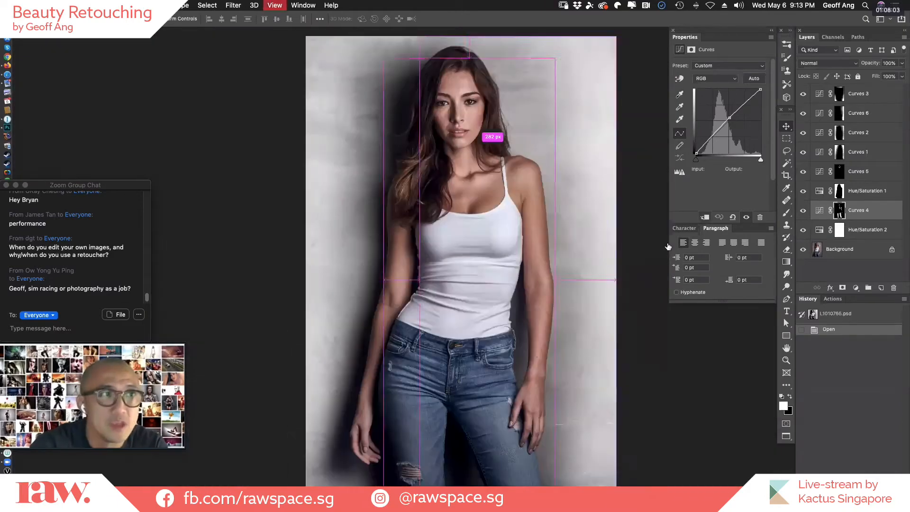
Isolate the Background with only Hue/Saturation 2 above it, and compare the portrait with and without Curves 4.
{"action": "left_click", "coordinate": [803, 250], "text": "alt"}
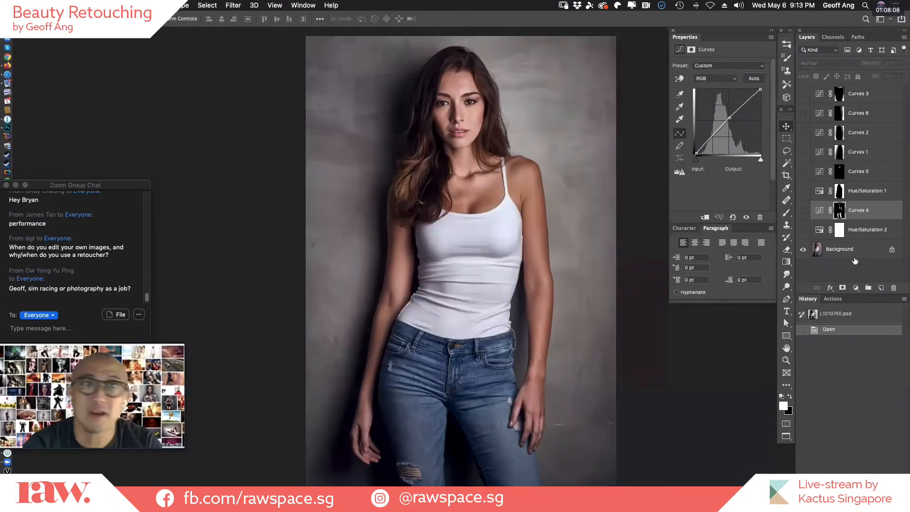
{"action": "left_click", "coordinate": [857, 251]}
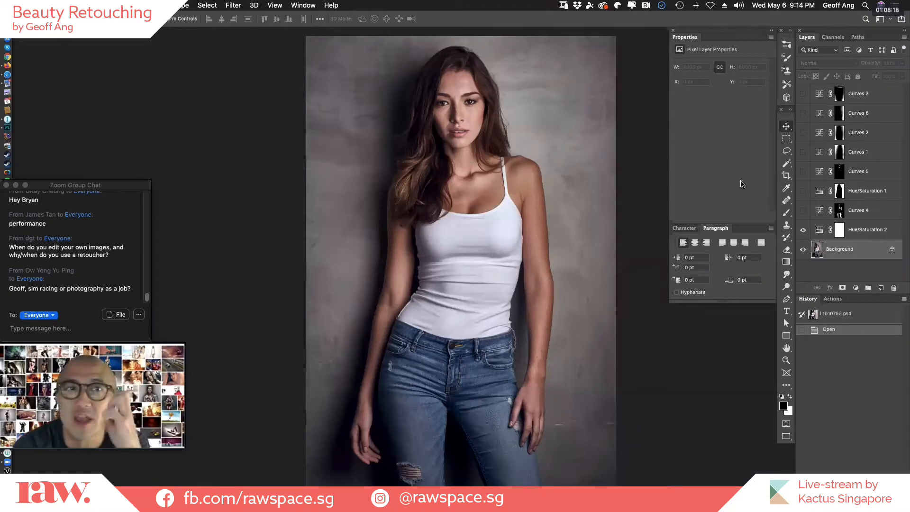
{"action": "left_click", "coordinate": [803, 213]}
{"action": "left_click", "coordinate": [803, 213]}
{"action": "left_click", "coordinate": [803, 213]}
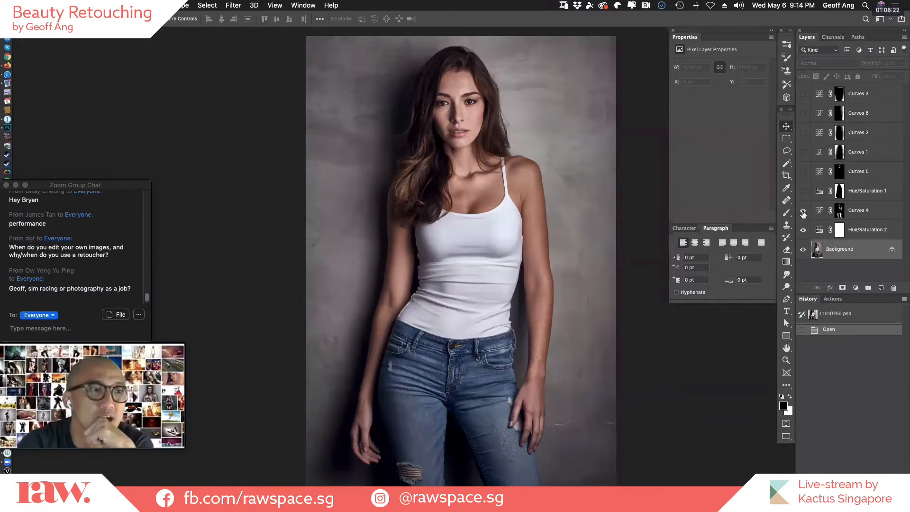
{"action": "left_click", "coordinate": [803, 213]}
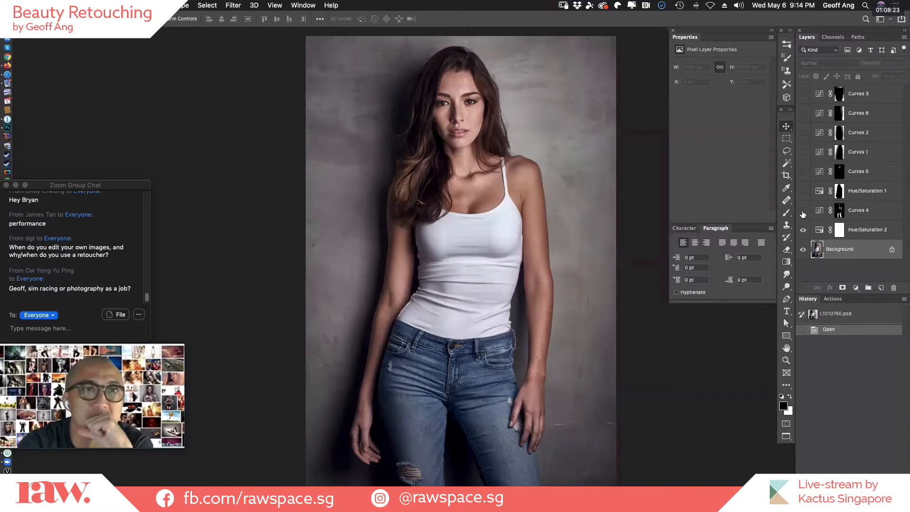
Inspect the Curves 4 layer mask as a red overlay and compare the image with and without that layer, leaving it shown.
{"action": "left_click", "coordinate": [839, 213]}
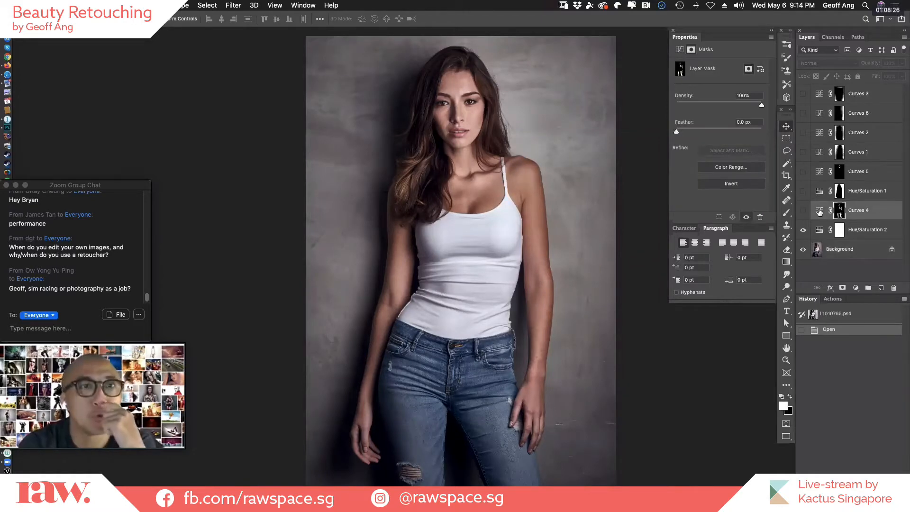
{"action": "key", "text": "backslash"}
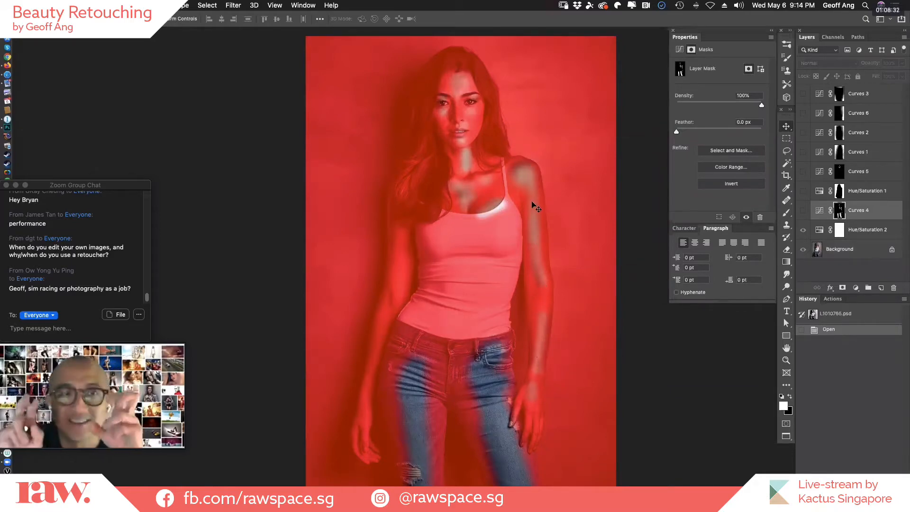
{"action": "left_click", "coordinate": [805, 212]}
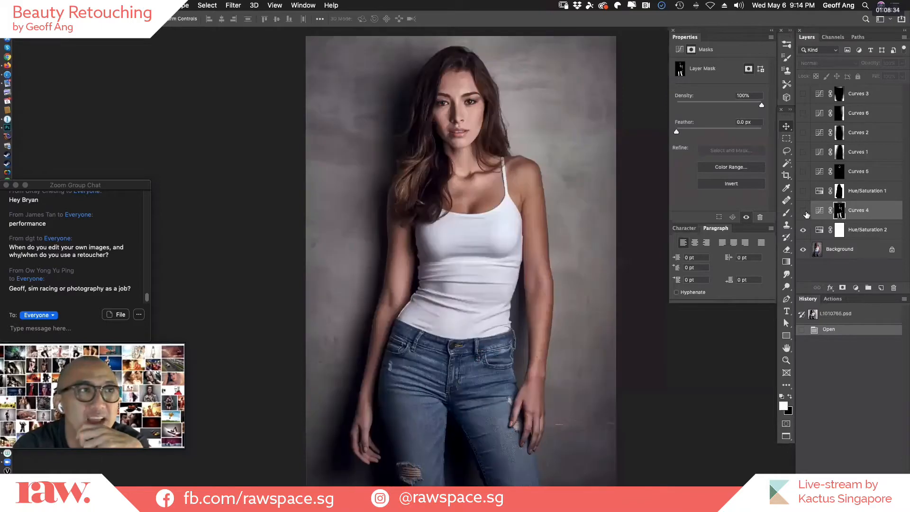
{"action": "left_click", "coordinate": [803, 212]}
{"action": "left_click", "coordinate": [804, 213]}
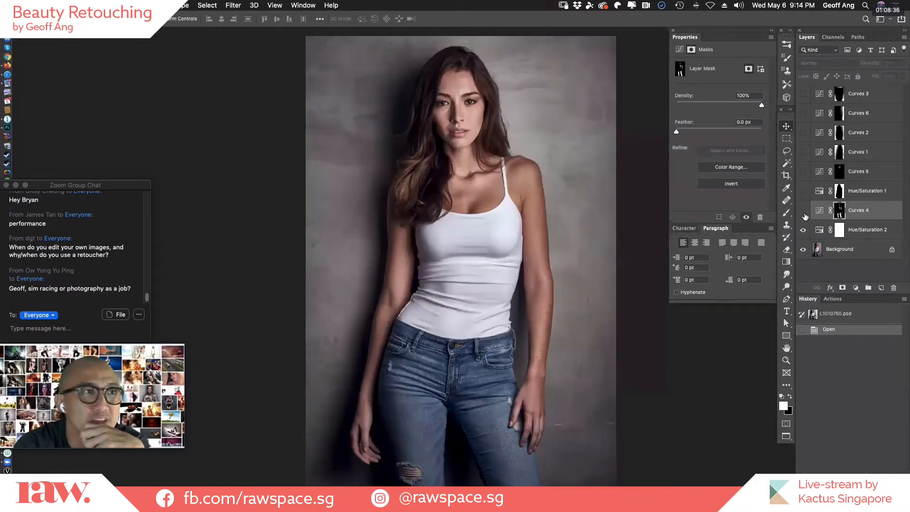
{"action": "left_click", "coordinate": [803, 213]}
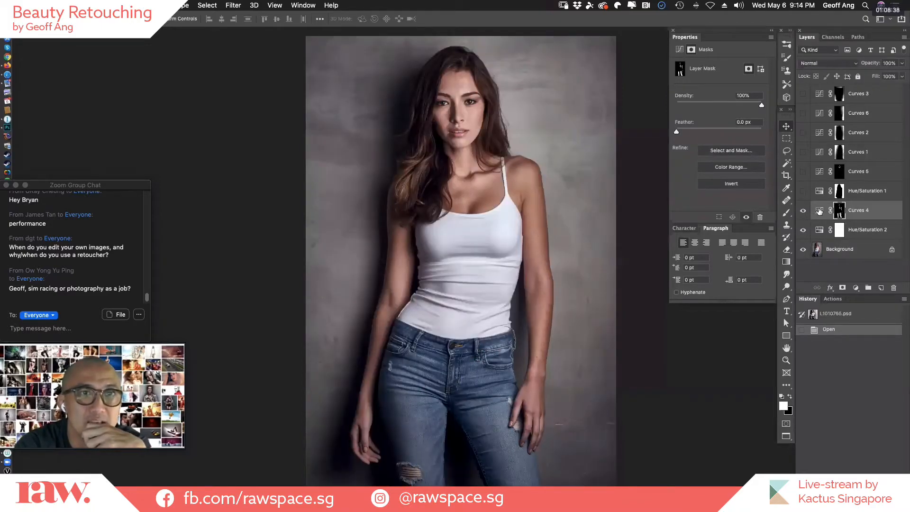
Exaggerate the Curves 4 brightening by raising its midpoint to input 73, output 183, and ease it back to input 106, output 156.
{"action": "left_click", "coordinate": [820, 210]}
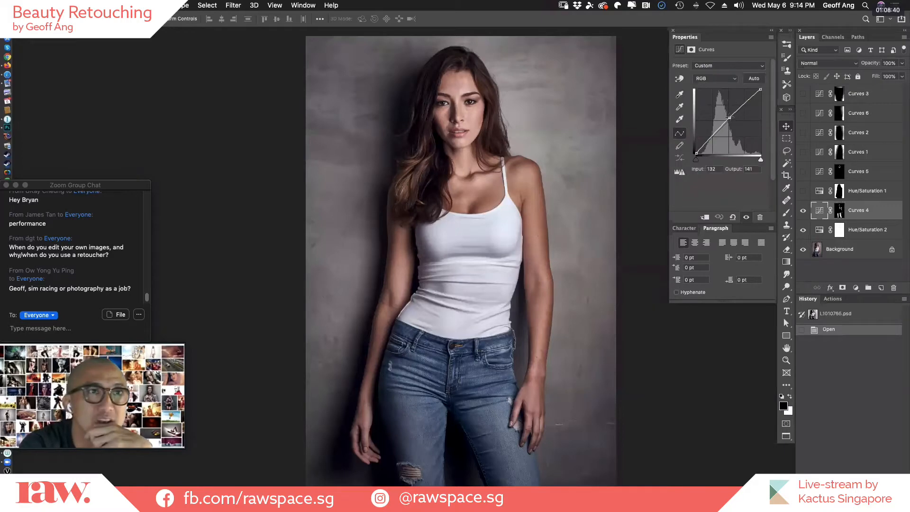
{"action": "left_click_drag", "start_coordinate": [727, 115], "coordinate": [715, 107]}
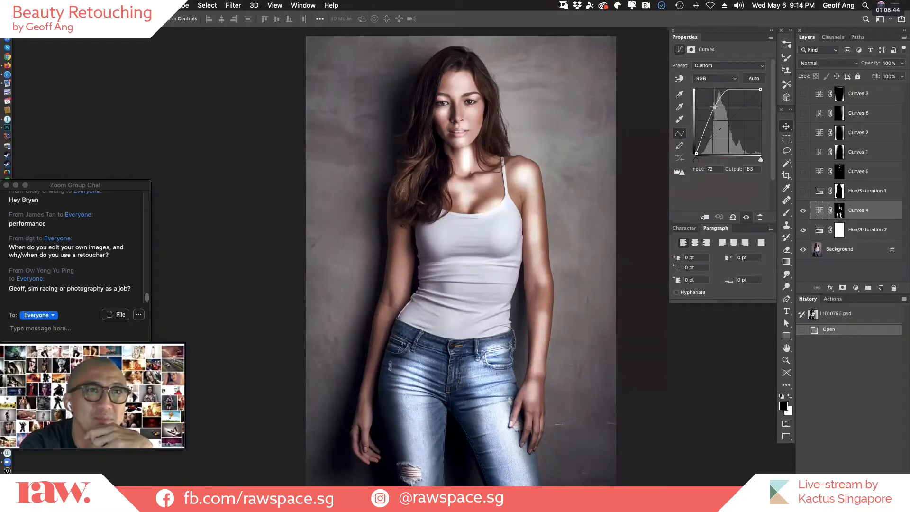
{"action": "left_click_drag", "start_coordinate": [715, 107], "coordinate": [715, 107]}
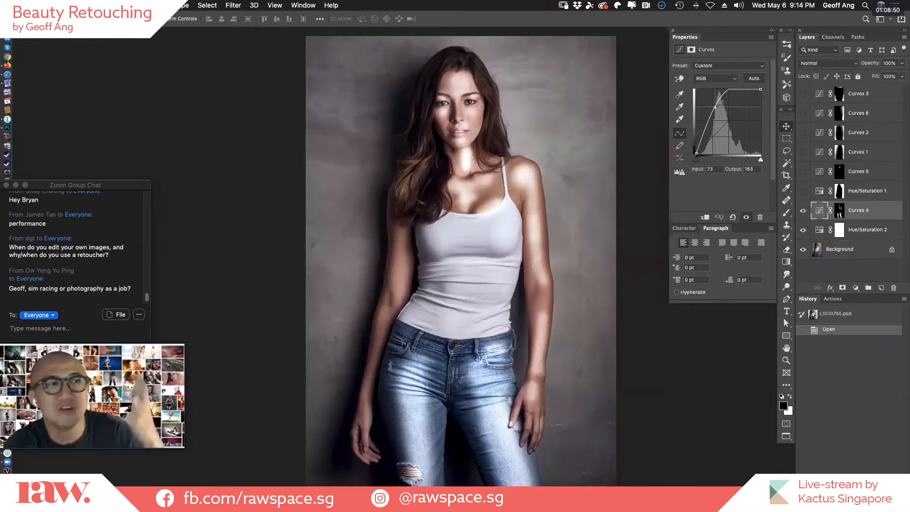
{"action": "mouse_move", "coordinate": [715, 108]}
{"action": "left_mouse_down"}
{"action": "mouse_move", "coordinate": [730, 117]}
{"action": "mouse_move", "coordinate": [722, 114]}
{"action": "left_mouse_up"}
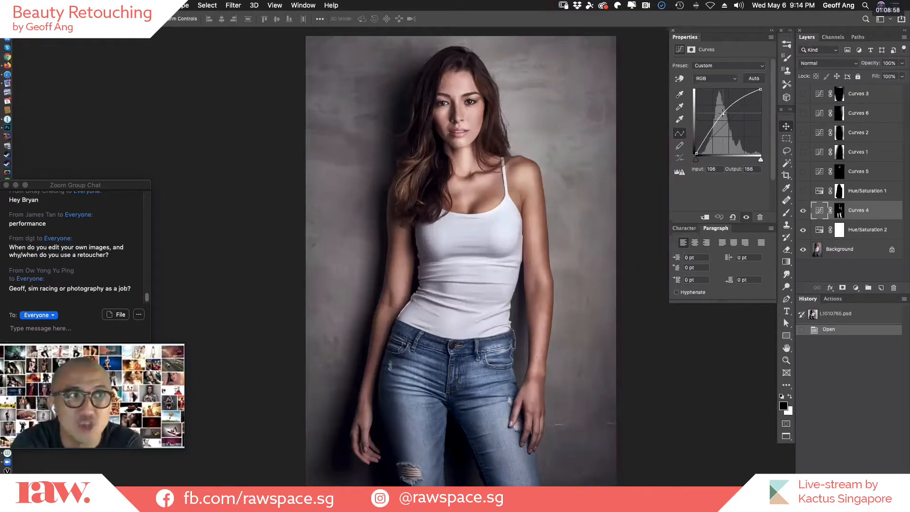
Fine-tune the Curves 4 midpoint to a subtle lift at input 126, output 134.
{"action": "left_click_drag", "start_coordinate": [723, 114], "coordinate": [729, 119]}
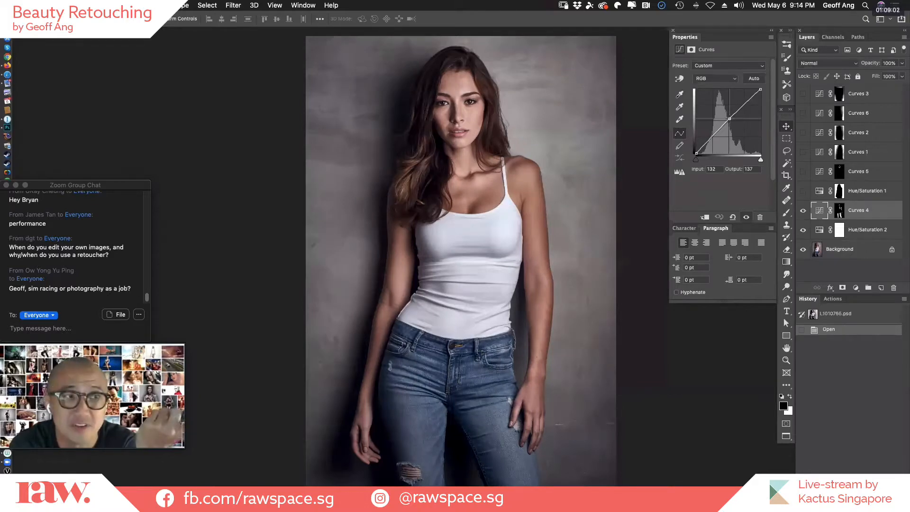
{"action": "left_click_drag", "start_coordinate": [729, 118], "coordinate": [730, 118]}
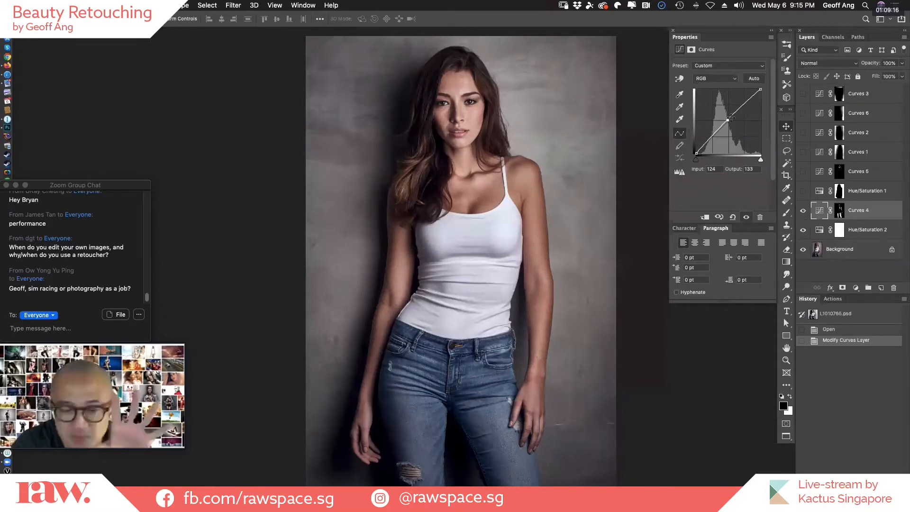
{"action": "left_click_drag", "start_coordinate": [731, 118], "coordinate": [724, 117]}
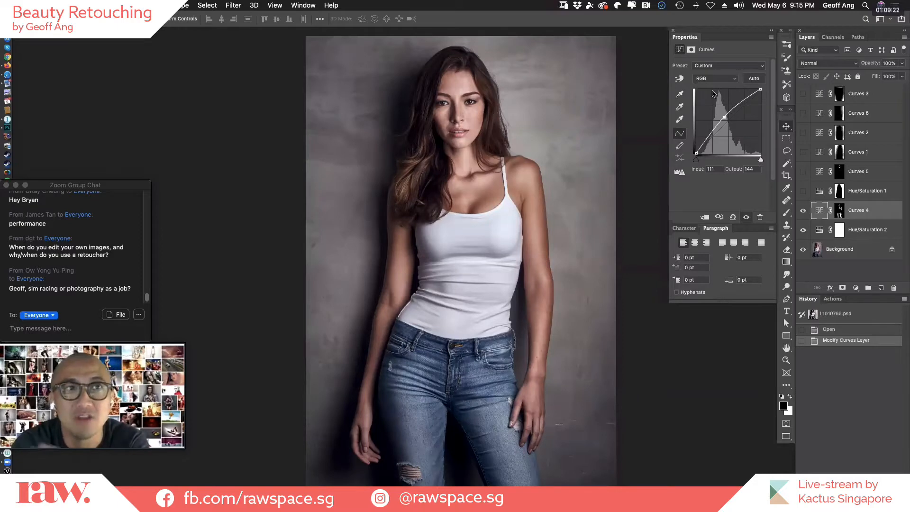
{"action": "left_click_drag", "start_coordinate": [724, 117], "coordinate": [729, 116]}
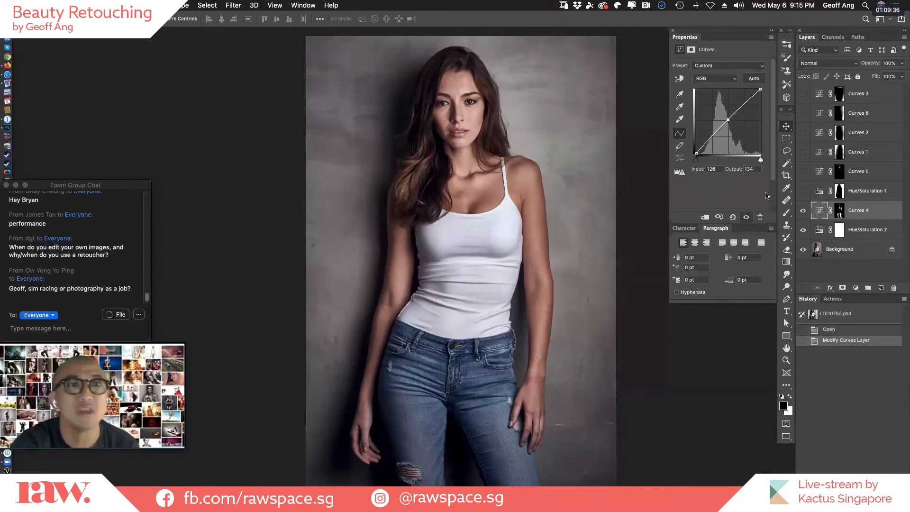
Show Hue/Saturation 1, check its layer mask as an overlay and compare the portrait with and without the layer.
{"action": "left_click", "coordinate": [803, 191]}
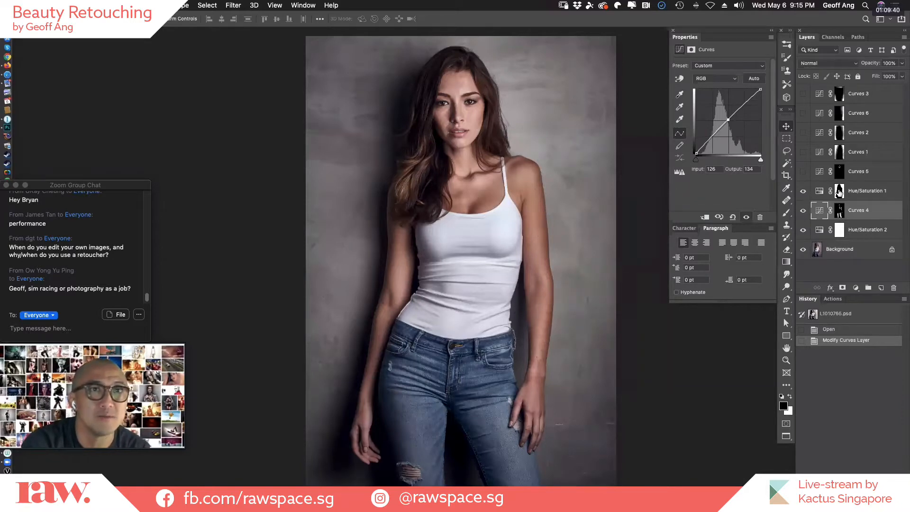
{"action": "left_click", "coordinate": [839, 191]}
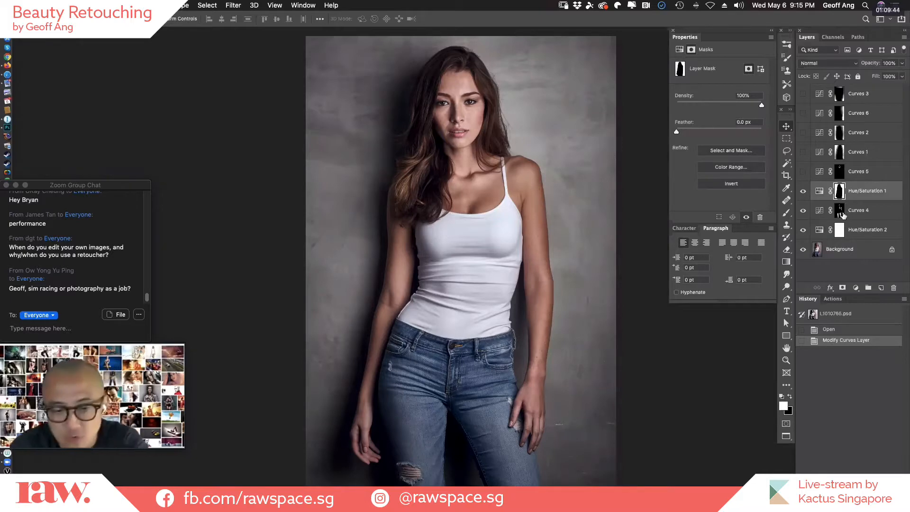
{"action": "key", "text": "backslash"}
{"action": "key", "text": "backslash"}
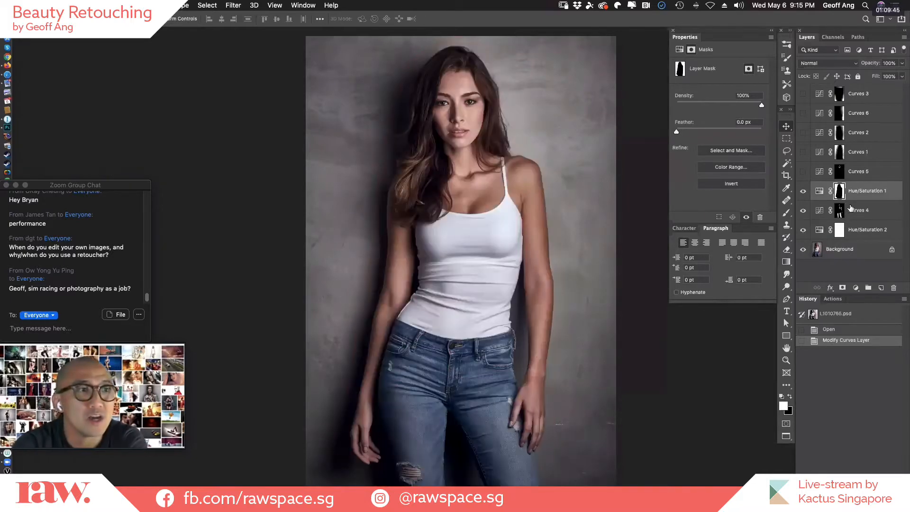
{"action": "left_click", "coordinate": [803, 192]}
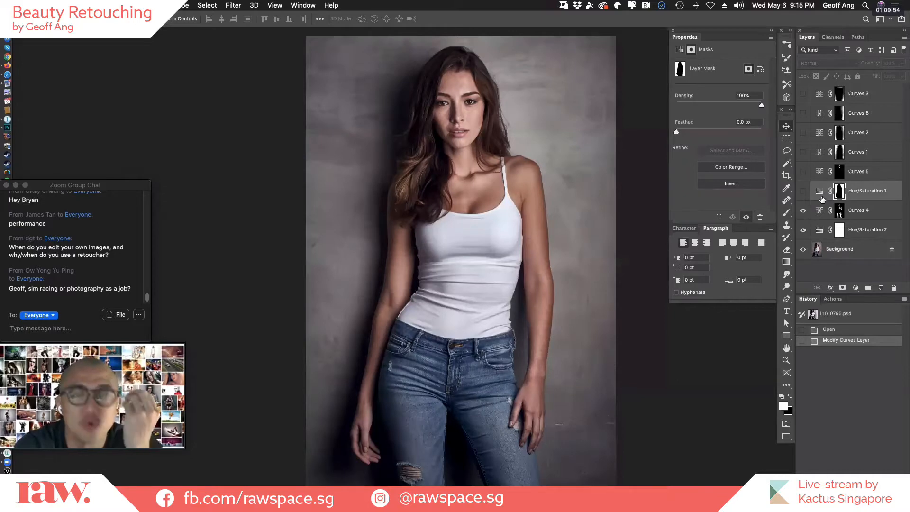
{"action": "left_click", "coordinate": [803, 191]}
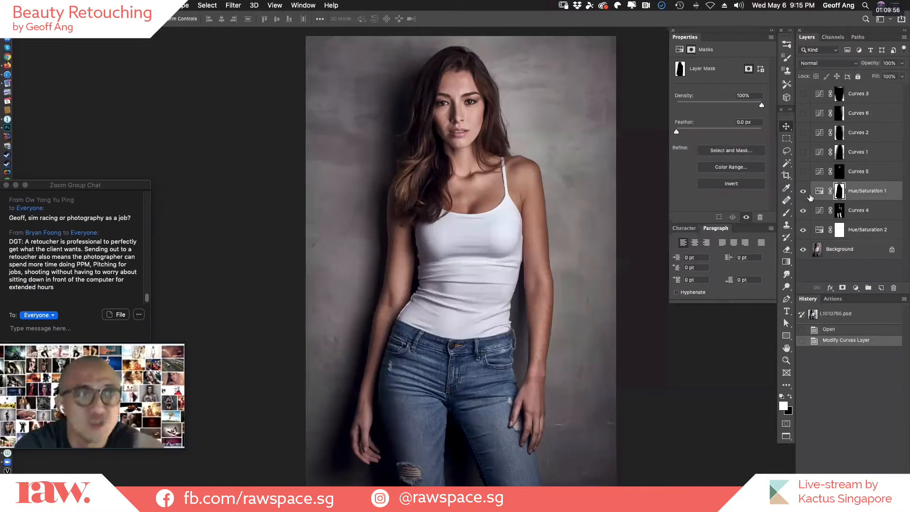
Show Curves 5 and inspect its layer mask as a red overlay around the model's face.
{"action": "left_click", "coordinate": [803, 172]}
{"action": "left_click", "coordinate": [803, 171]}
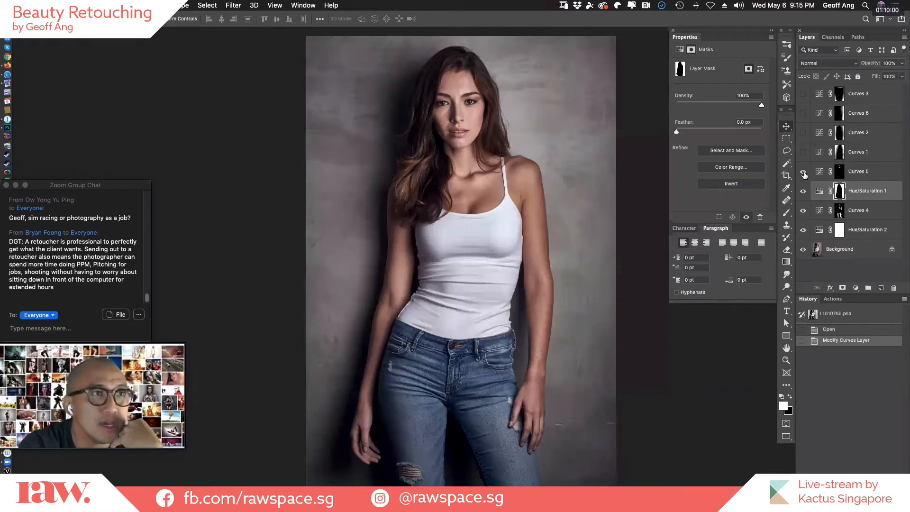
{"action": "left_click", "coordinate": [803, 173]}
{"action": "left_click", "coordinate": [838, 173]}
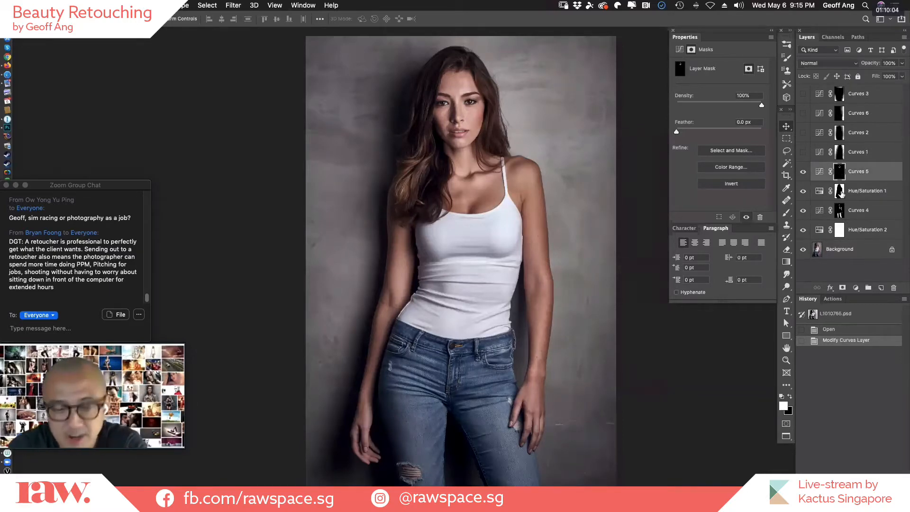
{"action": "key", "text": "backslash"}
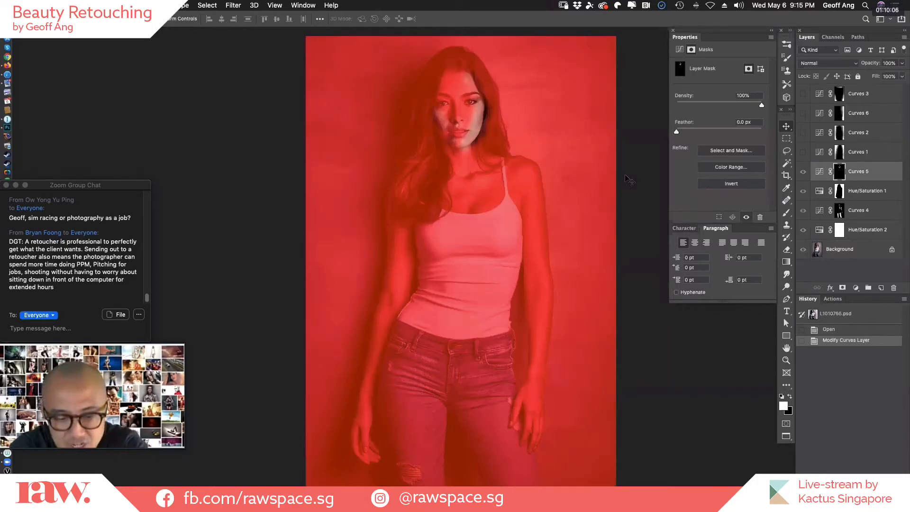
{"action": "key", "text": "super+plus"}
{"action": "key", "text": "super+plus"}
{"action": "key", "text": "super+plus"}
{"action": "left_click_drag", "start_coordinate": [498, 125], "coordinate": [477, 337]}
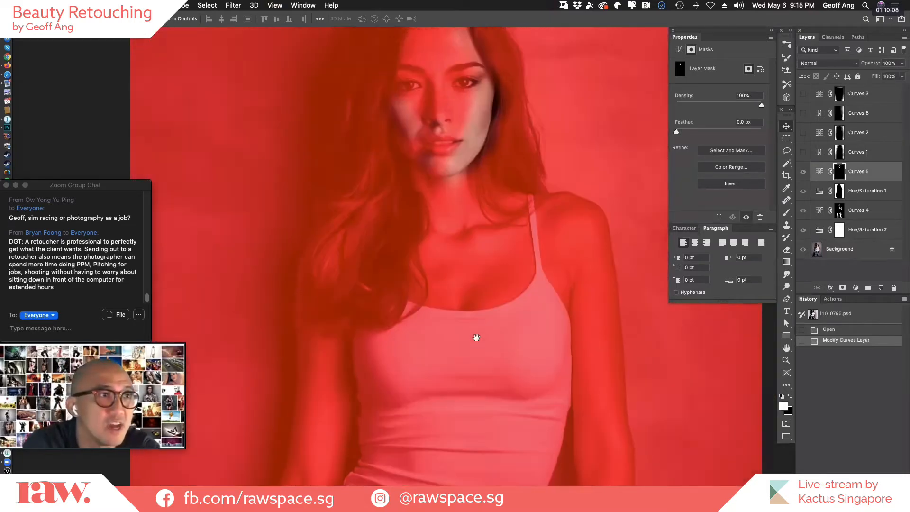
{"action": "key", "text": "super+0"}
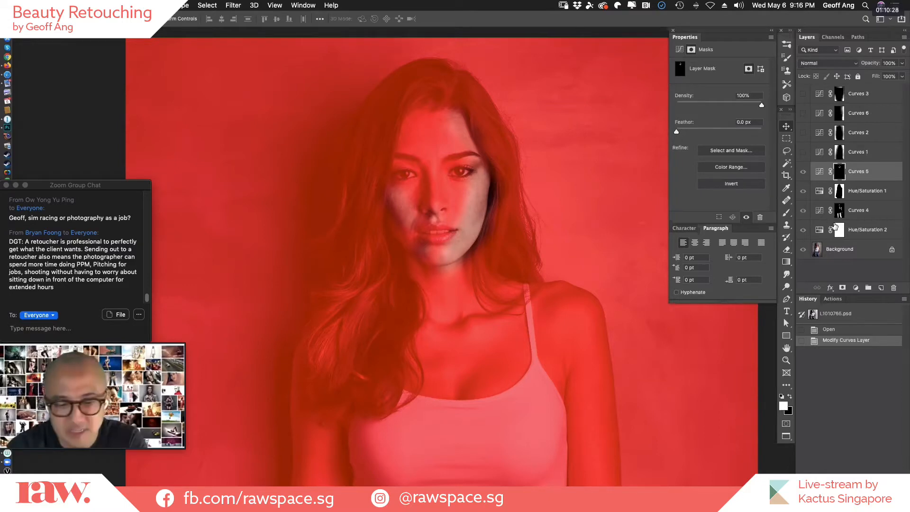
Remove the mask overlay and compare the face with and without Curves 5 several times.
{"action": "key", "text": "backslash"}
{"action": "left_click", "coordinate": [803, 173]}
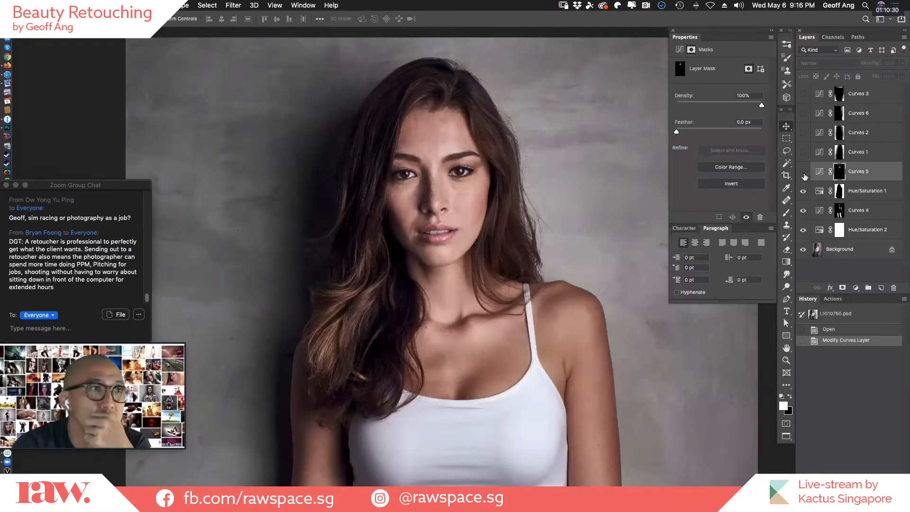
{"action": "left_click", "coordinate": [803, 173]}
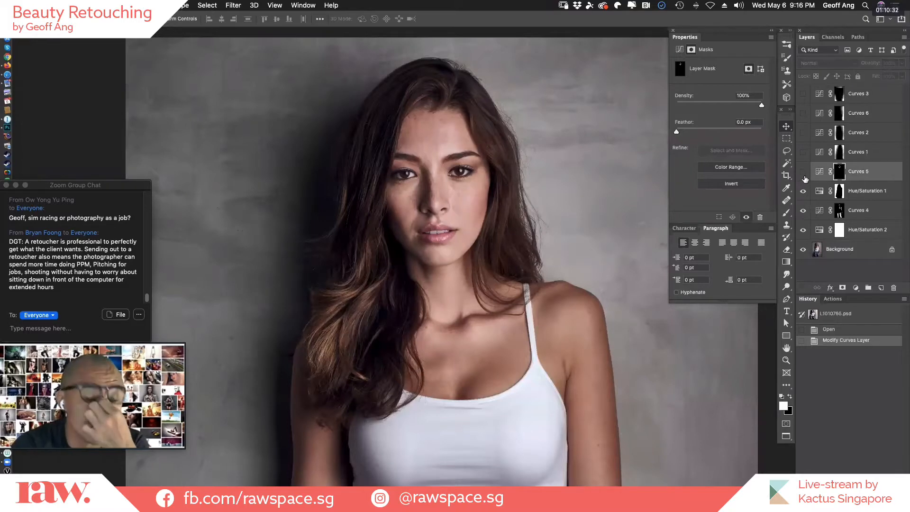
{"action": "left_click", "coordinate": [804, 174]}
{"action": "left_click", "coordinate": [804, 175]}
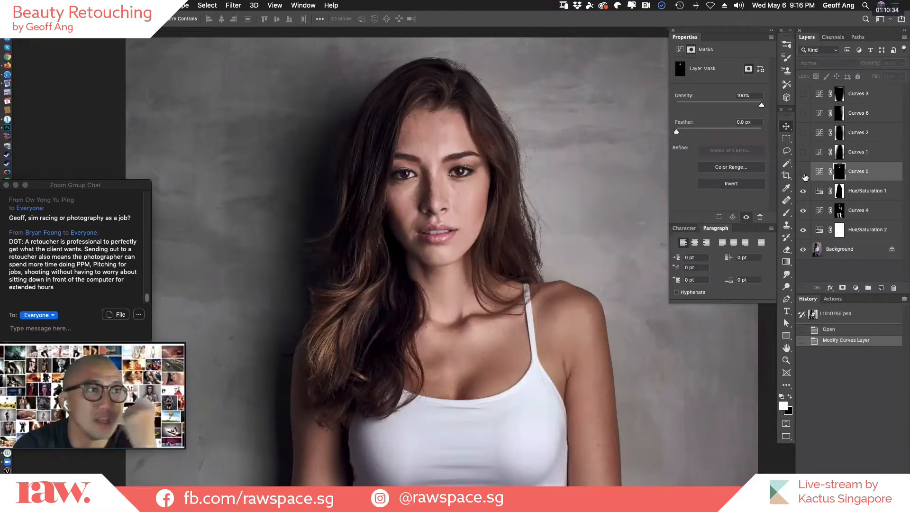
{"action": "left_click", "coordinate": [803, 174]}
{"action": "left_click", "coordinate": [803, 174]}
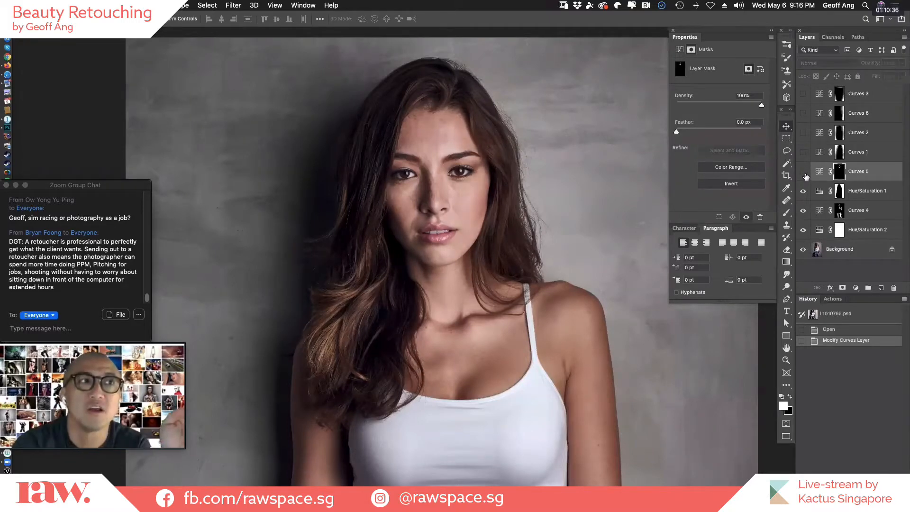
Show Curves 5 and Curves 1, and compare the full portrait with and without Curves 1.
{"action": "left_click", "coordinate": [804, 175]}
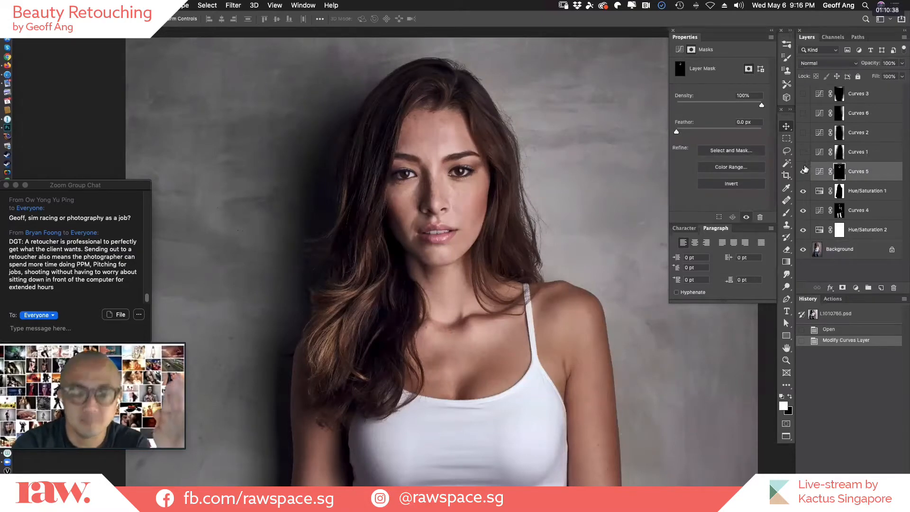
{"action": "key", "text": "super+minus"}
{"action": "left_click", "coordinate": [804, 154]}
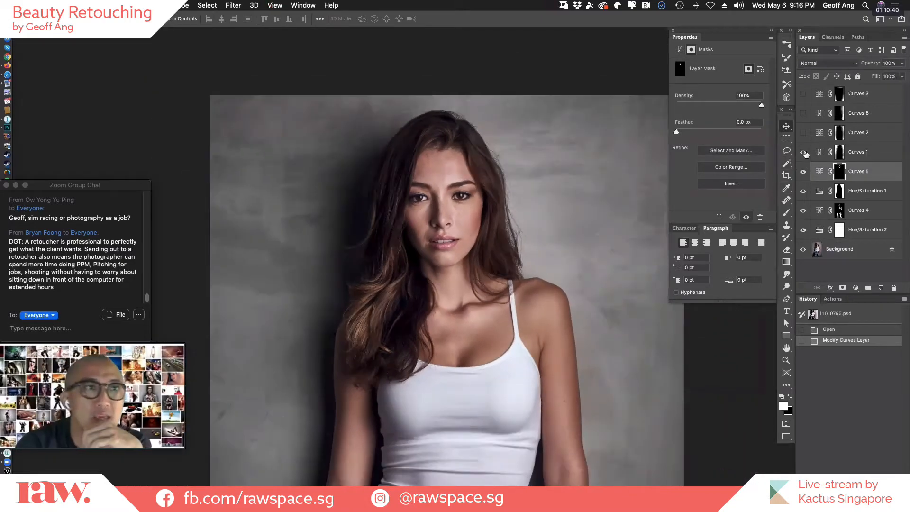
{"action": "key", "text": "super+minus"}
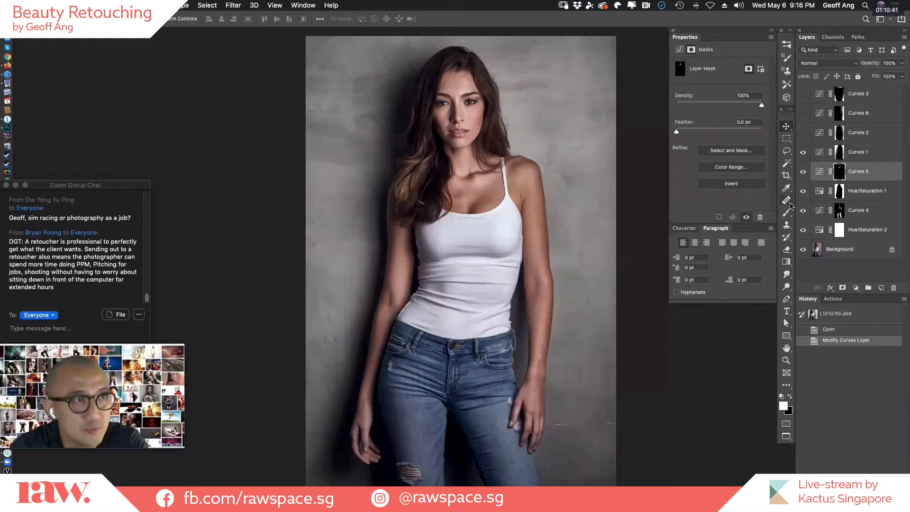
{"action": "left_click", "coordinate": [803, 153]}
{"action": "left_click", "coordinate": [803, 152]}
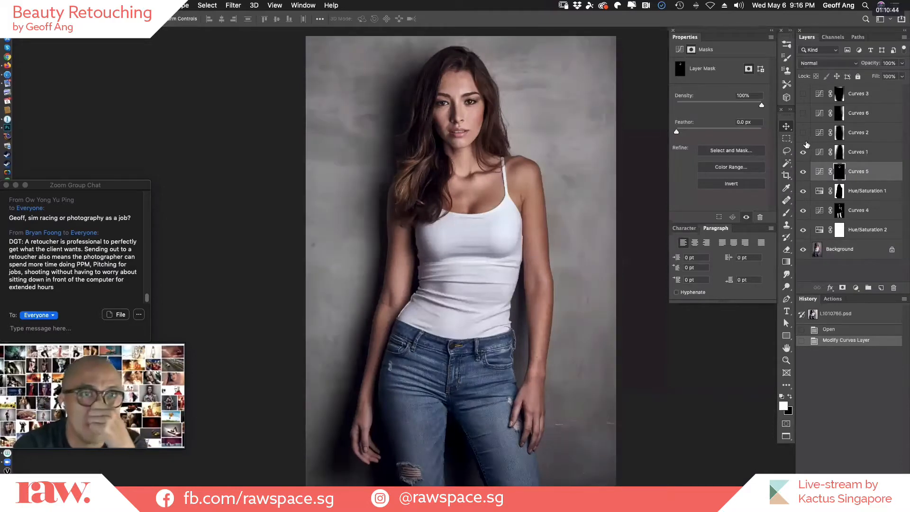
Show Curves 2, Curves 6 and Curves 3, and compare the background with and without the four upper Curves layers.
{"action": "left_click", "coordinate": [803, 134]}
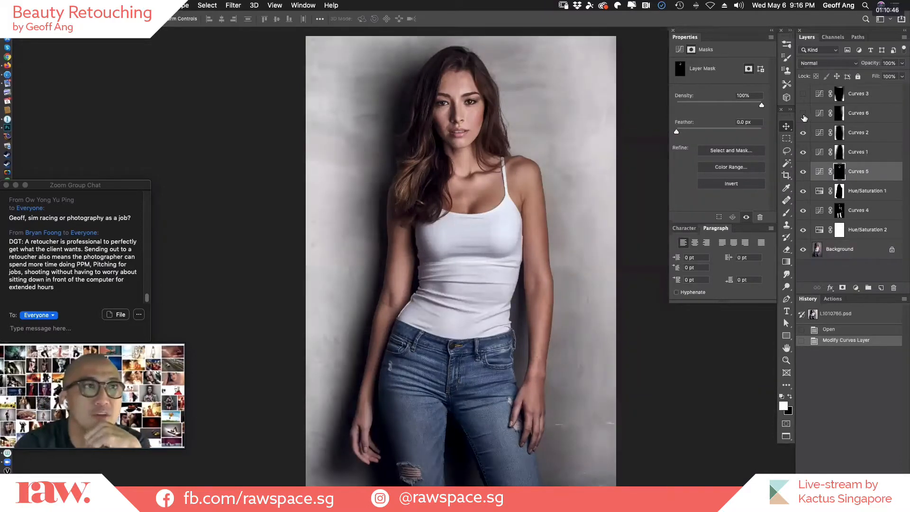
{"action": "left_click", "coordinate": [803, 114]}
{"action": "left_click", "coordinate": [803, 95]}
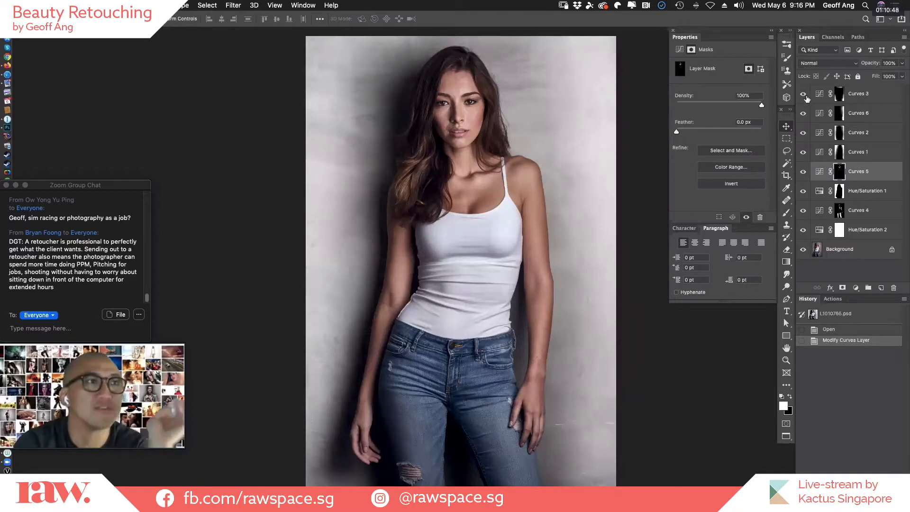
{"action": "left_click_drag", "start_coordinate": [803, 152], "coordinate": [804, 95]}
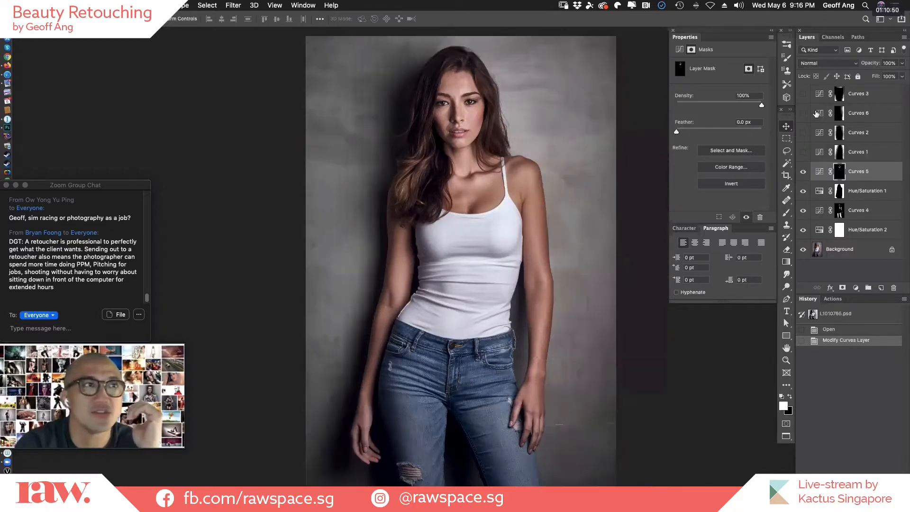
{"action": "left_click_drag", "start_coordinate": [803, 152], "coordinate": [803, 93]}
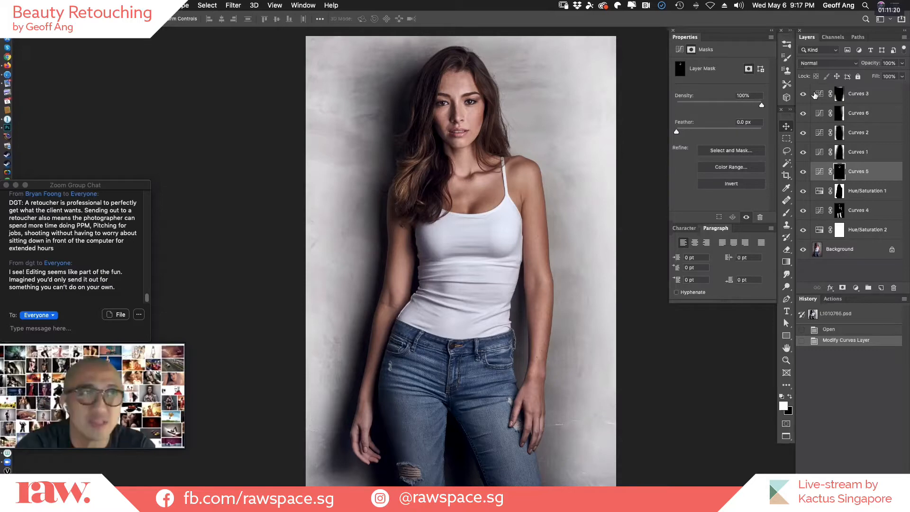
Close L1010765.psd without saving the changes and reveal the desktop files.
{"action": "key", "text": "super+w"}
{"action": "left_click", "coordinate": [429, 176]}
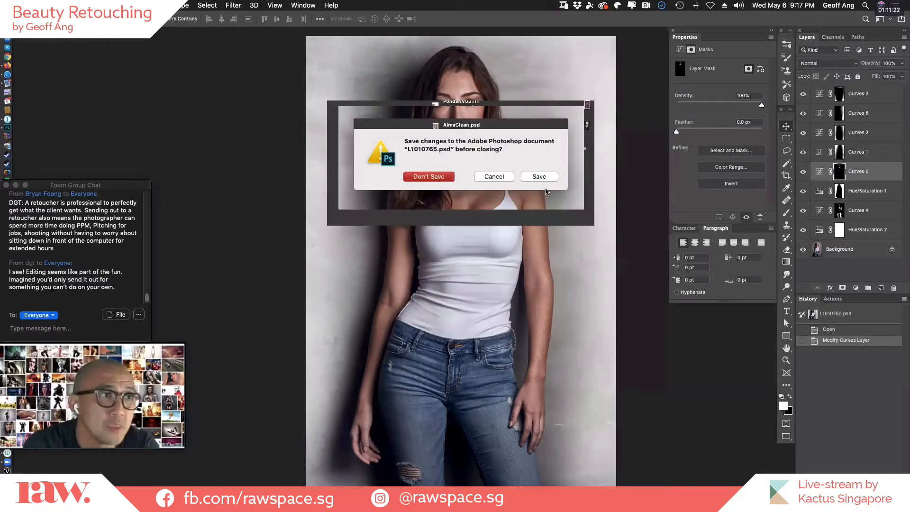
{"action": "key", "text": "super+h"}
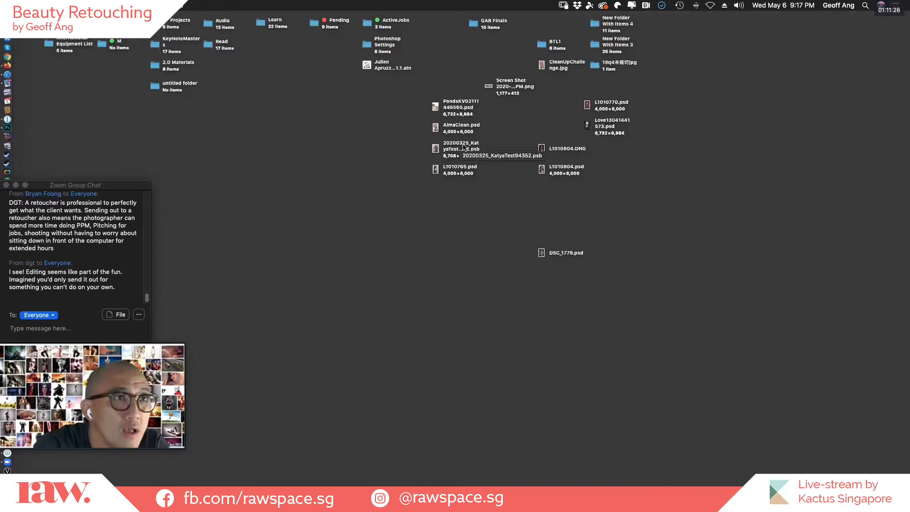
Open L1010770.psd for a full-screen look at the headdress portrait, and close it again.
{"action": "double_click", "coordinate": [618, 103]}
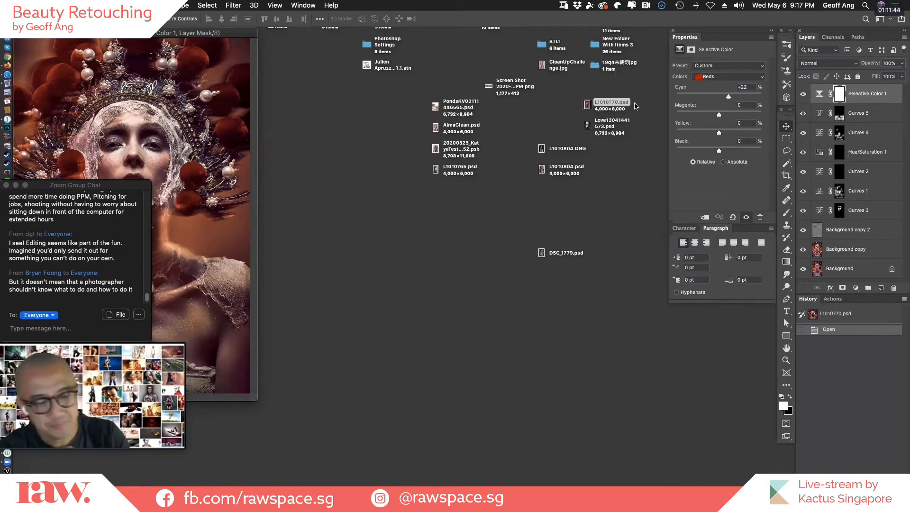
{"action": "key", "text": "f"}
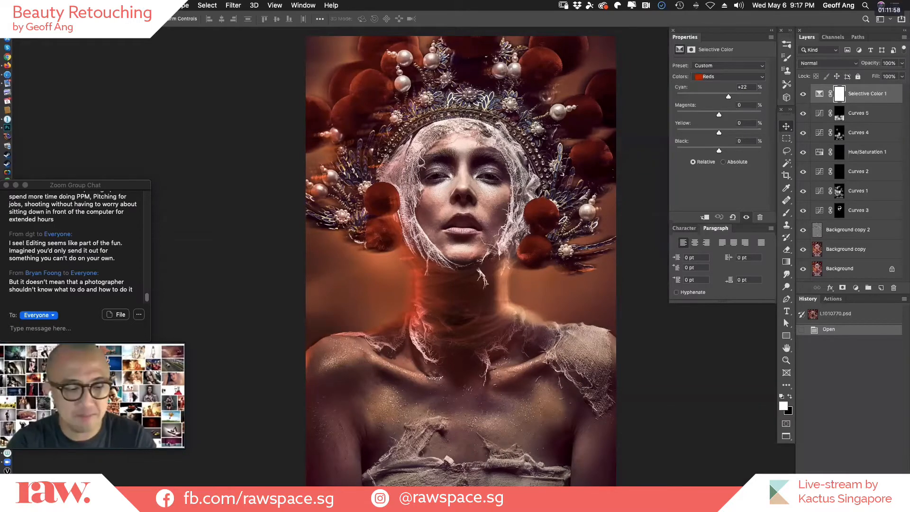
{"action": "key", "text": "f"}
{"action": "key", "text": "f"}
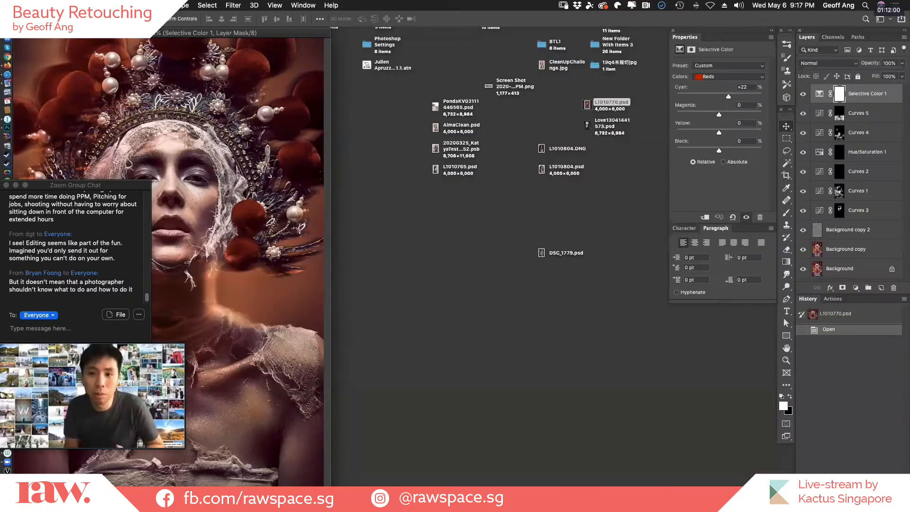
{"action": "key", "text": "super+w"}
{"action": "left_click", "coordinate": [588, 192]}
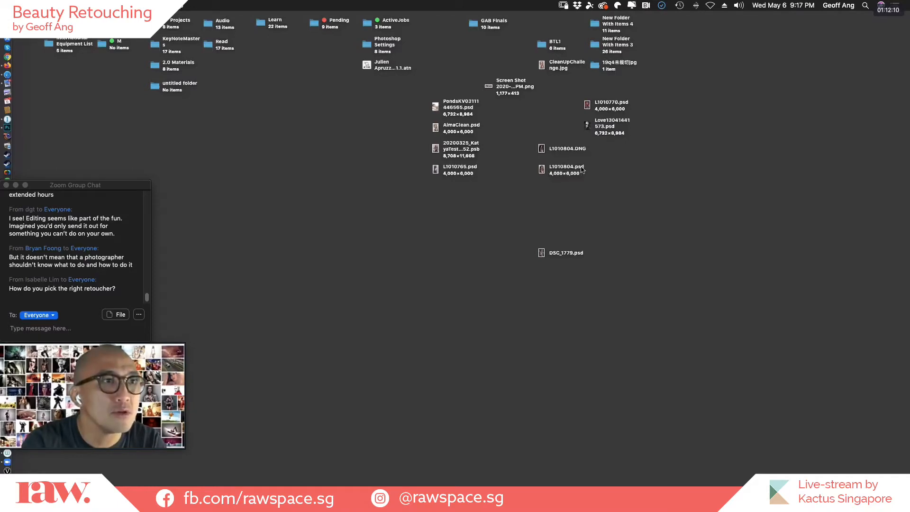
Open L1010804.psd and hide its adjustment layers except Hue/Saturation 1.
{"action": "double_click", "coordinate": [581, 168]}
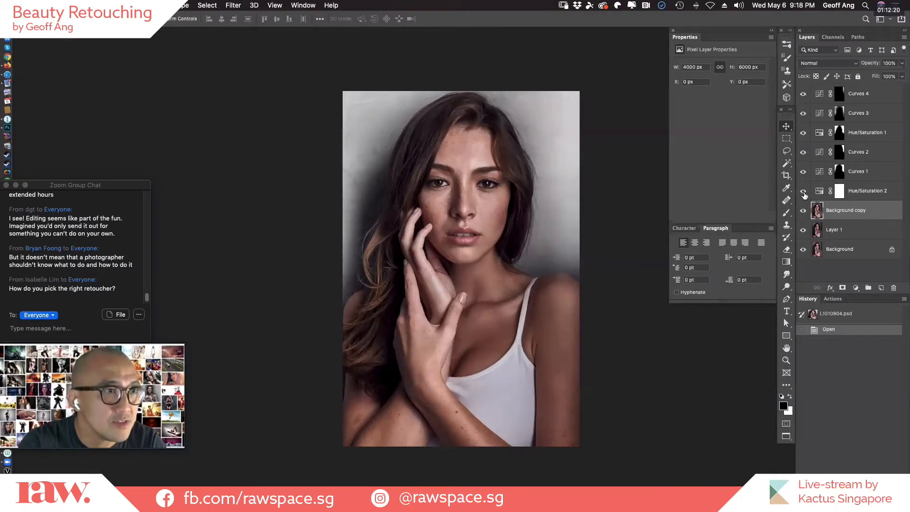
{"action": "left_click_drag", "start_coordinate": [803, 192], "coordinate": [805, 90]}
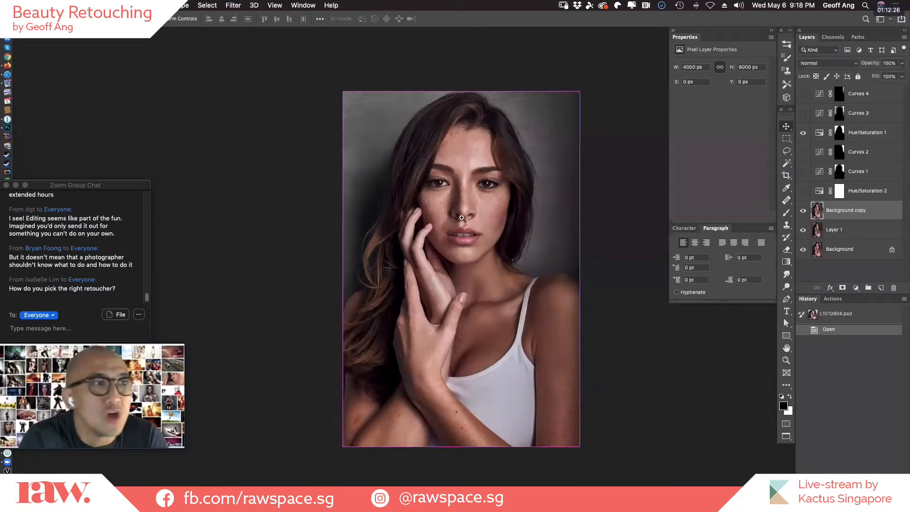
Add a Curves adjustment layer above Background copy and brighten the midtones with a point at input 114, output 135.
{"action": "left_click", "coordinate": [462, 218], "text": "super"}
{"action": "left_click", "coordinate": [485, 216], "text": "super"}
{"action": "scroll", "coordinate": [510, 253], "scroll_direction": "up", "scroll_amount": 5}
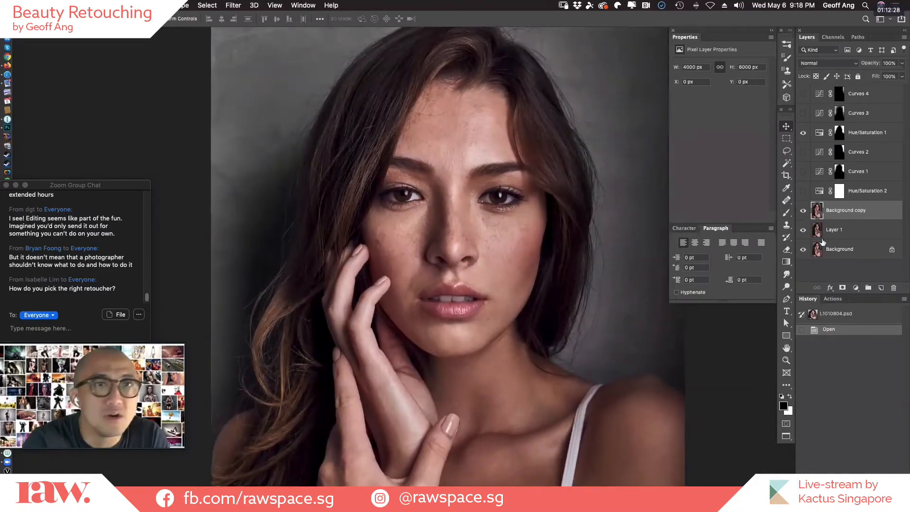
{"action": "left_click", "coordinate": [855, 288]}
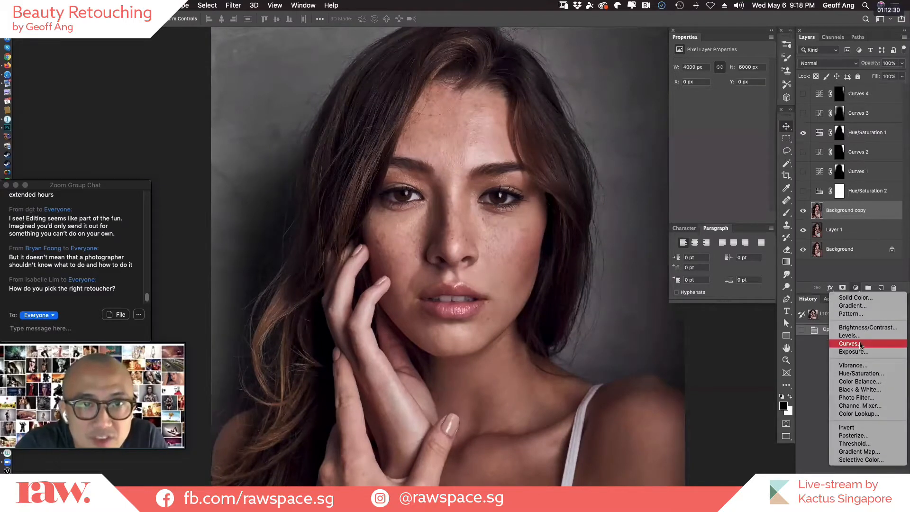
{"action": "left_click", "coordinate": [844, 344]}
{"action": "left_click_drag", "start_coordinate": [727, 123], "coordinate": [722, 118]}
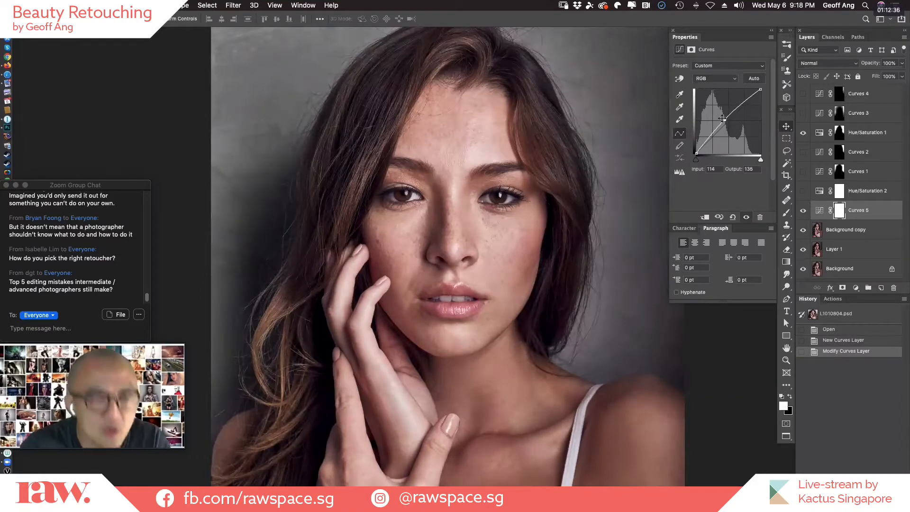
Merge the new Curves layer into Background copy, and merge Background copy and Layer 1 with the Background.
{"action": "key", "text": "super+e"}
{"action": "key", "text": "super+0"}
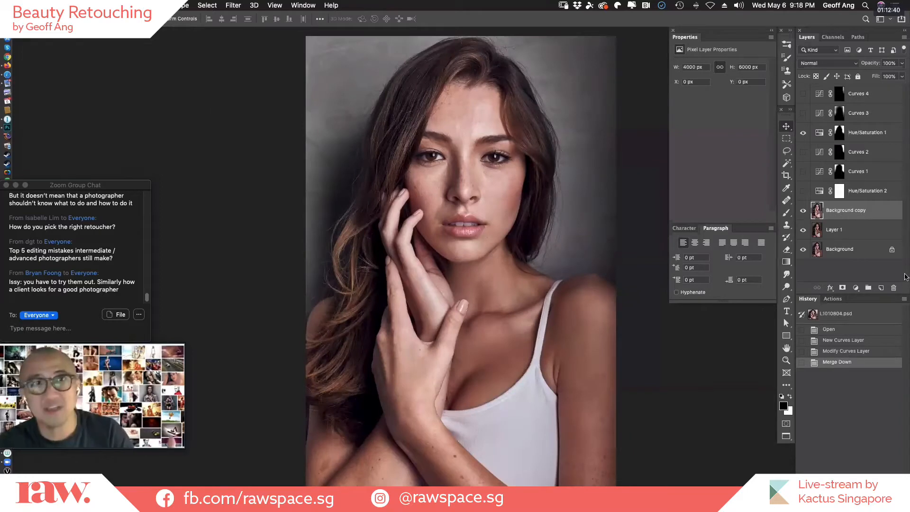
{"action": "left_click", "coordinate": [858, 255], "text": "shift"}
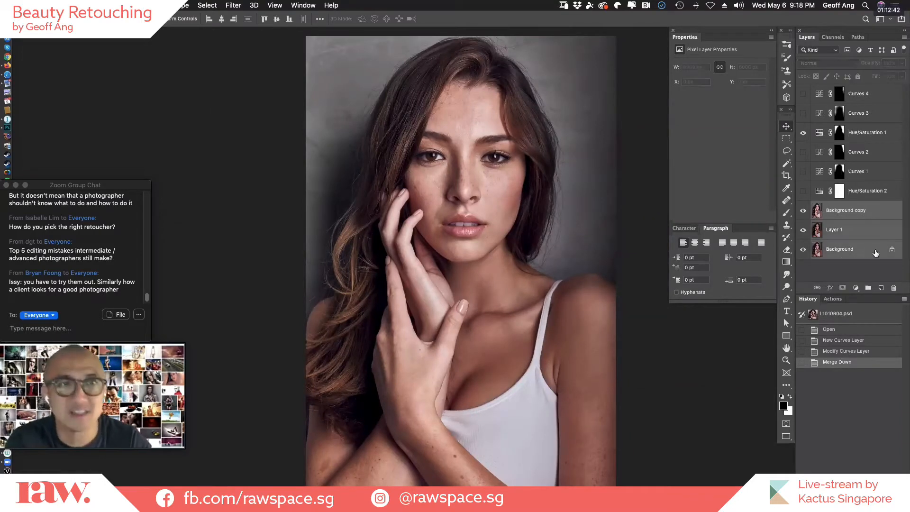
{"action": "key", "text": "super+e"}
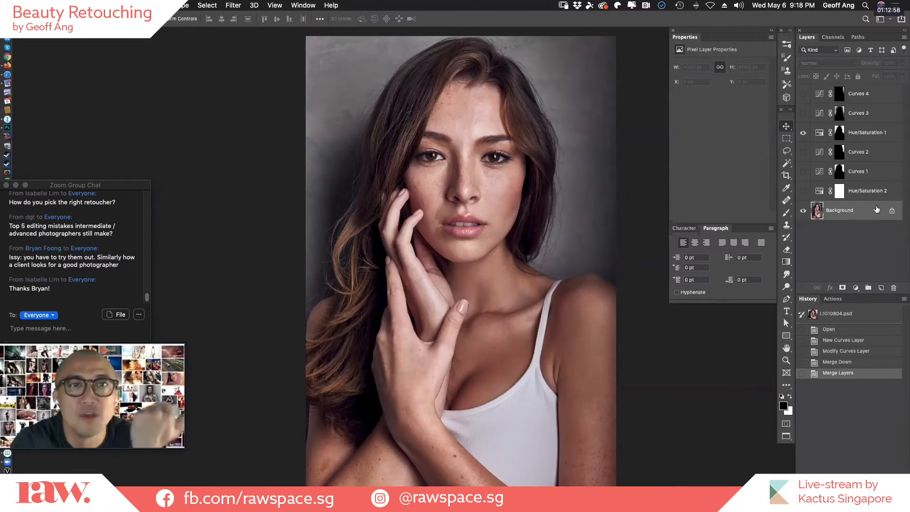
Add a Curves adjustment layer above the Background and darken the image with a point at input 169, output 121.
{"action": "left_click", "coordinate": [856, 288]}
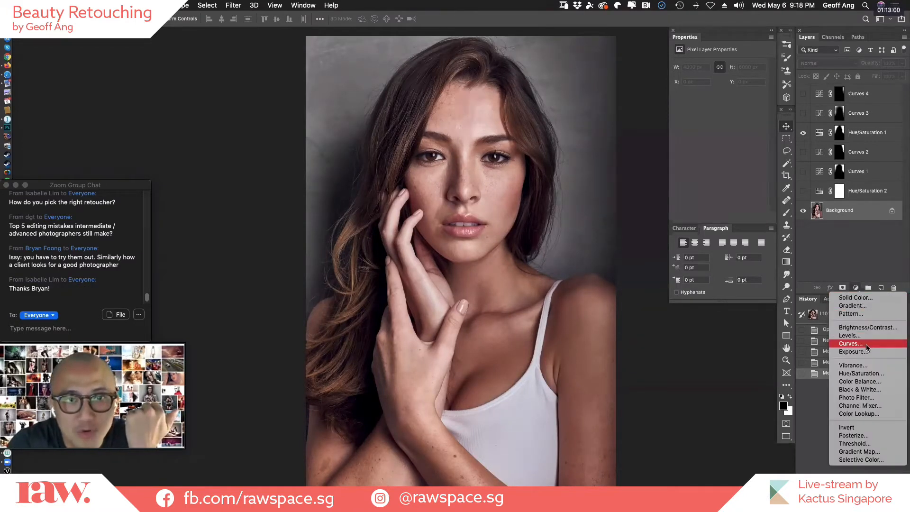
{"action": "left_click", "coordinate": [887, 341]}
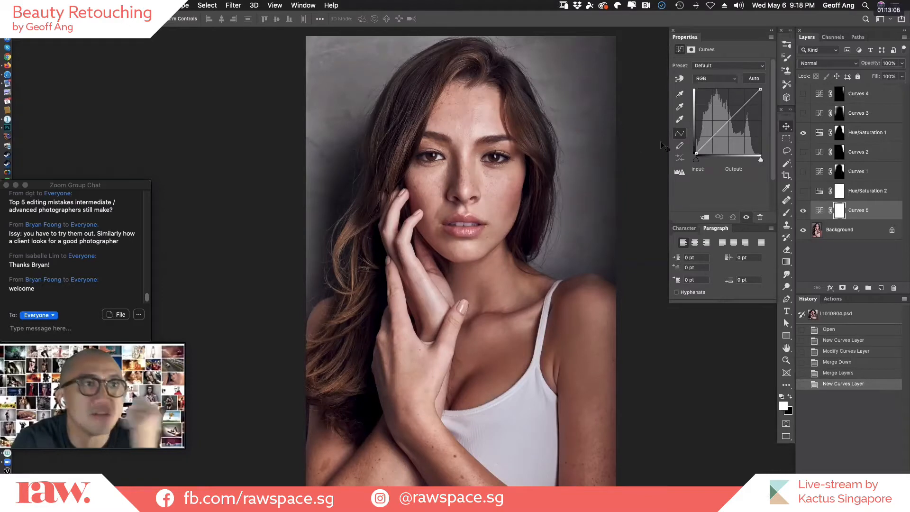
{"action": "left_click_drag", "start_coordinate": [730, 120], "coordinate": [738, 123]}
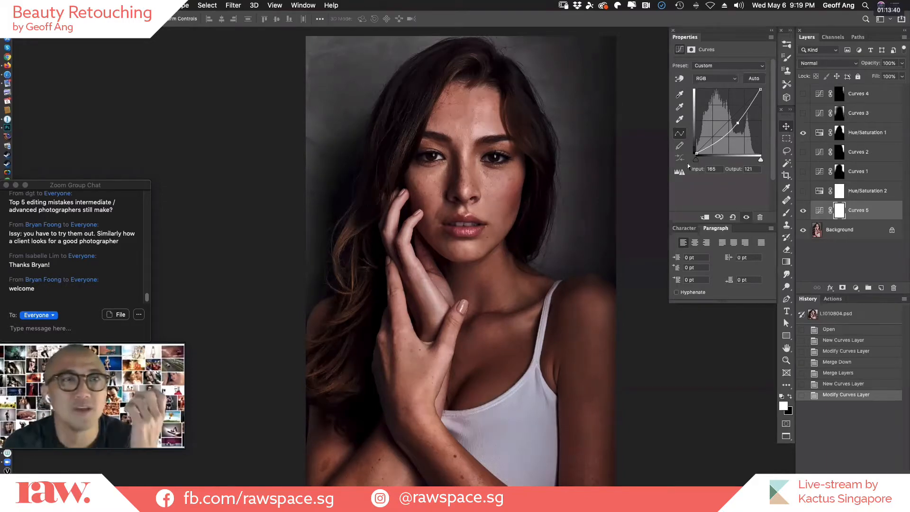
{"action": "left_click_drag", "start_coordinate": [738, 122], "coordinate": [738, 122]}
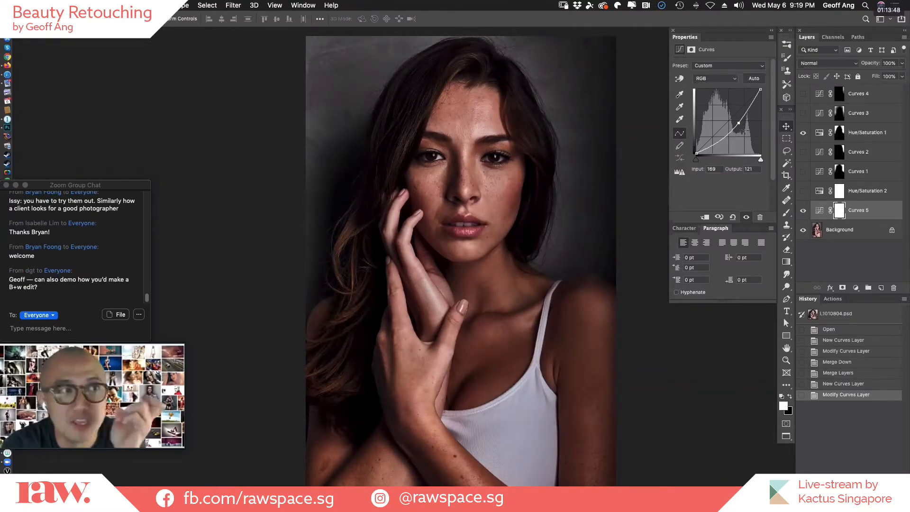
Invert the darkening Curves layer's mask and paint the effect in with white over the raised hand and both sides of the face.
{"action": "key", "text": "super+i"}
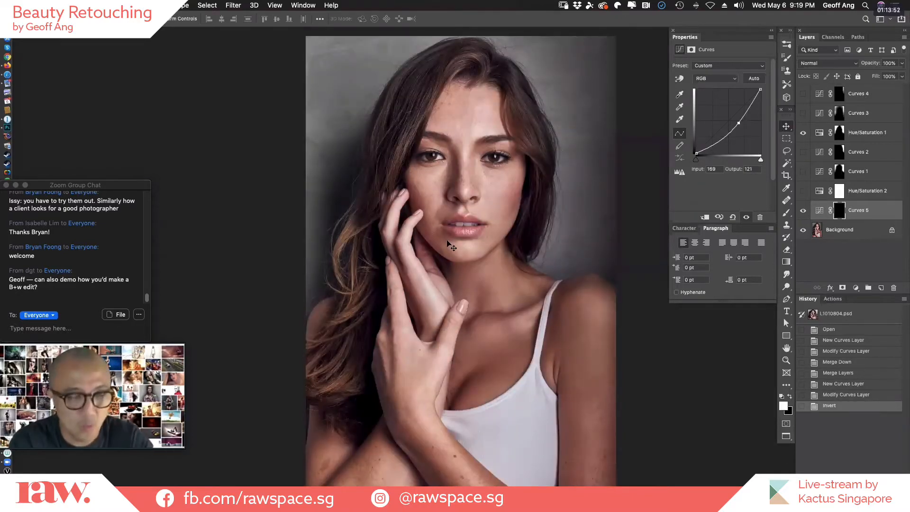
{"action": "key", "text": "b"}
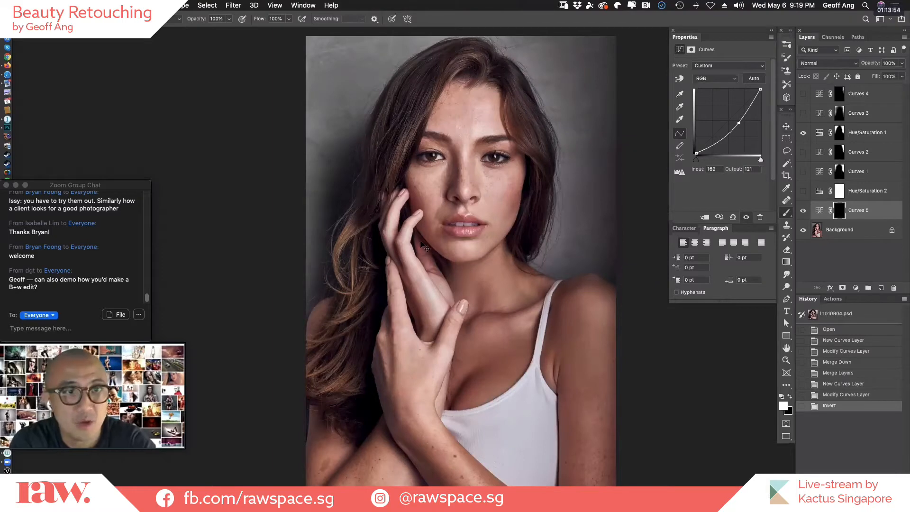
{"action": "mouse_move", "coordinate": [410, 205]}
{"action": "left_mouse_down"}
{"action": "mouse_move", "coordinate": [404, 247]}
{"action": "mouse_move", "coordinate": [455, 329]}
{"action": "left_mouse_up"}
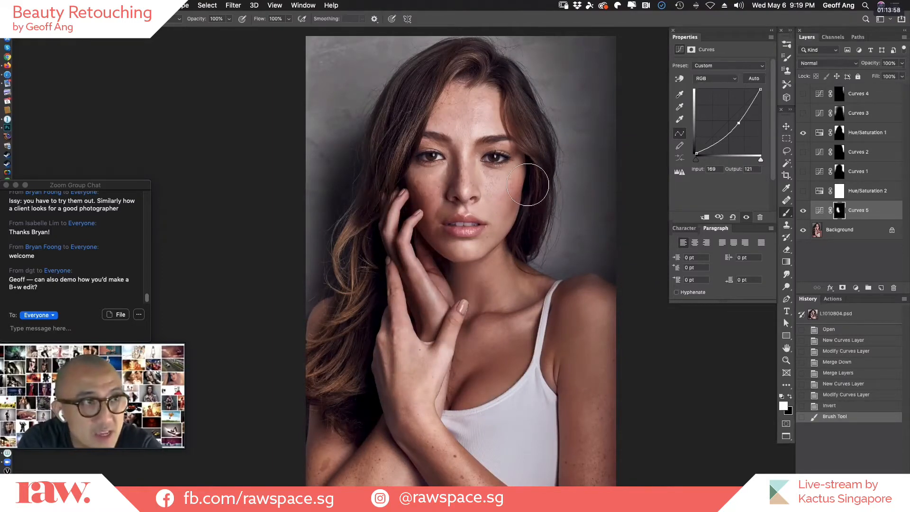
{"action": "mouse_move", "coordinate": [531, 180]}
{"action": "left_mouse_down"}
{"action": "mouse_move", "coordinate": [505, 230]}
{"action": "mouse_move", "coordinate": [474, 251]}
{"action": "left_mouse_up"}
{"action": "left_click", "coordinate": [523, 157]}
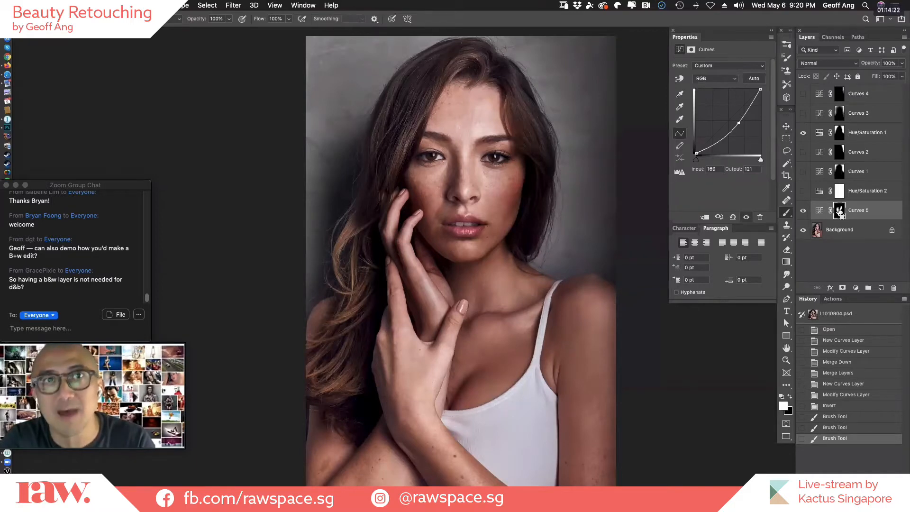
Load the Curves 5 mask as a selection for a new Hue/Saturation layer, set Saturation to -17 and compare with and without it.
{"action": "left_click", "coordinate": [840, 212], "text": "super"}
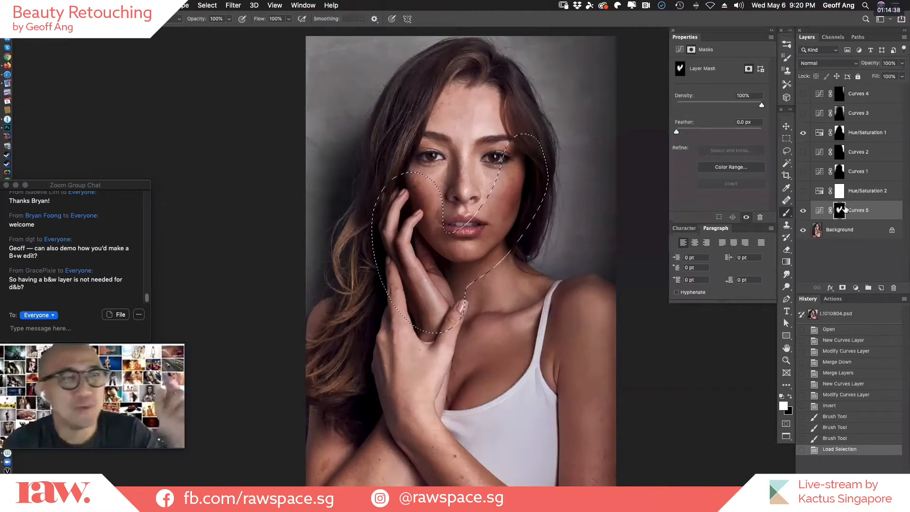
{"action": "left_click", "coordinate": [855, 288]}
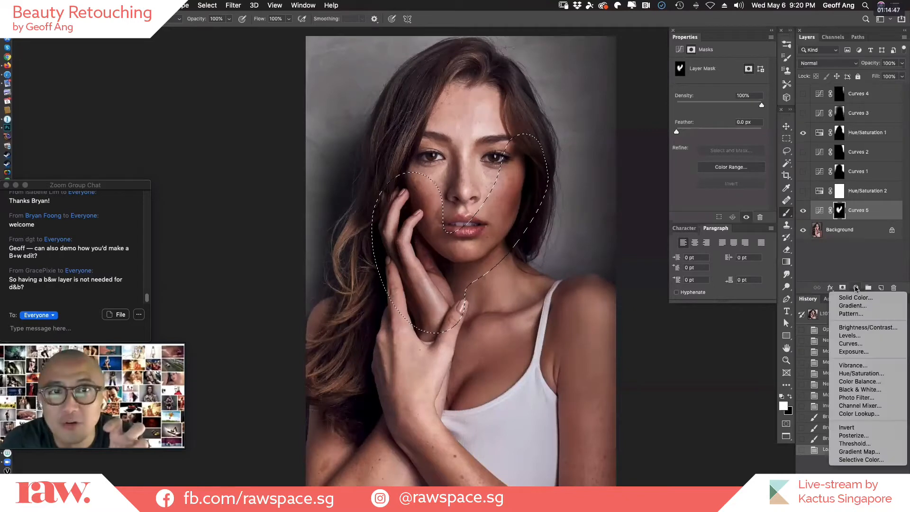
{"action": "left_click", "coordinate": [876, 376]}
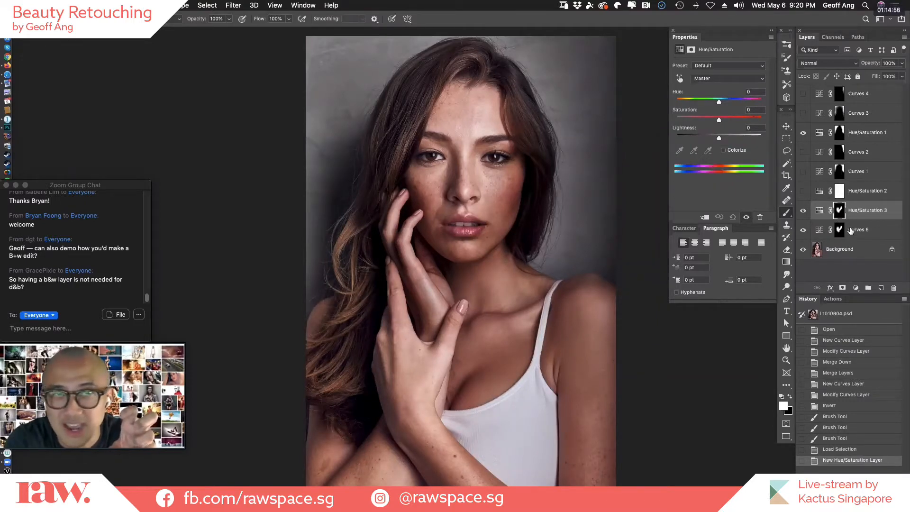
{"action": "left_click_drag", "start_coordinate": [719, 120], "coordinate": [712, 122]}
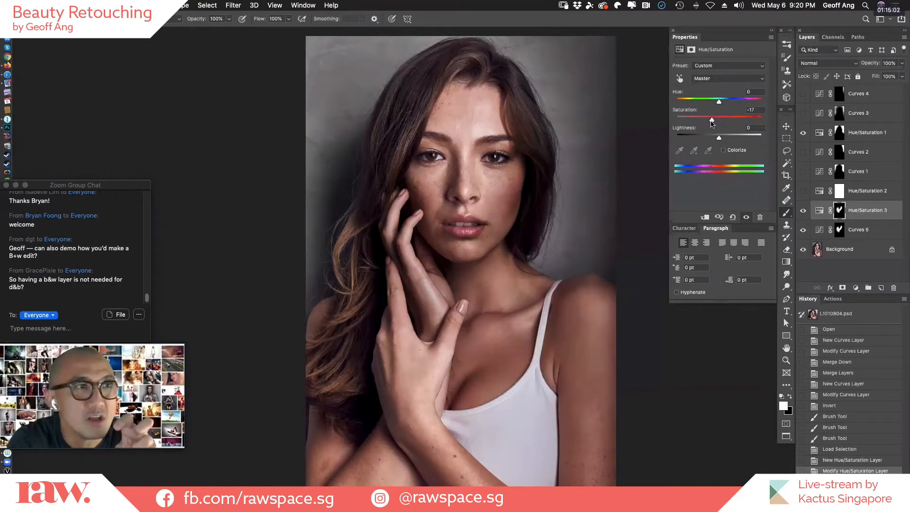
{"action": "left_click", "coordinate": [804, 212]}
{"action": "left_click", "coordinate": [804, 212]}
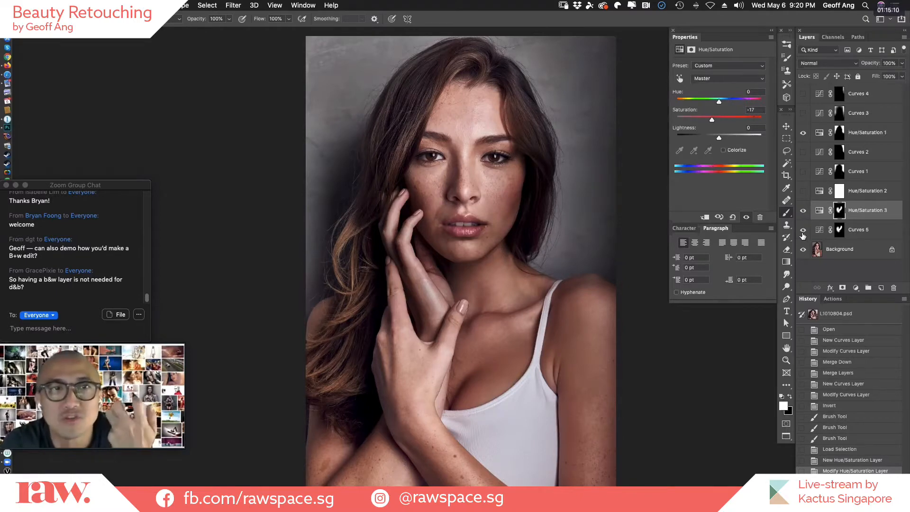
Compare the portrait with and without the desaturation from the Hue/Saturation 3 layer, leaving the layer visible.
{"action": "left_click", "coordinate": [803, 211]}
{"action": "left_click", "coordinate": [804, 211]}
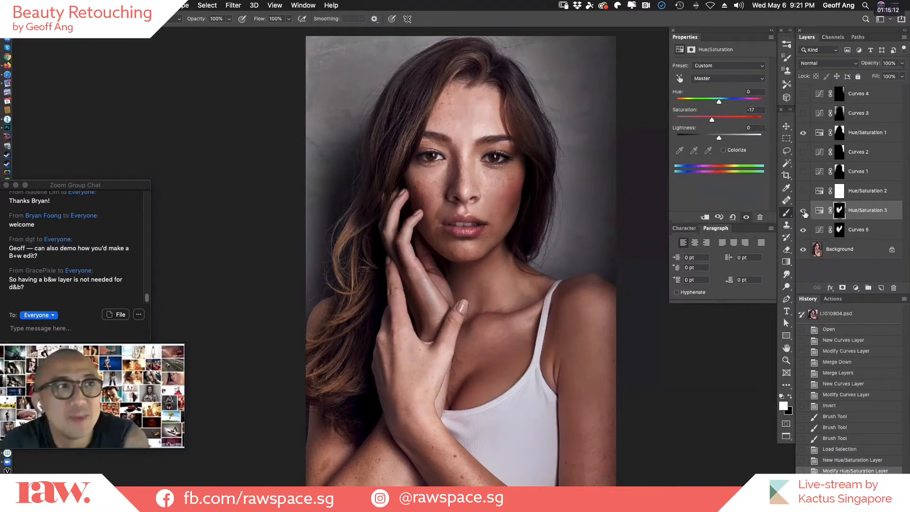
{"action": "left_click", "coordinate": [804, 215]}
{"action": "left_click", "coordinate": [805, 217]}
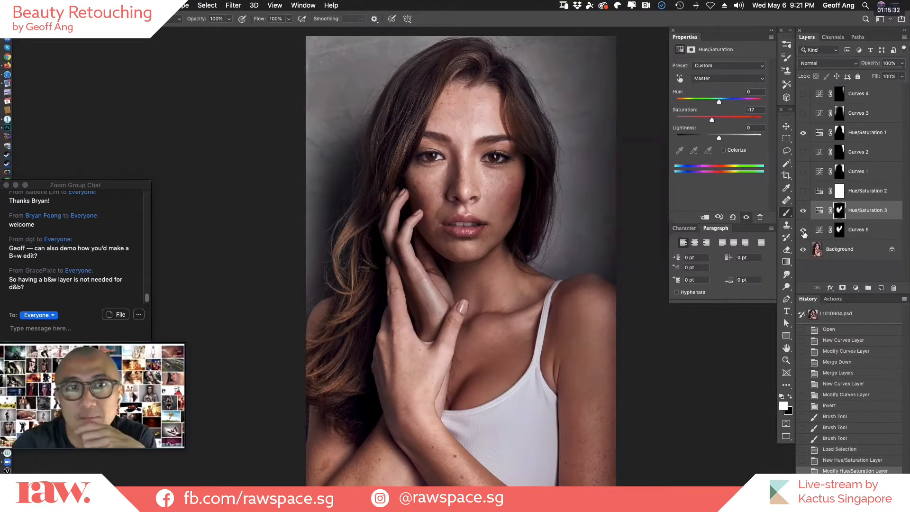
Compare the portrait without Curves 5 and Hue/Saturation 3, with Curves 5 alone, and with both layers visible.
{"action": "left_click", "coordinate": [803, 211]}
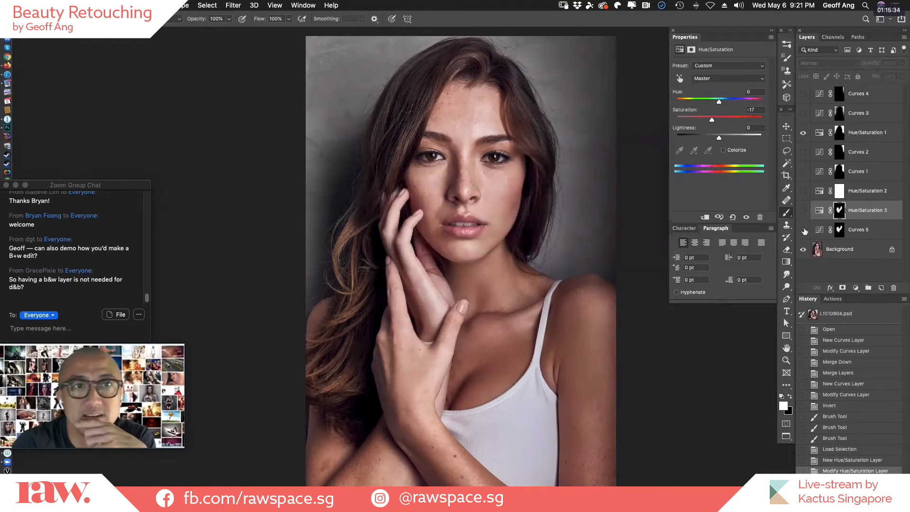
{"action": "left_click", "coordinate": [804, 230]}
{"action": "left_click", "coordinate": [805, 231]}
{"action": "left_click", "coordinate": [805, 230]}
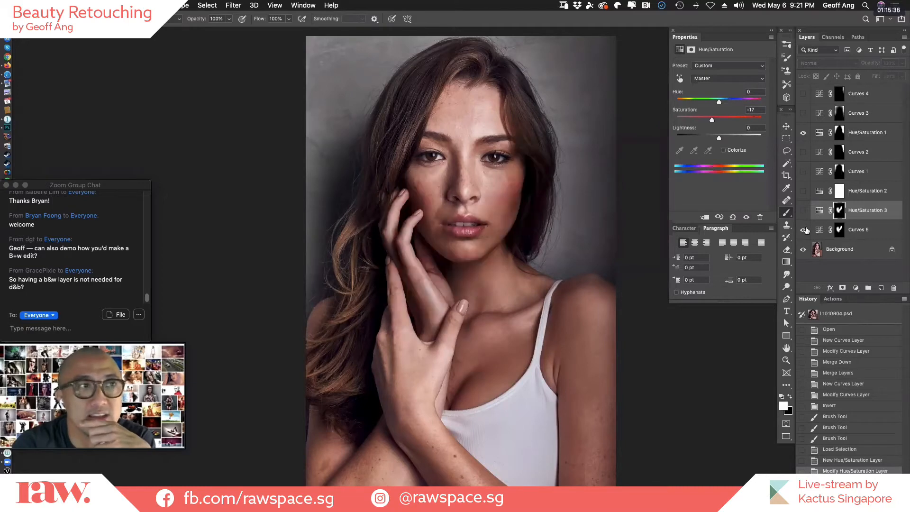
{"action": "left_click", "coordinate": [804, 212]}
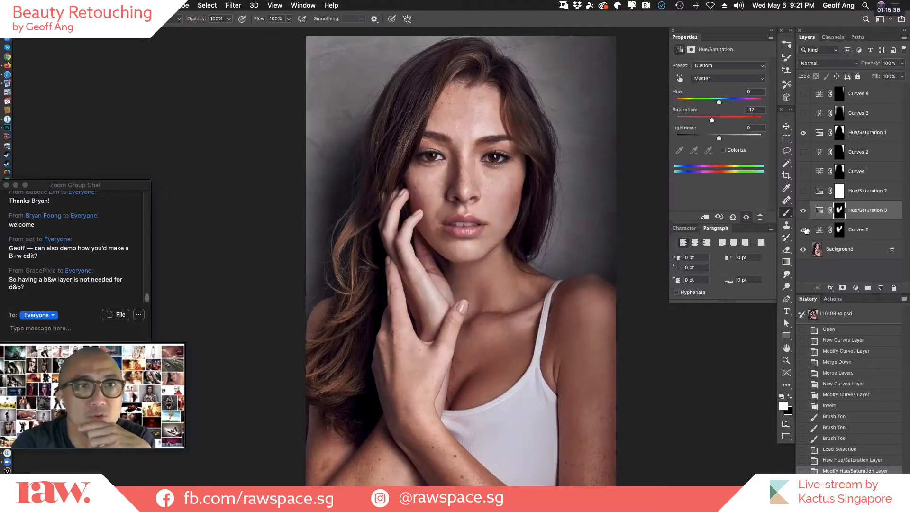
{"action": "left_click", "coordinate": [805, 230]}
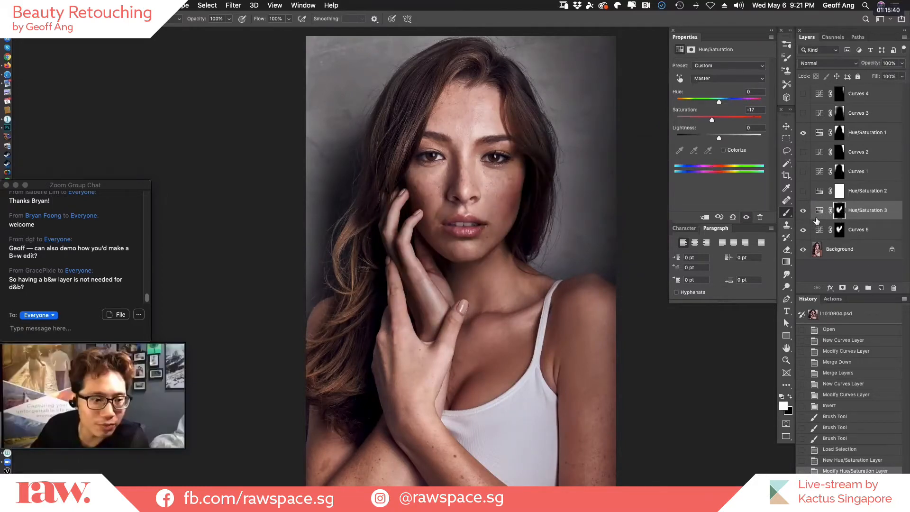
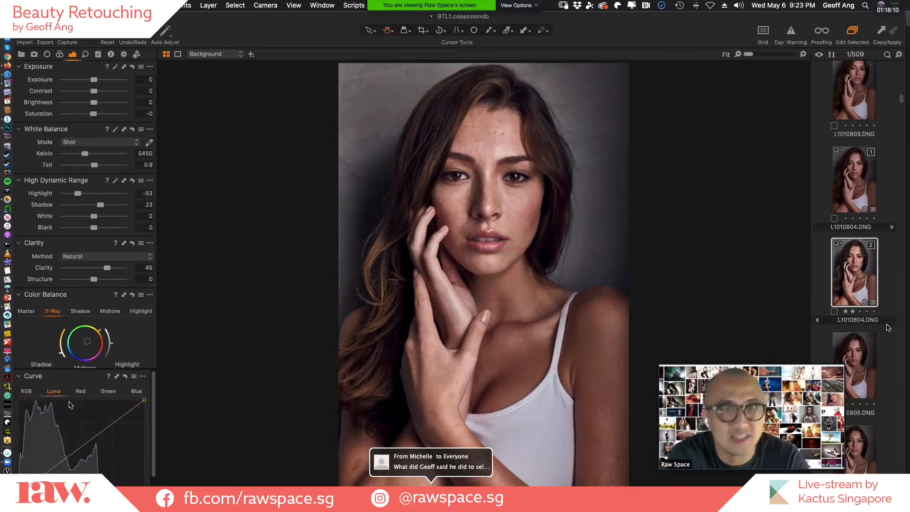
Try a midtone point on the RGB curve of the selected L1010804 portrait, then remove the point.
{"action": "left_click", "coordinate": [26, 391]}
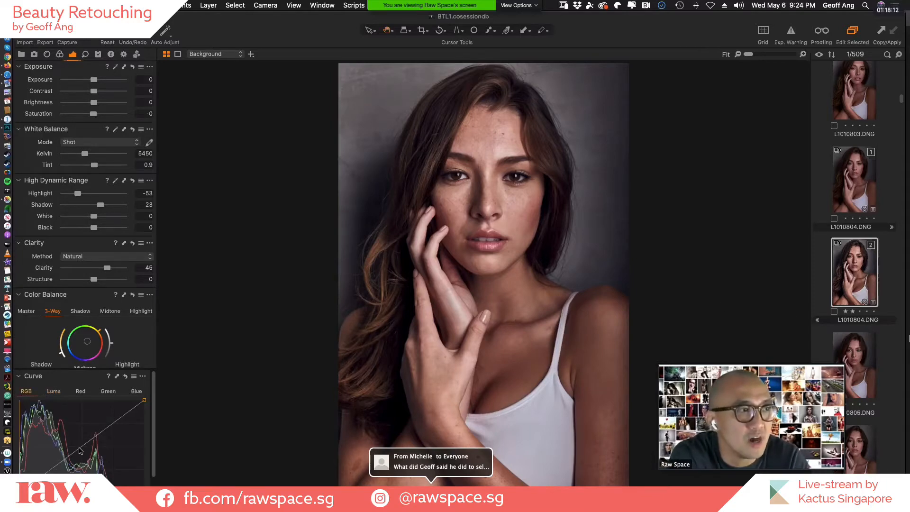
{"action": "mouse_move", "coordinate": [77, 451]}
{"action": "left_mouse_down"}
{"action": "mouse_move", "coordinate": [88, 459]}
{"action": "mouse_move", "coordinate": [78, 451]}
{"action": "left_mouse_up"}
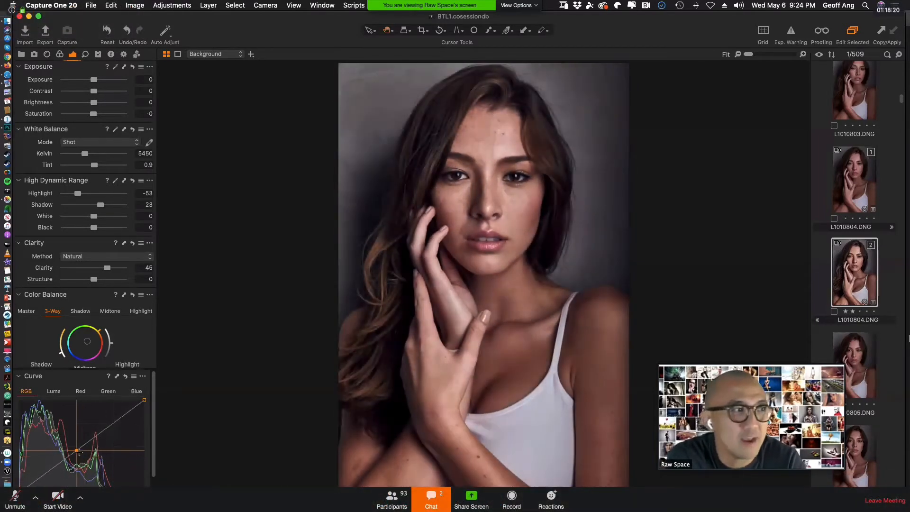
{"action": "key", "text": "Delete"}
Darken the portrait's midtones by pulling a point on the Luma curve slightly downward.
{"action": "left_click", "coordinate": [54, 391]}
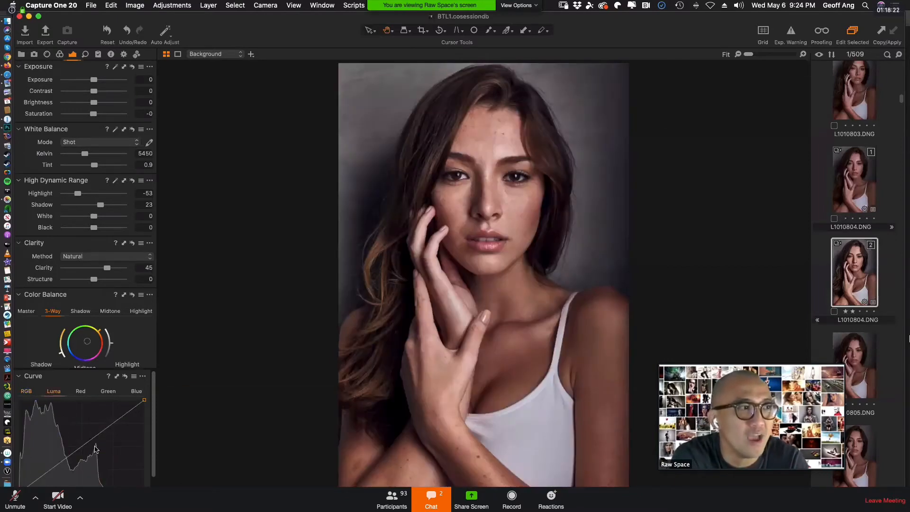
{"action": "mouse_move", "coordinate": [81, 451]}
{"action": "left_mouse_down"}
{"action": "mouse_move", "coordinate": [100, 447]}
{"action": "mouse_move", "coordinate": [86, 443]}
{"action": "left_mouse_up"}
{"action": "key", "text": "Delete"}
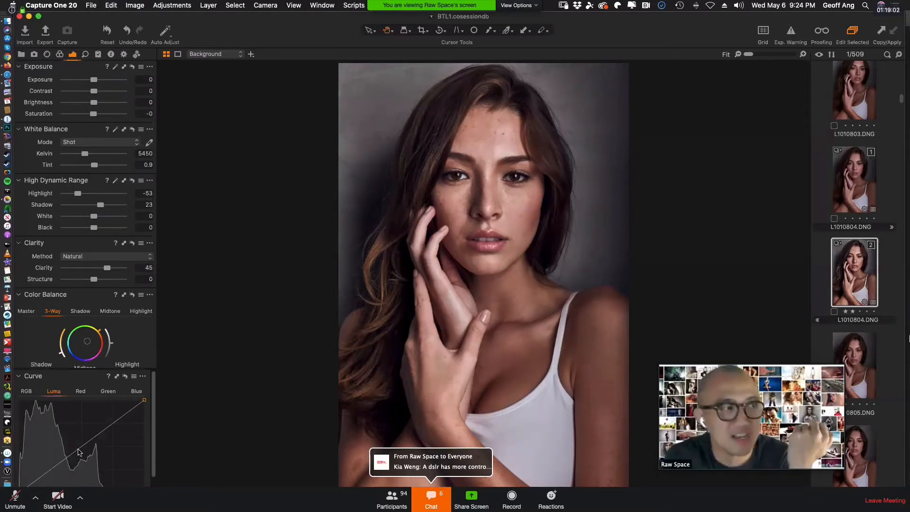
{"action": "left_click_drag", "start_coordinate": [80, 445], "coordinate": [87, 451]}
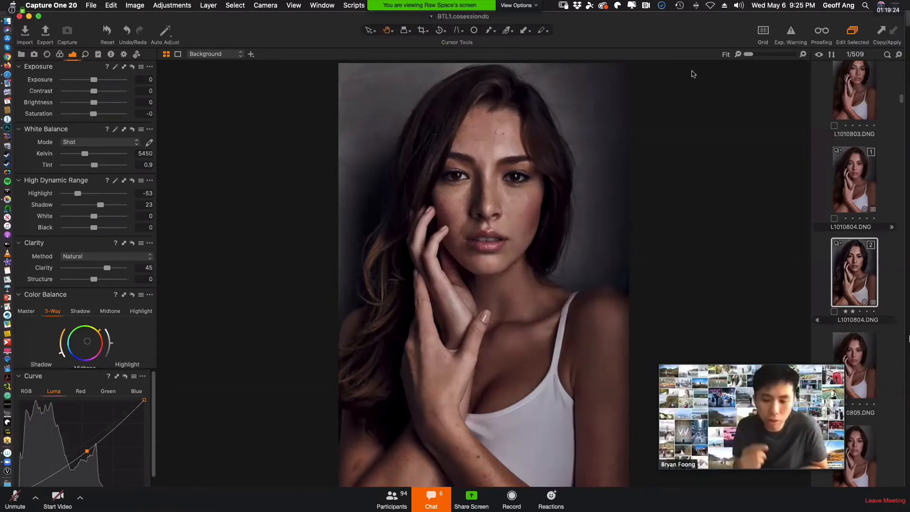
Switch to Photoshop and open the meeting's group chat, placing the speaker video just below the chat window.
{"action": "key", "text": "super+Tab"}
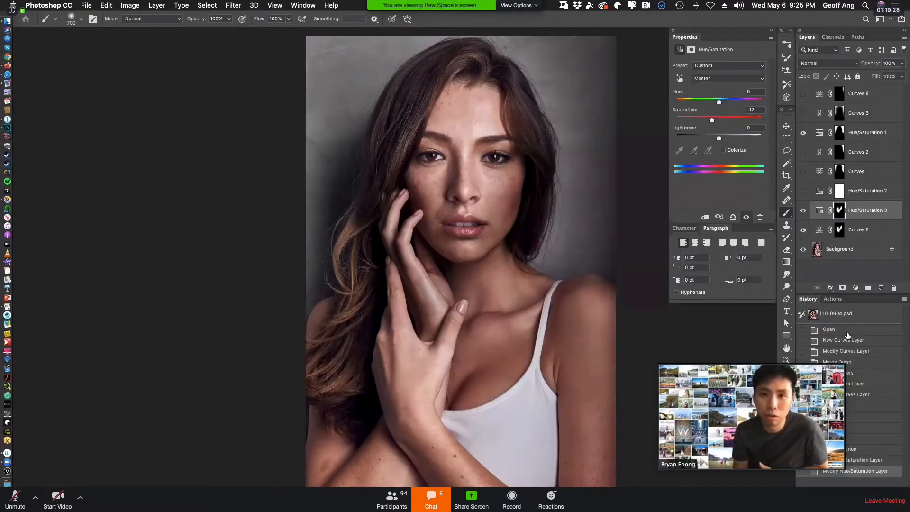
{"action": "left_click_drag", "start_coordinate": [774, 364], "coordinate": [115, 360]}
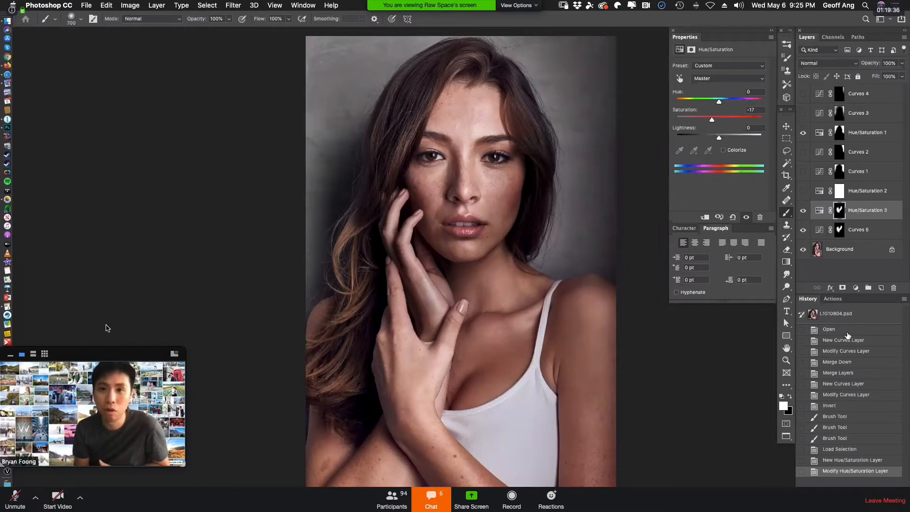
{"action": "left_click", "coordinate": [432, 499]}
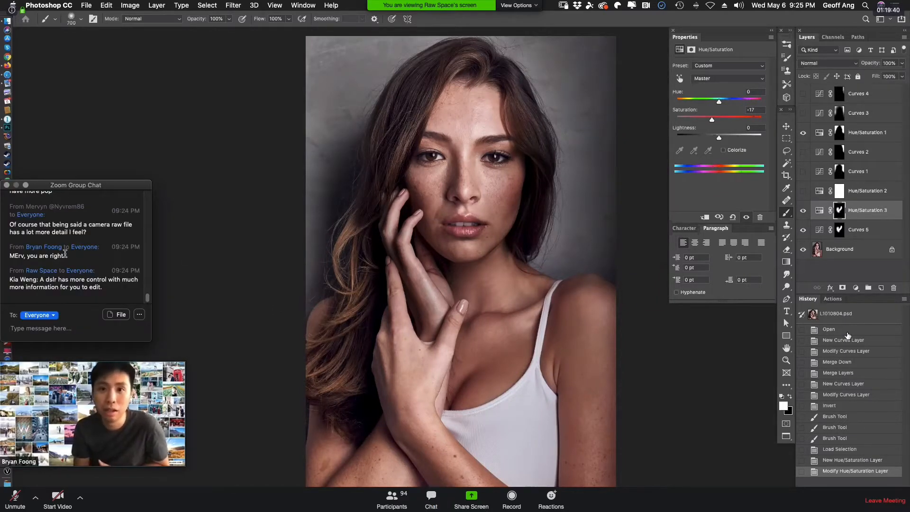
{"action": "left_click_drag", "start_coordinate": [76, 391], "coordinate": [77, 373]}
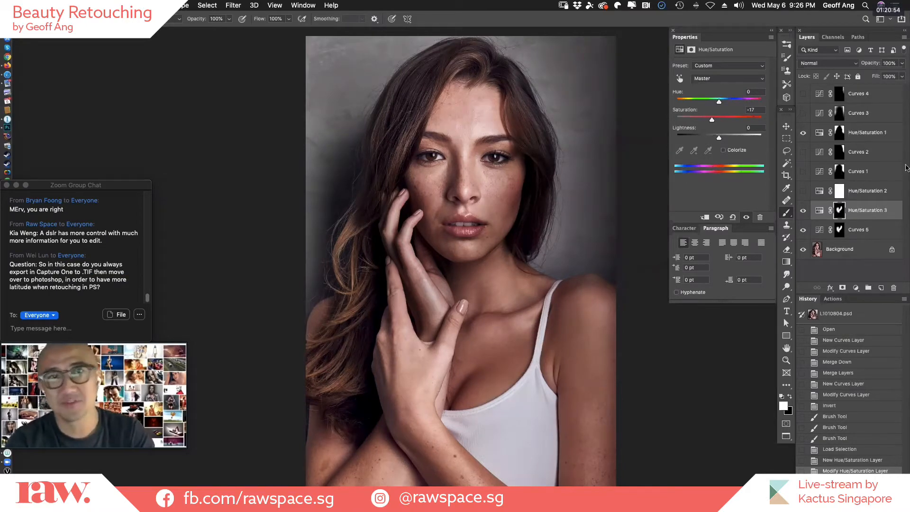
Close L1010804.psd without saving the changes.
{"action": "key", "text": "super+w"}
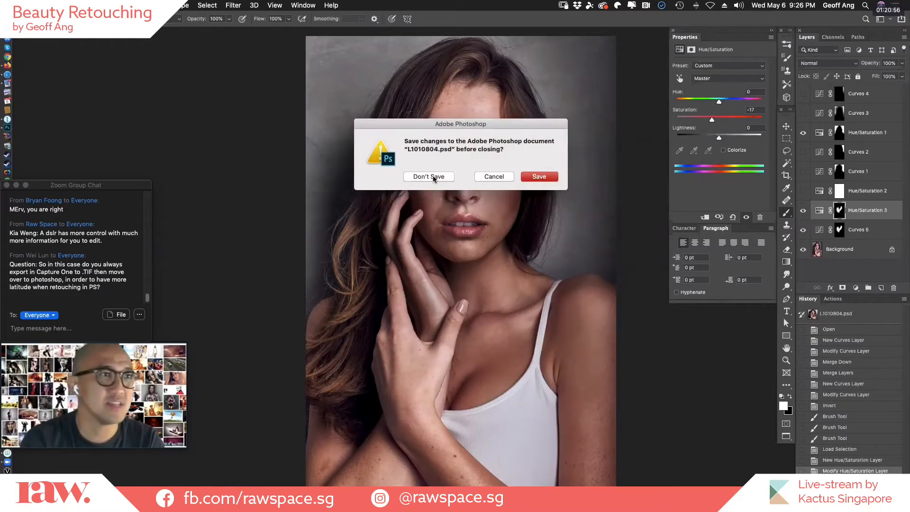
{"action": "left_click", "coordinate": [432, 177]}
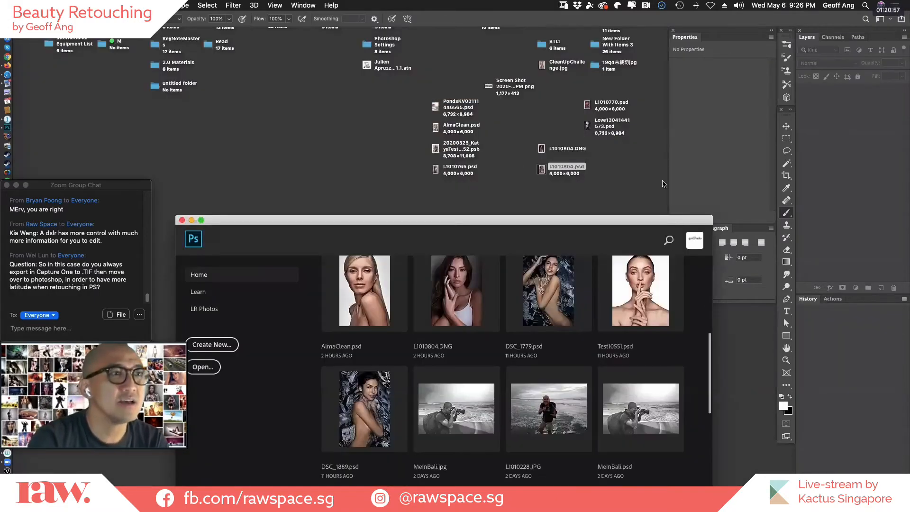
Open L1010770.psd from the desktop and show only its Background layer.
{"action": "left_click", "coordinate": [619, 192]}
{"action": "double_click", "coordinate": [608, 104]}
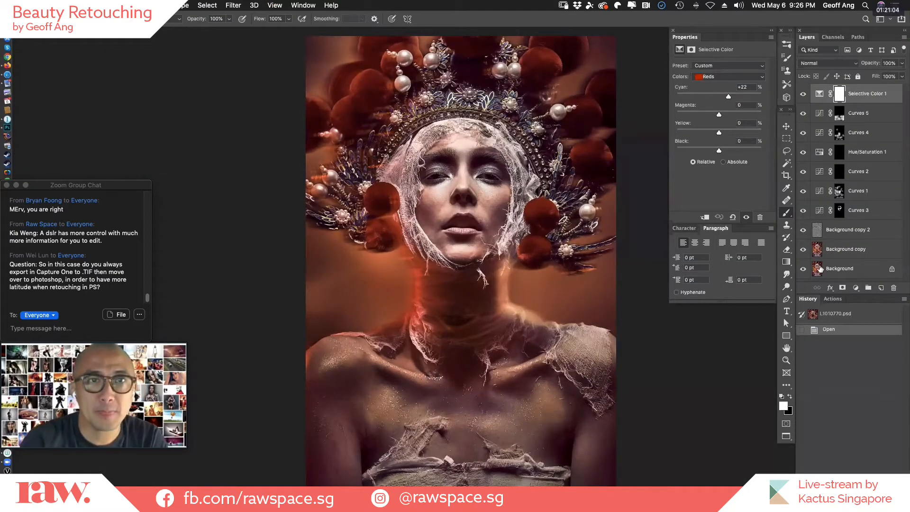
{"action": "left_click", "coordinate": [802, 268], "text": "alt"}
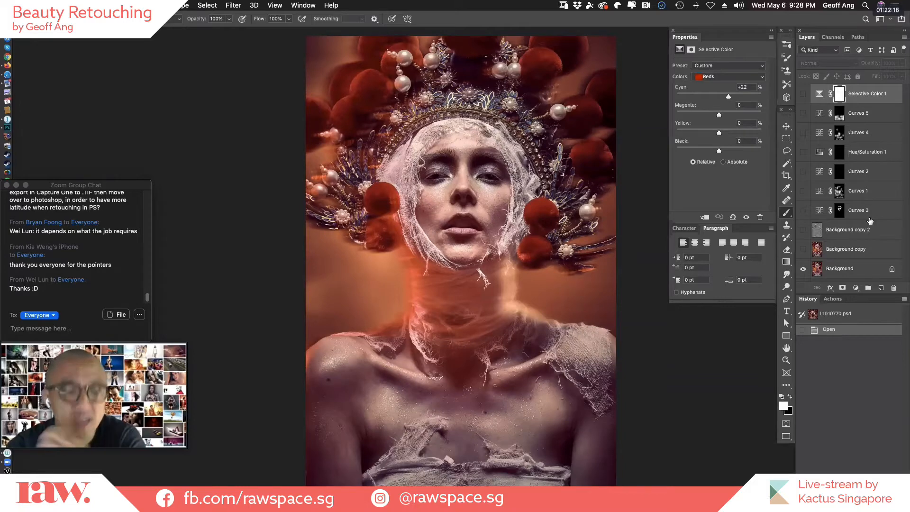
{"action": "key", "text": "f"}
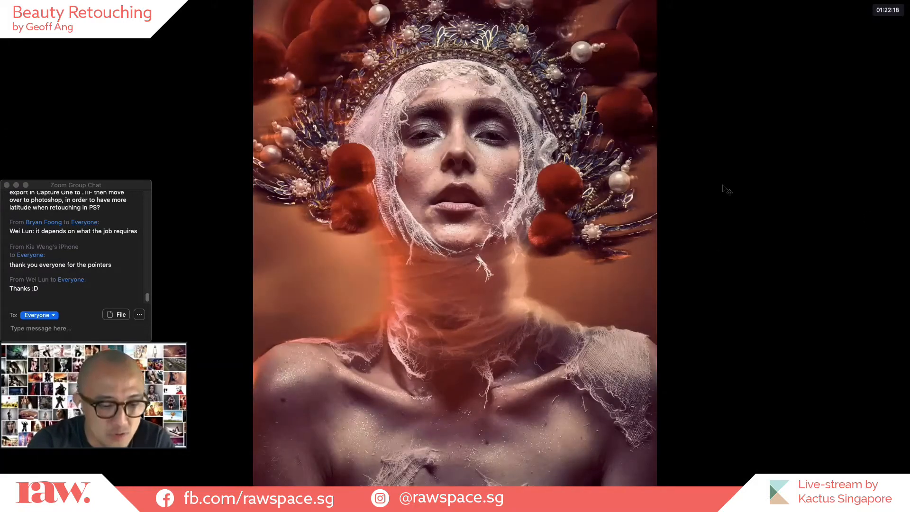
{"action": "key", "text": "f"}
{"action": "left_click", "coordinate": [566, 169], "text": "shift"}
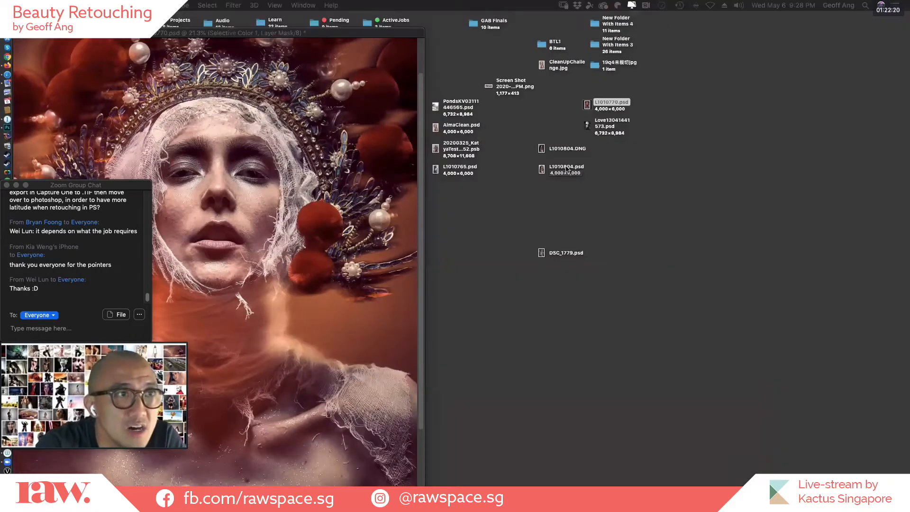
{"action": "left_click_drag", "start_coordinate": [565, 168], "coordinate": [630, 314]}
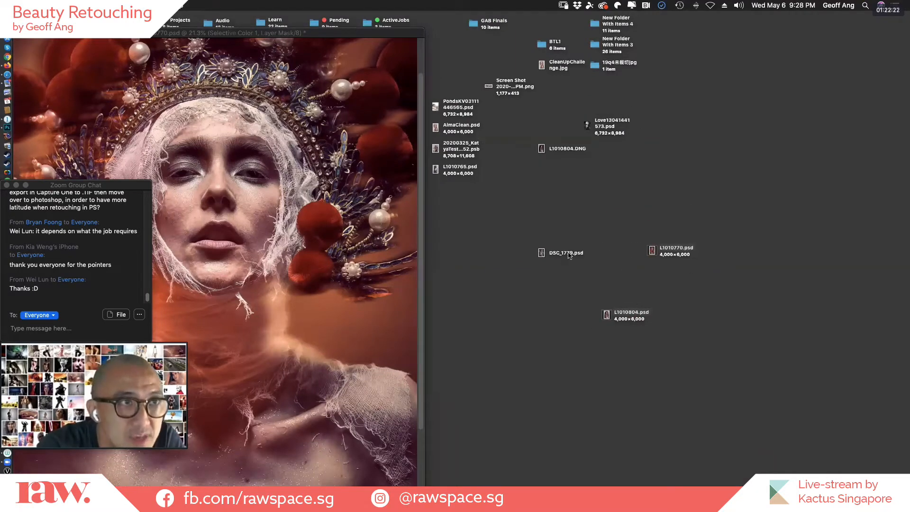
{"action": "left_click", "coordinate": [625, 125], "text": "shift"}
{"action": "left_click_drag", "start_coordinate": [608, 127], "coordinate": [630, 204]}
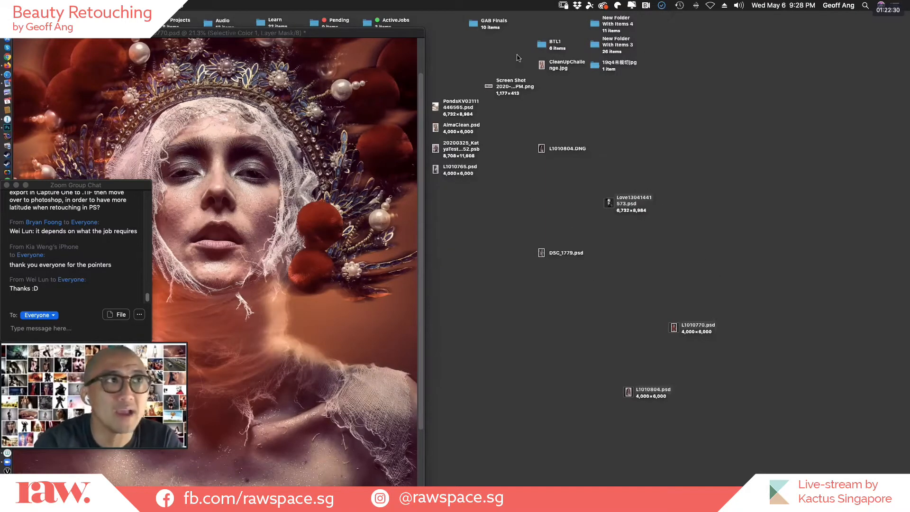
{"action": "left_click_drag", "start_coordinate": [382, 33], "coordinate": [520, 26]}
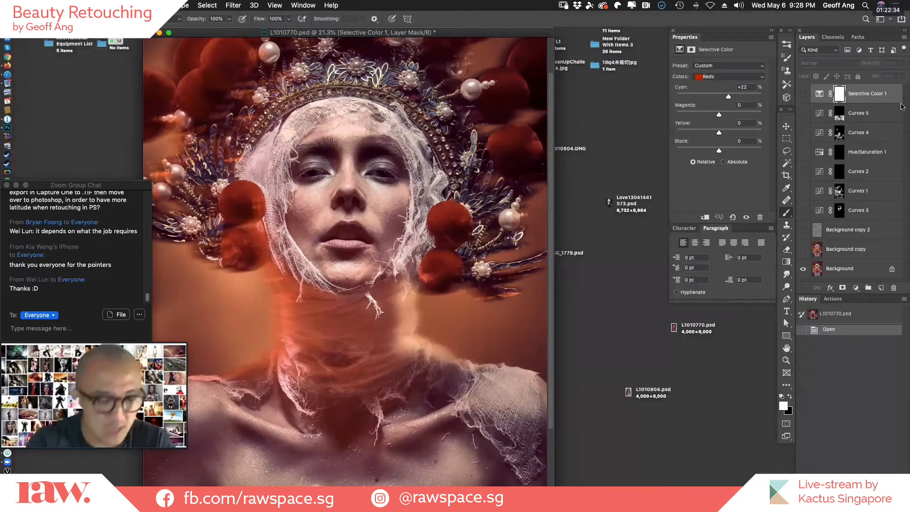
{"action": "key", "text": "f"}
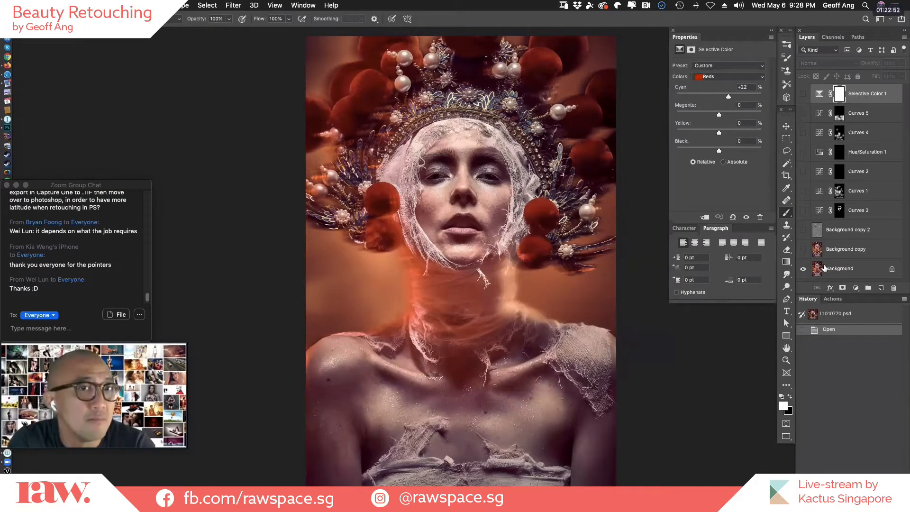
Compare the whole portrait with and without the Background copy layer, leaving that layer hidden.
{"action": "left_click", "coordinate": [803, 249]}
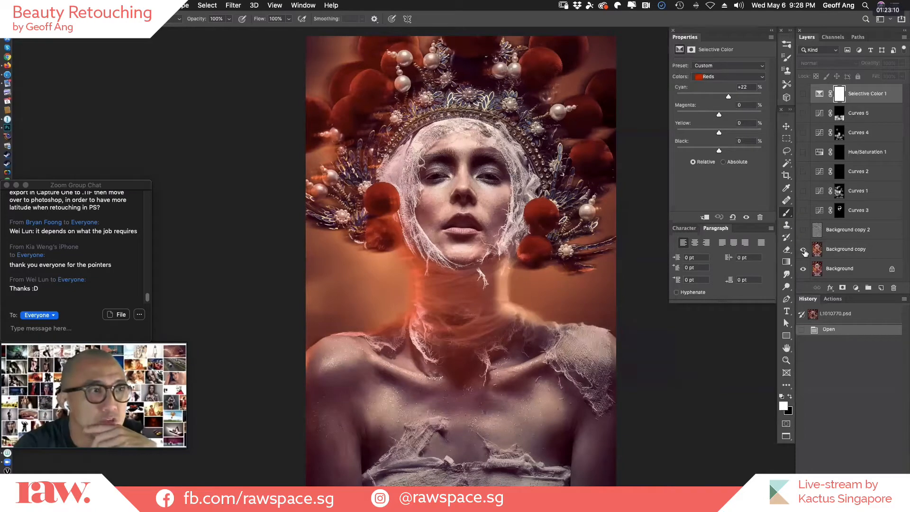
{"action": "left_click", "coordinate": [804, 250]}
{"action": "left_click", "coordinate": [803, 249]}
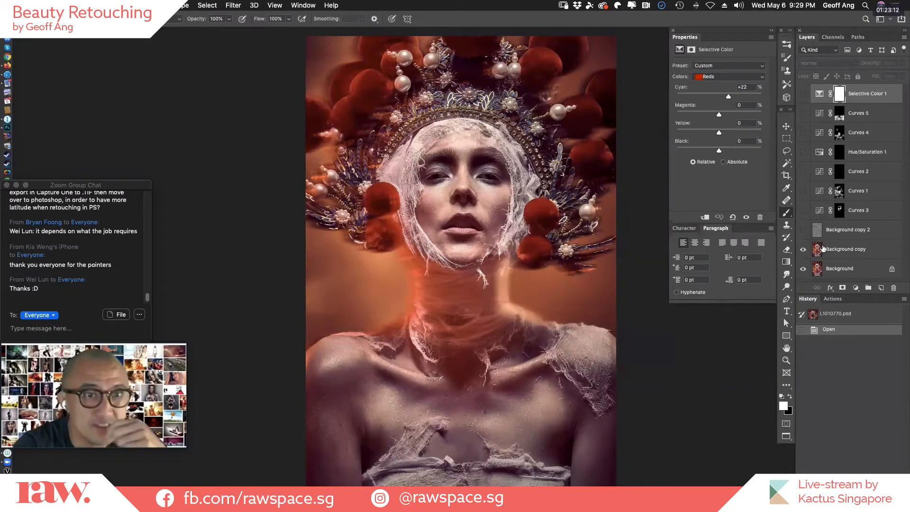
{"action": "left_click", "coordinate": [805, 251]}
{"action": "left_click", "coordinate": [804, 251]}
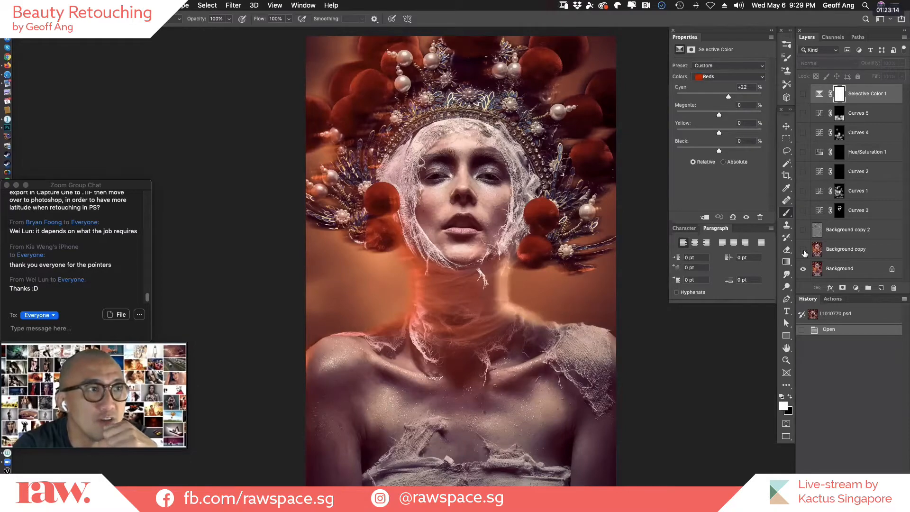
{"action": "left_click", "coordinate": [805, 252]}
{"action": "left_click", "coordinate": [805, 252]}
{"action": "left_click", "coordinate": [804, 252]}
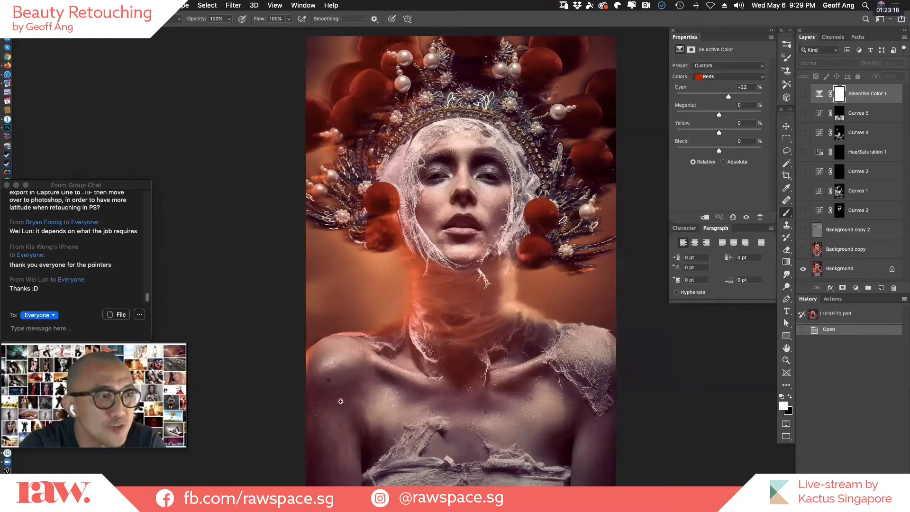
Inspect the skin on the shoulder and chest up close, first without and then with the Background copy layer.
{"action": "left_click_drag", "start_coordinate": [323, 382], "coordinate": [347, 379]}
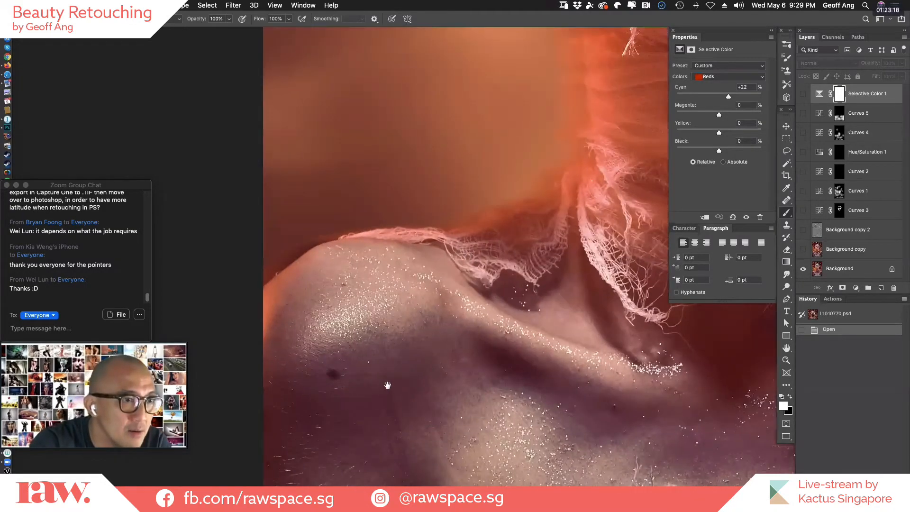
{"action": "left_click_drag", "start_coordinate": [663, 419], "coordinate": [573, 345]}
{"action": "left_click_drag", "start_coordinate": [672, 345], "coordinate": [476, 341]}
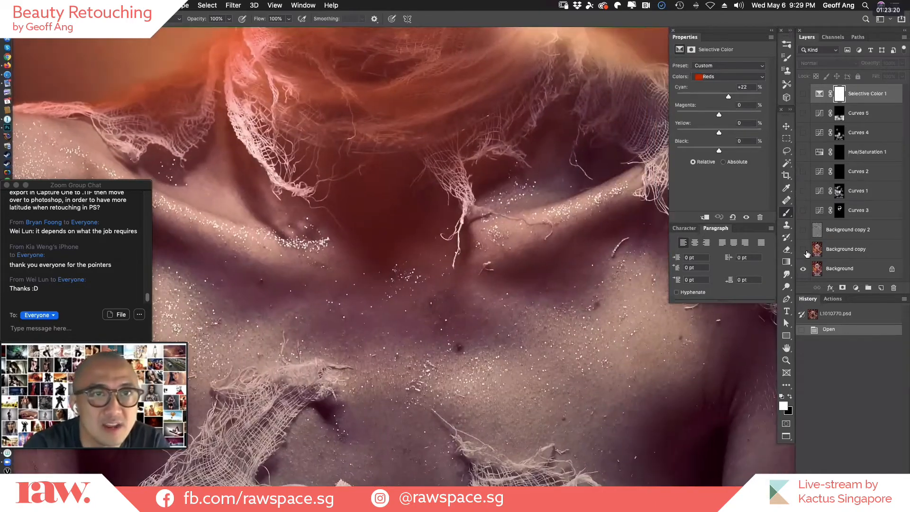
{"action": "left_click", "coordinate": [803, 251]}
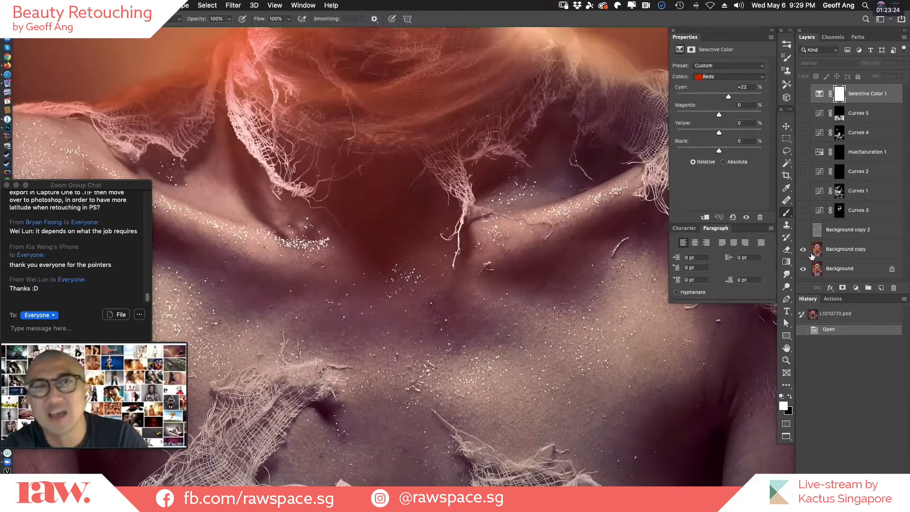
{"action": "left_click_drag", "start_coordinate": [584, 367], "coordinate": [874, 360]}
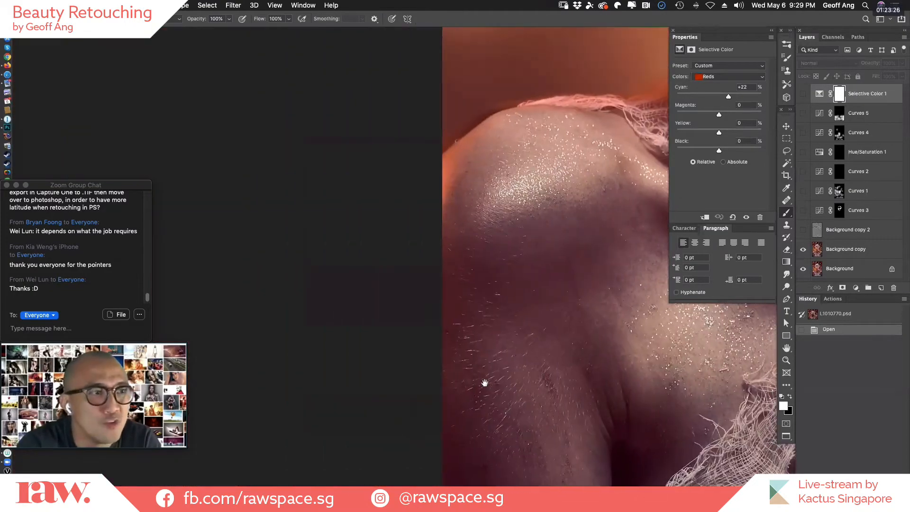
{"action": "left_click_drag", "start_coordinate": [485, 382], "coordinate": [322, 391]}
{"action": "left_click_drag", "start_coordinate": [674, 368], "coordinate": [492, 365]}
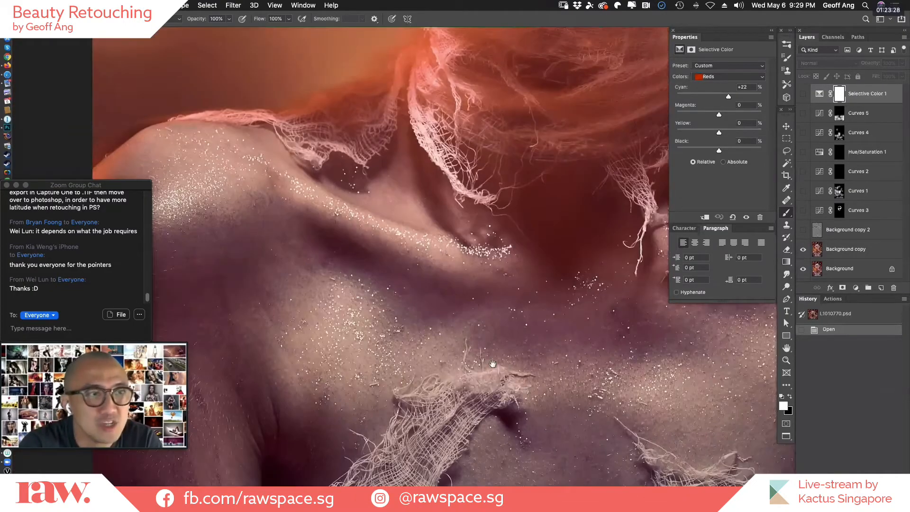
Compare the skin on the face up close with and without the Background copy layer.
{"action": "left_click_drag", "start_coordinate": [611, 199], "coordinate": [573, 467]}
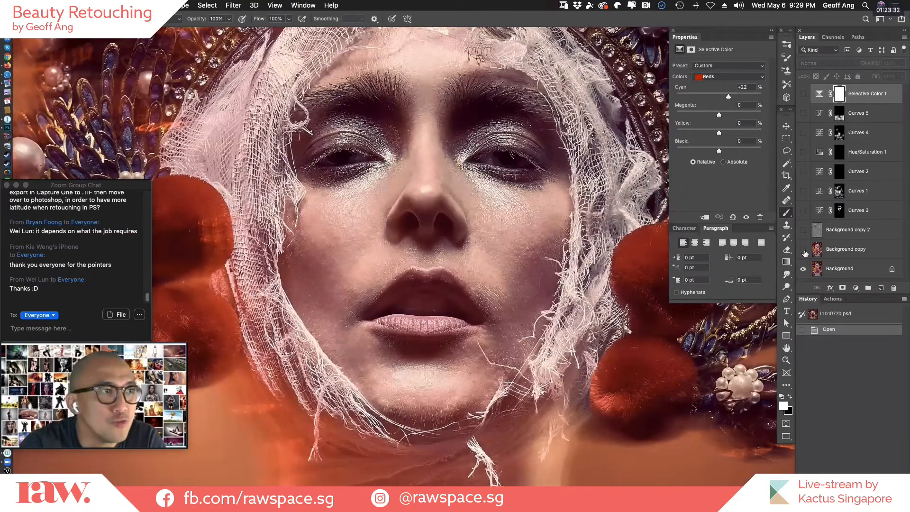
{"action": "left_click", "coordinate": [804, 252]}
{"action": "left_click", "coordinate": [804, 252]}
{"action": "left_click", "coordinate": [804, 253]}
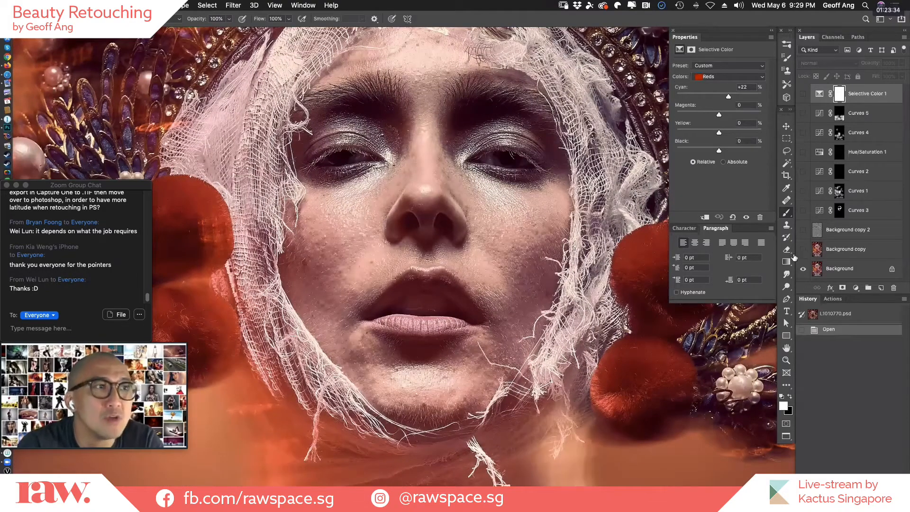
{"action": "left_click_drag", "start_coordinate": [497, 399], "coordinate": [479, 412]}
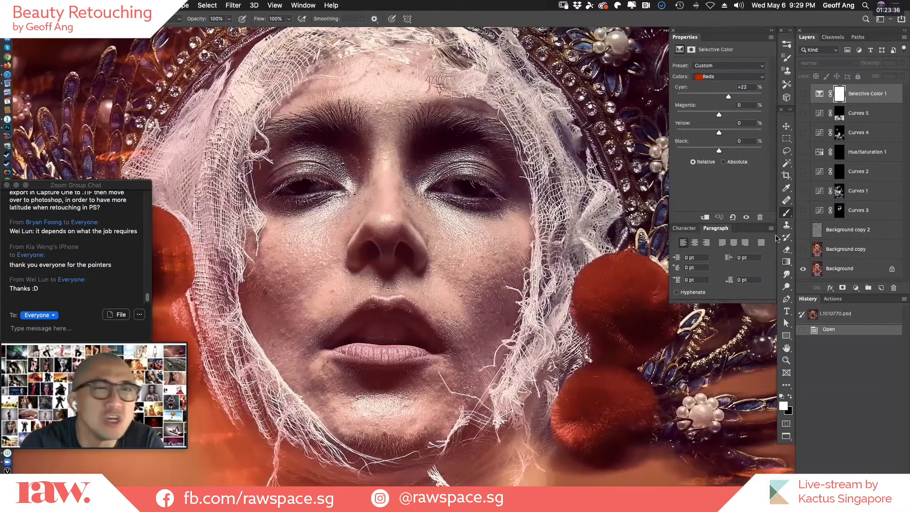
{"action": "left_click", "coordinate": [808, 252]}
{"action": "left_click", "coordinate": [807, 251]}
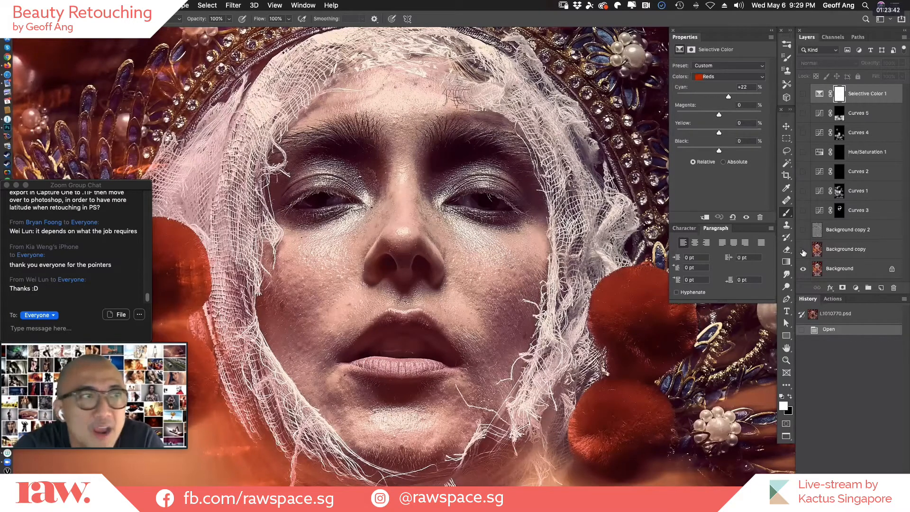
Show the Background copy layer, fit the whole portrait in view and hide the layer again to compare.
{"action": "left_click", "coordinate": [804, 251]}
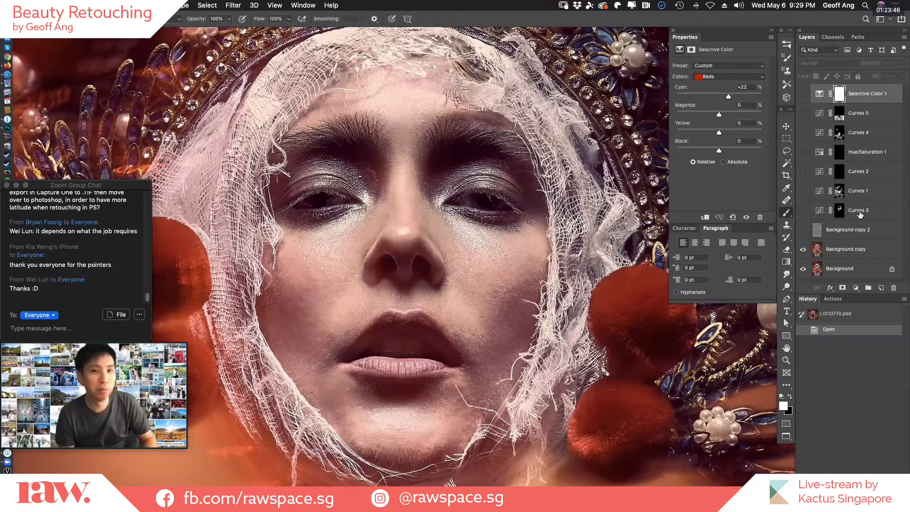
{"action": "key", "text": "super+0"}
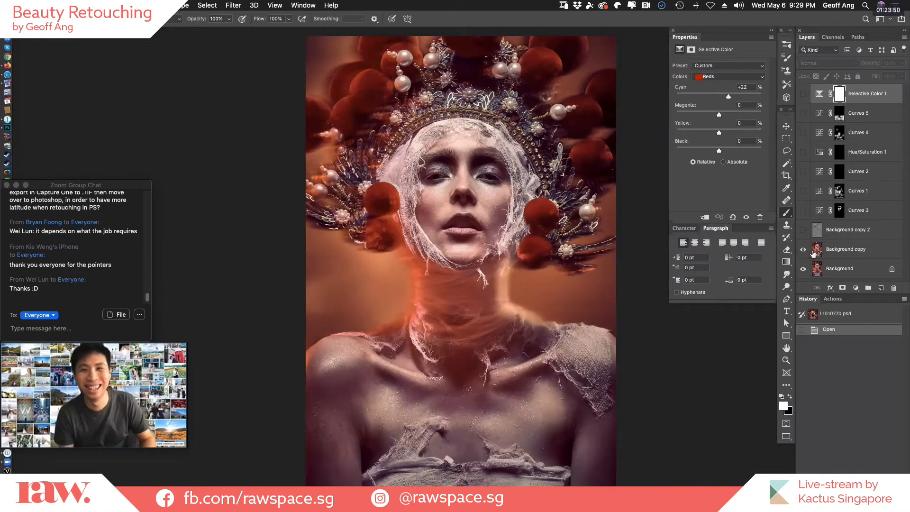
{"action": "left_click", "coordinate": [803, 249]}
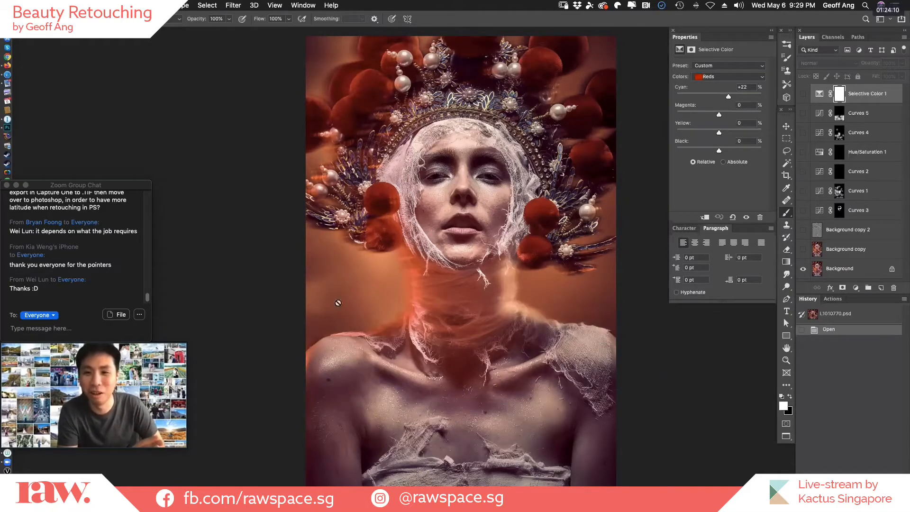
Examine the pearls, feathers and motion-blurred light streaks along the headdress up close, from the model's right side to above the forehead.
{"action": "left_click", "coordinate": [357, 170], "text": "super"}
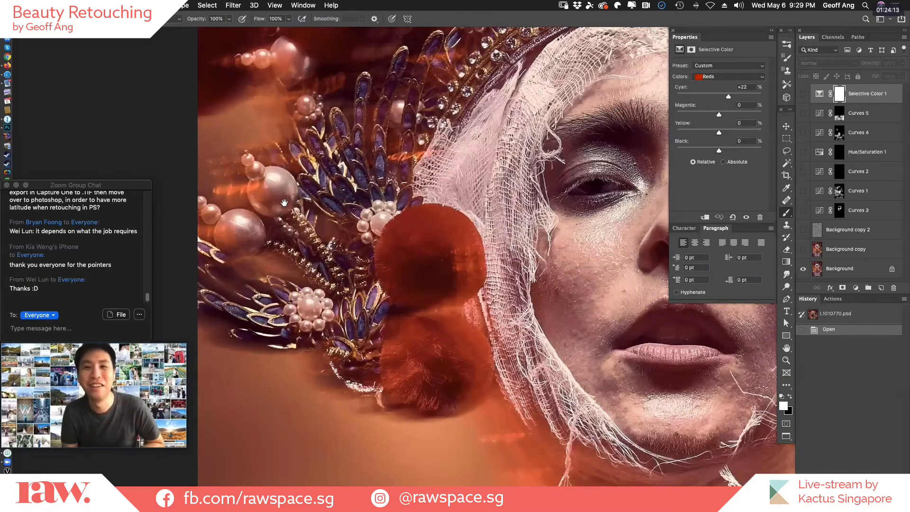
{"action": "left_click", "coordinate": [338, 314], "text": "super"}
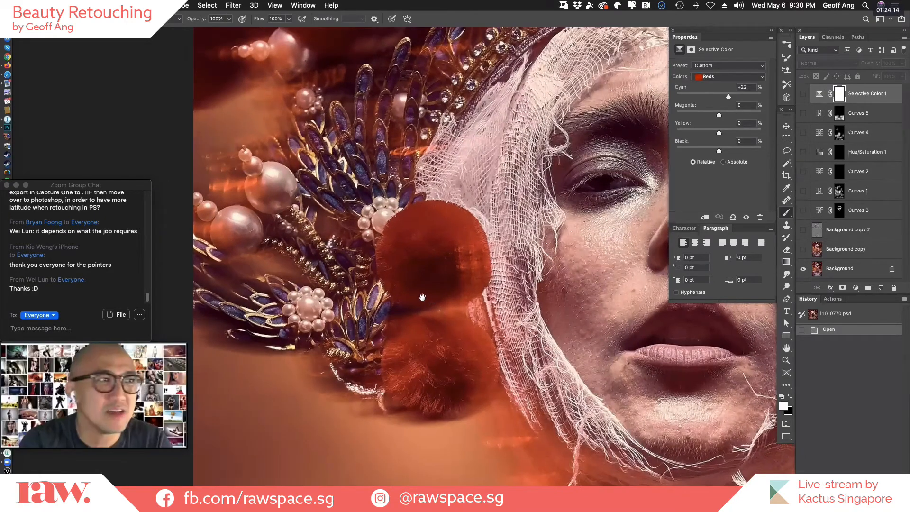
{"action": "left_click_drag", "start_coordinate": [442, 304], "coordinate": [496, 359]}
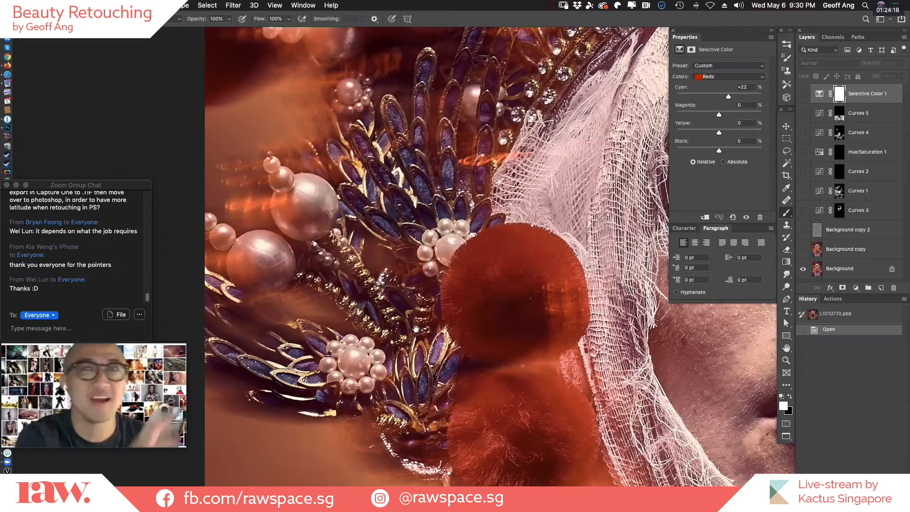
{"action": "left_click_drag", "start_coordinate": [311, 220], "coordinate": [389, 271]}
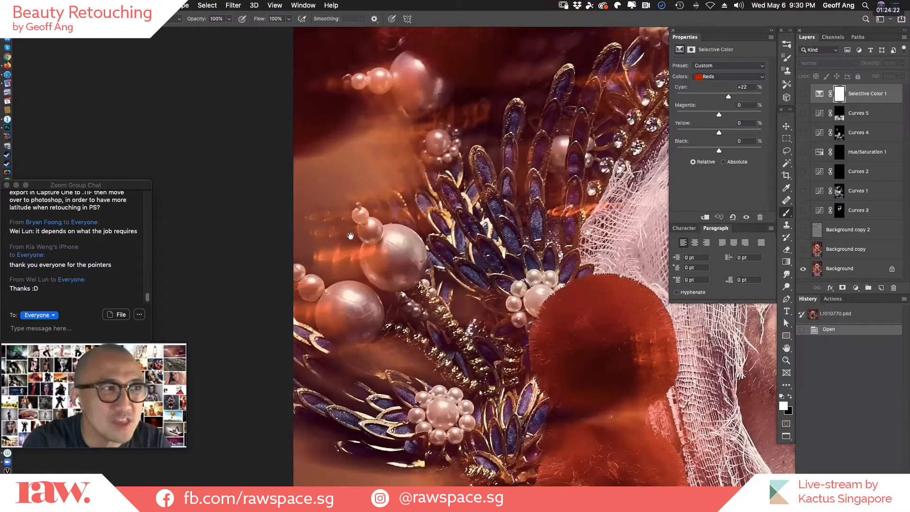
{"action": "left_click_drag", "start_coordinate": [472, 155], "coordinate": [389, 279]}
{"action": "left_click_drag", "start_coordinate": [474, 227], "coordinate": [414, 275]}
{"action": "left_click_drag", "start_coordinate": [534, 204], "coordinate": [481, 243]}
{"action": "left_click_drag", "start_coordinate": [661, 175], "coordinate": [518, 278]}
{"action": "left_click_drag", "start_coordinate": [644, 225], "coordinate": [390, 202]}
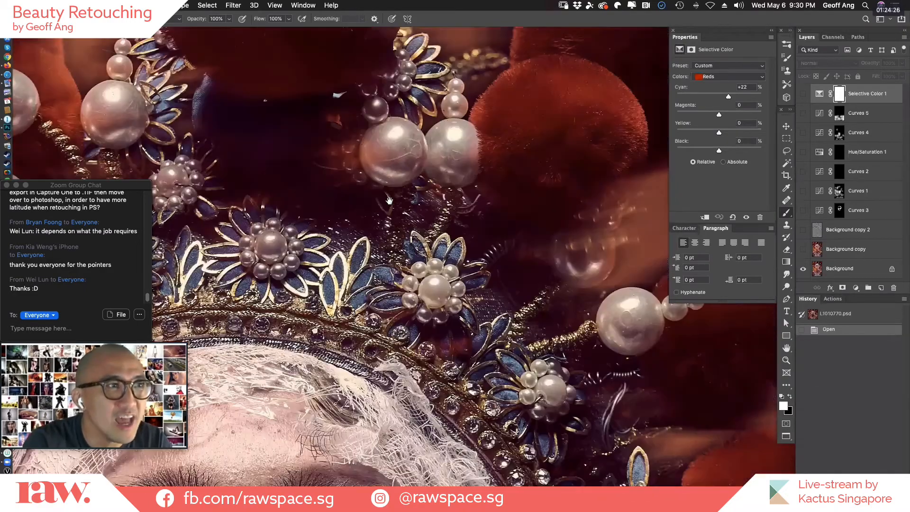
Examine the headdress on the model's left side up close, down to the neck and shoulder, and return to the whole portrait.
{"action": "left_click_drag", "start_coordinate": [496, 143], "coordinate": [381, 137]}
{"action": "left_click_drag", "start_coordinate": [501, 232], "coordinate": [375, 159]}
{"action": "left_click_drag", "start_coordinate": [456, 241], "coordinate": [455, 199]}
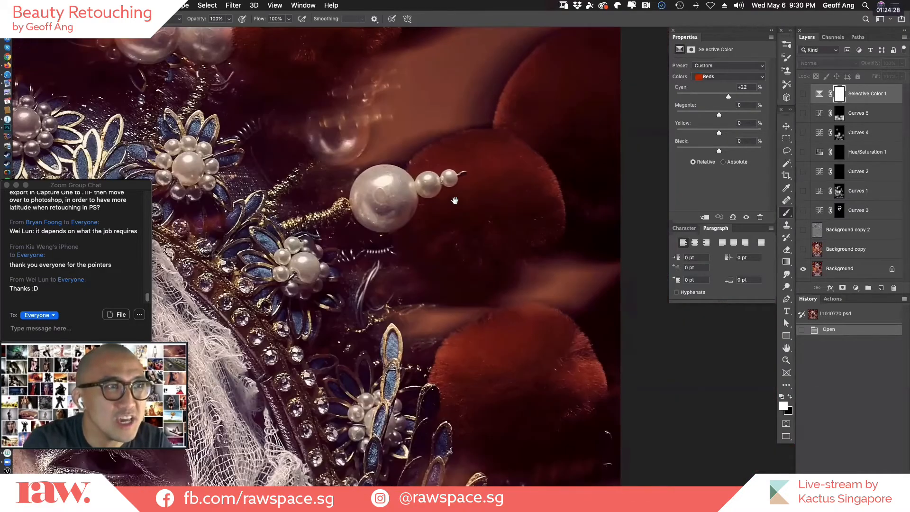
{"action": "left_click_drag", "start_coordinate": [485, 268], "coordinate": [483, 185]}
{"action": "left_click_drag", "start_coordinate": [526, 379], "coordinate": [522, 170]}
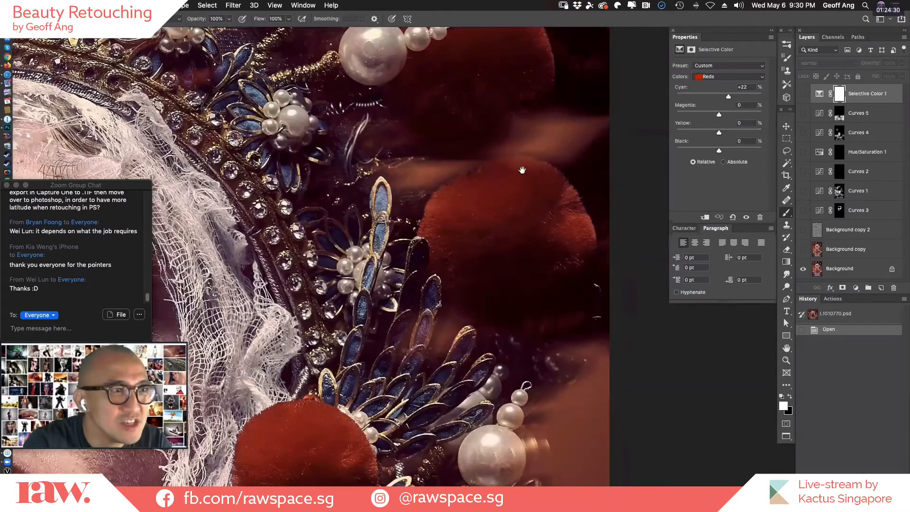
{"action": "left_click_drag", "start_coordinate": [503, 319], "coordinate": [466, 273]}
{"action": "left_click_drag", "start_coordinate": [514, 366], "coordinate": [505, 324]}
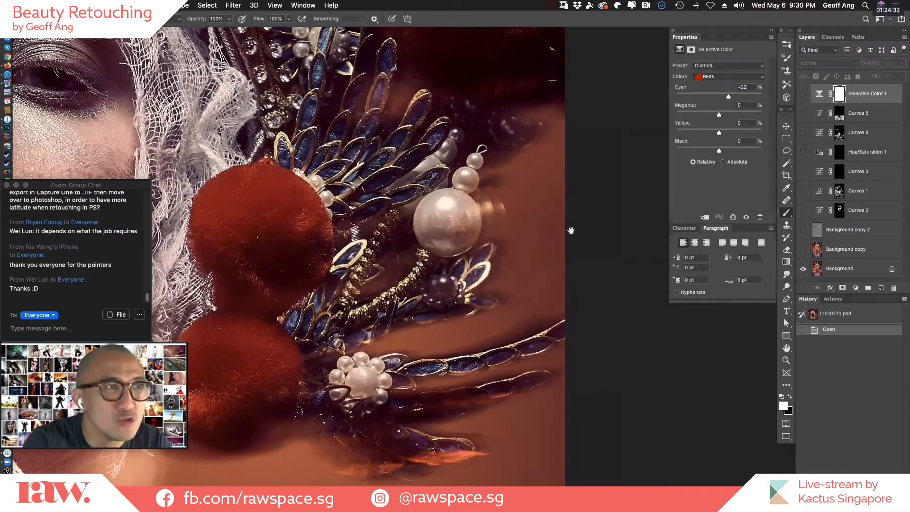
{"action": "left_click_drag", "start_coordinate": [517, 270], "coordinate": [573, 259]}
{"action": "left_click_drag", "start_coordinate": [488, 368], "coordinate": [557, 279]}
{"action": "left_click_drag", "start_coordinate": [469, 399], "coordinate": [663, 238]}
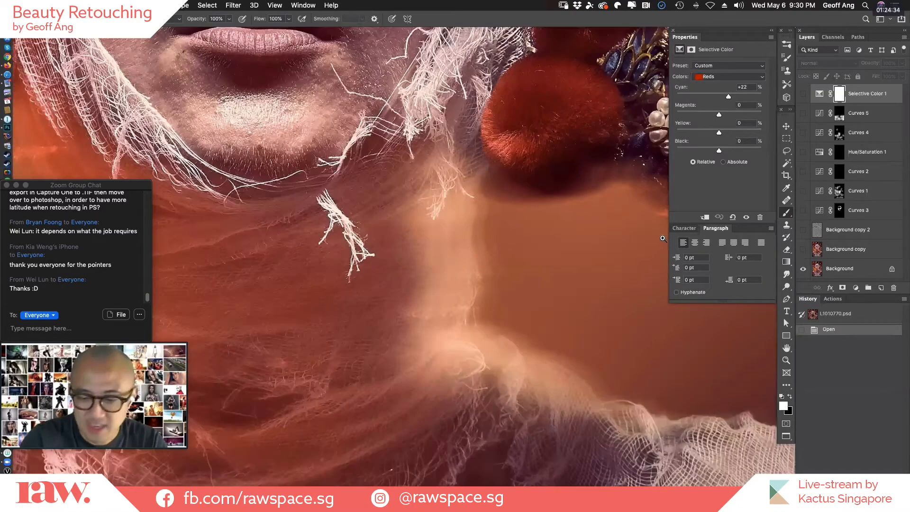
{"action": "scroll", "coordinate": [663, 238], "scroll_direction": "right", "scroll_amount": 5}
{"action": "scroll", "coordinate": [662, 238], "scroll_direction": "down", "scroll_amount": 3}
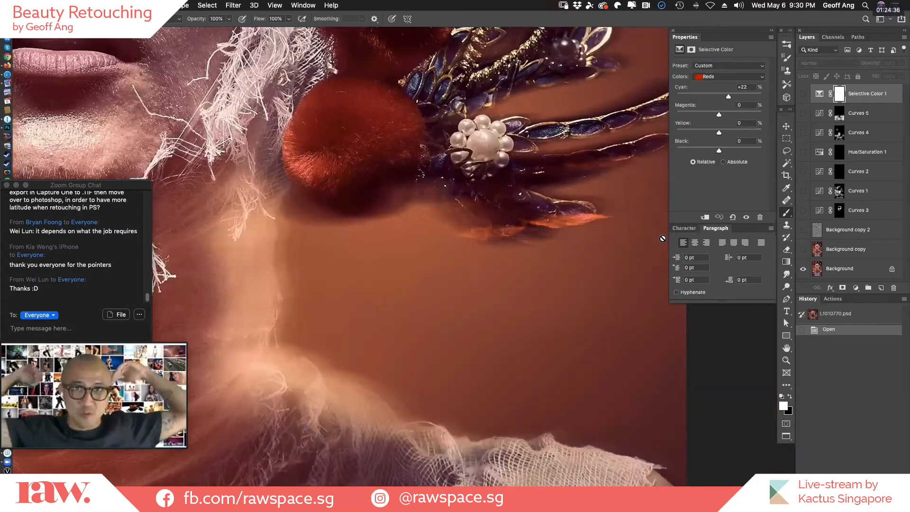
{"action": "scroll", "coordinate": [662, 239], "scroll_direction": "down", "scroll_amount": 3}
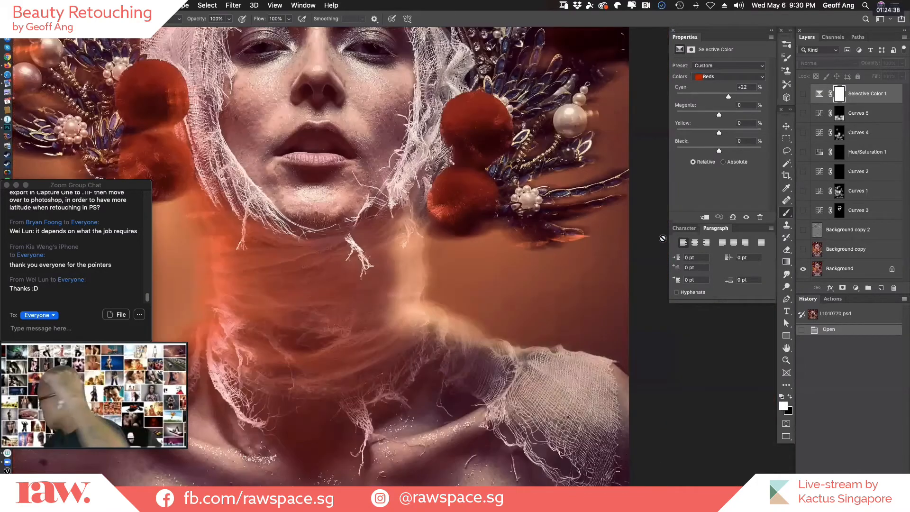
{"action": "scroll", "coordinate": [663, 238], "scroll_direction": "down", "scroll_amount": 5}
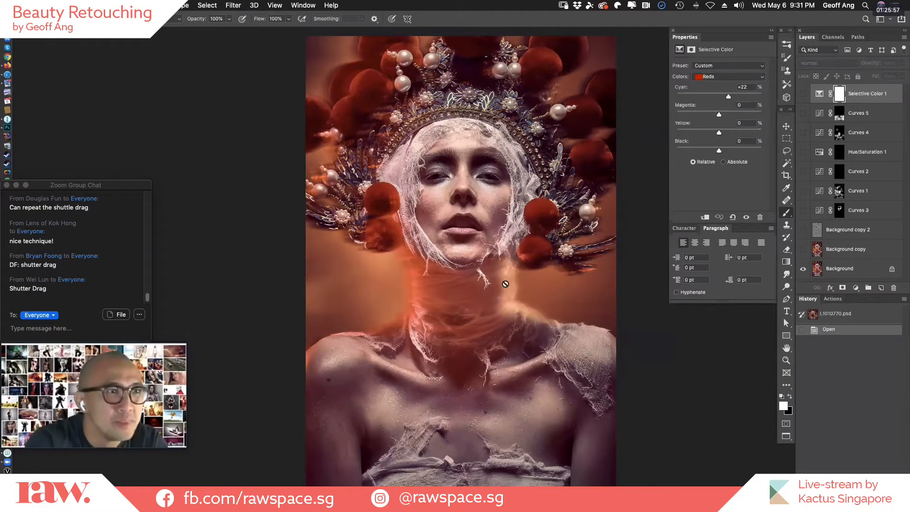
Compare the whole portrait with and without the Background copy layer, leaving that layer visible.
{"action": "left_click", "coordinate": [803, 250]}
{"action": "left_click", "coordinate": [803, 249]}
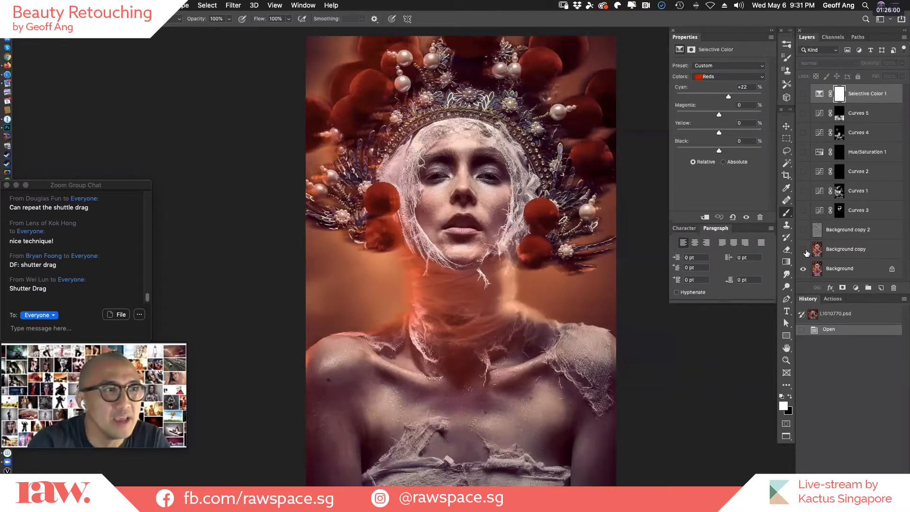
{"action": "left_click", "coordinate": [803, 249]}
{"action": "left_click", "coordinate": [802, 250]}
{"action": "left_click", "coordinate": [805, 251]}
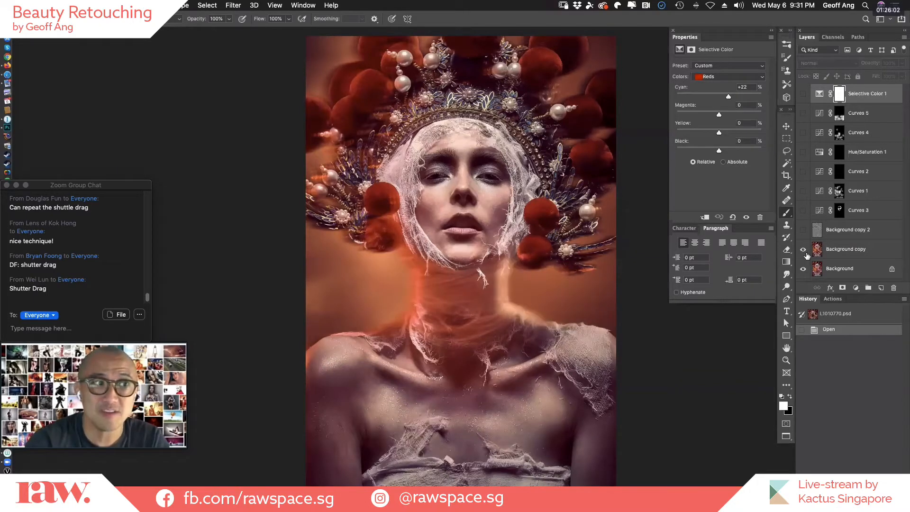
{"action": "left_click", "coordinate": [804, 251]}
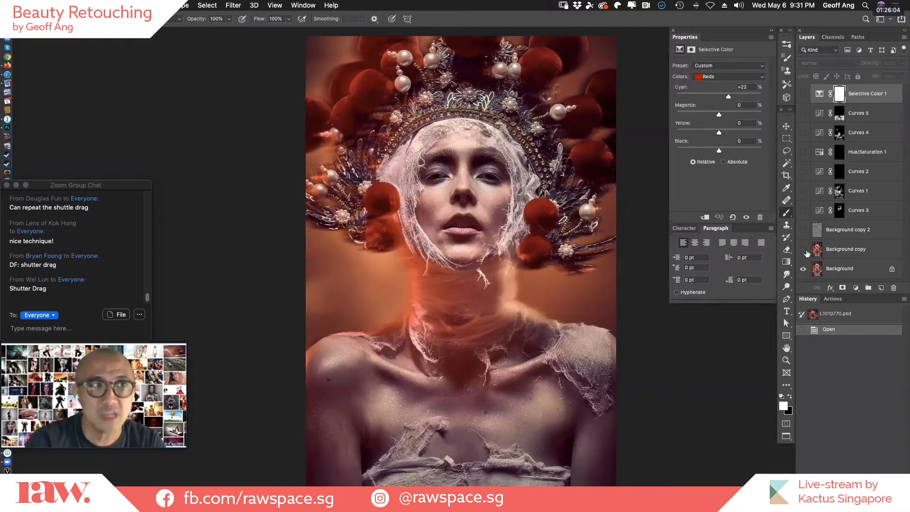
{"action": "left_click", "coordinate": [804, 250]}
{"action": "left_click", "coordinate": [804, 251]}
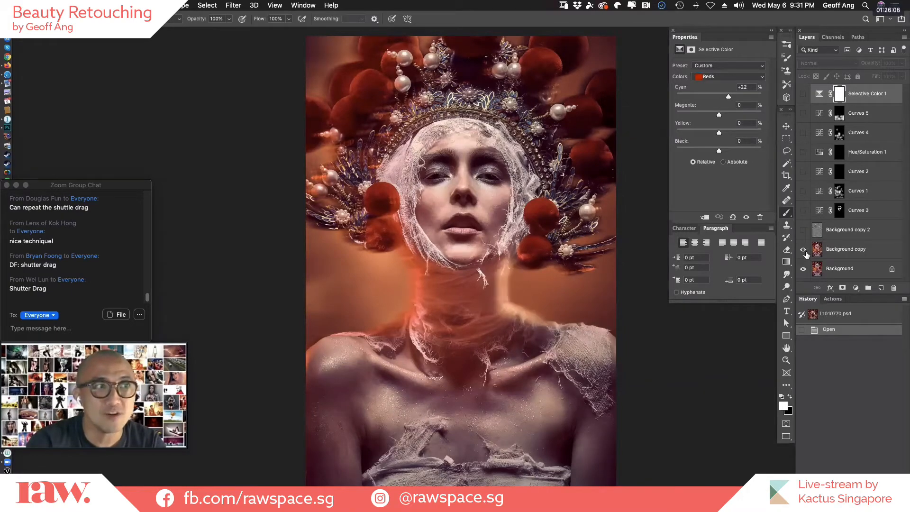
Compare the face up close with and without the Background copy layer, leaving the layer visible.
{"action": "left_click_drag", "start_coordinate": [454, 199], "coordinate": [508, 213]}
{"action": "key", "text": "super+plus"}
{"action": "key", "text": "super+plus"}
{"action": "left_click_drag", "start_coordinate": [445, 289], "coordinate": [383, 344]}
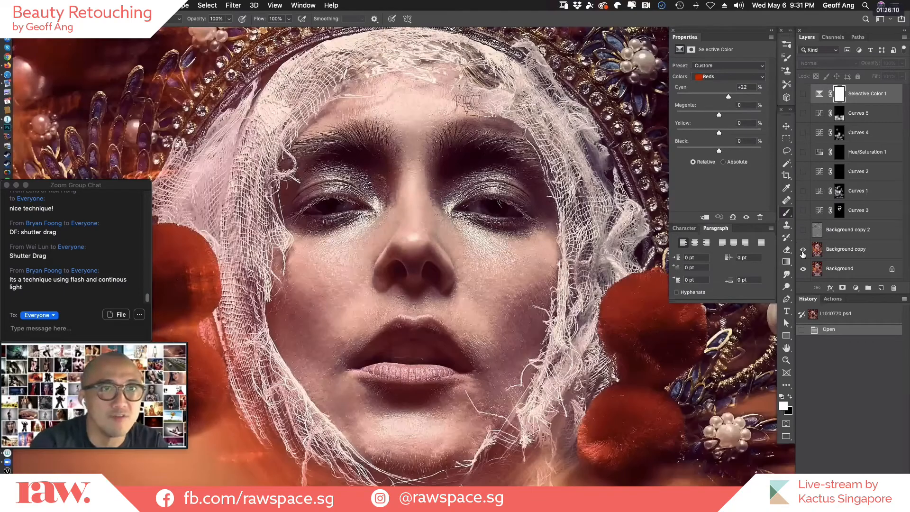
{"action": "left_click", "coordinate": [804, 251]}
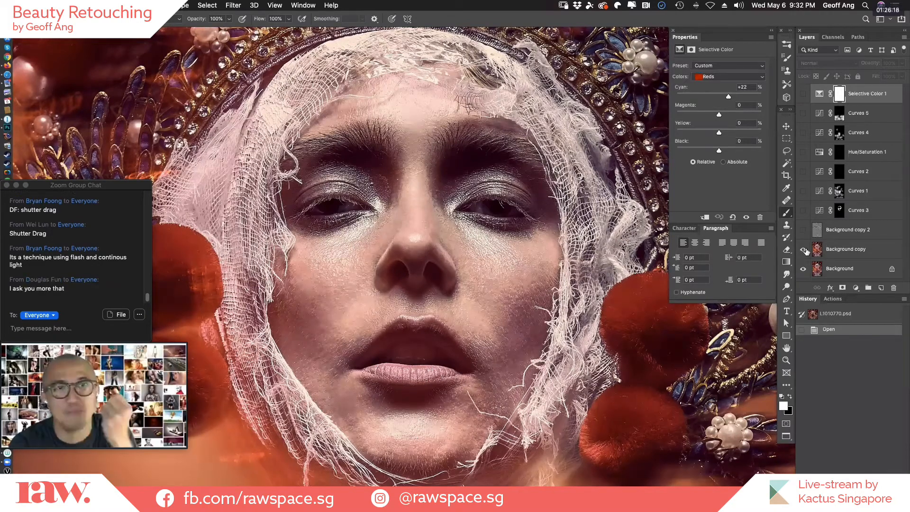
{"action": "left_click", "coordinate": [803, 252]}
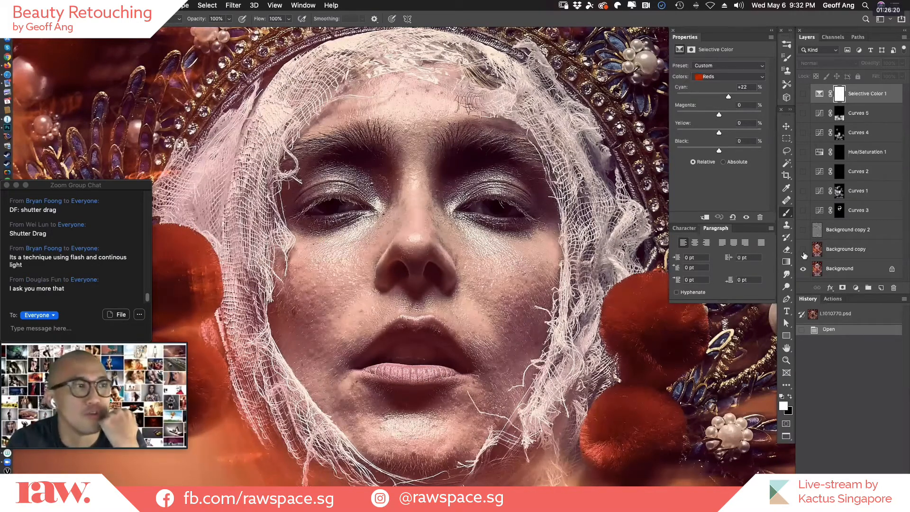
{"action": "left_click", "coordinate": [803, 253]}
{"action": "left_click", "coordinate": [803, 254]}
{"action": "left_click", "coordinate": [803, 255]}
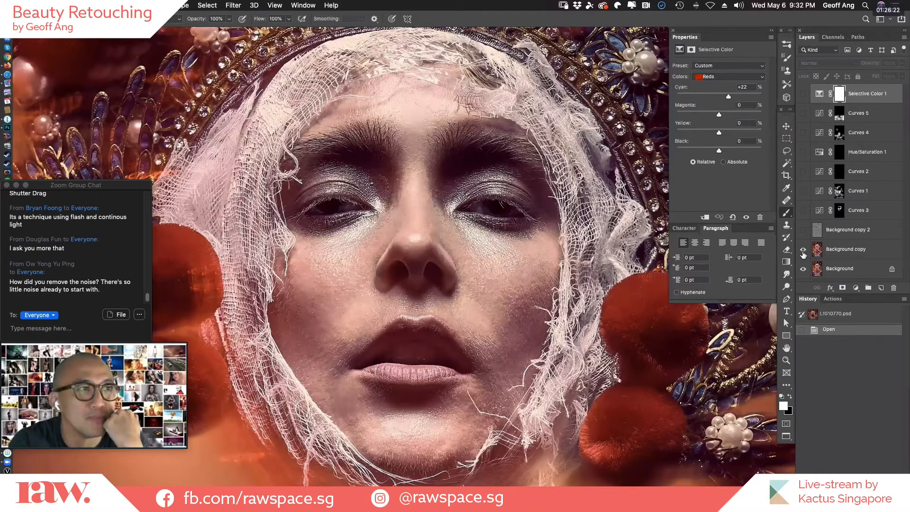
{"action": "left_click", "coordinate": [804, 256]}
{"action": "left_click", "coordinate": [803, 255]}
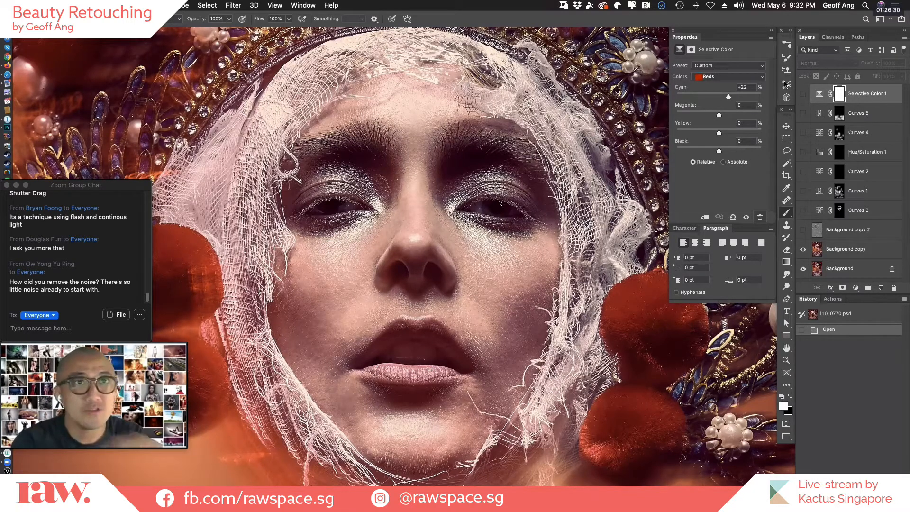
Compare the face with and without the Background copy 2 layer, leaving that layer selected and hidden.
{"action": "left_click", "coordinate": [804, 230]}
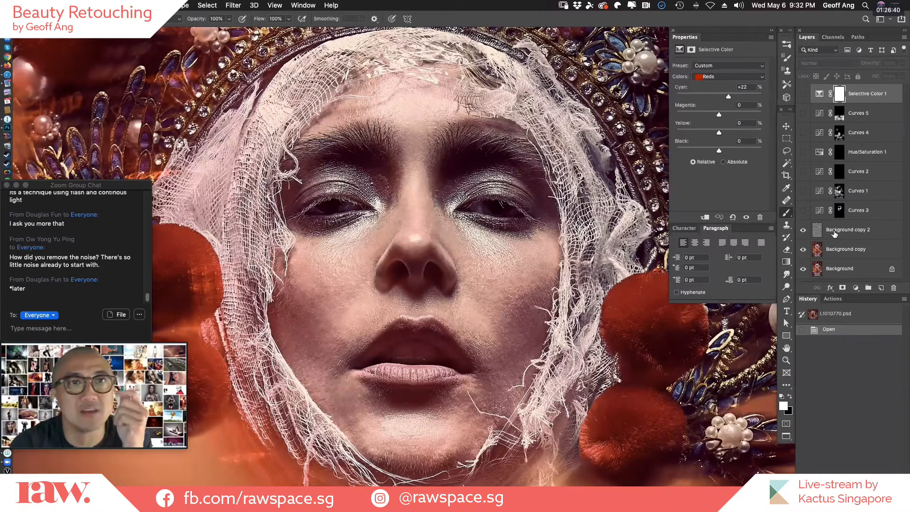
{"action": "left_click", "coordinate": [803, 231]}
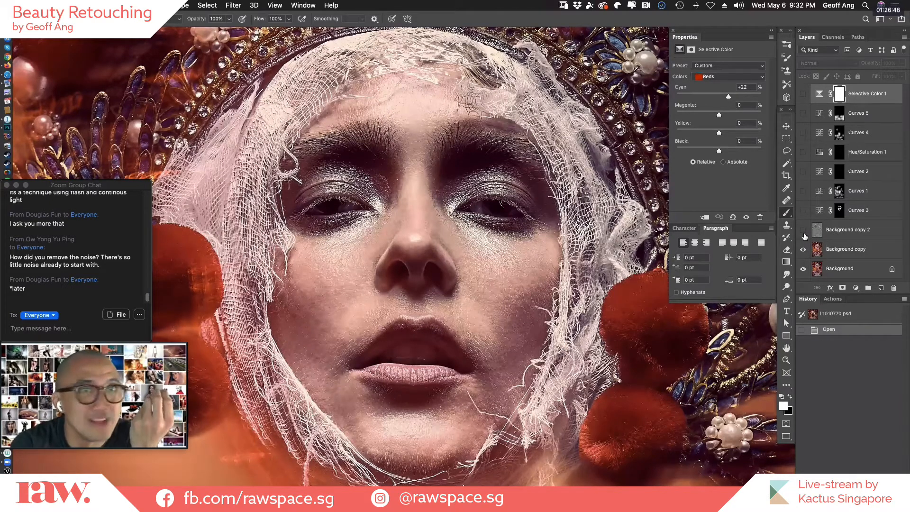
{"action": "left_click", "coordinate": [802, 231]}
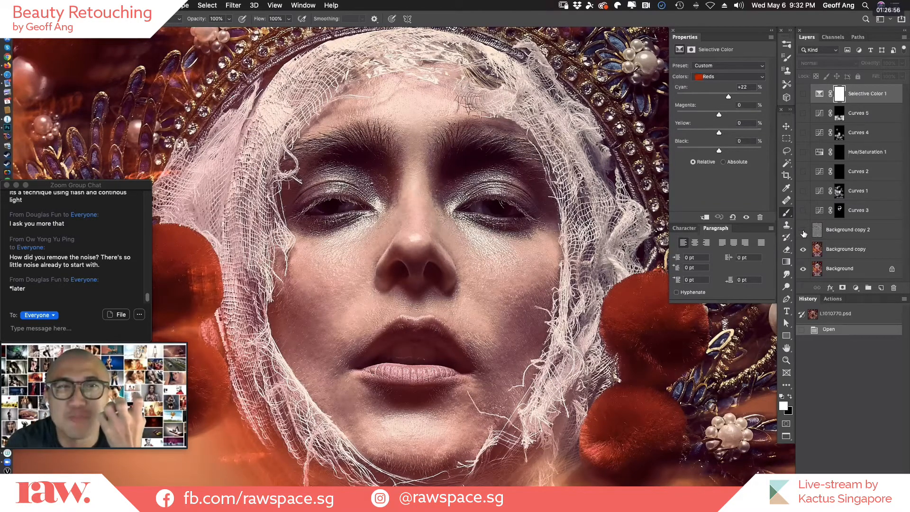
{"action": "left_click", "coordinate": [803, 230]}
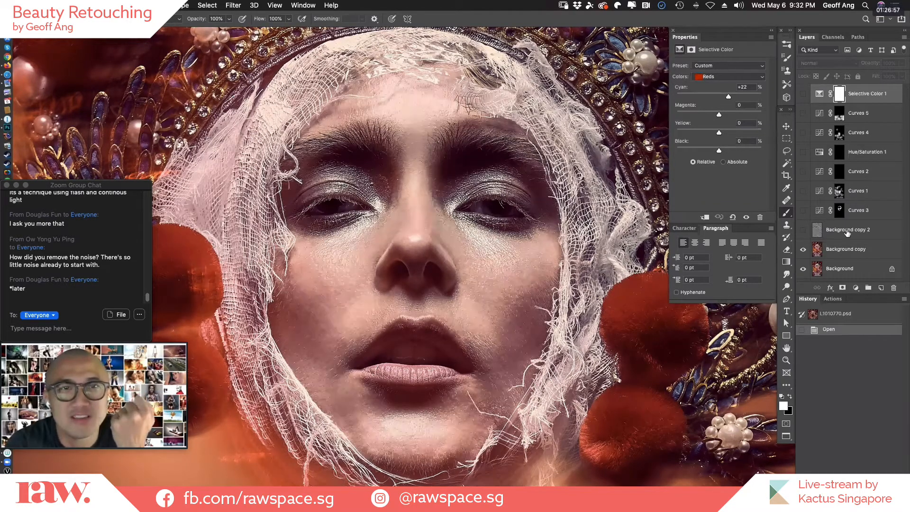
{"action": "left_click", "coordinate": [818, 230]}
{"action": "left_click", "coordinate": [803, 230]}
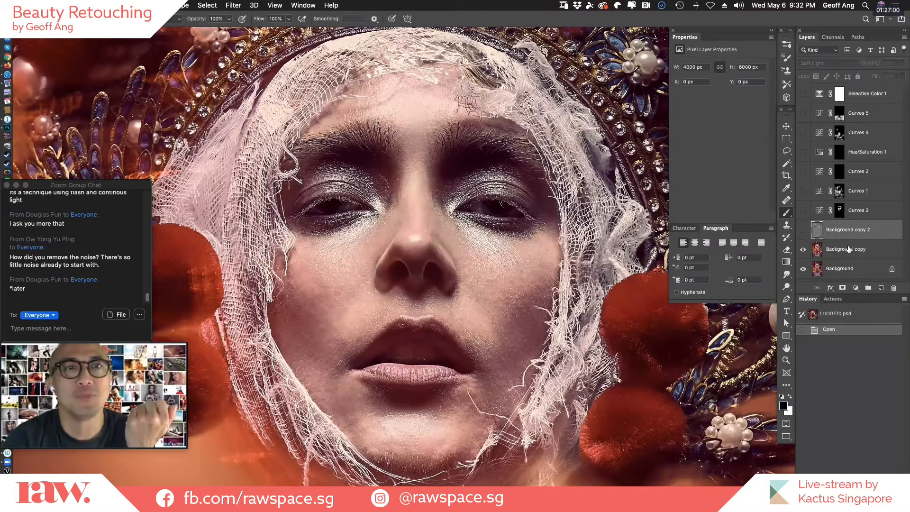
Duplicate the Background copy layer and delete the old Background copy 2 layer.
{"action": "left_click", "coordinate": [886, 253]}
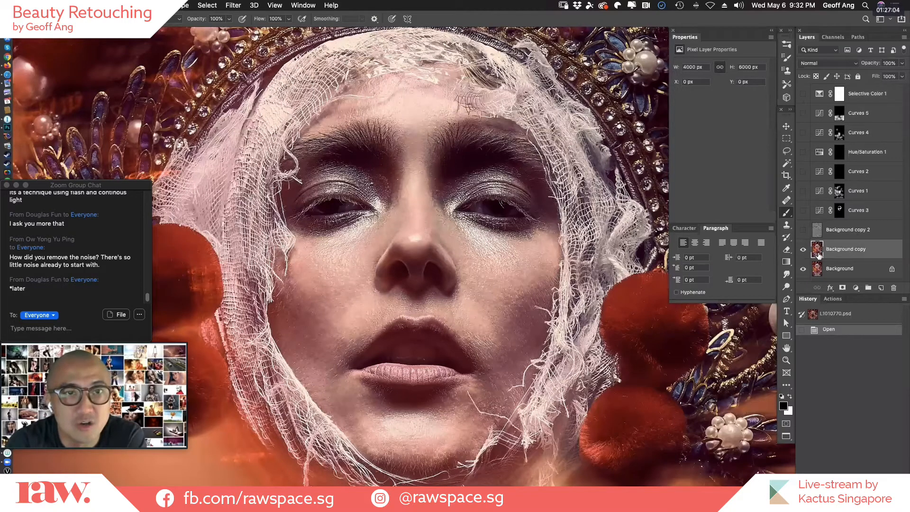
{"action": "left_click_drag", "start_coordinate": [875, 253], "coordinate": [883, 288]}
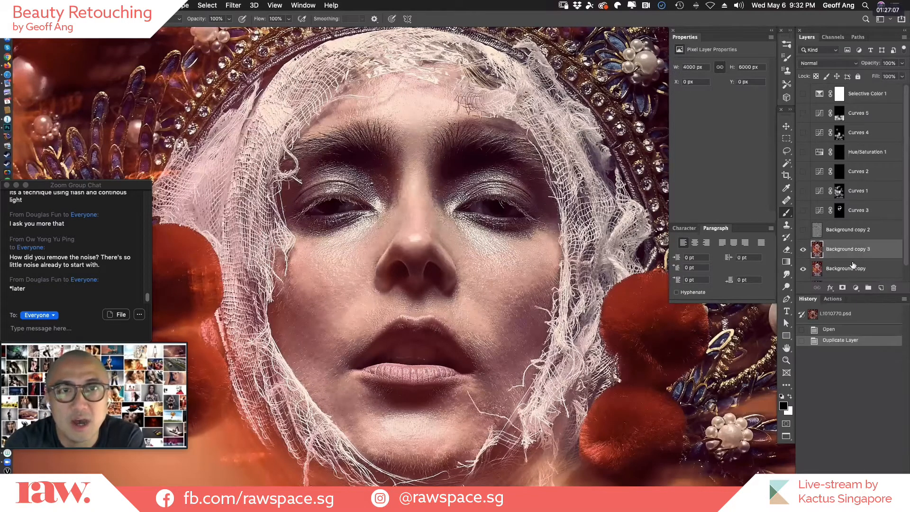
{"action": "left_click", "coordinate": [830, 231]}
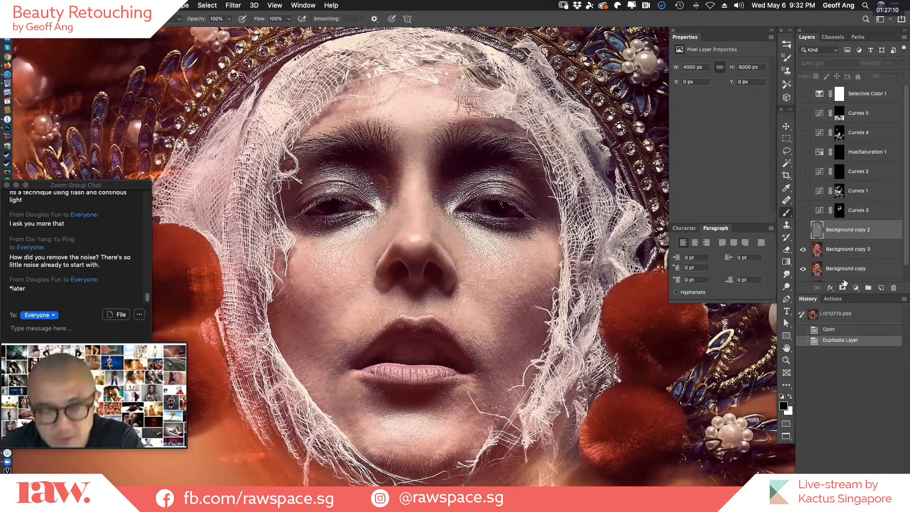
{"action": "key", "text": "Delete"}
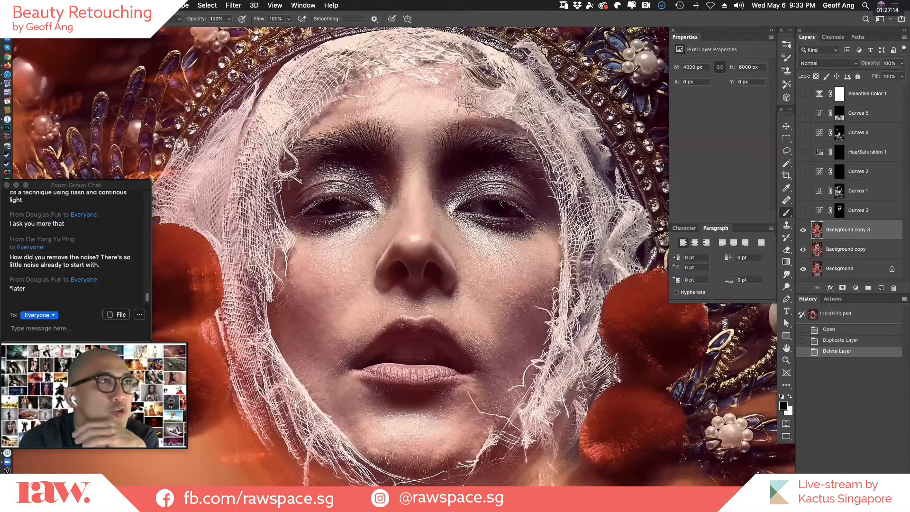
Apply a High Pass filter with a radius of 8.0 pixels to the duplicated layer.
{"action": "left_click", "coordinate": [241, 7]}
{"action": "mouse_move", "coordinate": [331, 199]}
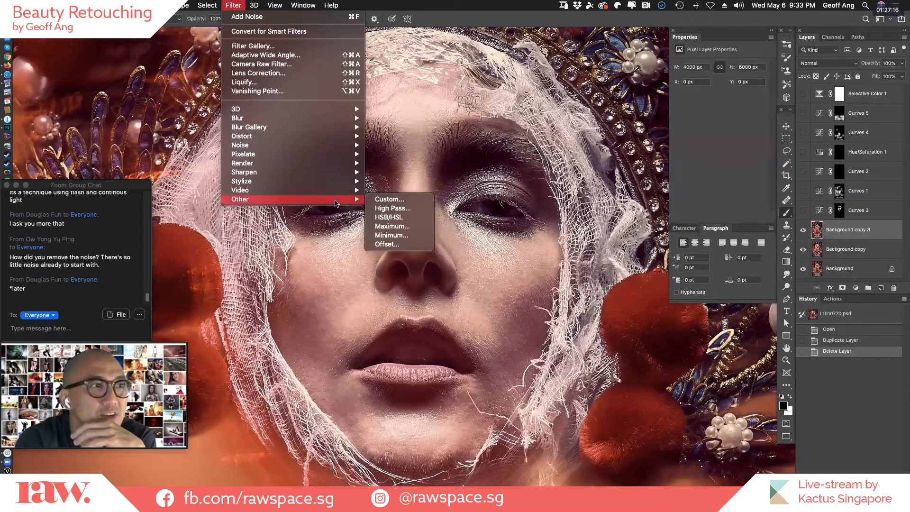
{"action": "left_click", "coordinate": [409, 209]}
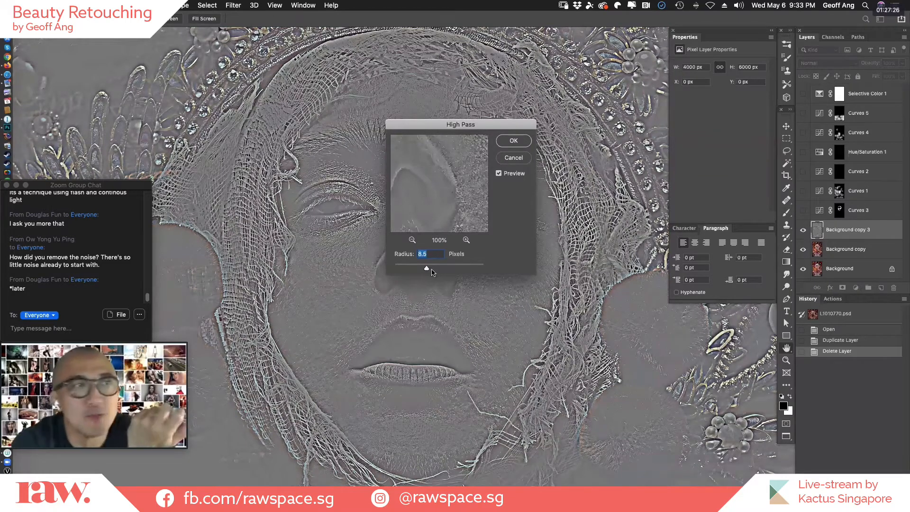
{"action": "mouse_move", "coordinate": [426, 269]}
{"action": "left_mouse_down"}
{"action": "mouse_move", "coordinate": [487, 271]}
{"action": "mouse_move", "coordinate": [409, 269]}
{"action": "left_mouse_up"}
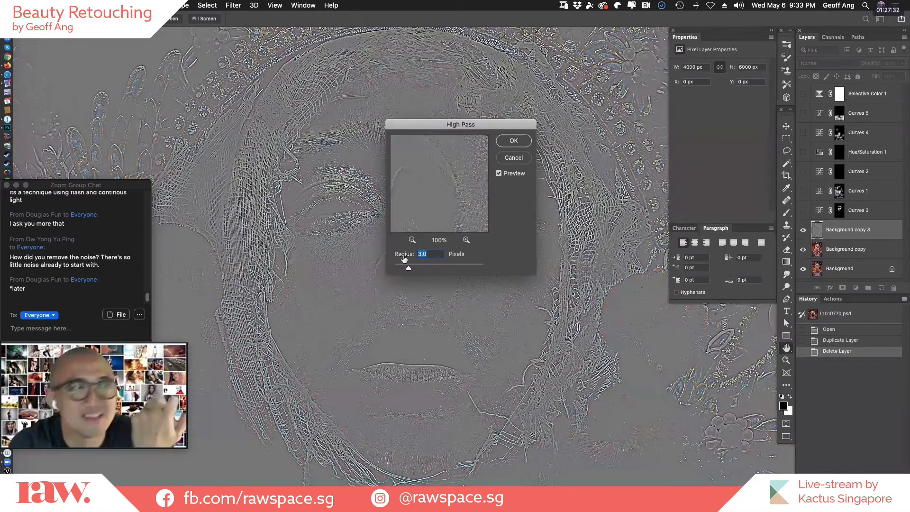
{"action": "left_click_drag", "start_coordinate": [409, 270], "coordinate": [426, 264]}
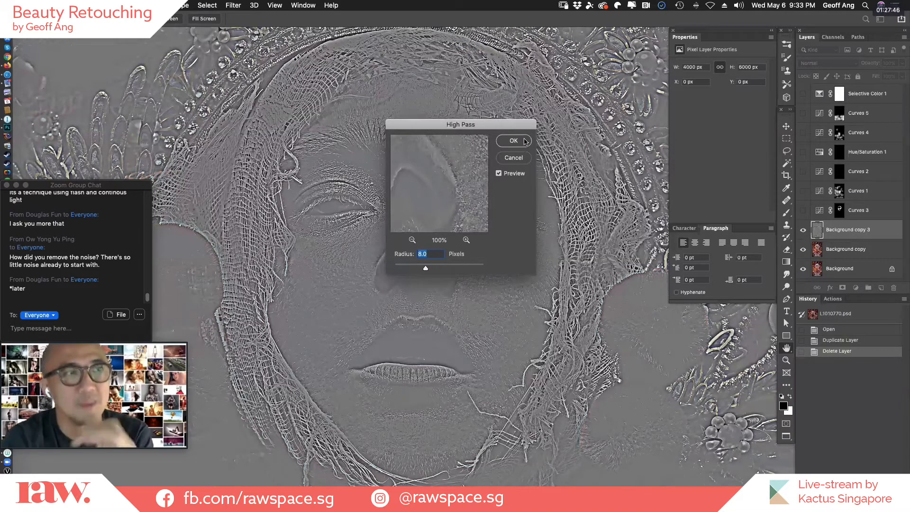
{"action": "left_click", "coordinate": [521, 141]}
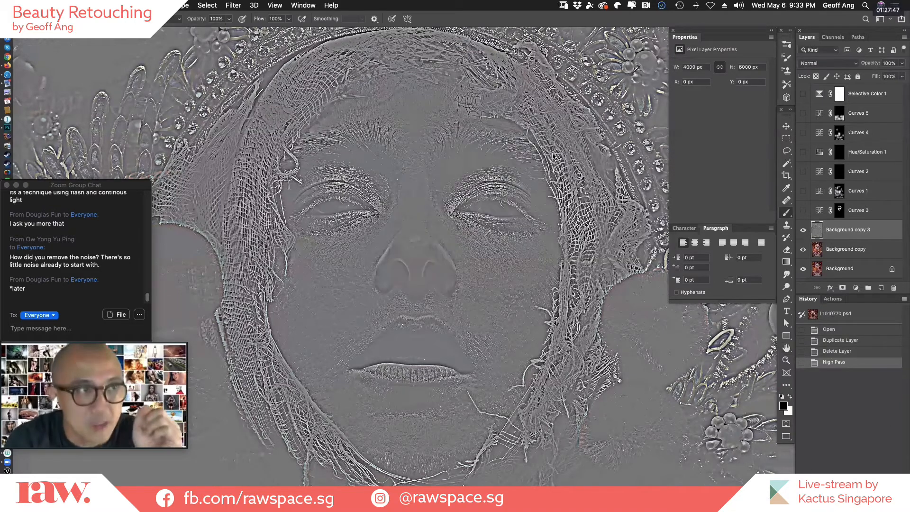
Blend the Background copy 3 High Pass layer in Soft Light at 76% opacity, checking the face with and without it.
{"action": "left_click", "coordinate": [840, 69]}
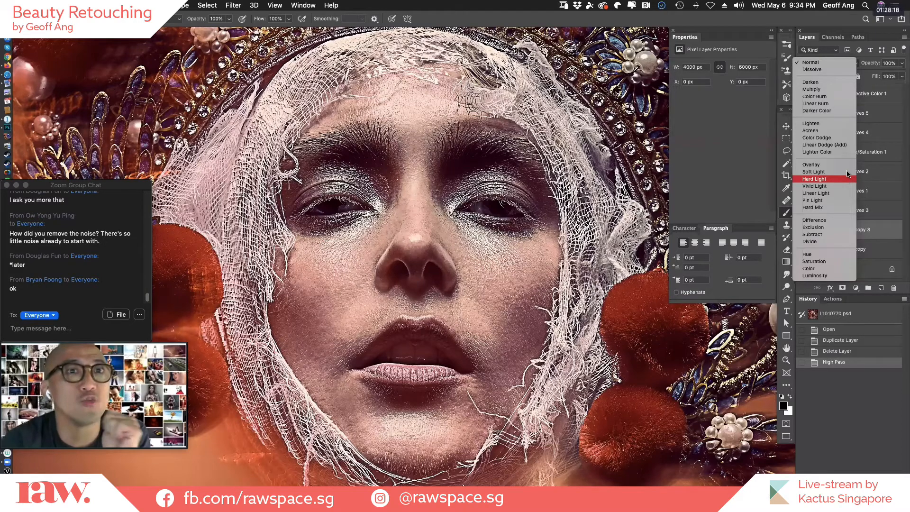
{"action": "left_click", "coordinate": [846, 171]}
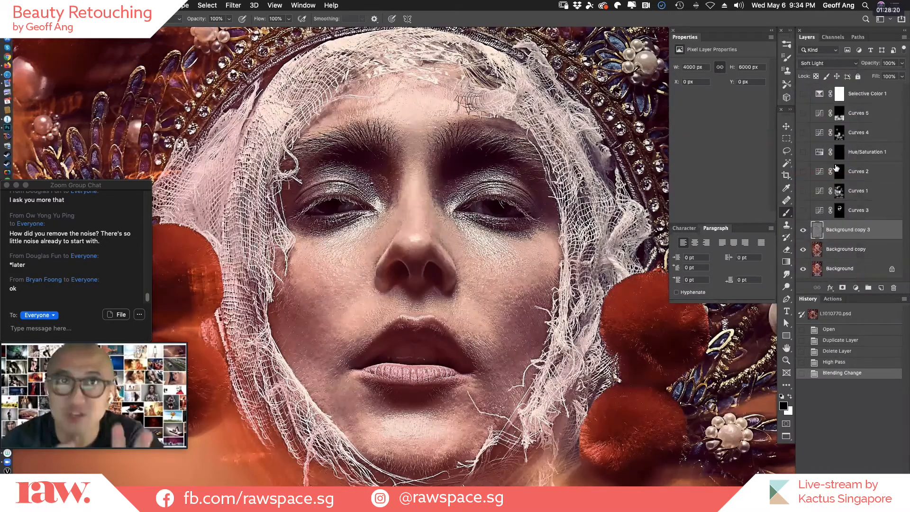
{"action": "left_click", "coordinate": [803, 231]}
{"action": "left_click", "coordinate": [802, 232]}
{"action": "left_click", "coordinate": [802, 232]}
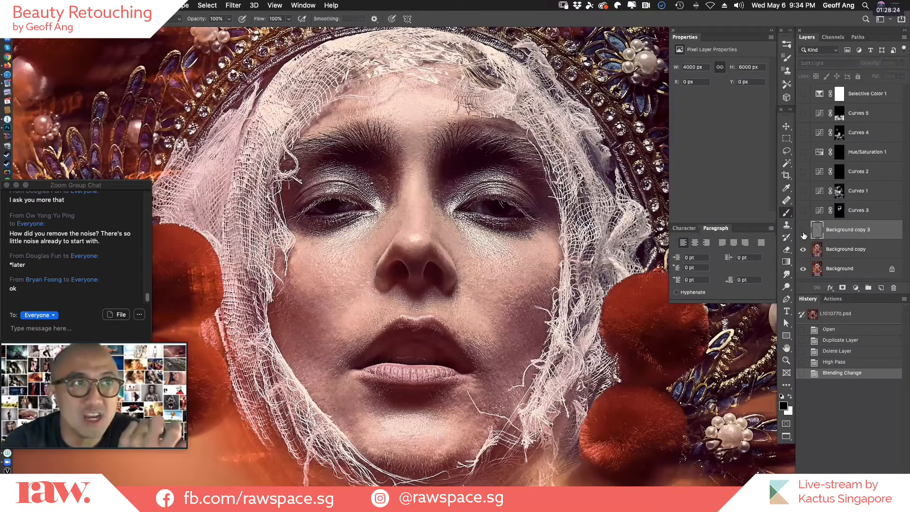
{"action": "left_click", "coordinate": [803, 232]}
{"action": "left_click", "coordinate": [803, 231]}
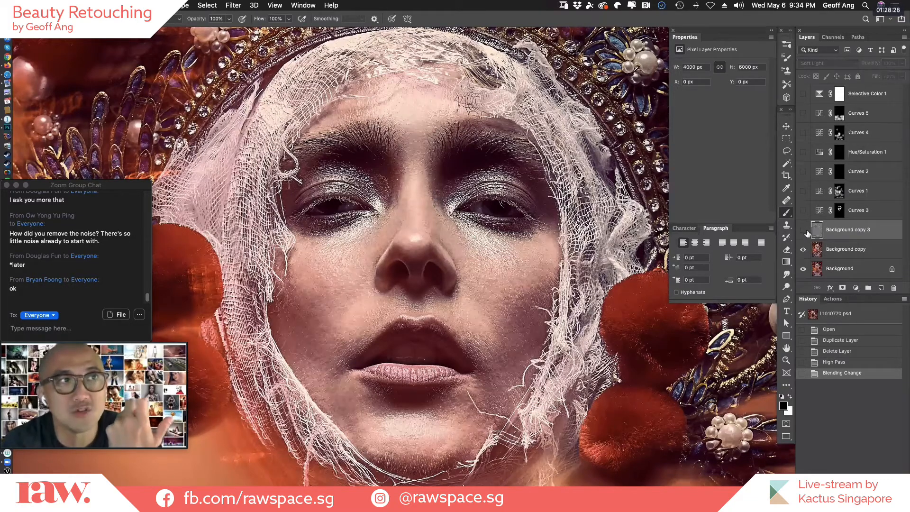
{"action": "left_click", "coordinate": [804, 232]}
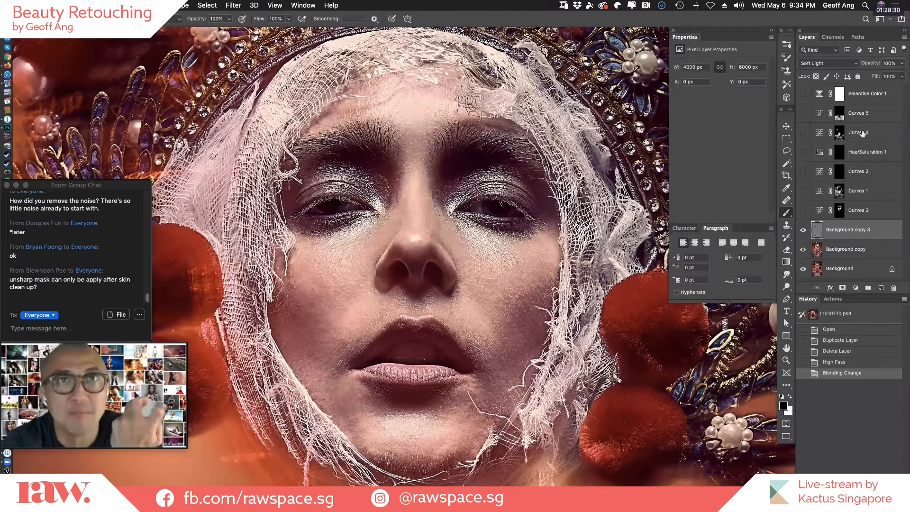
{"action": "left_click_drag", "start_coordinate": [876, 66], "coordinate": [878, 67]}
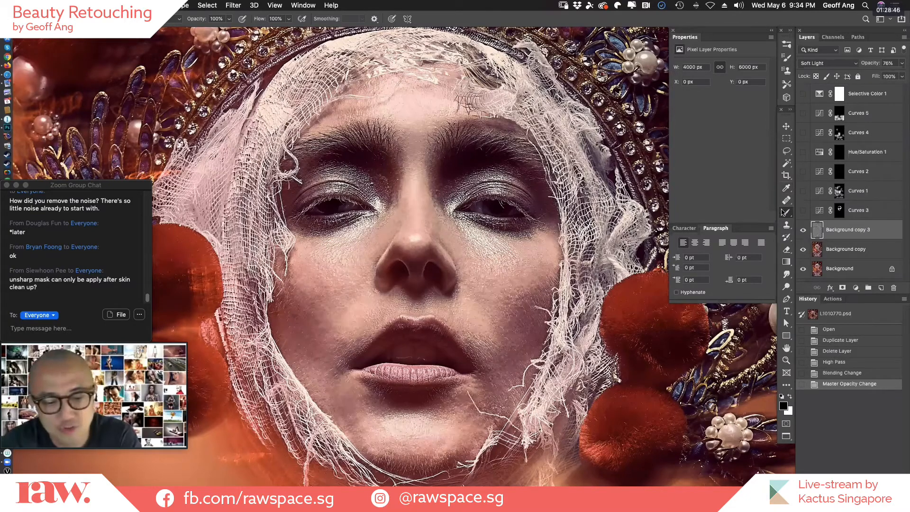
Compare the whole portrait with and without the Curves 3 layer, leaving the layer visible.
{"action": "key", "text": "super+minus"}
{"action": "key", "text": "super+minus"}
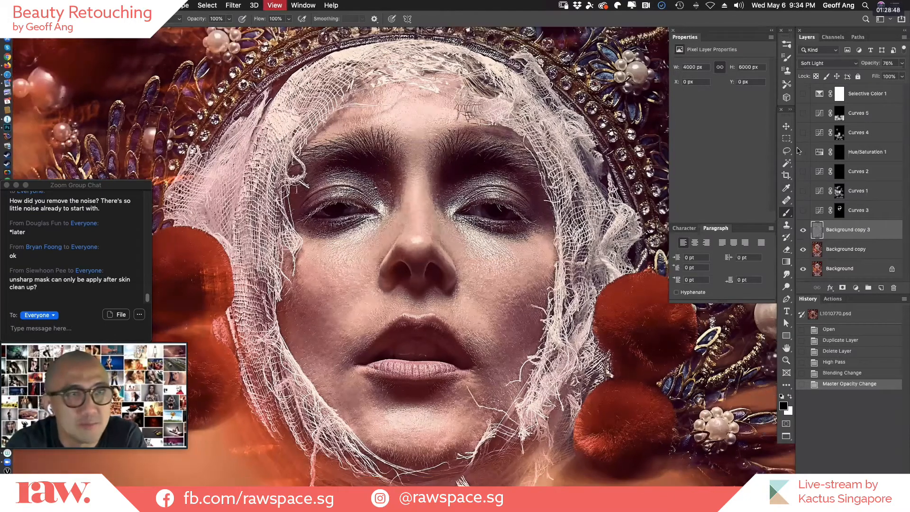
{"action": "key", "text": "super+0"}
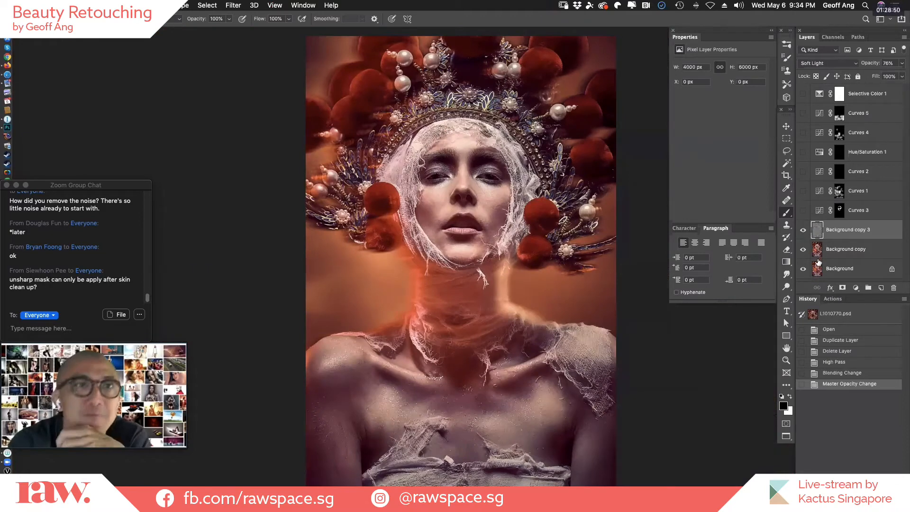
{"action": "left_click", "coordinate": [803, 210]}
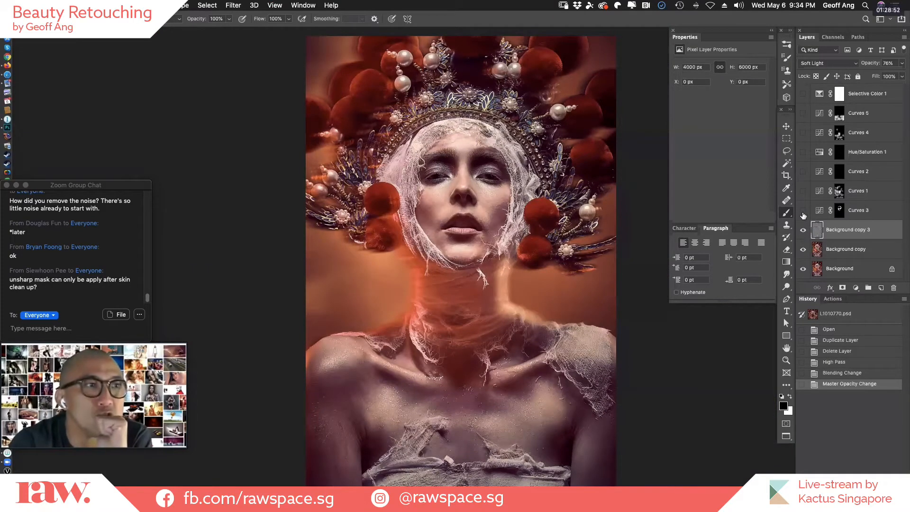
{"action": "left_click", "coordinate": [803, 211]}
{"action": "left_click", "coordinate": [803, 212]}
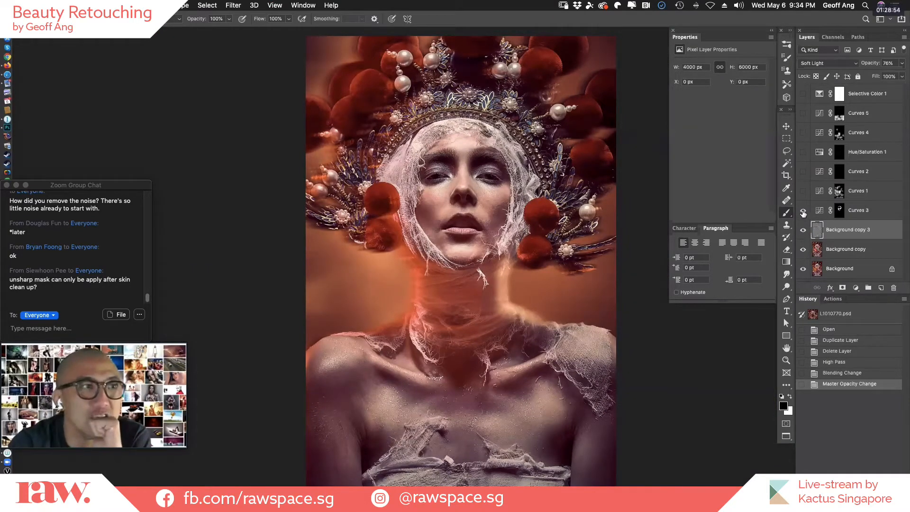
{"action": "left_click", "coordinate": [803, 211]}
{"action": "left_click", "coordinate": [803, 211]}
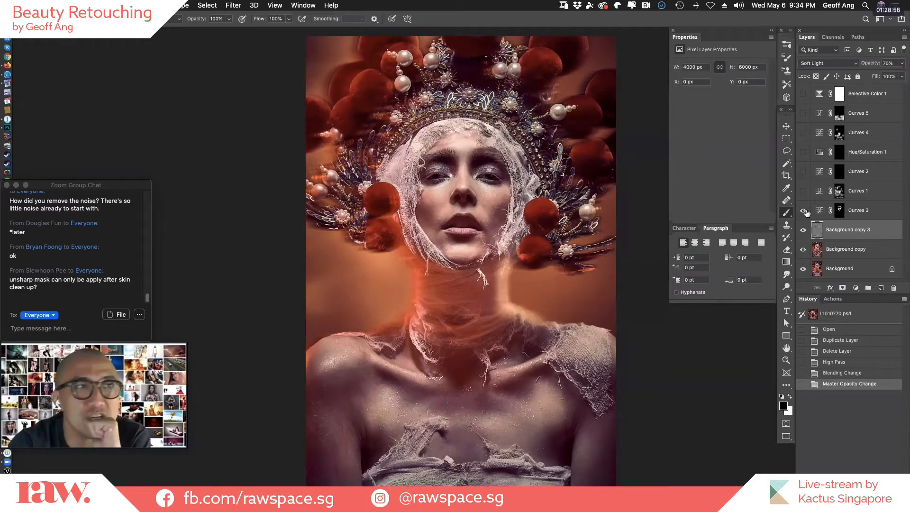
Compare the whole portrait with and without the Curves 1 layer, leaving the layer visible.
{"action": "left_click", "coordinate": [803, 192]}
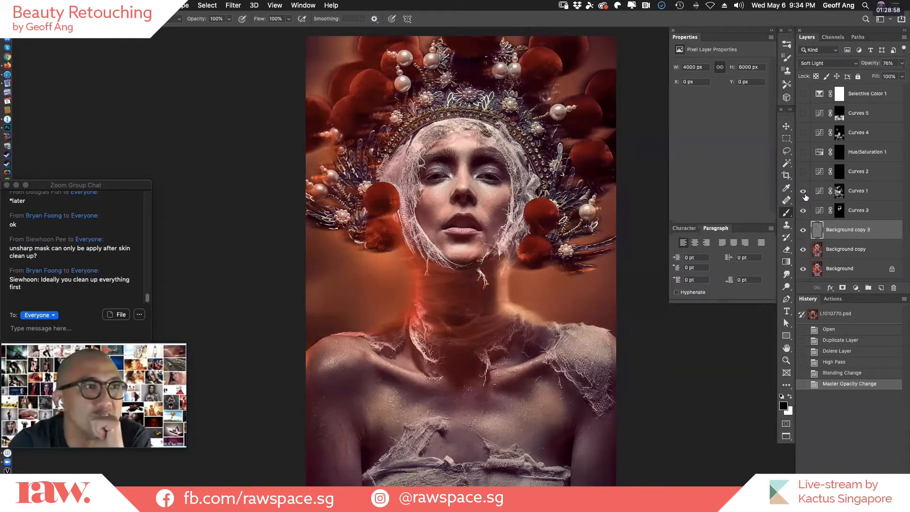
{"action": "left_click", "coordinate": [804, 194]}
{"action": "left_click", "coordinate": [804, 194]}
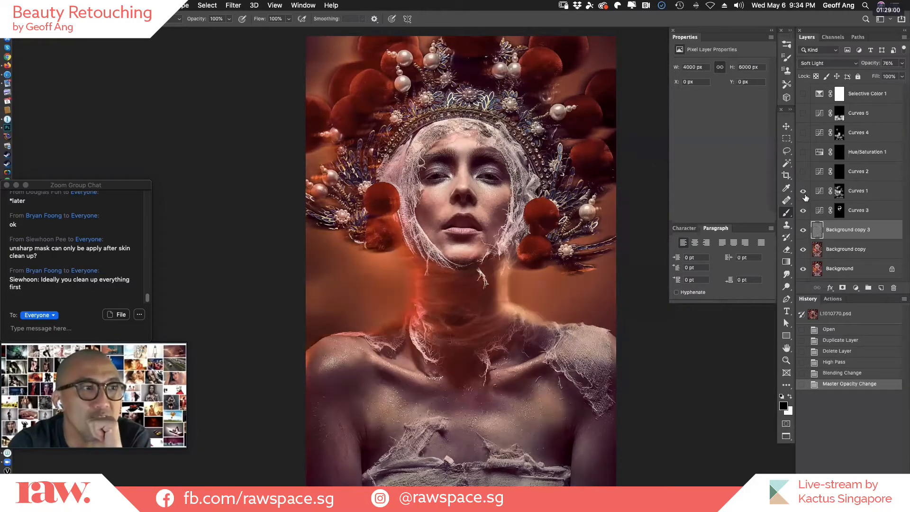
{"action": "left_click", "coordinate": [805, 195]}
{"action": "left_click", "coordinate": [804, 195]}
{"action": "left_click", "coordinate": [805, 198]}
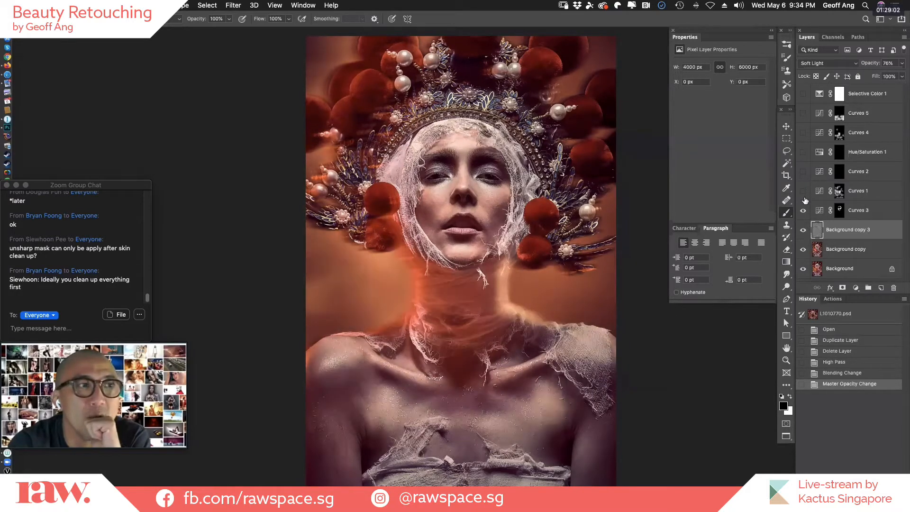
{"action": "left_click", "coordinate": [805, 196]}
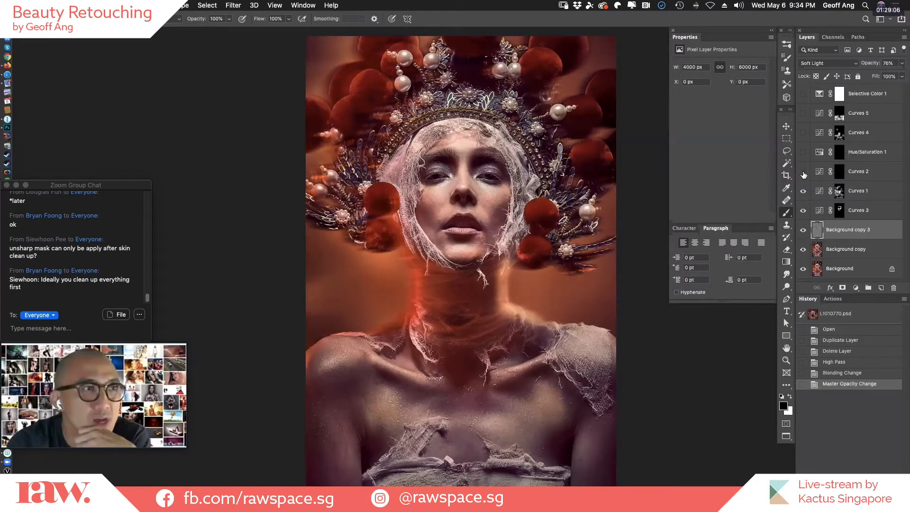
Show Curves 2 over the enlarged face and try brightening its RGB curve with a point at input 82, output 175.
{"action": "left_click", "coordinate": [804, 173]}
{"action": "left_click", "coordinate": [804, 174]}
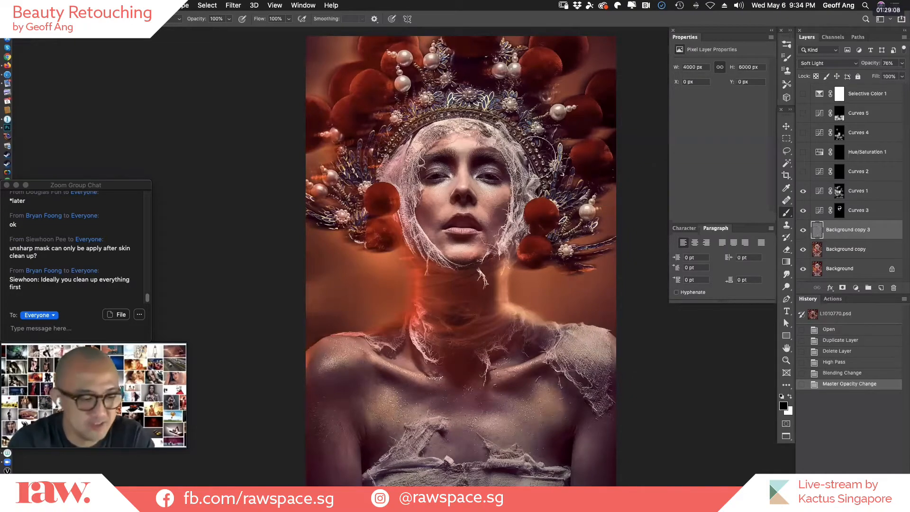
{"action": "scroll", "coordinate": [439, 182], "scroll_direction": "up", "scroll_amount": 1}
{"action": "scroll", "coordinate": [439, 182], "scroll_direction": "up", "scroll_amount": 4}
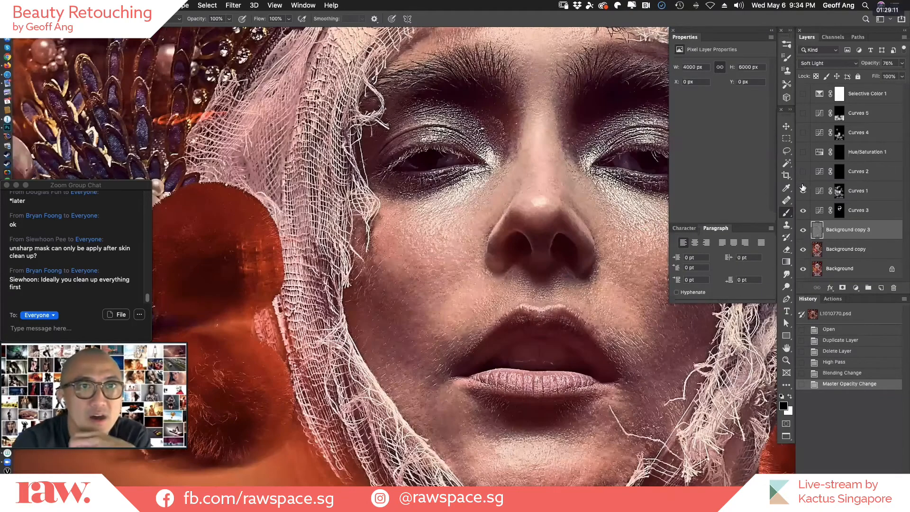
{"action": "left_click", "coordinate": [803, 171]}
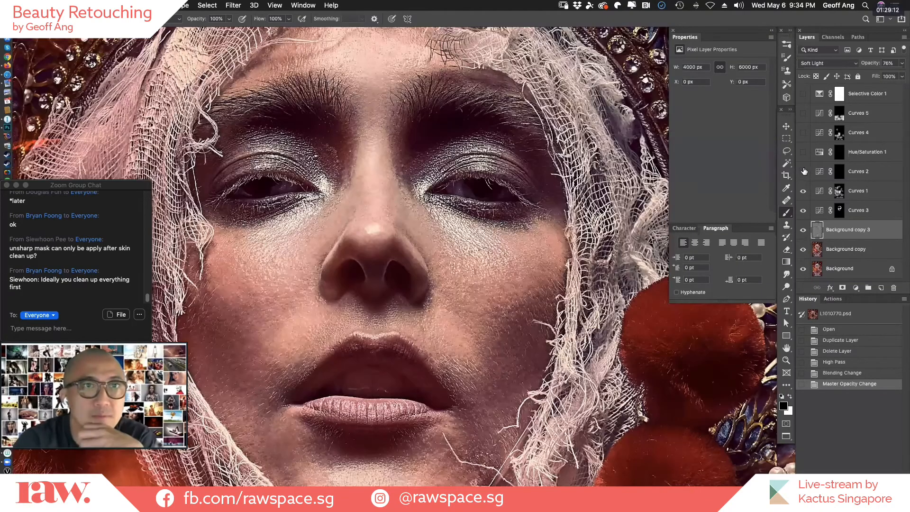
{"action": "left_click", "coordinate": [822, 174]}
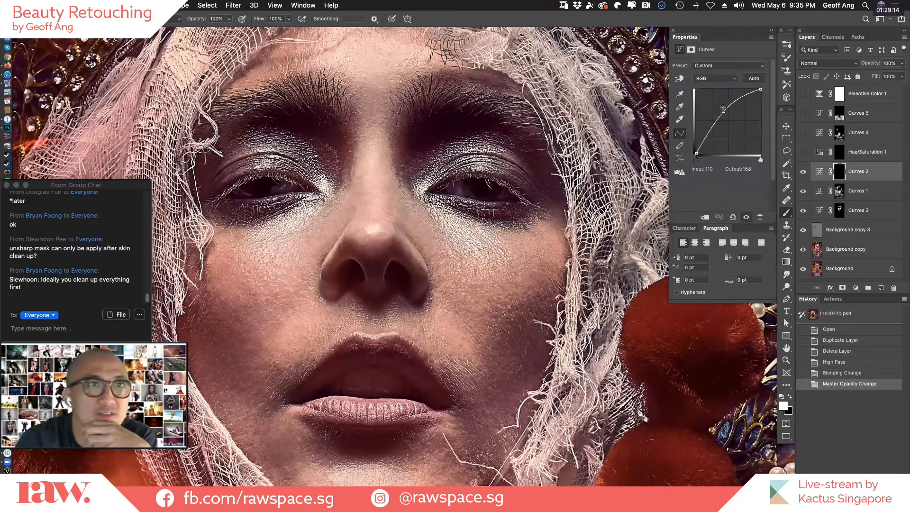
{"action": "left_click_drag", "start_coordinate": [717, 110], "coordinate": [723, 112]}
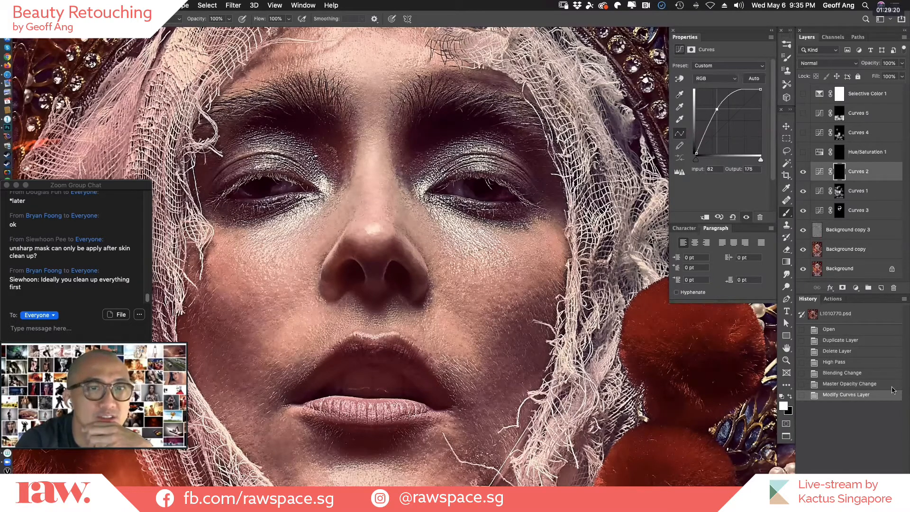
Revert the document to the Master Opacity Change history state and make Curves 3, Curves 1 and Curves 2 visible.
{"action": "left_click", "coordinate": [866, 373]}
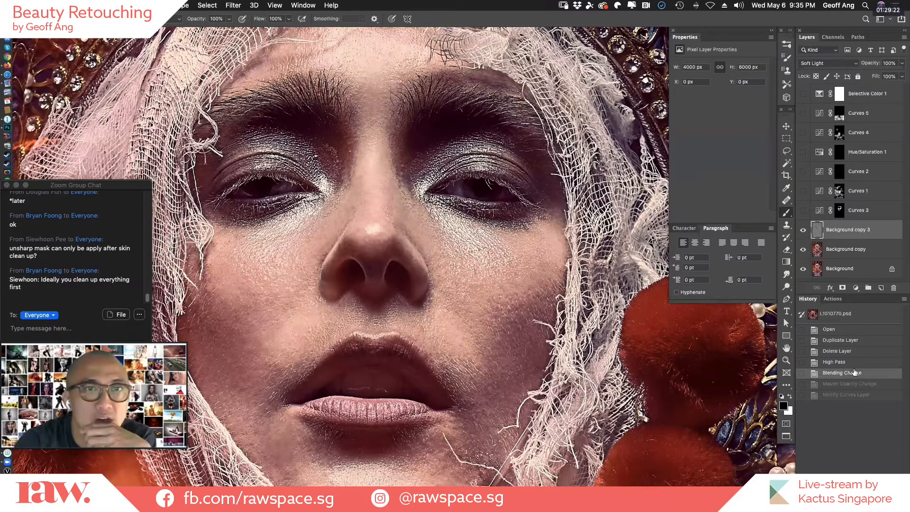
{"action": "left_click", "coordinate": [858, 386]}
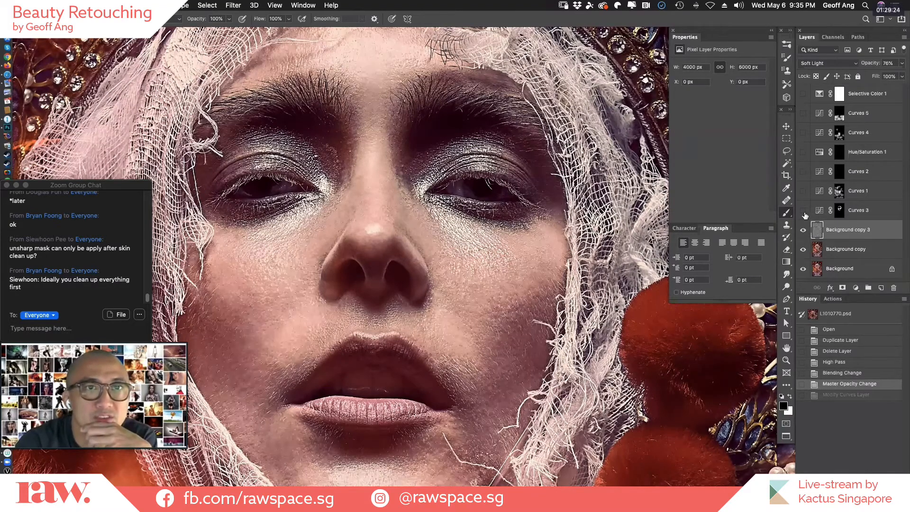
{"action": "left_click_drag", "start_coordinate": [804, 212], "coordinate": [804, 173]}
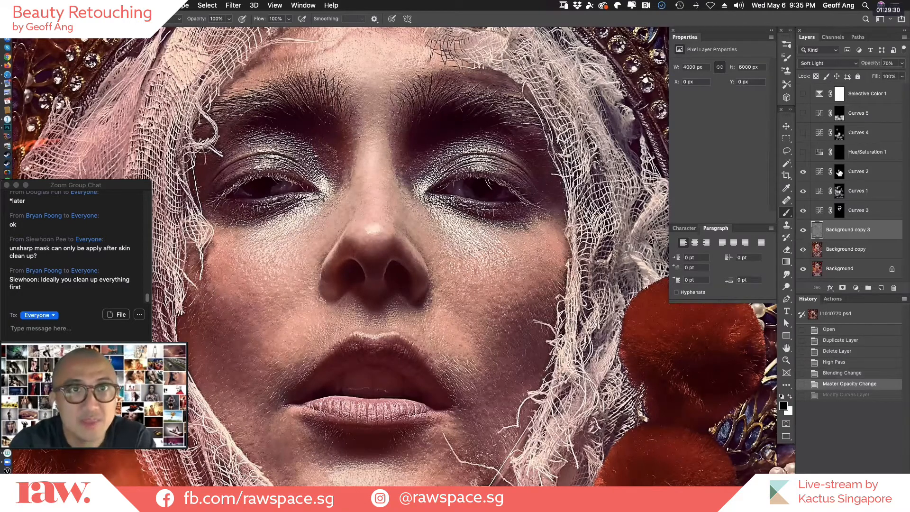
Inspect the Curves 2 mask, and show the Hue/Saturation 1 layer with its mask selected.
{"action": "left_click", "coordinate": [838, 172]}
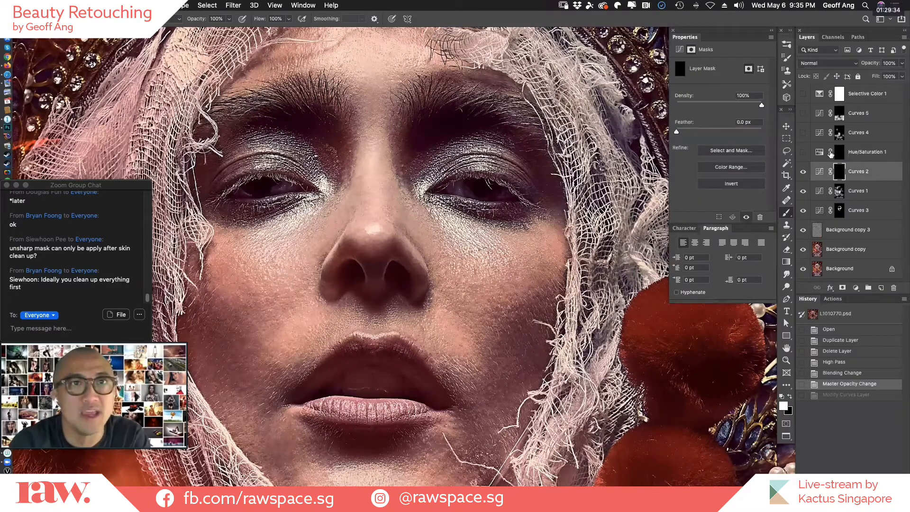
{"action": "left_click", "coordinate": [803, 152]}
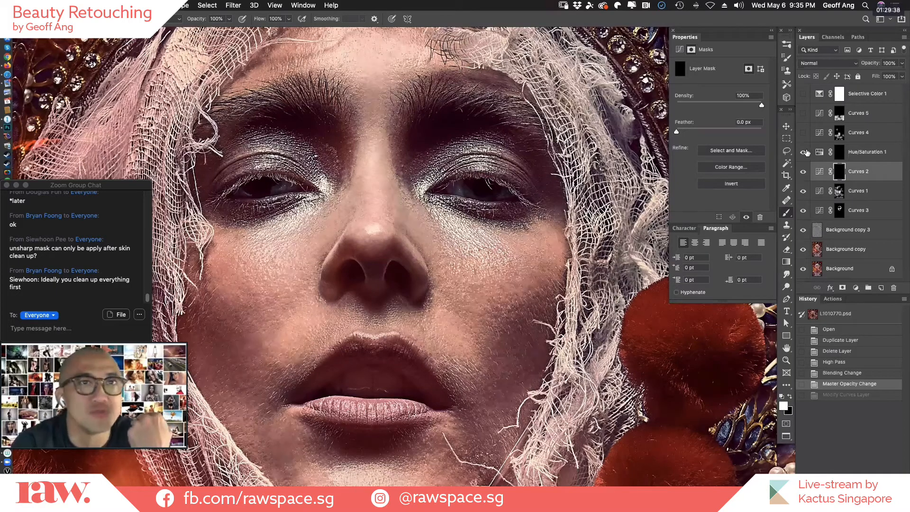
{"action": "left_click", "coordinate": [839, 152]}
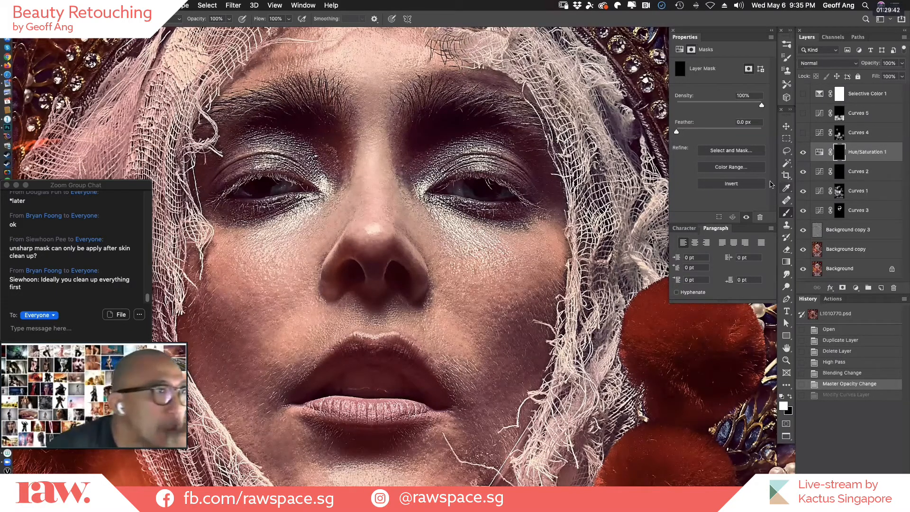
Show the Curves 4 layer and compare the whole portrait with and without it, leaving it visible.
{"action": "left_click", "coordinate": [803, 132]}
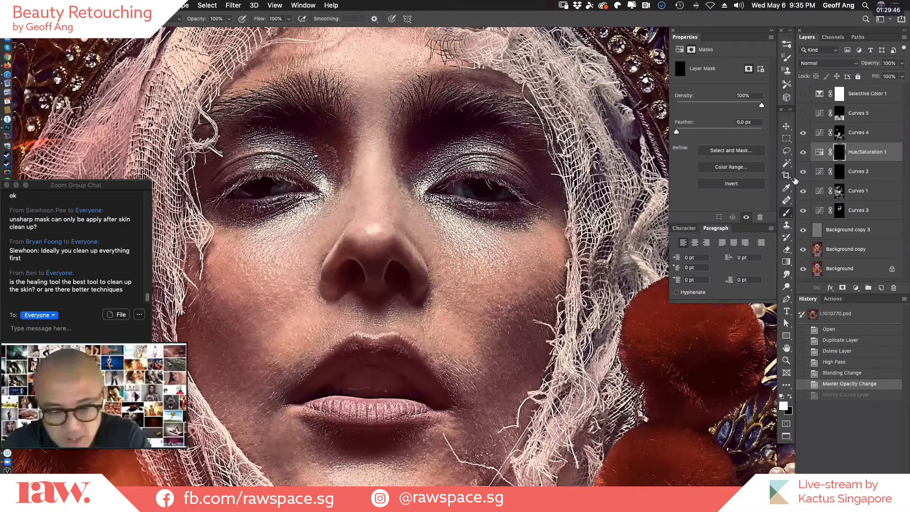
{"action": "key", "text": "super+h"}
{"action": "key", "text": "super+minus"}
{"action": "key", "text": "super+minus"}
{"action": "key", "text": "super+minus"}
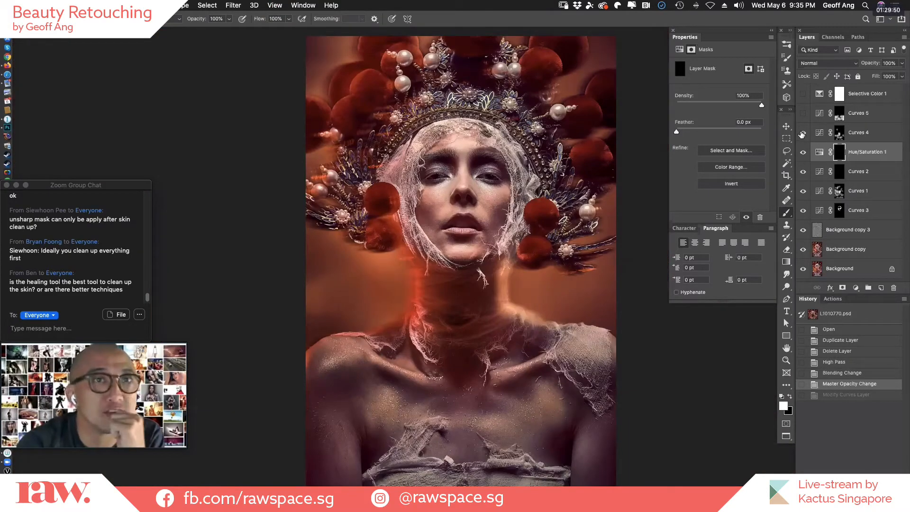
{"action": "left_click", "coordinate": [804, 135]}
{"action": "left_click", "coordinate": [804, 135]}
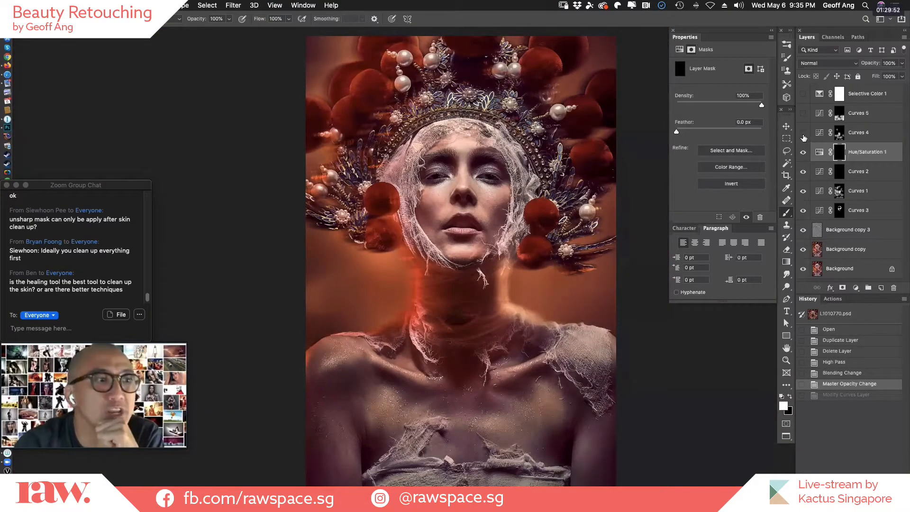
{"action": "left_click", "coordinate": [803, 134]}
{"action": "left_click", "coordinate": [803, 135]}
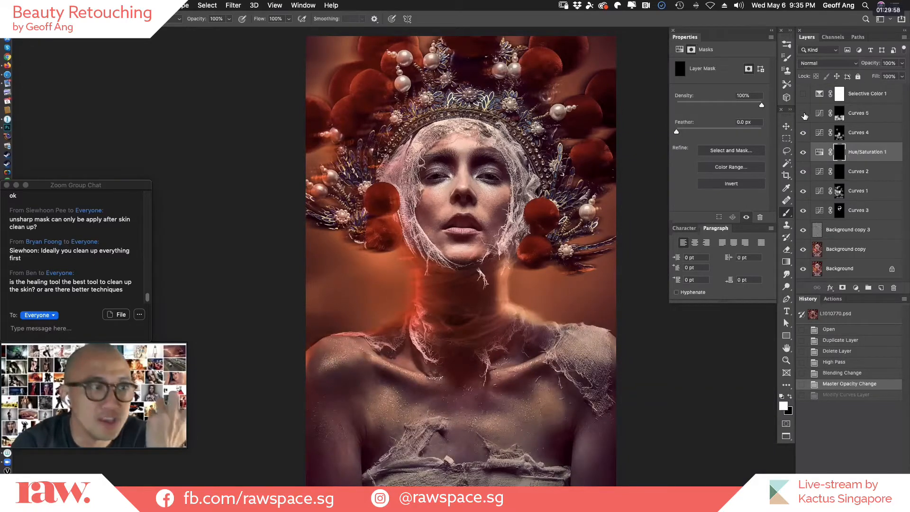
Turn on the Curves 5 layer and check its mask briefly as a red overlay on the portrait.
{"action": "left_click", "coordinate": [804, 116]}
{"action": "left_click", "coordinate": [803, 117]}
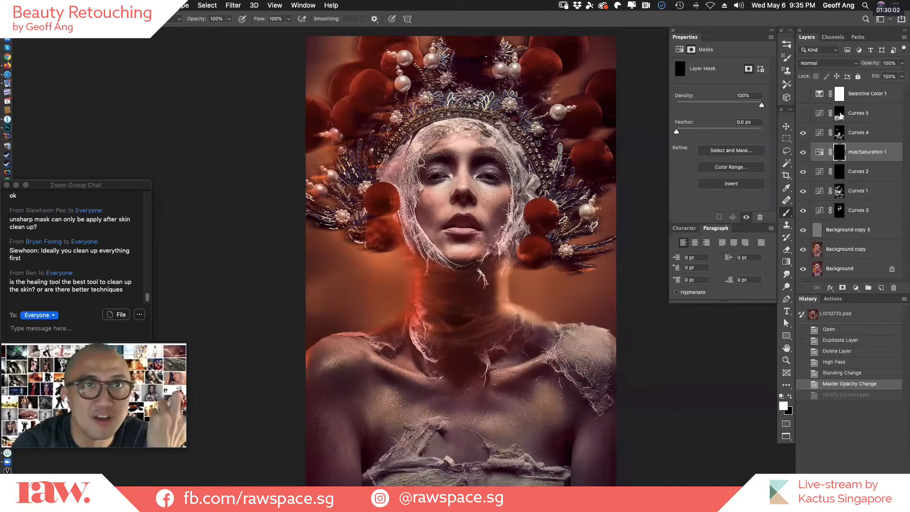
{"action": "left_click", "coordinate": [840, 121], "text": "alt+shift"}
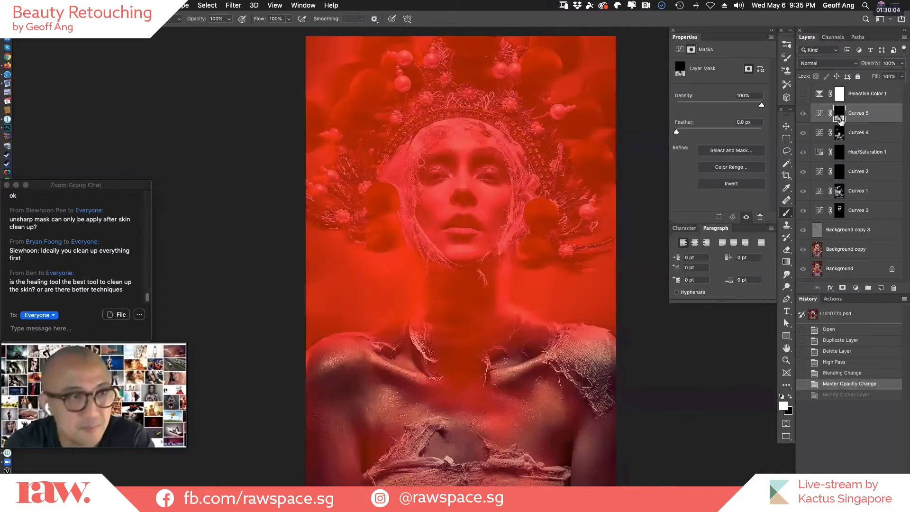
{"action": "left_click", "coordinate": [842, 122], "text": "alt+shift"}
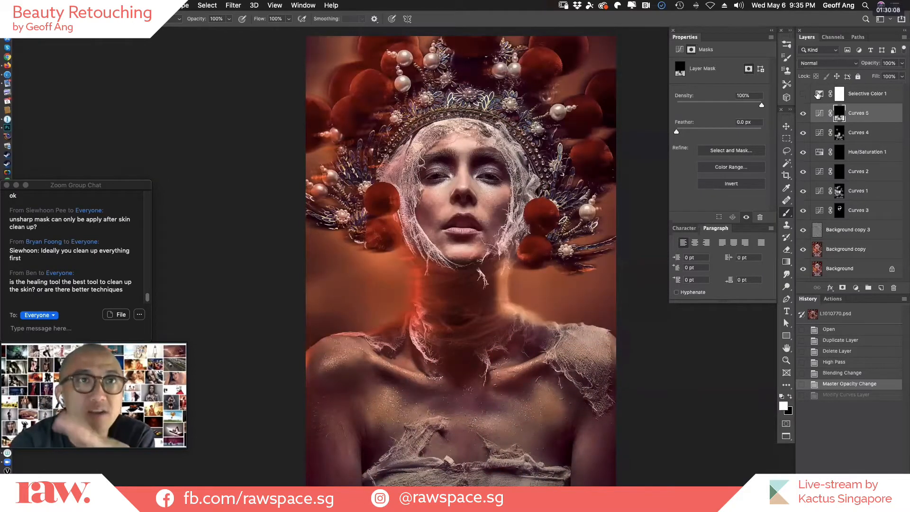
Show the Selective Color 1 layer and open its Reds adjustment settings.
{"action": "left_click", "coordinate": [804, 95]}
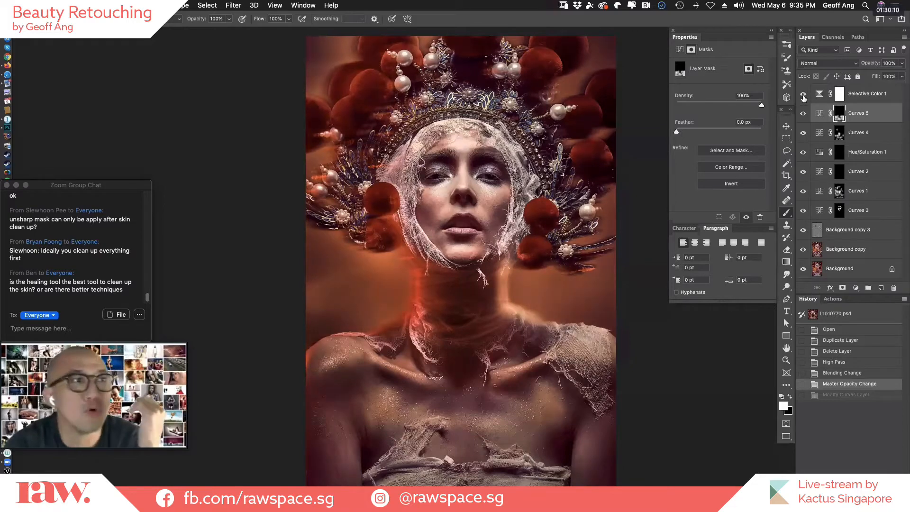
{"action": "left_click", "coordinate": [820, 97]}
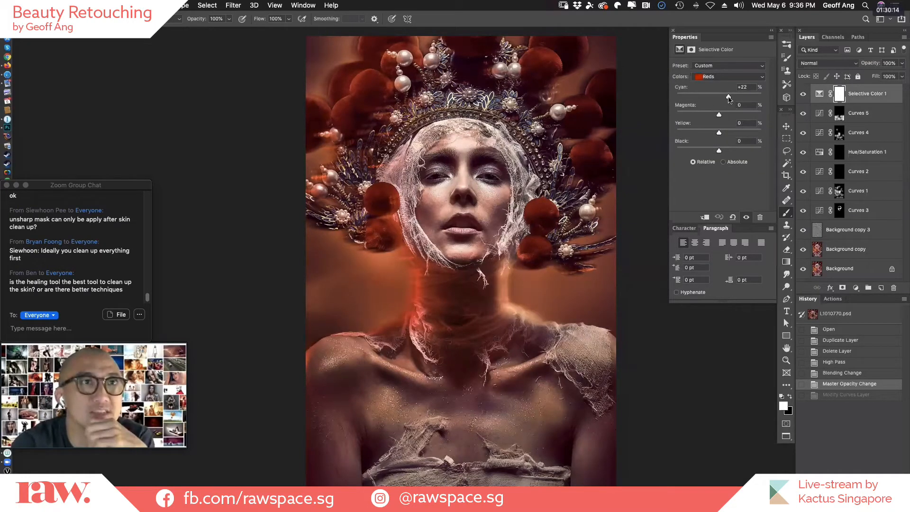
In Selective Color 1, set the cyan of the Reds to +24% and the black of the Whites to -51%.
{"action": "mouse_move", "coordinate": [728, 98]}
{"action": "left_mouse_down"}
{"action": "mouse_move", "coordinate": [694, 97]}
{"action": "mouse_move", "coordinate": [731, 101]}
{"action": "left_mouse_up"}
{"action": "left_click", "coordinate": [754, 76]}
{"action": "left_click", "coordinate": [752, 83]}
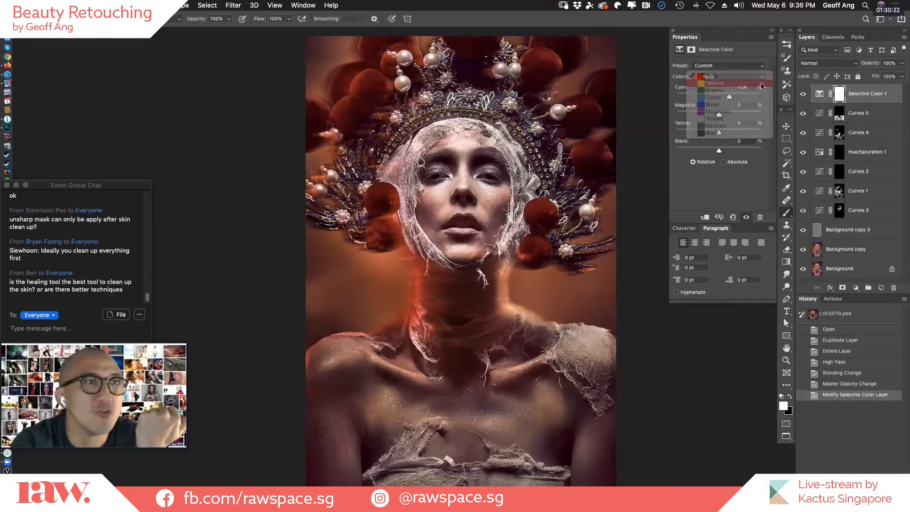
{"action": "left_click", "coordinate": [751, 79]}
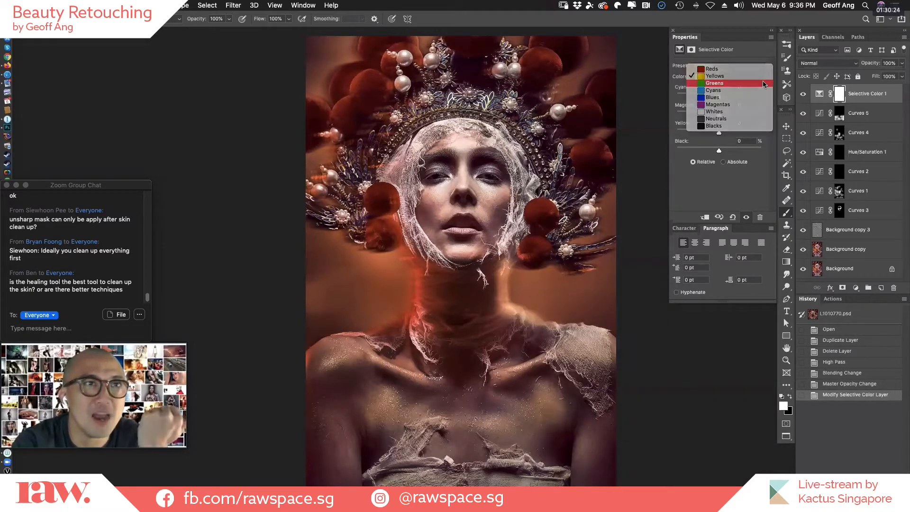
{"action": "left_click", "coordinate": [750, 84]}
{"action": "left_click", "coordinate": [753, 79]}
{"action": "left_click", "coordinate": [753, 84]}
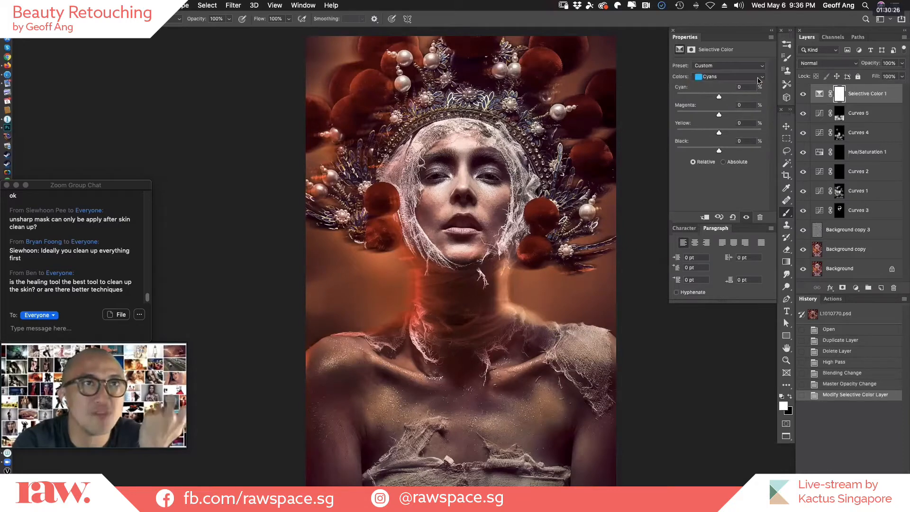
{"action": "left_click", "coordinate": [753, 79]}
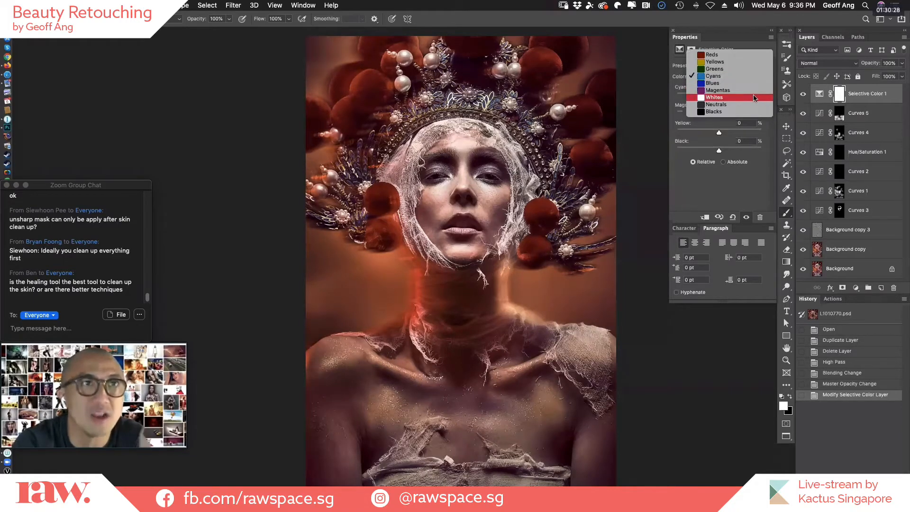
{"action": "left_click", "coordinate": [754, 98]}
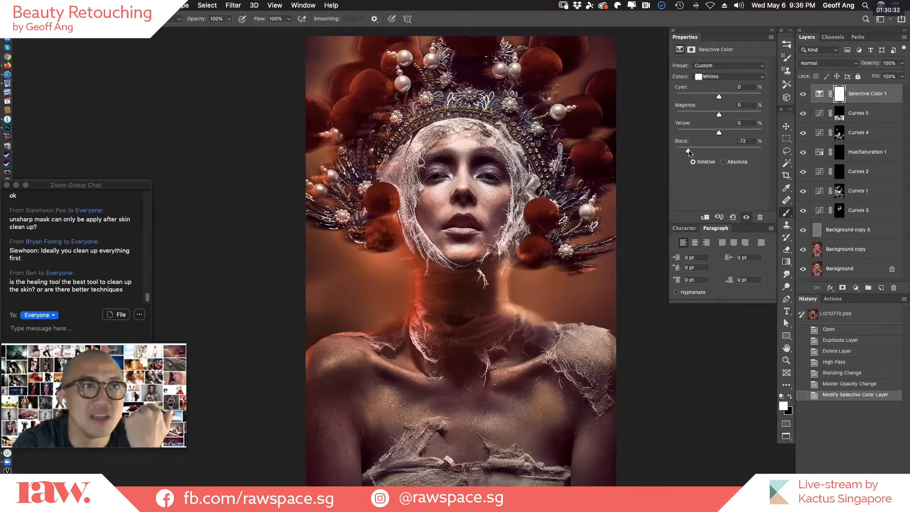
{"action": "mouse_move", "coordinate": [689, 152]}
{"action": "left_mouse_down"}
{"action": "mouse_move", "coordinate": [721, 152]}
{"action": "mouse_move", "coordinate": [666, 152]}
{"action": "mouse_move", "coordinate": [722, 160]}
{"action": "mouse_move", "coordinate": [696, 160]}
{"action": "left_mouse_up"}
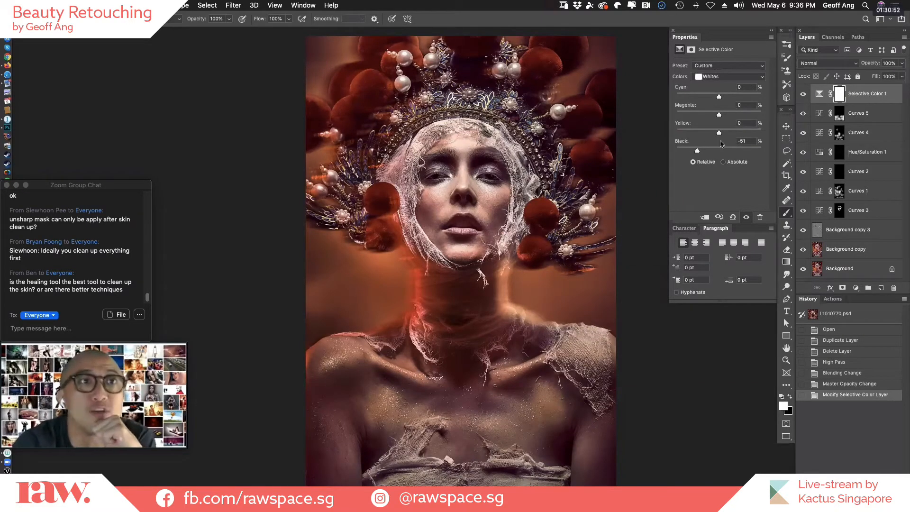
Try lowering the black amount of the Blacks to -44% in Selective Color 1.
{"action": "left_click", "coordinate": [752, 77]}
{"action": "left_click", "coordinate": [754, 83]}
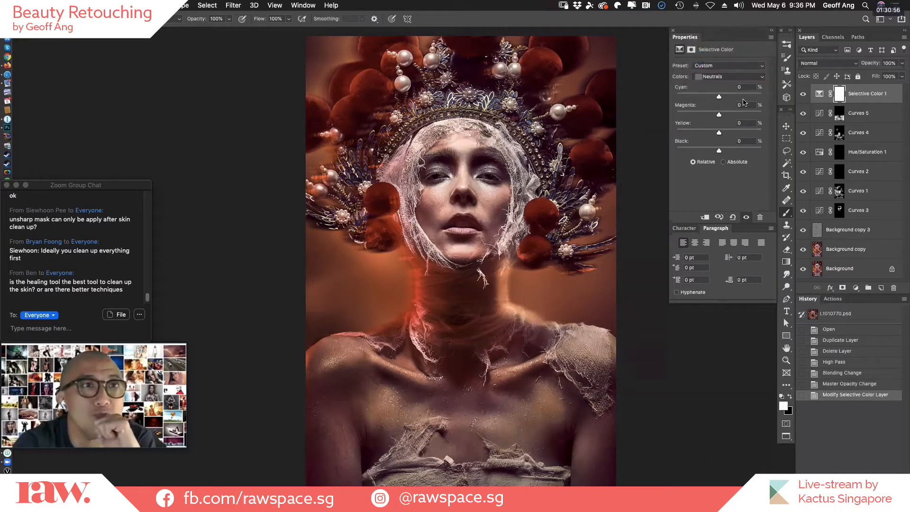
{"action": "left_click", "coordinate": [748, 76]}
{"action": "left_click", "coordinate": [750, 84]}
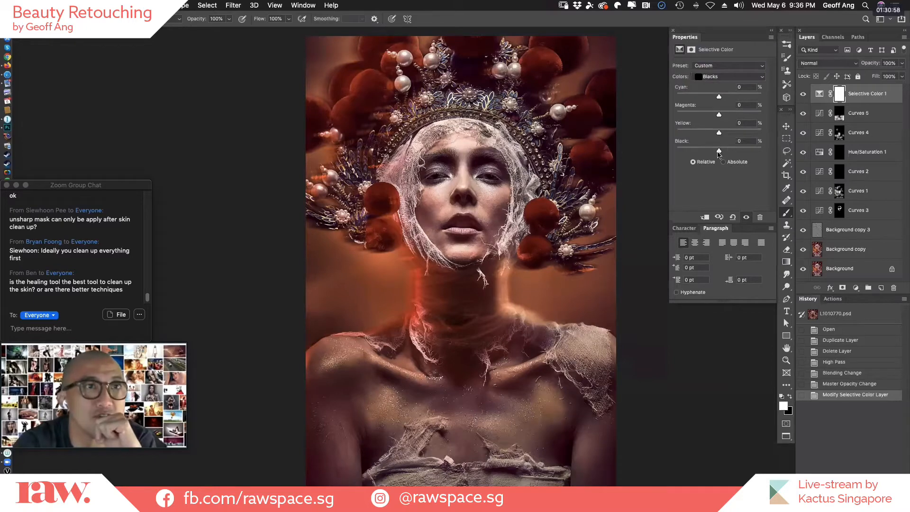
{"action": "left_click_drag", "start_coordinate": [719, 151], "coordinate": [700, 150]}
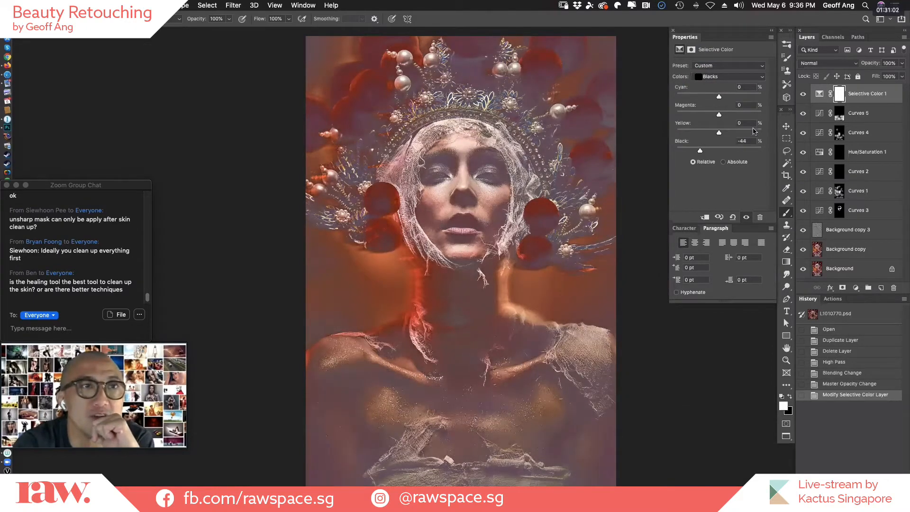
Switch Selective Color 1 to the Neutrals and try out their black amount, leaving it at 0%.
{"action": "left_click", "coordinate": [734, 77]}
{"action": "left_click", "coordinate": [740, 72]}
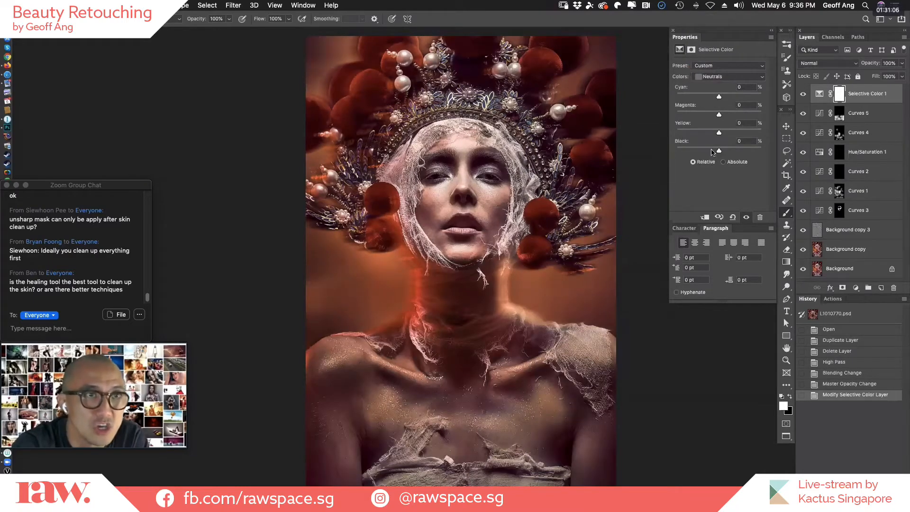
{"action": "mouse_move", "coordinate": [719, 151]}
{"action": "left_mouse_down"}
{"action": "mouse_move", "coordinate": [701, 151]}
{"action": "mouse_move", "coordinate": [726, 152]}
{"action": "mouse_move", "coordinate": [719, 152]}
{"action": "left_mouse_up"}
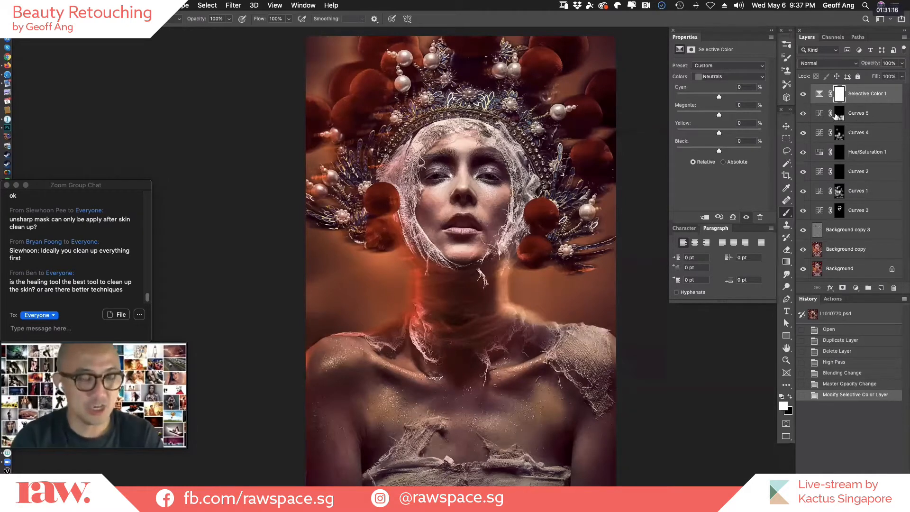
Close L1010770.psd without saving and open 20200325_KatyaTest94352.psb from the desktop.
{"action": "key", "text": "super+w"}
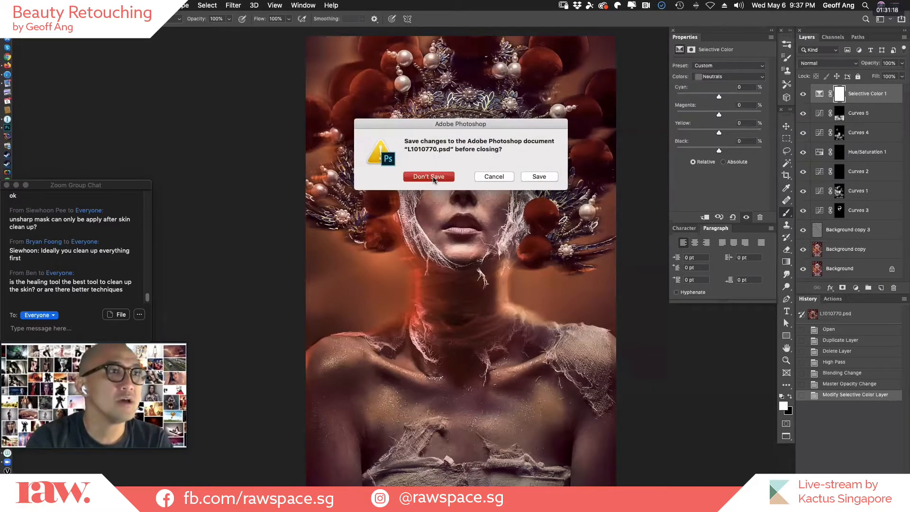
{"action": "left_click", "coordinate": [433, 180]}
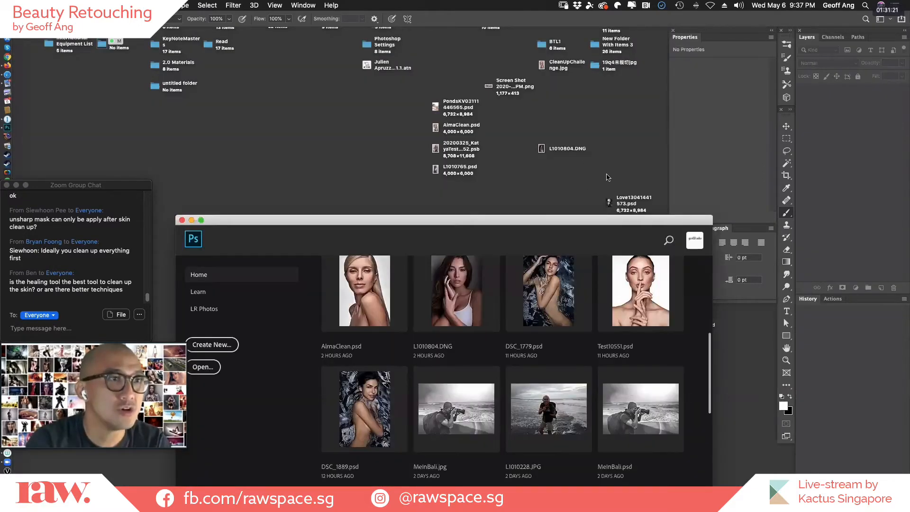
{"action": "left_click", "coordinate": [619, 169]}
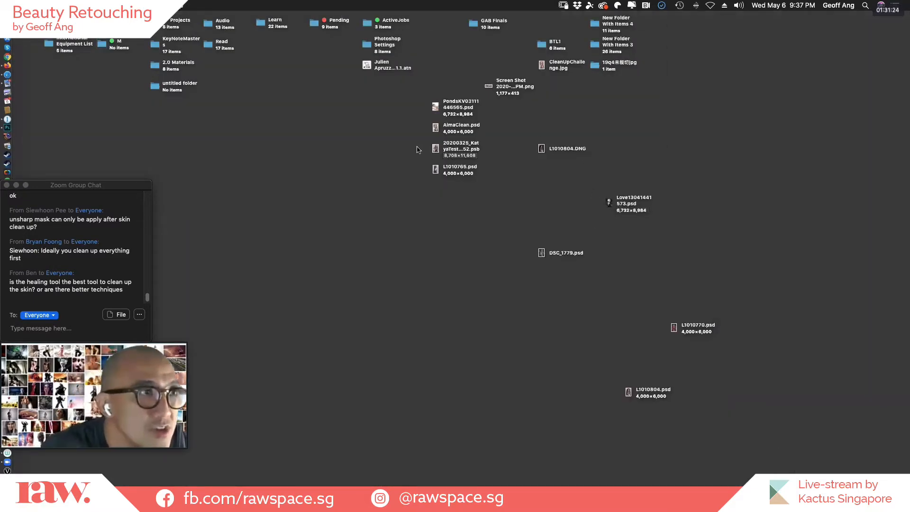
{"action": "double_click", "coordinate": [467, 145]}
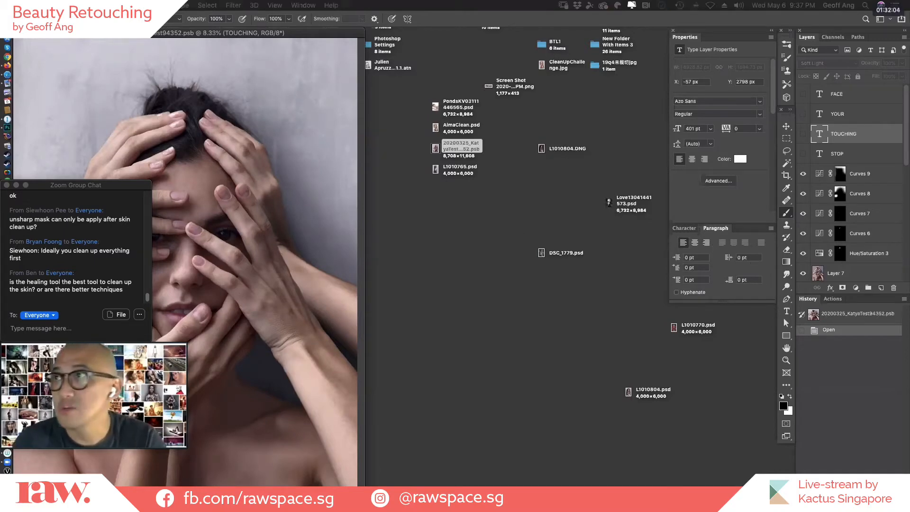
Review the file formats offered for saving the document under a new name, including Large Document Format, and cancel the save.
{"action": "key", "text": "super+shift+s"}
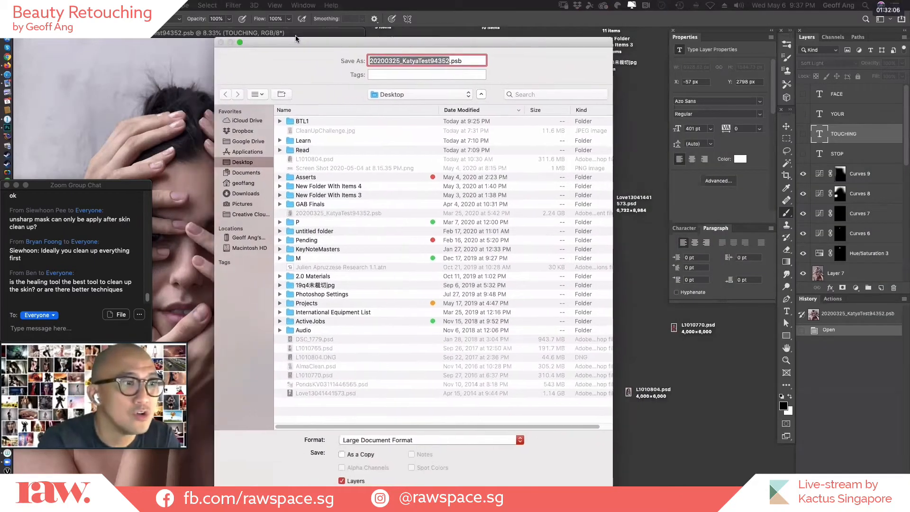
{"action": "left_click_drag", "start_coordinate": [317, 36], "coordinate": [342, 16]}
{"action": "left_click", "coordinate": [502, 404]}
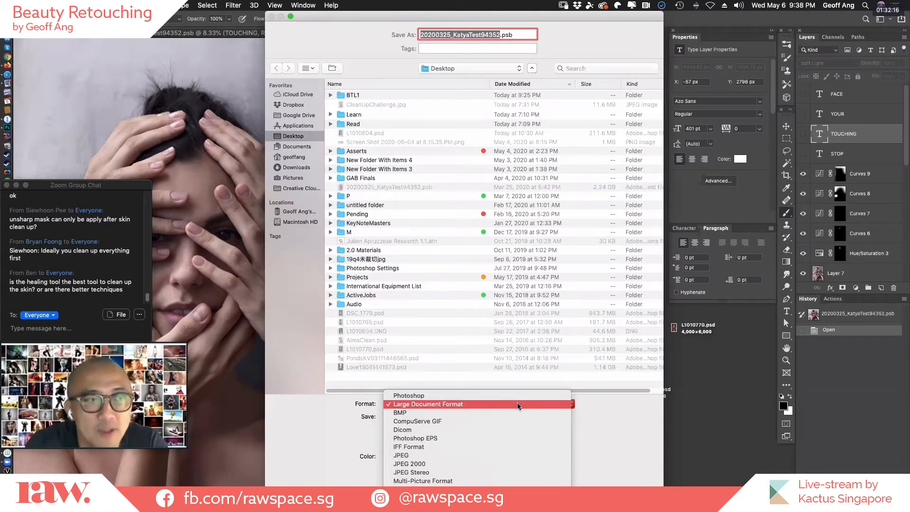
{"action": "left_click", "coordinate": [521, 404]}
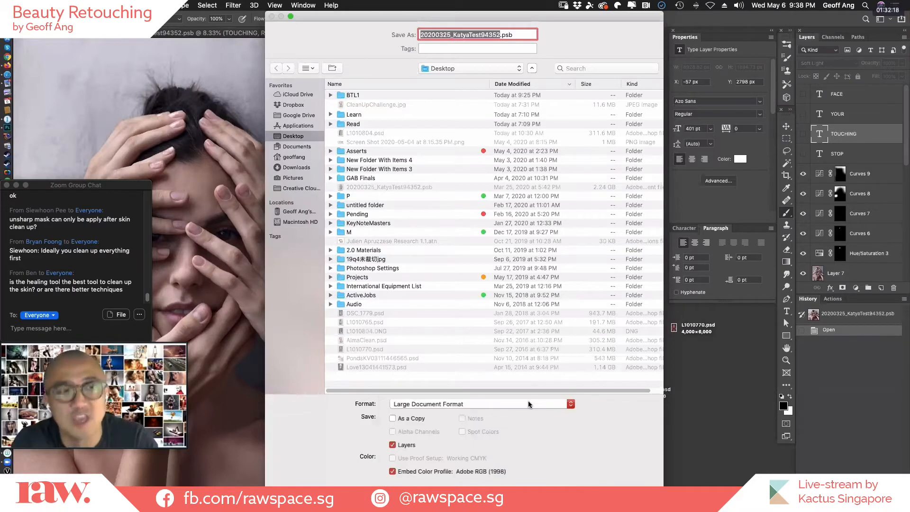
{"action": "key", "text": "Escape"}
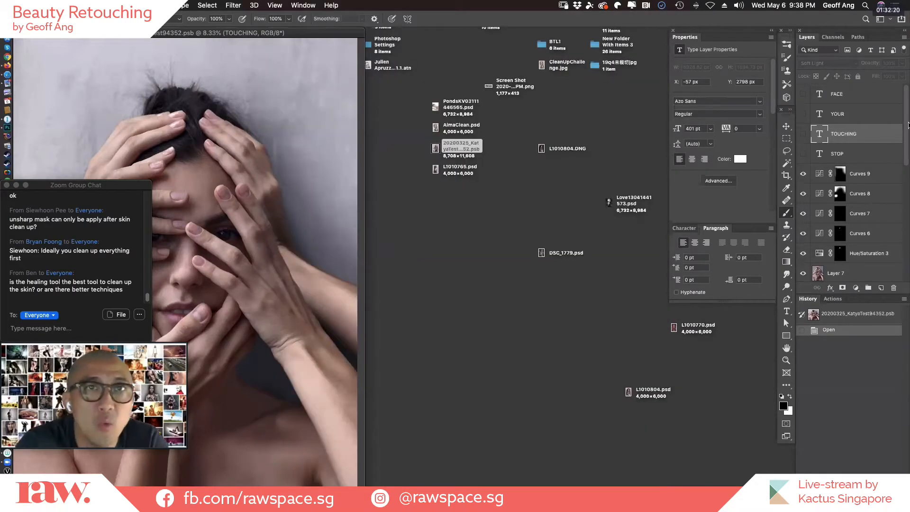
Display the document in full screen mode and hide every layer above the Background and Background copy layers.
{"action": "scroll", "coordinate": [907, 125], "scroll_direction": "down", "scroll_amount": 10}
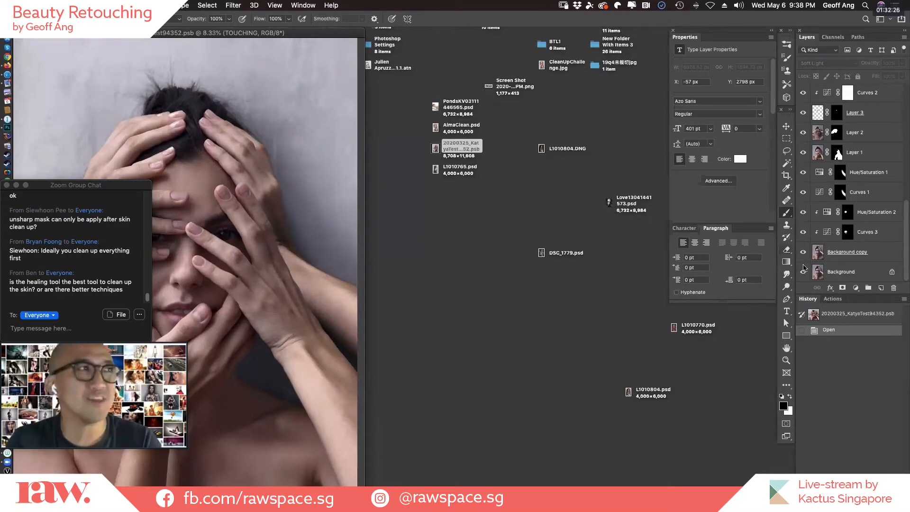
{"action": "left_click_drag", "start_coordinate": [336, 33], "coordinate": [480, 41]}
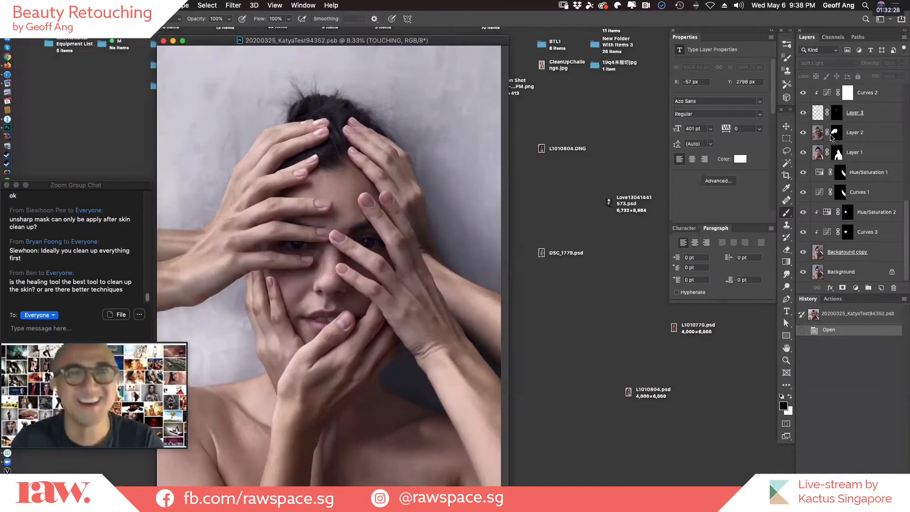
{"action": "key", "text": "f"}
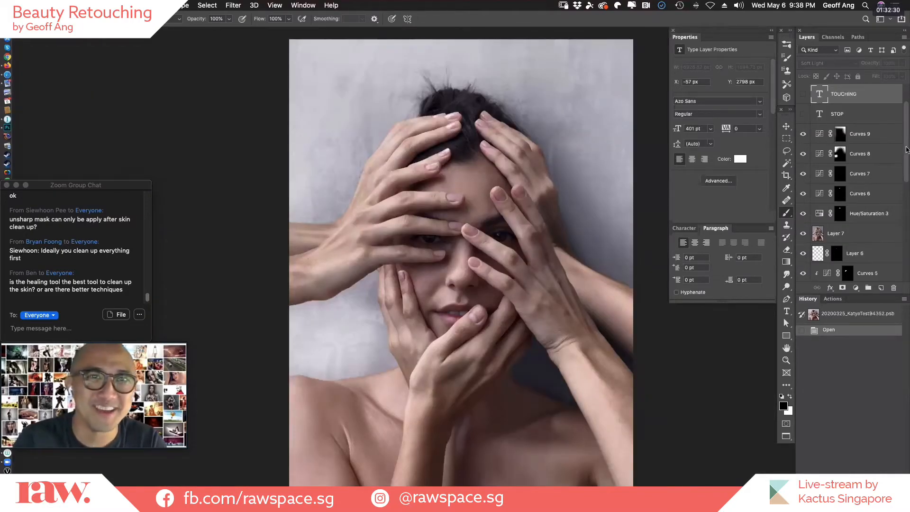
{"action": "scroll", "coordinate": [899, 154], "scroll_direction": "down", "scroll_amount": 10}
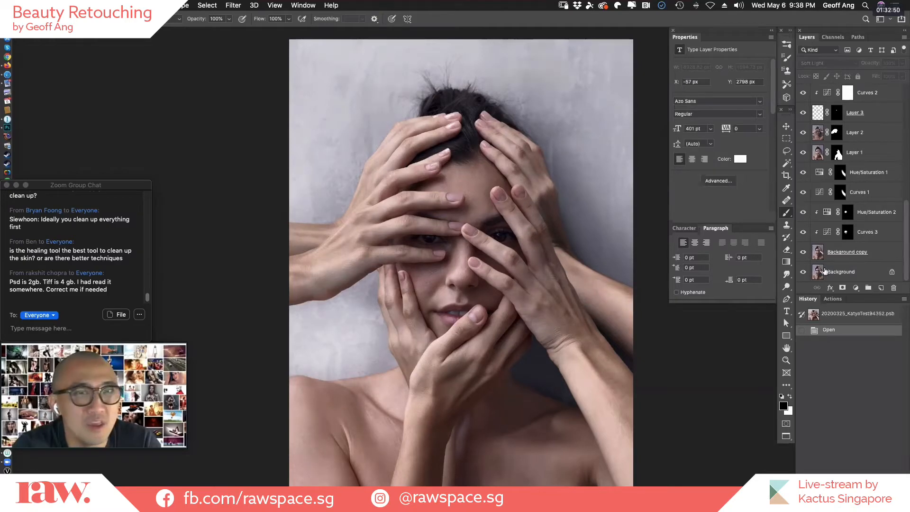
{"action": "left_click", "coordinate": [803, 271], "text": "alt"}
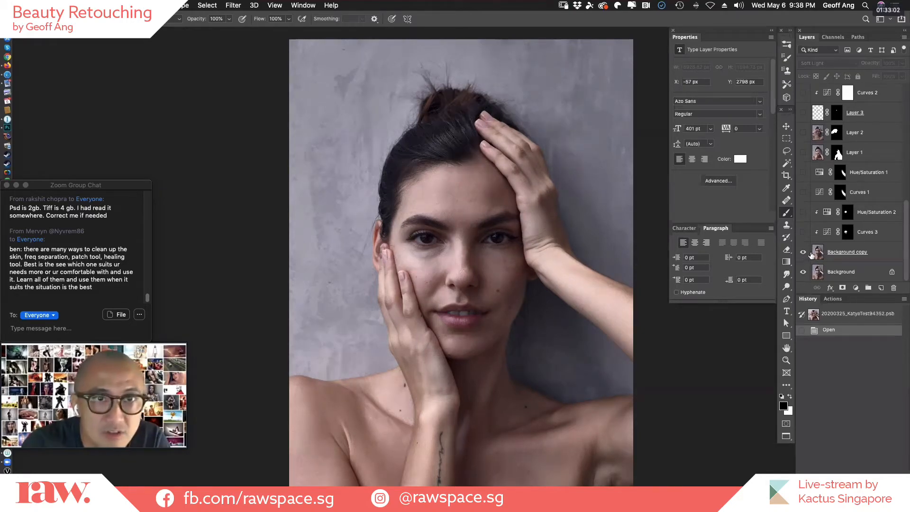
Compare the face close up with and without the Background copy layer, leave it visible, and return to the whole portrait.
{"action": "left_click", "coordinate": [457, 282]}
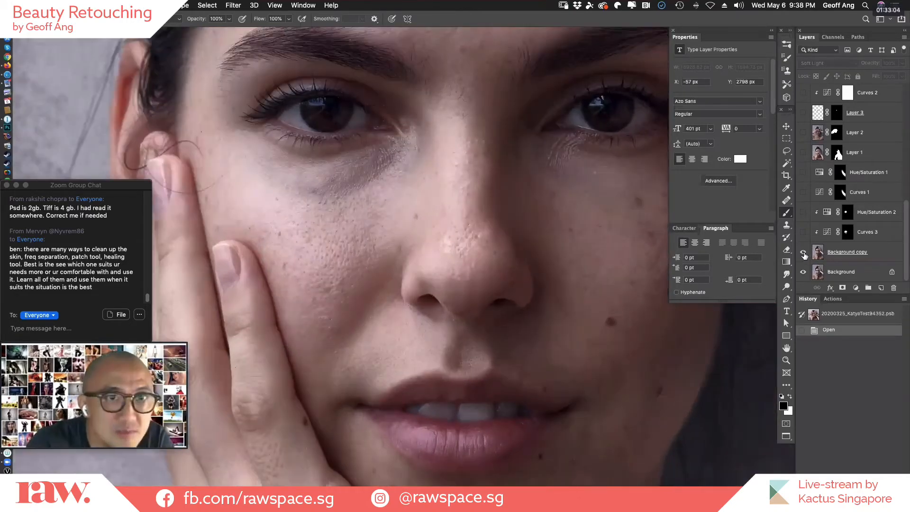
{"action": "left_click", "coordinate": [804, 254]}
{"action": "left_click", "coordinate": [804, 254]}
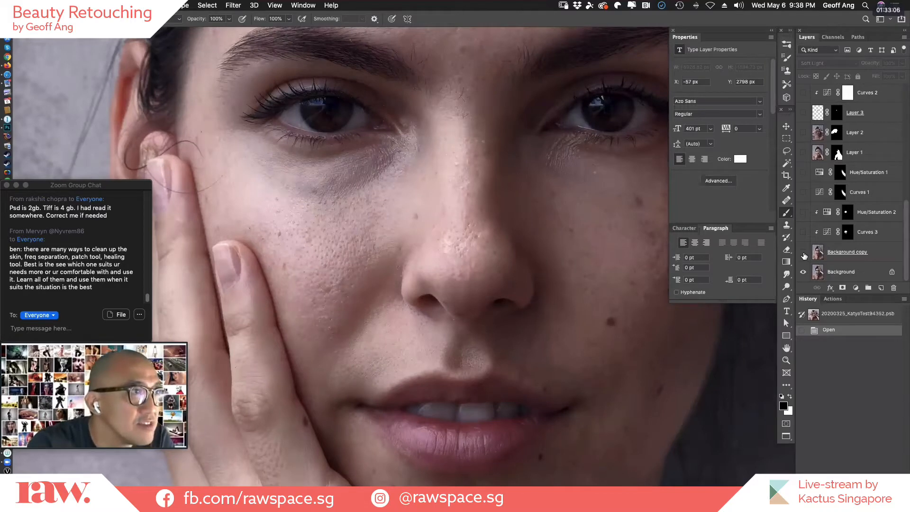
{"action": "left_click", "coordinate": [805, 254]}
{"action": "left_click", "coordinate": [520, 309], "text": "alt"}
{"action": "left_click", "coordinate": [530, 313], "text": "alt"}
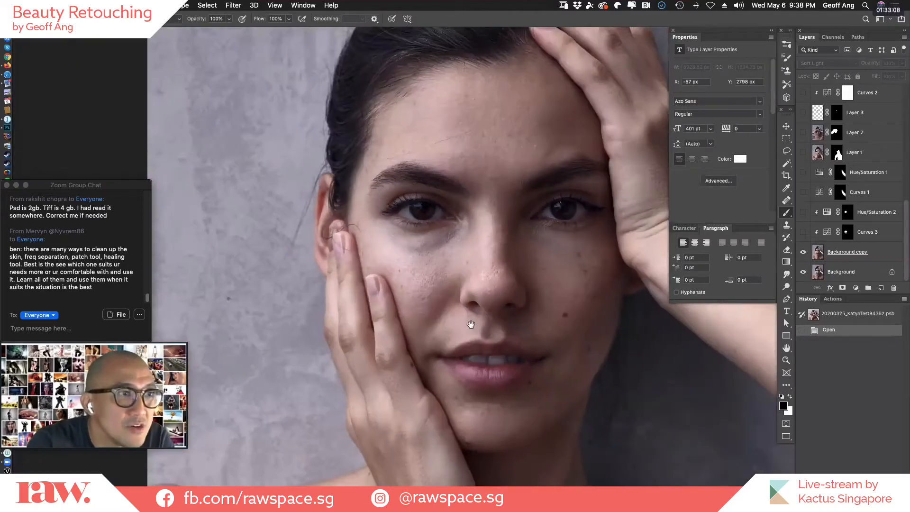
{"action": "left_click", "coordinate": [495, 317], "text": "alt"}
{"action": "left_click", "coordinate": [502, 317], "text": "alt"}
{"action": "left_click", "coordinate": [528, 315], "text": "alt"}
{"action": "left_click", "coordinate": [525, 325], "text": "alt"}
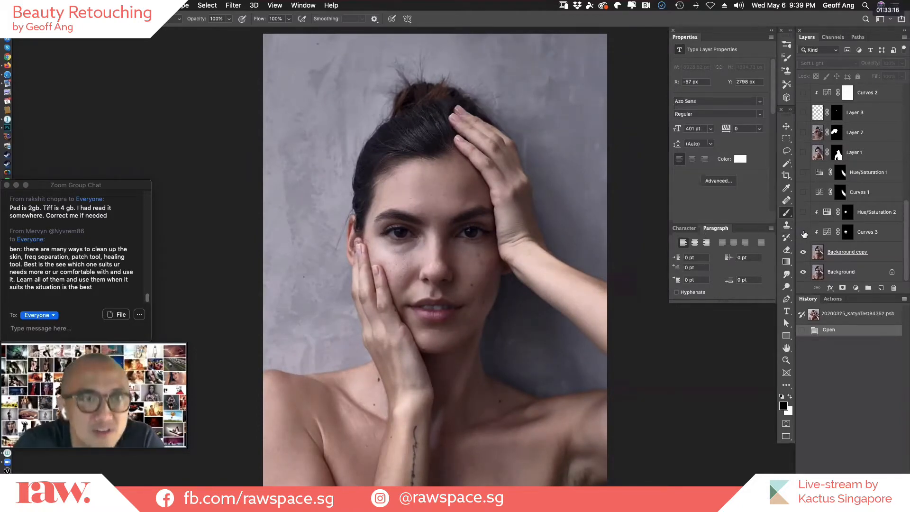
Preview the Curves 3 and Hue/Saturation 2 adjustments briefly, and show Layer 1 with its added hands over the portrait.
{"action": "left_click", "coordinate": [803, 212]}
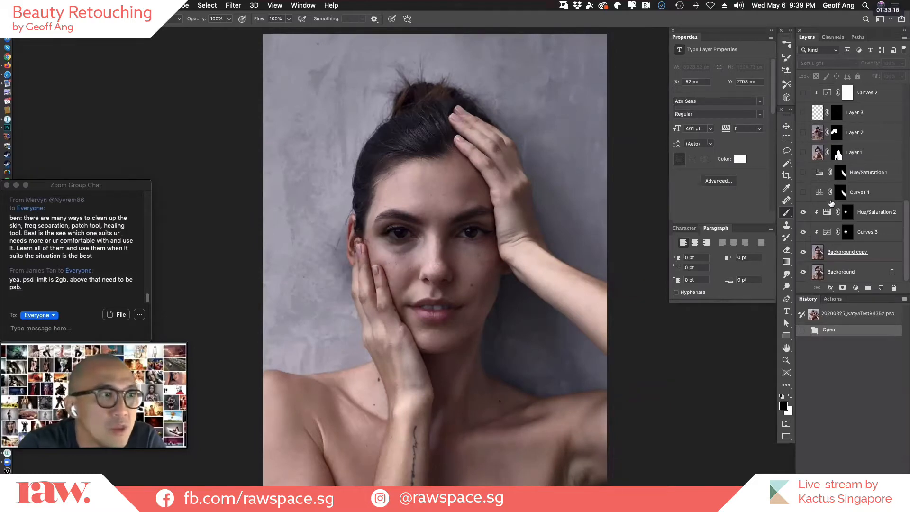
{"action": "left_click", "coordinate": [801, 225]}
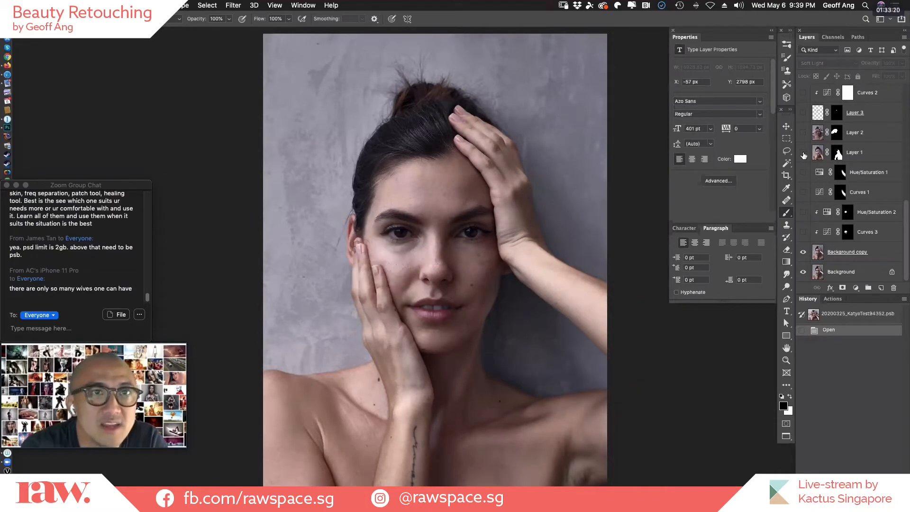
{"action": "left_click", "coordinate": [803, 155]}
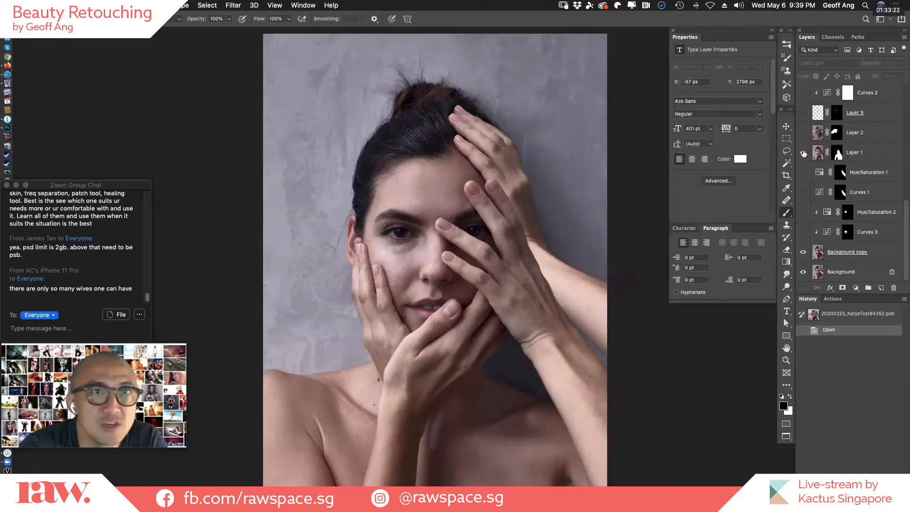
{"action": "left_click", "coordinate": [805, 155]}
{"action": "left_click", "coordinate": [804, 156]}
Examine Layer 1 isolated from the Background layers, and compare the portrait with and without it, leaving all three layers visible.
{"action": "left_click_drag", "start_coordinate": [803, 252], "coordinate": [803, 271]}
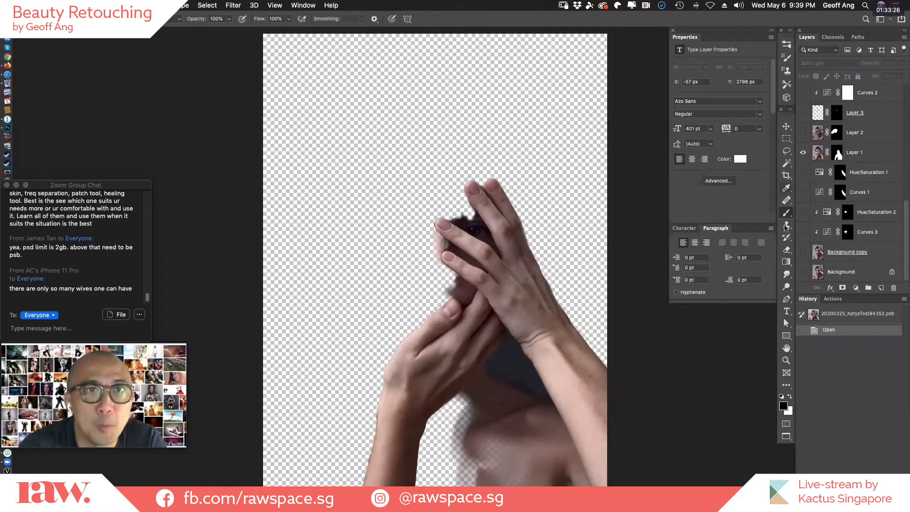
{"action": "left_click_drag", "start_coordinate": [804, 253], "coordinate": [803, 271]}
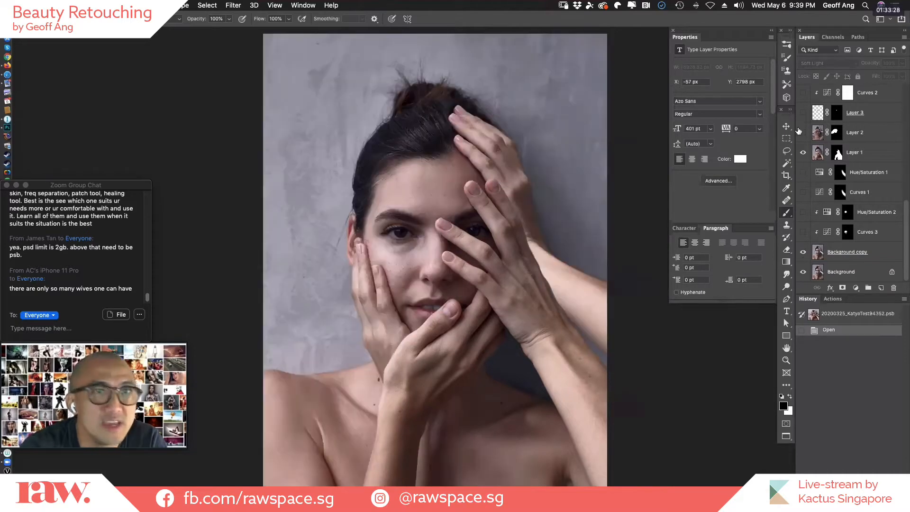
{"action": "left_click", "coordinate": [803, 154]}
{"action": "left_click", "coordinate": [804, 153]}
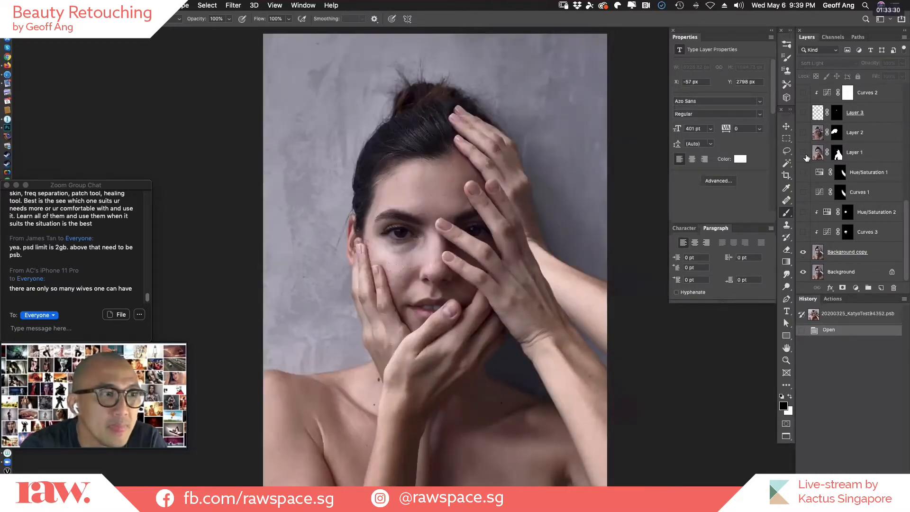
{"action": "left_click", "coordinate": [804, 154]}
{"action": "left_click", "coordinate": [804, 154]}
{"action": "left_click", "coordinate": [804, 154]}
{"action": "left_click", "coordinate": [804, 154]}
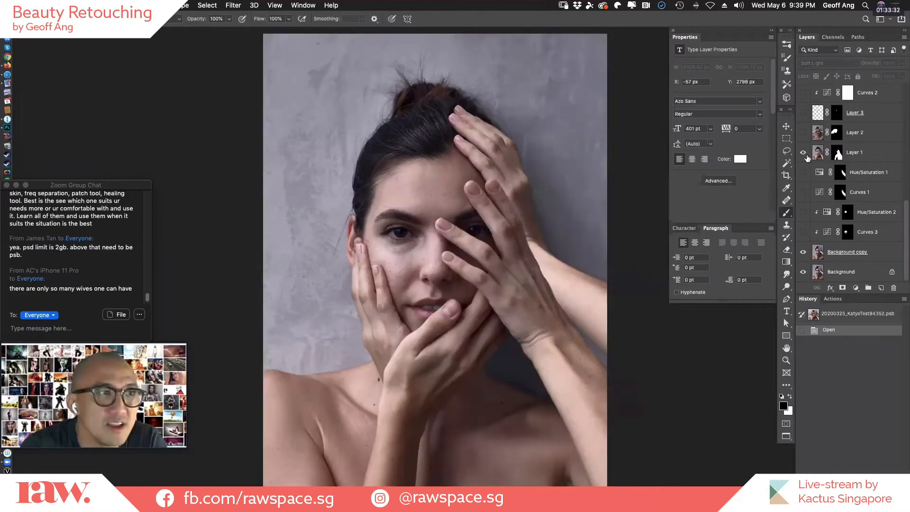
Compare the portrait with and without Layer 1, and examine Layer 2 isolated with its mask on and temporarily disabled.
{"action": "left_click", "coordinate": [804, 154]}
{"action": "left_click", "coordinate": [804, 154]}
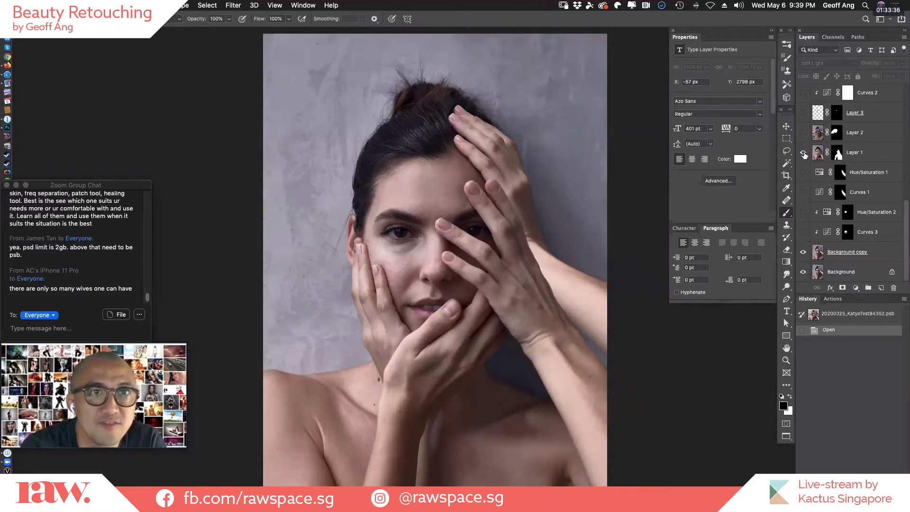
{"action": "left_click", "coordinate": [804, 154]}
{"action": "left_click_drag", "start_coordinate": [802, 252], "coordinate": [803, 272]}
{"action": "left_click", "coordinate": [803, 132]}
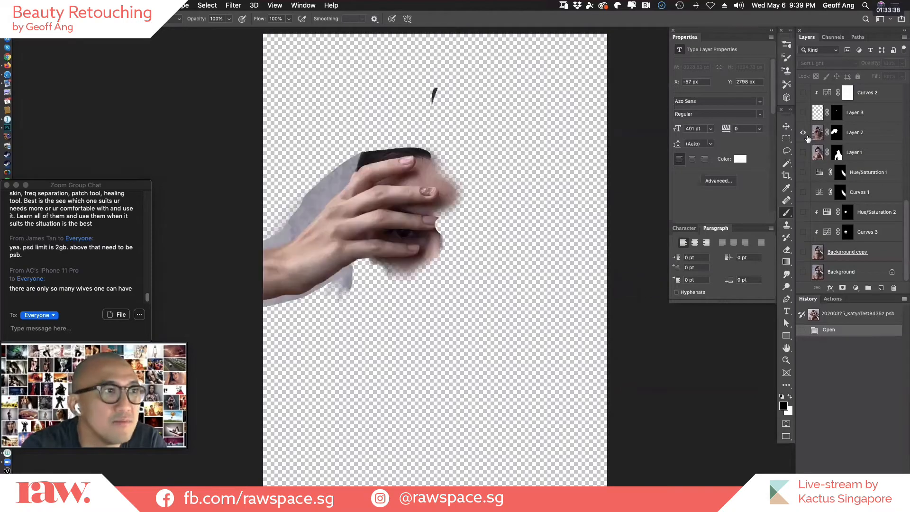
{"action": "left_click", "coordinate": [837, 133], "text": "shift"}
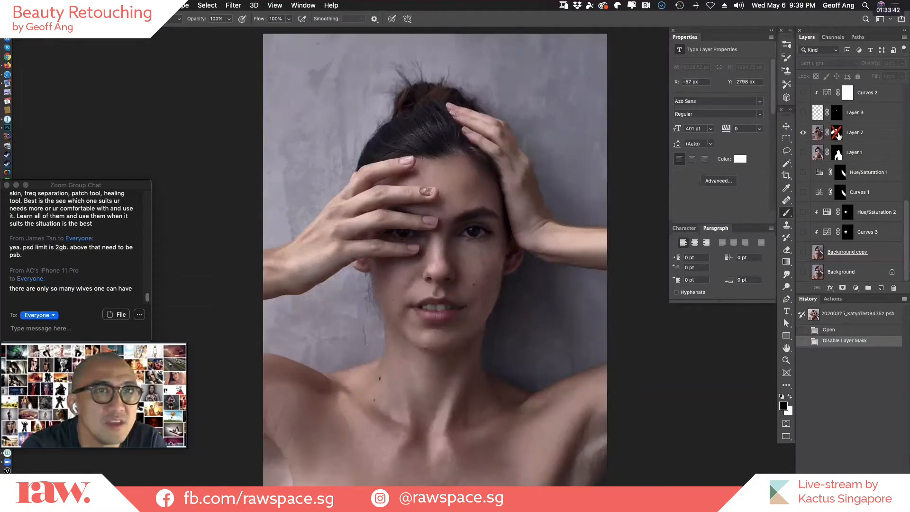
{"action": "left_click", "coordinate": [837, 134], "text": "shift"}
Isolate Layer 1 in place of Layer 2 and disable its mask to examine the complete source photo.
{"action": "left_click", "coordinate": [803, 133]}
{"action": "left_click", "coordinate": [803, 153]}
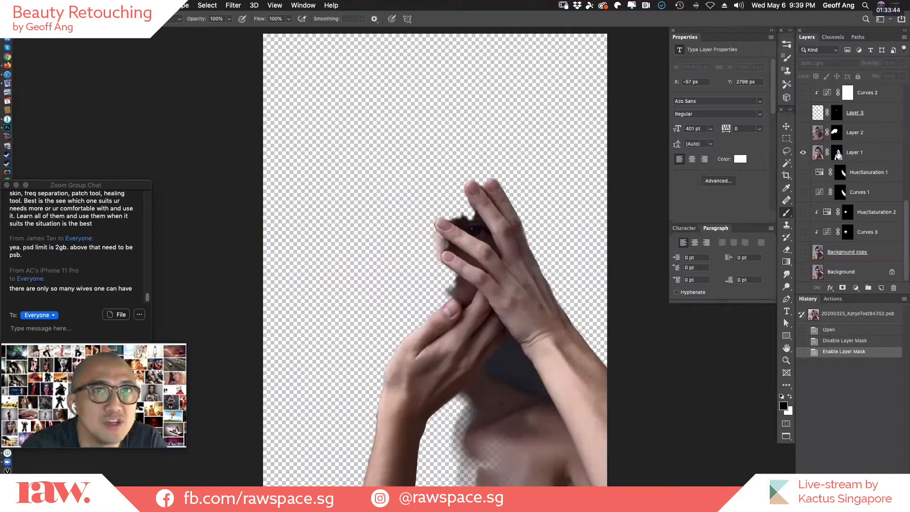
{"action": "left_click", "coordinate": [838, 153], "text": "shift"}
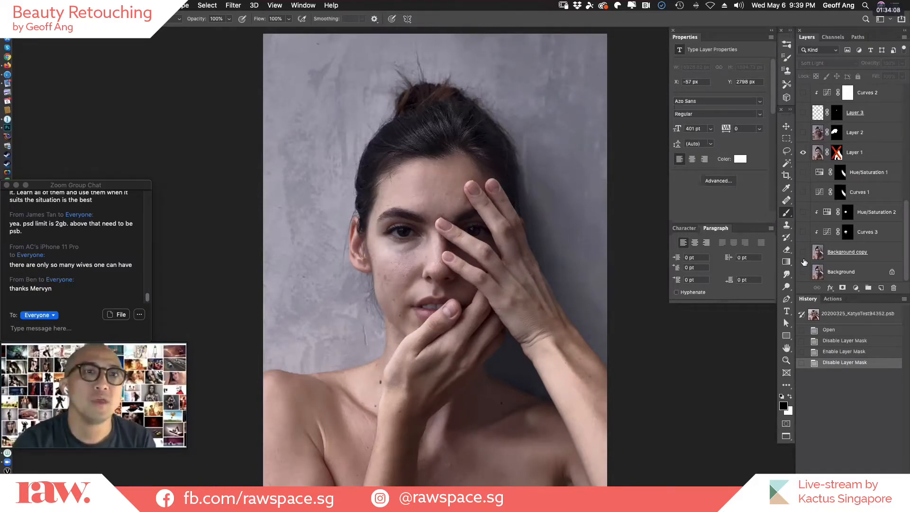
Show both Background layers and Layer 2 together with Layer 1, and re-enable Layer 1's mask.
{"action": "left_click_drag", "start_coordinate": [802, 252], "coordinate": [803, 272]}
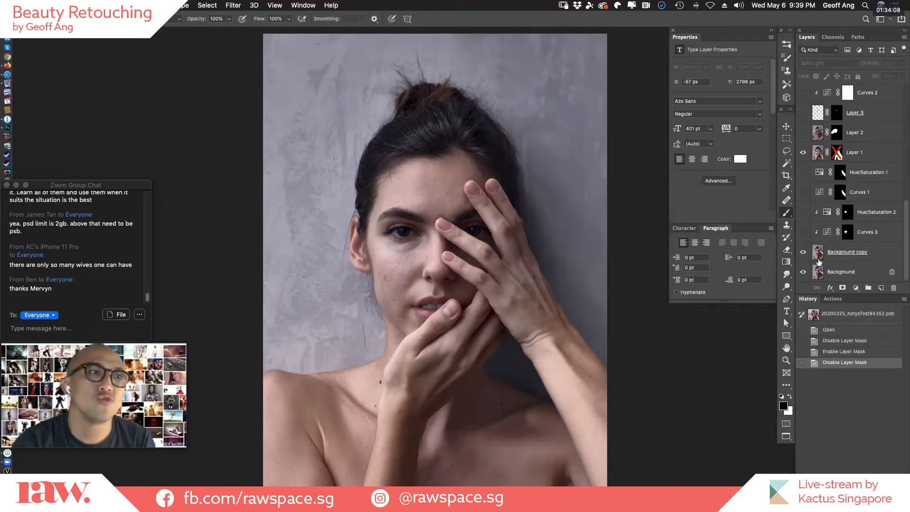
{"action": "left_click", "coordinate": [803, 132]}
{"action": "left_click", "coordinate": [806, 136]}
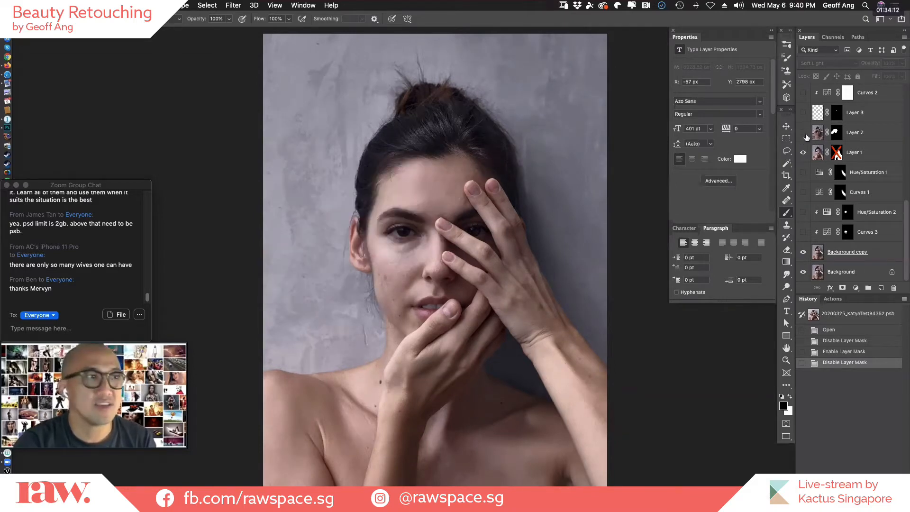
{"action": "left_click", "coordinate": [806, 135]}
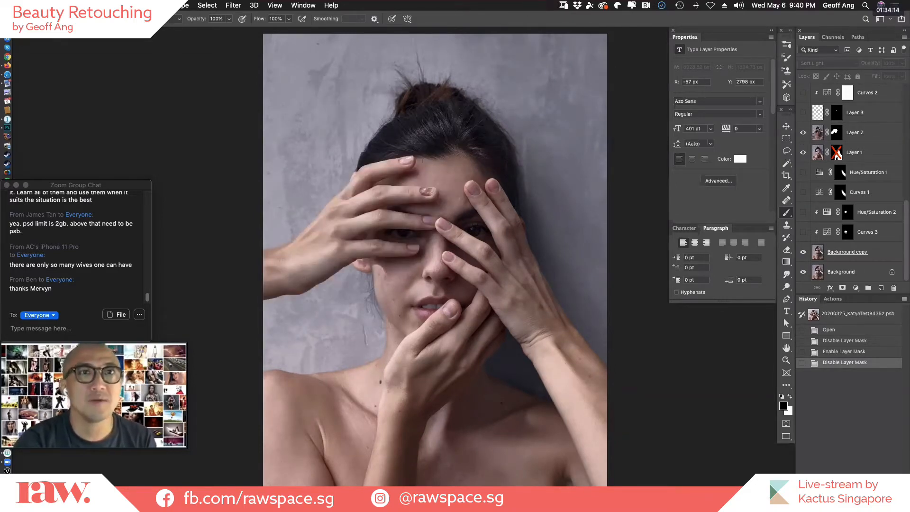
{"action": "left_click_drag", "start_coordinate": [907, 211], "coordinate": [906, 202]}
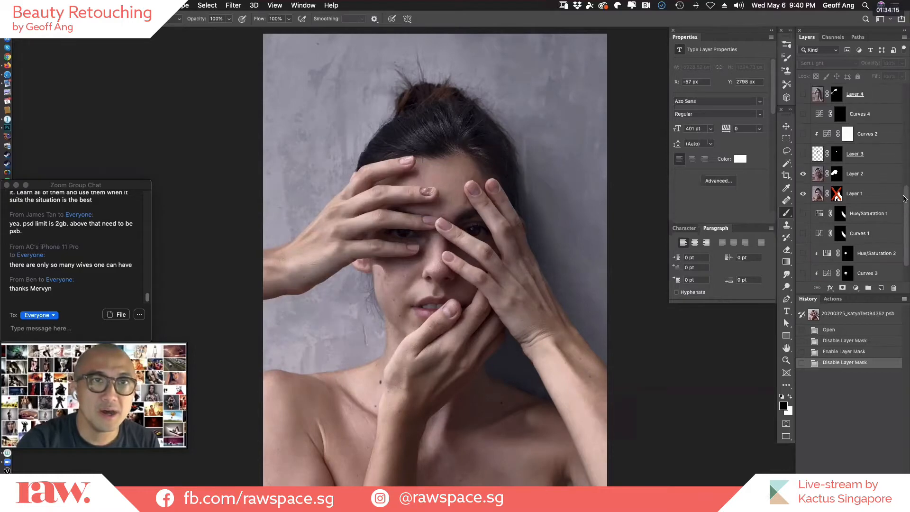
{"action": "left_click", "coordinate": [838, 194], "text": "shift"}
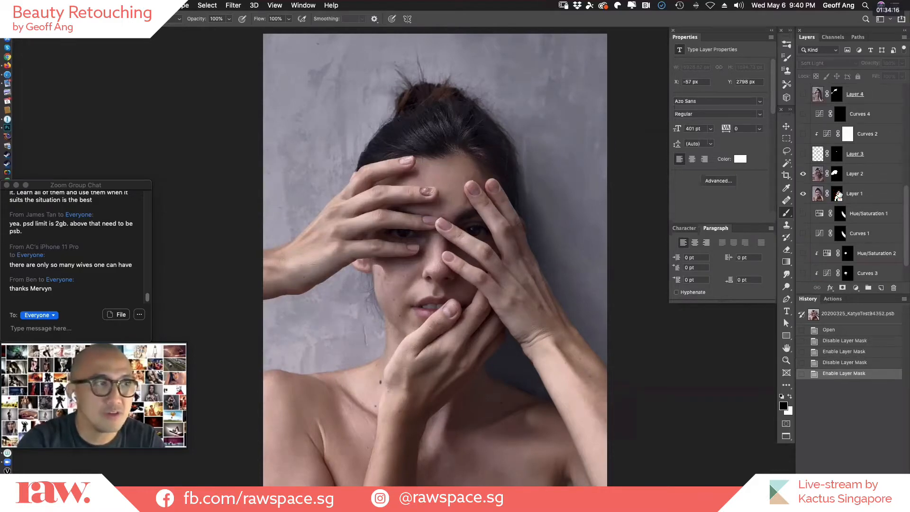
Show Layer 4's added hands and compare the composite with and without Layer 7, leaving both layers visible.
{"action": "left_click", "coordinate": [803, 94]}
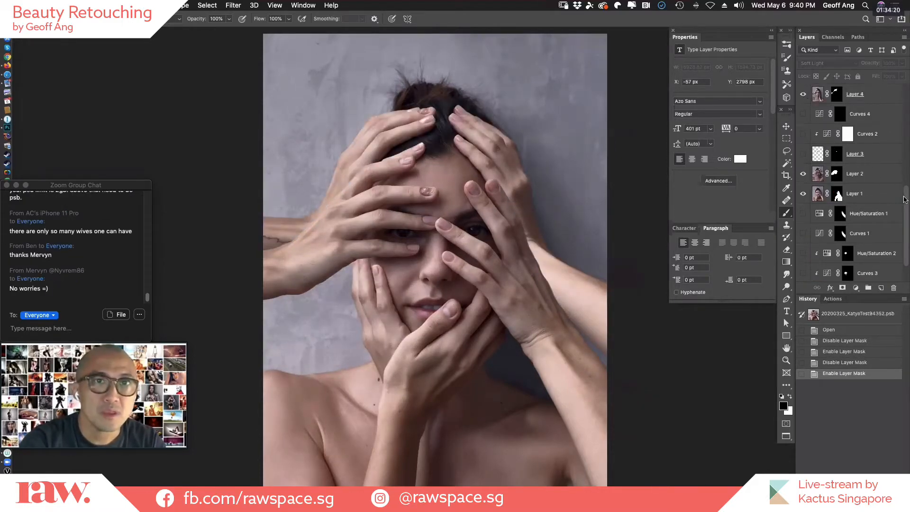
{"action": "left_click_drag", "start_coordinate": [906, 200], "coordinate": [906, 155]}
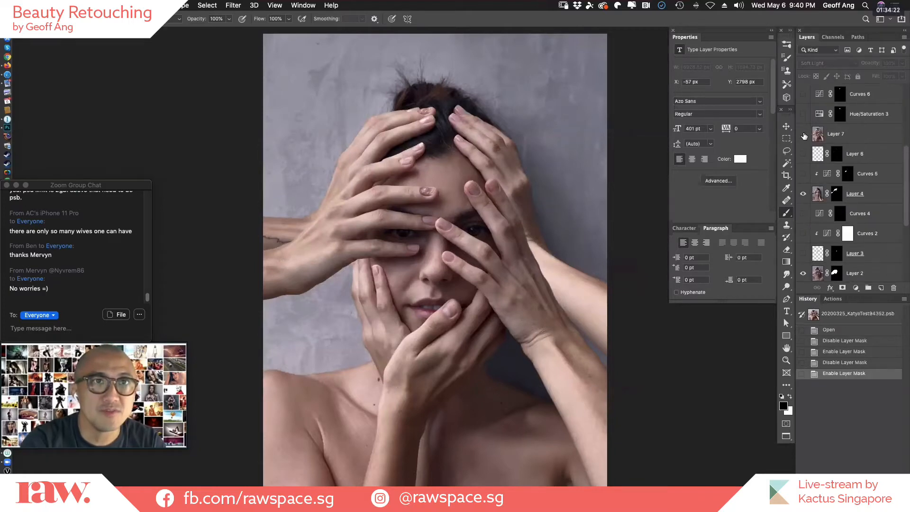
{"action": "left_click", "coordinate": [802, 135]}
{"action": "left_click", "coordinate": [804, 137]}
{"action": "left_click", "coordinate": [803, 135]}
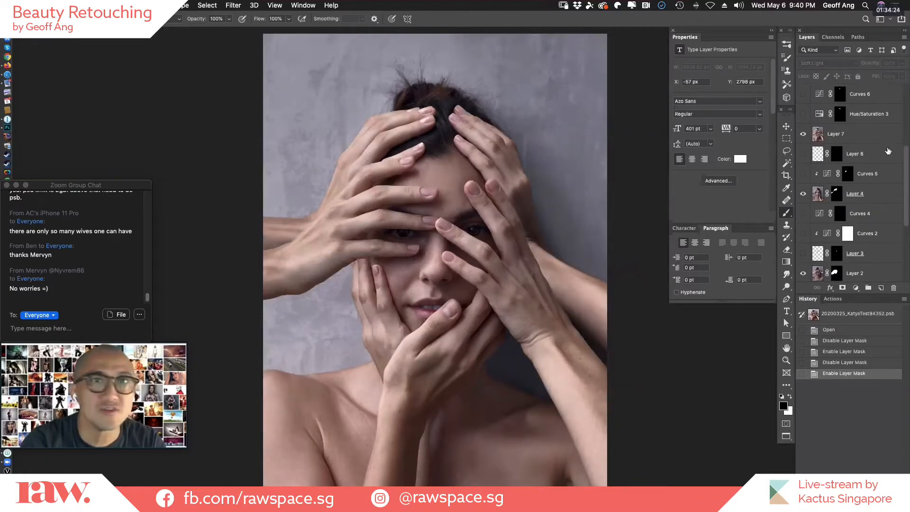
Show all remaining hidden adjustment and retouching layers, from Curves 3 above the Background copy up to Curves 9.
{"action": "left_click_drag", "start_coordinate": [906, 160], "coordinate": [904, 213]}
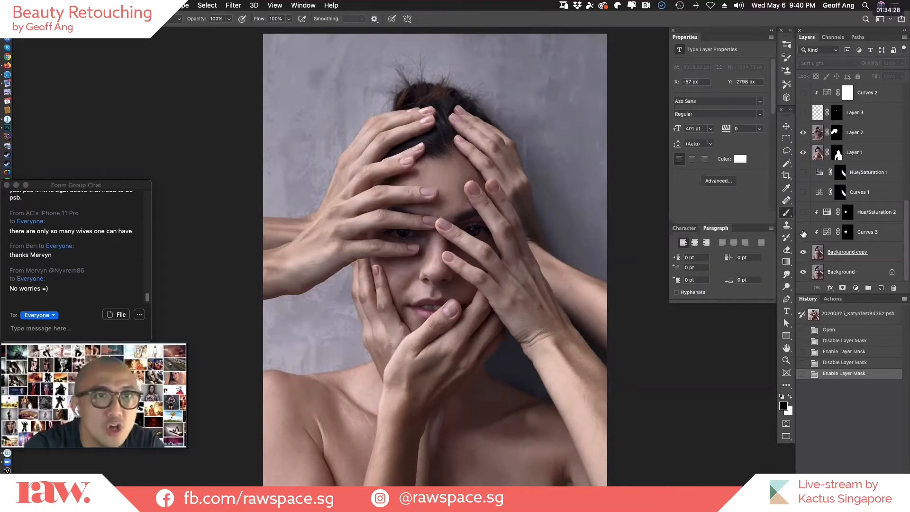
{"action": "left_click_drag", "start_coordinate": [805, 232], "coordinate": [803, 173]}
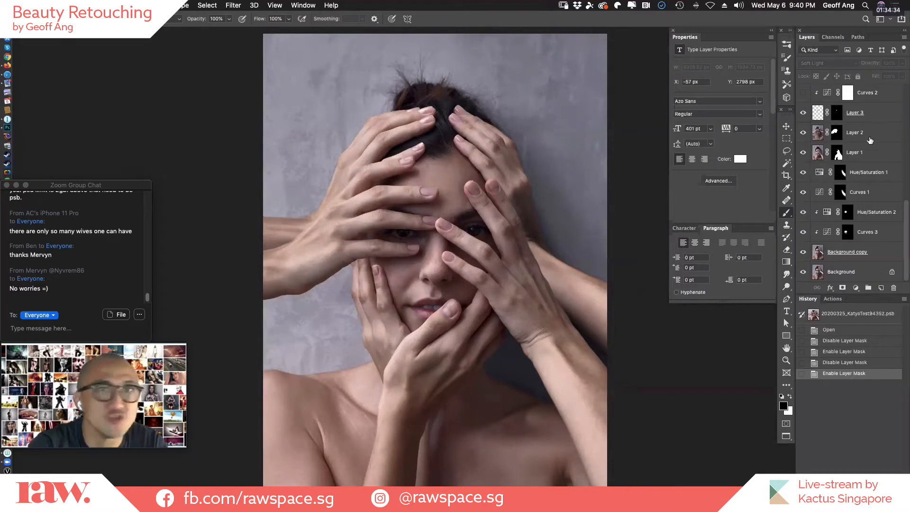
{"action": "left_click_drag", "start_coordinate": [907, 212], "coordinate": [903, 154]}
{"action": "left_click", "coordinate": [803, 133]}
{"action": "left_click", "coordinate": [803, 114]}
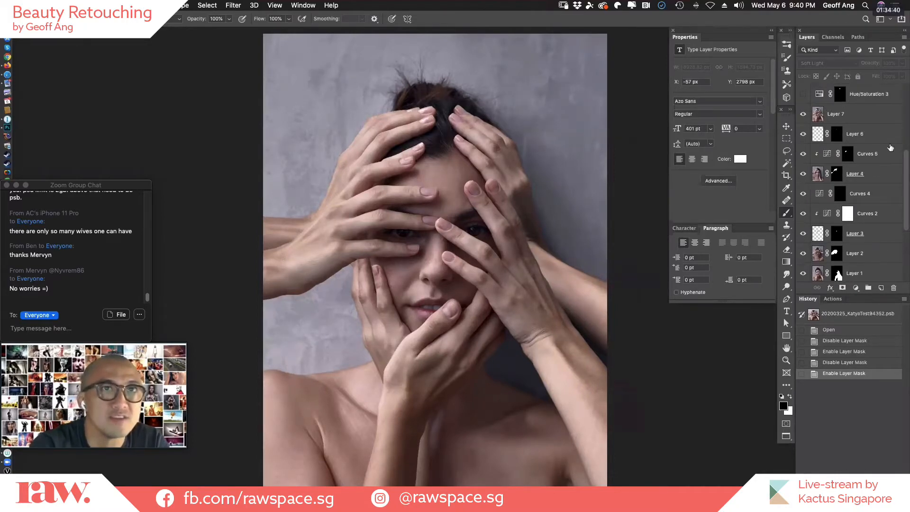
{"action": "left_click_drag", "start_coordinate": [905, 174], "coordinate": [904, 139]}
{"action": "left_click_drag", "start_coordinate": [802, 193], "coordinate": [802, 114]}
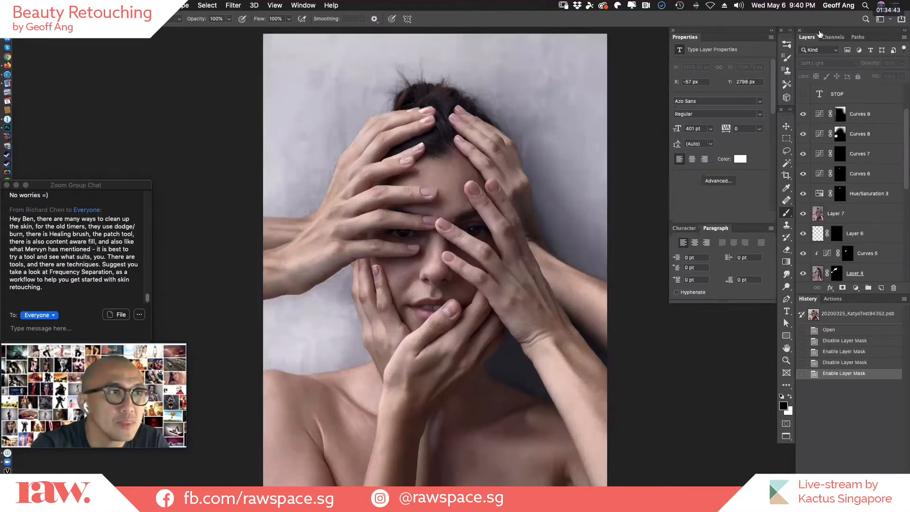
Preview the STOP, TOUCHING, YOUR and FACE text layers over the portrait, and hide all four again.
{"action": "left_click", "coordinate": [803, 94]}
{"action": "left_click_drag", "start_coordinate": [904, 123], "coordinate": [904, 102]}
{"action": "left_click", "coordinate": [803, 134]}
{"action": "left_click", "coordinate": [804, 115]}
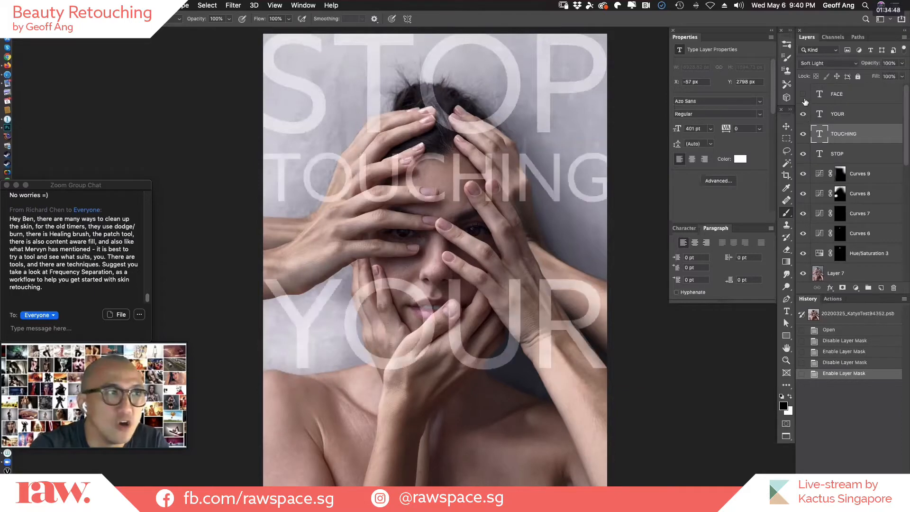
{"action": "left_click", "coordinate": [803, 95]}
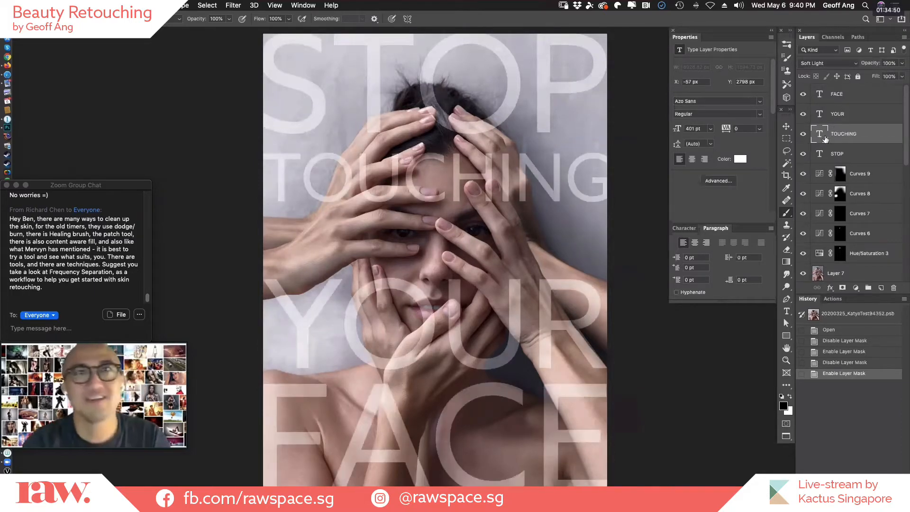
{"action": "left_click_drag", "start_coordinate": [802, 154], "coordinate": [803, 95]}
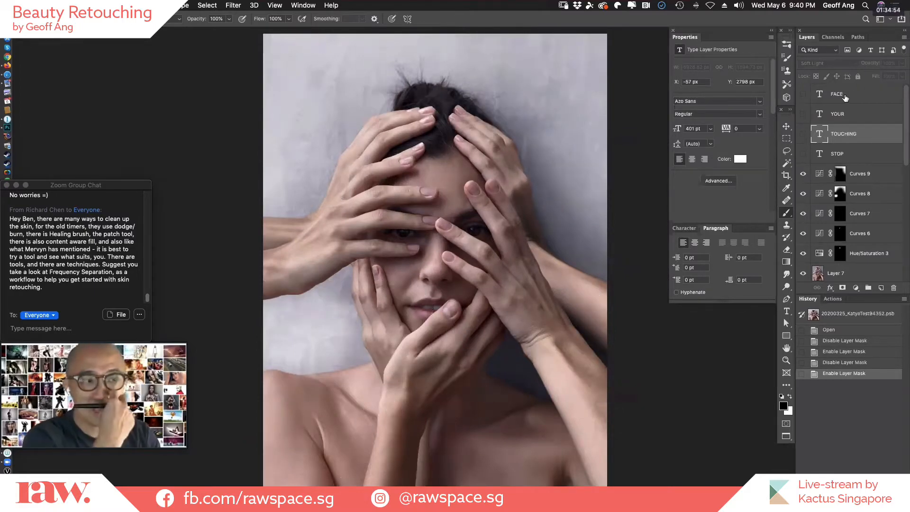
Examine the eyes, skin texture and overlapping fingers of the finished composite close up.
{"action": "left_click", "coordinate": [395, 252]}
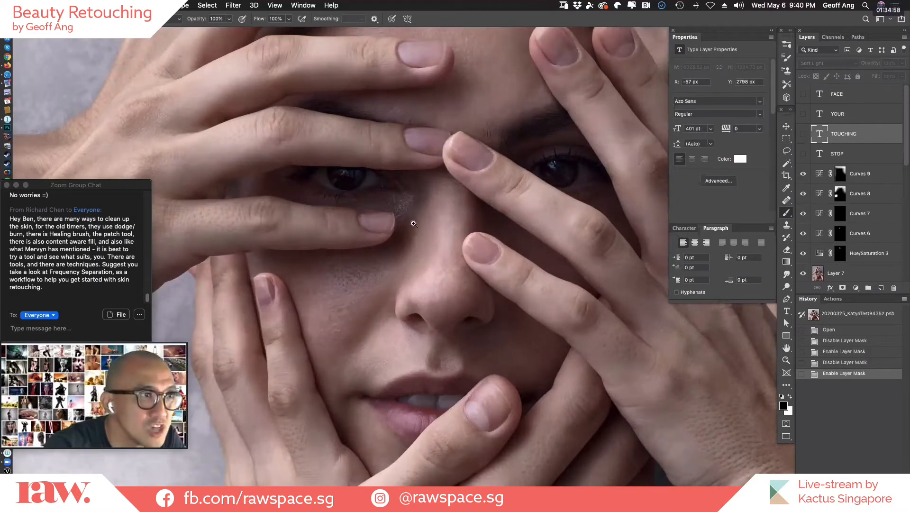
{"action": "left_click", "coordinate": [513, 336]}
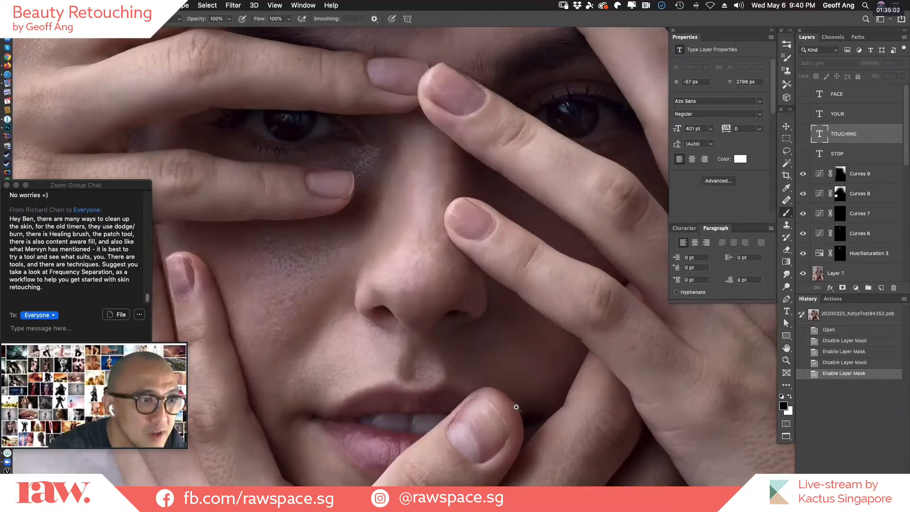
{"action": "left_click", "coordinate": [531, 412]}
{"action": "left_click_drag", "start_coordinate": [441, 156], "coordinate": [589, 288]}
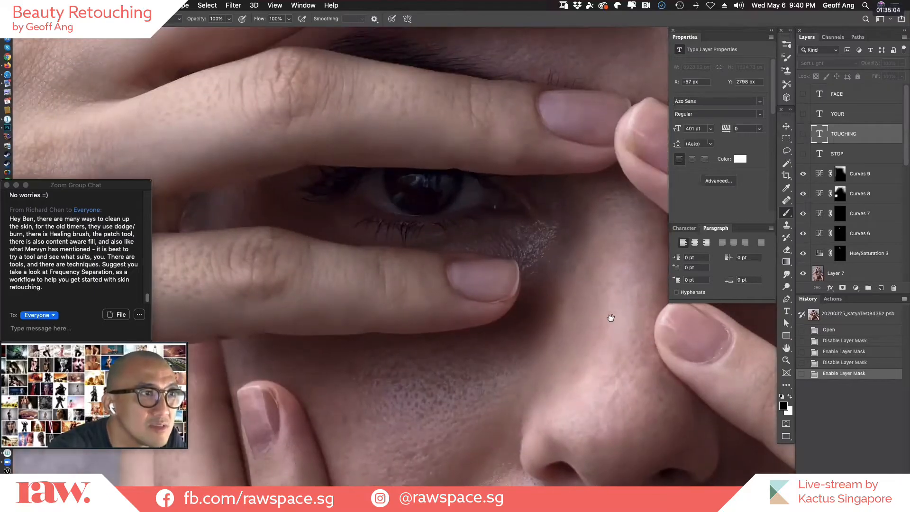
{"action": "left_click_drag", "start_coordinate": [610, 317], "coordinate": [261, 350]}
{"action": "left_click", "coordinate": [420, 266]}
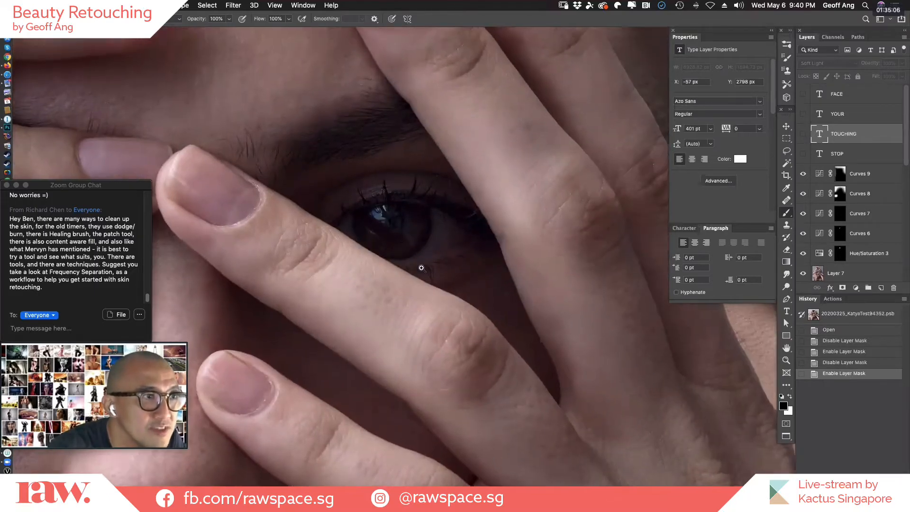
{"action": "left_click_drag", "start_coordinate": [199, 279], "coordinate": [532, 297]}
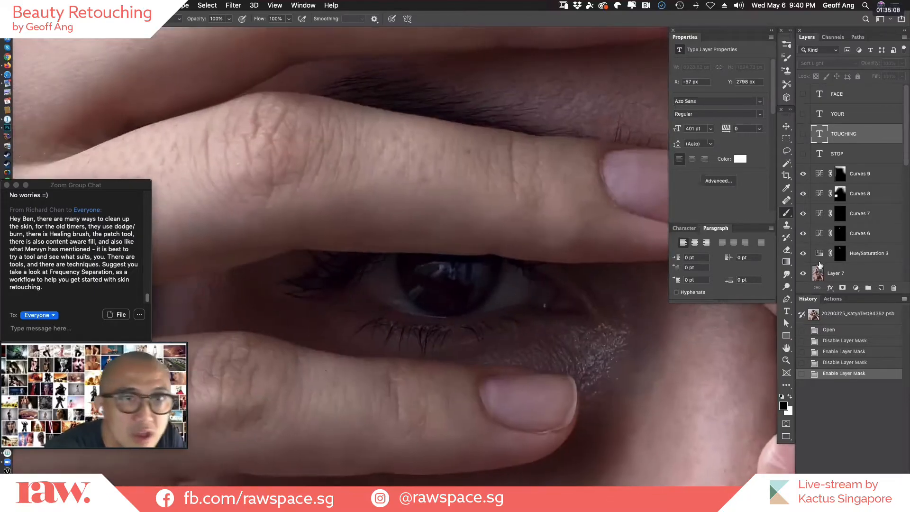
Isolate the Background layer to examine the original eye and face, and restore the composite's visible layers over the whole portrait.
{"action": "scroll", "coordinate": [906, 161], "scroll_direction": "down", "scroll_amount": 6}
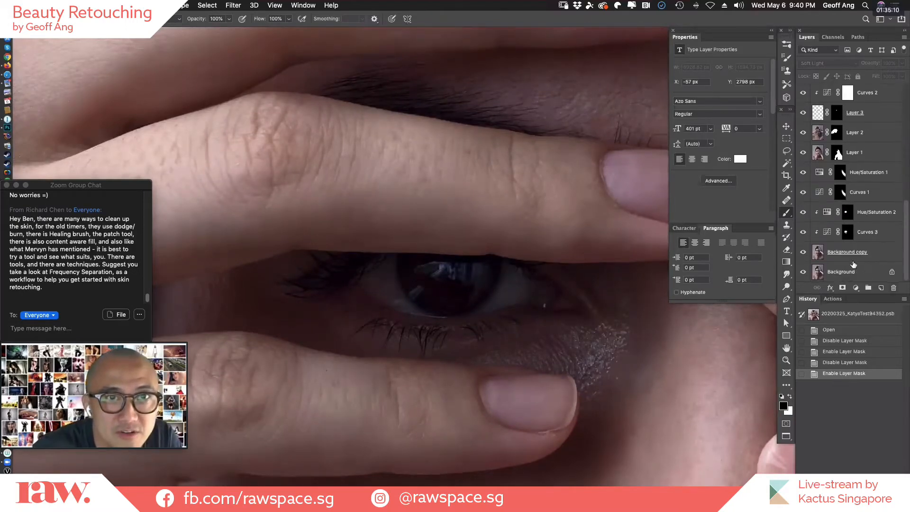
{"action": "left_click", "coordinate": [802, 272], "text": "alt"}
{"action": "left_click_drag", "start_coordinate": [602, 335], "coordinate": [174, 311]}
{"action": "left_click", "coordinate": [575, 265], "text": "super"}
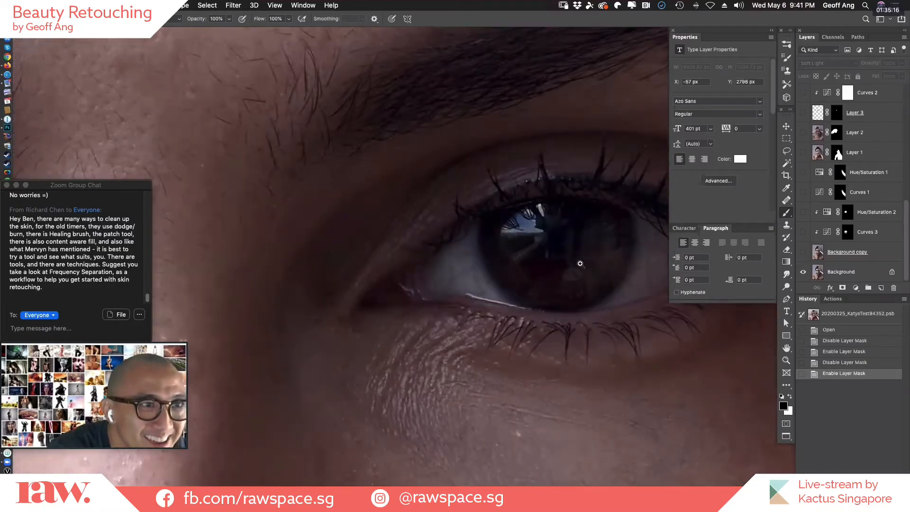
{"action": "left_click", "coordinate": [565, 275], "text": "alt"}
{"action": "left_click", "coordinate": [565, 276], "text": "alt"}
{"action": "left_click", "coordinate": [563, 281], "text": "alt"}
{"action": "left_click", "coordinate": [559, 289], "text": "alt"}
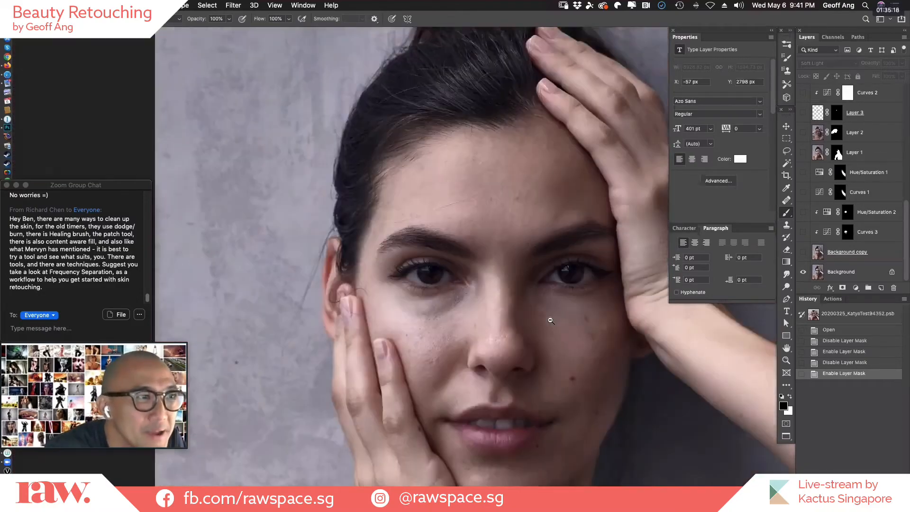
{"action": "left_click", "coordinate": [550, 334], "text": "alt"}
{"action": "left_click_drag", "start_coordinate": [475, 327], "coordinate": [460, 316]}
{"action": "key", "text": "super+0"}
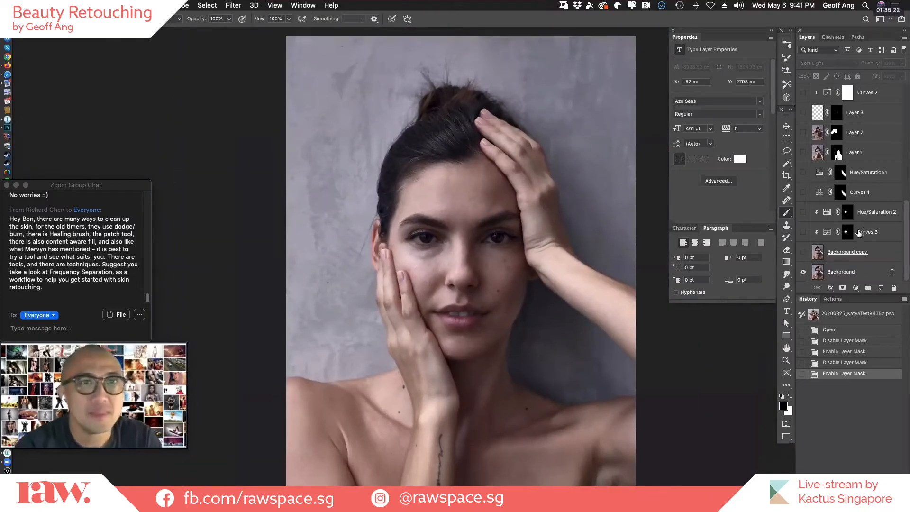
{"action": "left_click", "coordinate": [803, 272], "text": "alt"}
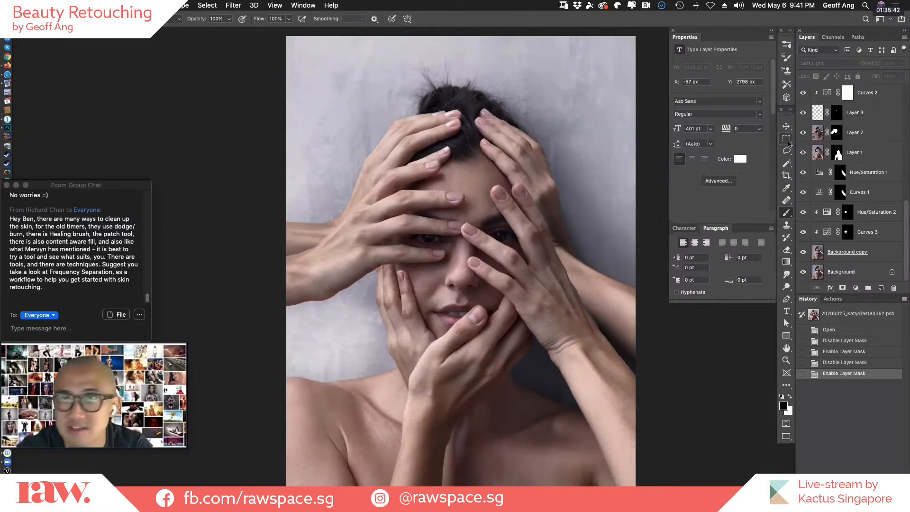
Close the hands composite without saving it, and open Love13041441573.psd from the desktop.
{"action": "key", "text": "super+w"}
{"action": "key", "text": "super+d"}
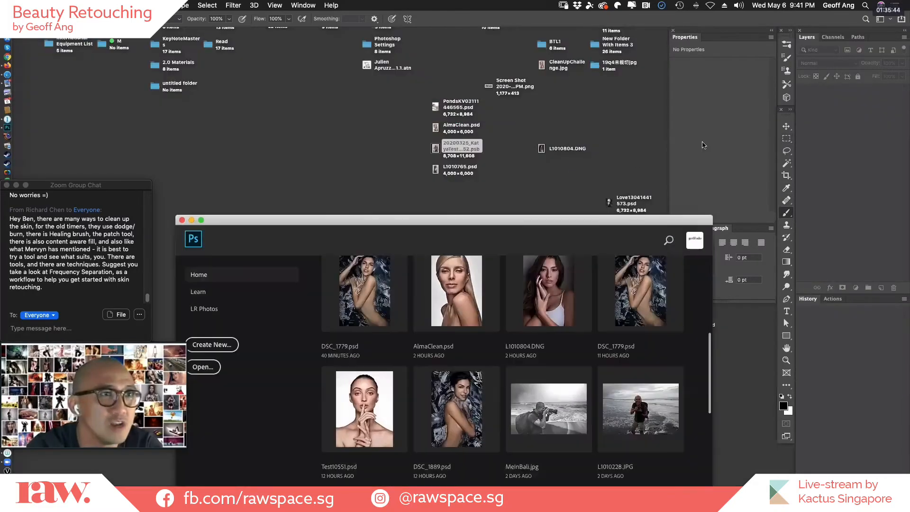
{"action": "left_click_drag", "start_coordinate": [639, 224], "coordinate": [493, 222]}
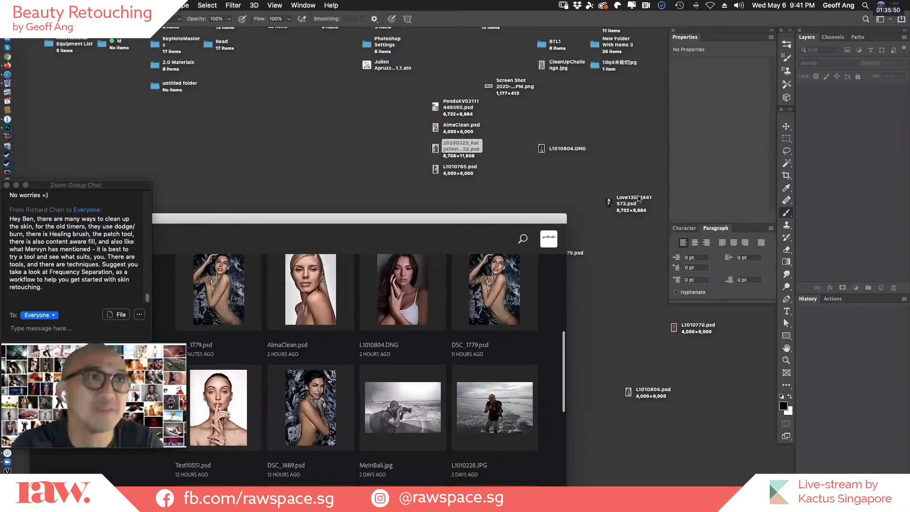
{"action": "double_click", "coordinate": [635, 199]}
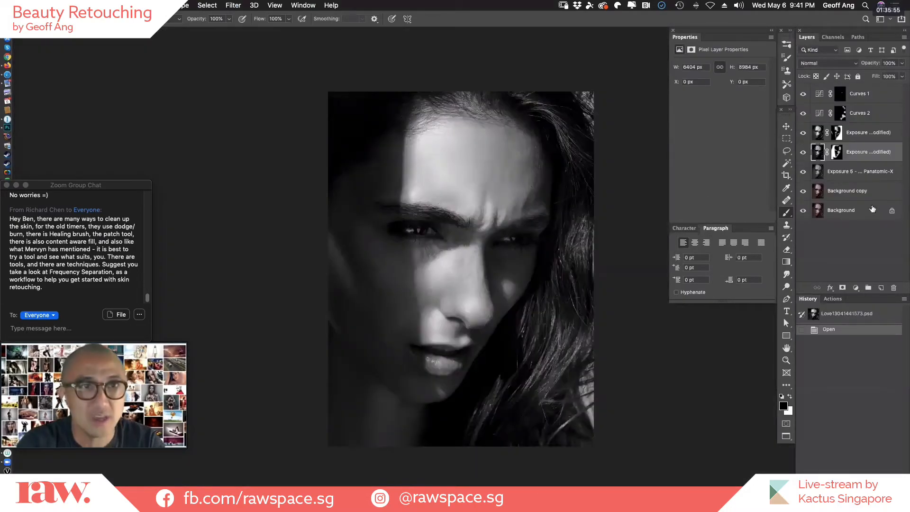
Display only the Background layer of the new portrait, enlarged in full screen mode.
{"action": "left_click", "coordinate": [803, 211], "text": "alt"}
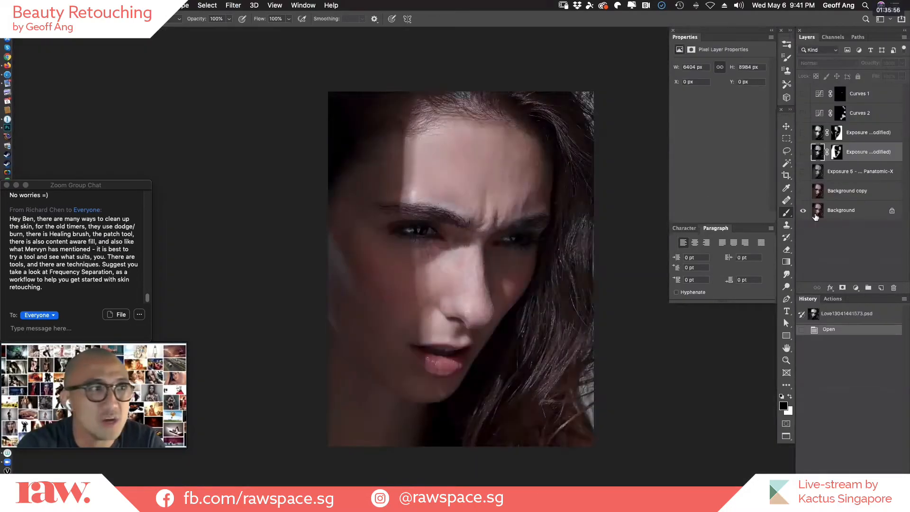
{"action": "key", "text": "super+plus"}
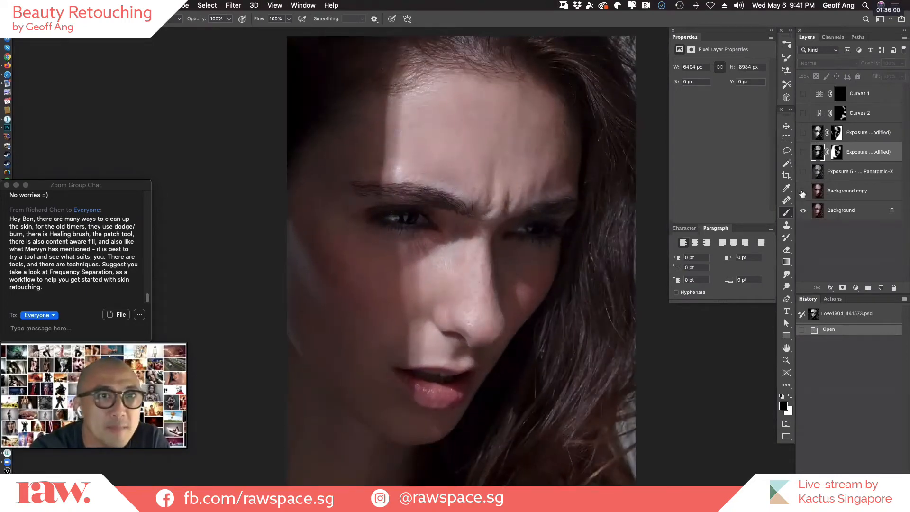
Show the Background copy layer and compare it with the original Background over the forehead and eyebrows close up.
{"action": "left_click", "coordinate": [802, 191]}
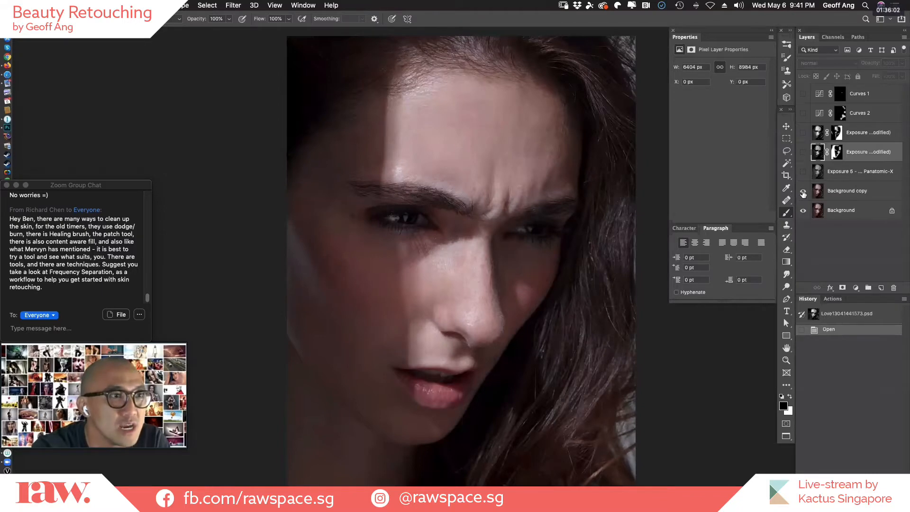
{"action": "left_click_drag", "start_coordinate": [416, 251], "coordinate": [588, 243]}
{"action": "left_click_drag", "start_coordinate": [587, 243], "coordinate": [481, 396]}
{"action": "left_click", "coordinate": [804, 191]}
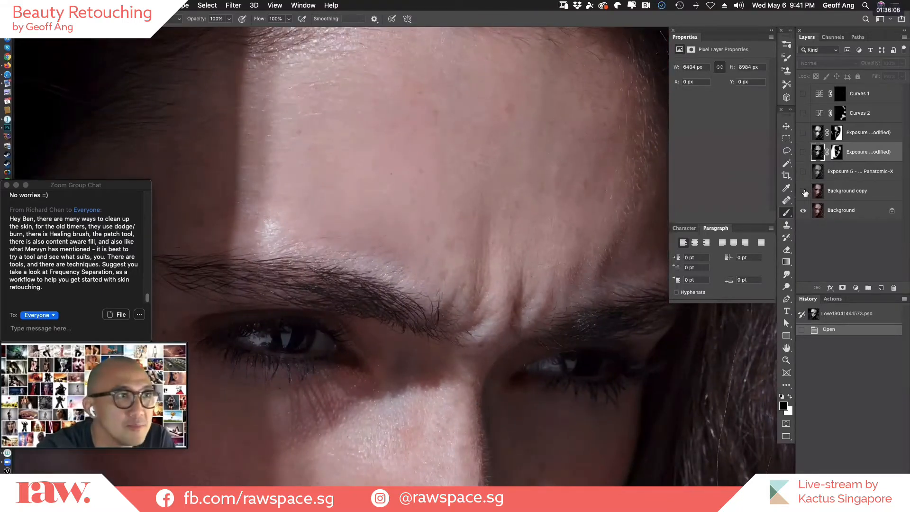
{"action": "left_click", "coordinate": [804, 192]}
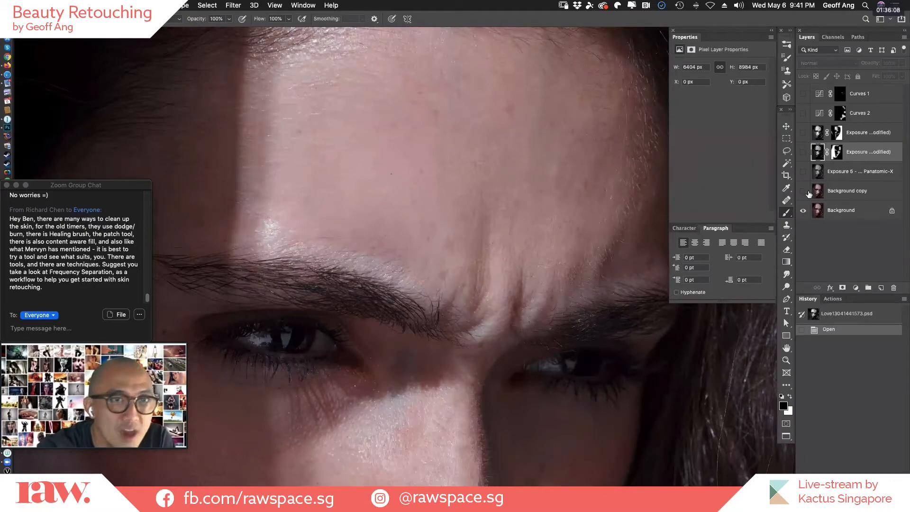
Examine the original skin on the nose and lips close up and compare it with the retouched Background copy.
{"action": "scroll", "coordinate": [579, 218], "scroll_direction": "down", "scroll_amount": 10}
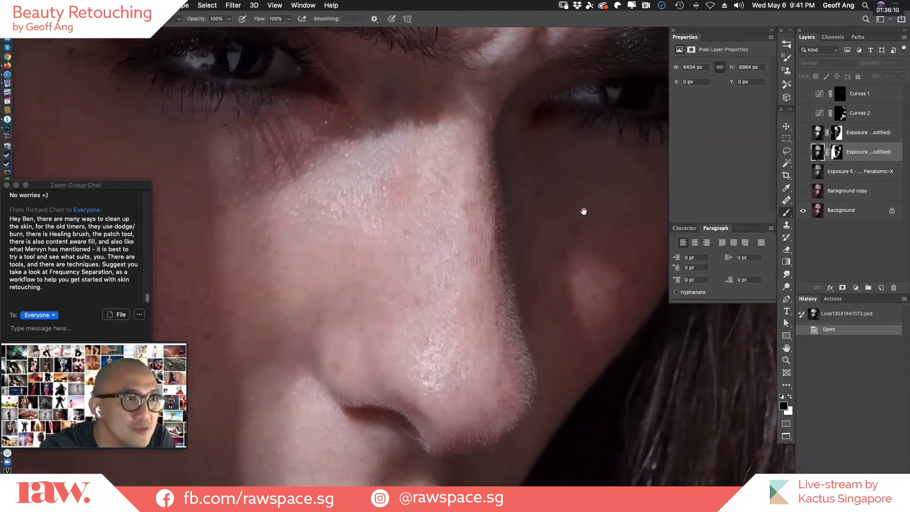
{"action": "scroll", "coordinate": [584, 211], "scroll_direction": "down", "scroll_amount": 5}
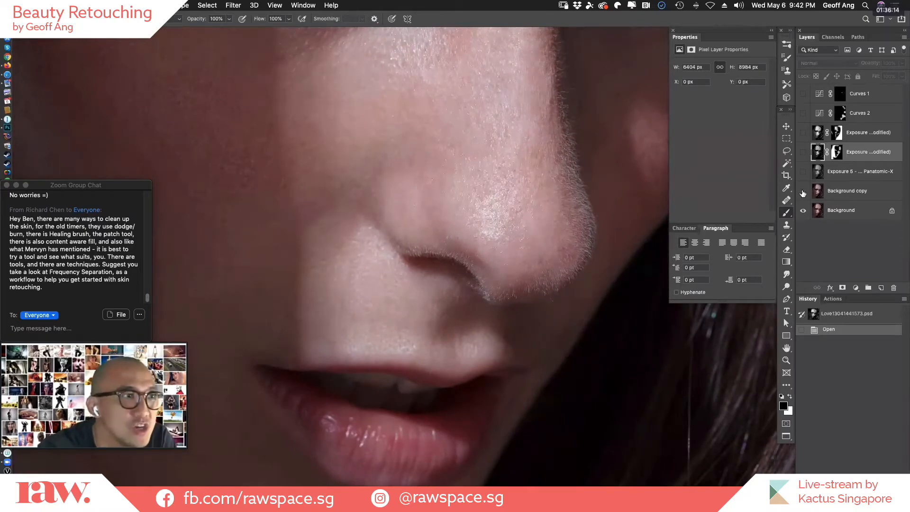
{"action": "left_click_drag", "start_coordinate": [542, 301], "coordinate": [481, 362]}
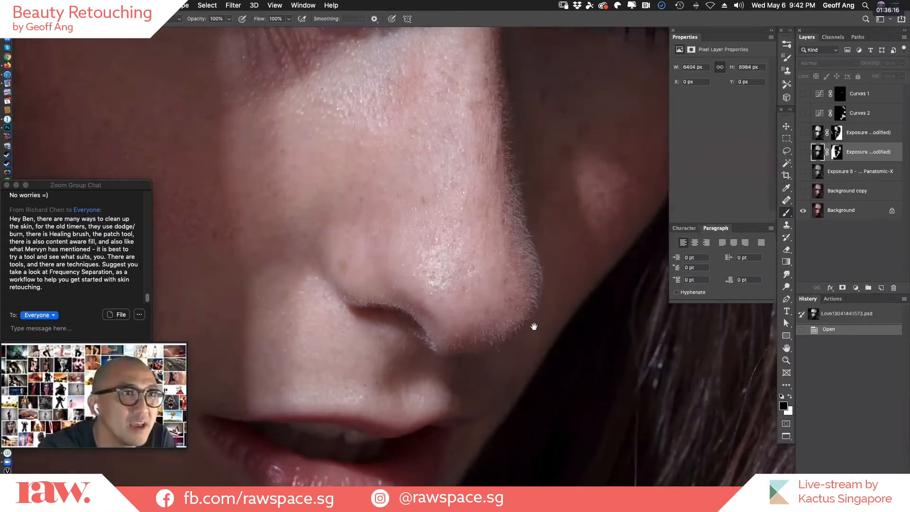
{"action": "left_click_drag", "start_coordinate": [535, 326], "coordinate": [502, 400]}
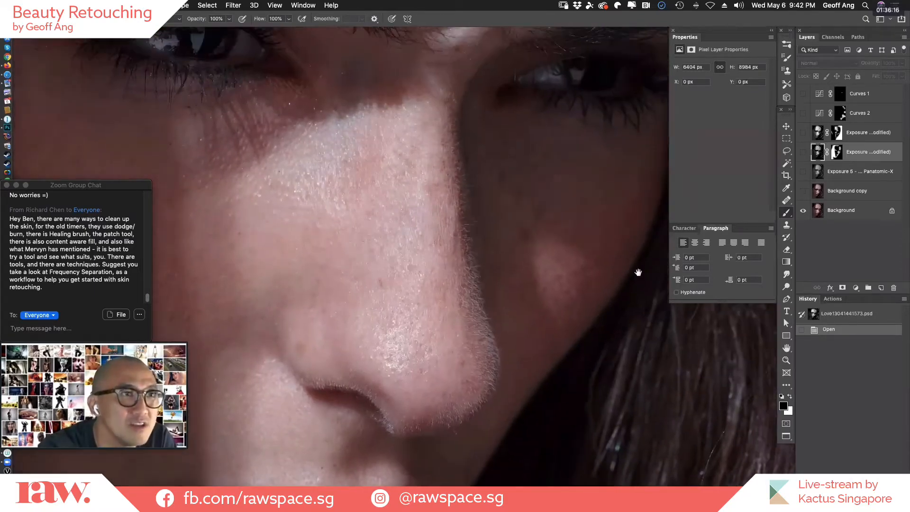
{"action": "left_click", "coordinate": [803, 191]}
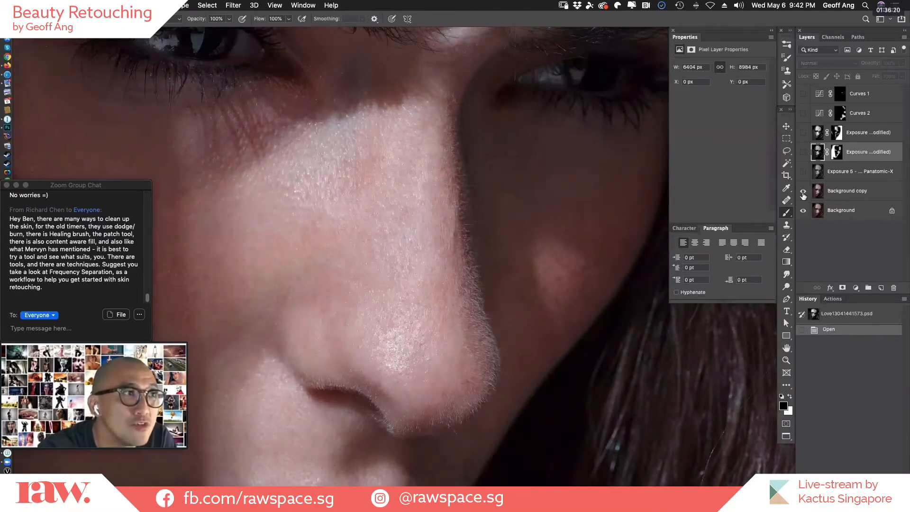
Compare the Background copy with the original over the frown lines, brow and shadowed eye and cheek.
{"action": "scroll", "coordinate": [534, 405], "scroll_direction": "up", "scroll_amount": 10}
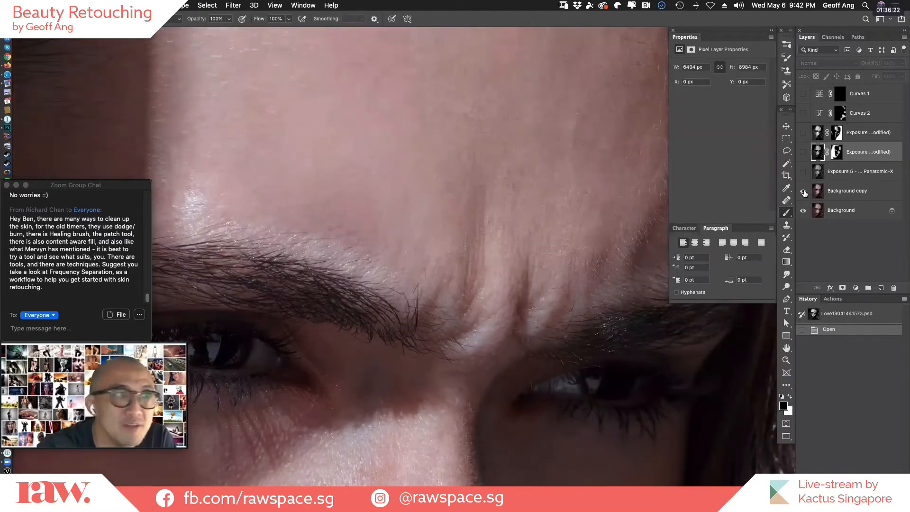
{"action": "left_click", "coordinate": [802, 191]}
{"action": "left_click", "coordinate": [803, 192]}
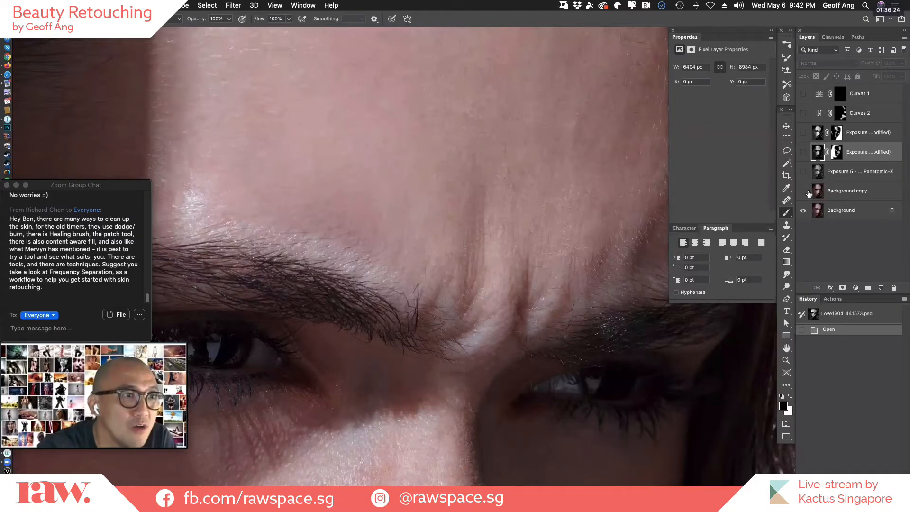
{"action": "left_click", "coordinate": [806, 192]}
{"action": "left_click_drag", "start_coordinate": [275, 381], "coordinate": [652, 243]}
{"action": "left_click", "coordinate": [805, 193]}
{"action": "left_click", "coordinate": [805, 193]}
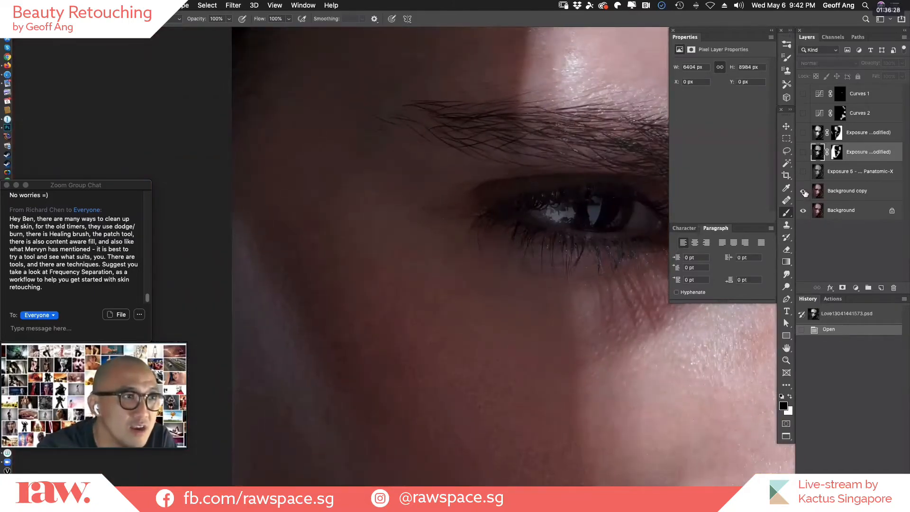
{"action": "left_click", "coordinate": [804, 193]}
{"action": "left_click", "coordinate": [804, 192]}
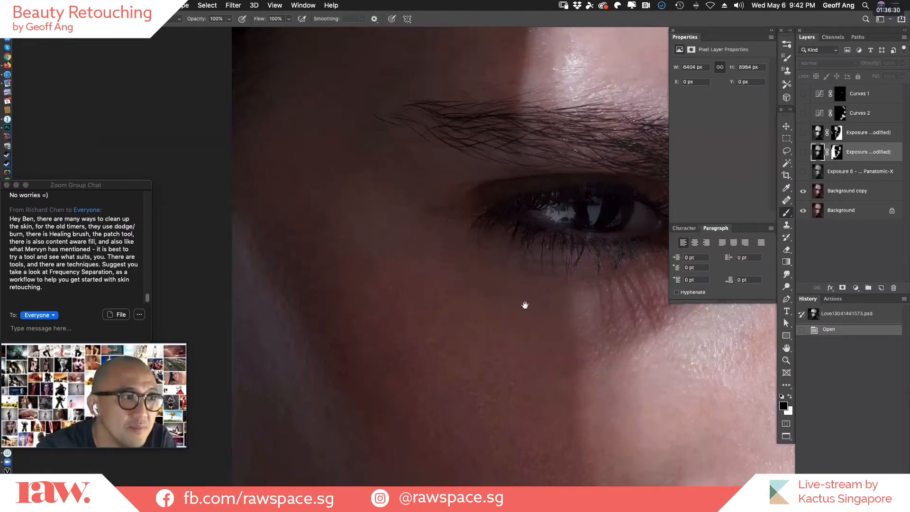
Compare the Background copy's cleaned forehead skin with the original, and examine the texture down to the eyebrow.
{"action": "left_click_drag", "start_coordinate": [524, 305], "coordinate": [526, 322]}
{"action": "left_click_drag", "start_coordinate": [640, 208], "coordinate": [583, 351]}
{"action": "left_click_drag", "start_coordinate": [546, 201], "coordinate": [586, 102]}
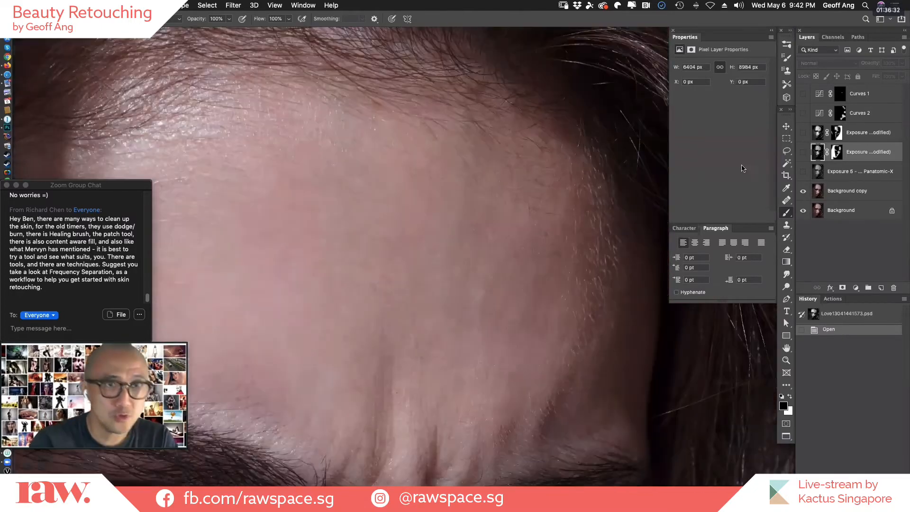
{"action": "left_click", "coordinate": [804, 192]}
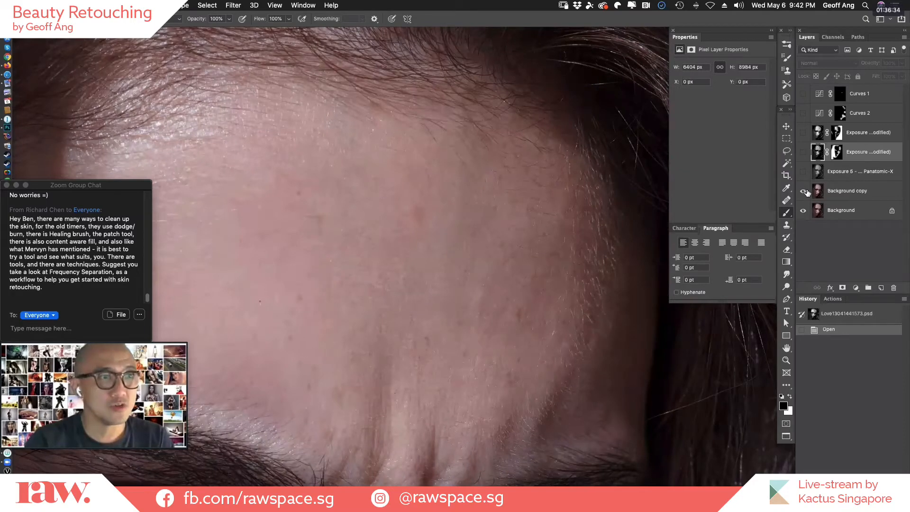
{"action": "left_click", "coordinate": [804, 192]}
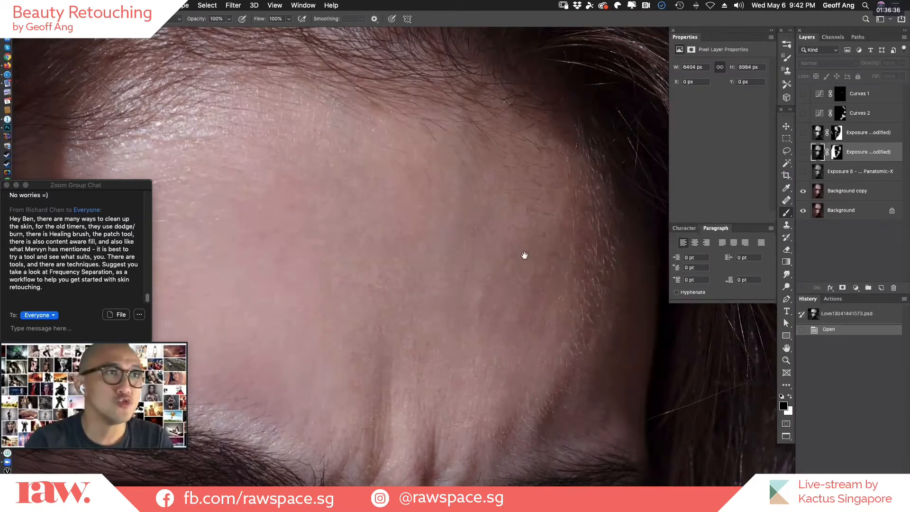
{"action": "left_click", "coordinate": [542, 257], "text": "super"}
{"action": "left_click_drag", "start_coordinate": [563, 423], "coordinate": [654, 169]}
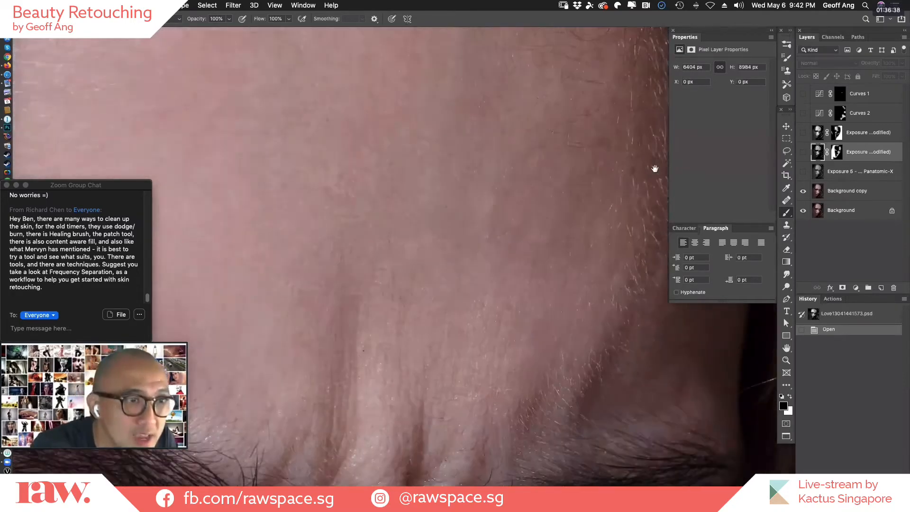
{"action": "left_click_drag", "start_coordinate": [478, 340], "coordinate": [686, 342]}
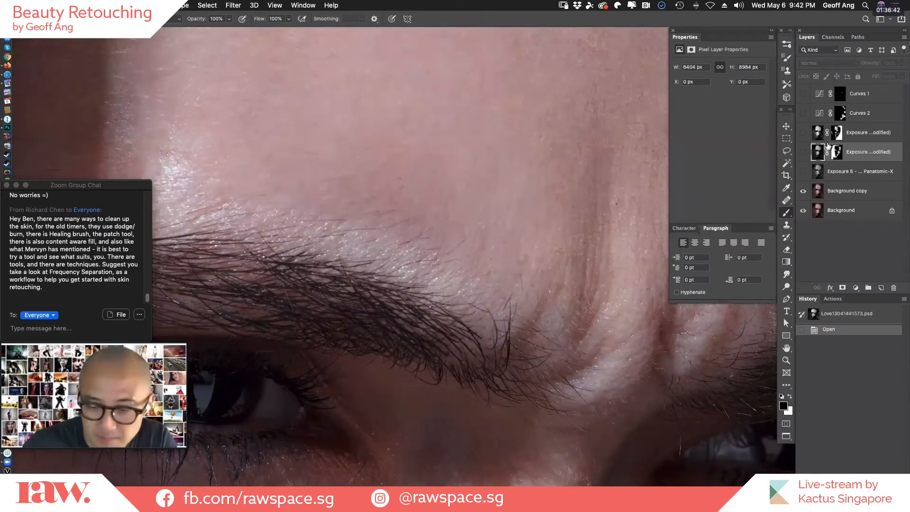
Fit the whole portrait in view and show the black-and-white Panatomic-X layer and the lower masked Exposure layer.
{"action": "key", "text": "super+0"}
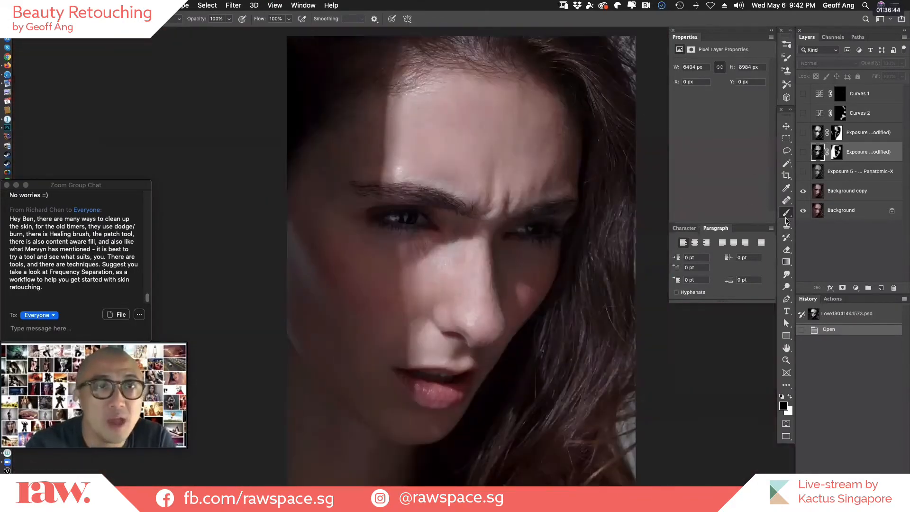
{"action": "left_click", "coordinate": [803, 171]}
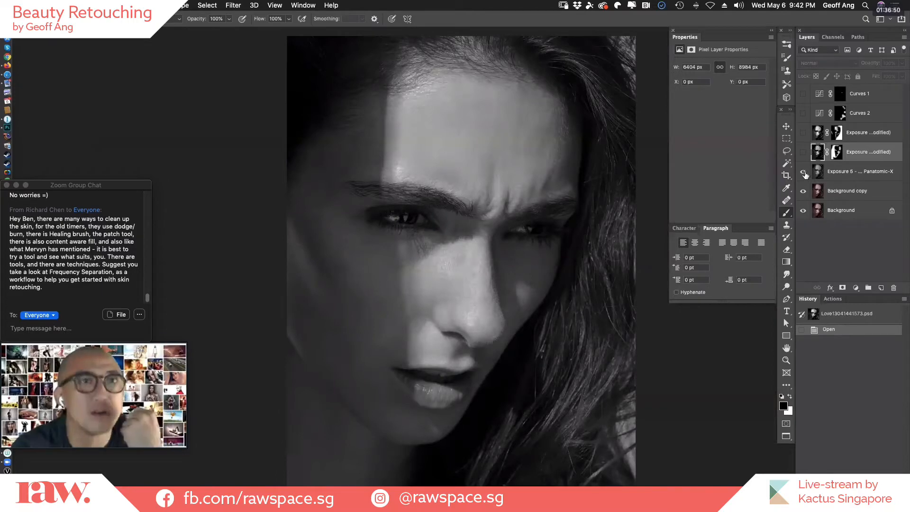
{"action": "left_click", "coordinate": [803, 152]}
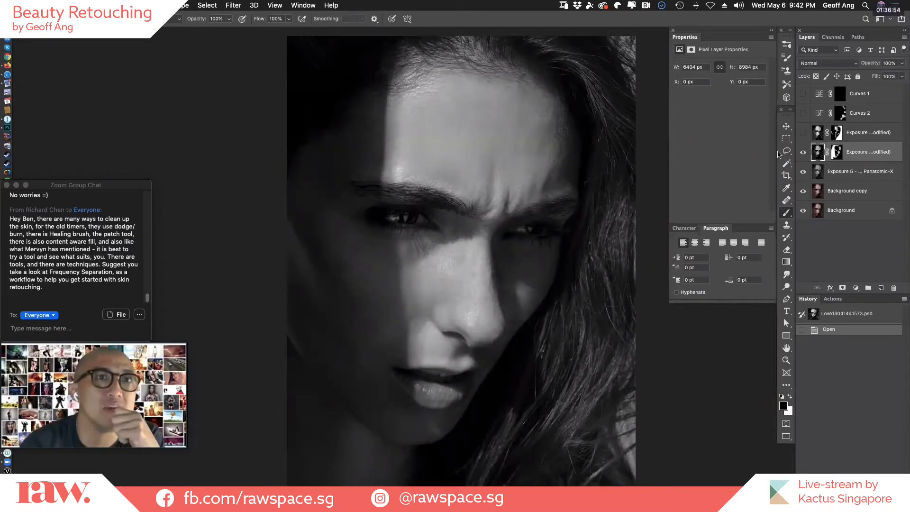
Compare the portrait repeatedly with and without the lower masked Exposure layer, leaving that layer visible.
{"action": "left_click", "coordinate": [804, 153]}
{"action": "left_click", "coordinate": [804, 154]}
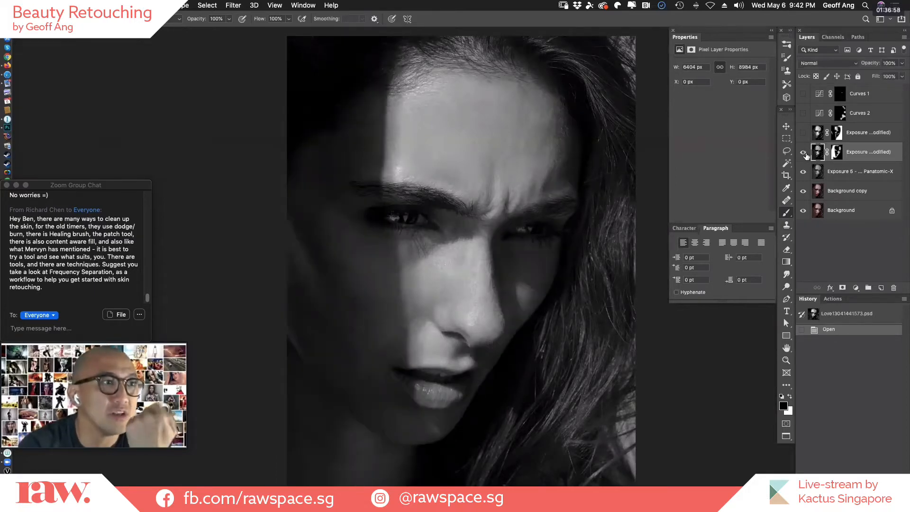
{"action": "left_click", "coordinate": [804, 153]}
{"action": "left_click", "coordinate": [804, 153]}
{"action": "left_click", "coordinate": [804, 153]}
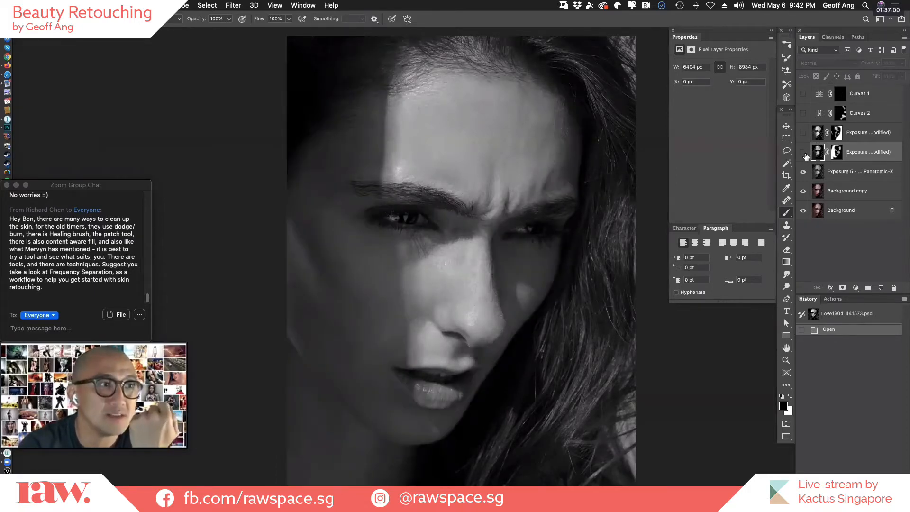
{"action": "left_click", "coordinate": [804, 154]}
{"action": "left_click", "coordinate": [804, 153]}
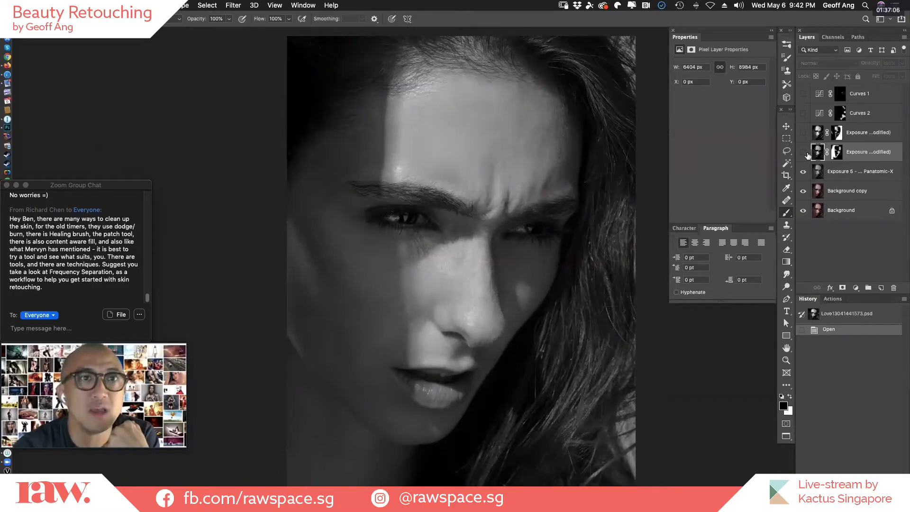
{"action": "left_click", "coordinate": [804, 153]}
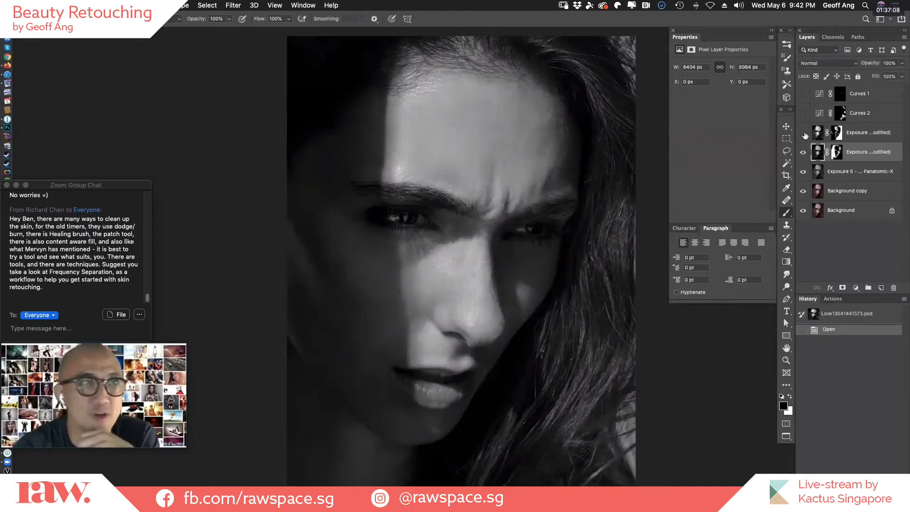
Show the upper masked Exposure layer and compare the portrait with each of the three Exposure layers on and off.
{"action": "left_click", "coordinate": [804, 133]}
{"action": "left_click", "coordinate": [804, 134]}
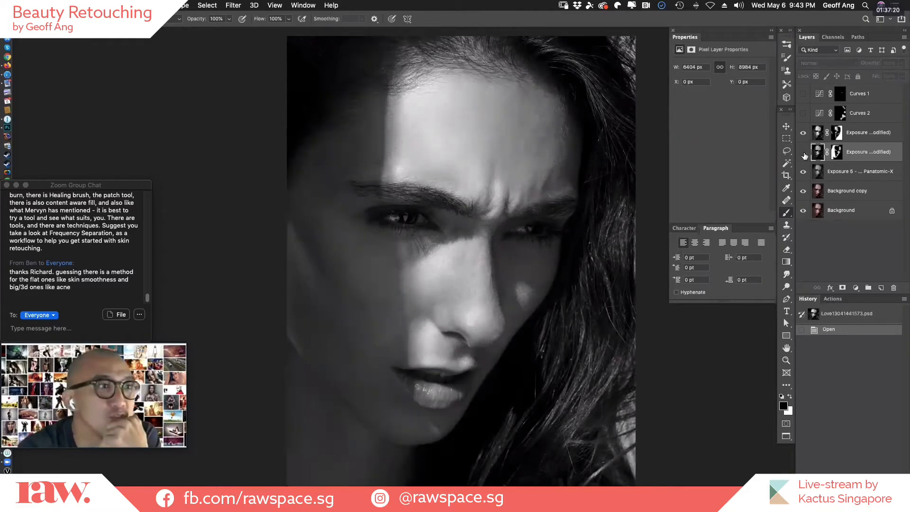
{"action": "left_click", "coordinate": [802, 152]}
{"action": "left_click", "coordinate": [803, 152]}
{"action": "left_click", "coordinate": [803, 133]}
{"action": "left_click", "coordinate": [803, 133]}
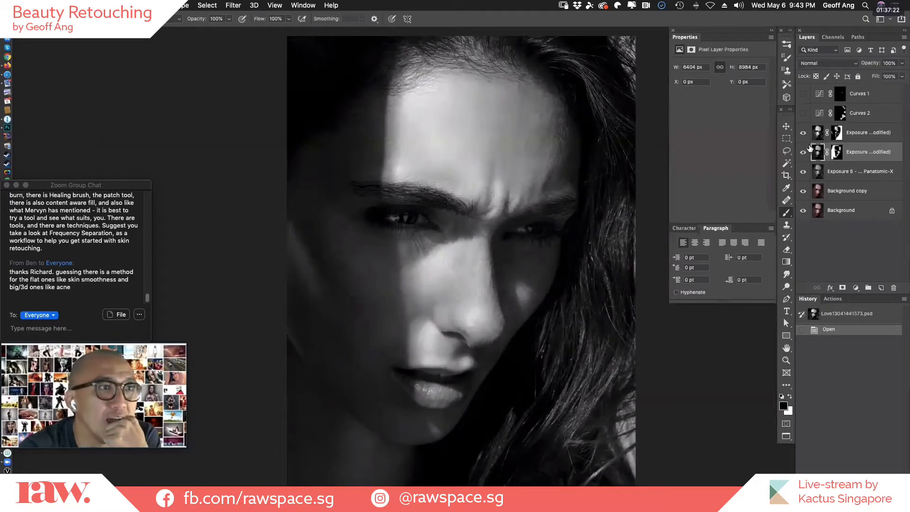
{"action": "left_click", "coordinate": [804, 172]}
{"action": "left_click", "coordinate": [804, 172]}
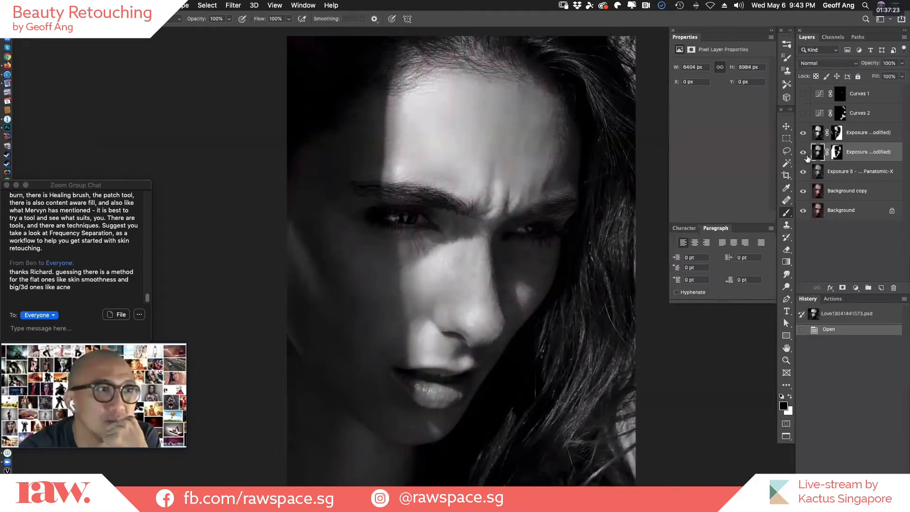
Show the Curves 2 and Curves 1 adjustments over the portrait, comparing it with and without Curves 2.
{"action": "left_click", "coordinate": [803, 113]}
{"action": "left_click", "coordinate": [803, 115]}
{"action": "left_click", "coordinate": [803, 115]}
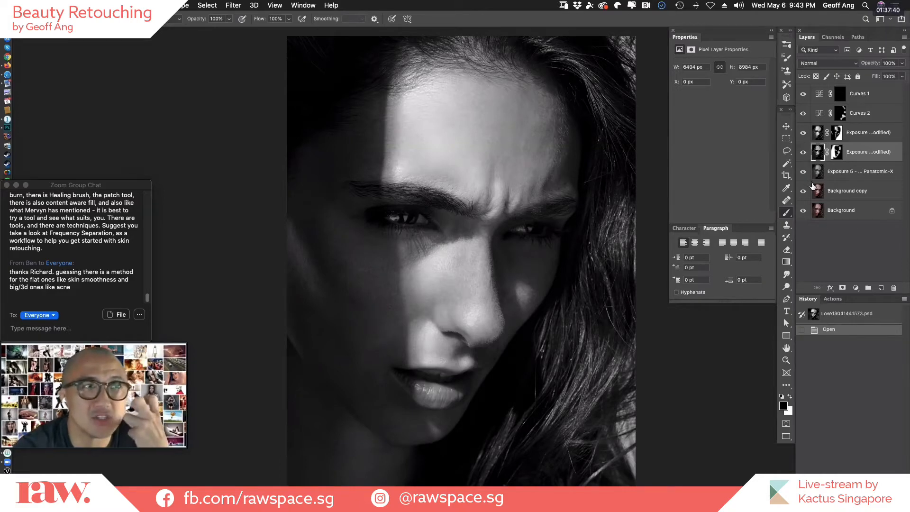
Isolate the Background layer, and rebuild the portrait by showing each layer above it in order up to Curves 1.
{"action": "left_click", "coordinate": [803, 211], "text": "alt"}
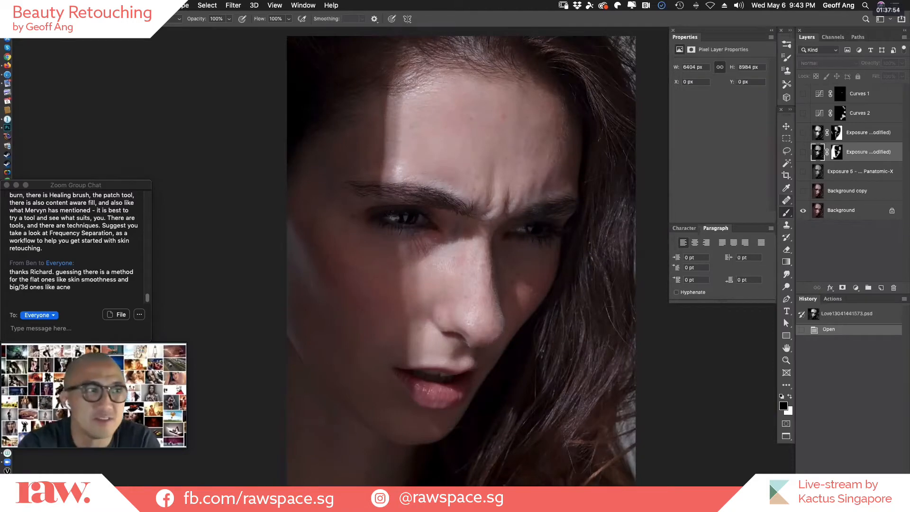
{"action": "left_click", "coordinate": [804, 191]}
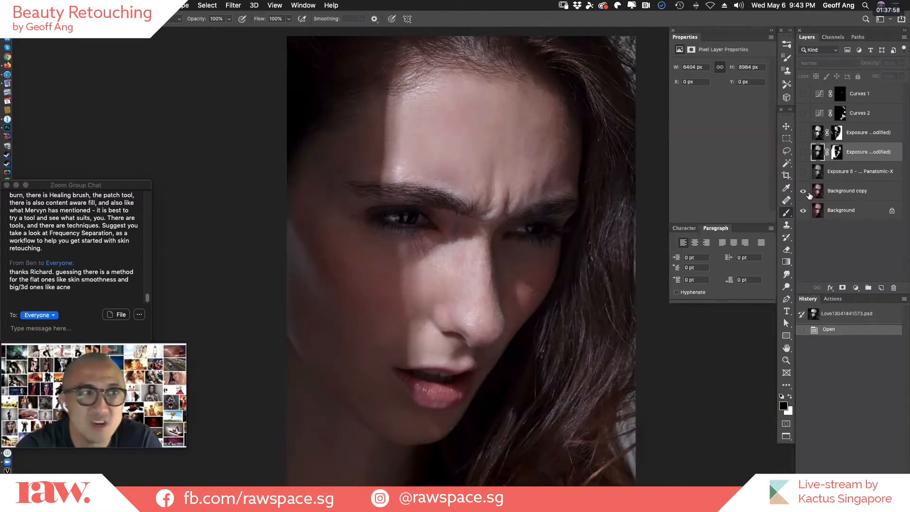
{"action": "left_click", "coordinate": [804, 172]}
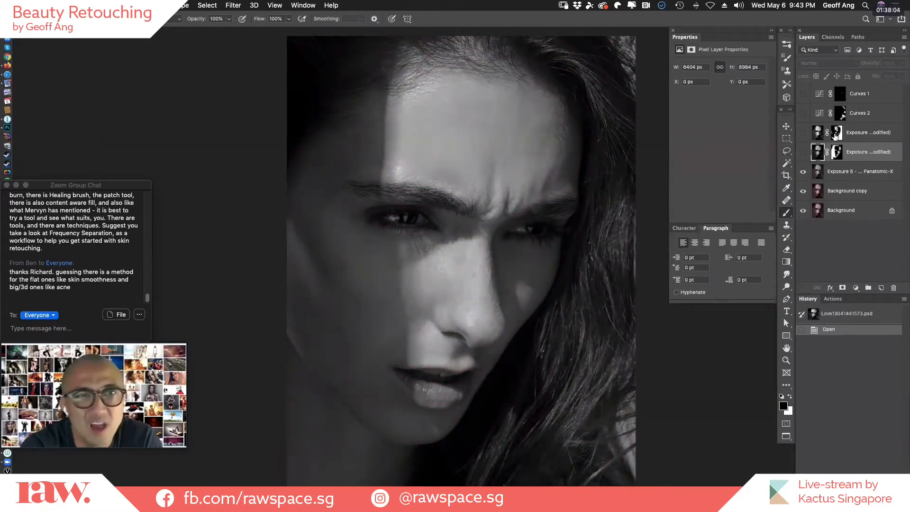
{"action": "left_click", "coordinate": [803, 154]}
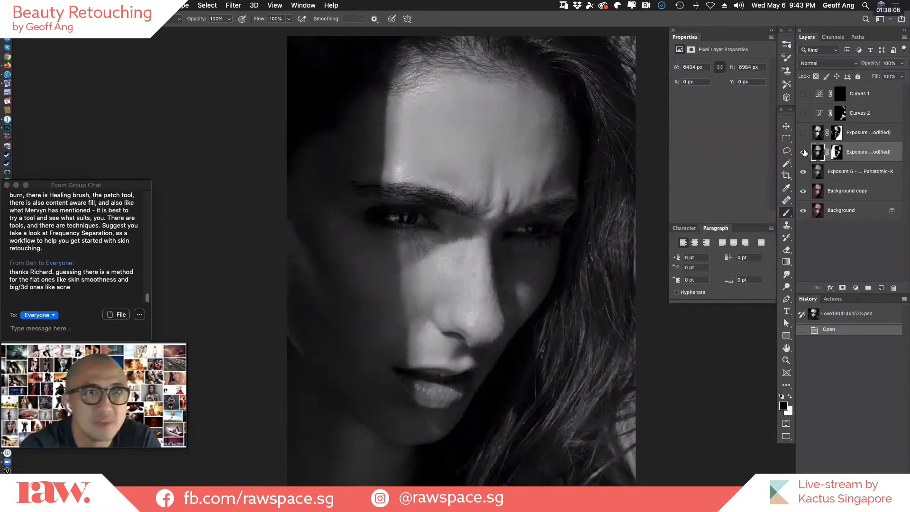
{"action": "left_click", "coordinate": [803, 153]}
{"action": "left_click", "coordinate": [803, 152]}
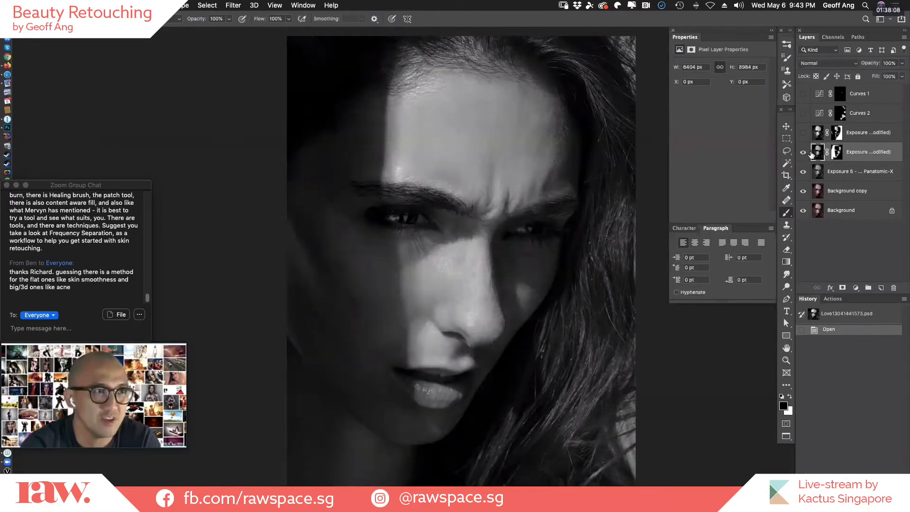
{"action": "left_click", "coordinate": [803, 133]}
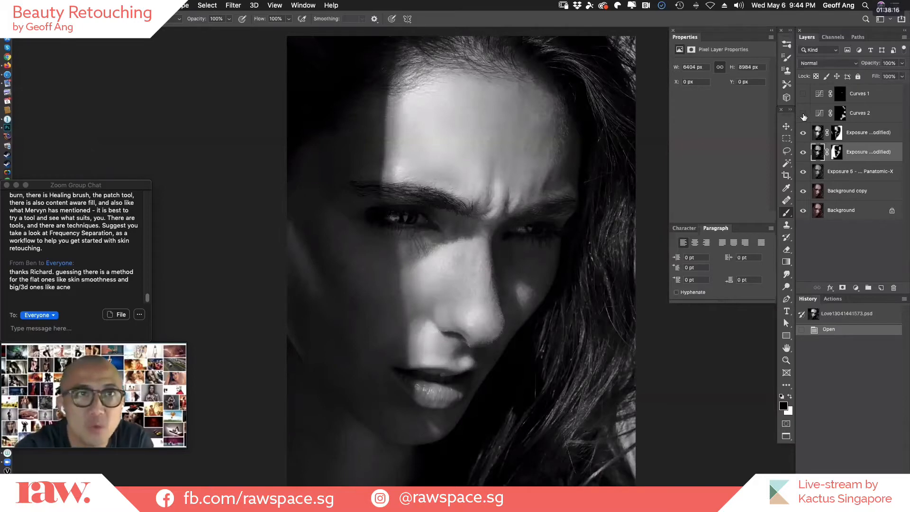
{"action": "left_click_drag", "start_coordinate": [803, 159], "coordinate": [803, 93]}
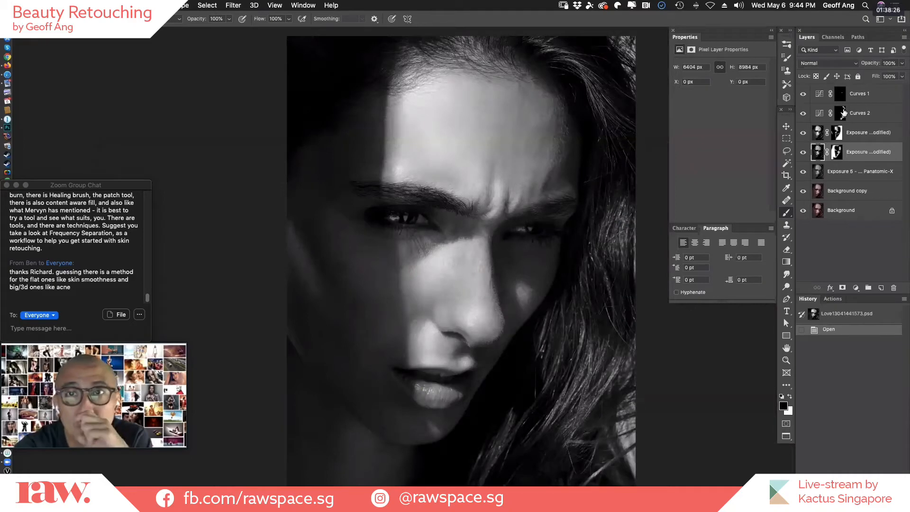
Close Love13041441573.psd without saving the changes, and open PondsKV03111446565.psd from the desktop.
{"action": "key", "text": "super+w"}
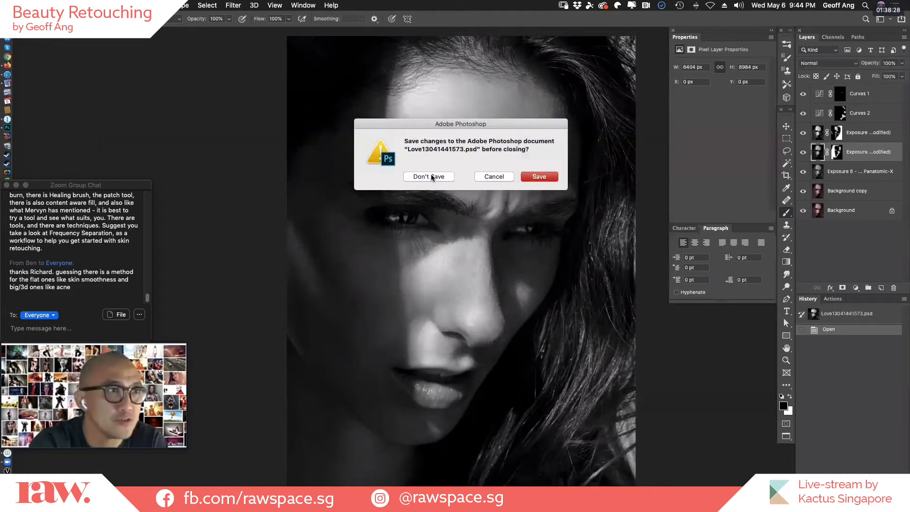
{"action": "left_click", "coordinate": [428, 177]}
{"action": "key", "text": "super+h"}
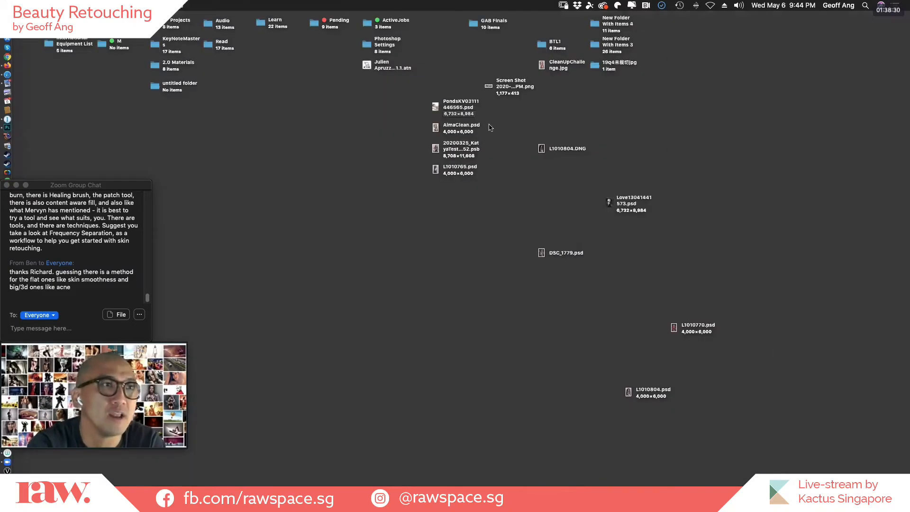
{"action": "left_click_drag", "start_coordinate": [567, 149], "coordinate": [664, 171]}
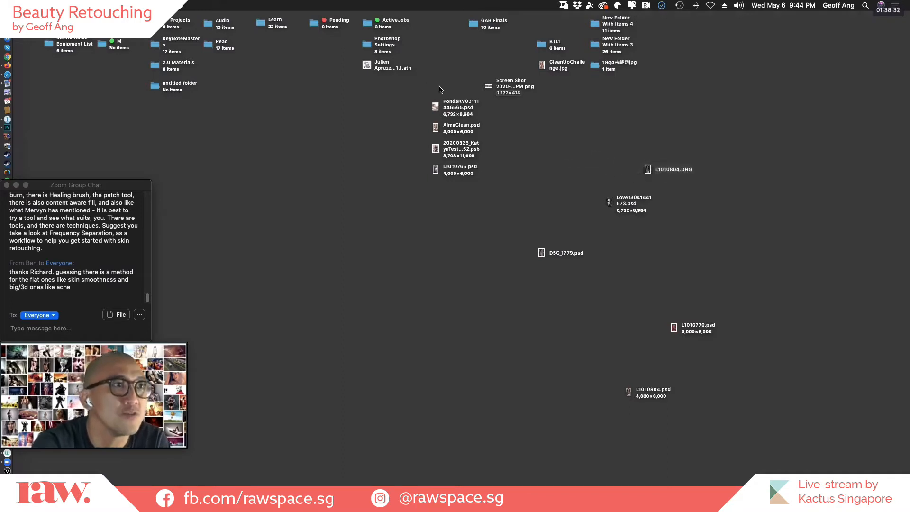
{"action": "double_click", "coordinate": [462, 107]}
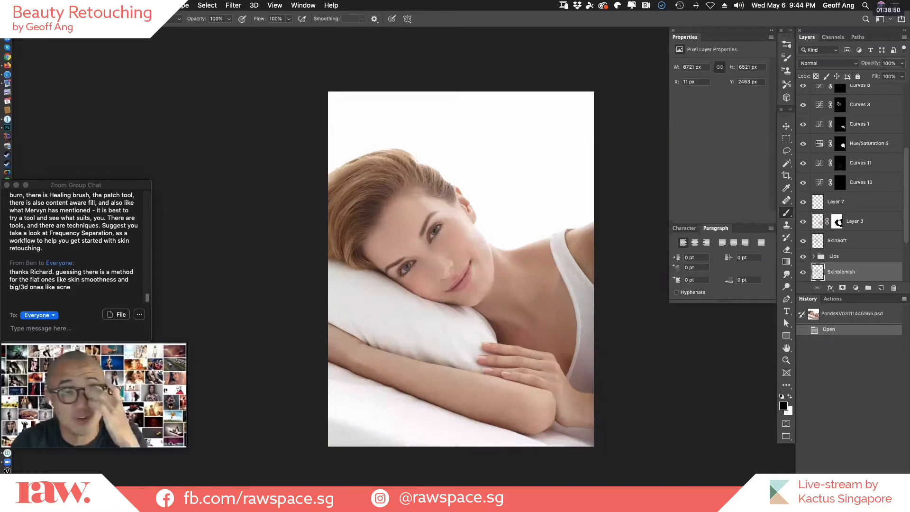
Inspect the retouched face up close, and isolate the Background layer to show the portrait without its retouching.
{"action": "key", "text": "super+0"}
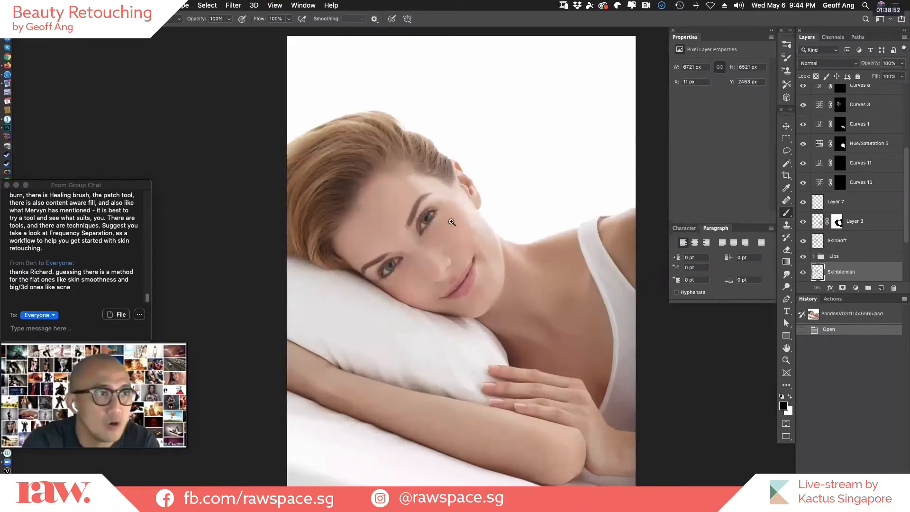
{"action": "left_click_drag", "start_coordinate": [404, 226], "coordinate": [561, 276]}
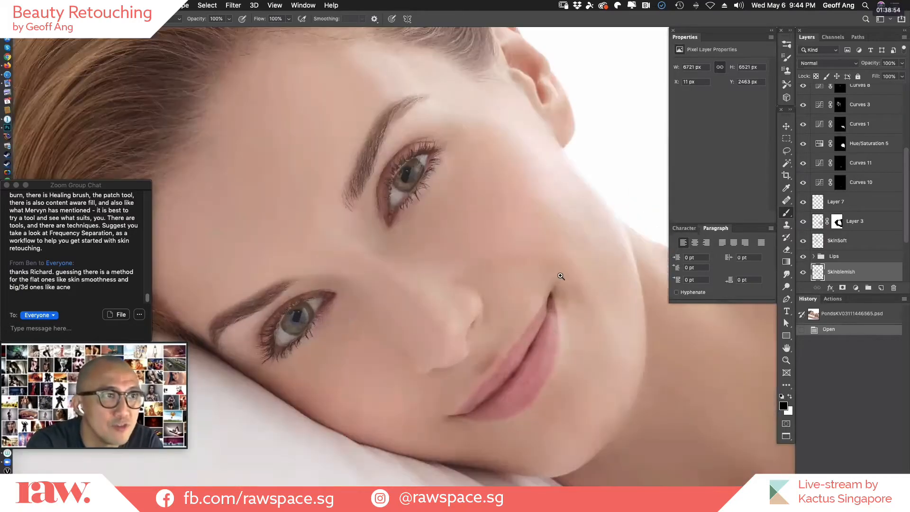
{"action": "left_click_drag", "start_coordinate": [515, 297], "coordinate": [561, 287]}
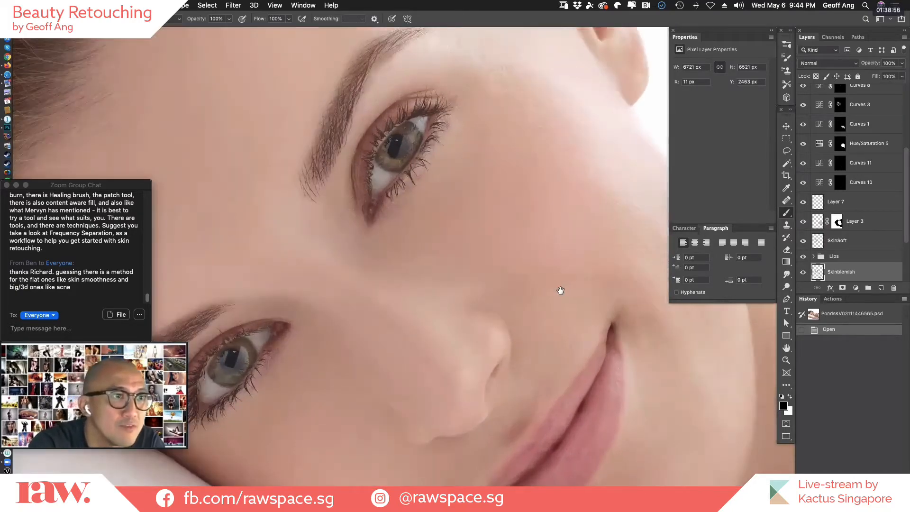
{"action": "left_click_drag", "start_coordinate": [589, 365], "coordinate": [550, 279]}
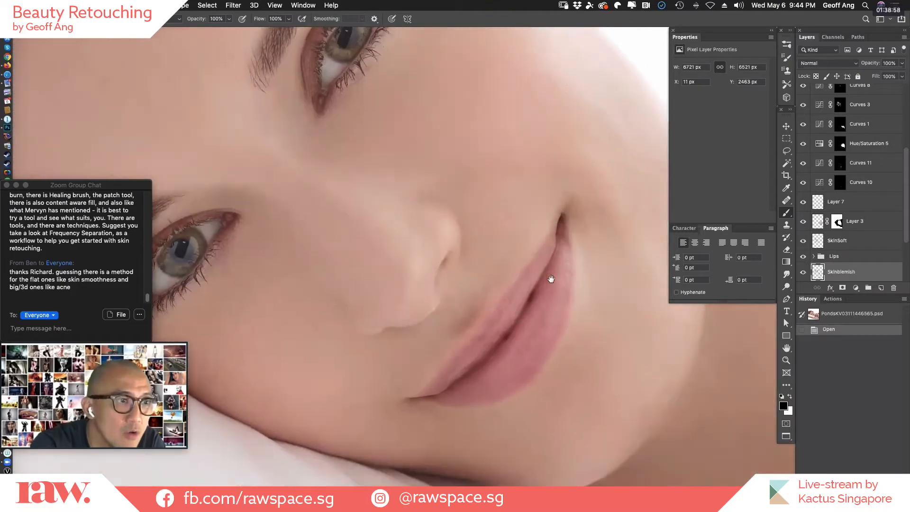
{"action": "scroll", "coordinate": [905, 189], "scroll_direction": "down", "scroll_amount": 4}
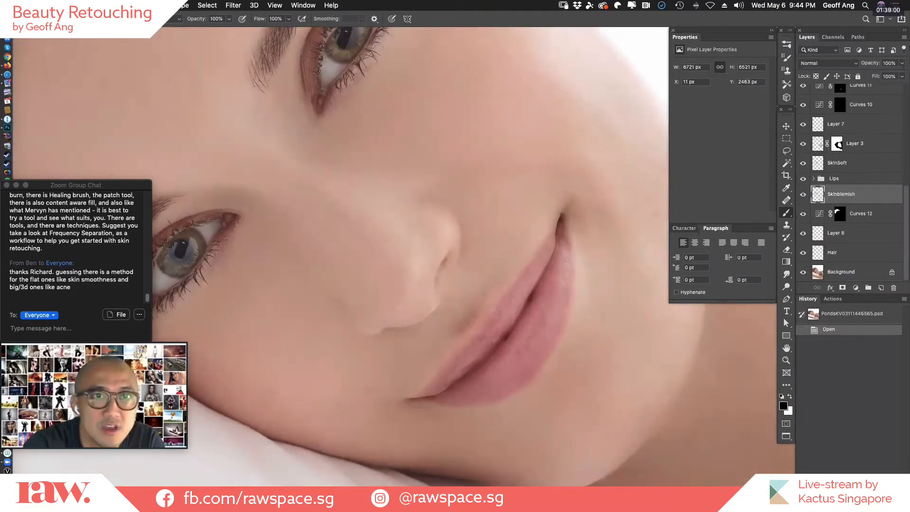
{"action": "left_click", "coordinate": [803, 274], "text": "alt"}
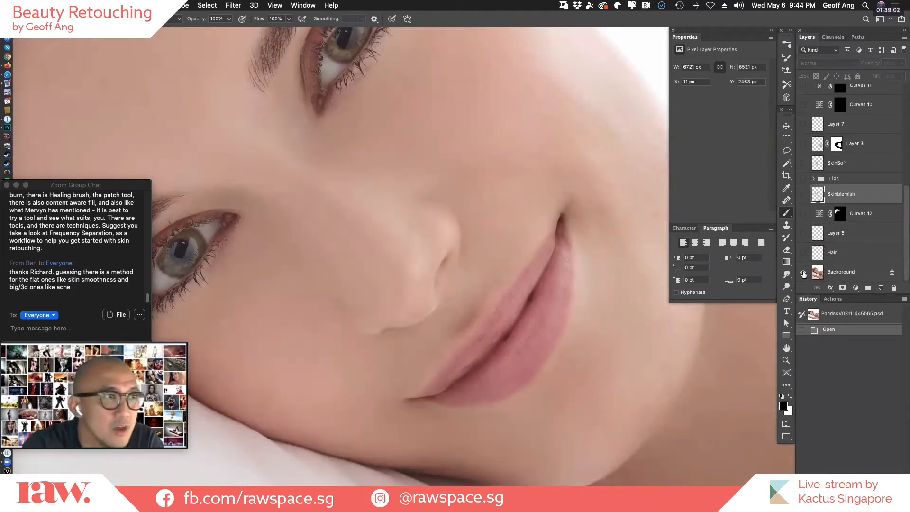
Examine the unretouched eyes, cheeks and mouth at different magnifications with the interface panels hidden.
{"action": "left_click_drag", "start_coordinate": [650, 371], "coordinate": [706, 423]}
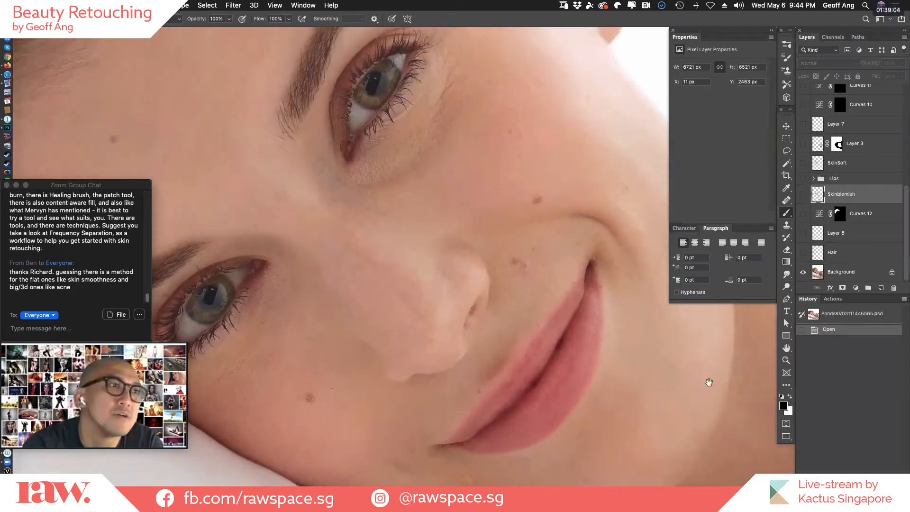
{"action": "left_click_drag", "start_coordinate": [708, 382], "coordinate": [697, 428]}
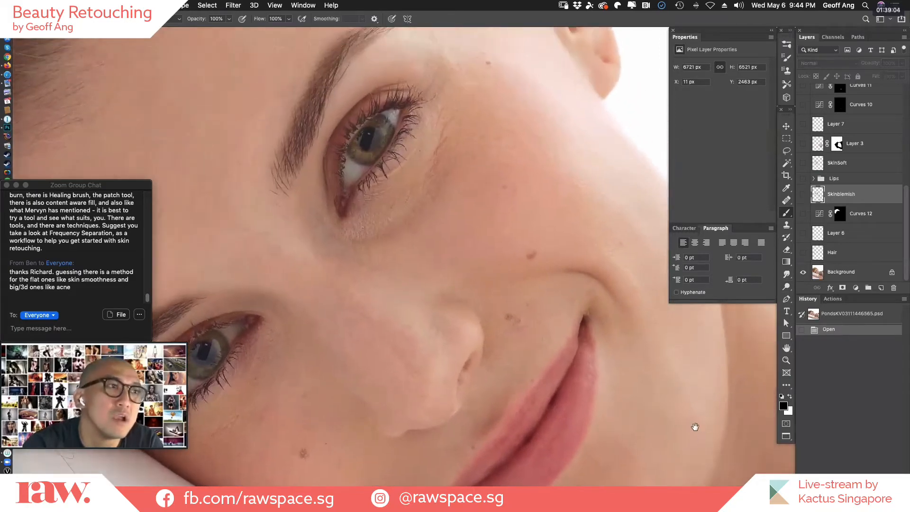
{"action": "left_click", "coordinate": [646, 389], "text": "alt"}
{"action": "key", "text": "Tab"}
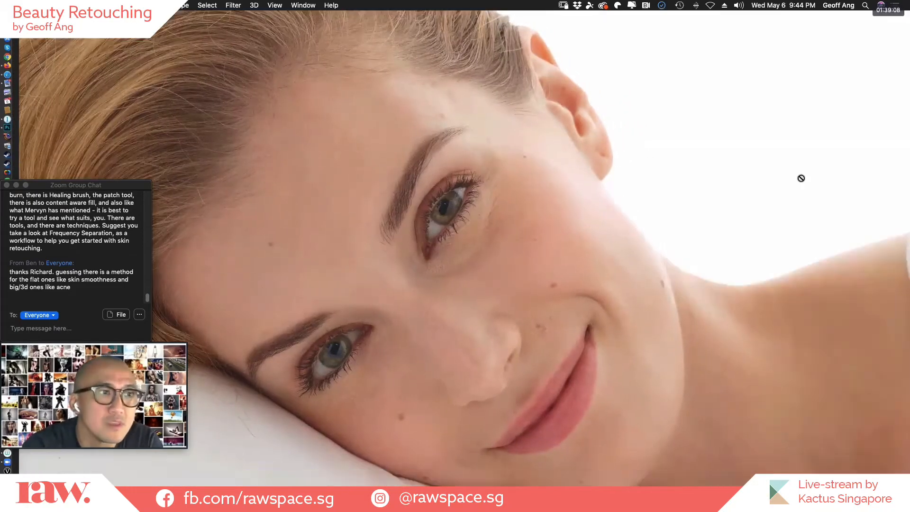
{"action": "left_click_drag", "start_coordinate": [703, 329], "coordinate": [702, 350]}
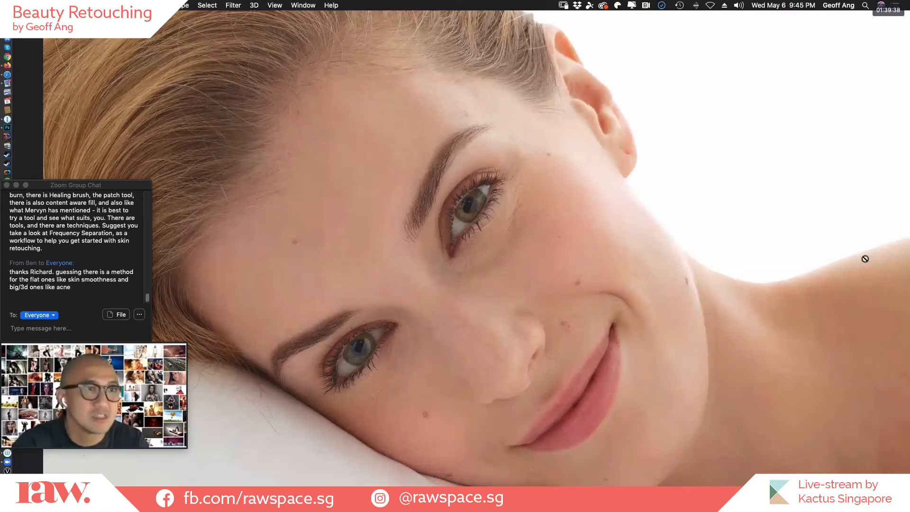
{"action": "left_click_drag", "start_coordinate": [527, 398], "coordinate": [577, 383]}
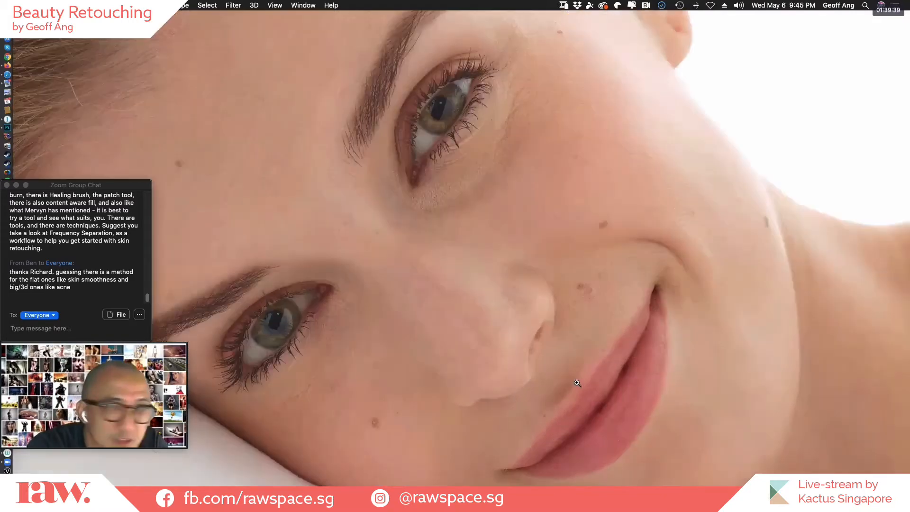
{"action": "left_click", "coordinate": [593, 351]}
{"action": "left_click", "coordinate": [639, 197]}
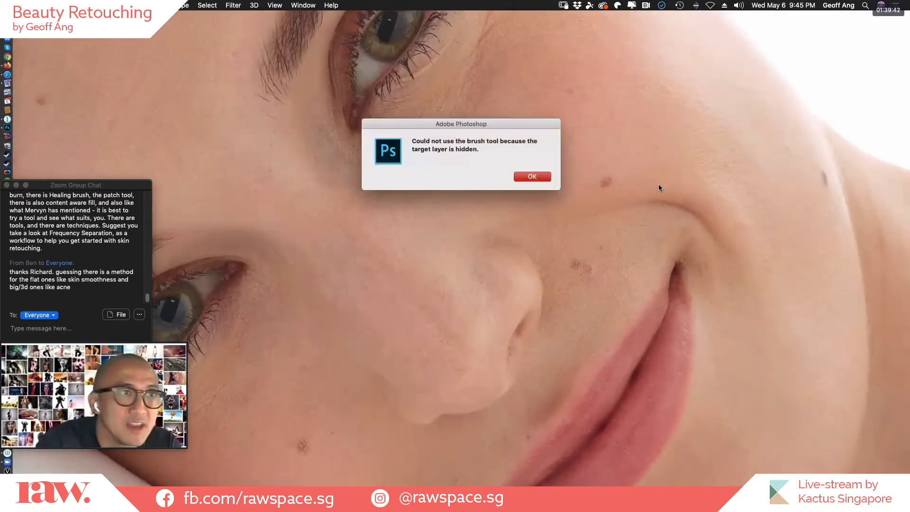
{"action": "left_click", "coordinate": [537, 175]}
{"action": "left_click", "coordinate": [642, 228]}
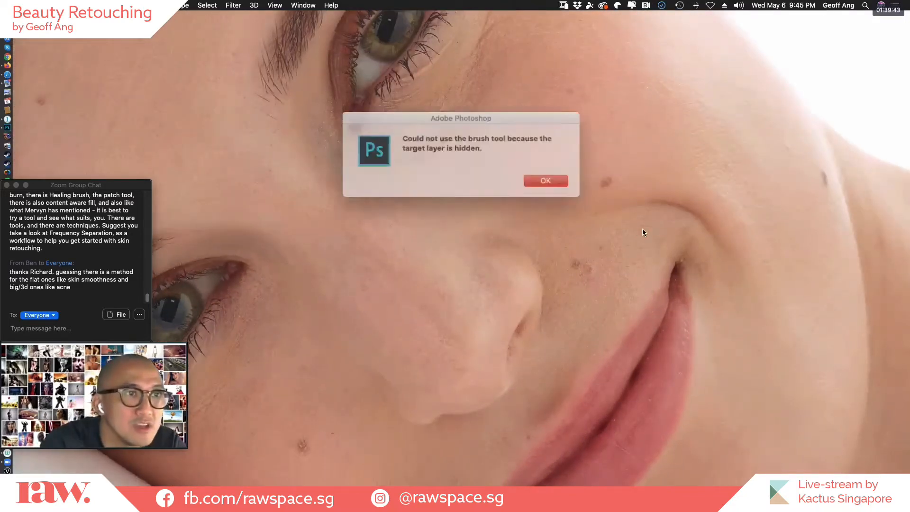
{"action": "left_click", "coordinate": [546, 178]}
Bring back the panels, select the Background layer and examine the unretouched skin across the forehead, eyes, cheeks, lips and chin.
{"action": "key", "text": "Tab"}
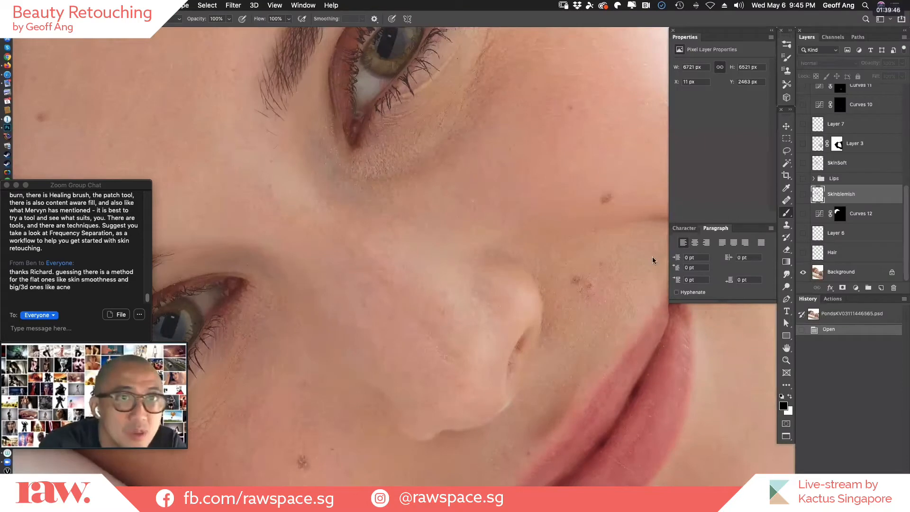
{"action": "left_click", "coordinate": [852, 274]}
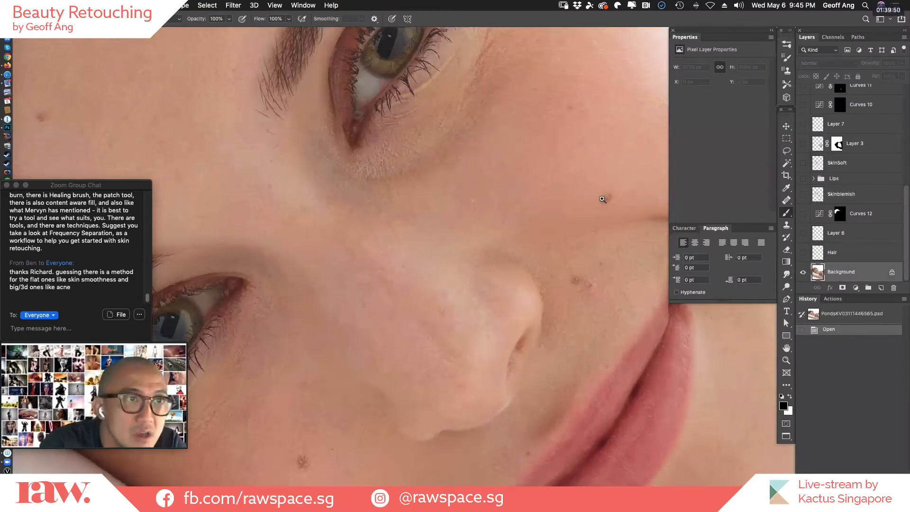
{"action": "left_click_drag", "start_coordinate": [343, 211], "coordinate": [552, 263]}
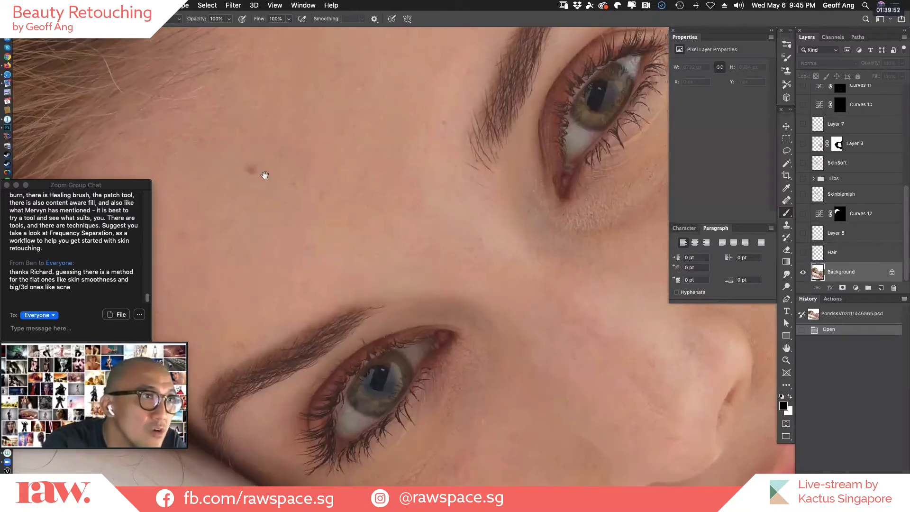
{"action": "left_click_drag", "start_coordinate": [502, 287], "coordinate": [410, 183]}
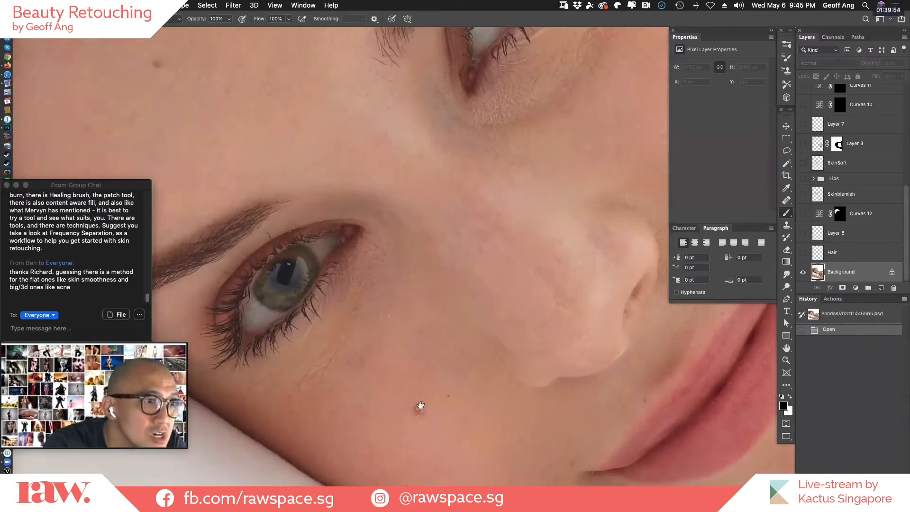
{"action": "left_click_drag", "start_coordinate": [492, 198], "coordinate": [578, 95]}
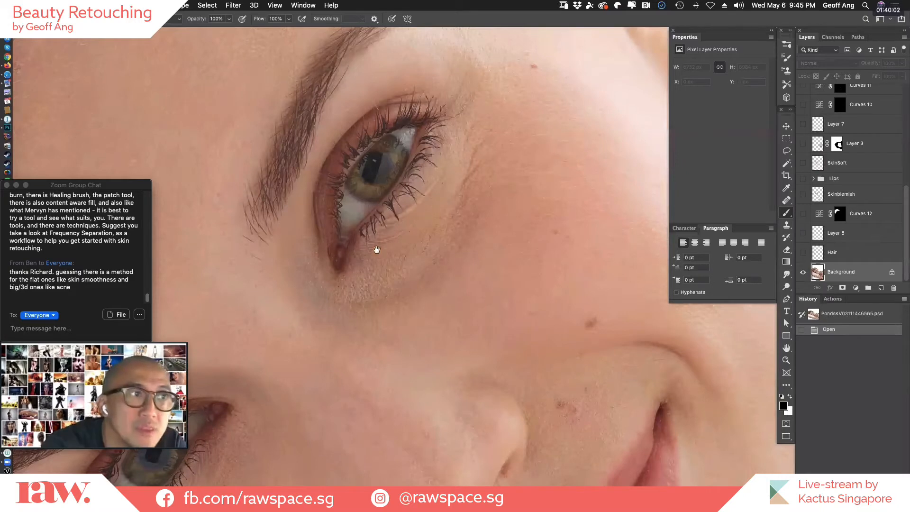
{"action": "left_click_drag", "start_coordinate": [412, 345], "coordinate": [534, 145]}
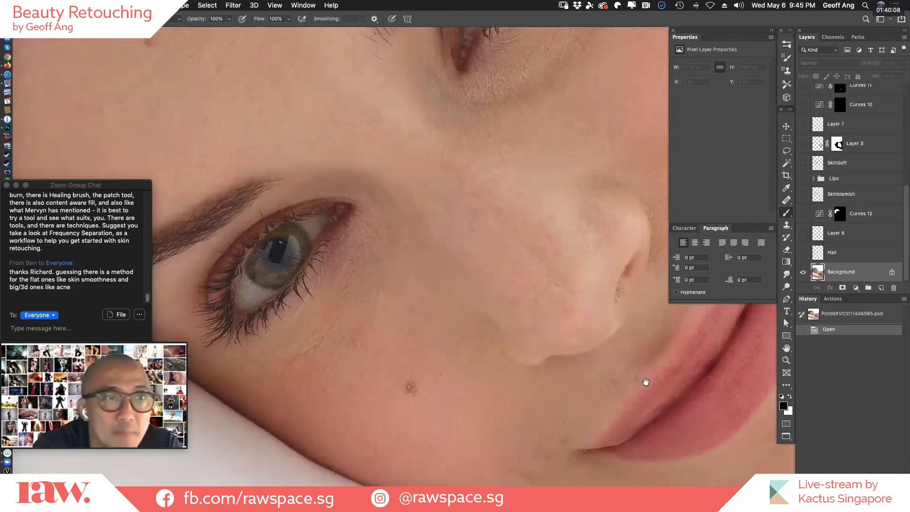
{"action": "left_click_drag", "start_coordinate": [744, 422], "coordinate": [565, 354]}
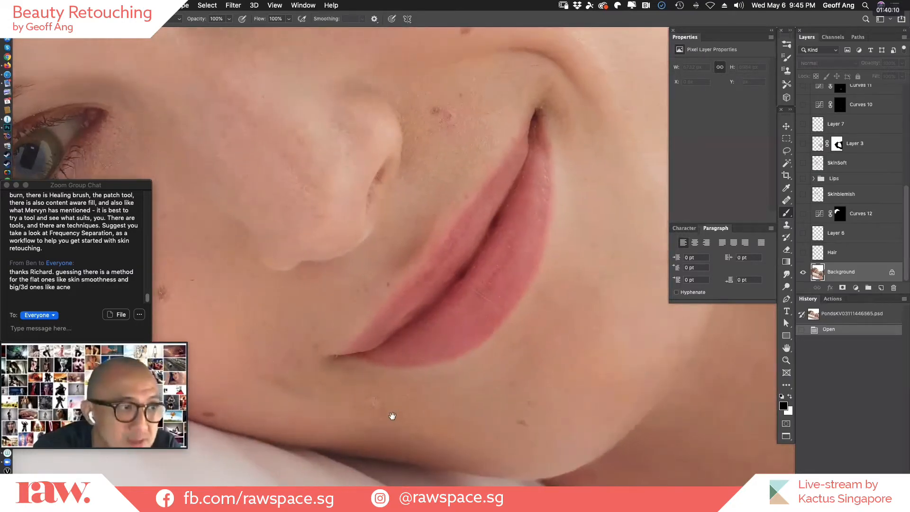
{"action": "left_click_drag", "start_coordinate": [441, 402], "coordinate": [589, 337]}
{"action": "left_click", "coordinate": [559, 347], "text": "super"}
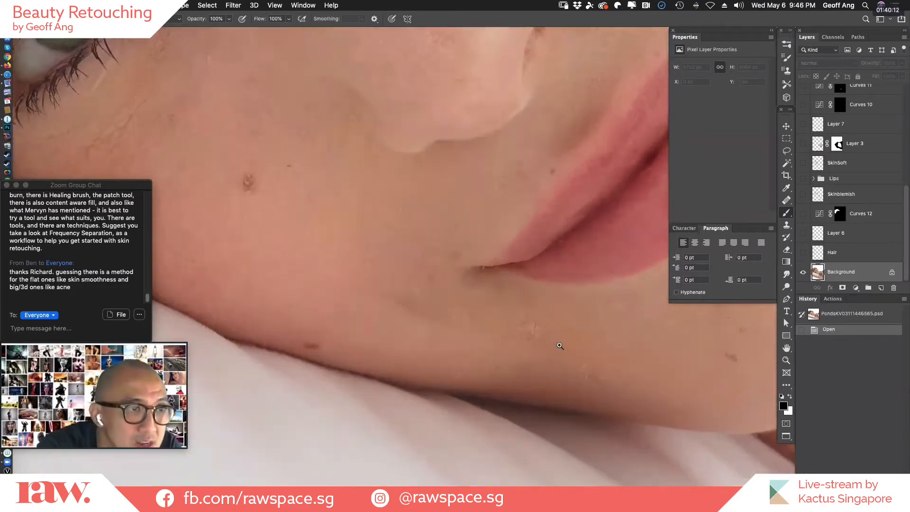
{"action": "left_click", "coordinate": [515, 326], "text": "alt"}
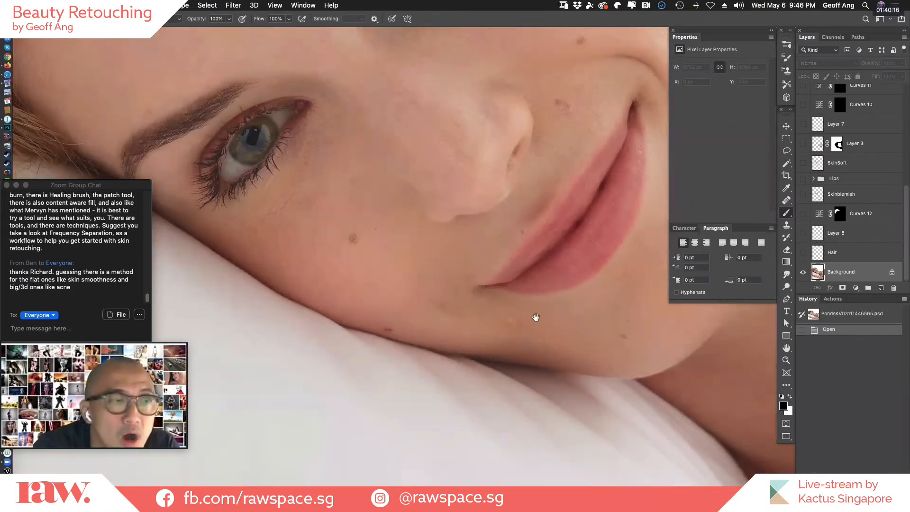
{"action": "left_click_drag", "start_coordinate": [552, 327], "coordinate": [449, 400]}
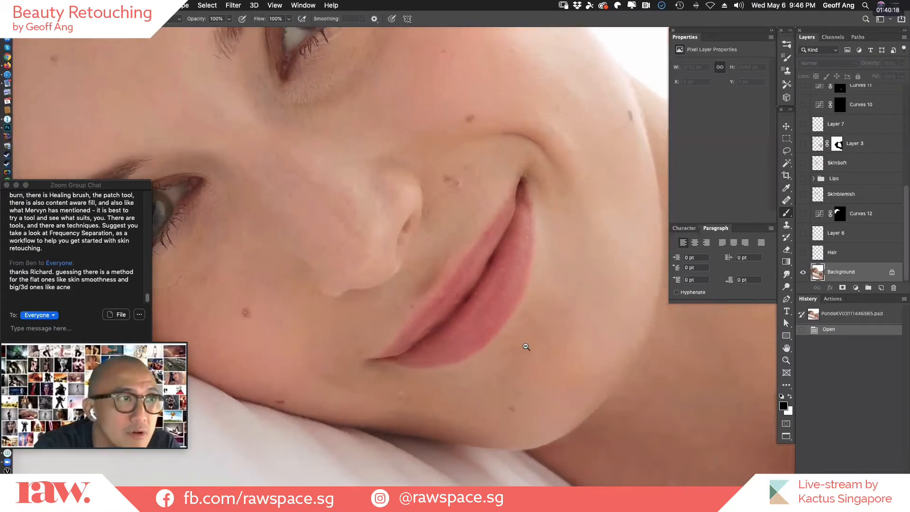
{"action": "left_click", "coordinate": [524, 348], "text": "alt"}
{"action": "scroll", "coordinate": [574, 321], "scroll_direction": "up", "scroll_amount": 4}
{"action": "scroll", "coordinate": [558, 317], "scroll_direction": "up", "scroll_amount": 4}
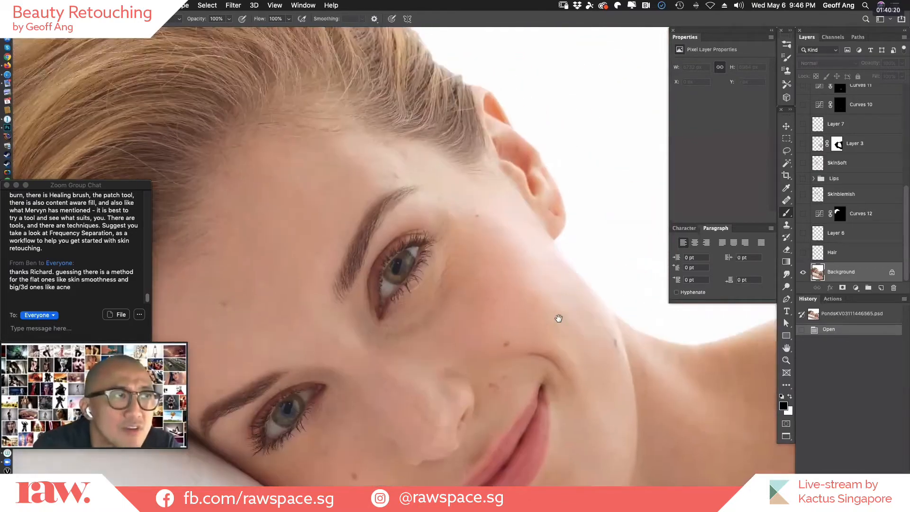
{"action": "scroll", "coordinate": [593, 272], "scroll_direction": "down", "scroll_amount": 3}
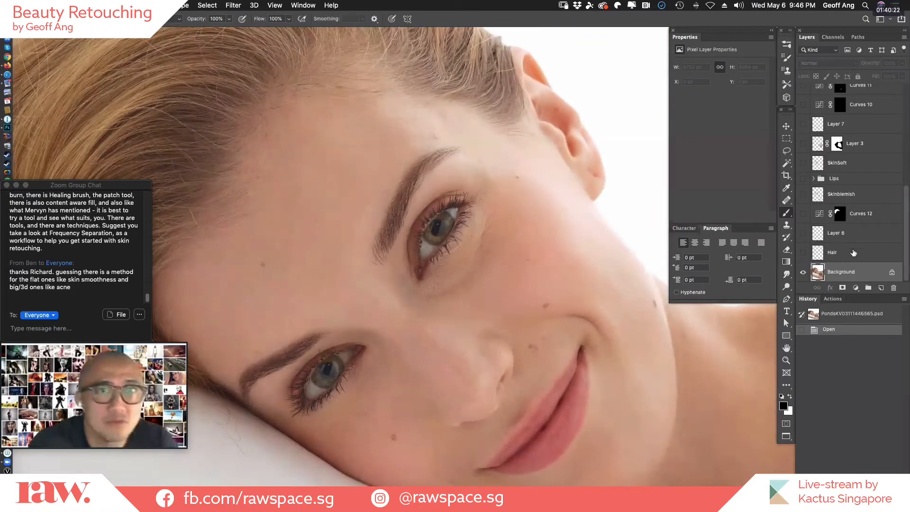
Show the Hair layer over the Background, and view its retouching alone by briefly hiding the Background.
{"action": "left_click_drag", "start_coordinate": [519, 393], "coordinate": [702, 374]}
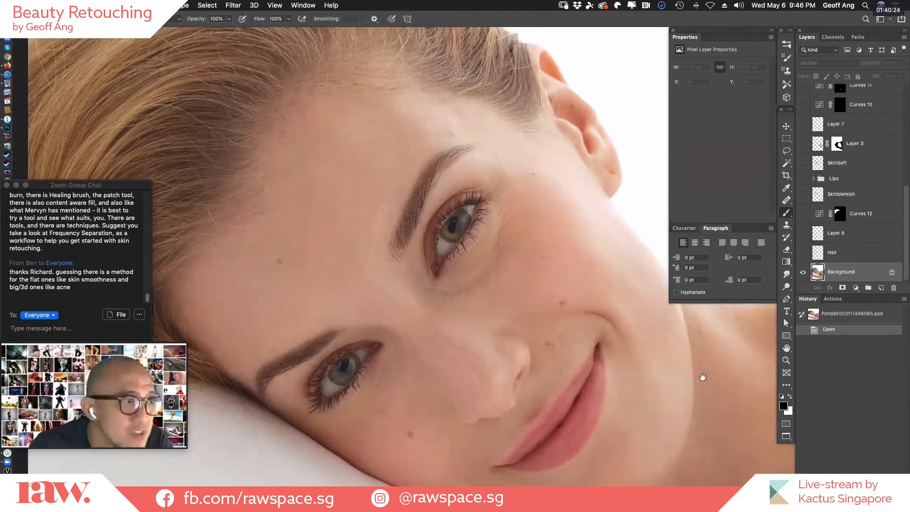
{"action": "left_click", "coordinate": [804, 253]}
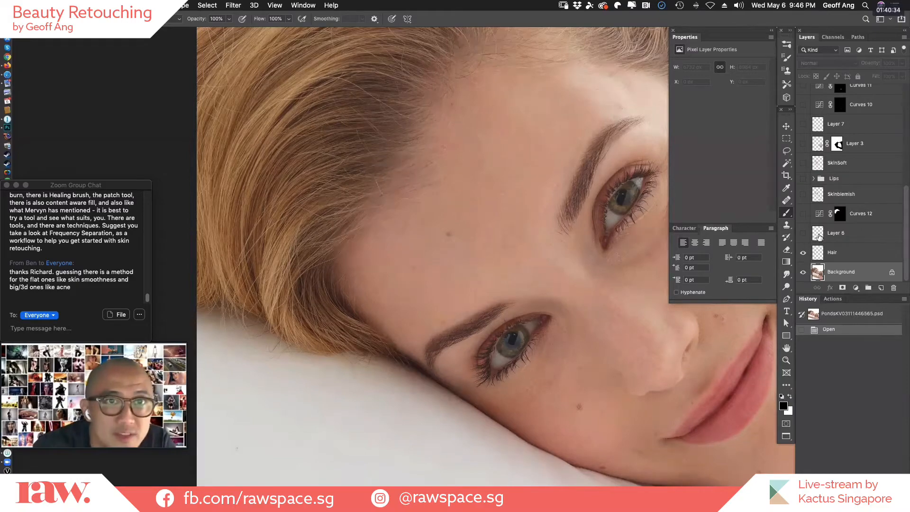
{"action": "left_click_drag", "start_coordinate": [545, 218], "coordinate": [545, 314]}
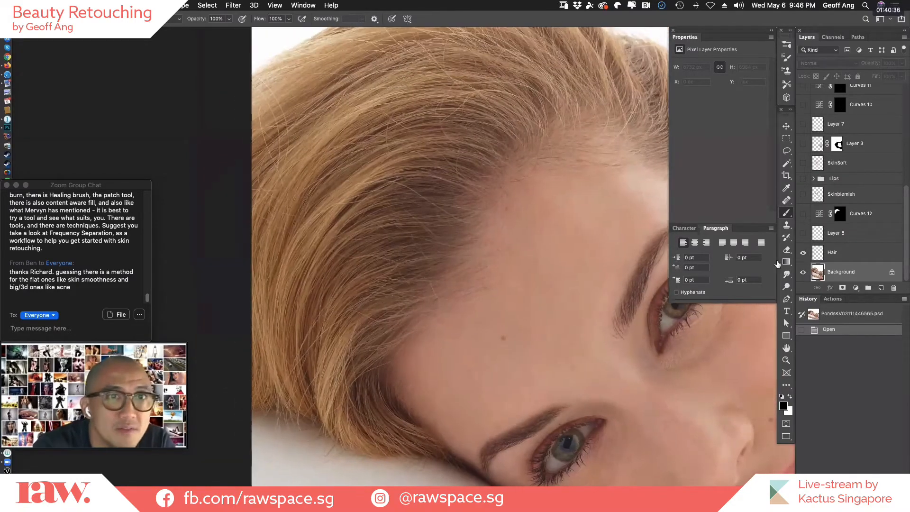
{"action": "left_click", "coordinate": [804, 272]}
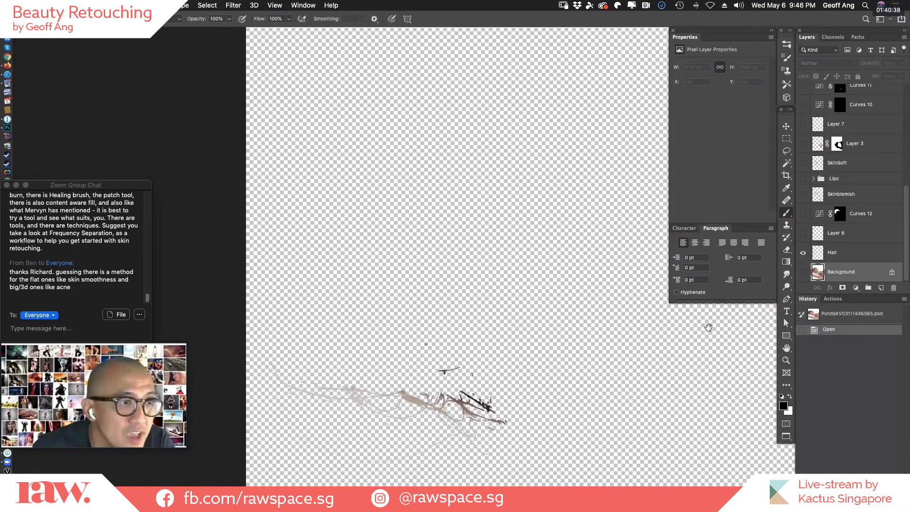
{"action": "left_click", "coordinate": [804, 272]}
Show Layer 6 in place of Hair, view it without the Background, and turn both Background and Hair back on.
{"action": "left_click", "coordinate": [803, 253]}
{"action": "left_click", "coordinate": [803, 233]}
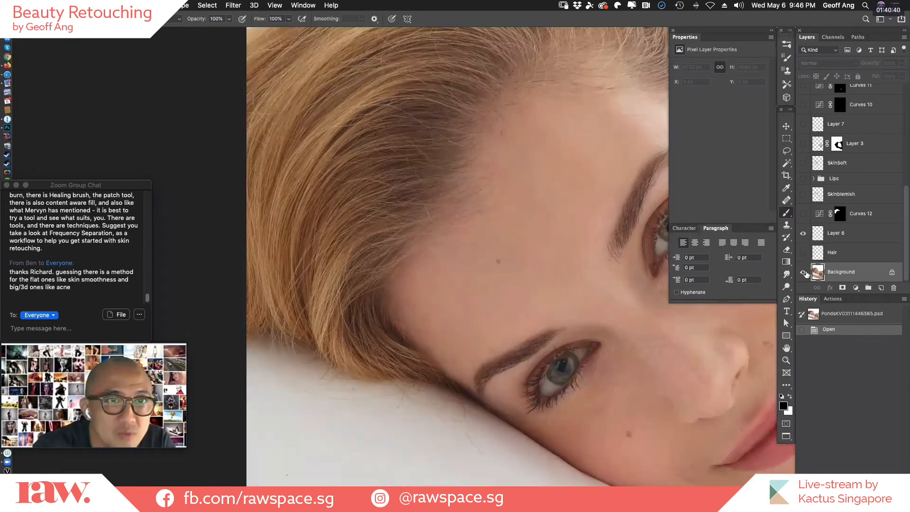
{"action": "left_click", "coordinate": [804, 272]}
{"action": "left_click", "coordinate": [804, 272]}
{"action": "left_click", "coordinate": [803, 252]}
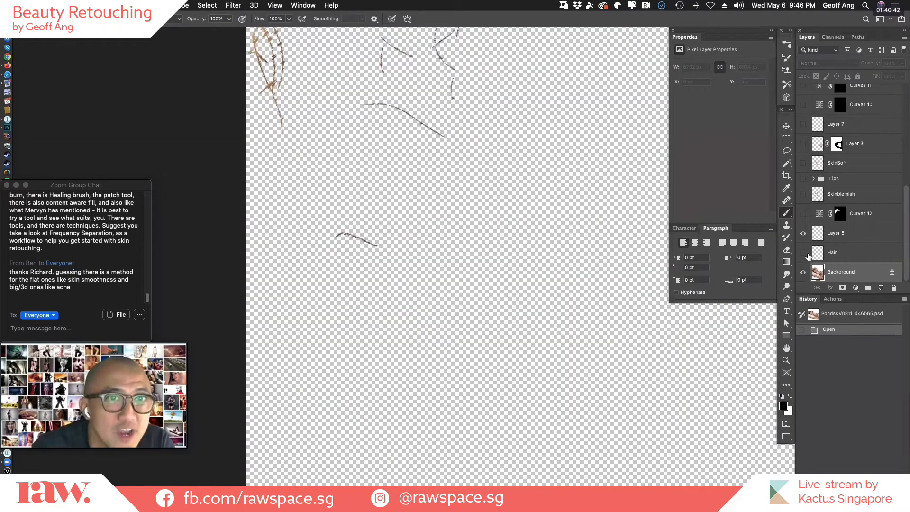
Compare the forehead and hairline with and without Layer 6, leaving Background, Hair and Layer 6 visible.
{"action": "left_click", "coordinate": [535, 199]}
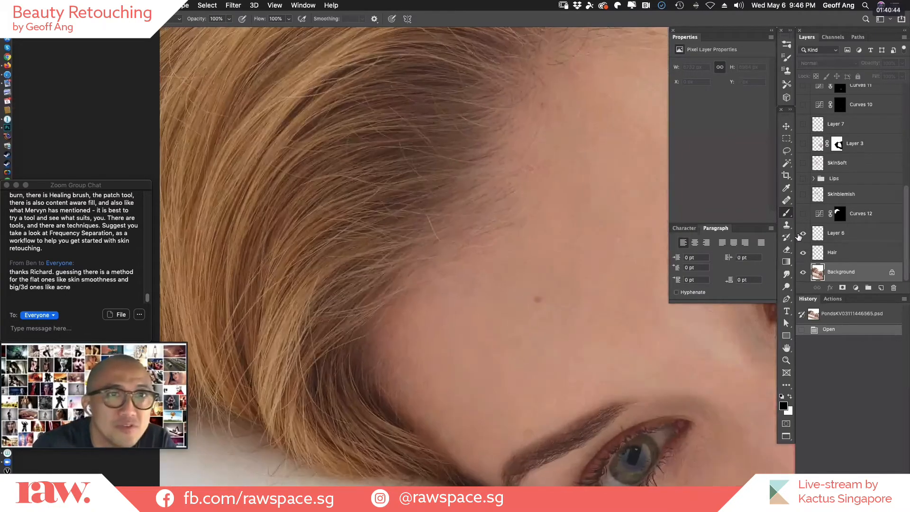
{"action": "left_click", "coordinate": [804, 234]}
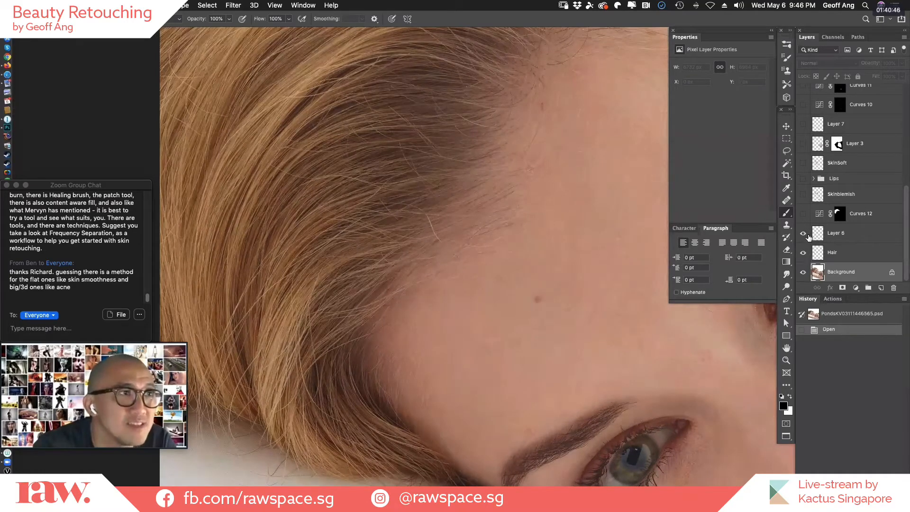
{"action": "left_click", "coordinate": [804, 234]}
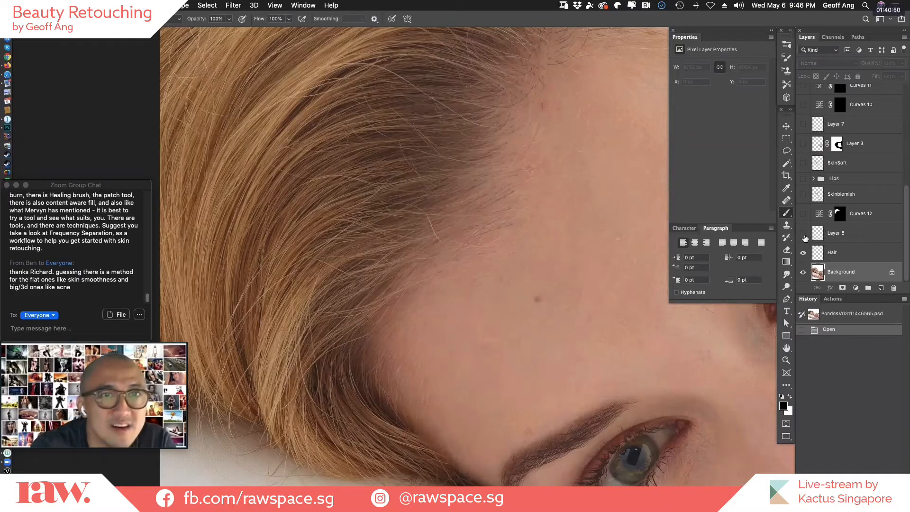
{"action": "left_click", "coordinate": [804, 235]}
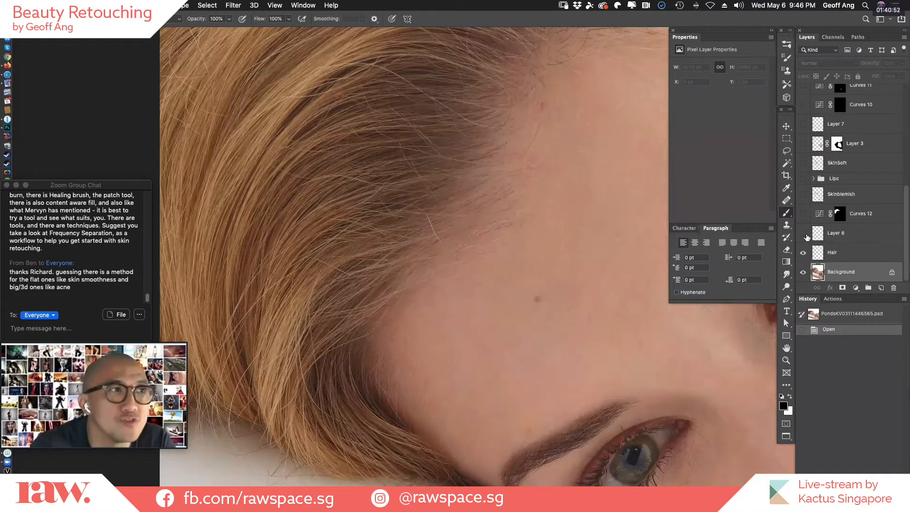
{"action": "left_click", "coordinate": [805, 235]}
{"action": "left_click", "coordinate": [805, 235]}
{"action": "left_click", "coordinate": [805, 235]}
Compare the upper hairline towards the ear with and without the Layer 6 stray-hair cleanup, keeping the layer visible.
{"action": "left_click_drag", "start_coordinate": [486, 345], "coordinate": [431, 408]}
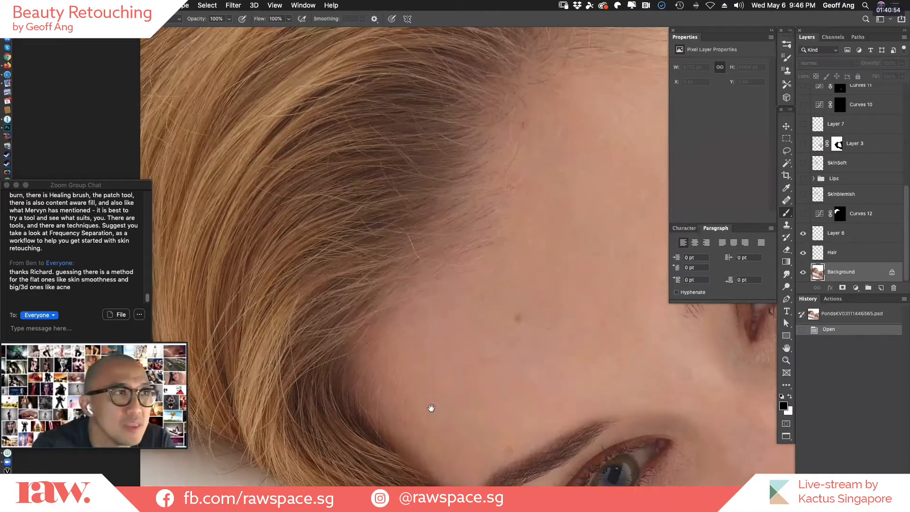
{"action": "left_click_drag", "start_coordinate": [605, 266], "coordinate": [546, 353]}
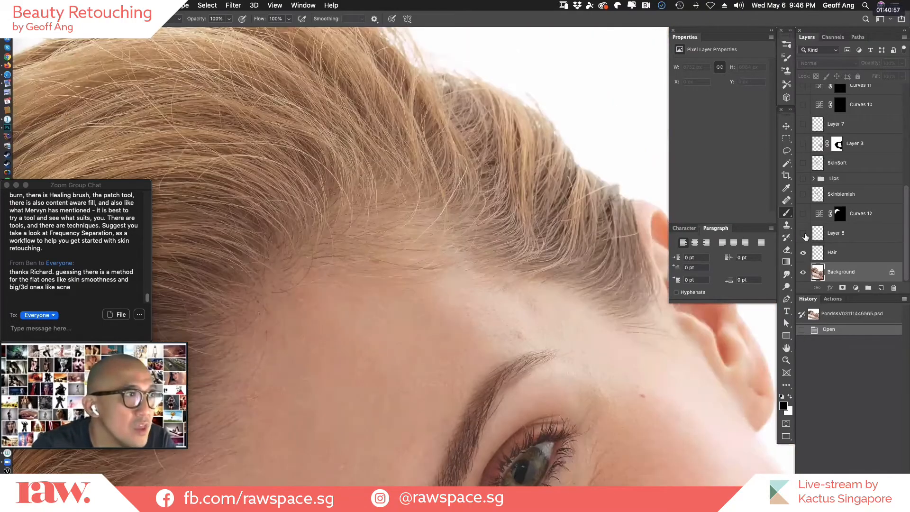
{"action": "left_click", "coordinate": [805, 235]}
{"action": "left_click", "coordinate": [804, 236]}
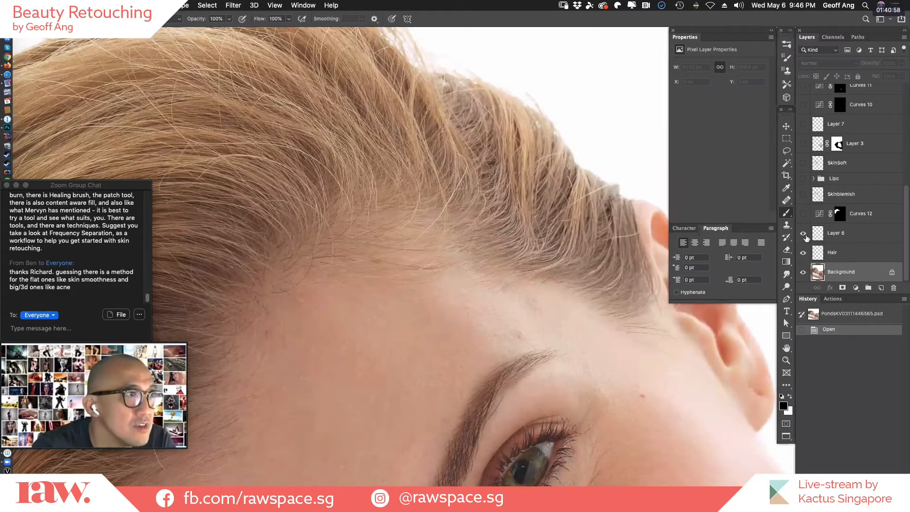
{"action": "left_click", "coordinate": [805, 236]}
{"action": "left_click", "coordinate": [806, 236]}
{"action": "left_click", "coordinate": [808, 237]}
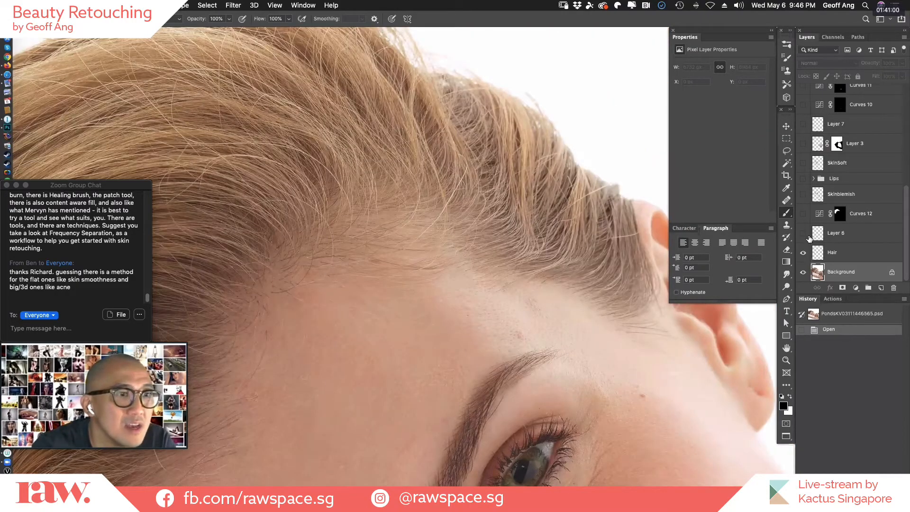
{"action": "left_click", "coordinate": [805, 236]}
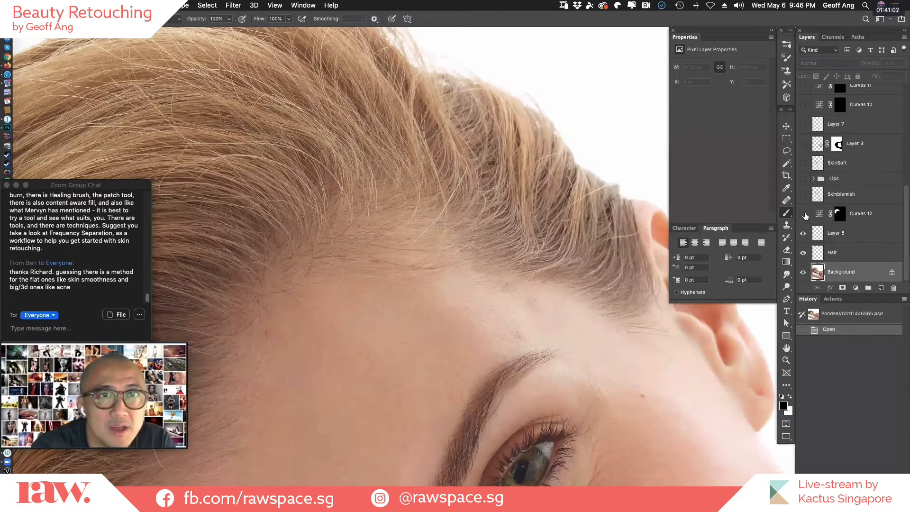
Compare the full head with and without the Curves 12 adjustment, and leave Curves 12 visible.
{"action": "scroll", "coordinate": [536, 345], "scroll_direction": "down", "scroll_amount": 2}
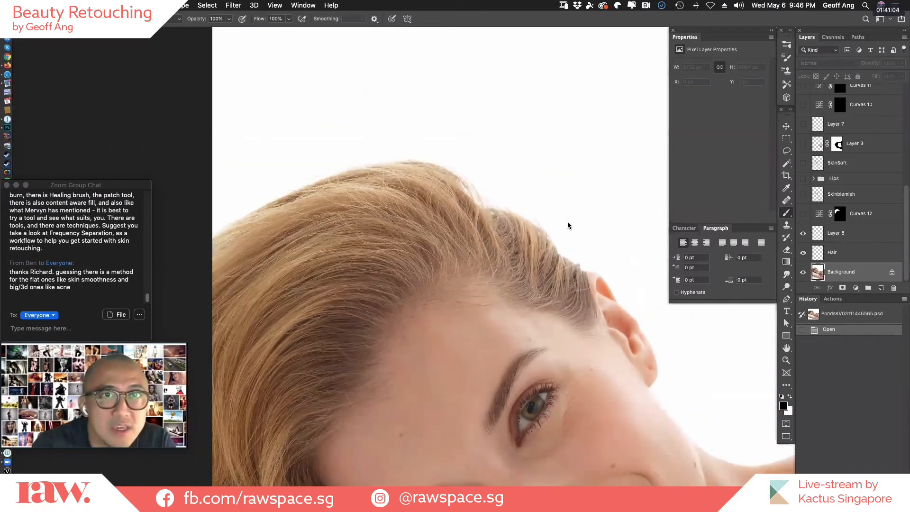
{"action": "scroll", "coordinate": [569, 225], "scroll_direction": "down", "scroll_amount": 2}
{"action": "left_click", "coordinate": [804, 215]}
{"action": "left_click", "coordinate": [805, 216]}
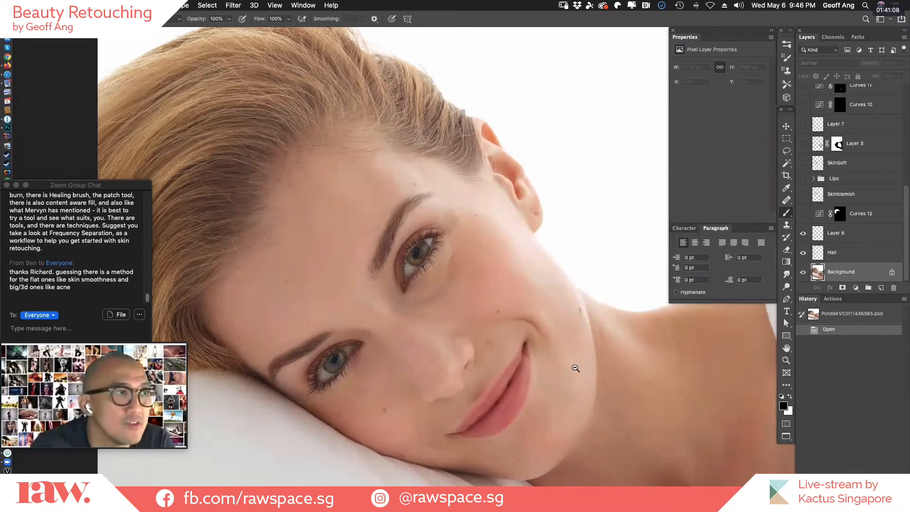
{"action": "scroll", "coordinate": [624, 356], "scroll_direction": "up", "scroll_amount": 3}
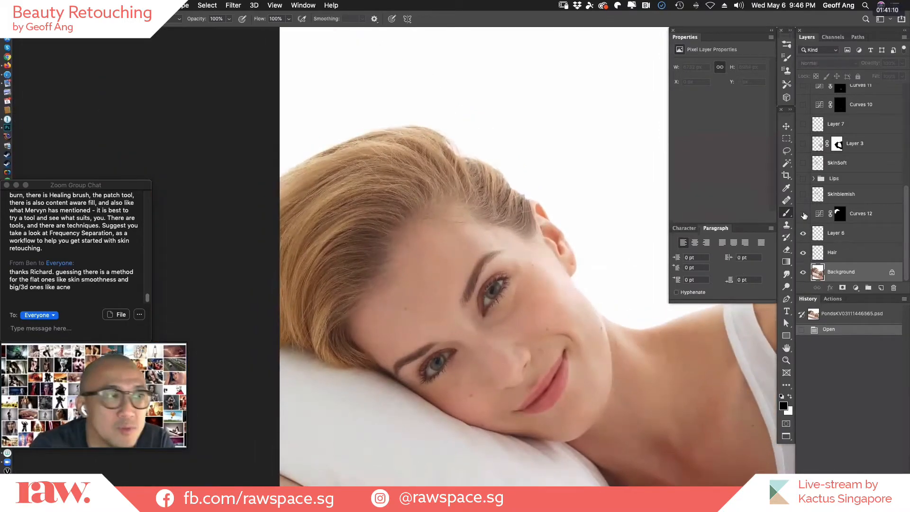
{"action": "left_click", "coordinate": [804, 215]}
{"action": "left_click", "coordinate": [805, 215]}
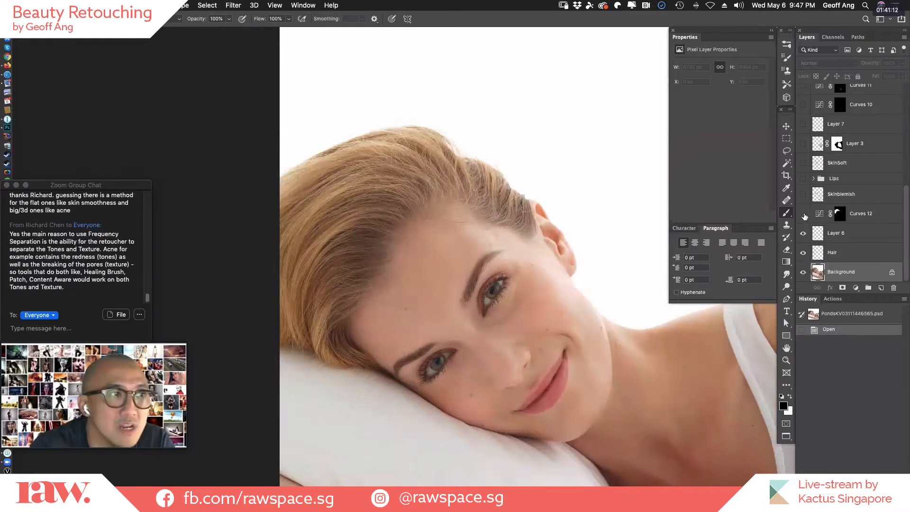
{"action": "left_click", "coordinate": [804, 215]}
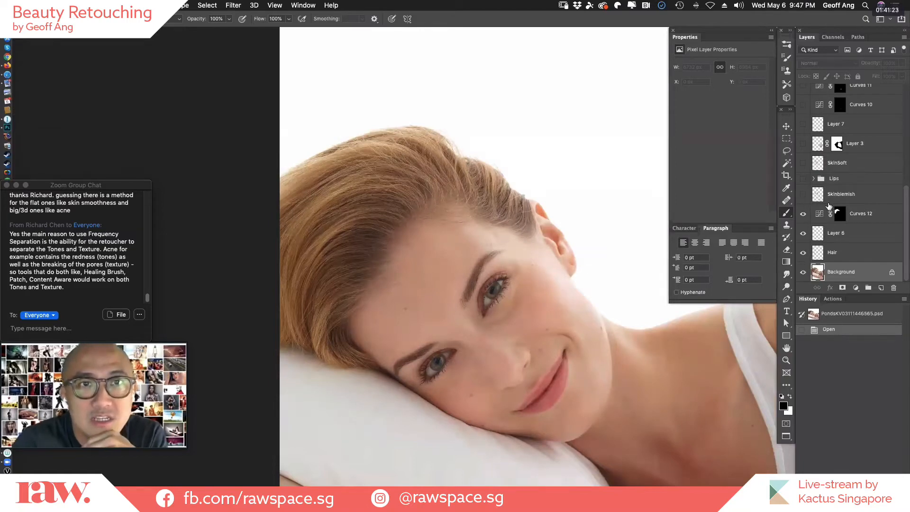
Show the Skinblemish layer, view its retouching alone with all the layers beneath hidden, and turn those layers back on.
{"action": "left_click", "coordinate": [803, 194]}
{"action": "left_click", "coordinate": [804, 195]}
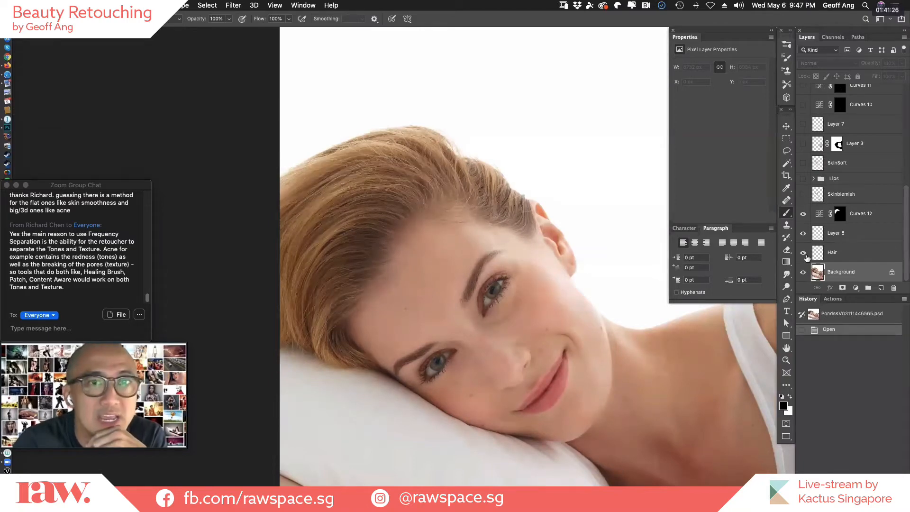
{"action": "left_click", "coordinate": [802, 273]}
{"action": "left_click", "coordinate": [802, 233]}
{"action": "left_click", "coordinate": [803, 253]}
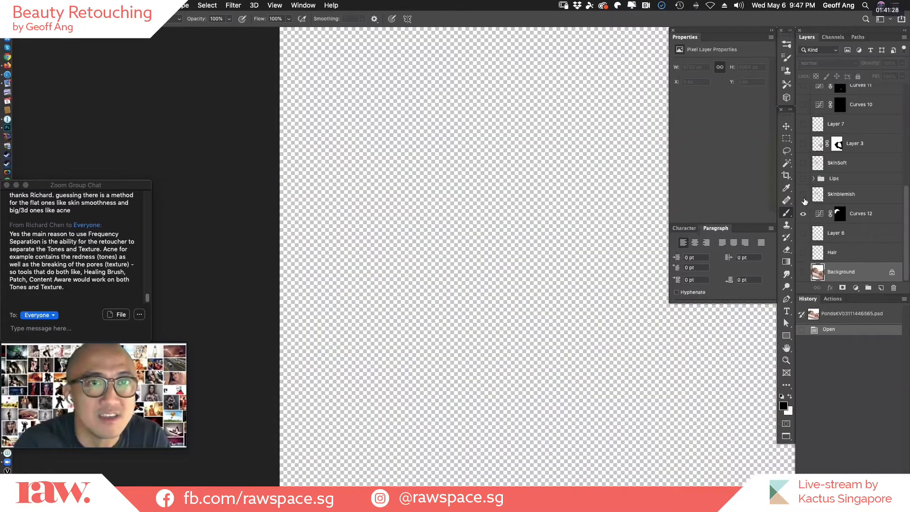
{"action": "left_click", "coordinate": [803, 194]}
{"action": "left_click_drag", "start_coordinate": [585, 395], "coordinate": [462, 286]}
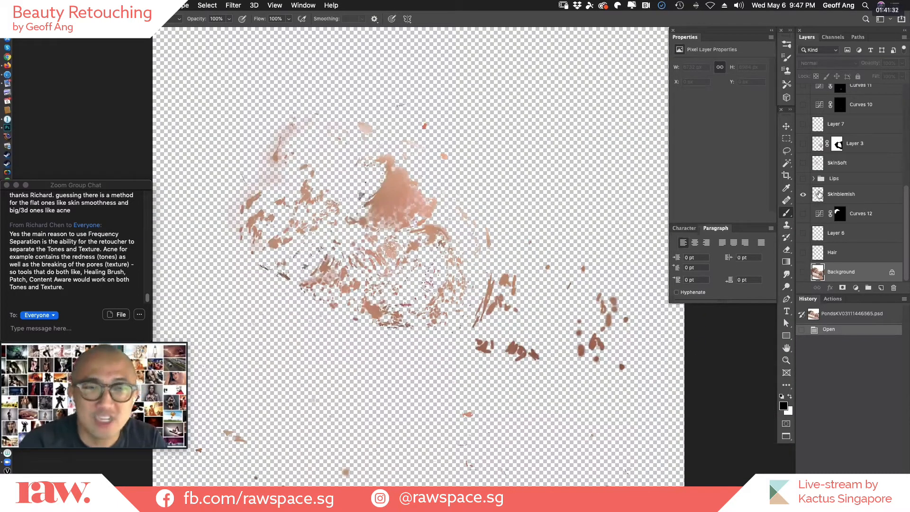
{"action": "left_click_drag", "start_coordinate": [803, 214], "coordinate": [803, 274]}
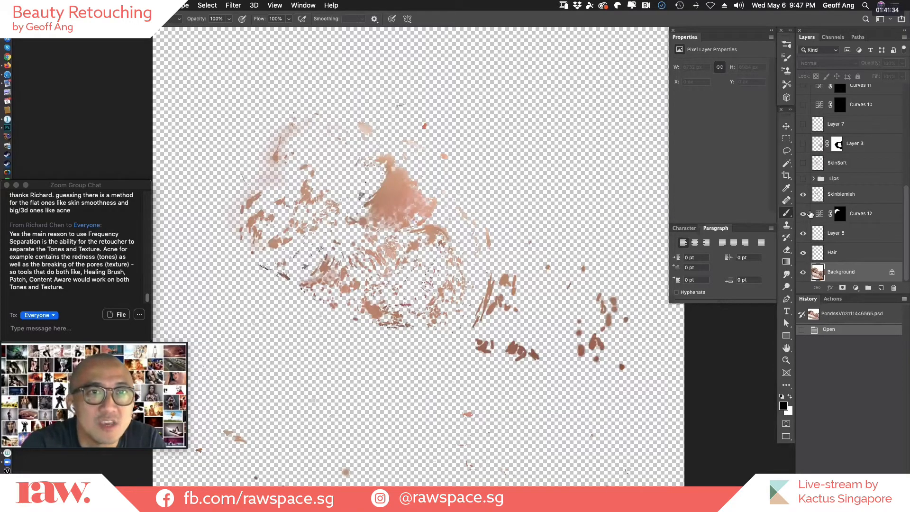
Examine the skin around the eyes, cheeks and mouth up close, comparing it with and without the Skinblemish layer.
{"action": "left_click_drag", "start_coordinate": [286, 235], "coordinate": [459, 362]}
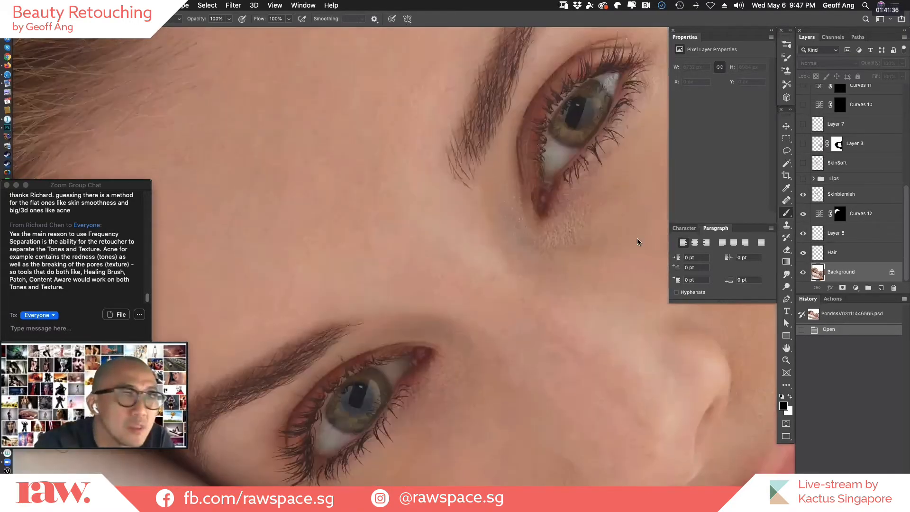
{"action": "left_click", "coordinate": [805, 195]}
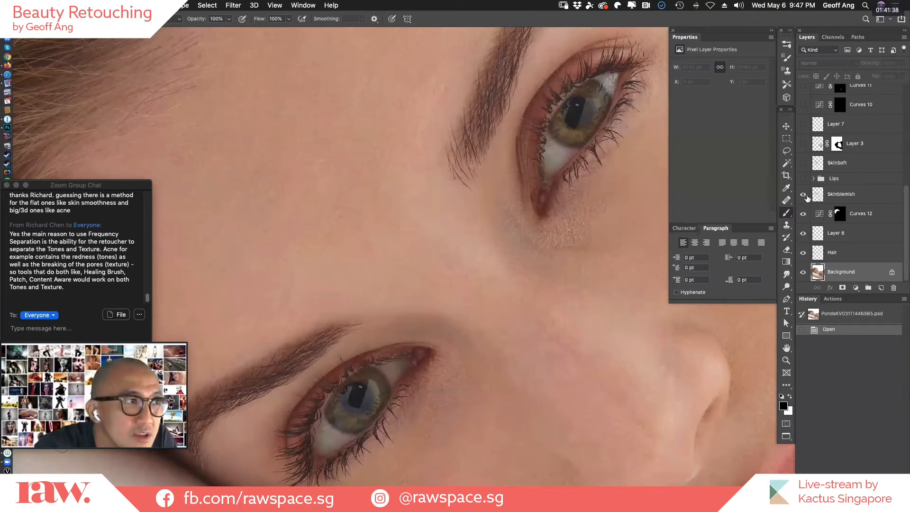
{"action": "left_click_drag", "start_coordinate": [572, 291], "coordinate": [407, 374]}
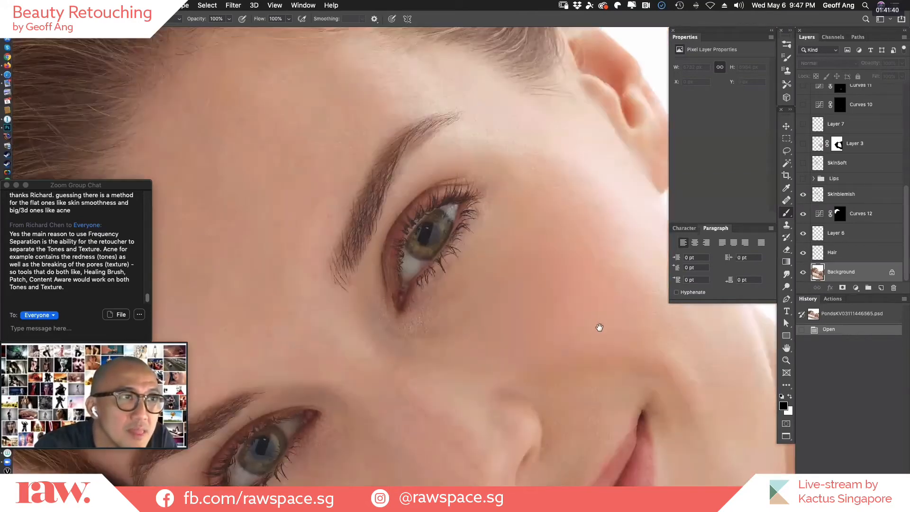
{"action": "left_click", "coordinate": [804, 195]}
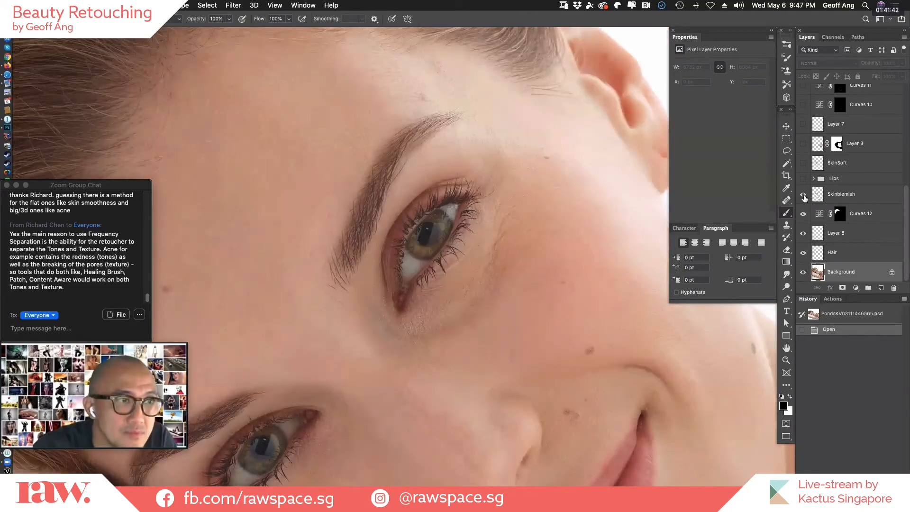
{"action": "left_click", "coordinate": [803, 194]}
{"action": "left_click", "coordinate": [804, 194]}
{"action": "left_click", "coordinate": [803, 195]}
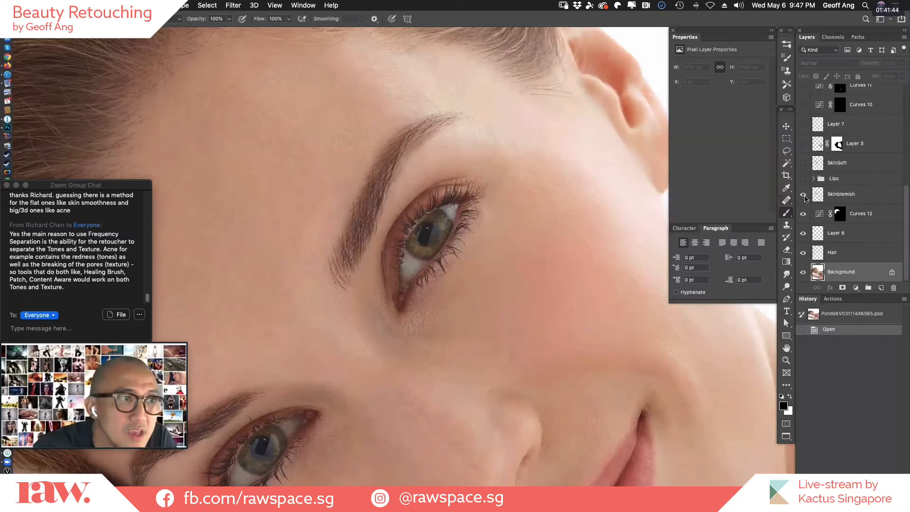
{"action": "scroll", "coordinate": [564, 260], "scroll_direction": "down", "scroll_amount": 5}
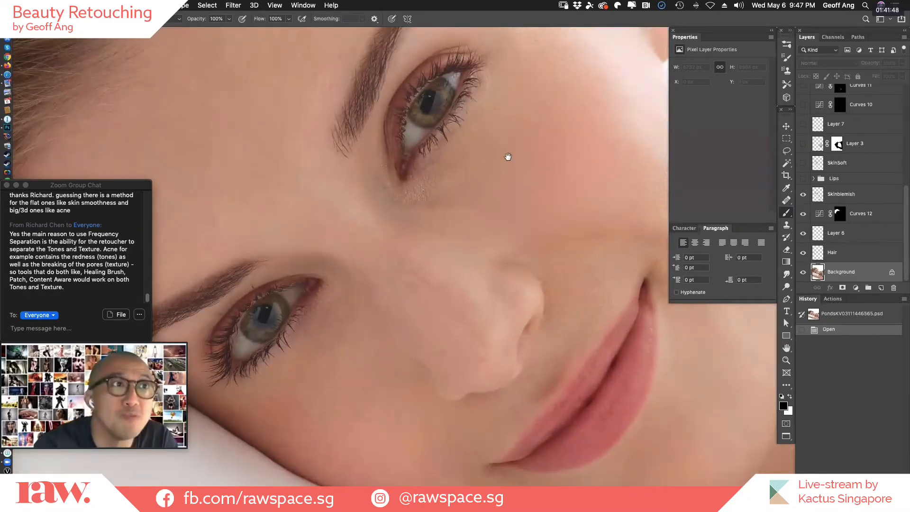
{"action": "scroll", "coordinate": [541, 272], "scroll_direction": "up", "scroll_amount": 3}
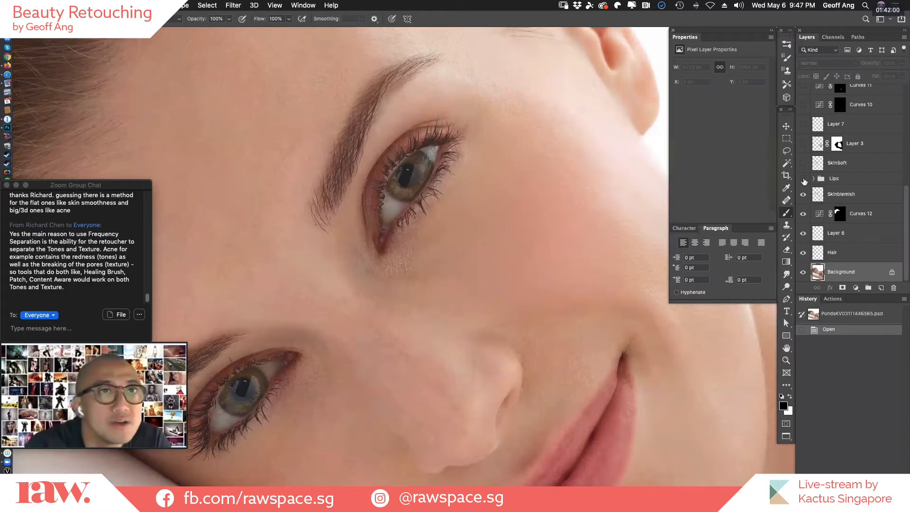
{"action": "scroll", "coordinate": [515, 266], "scroll_direction": "down", "scroll_amount": 1}
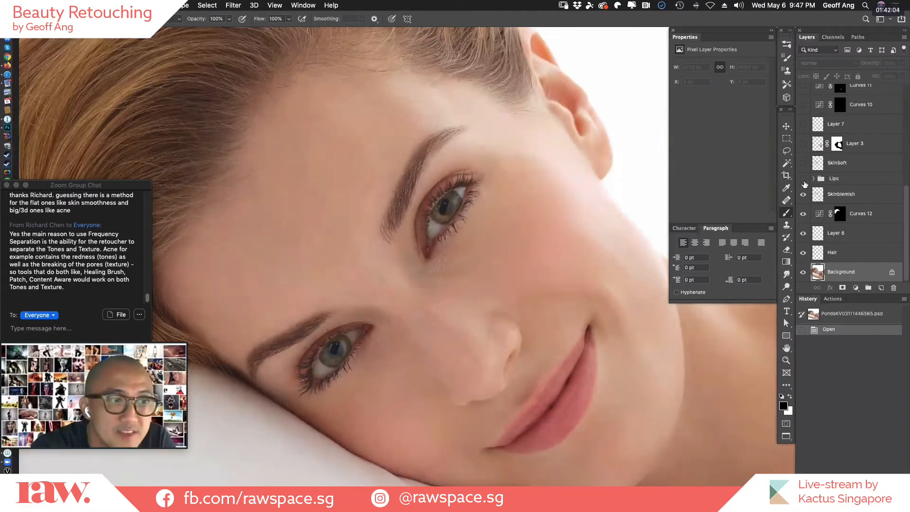
Look at the layers inside the Lips group, collapse it again and make the group visible.
{"action": "left_click", "coordinate": [813, 178]}
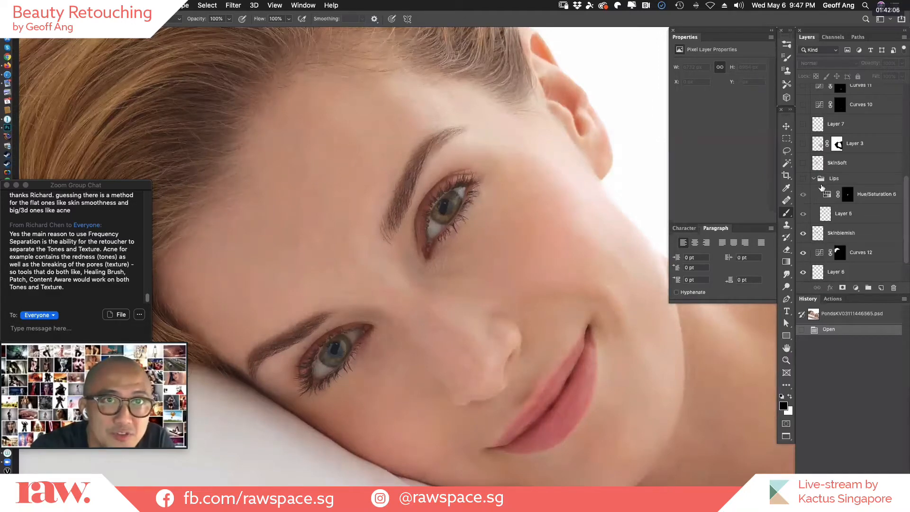
{"action": "left_click", "coordinate": [813, 179]}
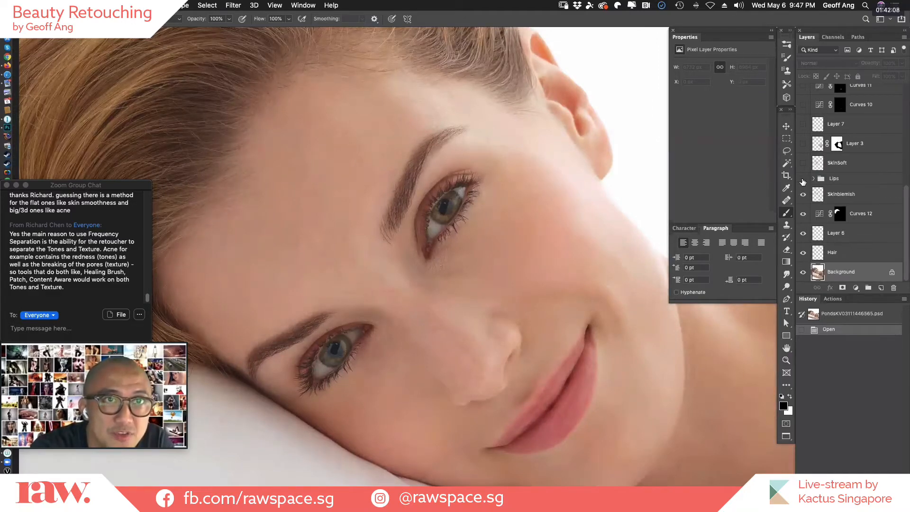
{"action": "left_click", "coordinate": [803, 179]}
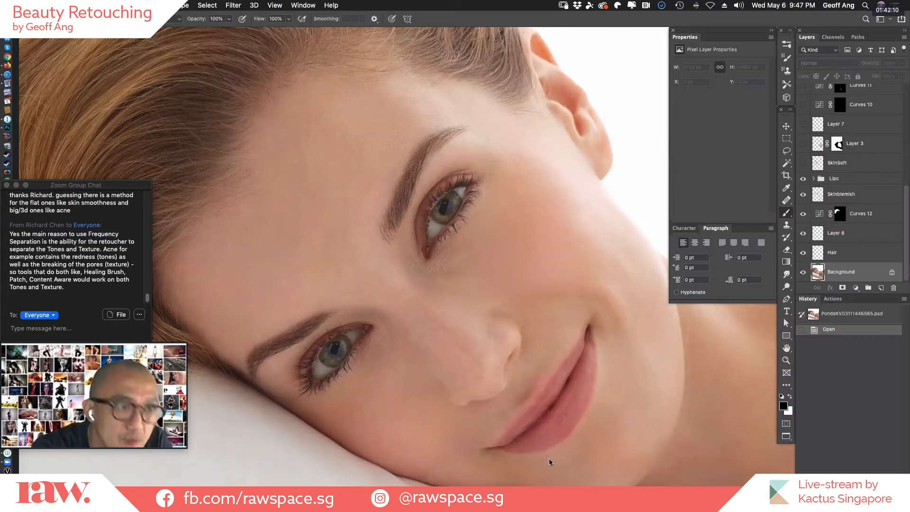
Show the SkinSoft layer, compare the face with and without it, and view it alone by briefly hiding everything beneath.
{"action": "left_click", "coordinate": [803, 164]}
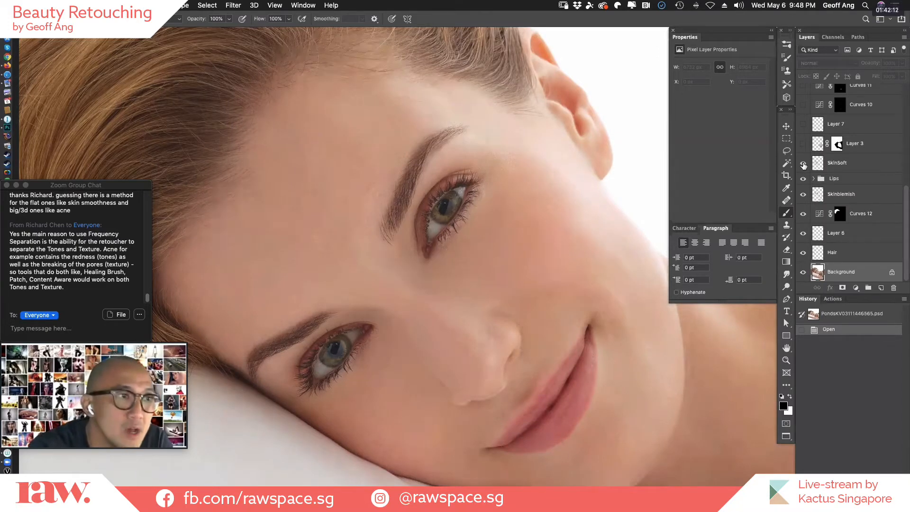
{"action": "left_click", "coordinate": [803, 164]}
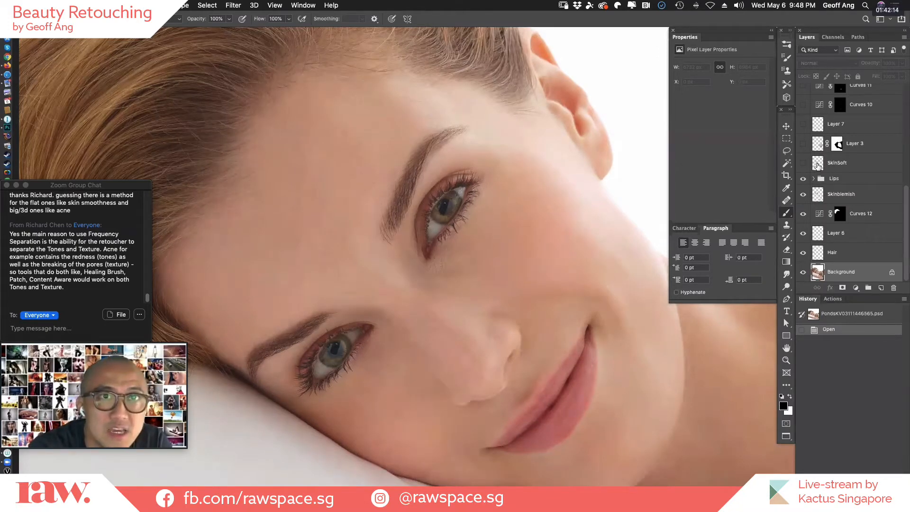
{"action": "left_click", "coordinate": [804, 165]}
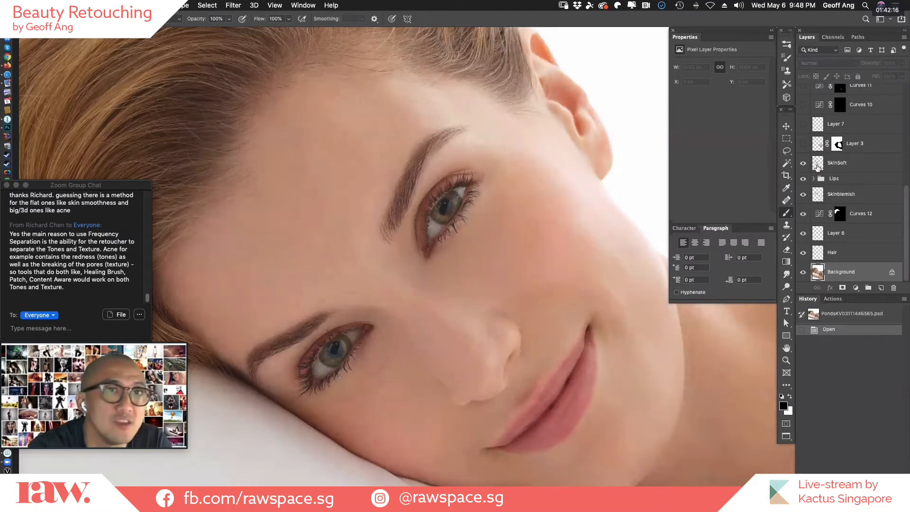
{"action": "left_click_drag", "start_coordinate": [802, 179], "coordinate": [803, 272]}
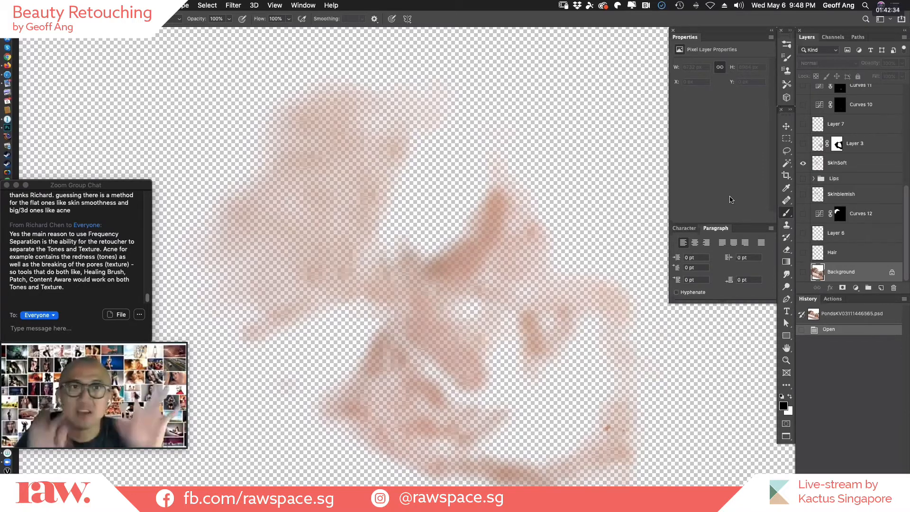
{"action": "left_click_drag", "start_coordinate": [804, 180], "coordinate": [801, 282]}
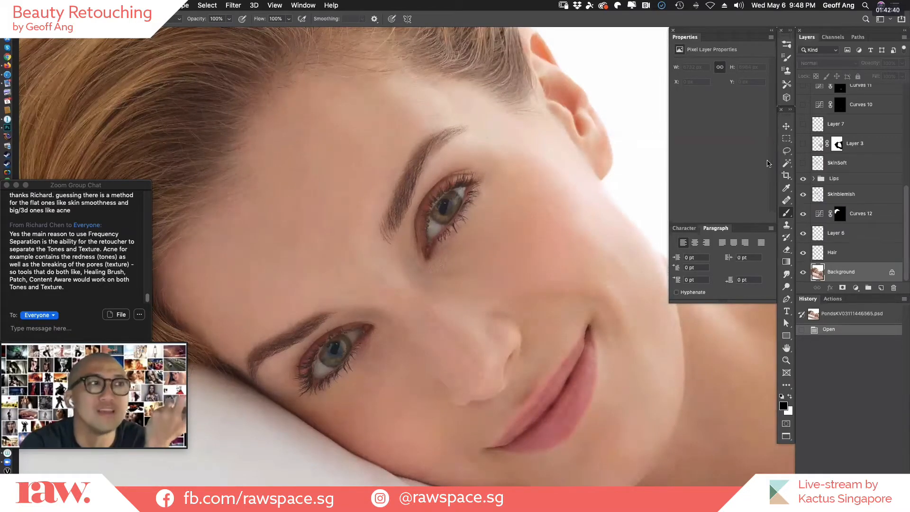
{"action": "left_click", "coordinate": [803, 163]}
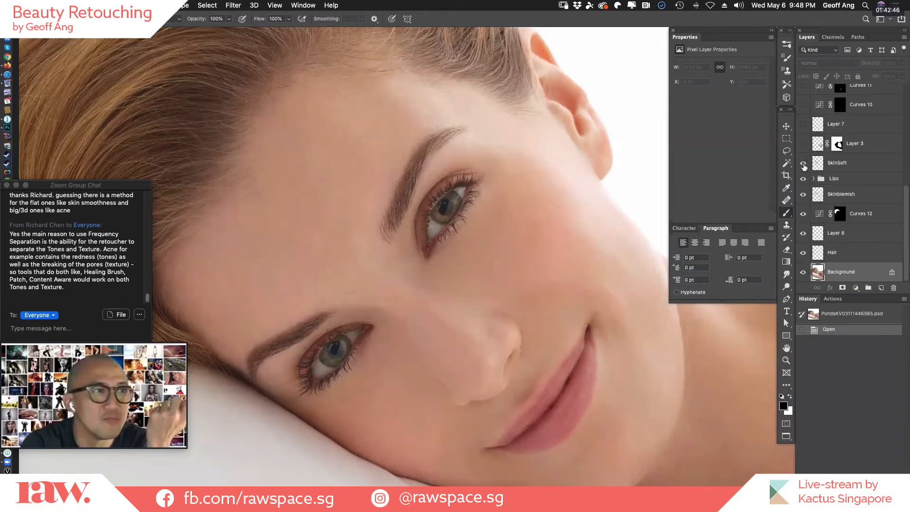
Compare the face with and without the SkinSoft layer, leaving the layer visible.
{"action": "left_click", "coordinate": [803, 164]}
{"action": "left_click", "coordinate": [803, 164]}
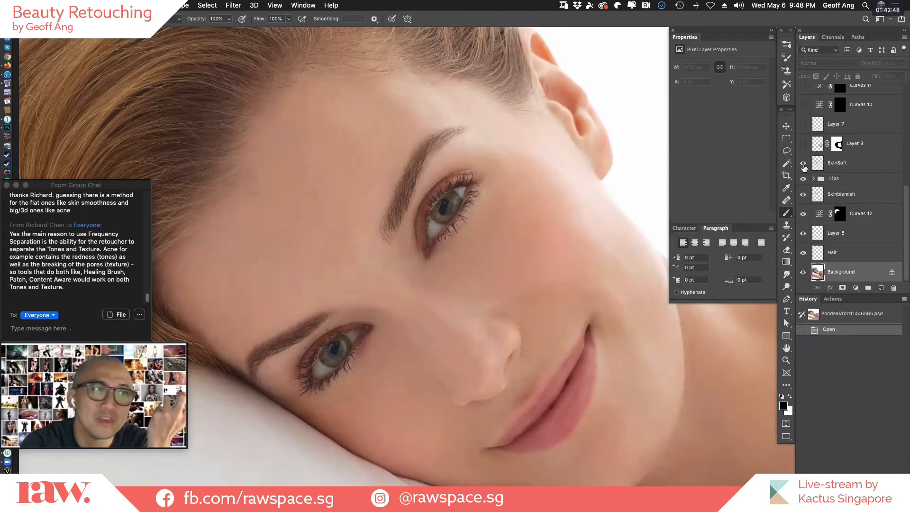
{"action": "left_click", "coordinate": [804, 164]}
{"action": "left_click", "coordinate": [804, 164]}
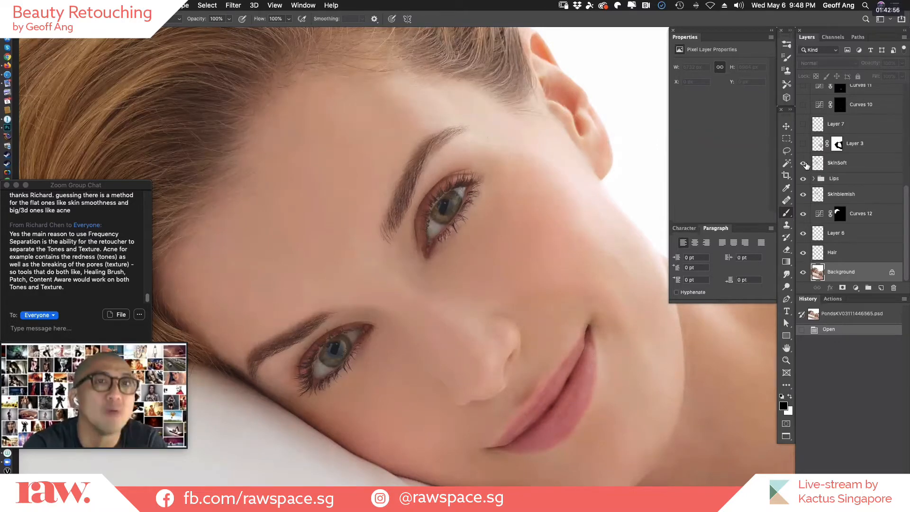
Show Layer 3 and compare the jaw, neck and shoulder skin with and without it.
{"action": "left_click", "coordinate": [804, 144]}
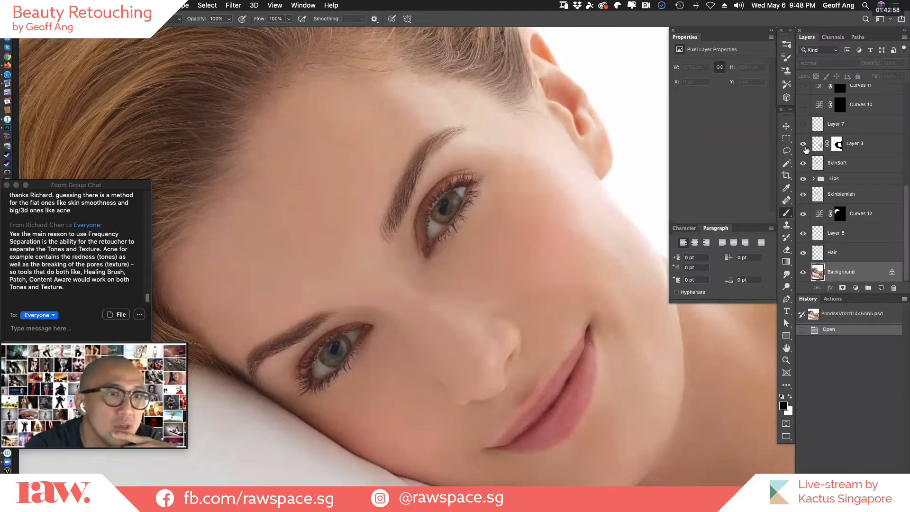
{"action": "scroll", "coordinate": [487, 346], "scroll_direction": "right", "scroll_amount": 10}
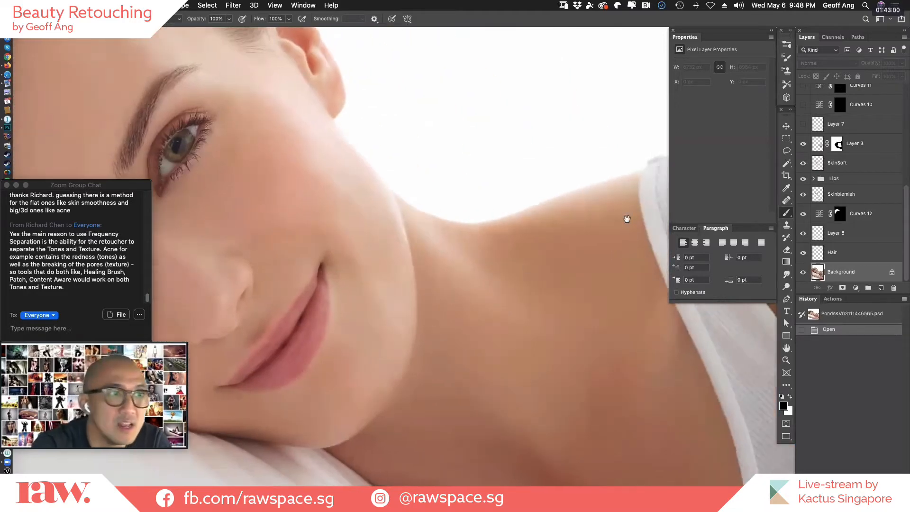
{"action": "left_click", "coordinate": [803, 144]}
{"action": "left_click", "coordinate": [804, 146]}
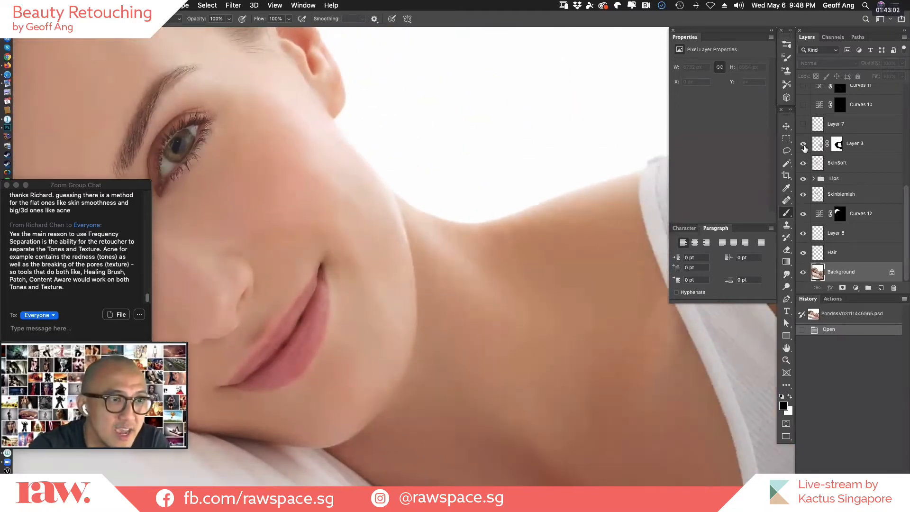
Examine the lower neck and chest skin with and without Layer 3, leaving the layer visible.
{"action": "left_click", "coordinate": [804, 144]}
{"action": "scroll", "coordinate": [575, 367], "scroll_direction": "down", "scroll_amount": 6}
{"action": "scroll", "coordinate": [575, 368], "scroll_direction": "right", "scroll_amount": 2}
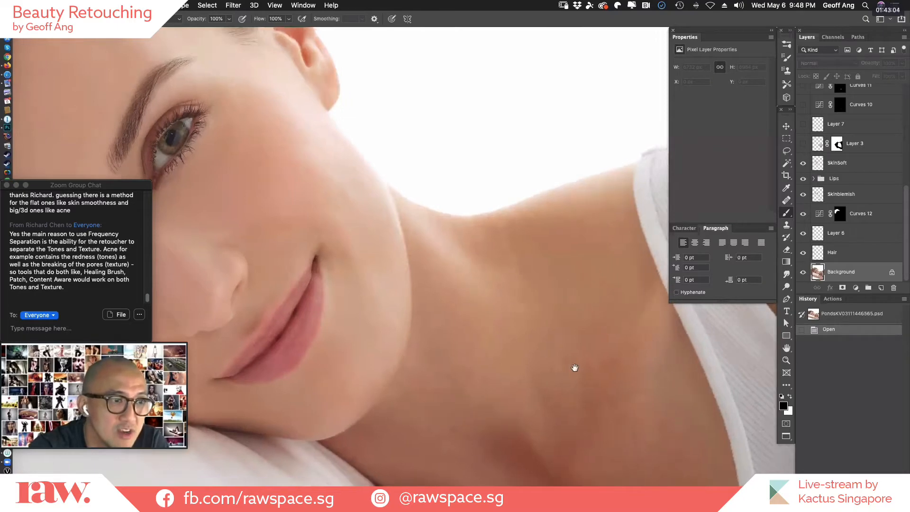
{"action": "left_click", "coordinate": [804, 145]}
{"action": "left_click", "coordinate": [804, 145]}
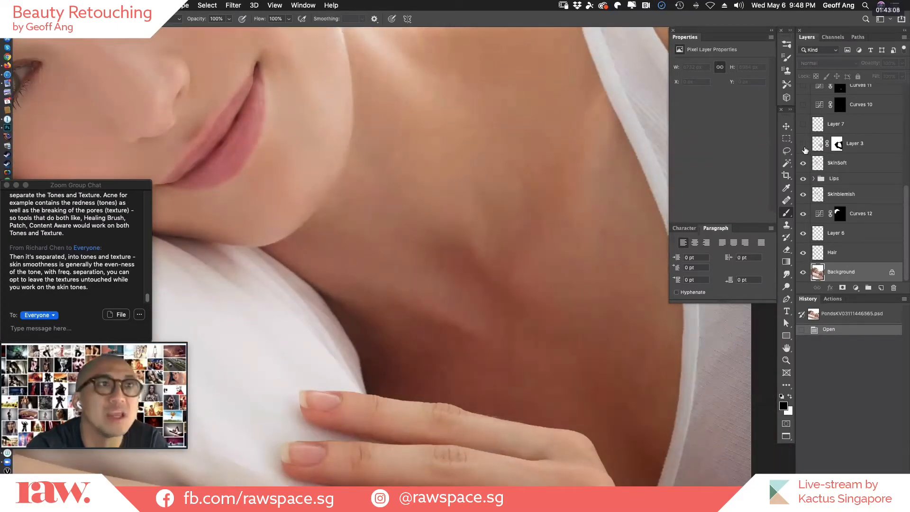
{"action": "left_click", "coordinate": [803, 145]}
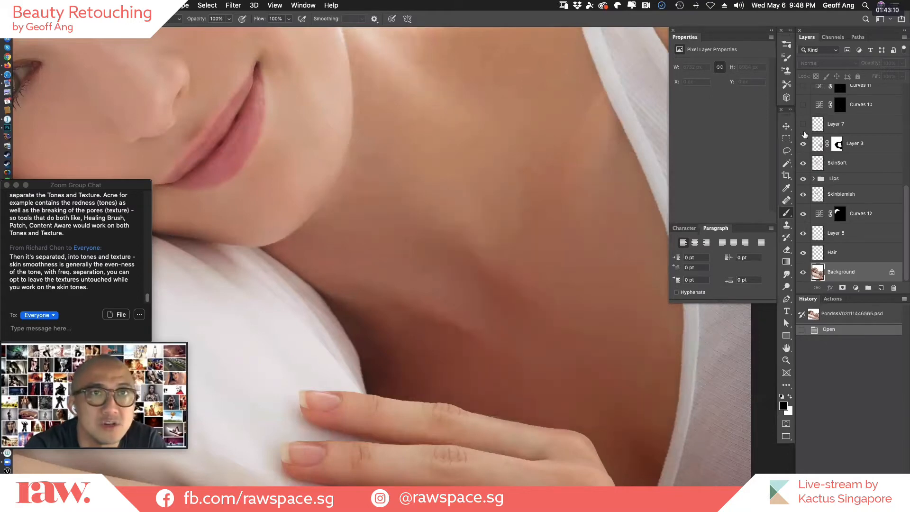
Show Layer 7, look over the hand area and return to the face.
{"action": "left_click", "coordinate": [803, 124]}
{"action": "left_click_drag", "start_coordinate": [619, 418], "coordinate": [643, 446]}
{"action": "left_click_drag", "start_coordinate": [365, 61], "coordinate": [651, 312]}
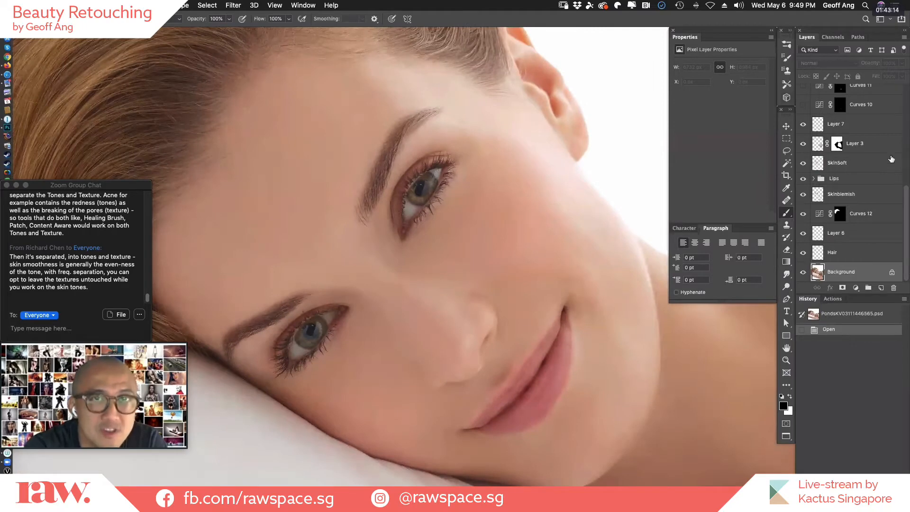
Compare the face with and without the adjustment layers from Curves 10 up to Curves 9, leaving them hidden.
{"action": "left_click_drag", "start_coordinate": [906, 190], "coordinate": [908, 128]}
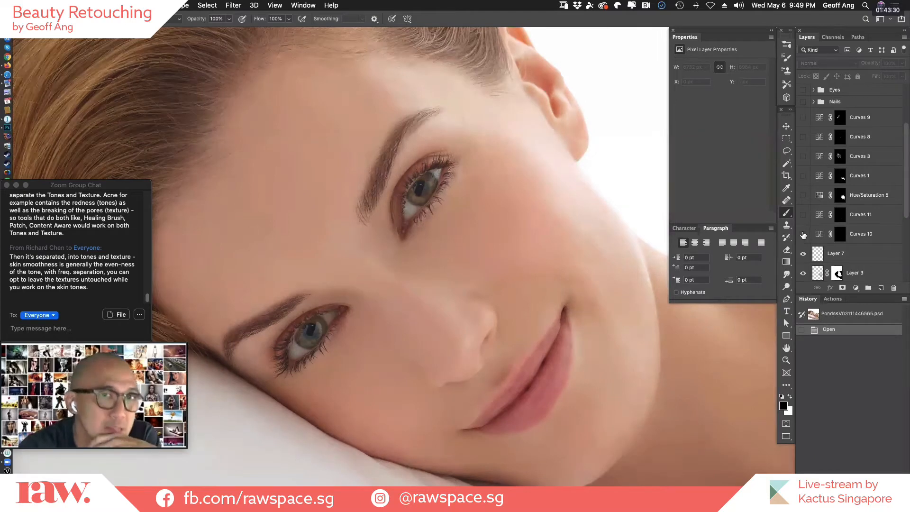
{"action": "left_click_drag", "start_coordinate": [803, 235], "coordinate": [804, 118]}
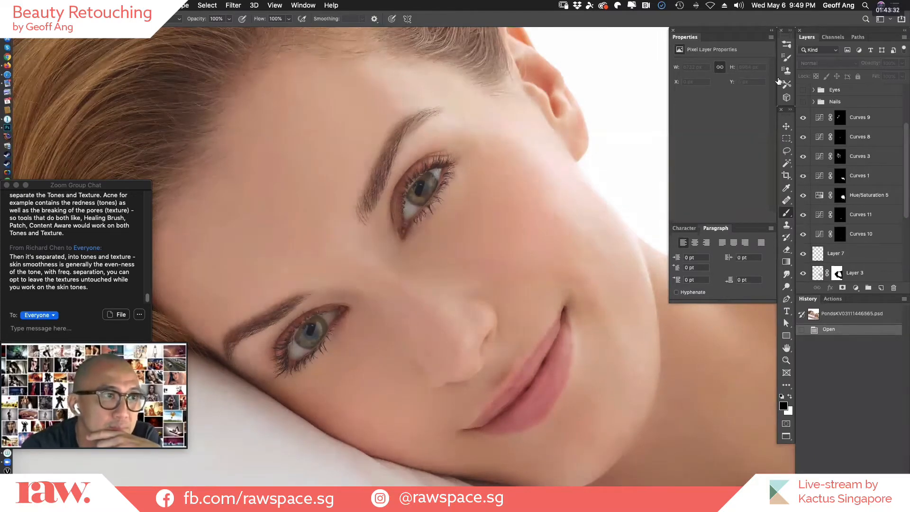
{"action": "left_click_drag", "start_coordinate": [804, 234], "coordinate": [804, 121]}
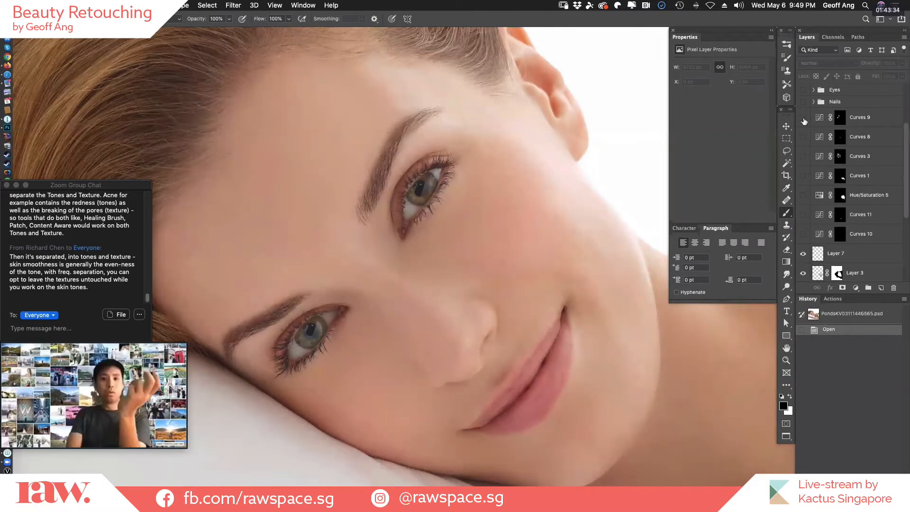
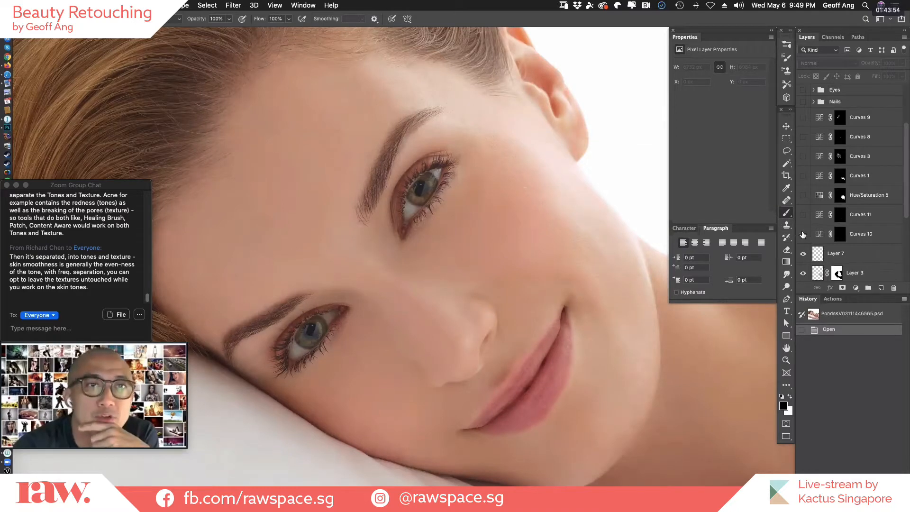
Show the adjustment layers from Curves 10 up to Curves 9, plus the Nails and Eyes groups, with the face and hand in view.
{"action": "left_click_drag", "start_coordinate": [803, 234], "coordinate": [803, 117]}
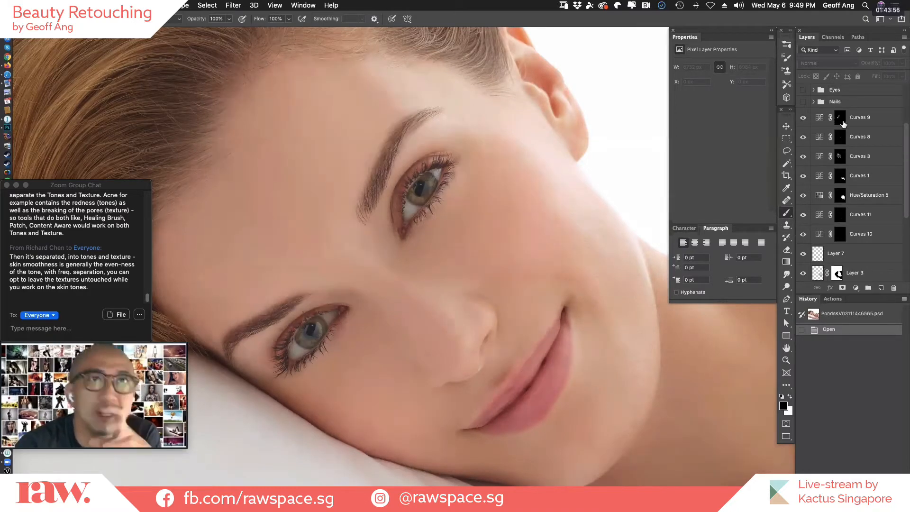
{"action": "scroll", "coordinate": [907, 136], "scroll_direction": "up", "scroll_amount": 4}
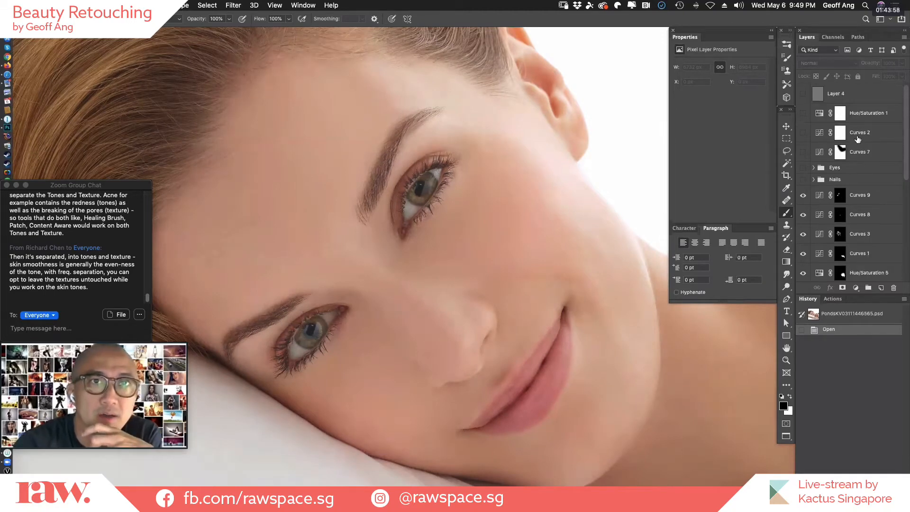
{"action": "key", "text": "super+0"}
{"action": "key", "text": "super+minus"}
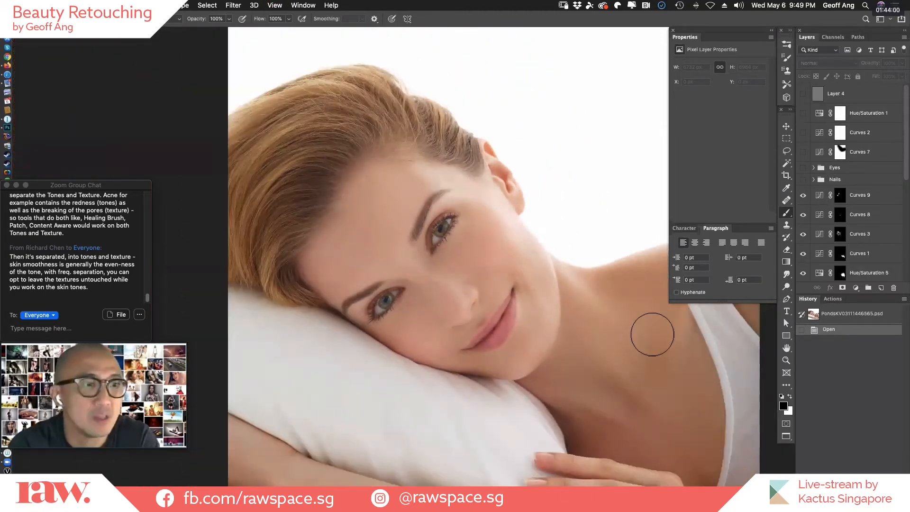
{"action": "key", "text": "space"}
{"action": "left_click_drag", "start_coordinate": [619, 385], "coordinate": [538, 294]}
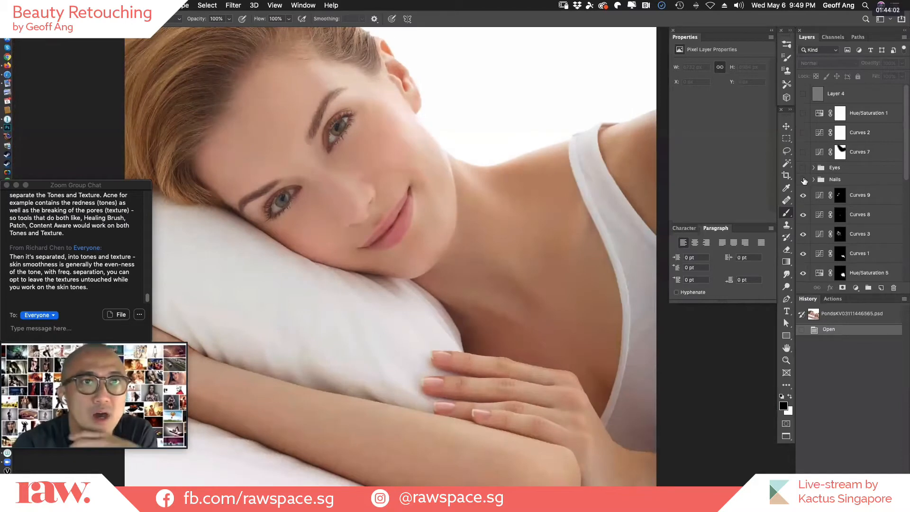
{"action": "left_click", "coordinate": [802, 180]}
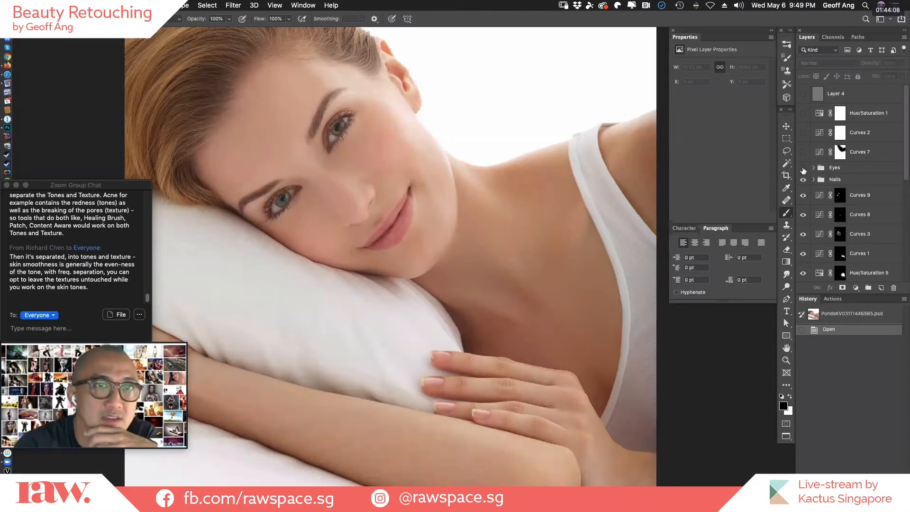
{"action": "left_click", "coordinate": [804, 169]}
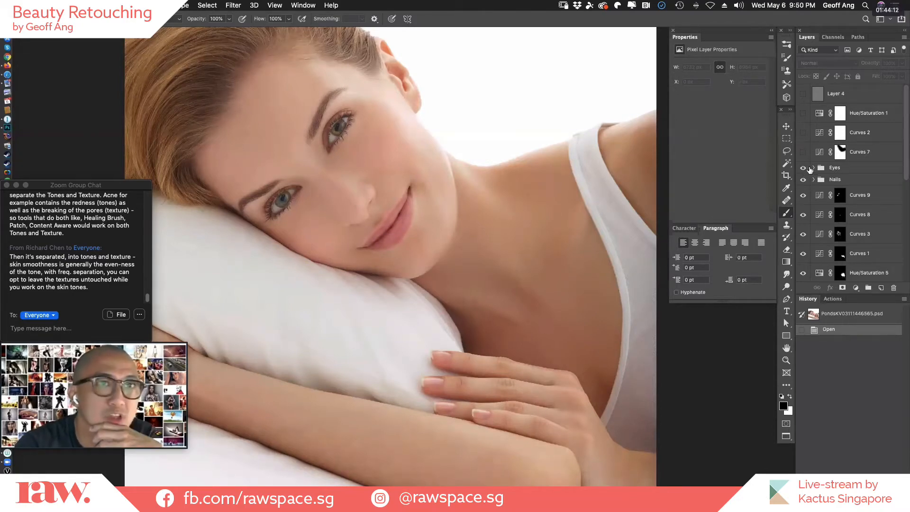
Compare the portrait with and without Curves 7, then show Curves 7, Curves 2, Hue/Saturation 1 and Layer 4.
{"action": "left_click", "coordinate": [804, 154]}
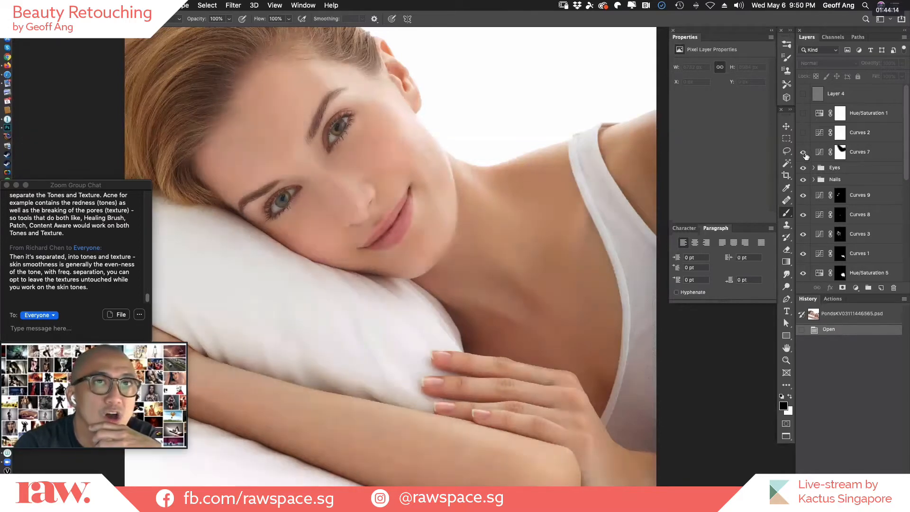
{"action": "left_click", "coordinate": [804, 154]}
{"action": "left_click", "coordinate": [805, 154]}
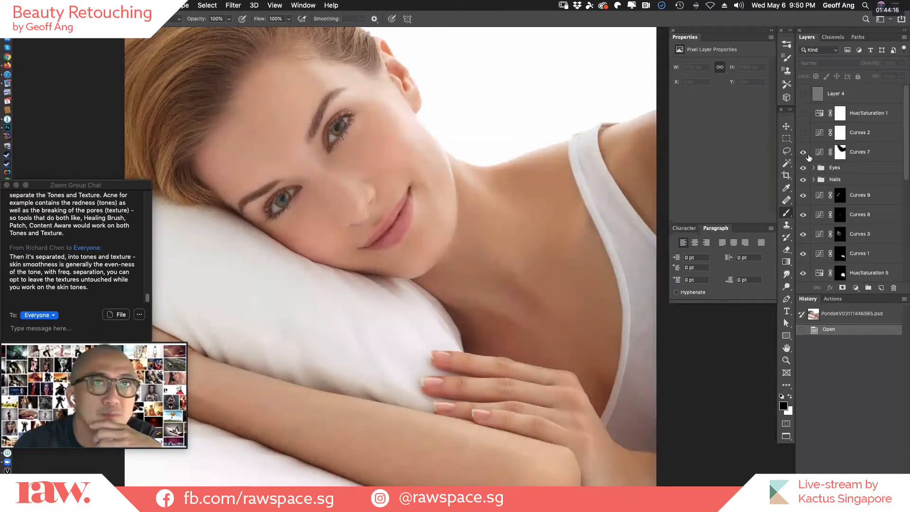
{"action": "left_click", "coordinate": [803, 134]}
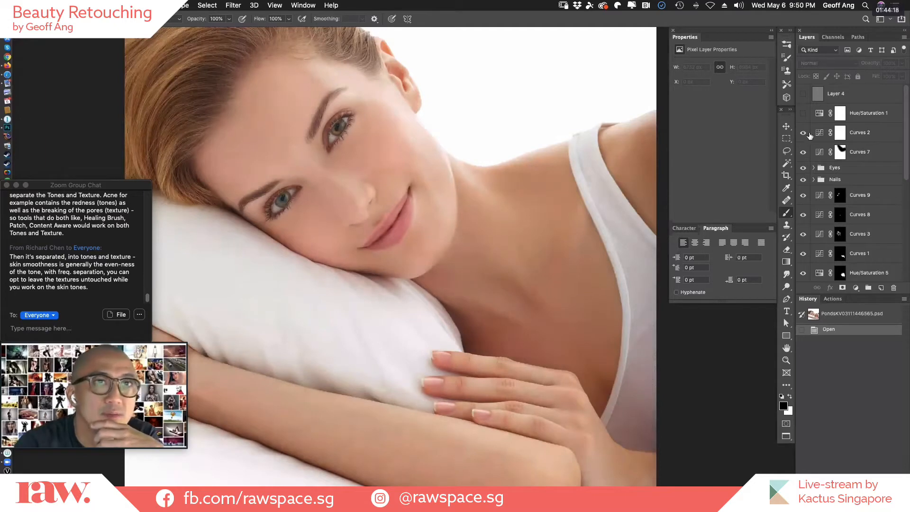
{"action": "left_click", "coordinate": [804, 113]}
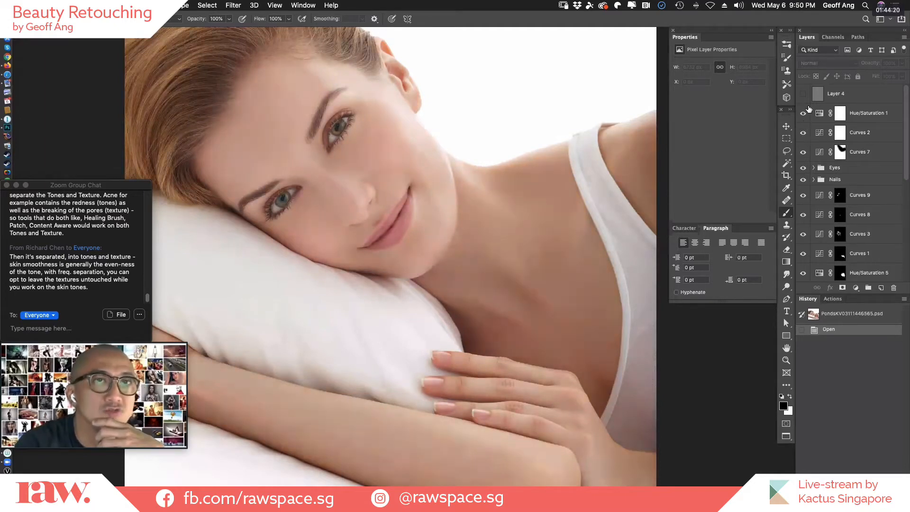
{"action": "left_click", "coordinate": [804, 94]}
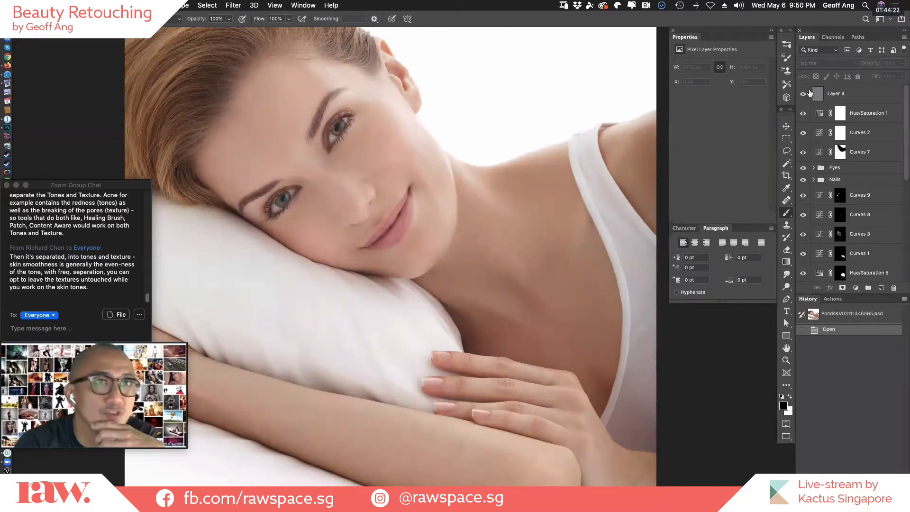
Examine the finished skin texture around the eyes, nose and forehead up close, then return to the whole portrait.
{"action": "left_click", "coordinate": [316, 175], "text": "super"}
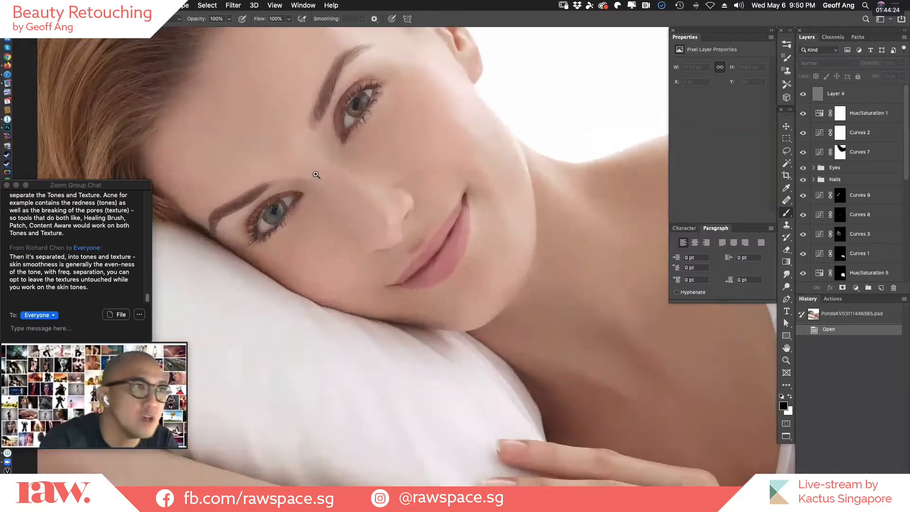
{"action": "left_click_drag", "start_coordinate": [316, 175], "coordinate": [591, 319]}
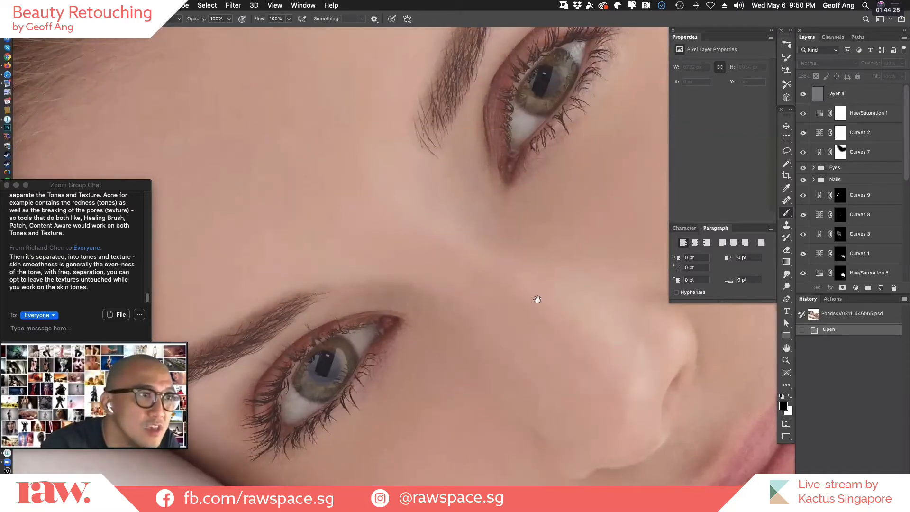
{"action": "left_click_drag", "start_coordinate": [551, 306], "coordinate": [233, 201]}
{"action": "left_click_drag", "start_coordinate": [503, 307], "coordinate": [481, 145]}
{"action": "left_click_drag", "start_coordinate": [390, 345], "coordinate": [617, 431]}
{"action": "left_click_drag", "start_coordinate": [414, 217], "coordinate": [571, 400]}
{"action": "left_click_drag", "start_coordinate": [256, 213], "coordinate": [370, 347]}
{"action": "left_click_drag", "start_coordinate": [323, 204], "coordinate": [216, 379]}
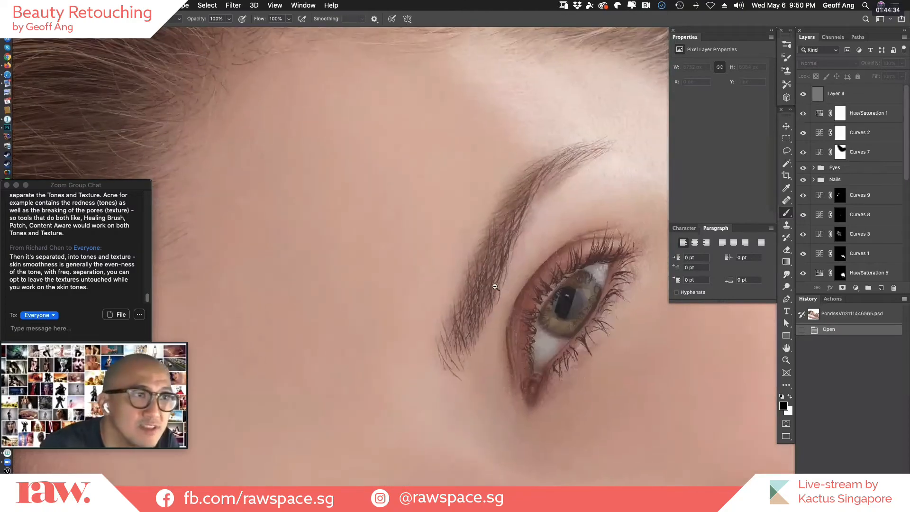
{"action": "left_click", "coordinate": [507, 288], "text": "alt"}
{"action": "key", "text": "super+0"}
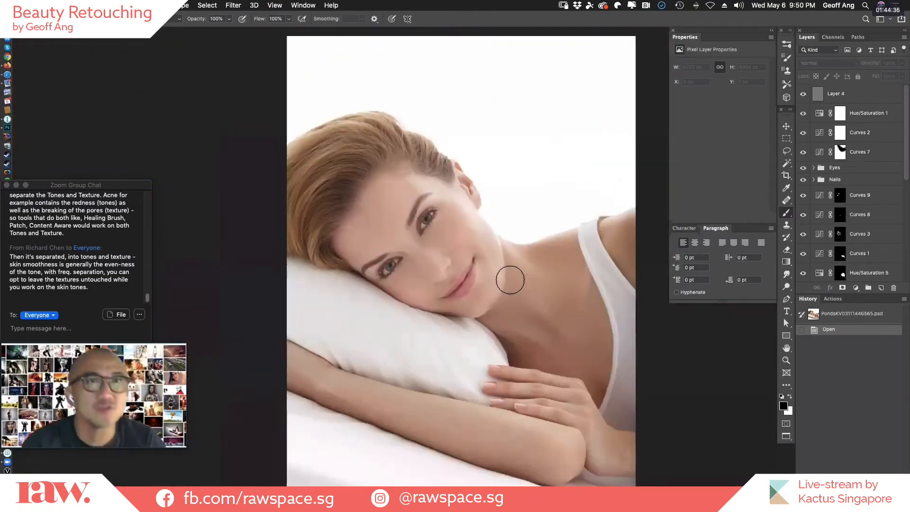
Hide every layer except Background and duplicate the Background layer.
{"action": "scroll", "coordinate": [900, 176], "scroll_direction": "down", "scroll_amount": 4}
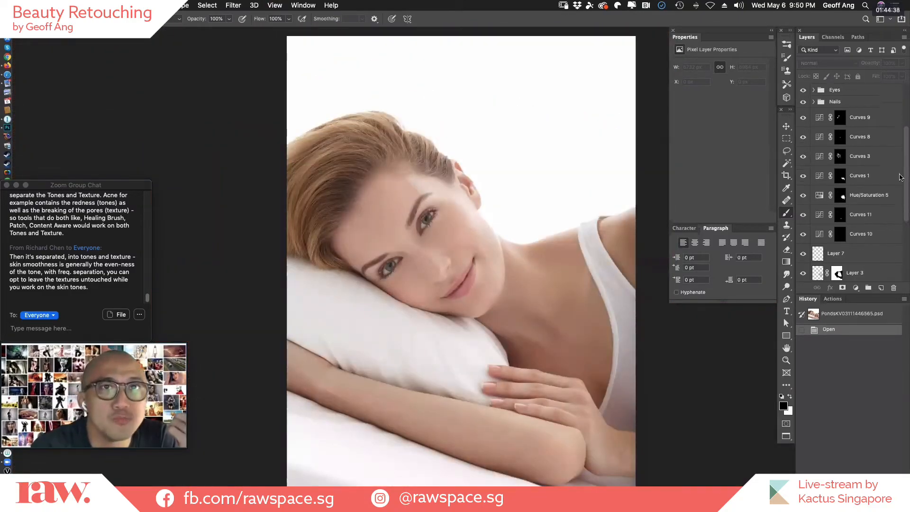
{"action": "scroll", "coordinate": [898, 203], "scroll_direction": "down", "scroll_amount": 5}
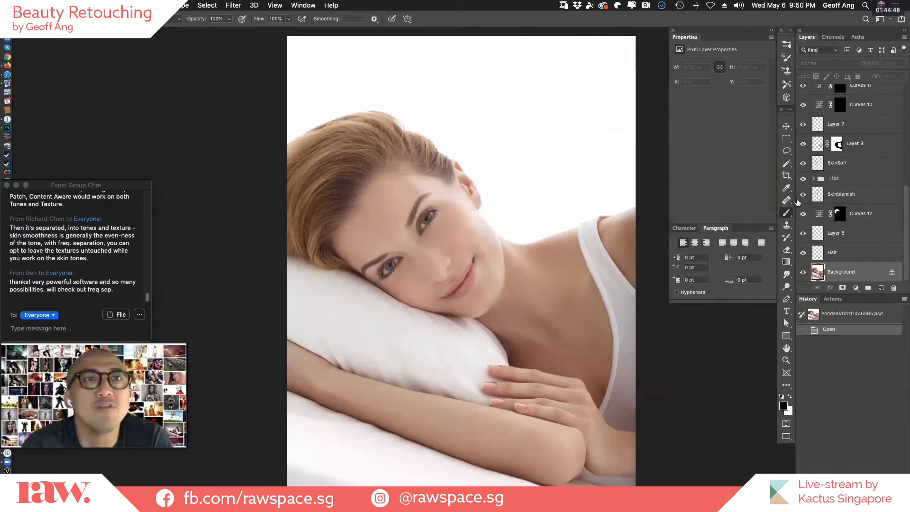
{"action": "left_click", "coordinate": [804, 274], "text": "alt"}
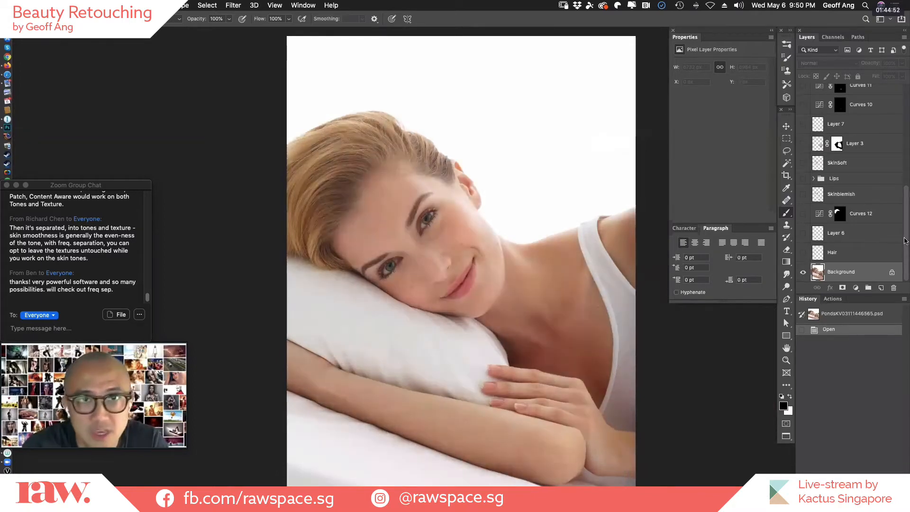
{"action": "left_click_drag", "start_coordinate": [856, 274], "coordinate": [881, 288]}
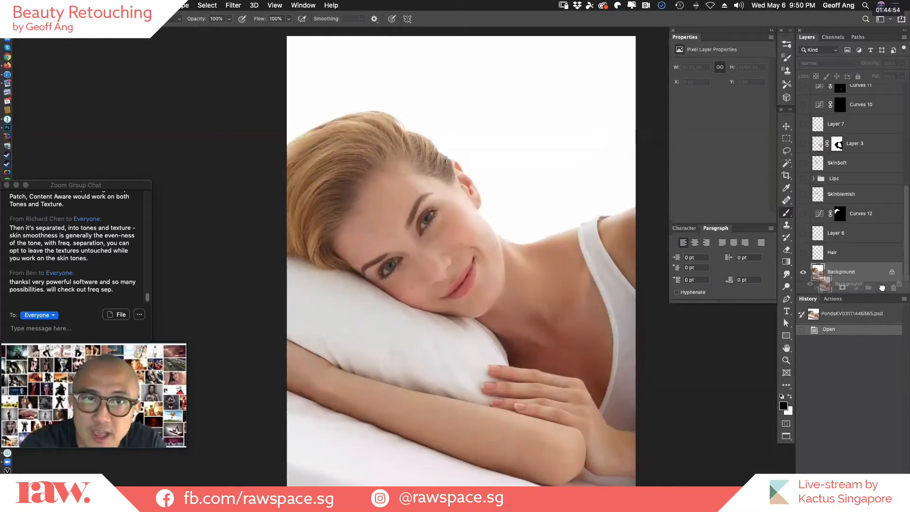
{"action": "scroll", "coordinate": [900, 250], "scroll_direction": "down", "scroll_amount": 1}
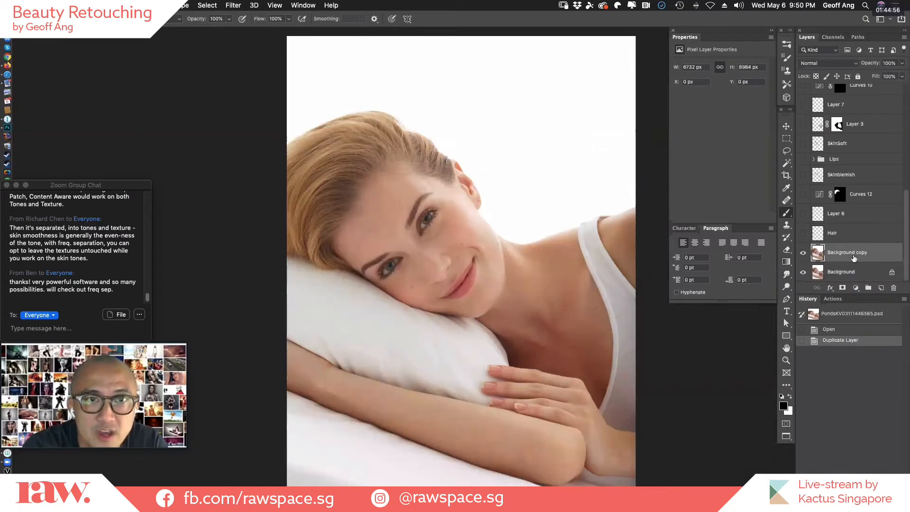
Remove the dark mole on the forehead of the Background copy with the Healing Brush, sampling clean skin nearby.
{"action": "left_click_drag", "start_coordinate": [377, 240], "coordinate": [494, 308]}
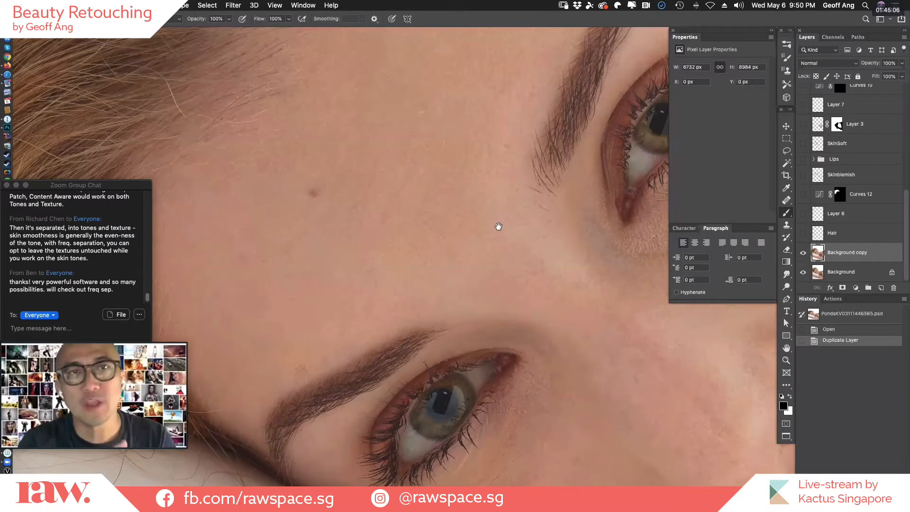
{"action": "key", "text": "j"}
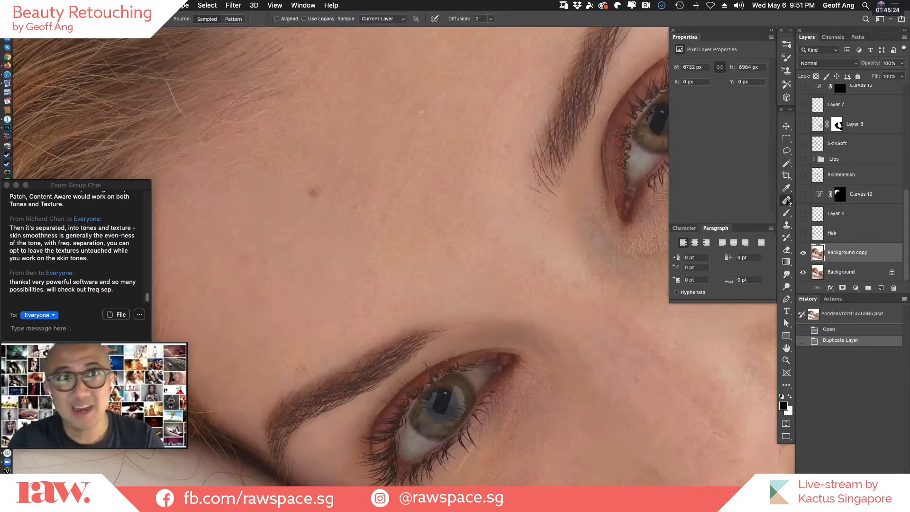
{"action": "left_click", "coordinate": [787, 201]}
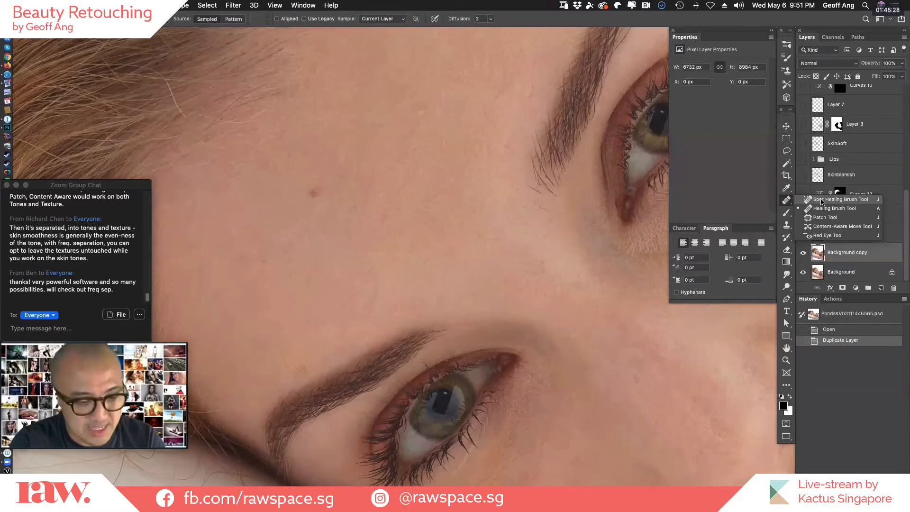
{"action": "left_click", "coordinate": [791, 200]}
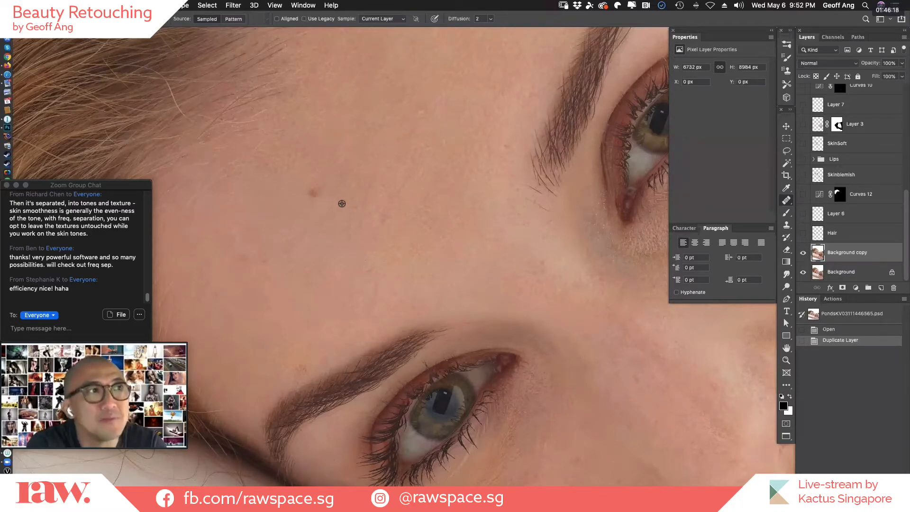
{"action": "left_click", "coordinate": [293, 176], "text": "alt"}
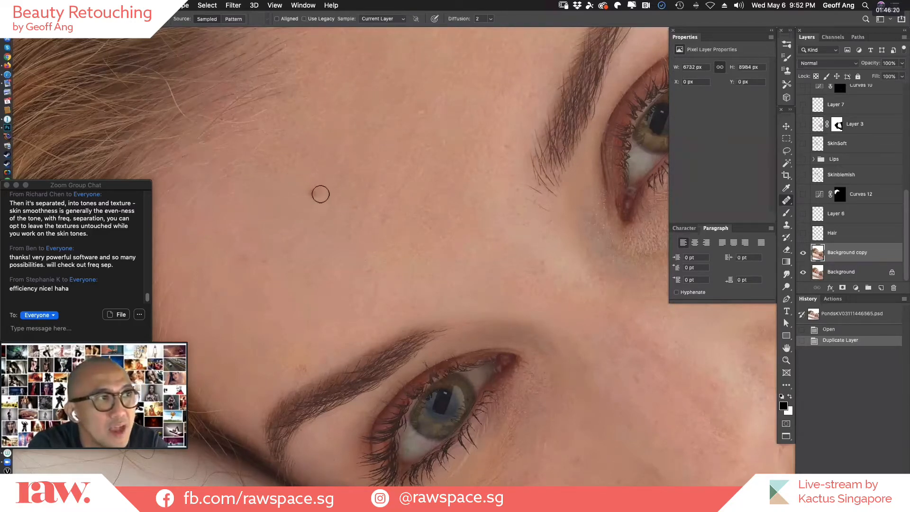
{"action": "left_click", "coordinate": [314, 193]}
{"action": "left_click", "coordinate": [337, 196]}
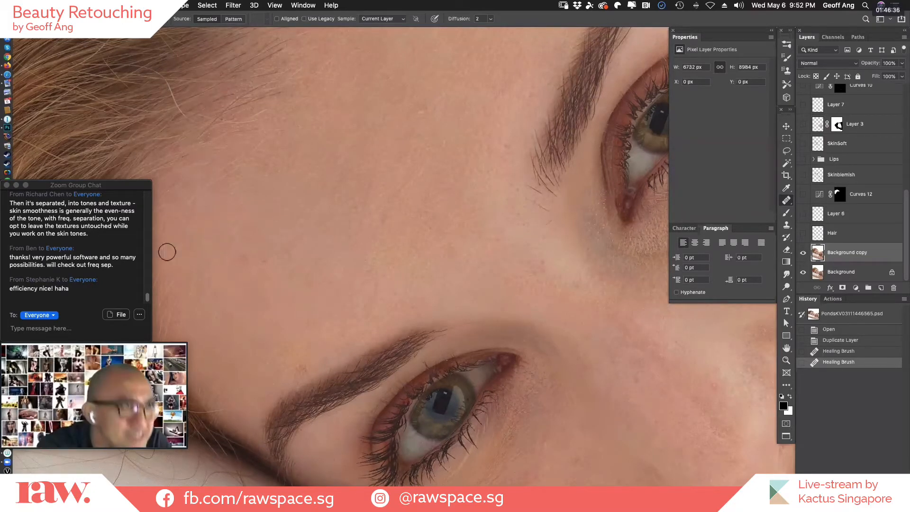
Heal the small blemishes across the forehead above the lower eyebrow with short Healing Brush dabs.
{"action": "left_click", "coordinate": [242, 257]}
{"action": "left_click", "coordinate": [260, 271]}
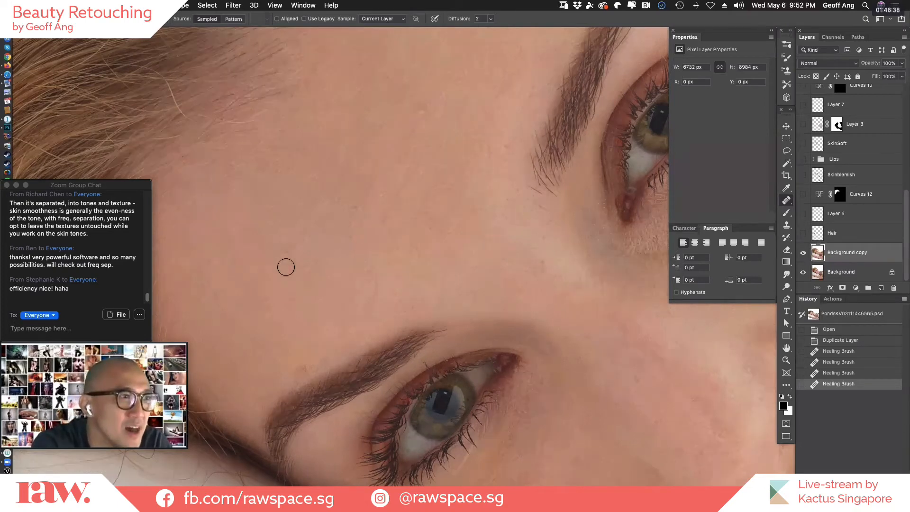
{"action": "left_click", "coordinate": [283, 256]}
{"action": "left_click", "coordinate": [281, 247]}
{"action": "left_click", "coordinate": [289, 239]}
{"action": "left_click", "coordinate": [292, 236]}
{"action": "left_click", "coordinate": [295, 232]}
{"action": "left_click", "coordinate": [298, 228]}
{"action": "left_click", "coordinate": [299, 225]}
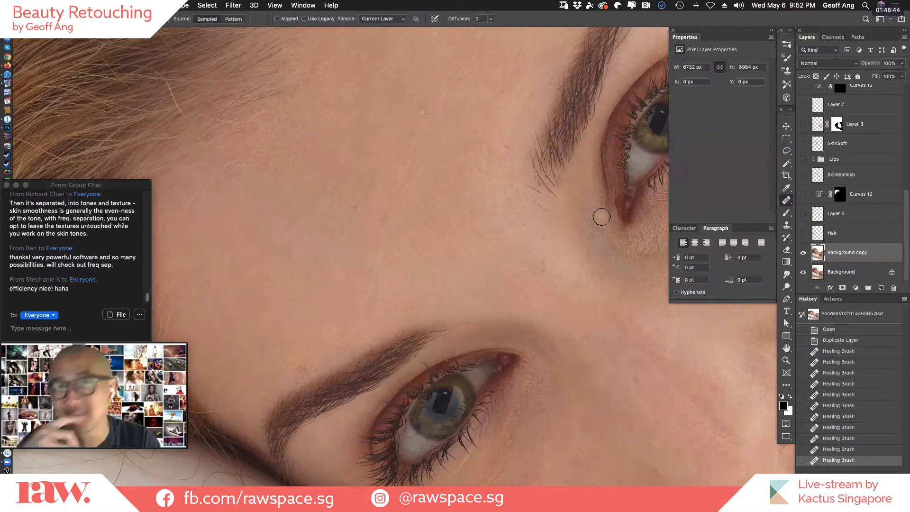
Heal the yellowish patch just above the lower eyebrow and the small spots on the adjoining forehead skin.
{"action": "mouse_move", "coordinate": [528, 384]}
{"action": "left_mouse_down"}
{"action": "mouse_move", "coordinate": [311, 285]}
{"action": "mouse_move", "coordinate": [437, 294]}
{"action": "mouse_move", "coordinate": [540, 282]}
{"action": "left_mouse_up"}
{"action": "left_click_drag", "start_coordinate": [331, 281], "coordinate": [392, 307]}
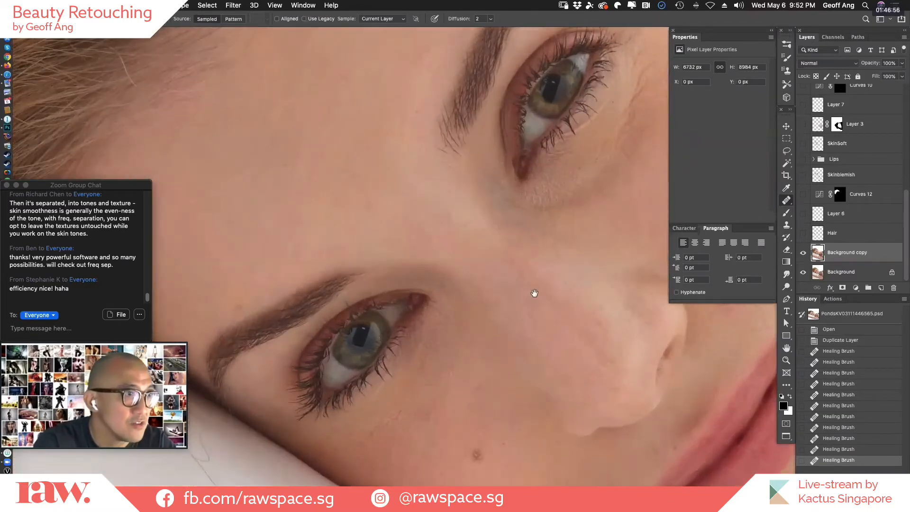
{"action": "mouse_move", "coordinate": [398, 261]}
{"action": "left_mouse_down"}
{"action": "mouse_move", "coordinate": [403, 272]}
{"action": "mouse_move", "coordinate": [440, 268]}
{"action": "mouse_move", "coordinate": [408, 285]}
{"action": "mouse_move", "coordinate": [415, 293]}
{"action": "left_mouse_up"}
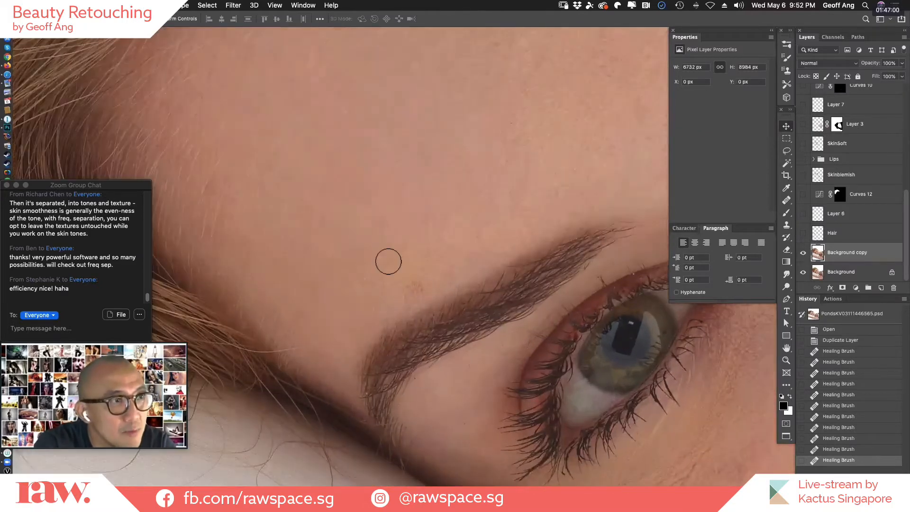
{"action": "left_click", "coordinate": [376, 249], "text": "alt"}
{"action": "left_click", "coordinate": [416, 286]}
{"action": "left_click", "coordinate": [421, 244], "text": "alt"}
{"action": "left_click", "coordinate": [400, 237]}
{"action": "left_click", "coordinate": [392, 273]}
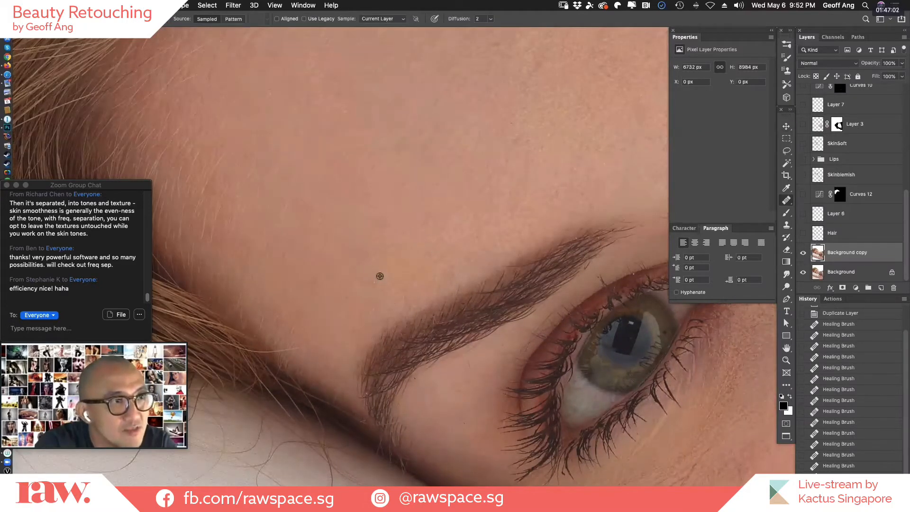
{"action": "left_click", "coordinate": [379, 274], "text": "alt"}
{"action": "left_click", "coordinate": [393, 290]}
{"action": "left_click", "coordinate": [442, 264]}
{"action": "left_click", "coordinate": [549, 156]}
{"action": "left_click", "coordinate": [549, 192]}
{"action": "left_click", "coordinate": [492, 157], "text": "alt"}
{"action": "left_click", "coordinate": [544, 164], "text": "alt"}
{"action": "left_click", "coordinate": [522, 142]}
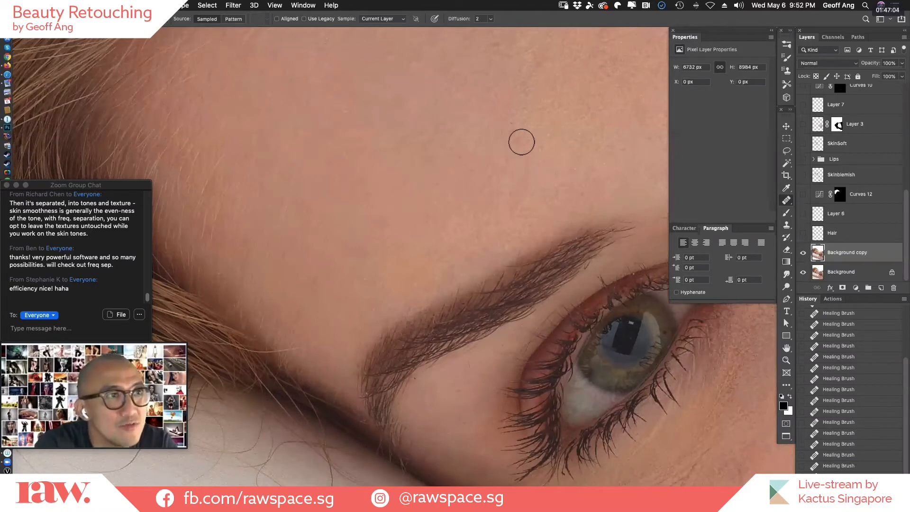
{"action": "left_click", "coordinate": [505, 140]}
Heal the dark mole and the tiny spot on the cheek beside the nose, redoing an unwanted dab.
{"action": "scroll", "coordinate": [386, 138], "scroll_direction": "right", "scroll_amount": 10}
{"action": "scroll", "coordinate": [386, 137], "scroll_direction": "down", "scroll_amount": 4}
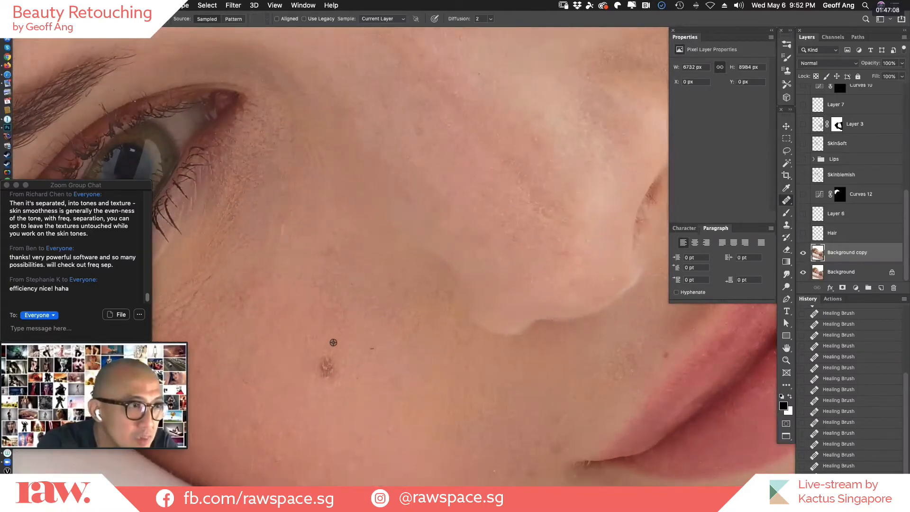
{"action": "left_click", "coordinate": [300, 396], "text": "alt"}
{"action": "left_click", "coordinate": [326, 370]}
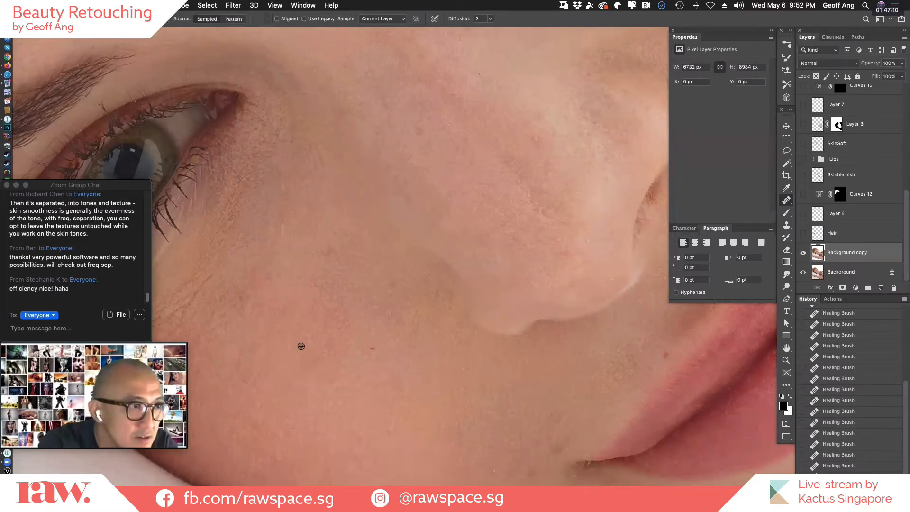
{"action": "left_click", "coordinate": [332, 362], "text": "alt"}
{"action": "left_click", "coordinate": [310, 301]}
{"action": "key", "text": "super+z"}
{"action": "left_click", "coordinate": [337, 332], "text": "alt"}
{"action": "left_click", "coordinate": [332, 372]}
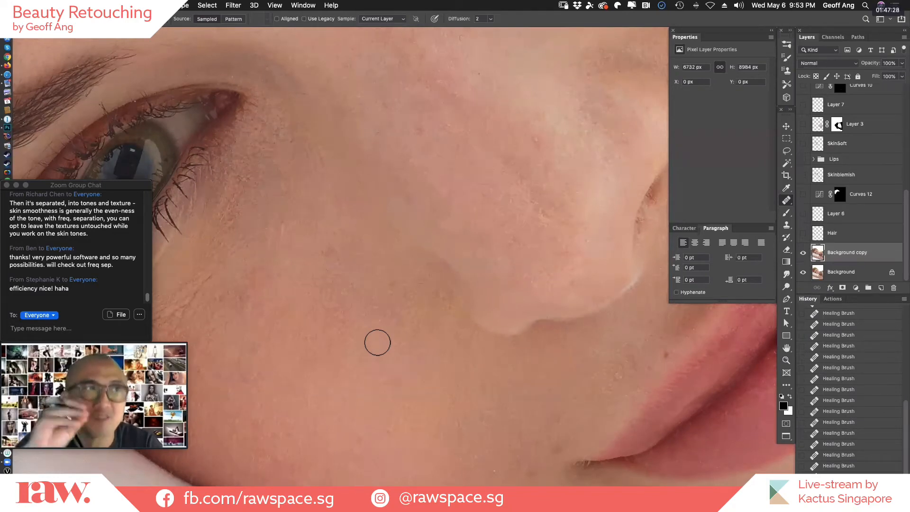
Heal the blotchy patch and fine marks between the nostril and mouth corner, and remove the brown mole on the adjoining cheek.
{"action": "left_click_drag", "start_coordinate": [699, 339], "coordinate": [426, 355]}
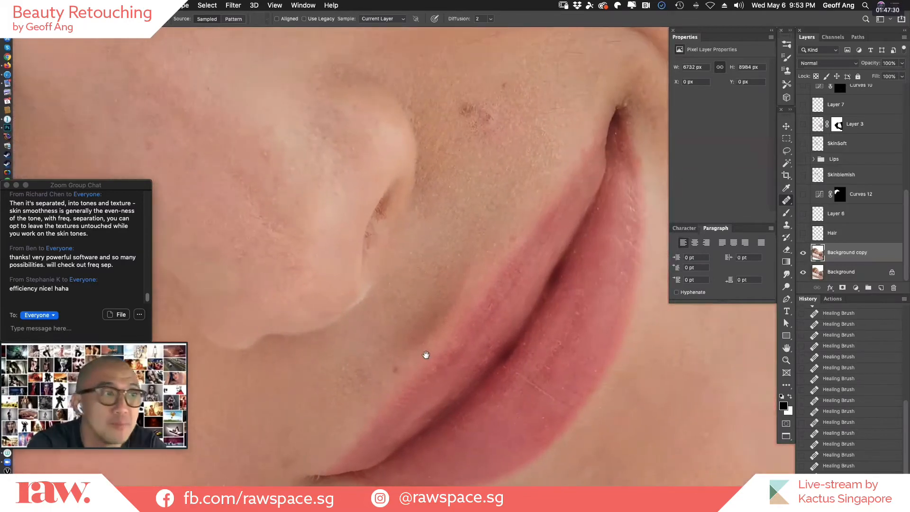
{"action": "left_click_drag", "start_coordinate": [467, 301], "coordinate": [461, 475]}
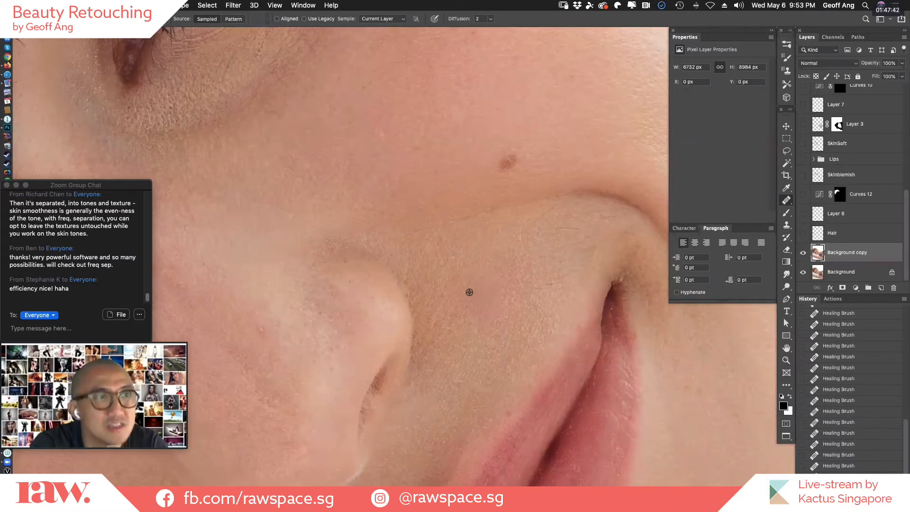
{"action": "left_click", "coordinate": [531, 285], "text": "alt"}
{"action": "mouse_move", "coordinate": [487, 278]}
{"action": "left_mouse_down"}
{"action": "mouse_move", "coordinate": [473, 306]}
{"action": "mouse_move", "coordinate": [516, 284]}
{"action": "mouse_move", "coordinate": [485, 314]}
{"action": "left_mouse_up"}
{"action": "left_click", "coordinate": [546, 299], "text": "alt"}
{"action": "left_click", "coordinate": [504, 271], "text": "alt"}
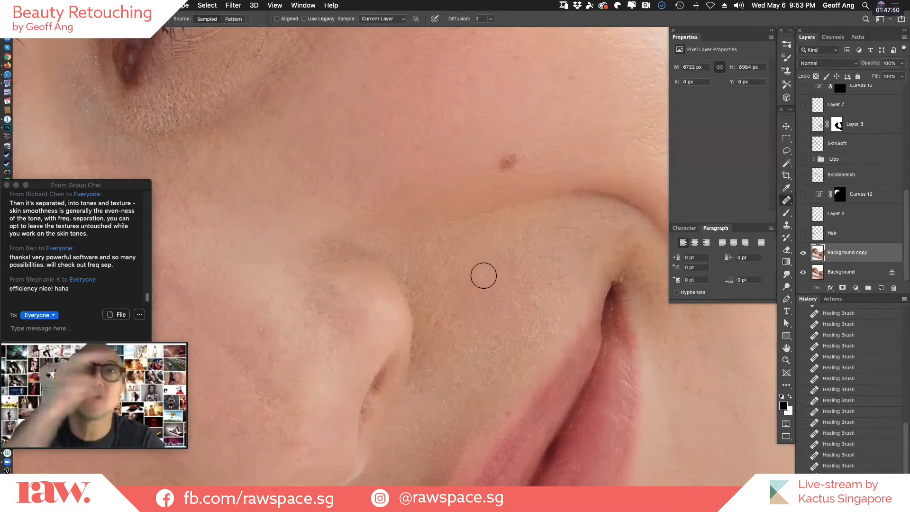
{"action": "left_click", "coordinate": [522, 276], "text": "alt"}
{"action": "left_click_drag", "start_coordinate": [484, 302], "coordinate": [474, 315]}
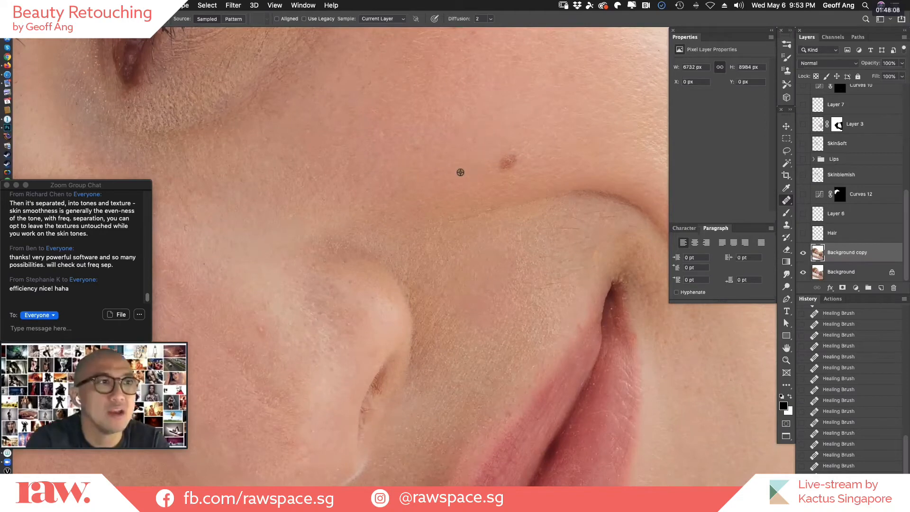
{"action": "left_click", "coordinate": [505, 161]}
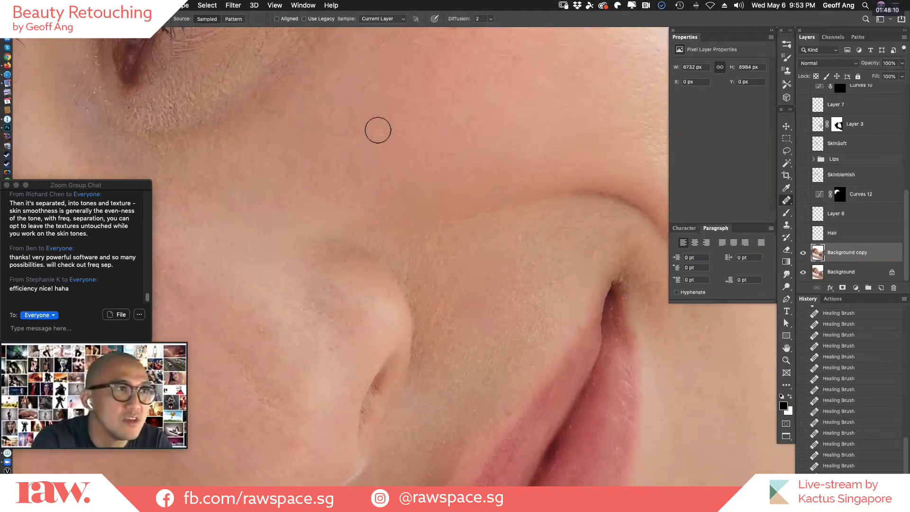
Heal the small dark spot above the upper lip and remove the brown mole on the lower cheek beside the white fabric.
{"action": "left_click_drag", "start_coordinate": [534, 321], "coordinate": [585, 169]}
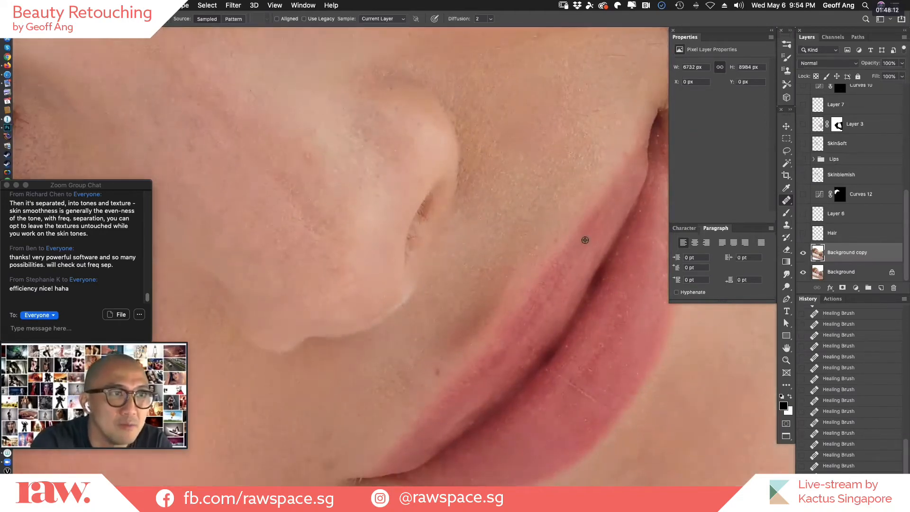
{"action": "left_click", "coordinate": [418, 388], "text": "alt"}
{"action": "left_click", "coordinate": [439, 375]}
{"action": "left_click", "coordinate": [401, 408], "text": "alt"}
{"action": "left_click", "coordinate": [428, 385]}
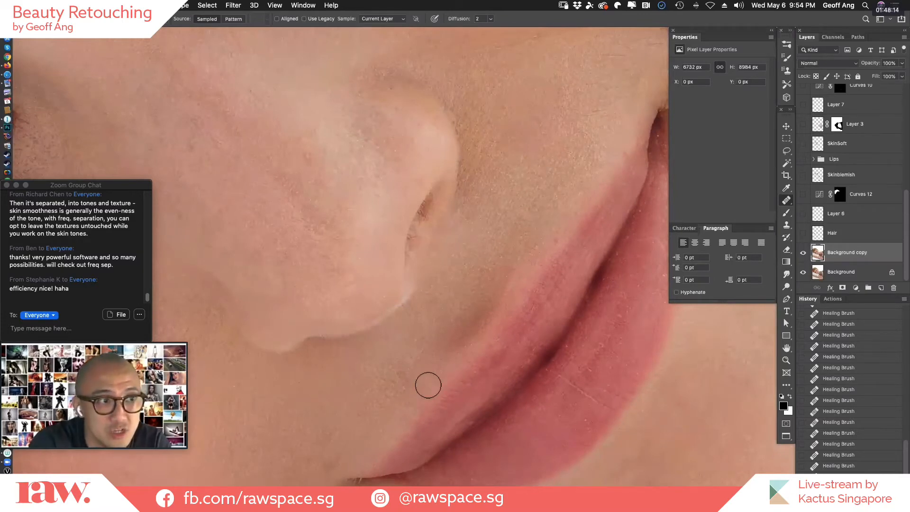
{"action": "left_click", "coordinate": [470, 384]}
{"action": "left_click_drag", "start_coordinate": [558, 402], "coordinate": [695, 249]}
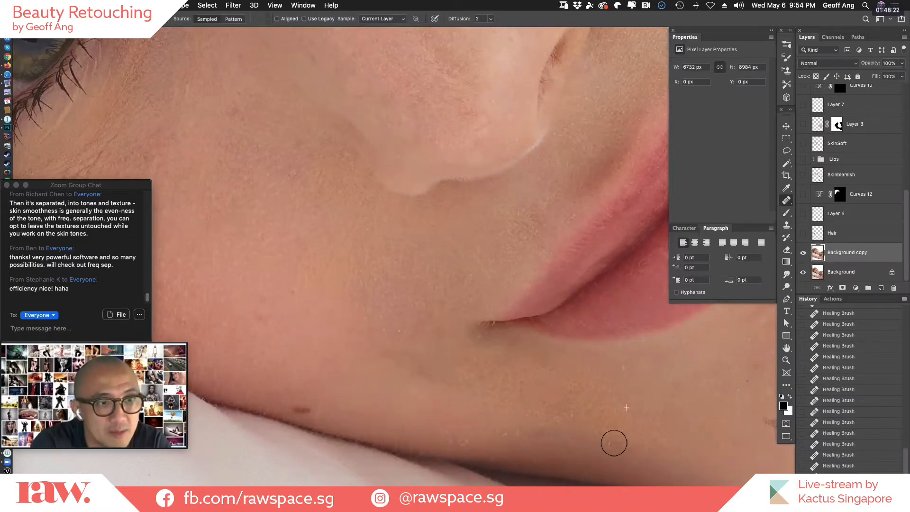
{"action": "left_click_drag", "start_coordinate": [294, 410], "coordinate": [313, 411]}
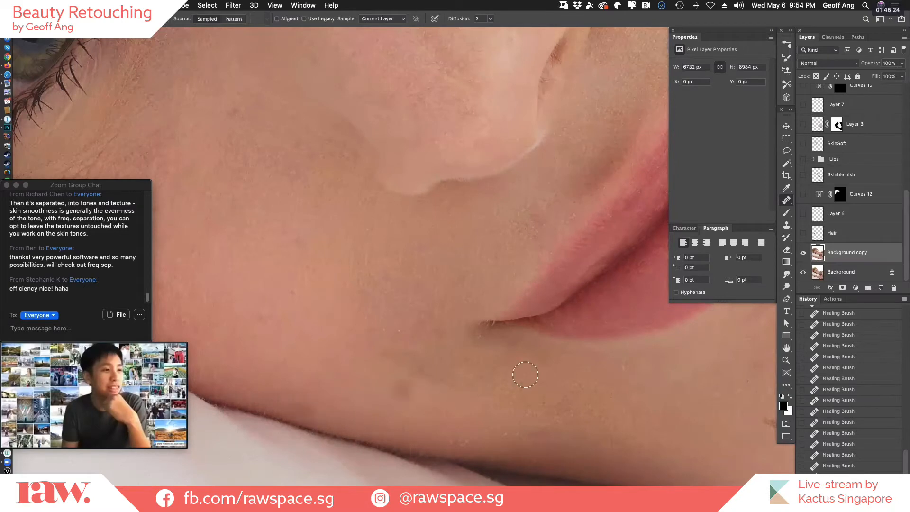
Heal the small spots on the chin beside the lower lip with short Healing Brush dabs.
{"action": "left_click_drag", "start_coordinate": [644, 435], "coordinate": [352, 376]}
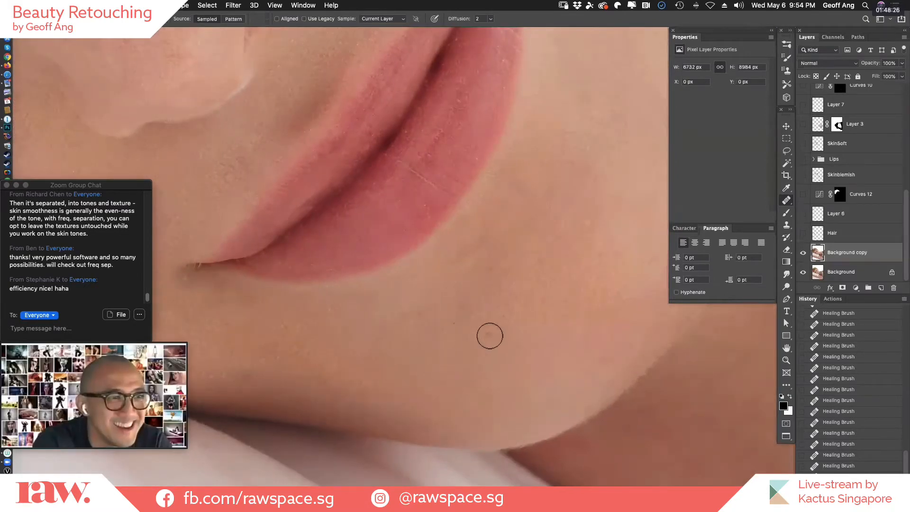
{"action": "left_click_drag", "start_coordinate": [589, 294], "coordinate": [428, 401]}
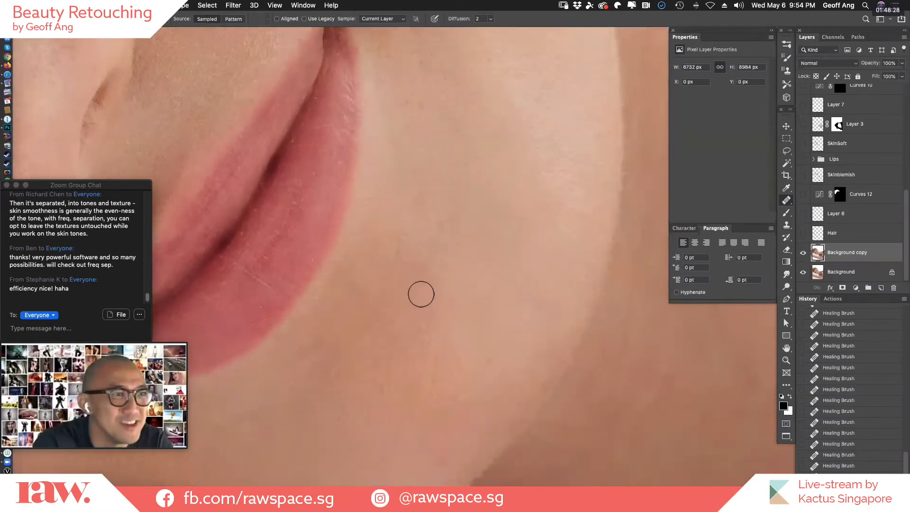
{"action": "left_click", "coordinate": [434, 284]}
{"action": "left_click", "coordinate": [443, 269], "text": "alt"}
{"action": "left_click", "coordinate": [431, 266], "text": "alt"}
{"action": "left_click", "coordinate": [407, 259]}
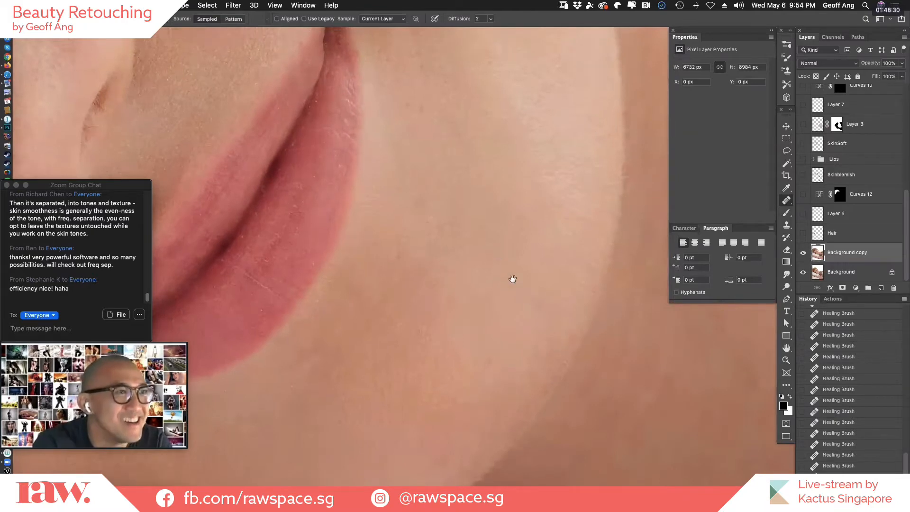
Remove the dark mole near the outer jawline and heal the small spots on the cheek skin around it.
{"action": "mouse_move", "coordinate": [462, 124]}
{"action": "left_mouse_down"}
{"action": "mouse_move", "coordinate": [555, 311]}
{"action": "mouse_move", "coordinate": [534, 328]}
{"action": "left_mouse_up"}
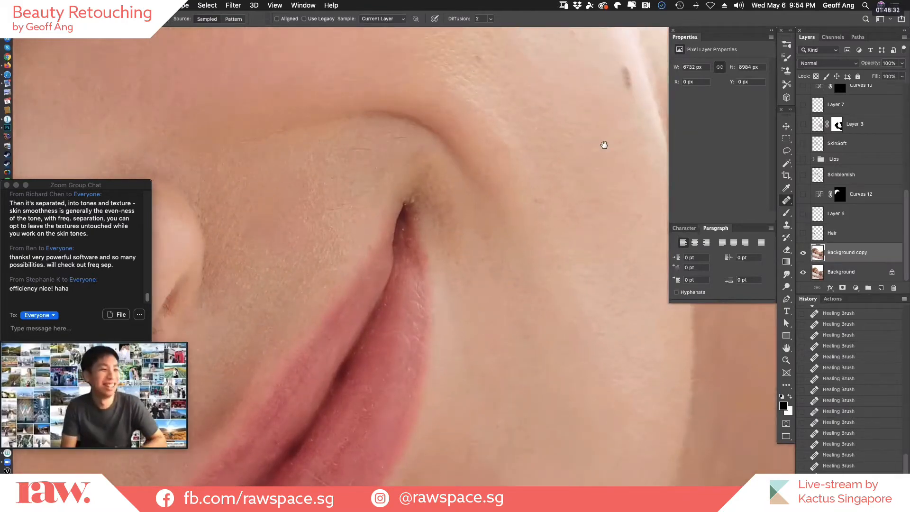
{"action": "left_click_drag", "start_coordinate": [603, 142], "coordinate": [555, 321]}
{"action": "left_click", "coordinate": [581, 303], "text": "alt"}
{"action": "left_click", "coordinate": [576, 251]}
{"action": "left_click", "coordinate": [578, 270], "text": "alt"}
{"action": "left_click", "coordinate": [575, 247]}
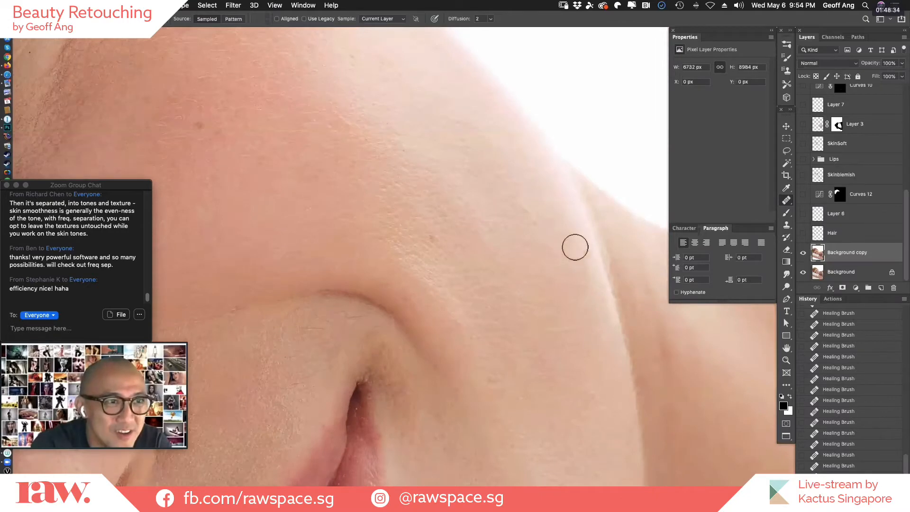
{"action": "left_click", "coordinate": [550, 249], "text": "alt"}
{"action": "left_click", "coordinate": [520, 211]}
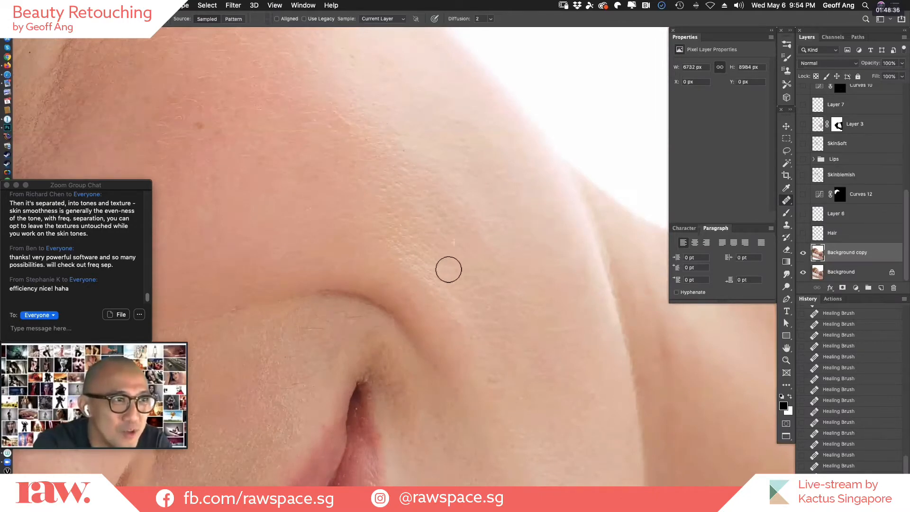
Heal the small brown spot in the middle of the cheek below the eye.
{"action": "left_click_drag", "start_coordinate": [591, 362], "coordinate": [627, 378]}
{"action": "left_click_drag", "start_coordinate": [317, 207], "coordinate": [380, 258]}
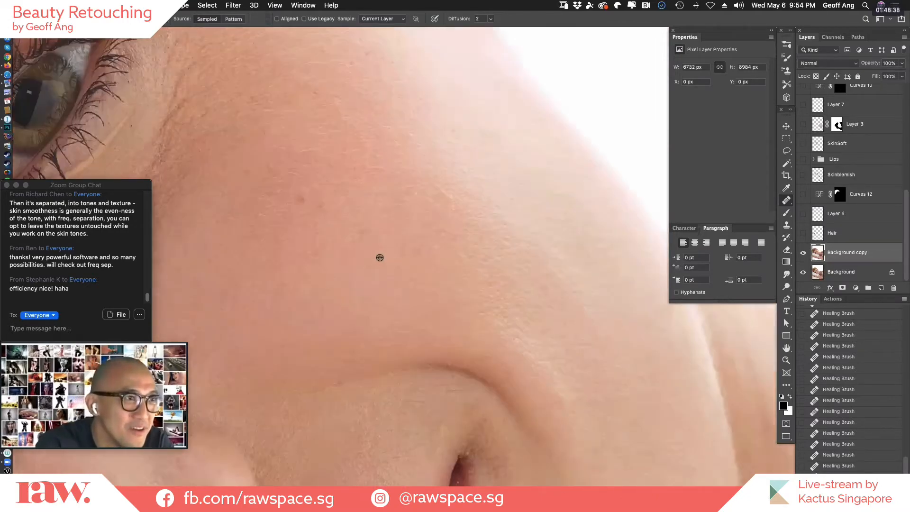
{"action": "left_click_drag", "start_coordinate": [525, 289], "coordinate": [586, 301]}
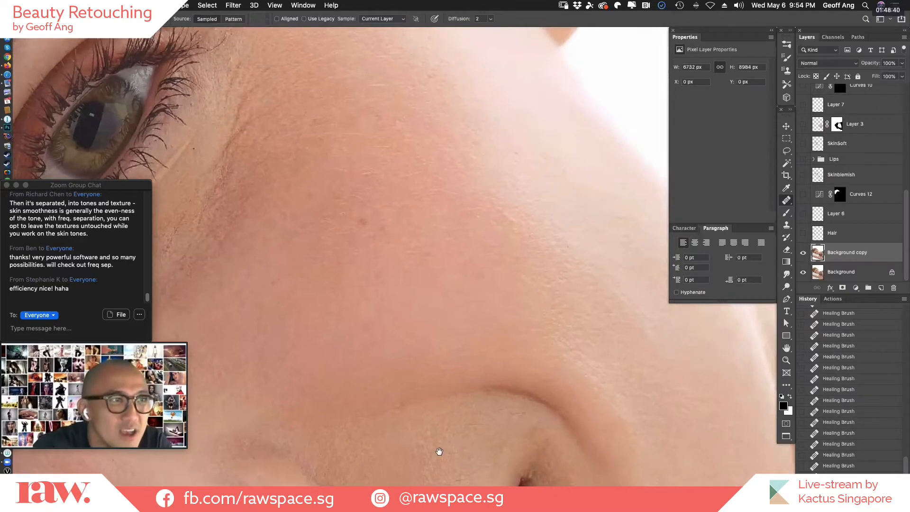
{"action": "left_click_drag", "start_coordinate": [292, 132], "coordinate": [392, 171]}
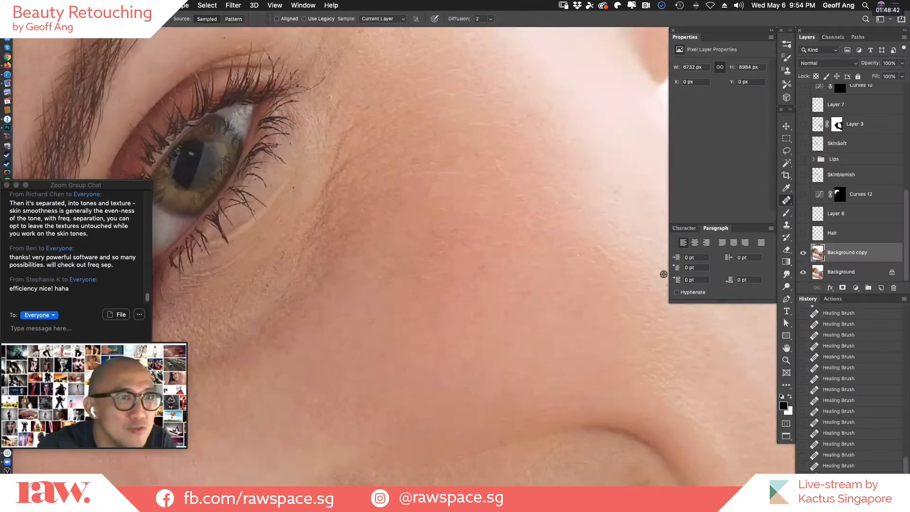
Inspect the skin around the eye, eyebrow and upper cheek for remaining blemishes and creases.
{"action": "left_click_drag", "start_coordinate": [603, 282], "coordinate": [648, 298]}
{"action": "left_click_drag", "start_coordinate": [512, 334], "coordinate": [631, 382]}
{"action": "left_click_drag", "start_coordinate": [597, 305], "coordinate": [635, 334]}
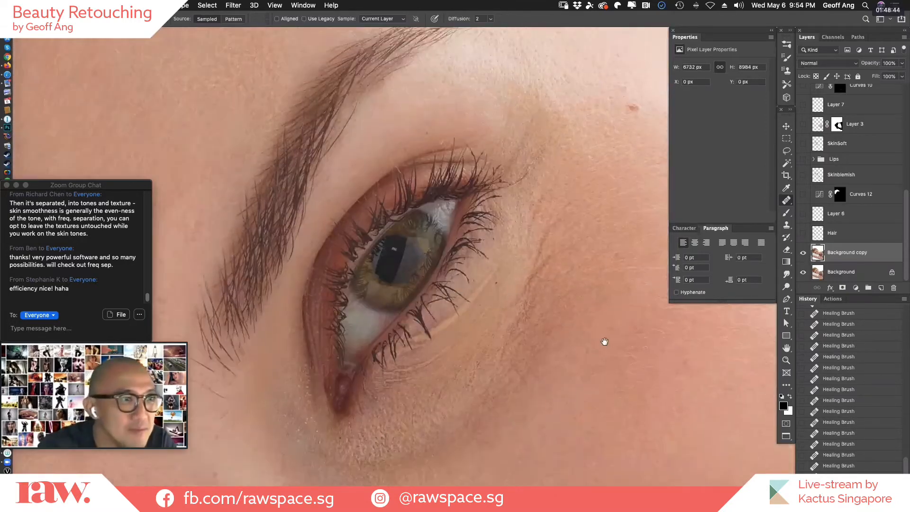
{"action": "left_click_drag", "start_coordinate": [512, 260], "coordinate": [572, 285]}
{"action": "left_click_drag", "start_coordinate": [422, 184], "coordinate": [457, 199]}
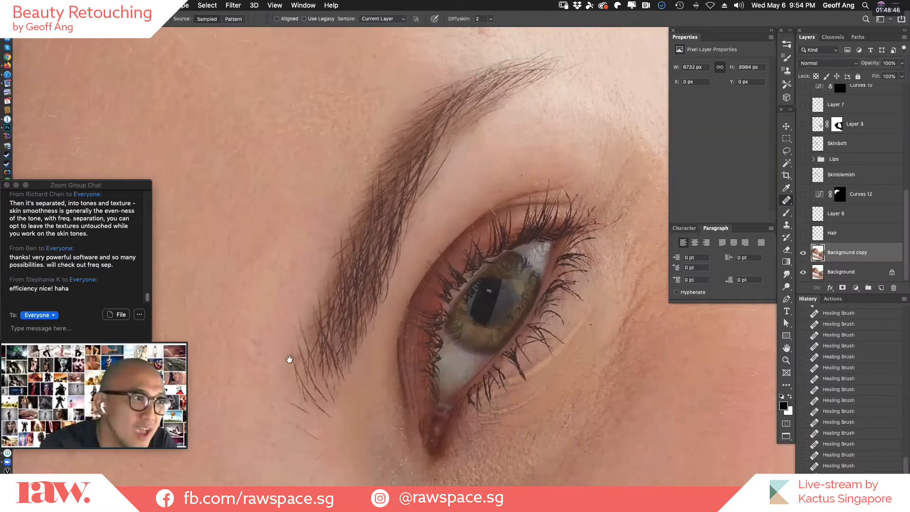
{"action": "left_click_drag", "start_coordinate": [464, 458], "coordinate": [300, 365]}
{"action": "left_click_drag", "start_coordinate": [410, 284], "coordinate": [397, 236]}
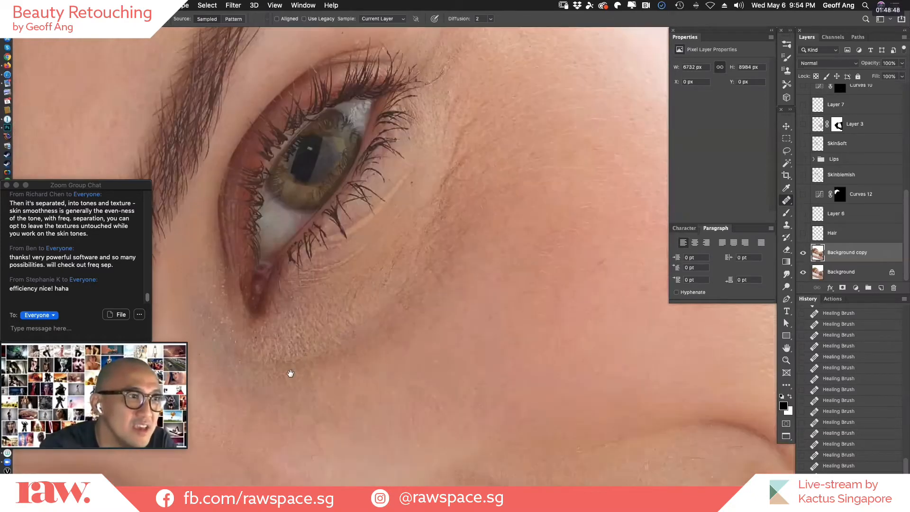
{"action": "left_click_drag", "start_coordinate": [529, 285], "coordinate": [521, 281]}
{"action": "left_click_drag", "start_coordinate": [395, 309], "coordinate": [371, 294]}
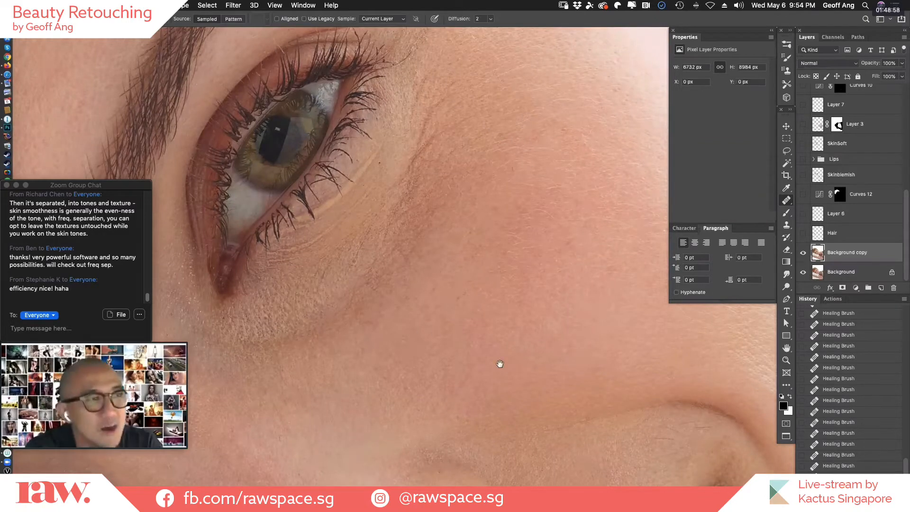
Heal the small spots on the upper cheek below the eye and on the skin beside the nose.
{"action": "left_click", "coordinate": [476, 287]}
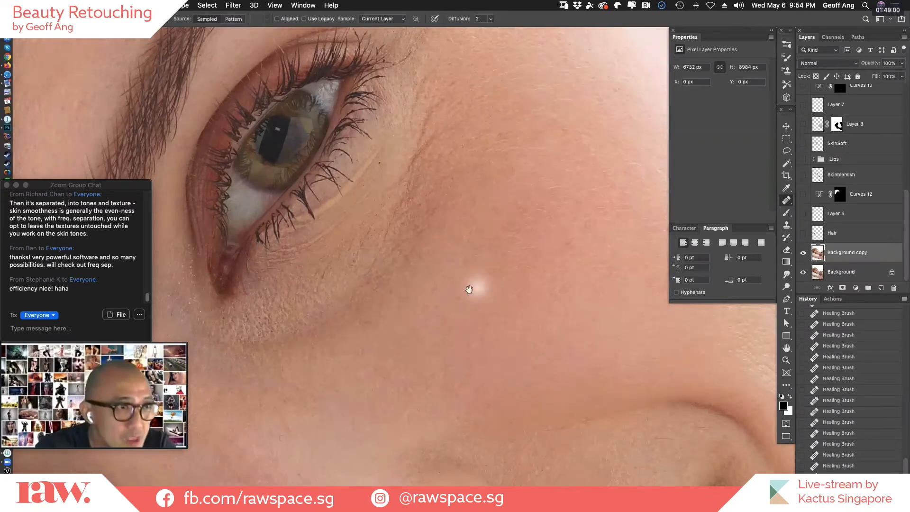
{"action": "left_click_drag", "start_coordinate": [526, 362], "coordinate": [705, 293]}
{"action": "left_click_drag", "start_coordinate": [483, 378], "coordinate": [495, 368]}
{"action": "left_click", "coordinate": [495, 368]}
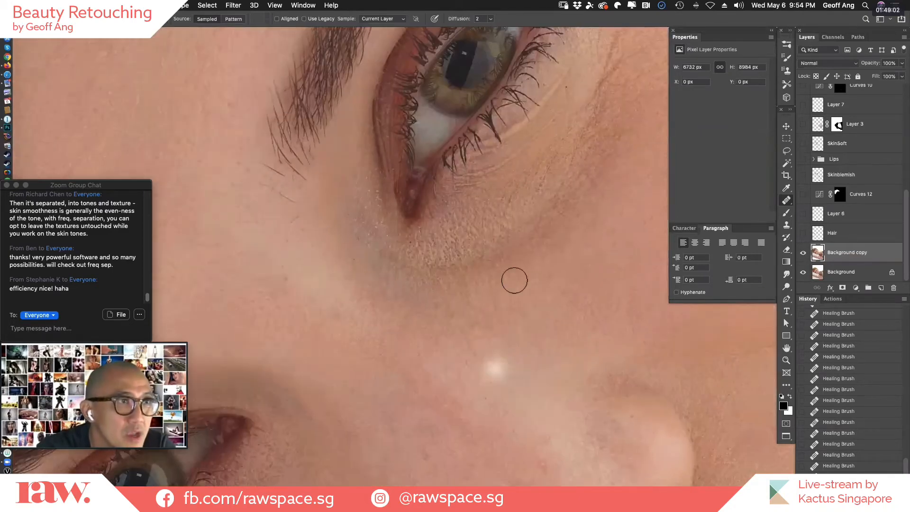
{"action": "left_click", "coordinate": [579, 131]}
{"action": "left_click", "coordinate": [610, 164]}
{"action": "mouse_move", "coordinate": [607, 181]}
{"action": "left_mouse_down"}
{"action": "mouse_move", "coordinate": [518, 315]}
{"action": "mouse_move", "coordinate": [507, 300]}
{"action": "left_mouse_up"}
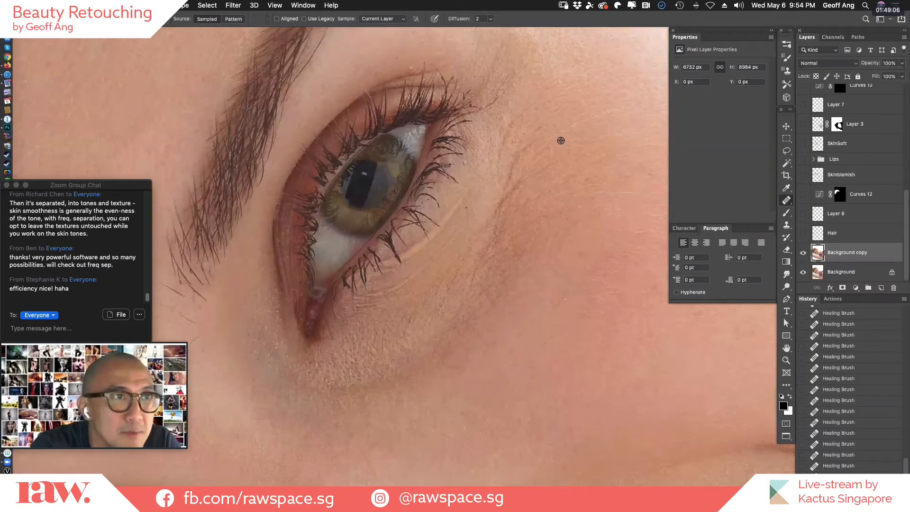
Soften the crease curving under the eye's outer side with Healing Brush strokes, sampling smooth cheek skin.
{"action": "left_click", "coordinate": [561, 140], "text": "alt"}
{"action": "mouse_move", "coordinate": [522, 130]}
{"action": "left_mouse_down"}
{"action": "mouse_move", "coordinate": [488, 254]}
{"action": "mouse_move", "coordinate": [521, 249]}
{"action": "mouse_move", "coordinate": [480, 283]}
{"action": "mouse_move", "coordinate": [497, 292]}
{"action": "mouse_move", "coordinate": [476, 272]}
{"action": "mouse_move", "coordinate": [468, 294]}
{"action": "mouse_move", "coordinate": [450, 289]}
{"action": "left_mouse_up"}
{"action": "left_click", "coordinate": [505, 222], "text": "alt"}
{"action": "left_click", "coordinate": [537, 246], "text": "alt"}
{"action": "left_click", "coordinate": [527, 260], "text": "alt"}
{"action": "left_click", "coordinate": [514, 297], "text": "alt"}
{"action": "left_click", "coordinate": [513, 258], "text": "alt"}
{"action": "left_click", "coordinate": [541, 245], "text": "alt"}
{"action": "left_click", "coordinate": [516, 251], "text": "alt"}
{"action": "left_click", "coordinate": [503, 244], "text": "alt"}
{"action": "left_click", "coordinate": [486, 247], "text": "alt"}
{"action": "mouse_move", "coordinate": [474, 256]}
{"action": "left_mouse_down"}
{"action": "mouse_move", "coordinate": [467, 263]}
{"action": "mouse_move", "coordinate": [473, 248]}
{"action": "left_mouse_up"}
{"action": "left_click", "coordinate": [487, 234], "text": "alt"}
Heal the fine lines at the outer corner of the eye just beyond the lashes.
{"action": "mouse_move", "coordinate": [477, 142]}
{"action": "left_mouse_down"}
{"action": "mouse_move", "coordinate": [475, 151]}
{"action": "mouse_move", "coordinate": [500, 158]}
{"action": "left_mouse_up"}
{"action": "left_click", "coordinate": [516, 153], "text": "alt"}
{"action": "left_click_drag", "start_coordinate": [504, 107], "coordinate": [506, 142]}
{"action": "left_click", "coordinate": [515, 164], "text": "alt"}
{"action": "mouse_move", "coordinate": [496, 173]}
{"action": "left_mouse_down"}
{"action": "mouse_move", "coordinate": [513, 145]}
{"action": "mouse_move", "coordinate": [507, 125]}
{"action": "left_mouse_up"}
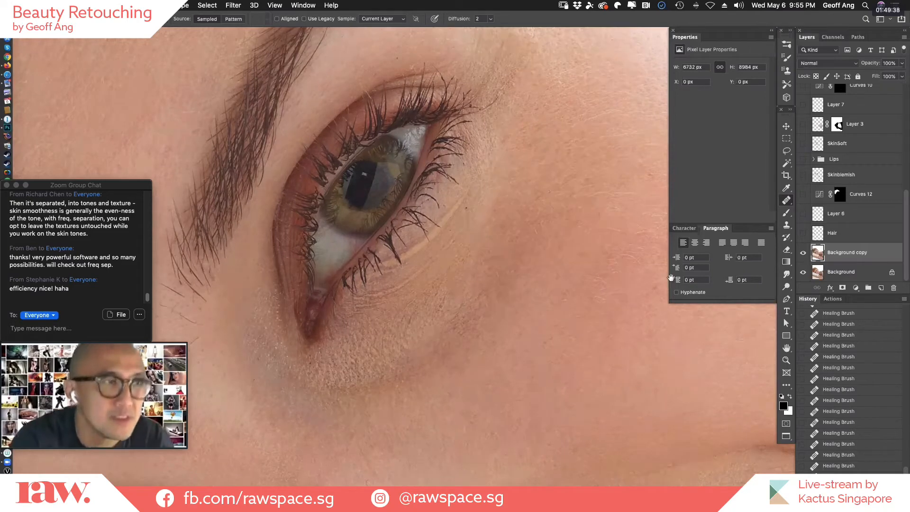
Smooth the lines and rough texture under the eye with a larger Healing Brush, sampling clean cheek skin.
{"action": "left_click_drag", "start_coordinate": [400, 226], "coordinate": [540, 191]}
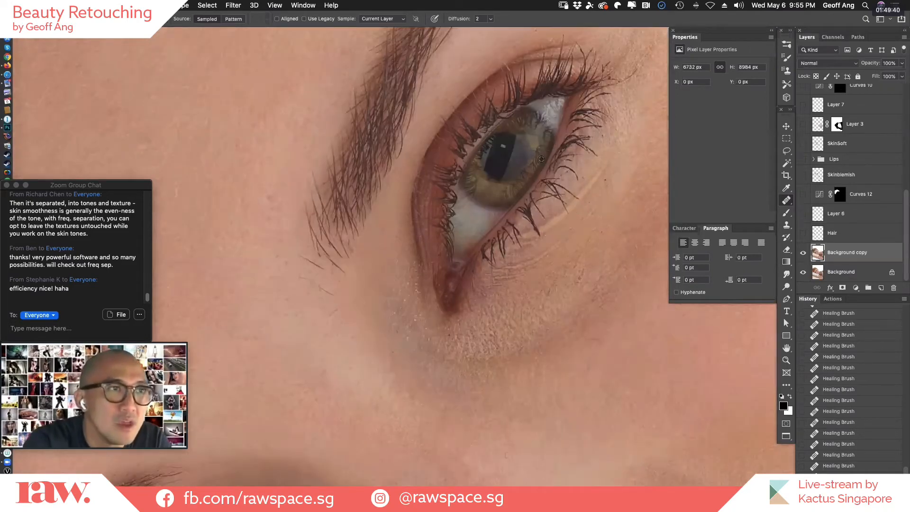
{"action": "left_click_drag", "start_coordinate": [610, 173], "coordinate": [536, 150]}
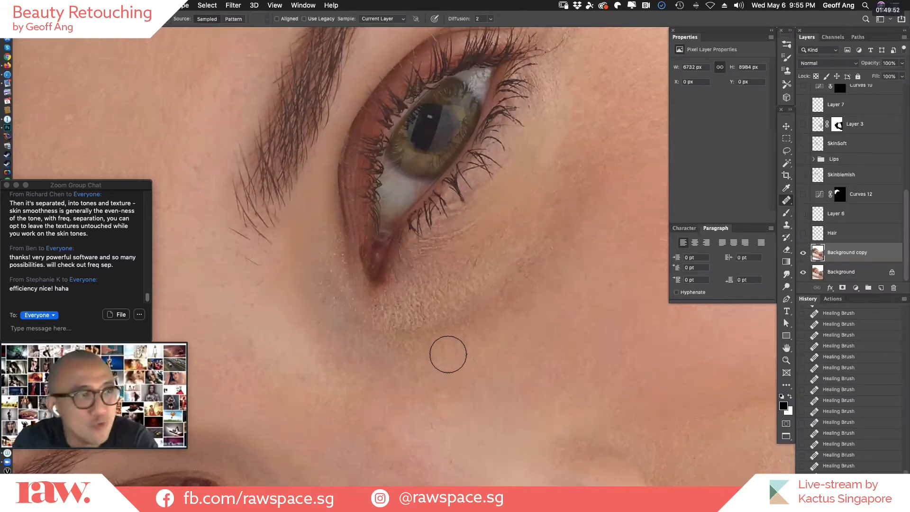
{"action": "scroll", "coordinate": [446, 348], "scroll_direction": "right", "scroll_amount": 5}
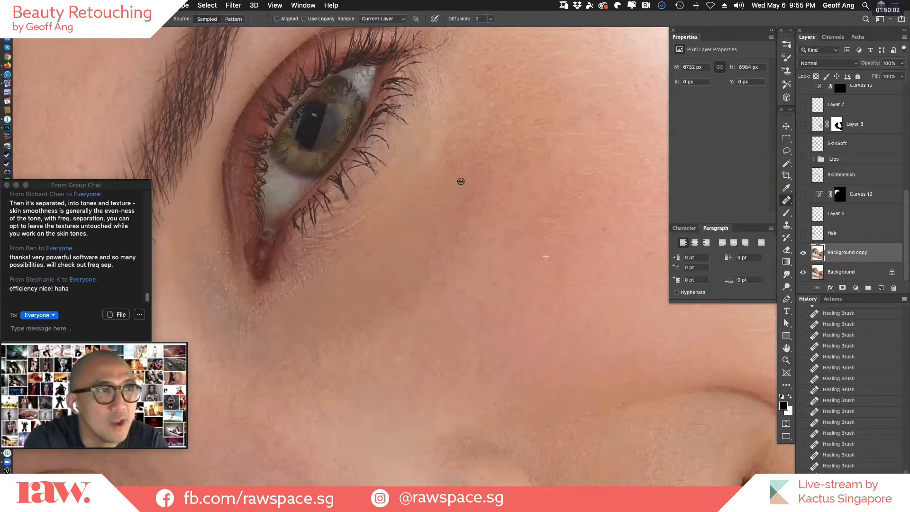
{"action": "left_click_drag", "start_coordinate": [379, 261], "coordinate": [306, 316]}
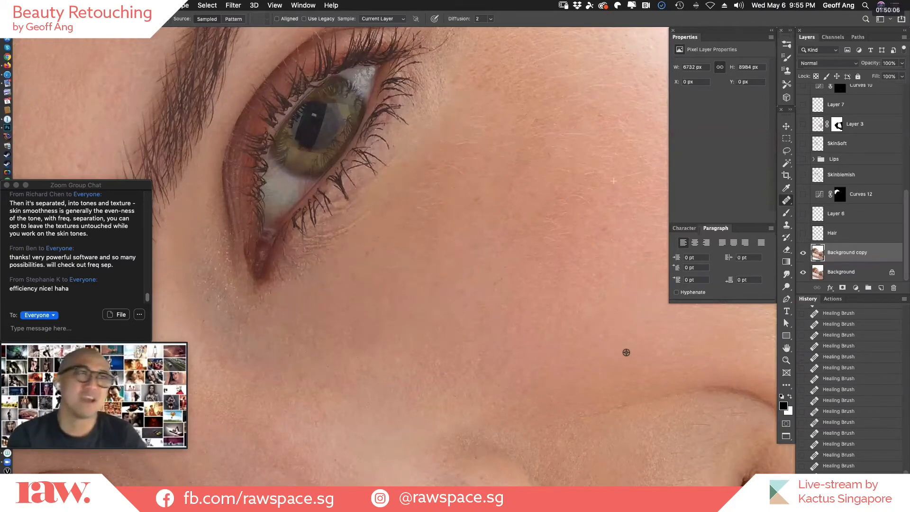
{"action": "left_click", "coordinate": [601, 365], "text": "alt"}
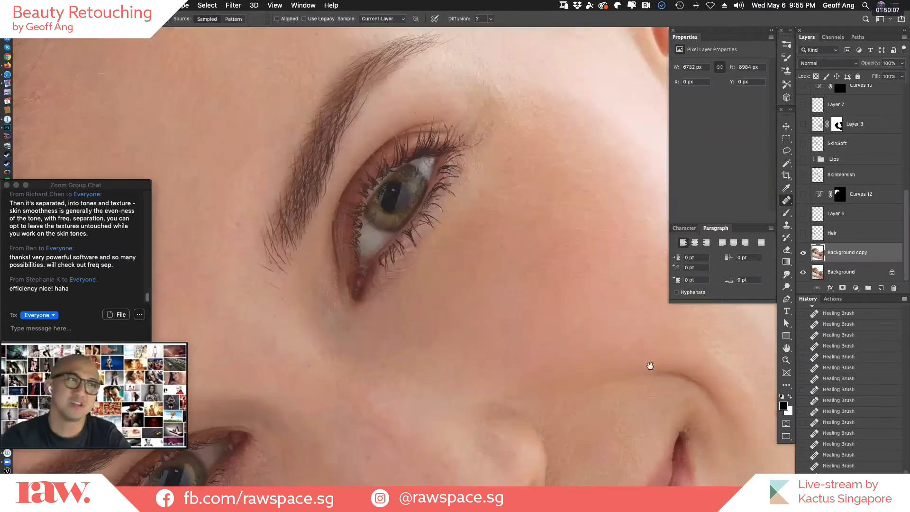
{"action": "left_click", "coordinate": [614, 360], "text": "alt"}
{"action": "left_click", "coordinate": [528, 328], "text": "super"}
{"action": "left_click", "coordinate": [528, 366], "text": "super"}
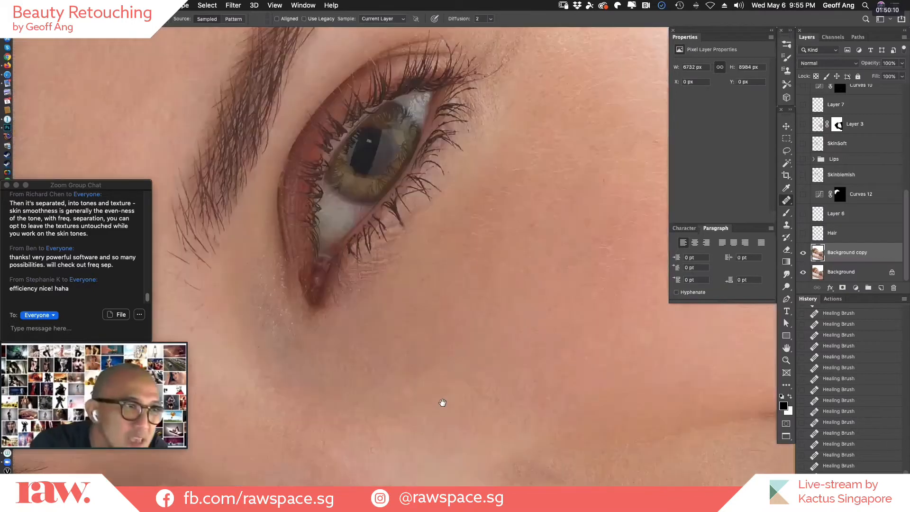
{"action": "left_click_drag", "start_coordinate": [596, 317], "coordinate": [526, 331]}
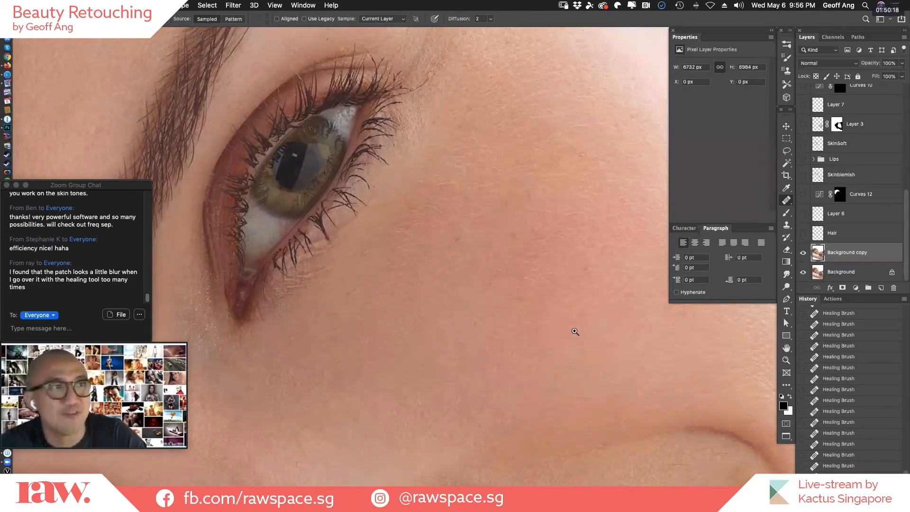
Fade the large under-eye healing stroke to 51% opacity, then undo and redo it to compare the skin before and after.
{"action": "key", "text": "super+shift+f"}
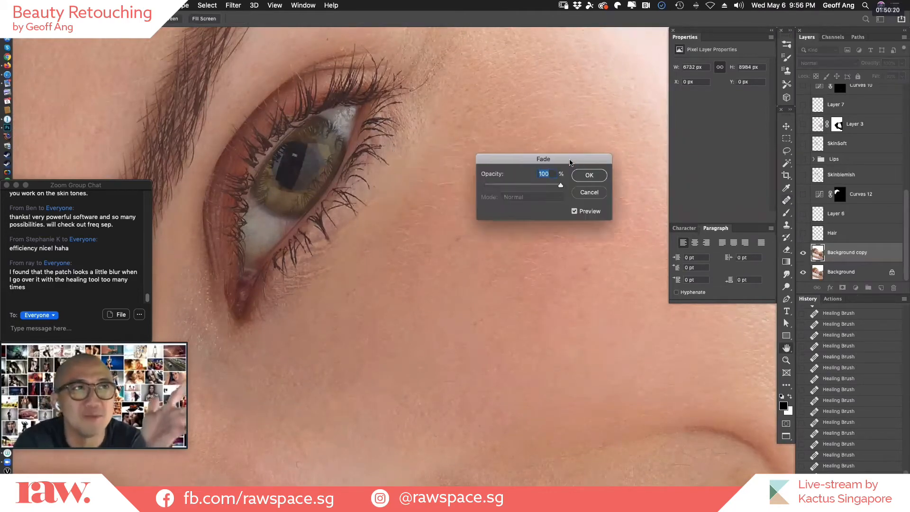
{"action": "left_click_drag", "start_coordinate": [559, 160], "coordinate": [557, 159]}
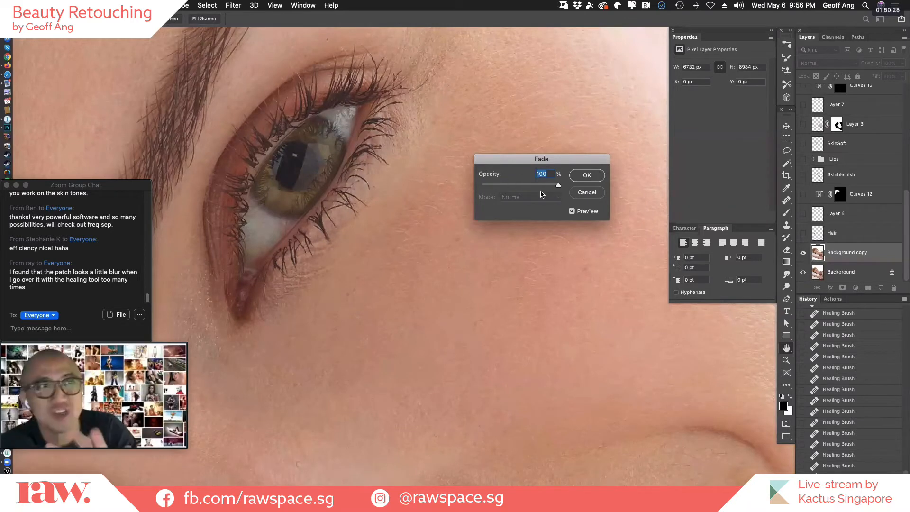
{"action": "left_click_drag", "start_coordinate": [513, 188], "coordinate": [488, 188]}
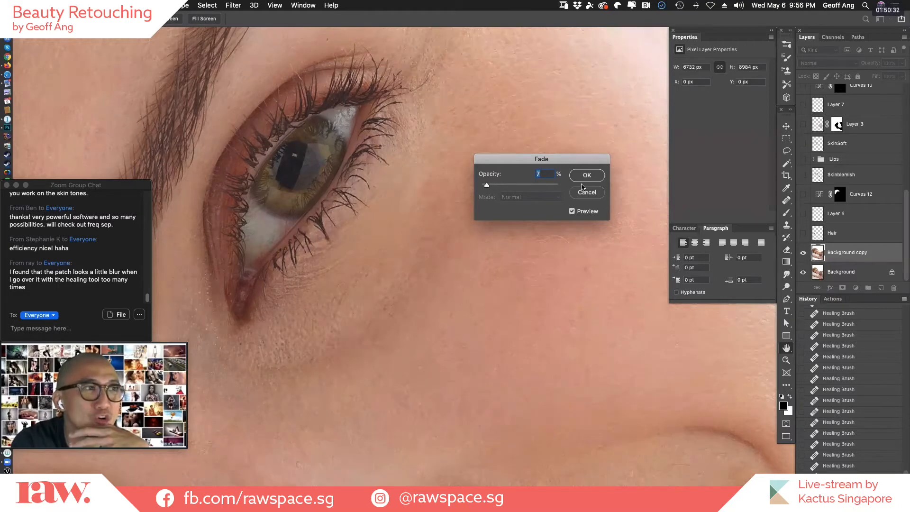
{"action": "type", "text": "51"}
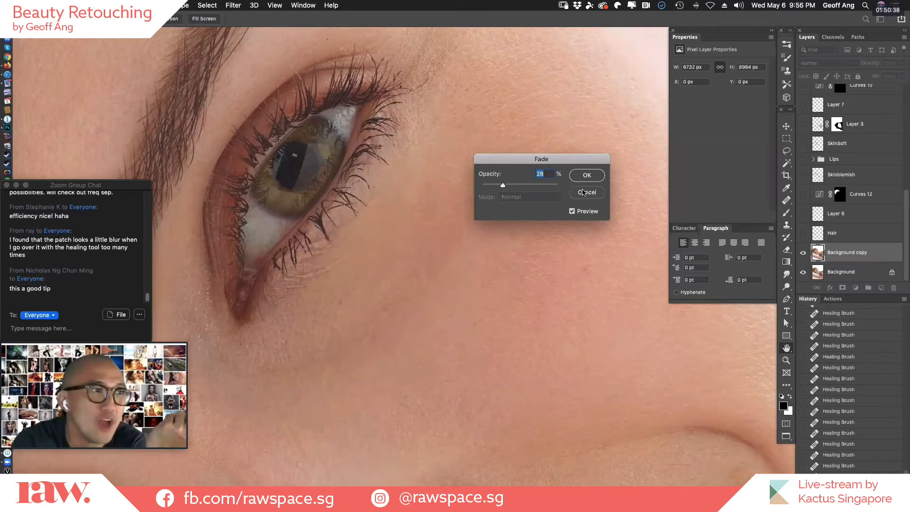
{"action": "left_click", "coordinate": [556, 185]}
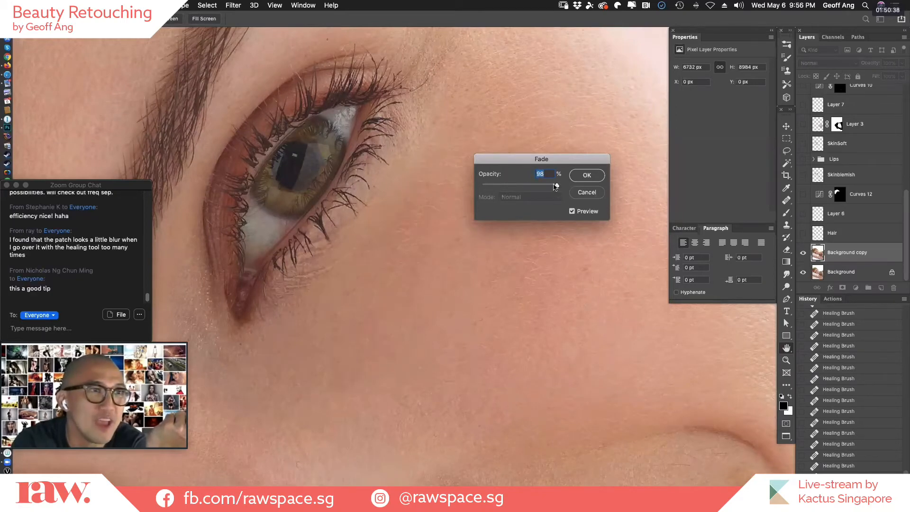
{"action": "left_click", "coordinate": [521, 186]}
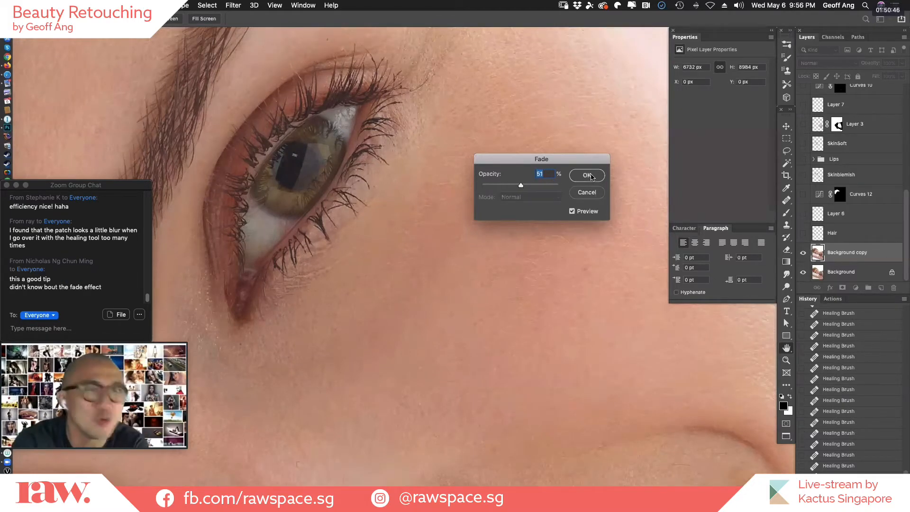
{"action": "key", "text": "Return"}
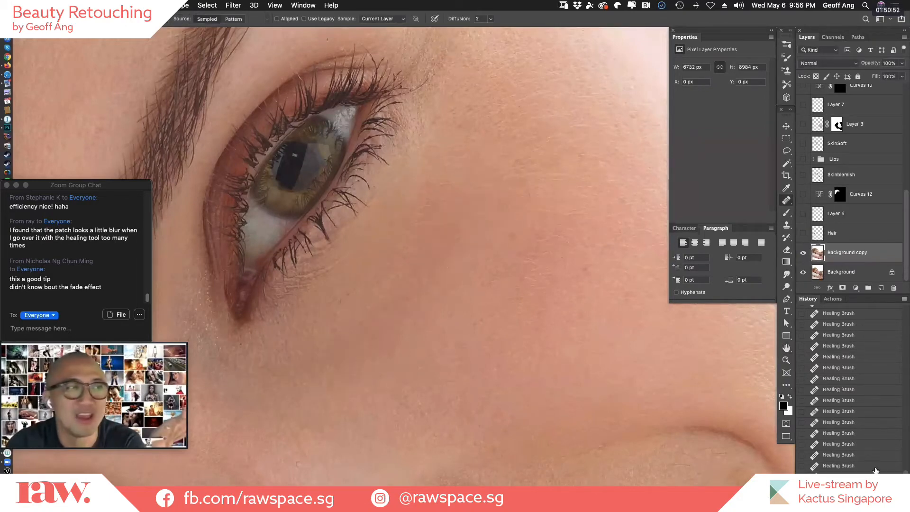
{"action": "key", "text": "super+z"}
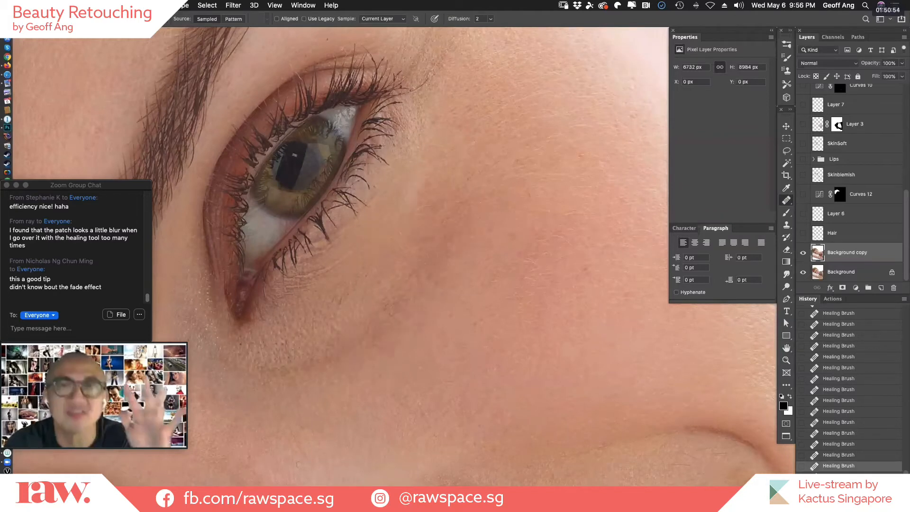
{"action": "key", "text": "super+shift+z"}
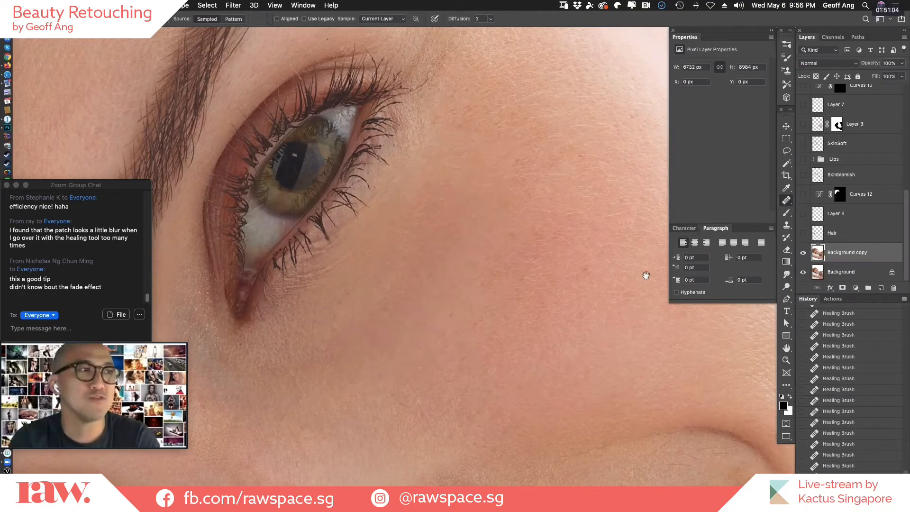
Heal the small spots on the cheek below the other eye with the Healing Brush, sampling nearby clean skin.
{"action": "left_click_drag", "start_coordinate": [646, 275], "coordinate": [461, 321]}
{"action": "left_click_drag", "start_coordinate": [465, 137], "coordinate": [444, 175]}
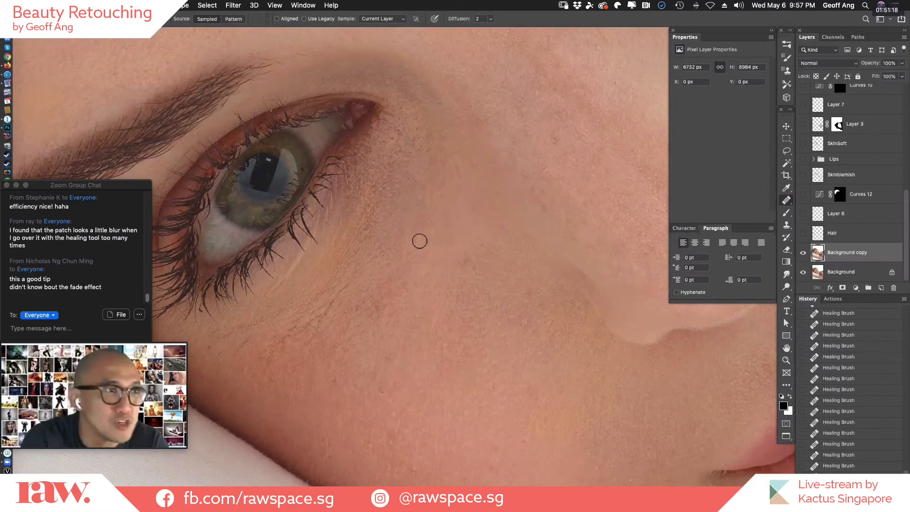
{"action": "left_click", "coordinate": [390, 335]}
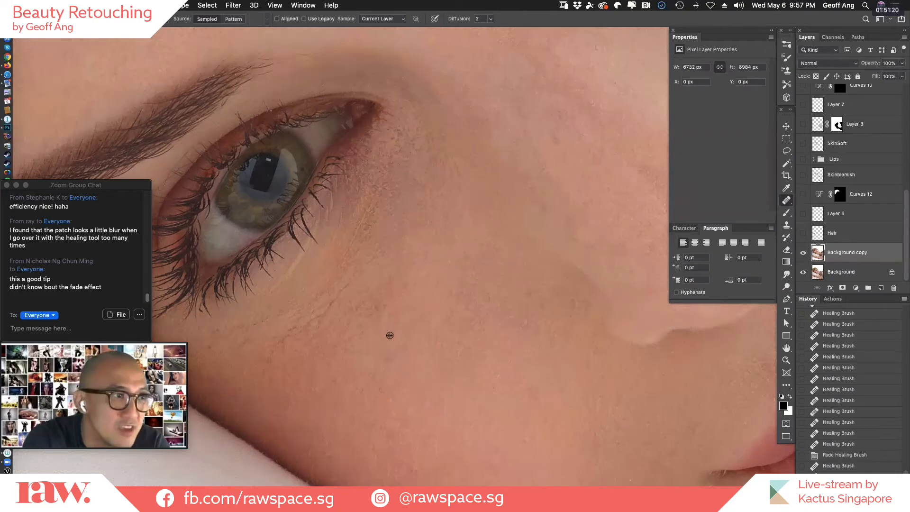
{"action": "left_click", "coordinate": [338, 382], "text": "alt"}
{"action": "left_click", "coordinate": [349, 386]}
{"action": "left_click", "coordinate": [387, 396]}
{"action": "left_click", "coordinate": [387, 332]}
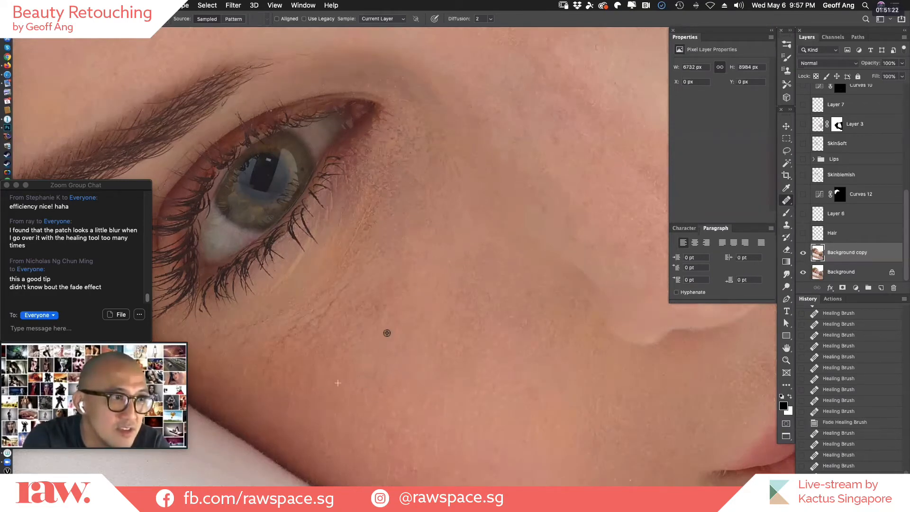
{"action": "left_click", "coordinate": [397, 315]}
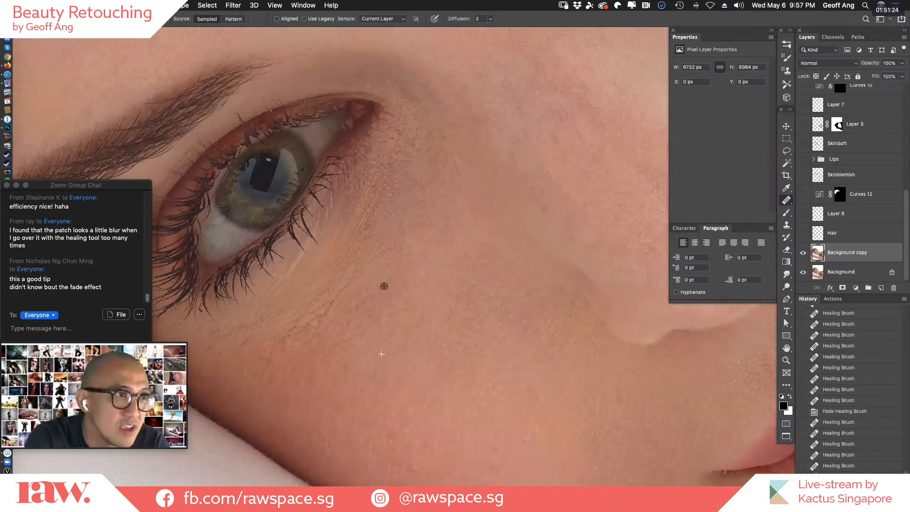
Heal the small marks along the lower edge of the under-eye creases and on the adjoining upper cheek.
{"action": "left_click", "coordinate": [384, 286], "text": "alt"}
{"action": "left_click", "coordinate": [363, 300]}
{"action": "left_click", "coordinate": [350, 319]}
{"action": "left_click", "coordinate": [372, 309]}
{"action": "left_click", "coordinate": [365, 343]}
{"action": "left_click", "coordinate": [346, 347]}
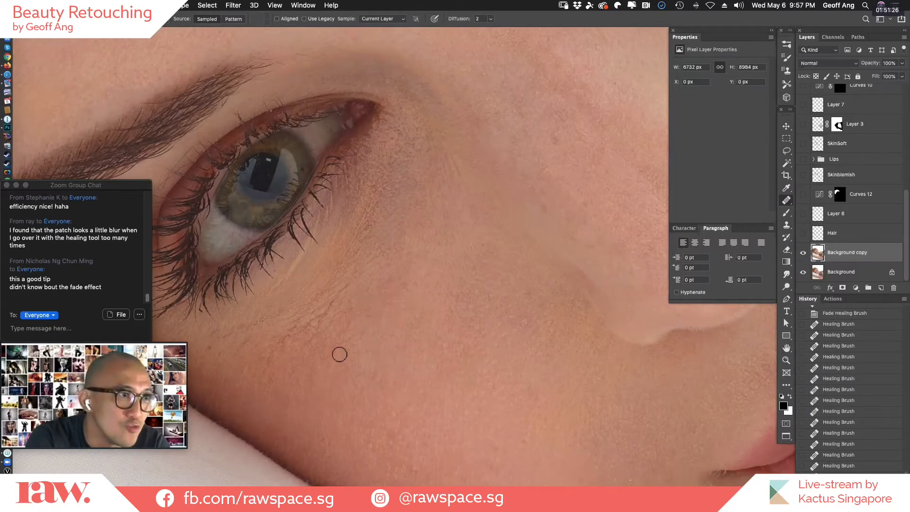
{"action": "left_click", "coordinate": [346, 355]}
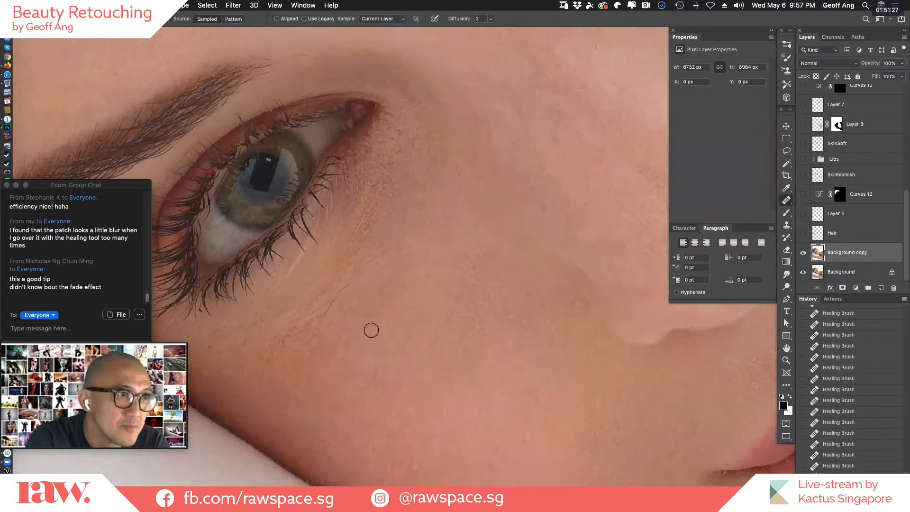
{"action": "left_click", "coordinate": [394, 305], "text": "alt"}
{"action": "left_click", "coordinate": [379, 332]}
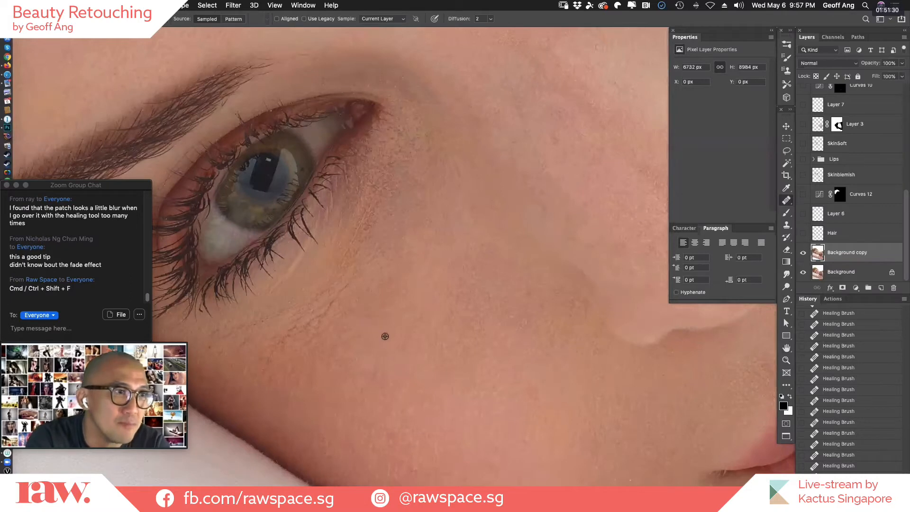
Heal the blemishes on the cheek just beneath the outer end of the under-eye crease, resampling clean skin nearby.
{"action": "left_click", "coordinate": [299, 361], "text": "alt"}
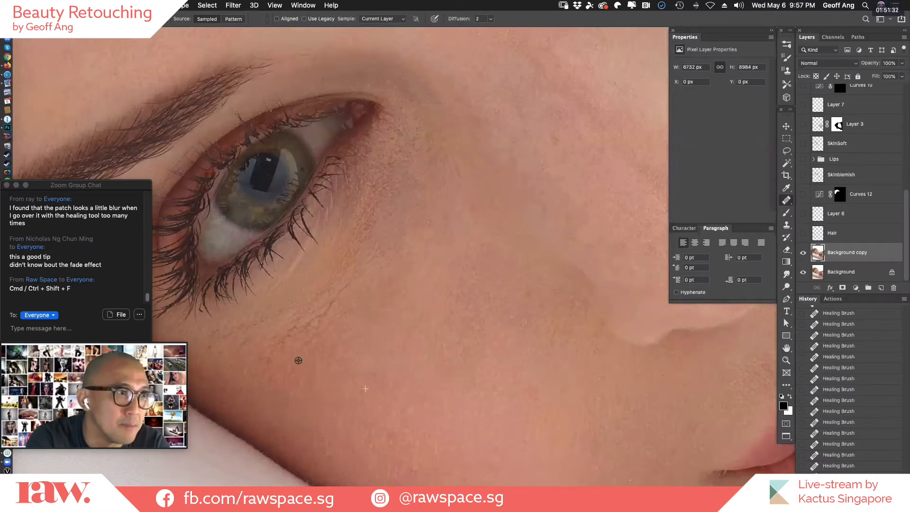
{"action": "left_click", "coordinate": [346, 350]}
{"action": "left_click", "coordinate": [323, 358], "text": "alt"}
{"action": "left_click", "coordinate": [323, 351]}
{"action": "left_click", "coordinate": [318, 362], "text": "alt"}
{"action": "left_click", "coordinate": [351, 334]}
{"action": "left_click", "coordinate": [346, 343], "text": "alt"}
{"action": "left_click", "coordinate": [369, 339]}
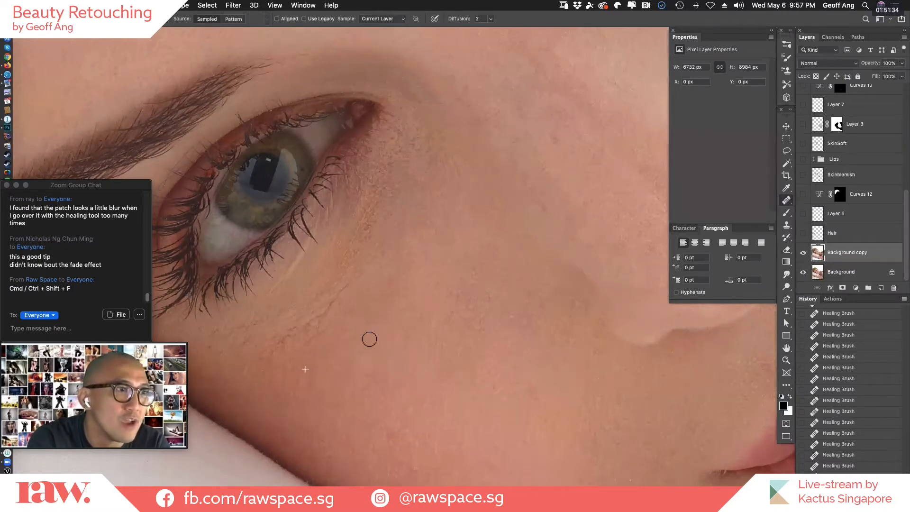
Heal the small marks on the skin between the inner under-eye area and the nose.
{"action": "left_click", "coordinate": [397, 290], "text": "alt"}
{"action": "left_click", "coordinate": [396, 270]}
{"action": "left_click", "coordinate": [393, 284], "text": "alt"}
{"action": "left_click", "coordinate": [402, 257]}
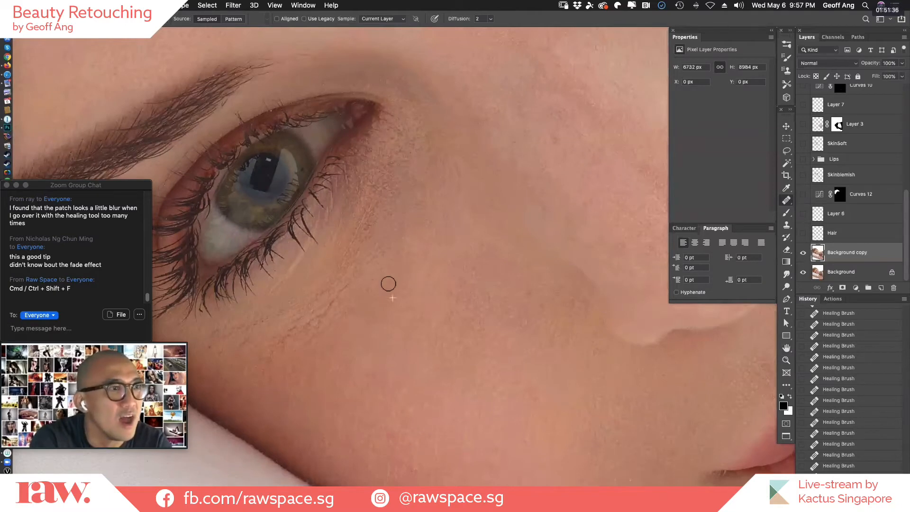
Heal the spots on the outer cheek near the edge of the face, sampling clean cheek skin.
{"action": "left_click", "coordinate": [286, 387], "text": "alt"}
{"action": "left_click", "coordinate": [267, 382]}
{"action": "left_click", "coordinate": [269, 387], "text": "alt"}
{"action": "left_click", "coordinate": [250, 376]}
{"action": "left_click", "coordinate": [301, 394], "text": "alt"}
{"action": "left_click", "coordinate": [258, 387]}
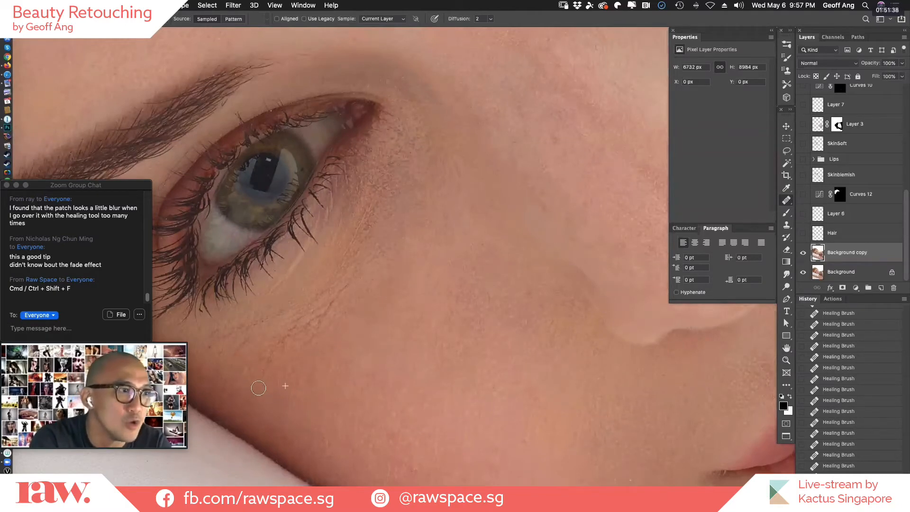
Heal the marks on the skin between the inner corner of the eye and the bridge of the nose.
{"action": "left_click", "coordinate": [424, 199], "text": "alt"}
{"action": "left_click", "coordinate": [422, 162]}
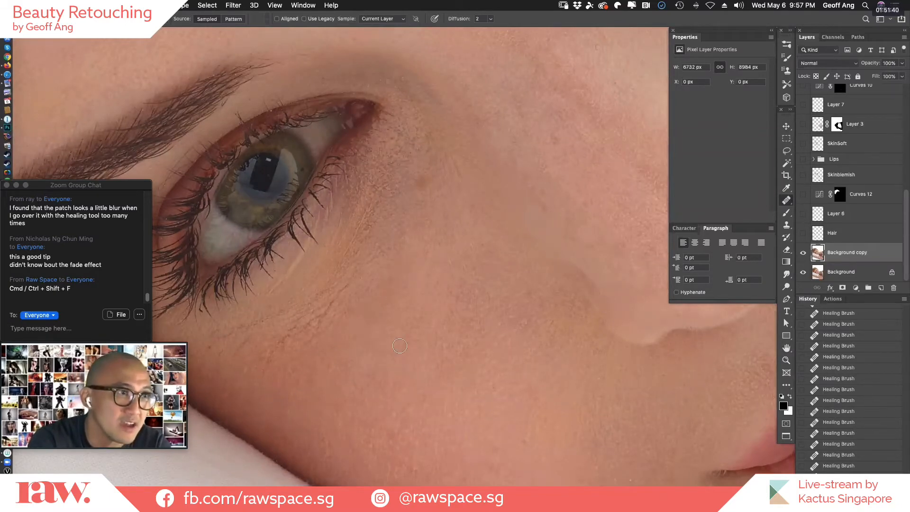
{"action": "left_click", "coordinate": [368, 366], "text": "alt"}
{"action": "left_click", "coordinate": [457, 221]}
{"action": "left_click", "coordinate": [455, 166]}
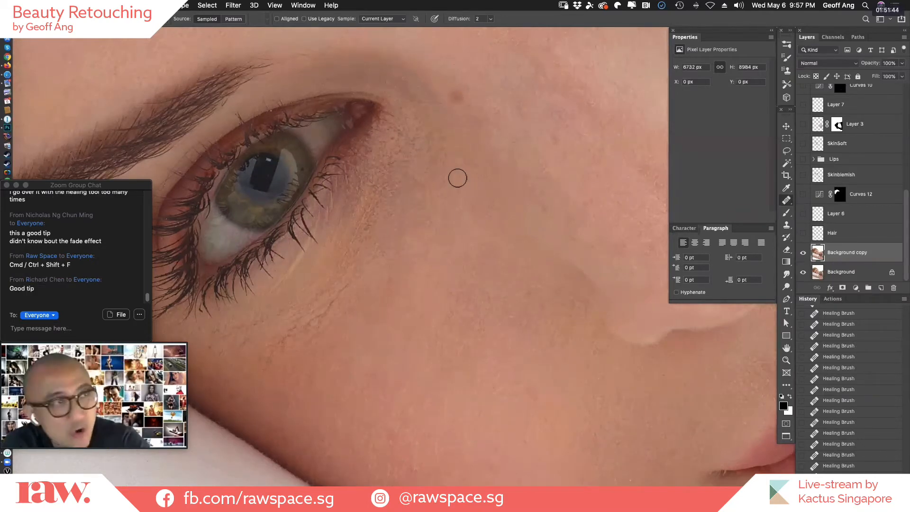
Enlarge the Healing Brush and smooth the lines and rough texture under the eye with one broad stroke.
{"action": "key", "text": "bracketright"}
{"action": "key", "text": "bracketright"}
{"action": "key", "text": "bracketright"}
{"action": "key", "text": "bracketright"}
{"action": "key", "text": "bracketright"}
{"action": "key", "text": "bracketright"}
{"action": "key", "text": "bracketright"}
{"action": "key", "text": "bracketright"}
{"action": "left_click", "coordinate": [427, 167]}
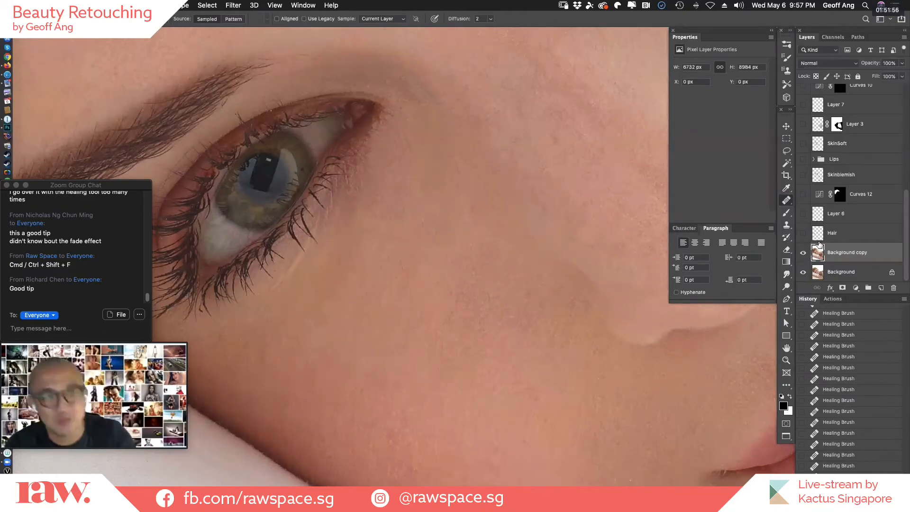
Fade the broad under-eye healing stroke to 60% opacity and compare it with the earlier history states.
{"action": "key", "text": "super+shift+f"}
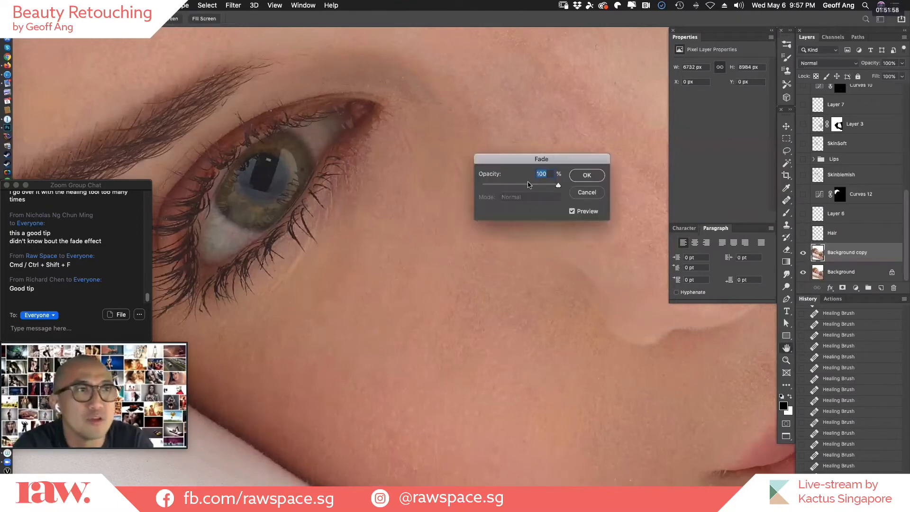
{"action": "left_click_drag", "start_coordinate": [530, 187], "coordinate": [527, 186]}
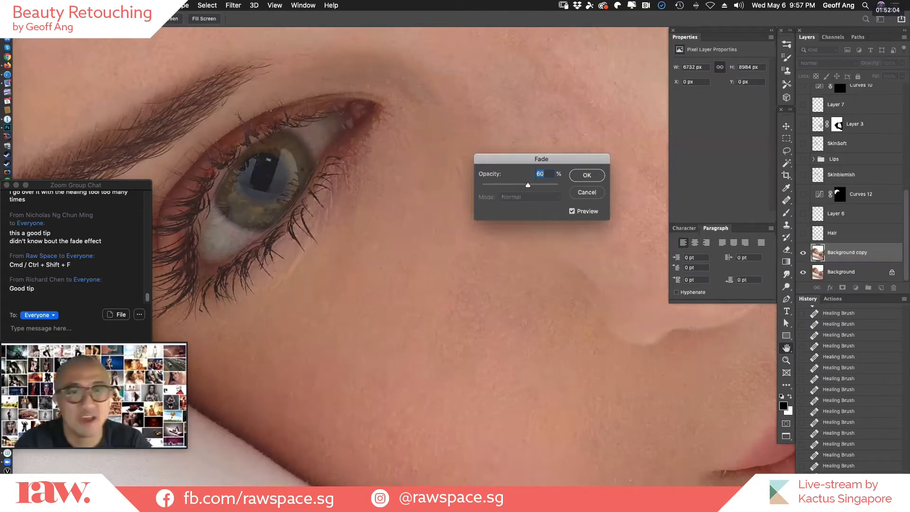
{"action": "key", "text": "Return"}
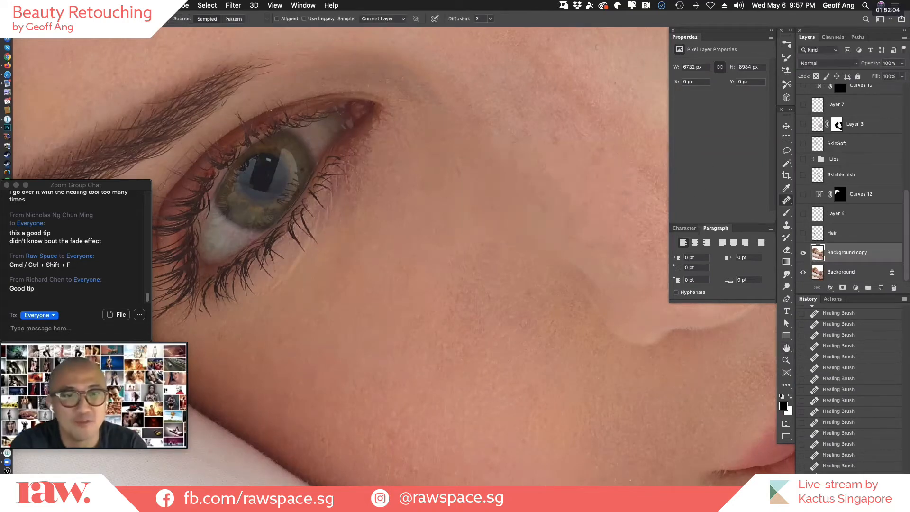
{"action": "left_click", "coordinate": [896, 464]}
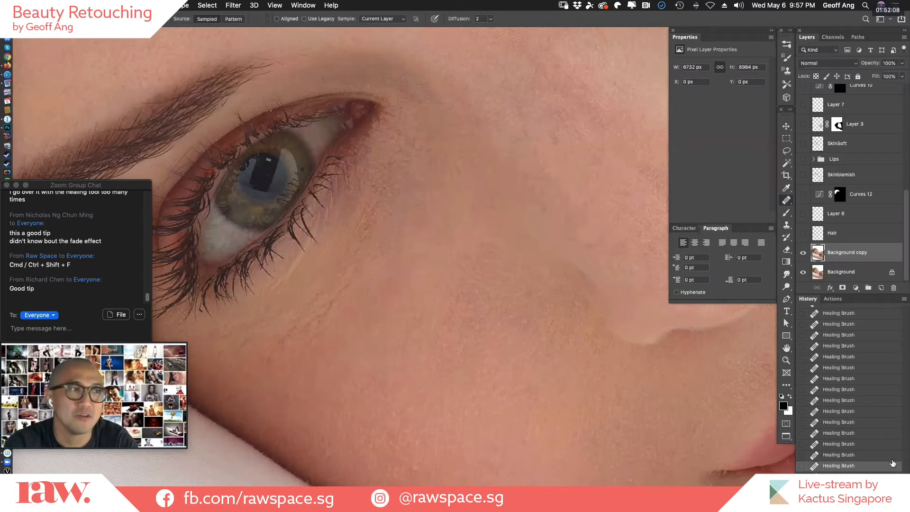
{"action": "left_click", "coordinate": [893, 459]}
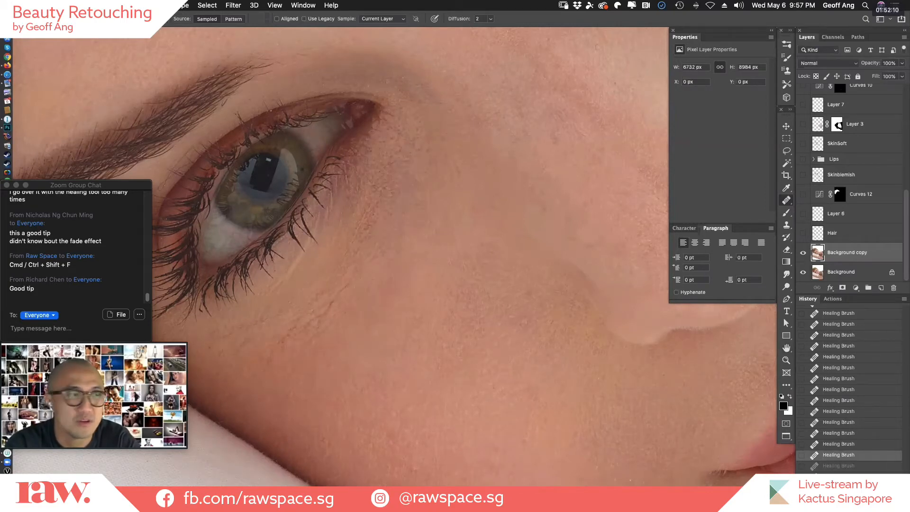
{"action": "left_click", "coordinate": [893, 476]}
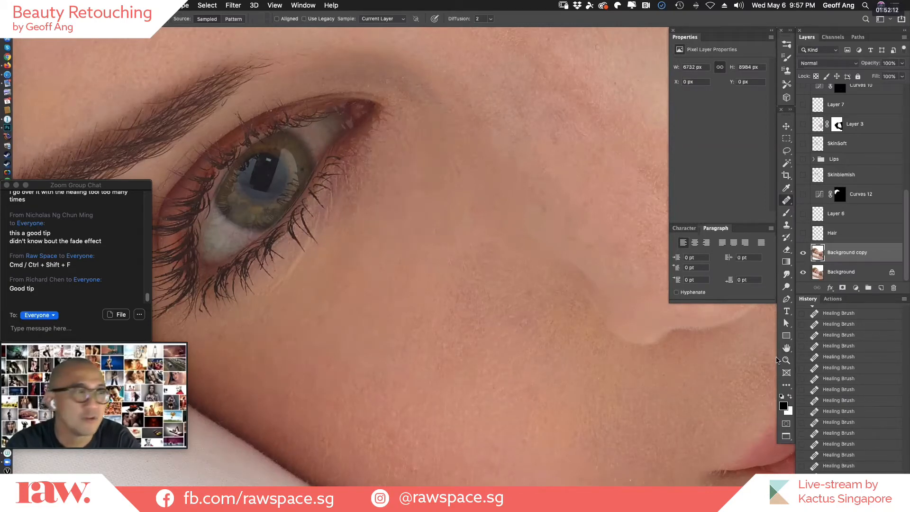
Apply a Healing Brush stroke across the edge of the upper eyelid and lashes below the eyebrow.
{"action": "left_click_drag", "start_coordinate": [405, 256], "coordinate": [479, 311]}
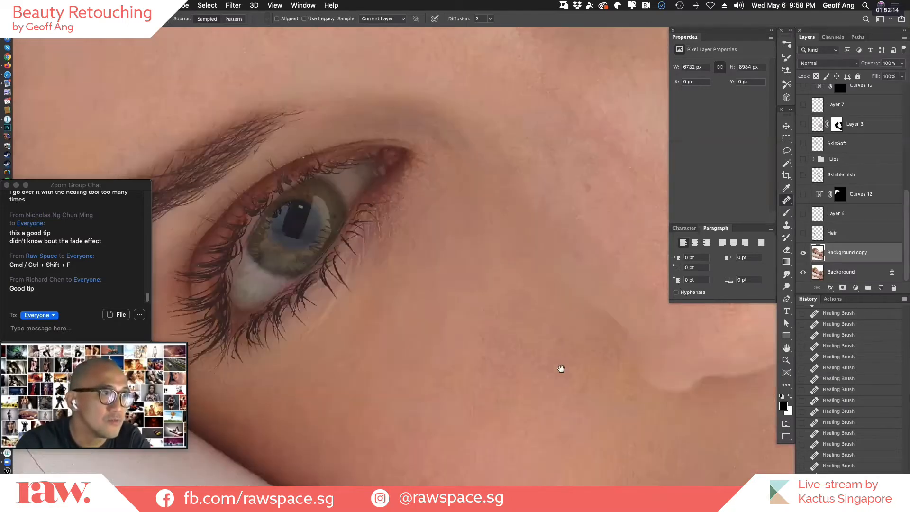
{"action": "left_click_drag", "start_coordinate": [424, 407], "coordinate": [581, 312]}
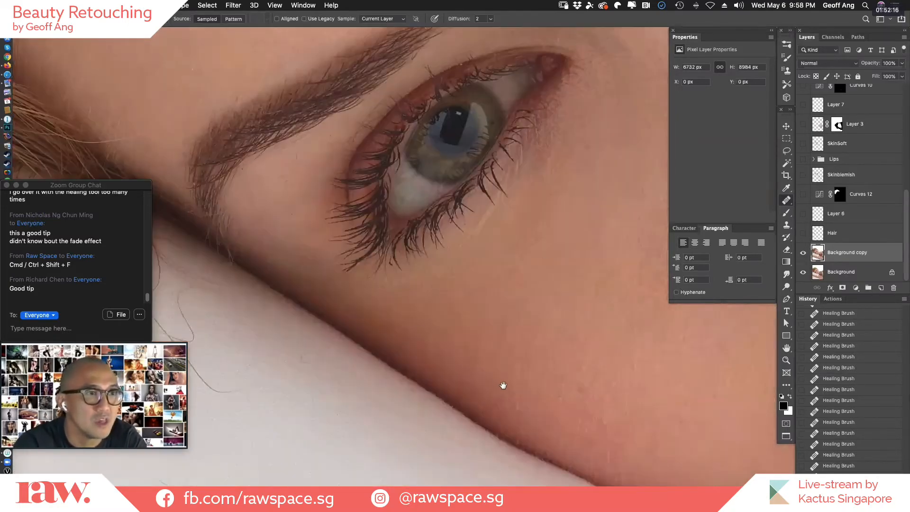
{"action": "left_click_drag", "start_coordinate": [189, 354], "coordinate": [452, 354]}
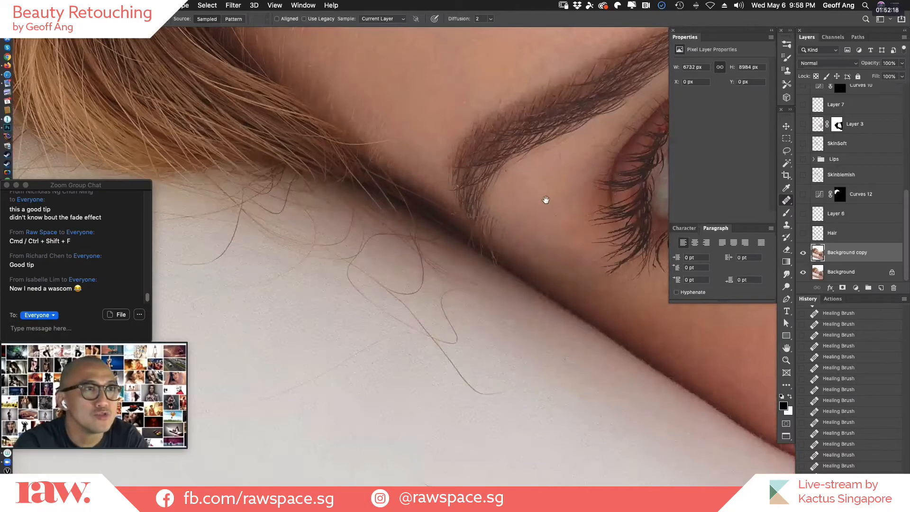
{"action": "left_click_drag", "start_coordinate": [634, 151], "coordinate": [532, 260]}
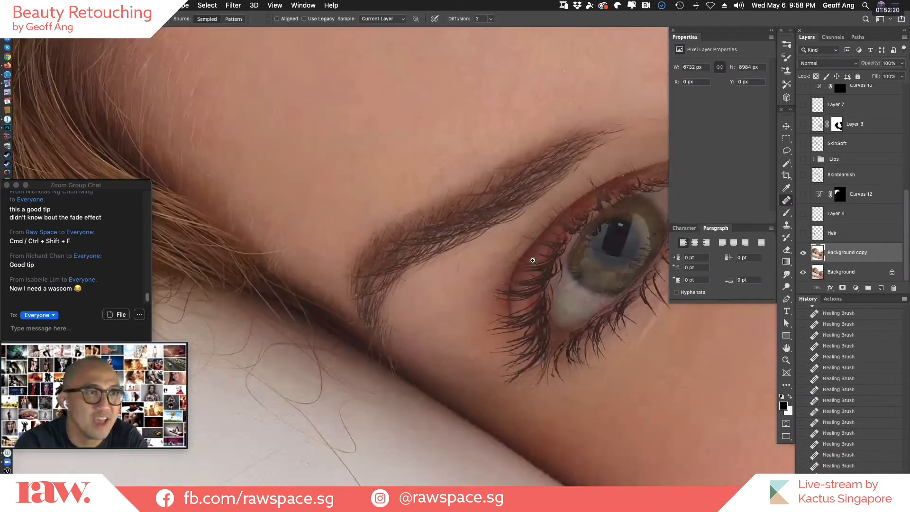
{"action": "left_click", "coordinate": [533, 260]}
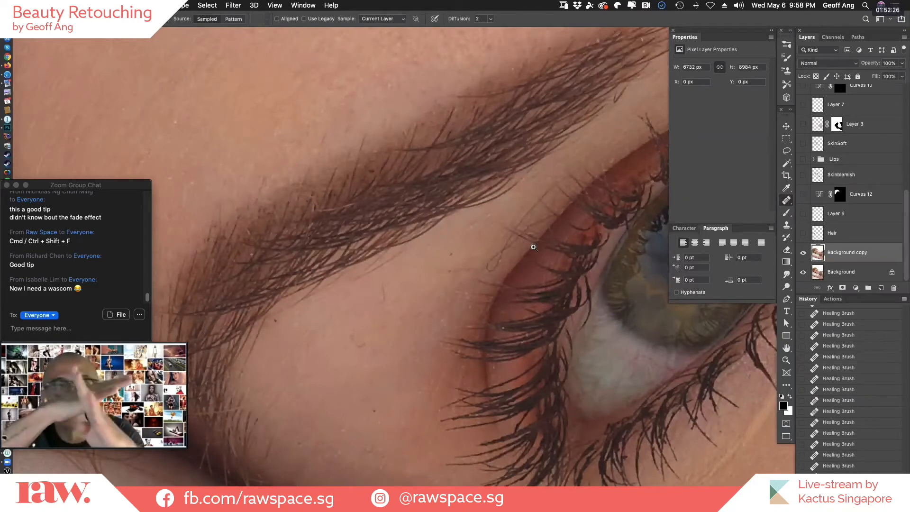
{"action": "left_click", "coordinate": [533, 247]}
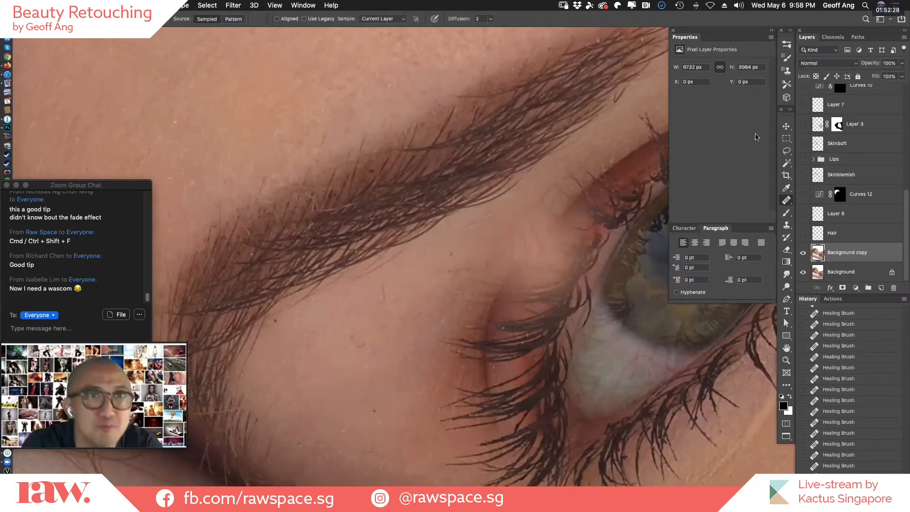
Undo the healing stroke across the upper eyelid and remove the small curled mark above the lid with a small Spot Healing Brush.
{"action": "key", "text": "super+z"}
{"action": "key", "text": "z"}
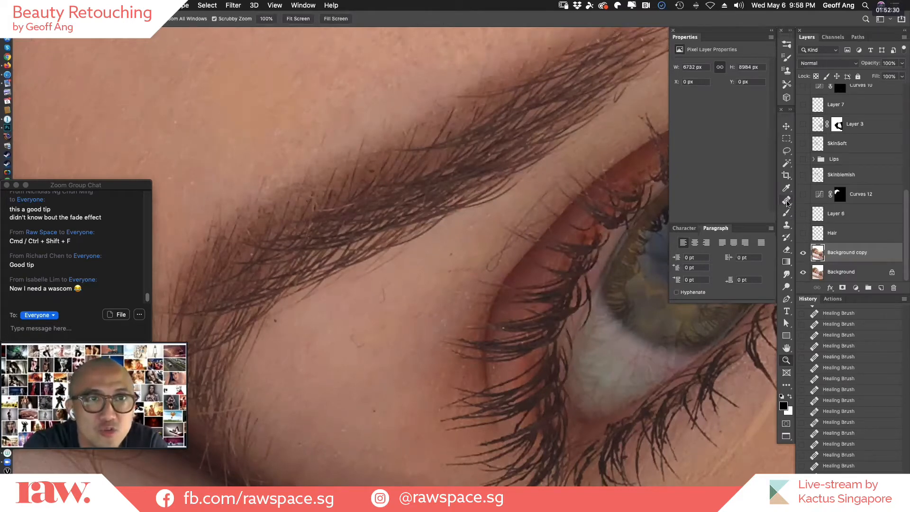
{"action": "key", "text": "j"}
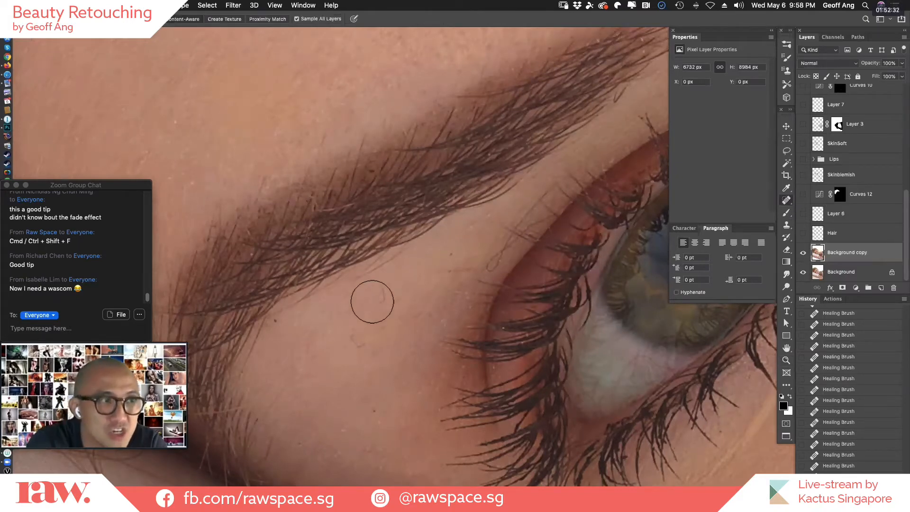
{"action": "key", "text": "bracketleft"}
{"action": "key", "text": "bracketleft"}
{"action": "key", "text": "bracketleft"}
{"action": "key", "text": "bracketleft"}
{"action": "key", "text": "bracketleft"}
{"action": "key", "text": "bracketleft"}
{"action": "key", "text": "bracketleft"}
{"action": "key", "text": "bracketleft"}
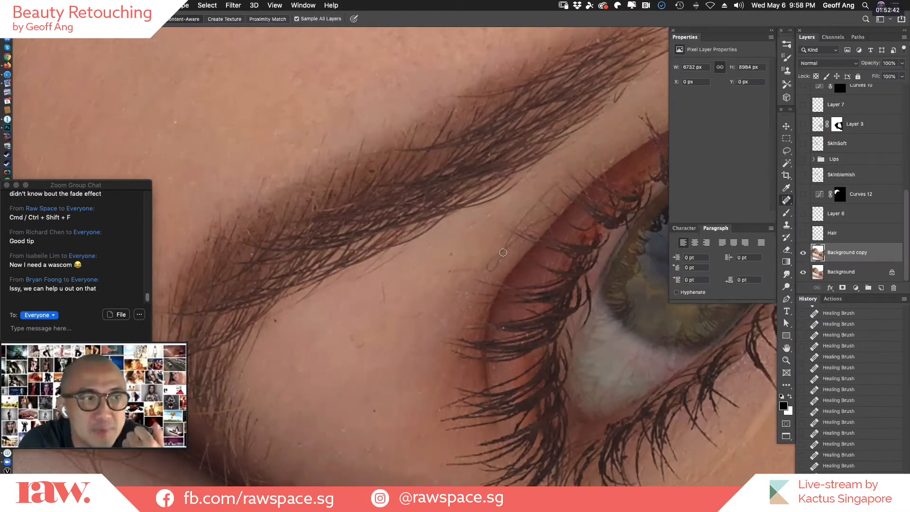
{"action": "left_click_drag", "start_coordinate": [489, 270], "coordinate": [502, 251]}
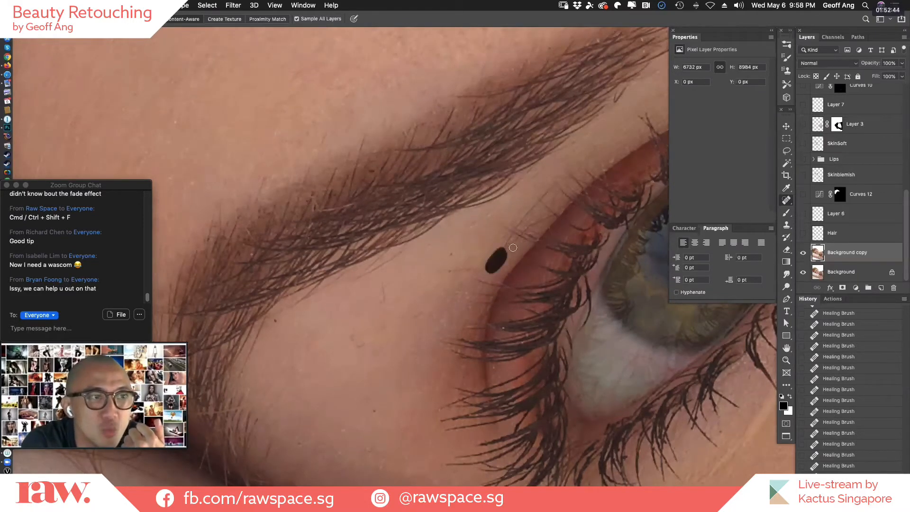
{"action": "key", "text": "super+shift+f"}
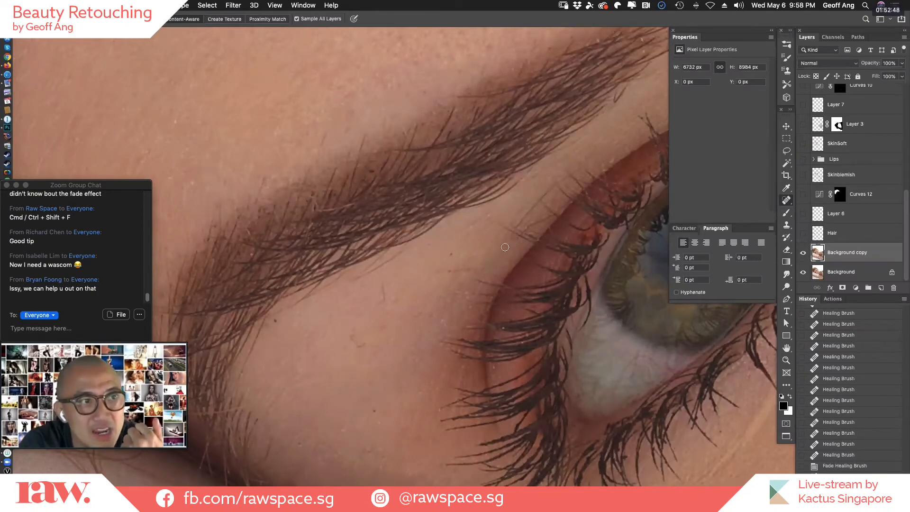
Spot-heal the stray hairs and fine marks on the skin along the edge of the upper eyelid, beside the lash tips.
{"action": "left_click", "coordinate": [506, 243]}
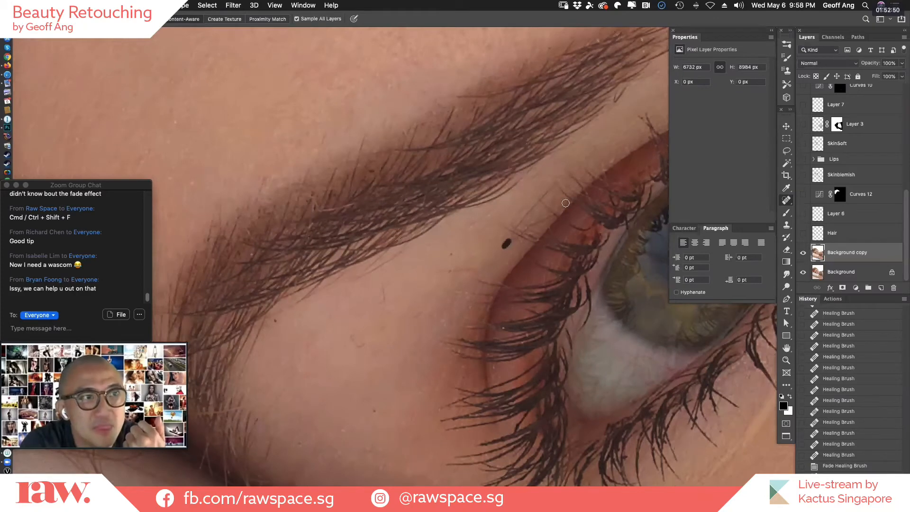
{"action": "left_click", "coordinate": [527, 228]}
{"action": "left_click", "coordinate": [519, 229]}
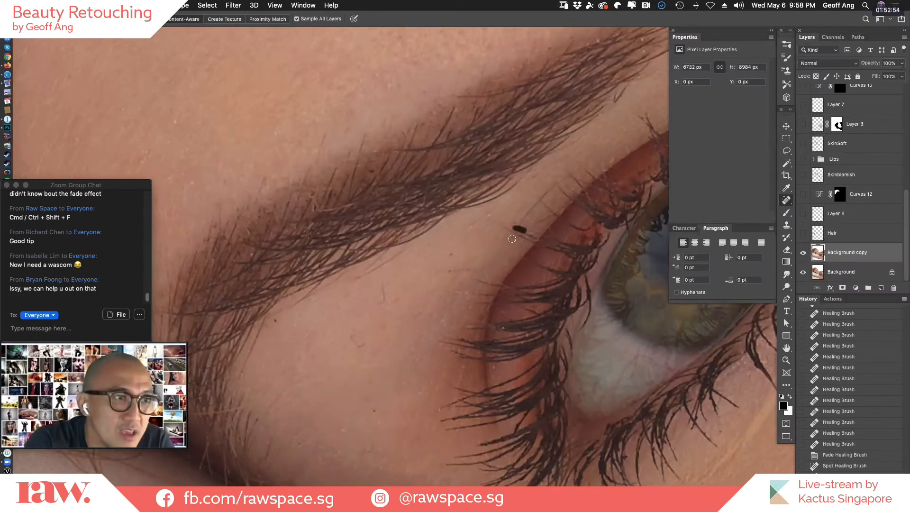
{"action": "left_click", "coordinate": [516, 232]}
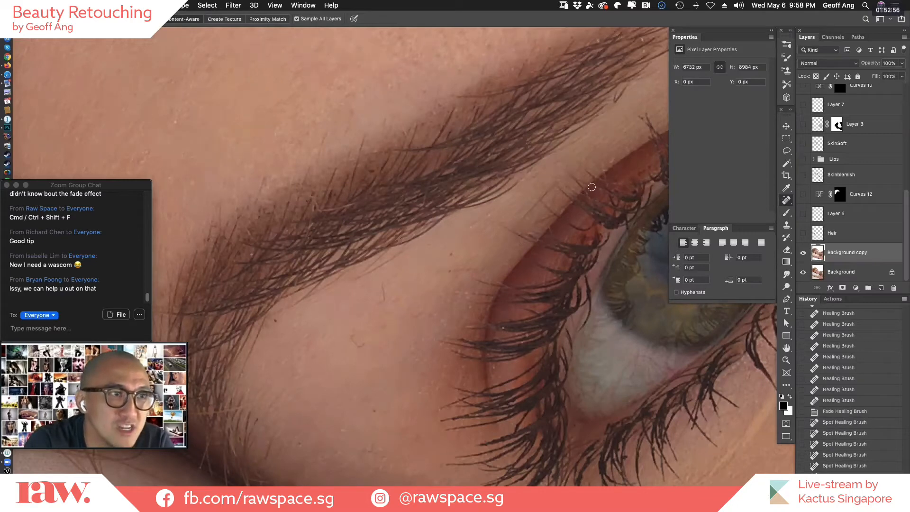
{"action": "left_click", "coordinate": [547, 238]}
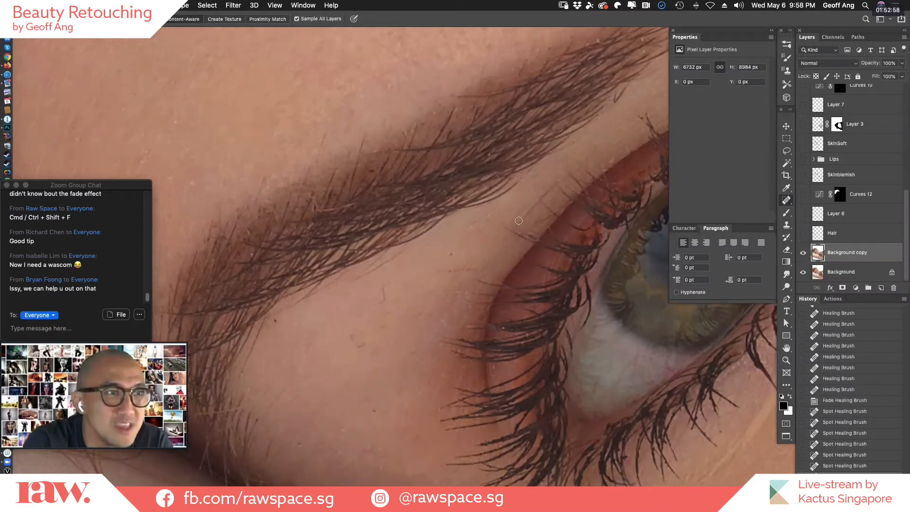
{"action": "left_click_drag", "start_coordinate": [519, 221], "coordinate": [550, 193]}
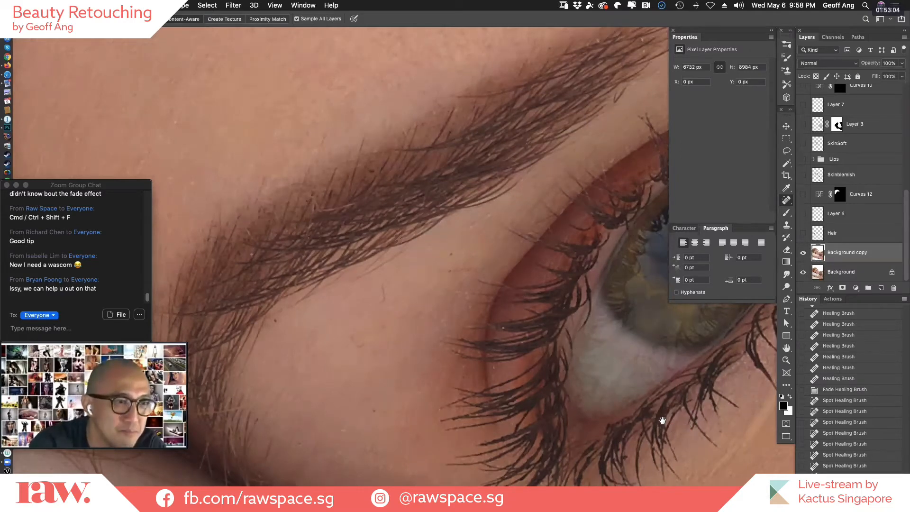
Remove the light stray hair crossing the outer end of the eyebrow near the hairline with Spot Healing Brush strokes.
{"action": "left_click_drag", "start_coordinate": [283, 347], "coordinate": [645, 382]}
{"action": "left_click_drag", "start_coordinate": [511, 400], "coordinate": [434, 337]}
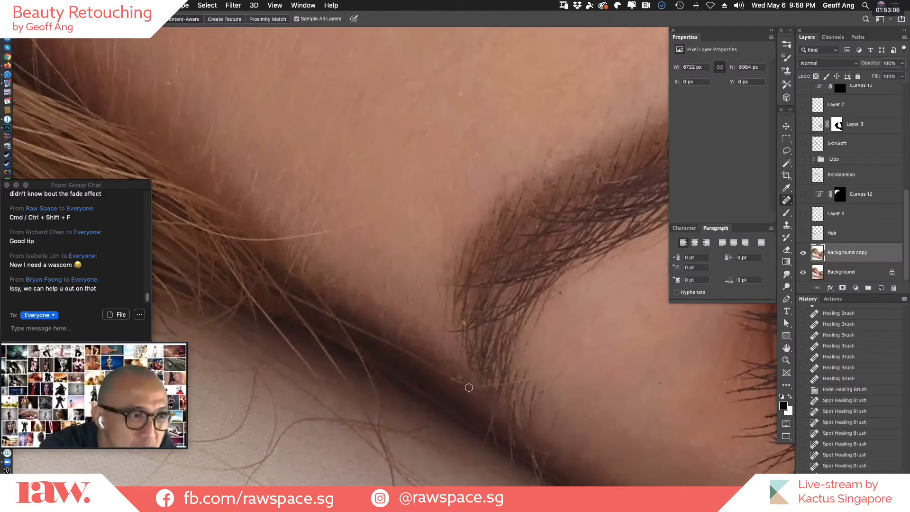
{"action": "left_click_drag", "start_coordinate": [537, 375], "coordinate": [469, 386]}
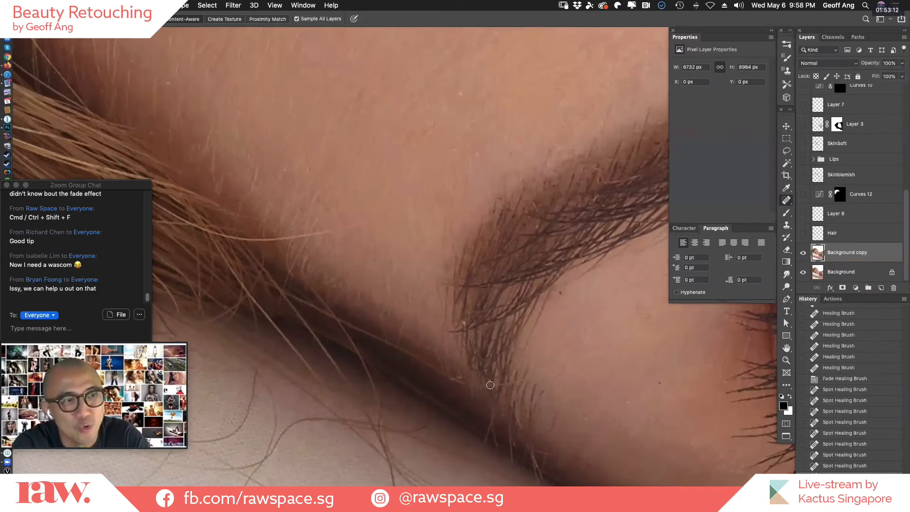
{"action": "left_click_drag", "start_coordinate": [534, 377], "coordinate": [461, 386]}
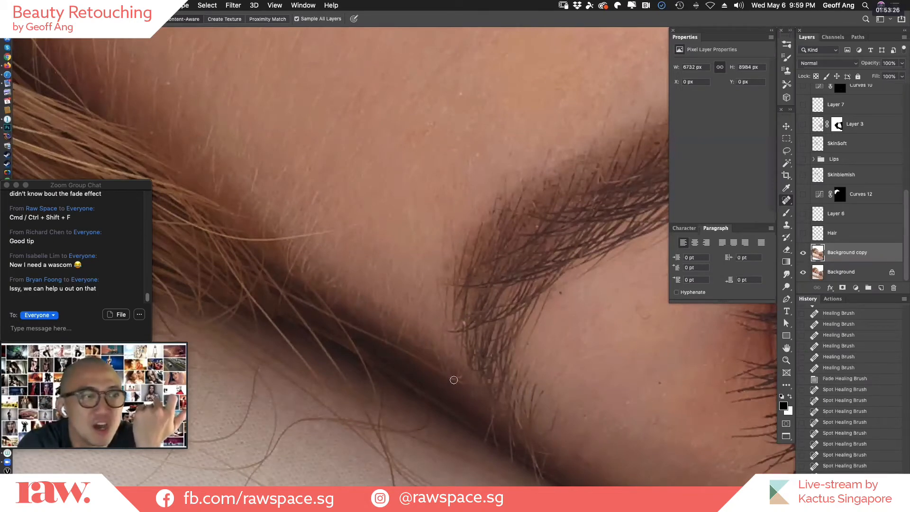
{"action": "left_click_drag", "start_coordinate": [454, 379], "coordinate": [444, 369]}
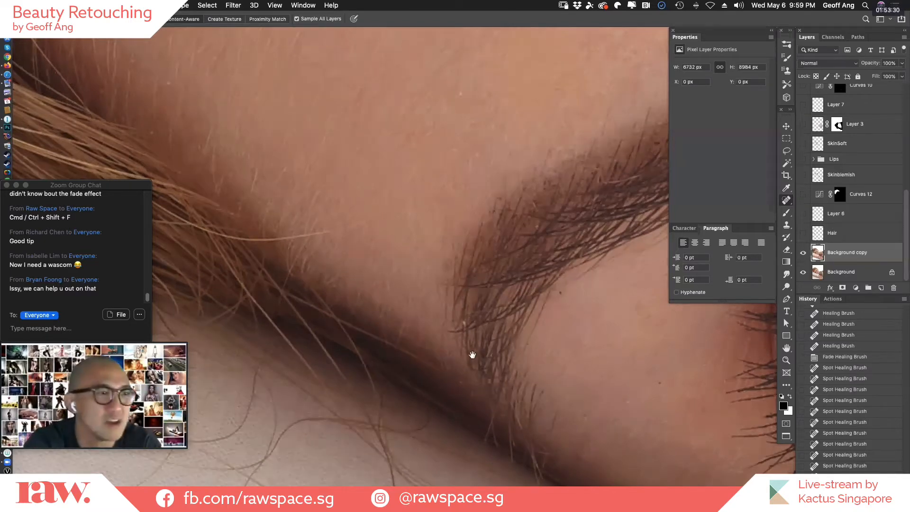
Move to the other eye and spot-heal a blemish on the skin below its eyebrow.
{"action": "left_click_drag", "start_coordinate": [524, 347], "coordinate": [432, 358]}
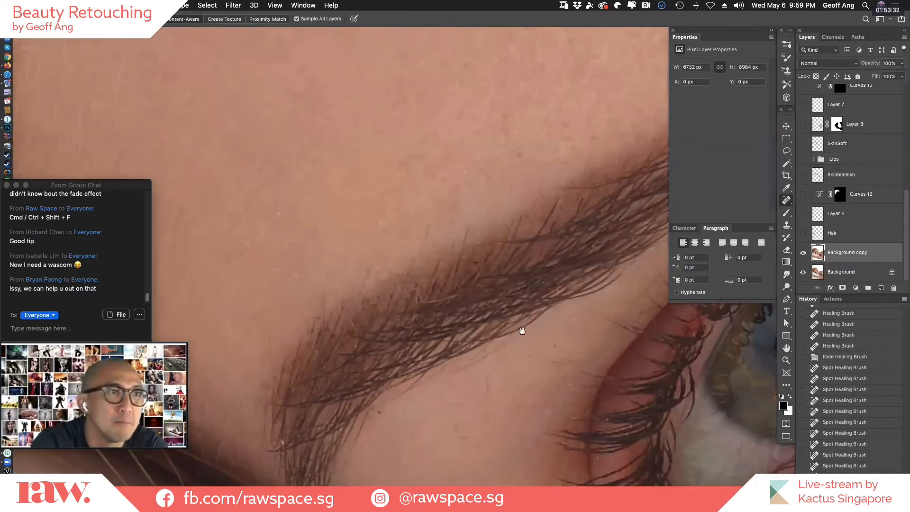
{"action": "left_click_drag", "start_coordinate": [674, 365], "coordinate": [629, 331]}
{"action": "left_click_drag", "start_coordinate": [564, 314], "coordinate": [544, 371]}
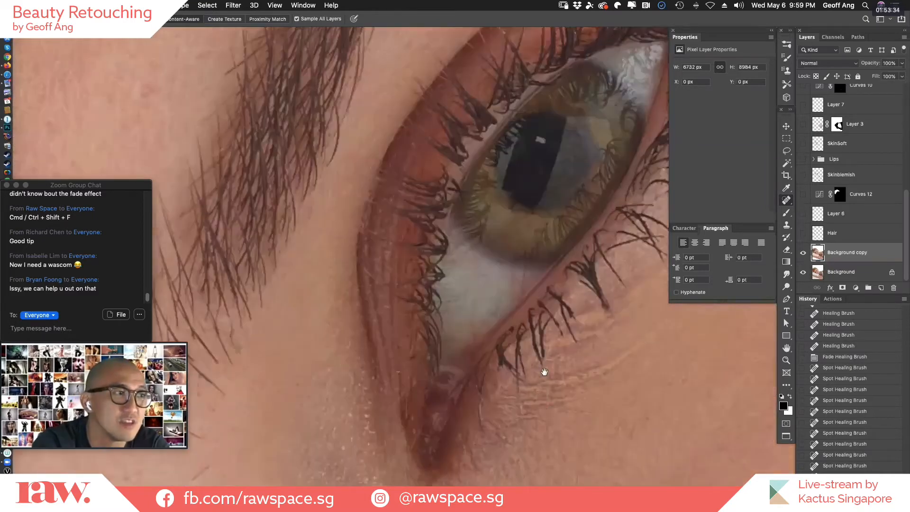
{"action": "left_click_drag", "start_coordinate": [593, 312], "coordinate": [524, 385]}
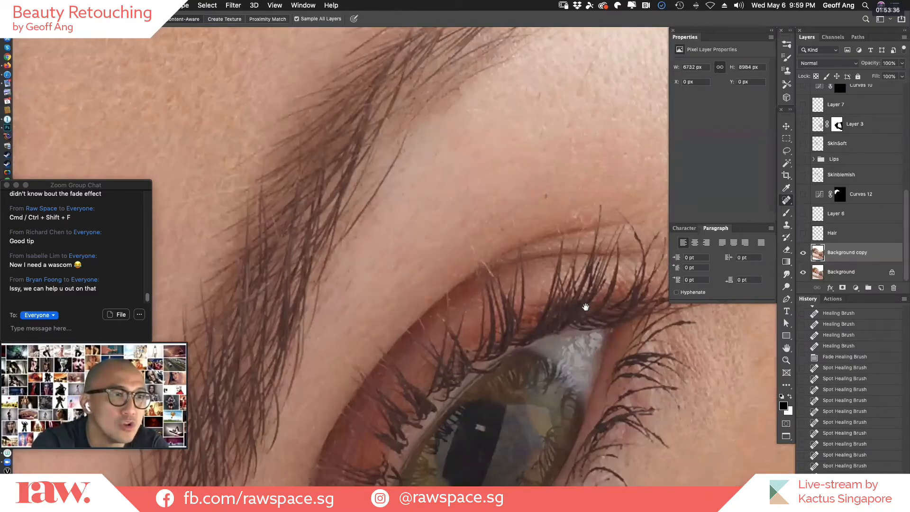
{"action": "left_click_drag", "start_coordinate": [585, 305], "coordinate": [514, 316]}
{"action": "left_click", "coordinate": [373, 222]}
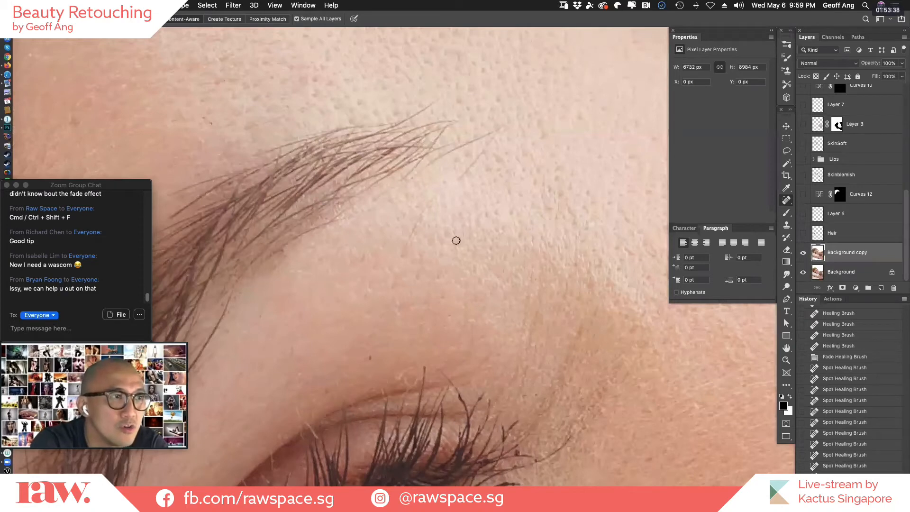
{"action": "left_click_drag", "start_coordinate": [617, 329], "coordinate": [618, 233]}
{"action": "left_click_drag", "start_coordinate": [528, 351], "coordinate": [570, 200]}
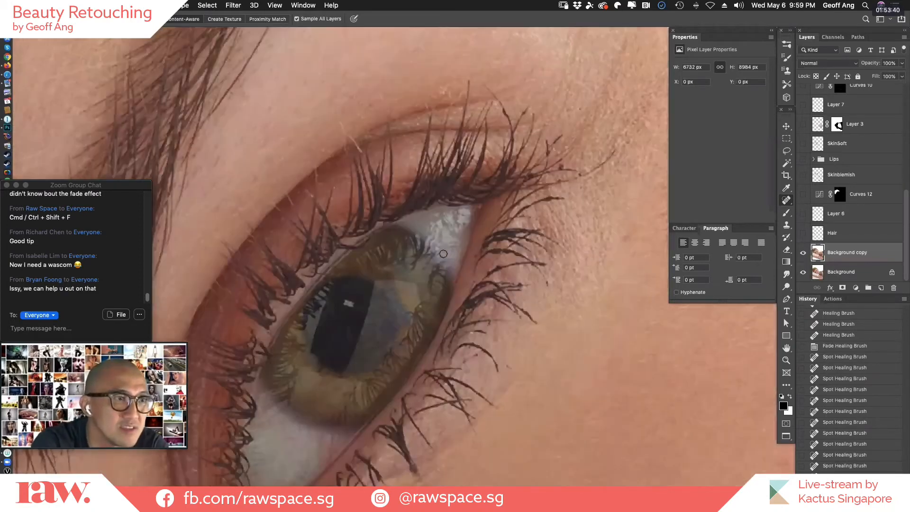
Spot-heal the mark in the white of this eye and remove the small white highlight from its pupil.
{"action": "left_click_drag", "start_coordinate": [438, 290], "coordinate": [604, 74]}
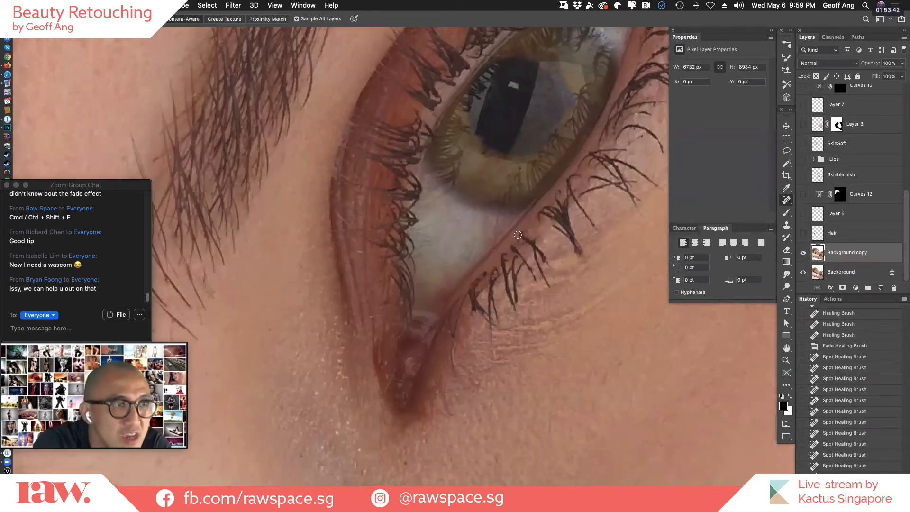
{"action": "left_click", "coordinate": [497, 233]}
{"action": "left_click", "coordinate": [513, 85]}
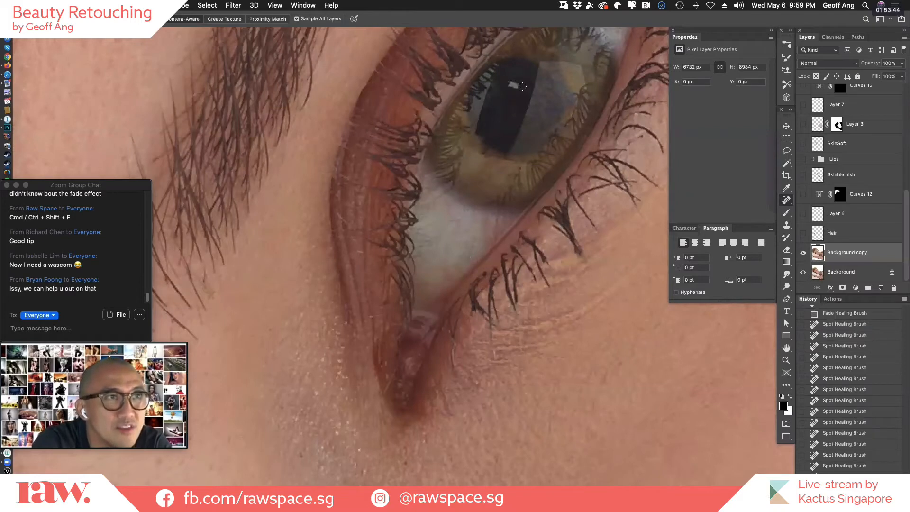
{"action": "left_click", "coordinate": [516, 85]}
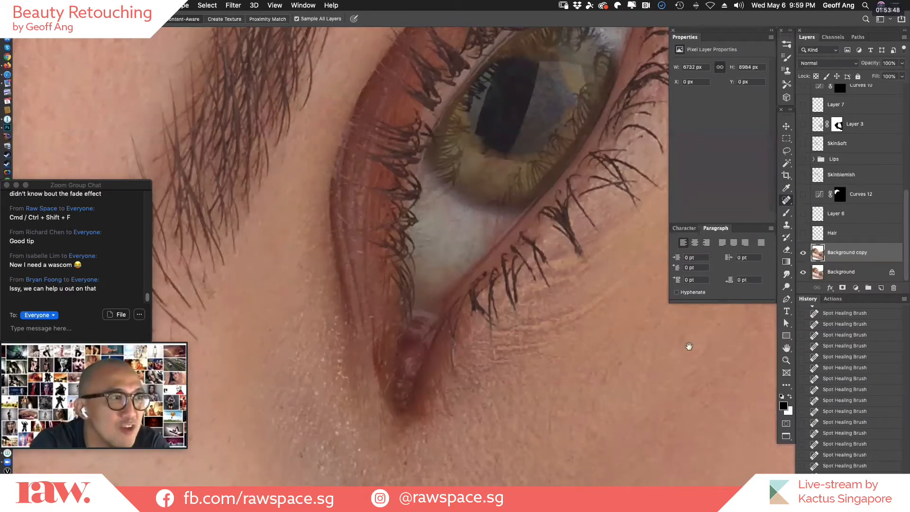
Return to the lower eye and spot-heal the fine veins in the white of the eye.
{"action": "left_click_drag", "start_coordinate": [616, 303], "coordinate": [631, 266]}
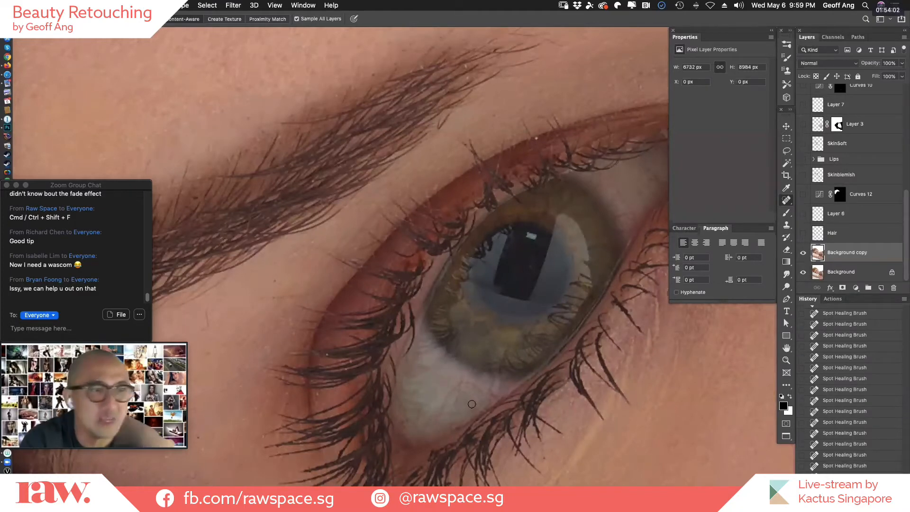
{"action": "left_click_drag", "start_coordinate": [455, 388], "coordinate": [493, 393]}
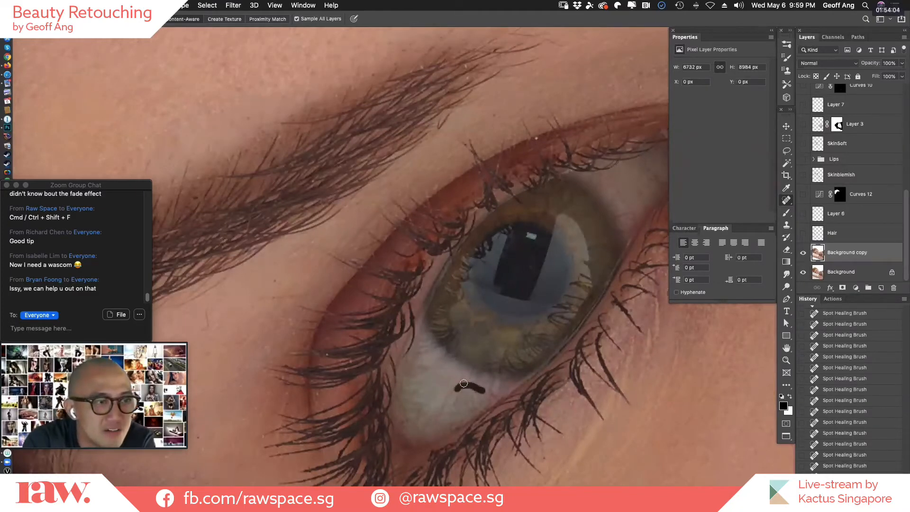
{"action": "left_click", "coordinate": [444, 402]}
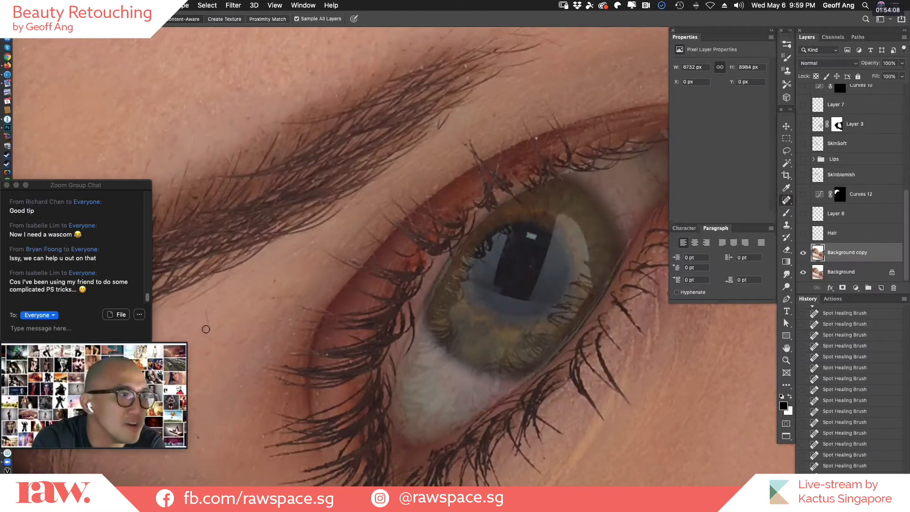
Spot-heal the fine hair on the skin below the eyebrow and the small mark in the upper eyelid fold among the lashes.
{"action": "left_click_drag", "start_coordinate": [205, 329], "coordinate": [207, 309]}
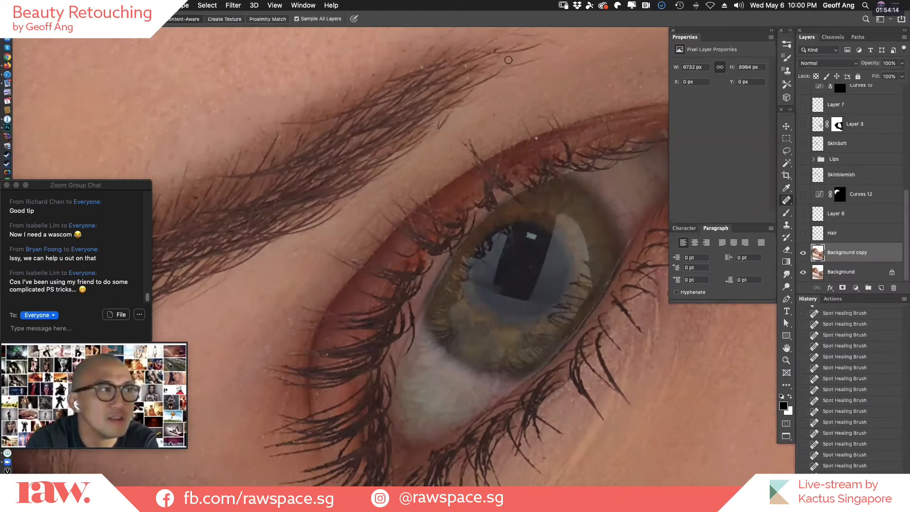
{"action": "scroll", "coordinate": [575, 319], "scroll_direction": "down", "scroll_amount": 10}
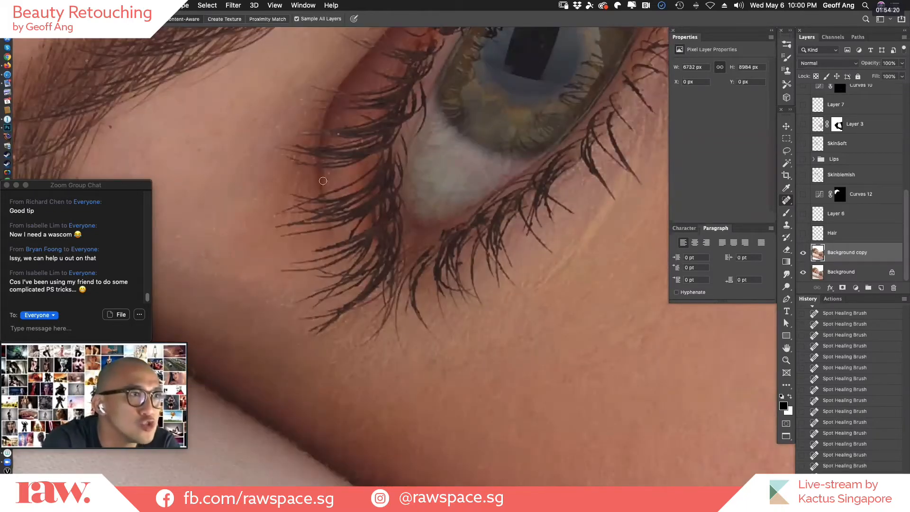
{"action": "left_click_drag", "start_coordinate": [330, 172], "coordinate": [328, 176]}
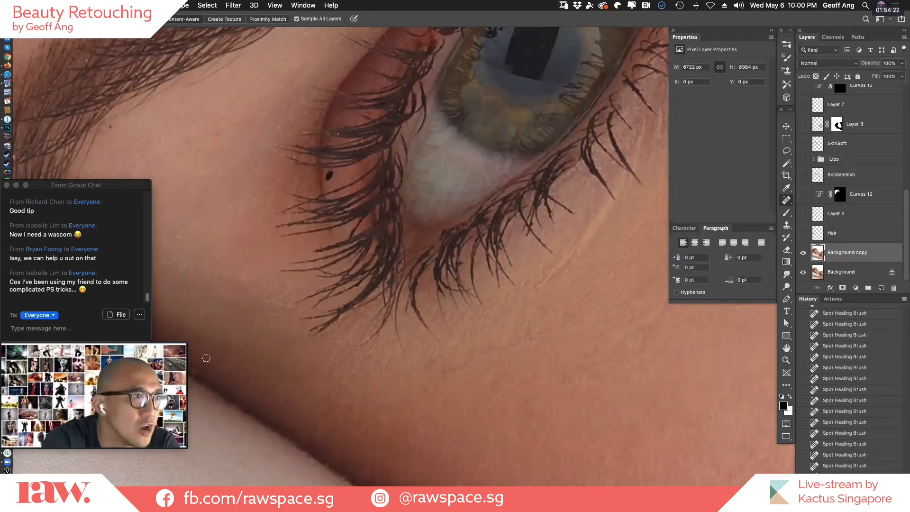
Try a short Spot Healing stroke on the skin beyond the inner eye corner and undo it.
{"action": "left_click_drag", "start_coordinate": [613, 376], "coordinate": [463, 417]}
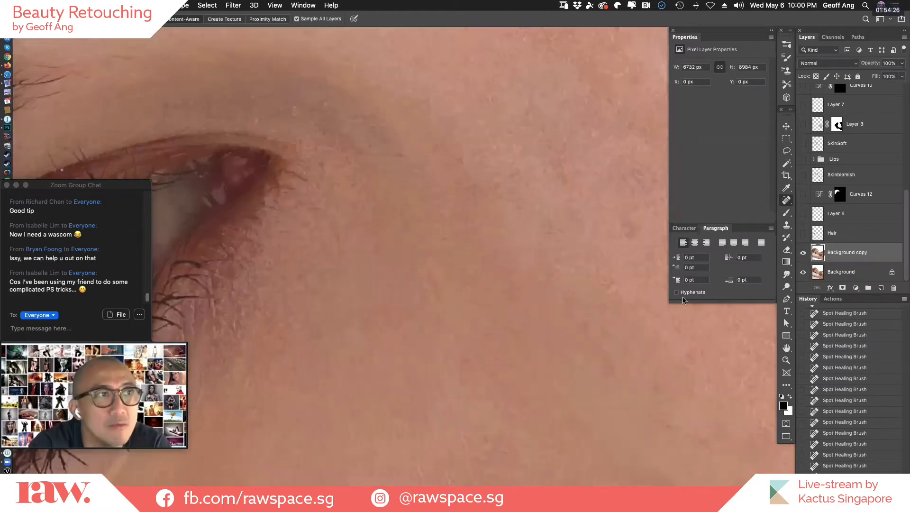
{"action": "left_click_drag", "start_coordinate": [685, 301], "coordinate": [427, 327]}
{"action": "left_click_drag", "start_coordinate": [420, 197], "coordinate": [419, 208]}
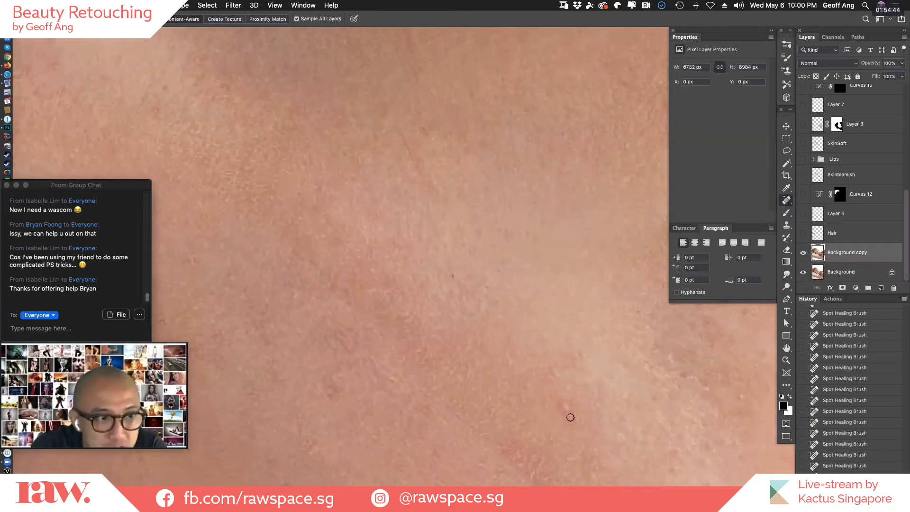
{"action": "key", "text": "super+z"}
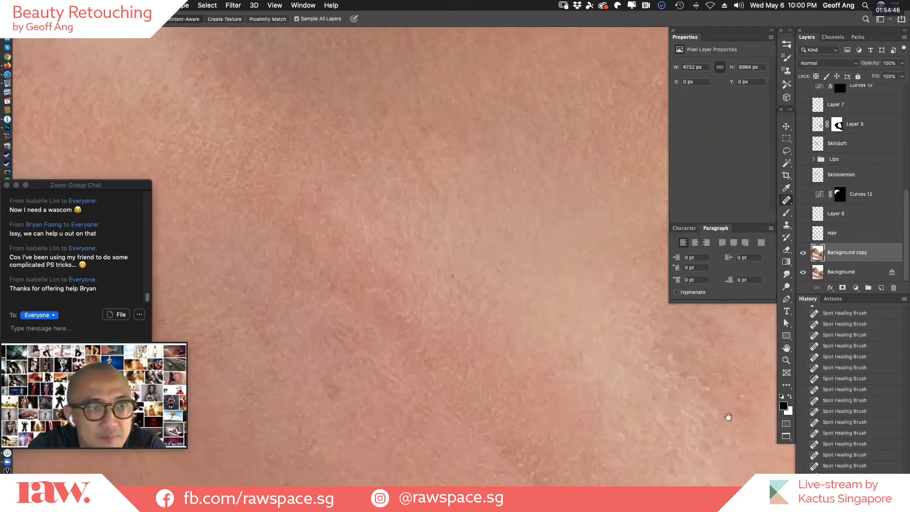
Review the forehead, both eyes and the bridge of the nose at lower magnification for remaining blemishes.
{"action": "key", "text": "super+minus"}
{"action": "key", "text": "super+minus"}
{"action": "key", "text": "super+minus"}
{"action": "left_click_drag", "start_coordinate": [544, 346], "coordinate": [332, 241]}
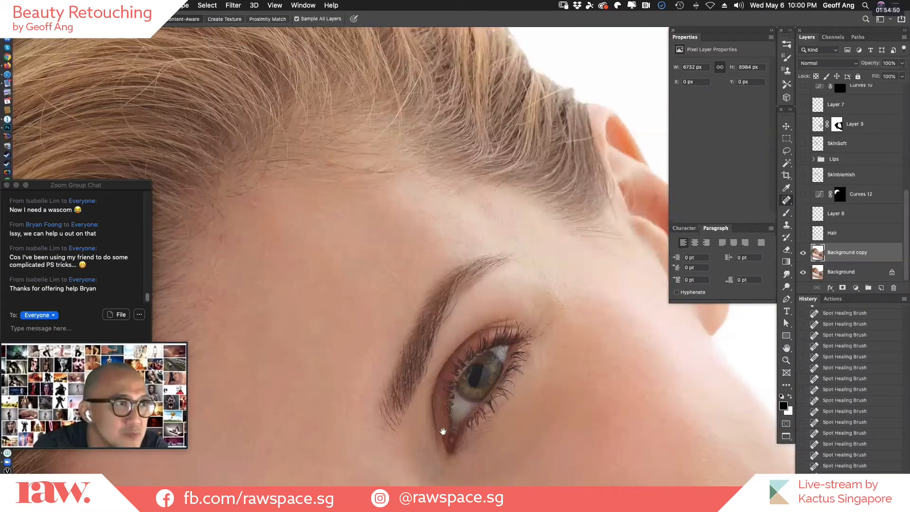
{"action": "left_click_drag", "start_coordinate": [512, 317], "coordinate": [527, 296]}
{"action": "left_click_drag", "start_coordinate": [512, 372], "coordinate": [584, 254]}
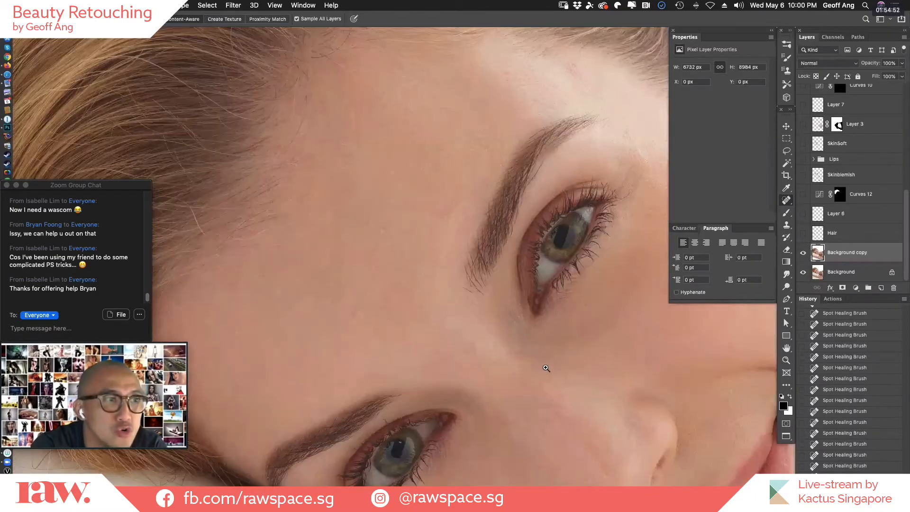
{"action": "left_click", "coordinate": [526, 368], "text": "super"}
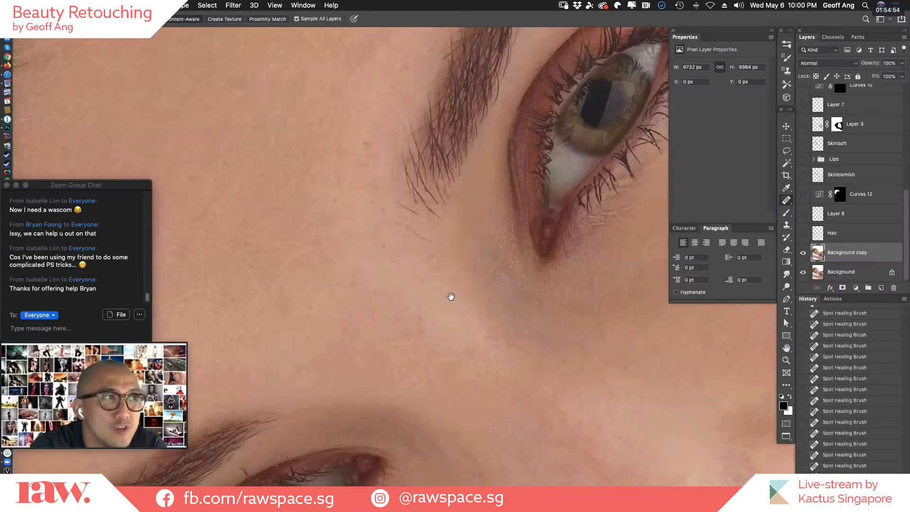
{"action": "left_click", "coordinate": [561, 376], "text": "alt"}
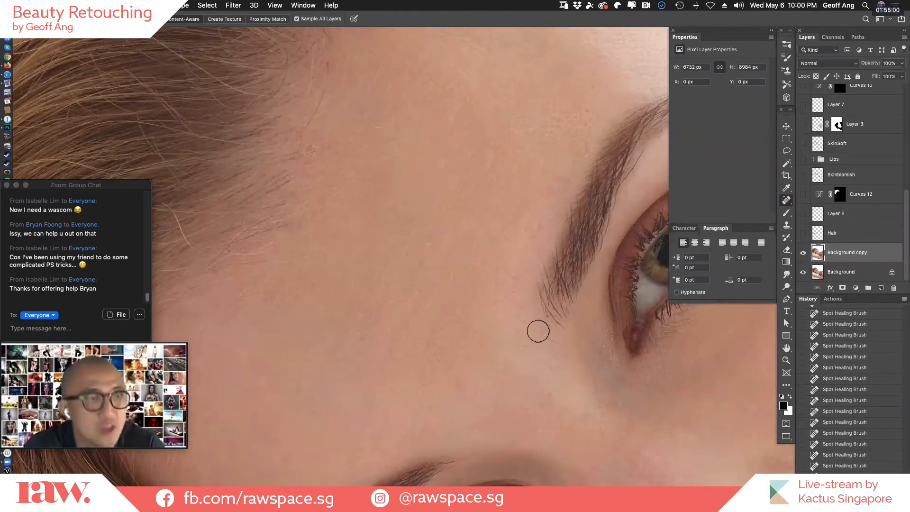
Use the Clone Stamp to sample clean skin and cover the uneven texture between the nostril and the corner of the mouth.
{"action": "key", "text": "s"}
{"action": "left_click_drag", "start_coordinate": [536, 351], "coordinate": [497, 328]}
{"action": "key", "text": "super+plus"}
{"action": "left_click", "coordinate": [337, 163], "text": "alt"}
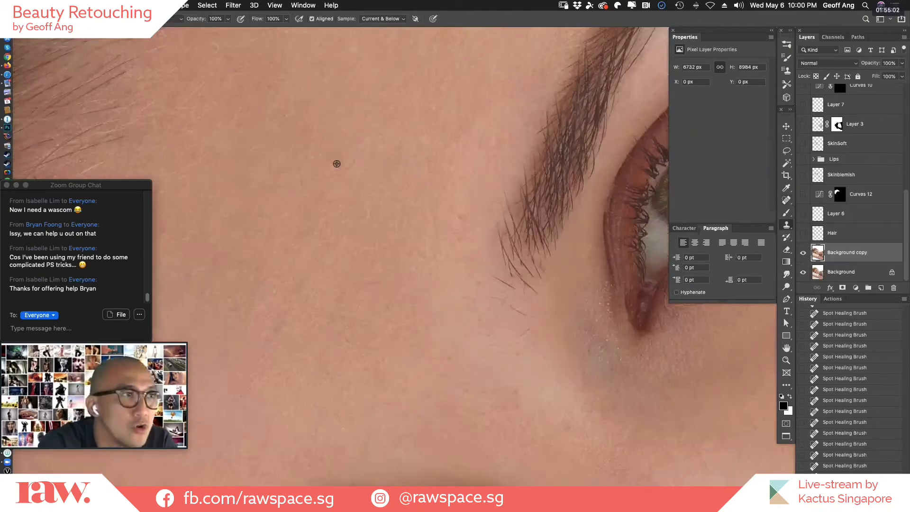
{"action": "left_click_drag", "start_coordinate": [532, 348], "coordinate": [534, 278]}
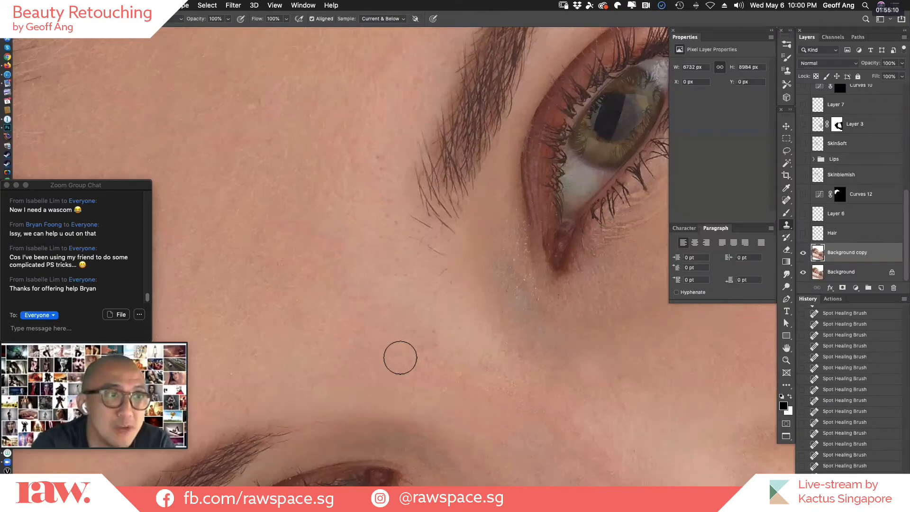
{"action": "left_click_drag", "start_coordinate": [666, 447], "coordinate": [400, 358]}
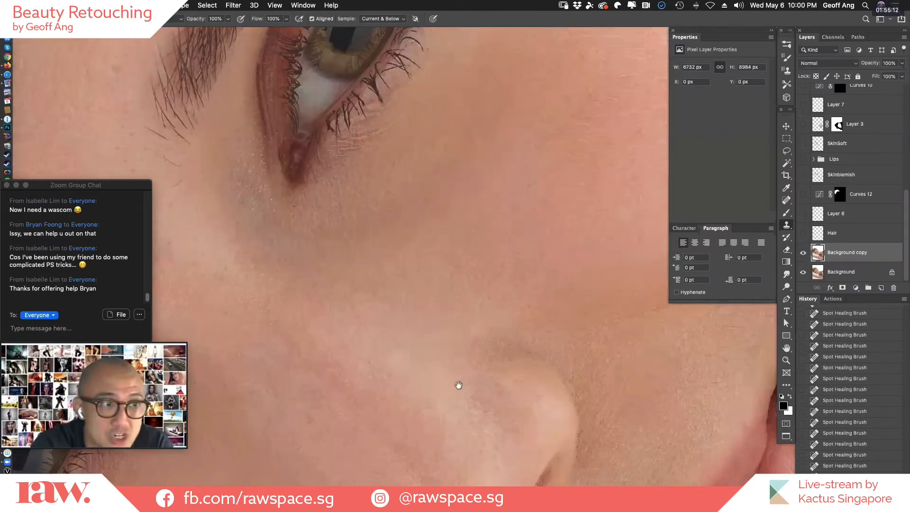
{"action": "left_click_drag", "start_coordinate": [458, 385], "coordinate": [546, 338]}
{"action": "left_click_drag", "start_coordinate": [550, 427], "coordinate": [703, 283]}
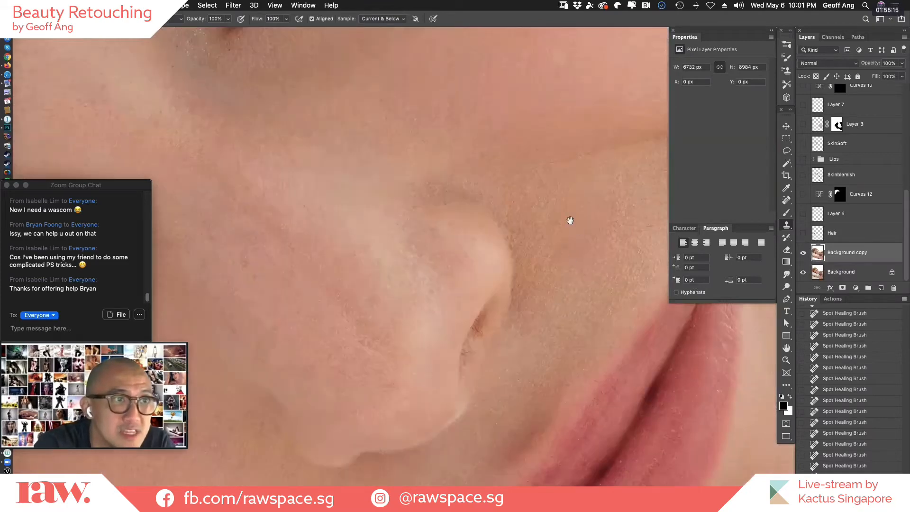
{"action": "left_click_drag", "start_coordinate": [570, 221], "coordinate": [533, 230]}
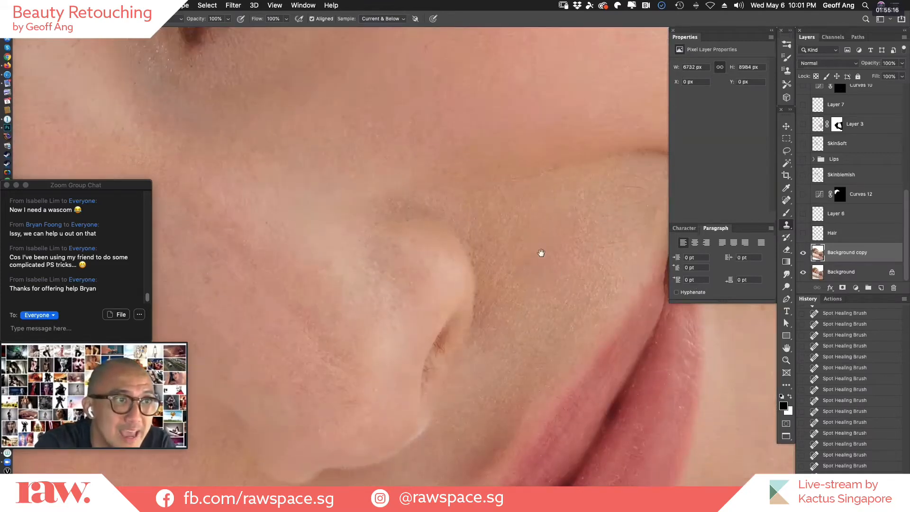
{"action": "scroll", "coordinate": [541, 253], "scroll_direction": "up", "scroll_amount": 2}
{"action": "scroll", "coordinate": [626, 245], "scroll_direction": "down", "scroll_amount": 2}
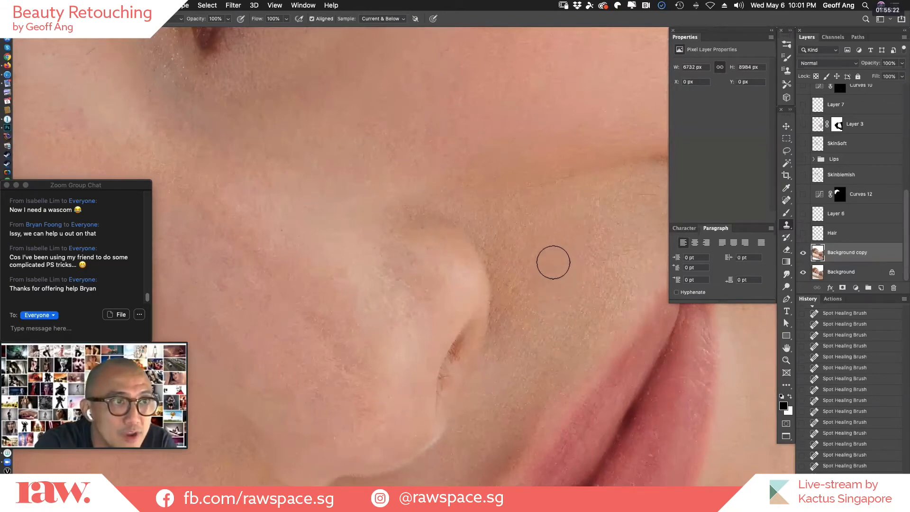
{"action": "left_click_drag", "start_coordinate": [553, 262], "coordinate": [559, 265]}
{"action": "left_click", "coordinate": [600, 307]}
{"action": "left_click", "coordinate": [569, 290]}
{"action": "left_click", "coordinate": [559, 294]}
{"action": "left_click", "coordinate": [554, 283]}
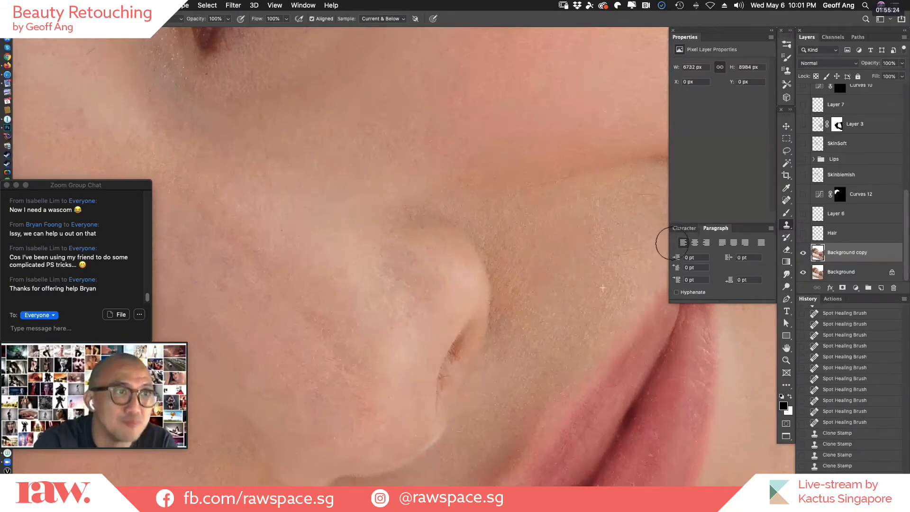
{"action": "left_click", "coordinate": [591, 275]}
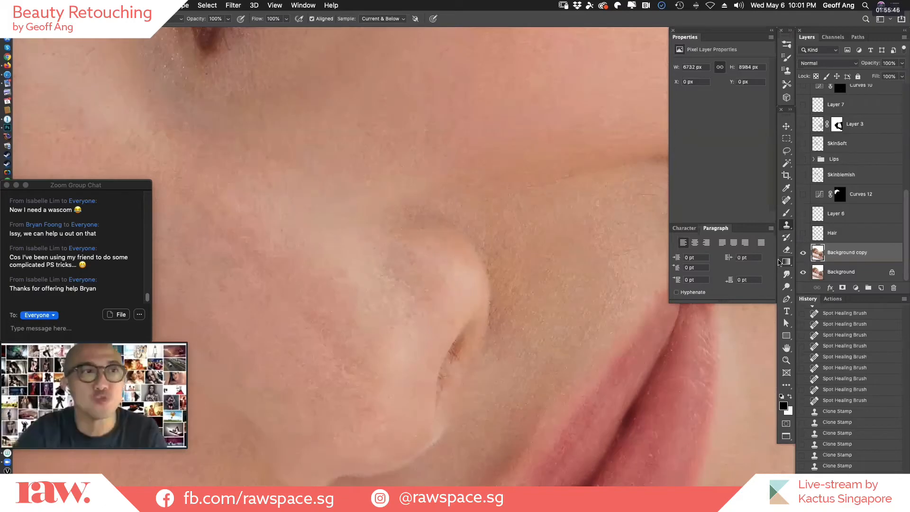
Clone from a new skin sample onto the patch beside the nostril and undo the last stroke.
{"action": "left_click", "coordinate": [537, 322], "text": "alt"}
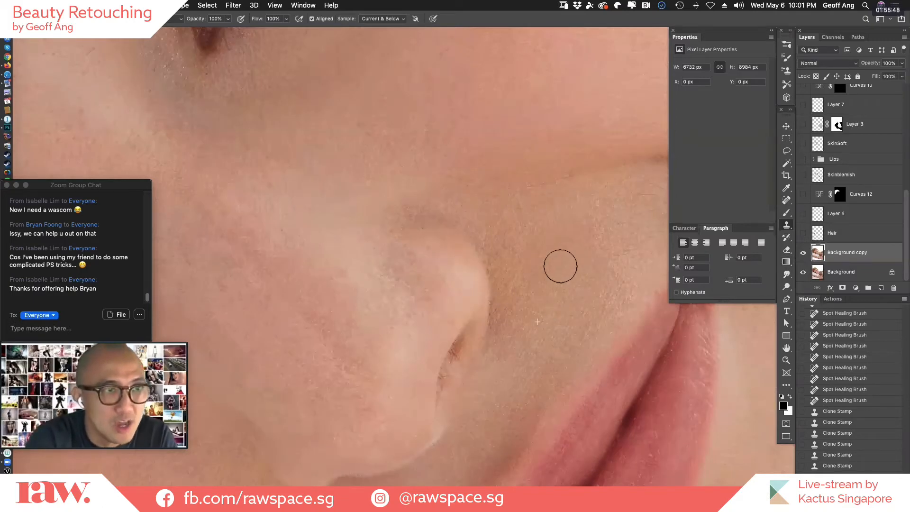
{"action": "left_click_drag", "start_coordinate": [570, 257], "coordinate": [569, 263]}
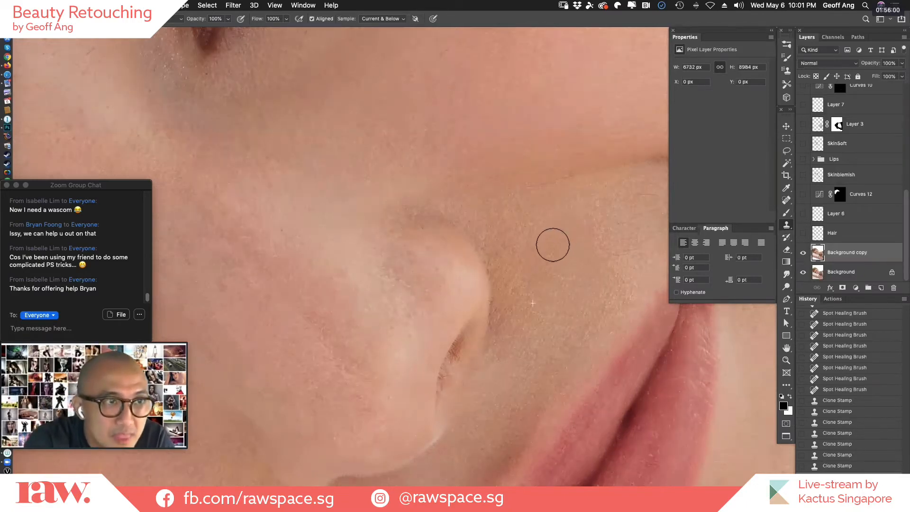
{"action": "left_click_drag", "start_coordinate": [532, 265], "coordinate": [555, 258]}
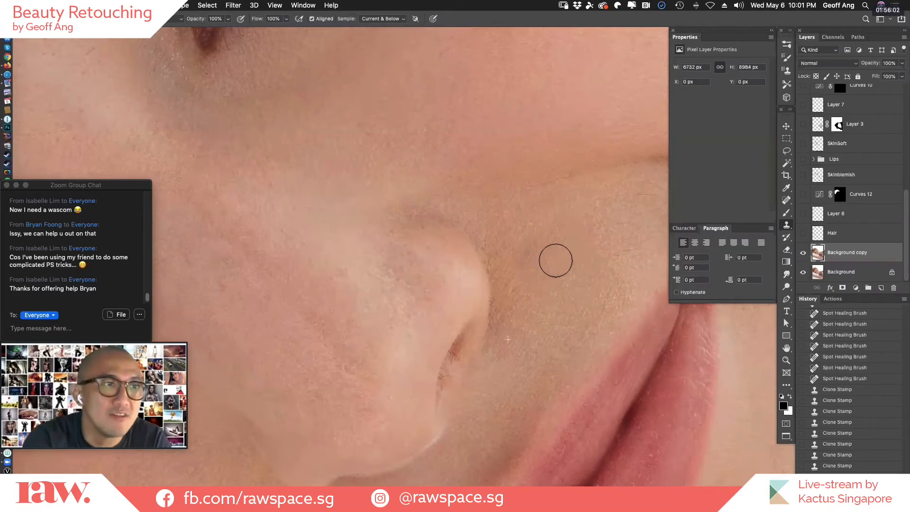
{"action": "key", "text": "super+z"}
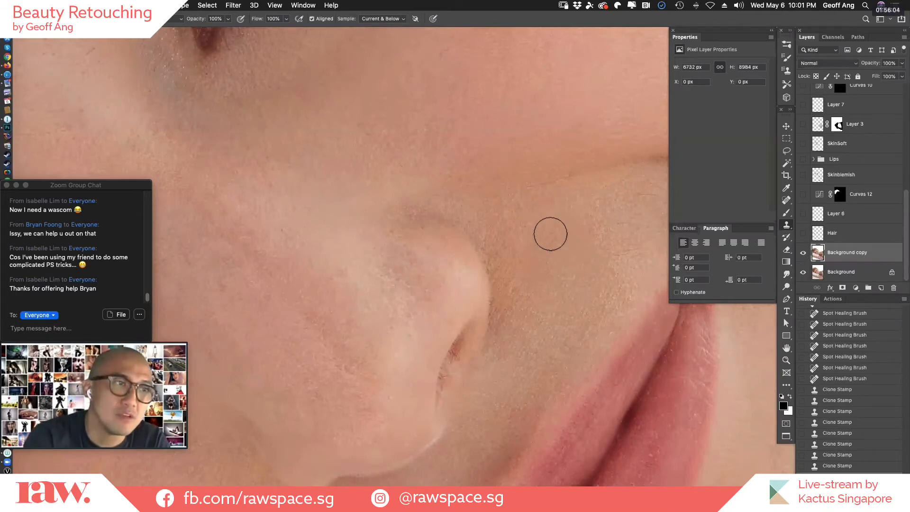
Resample nearby skin and clone further short strokes between the nostril, the smile crease and the upper lip.
{"action": "left_click", "coordinate": [519, 301], "text": "alt"}
{"action": "mouse_move", "coordinate": [531, 263]}
{"action": "left_mouse_down"}
{"action": "mouse_move", "coordinate": [557, 310]}
{"action": "mouse_move", "coordinate": [530, 296]}
{"action": "left_mouse_up"}
{"action": "left_click", "coordinate": [539, 315], "text": "alt"}
{"action": "left_click", "coordinate": [578, 253], "text": "alt"}
{"action": "left_click", "coordinate": [574, 245]}
{"action": "left_click", "coordinate": [572, 244]}
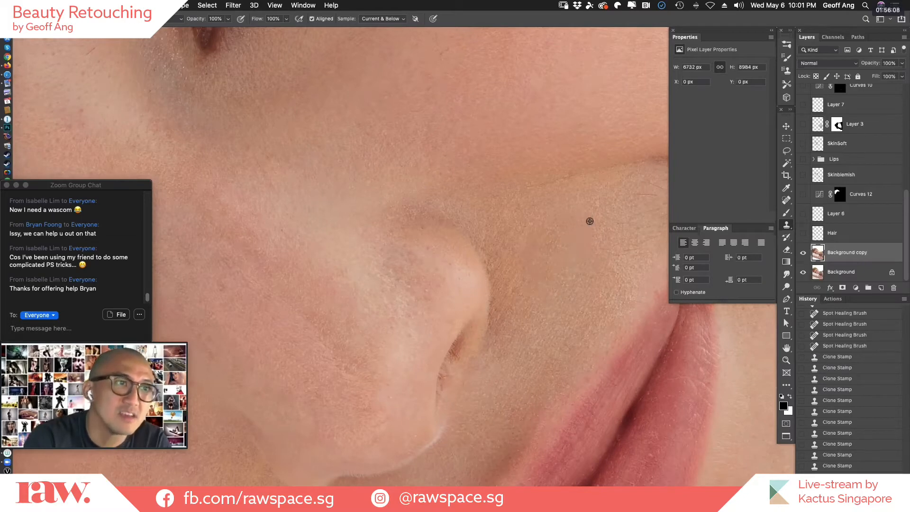
{"action": "left_click", "coordinate": [590, 221], "text": "alt"}
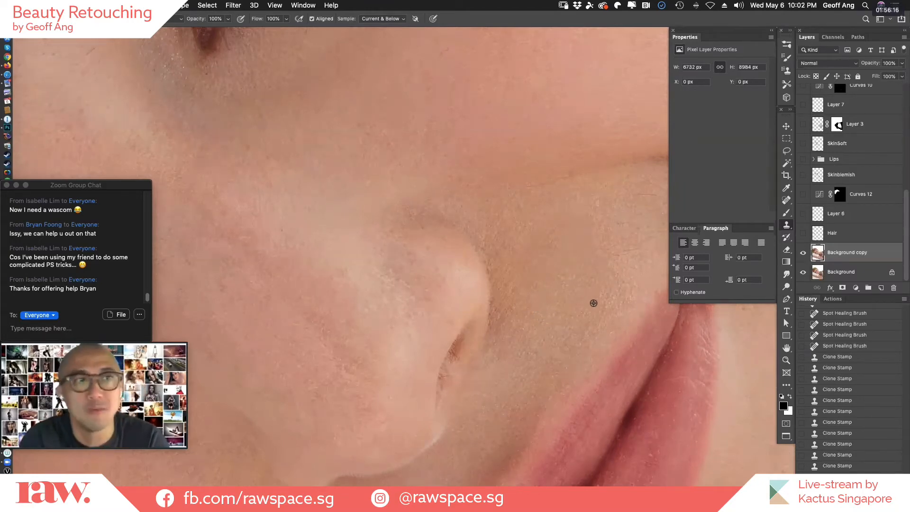
Switch to the Healing Brush with a smaller tip and heal the cloned skin patches beside the nostril.
{"action": "key", "text": "j"}
{"action": "key", "text": "["}
{"action": "key", "text": "["}
{"action": "key", "text": "["}
{"action": "key", "text": "["}
{"action": "key", "text": "["}
{"action": "key", "text": "["}
{"action": "key", "text": "["}
{"action": "key", "text": "["}
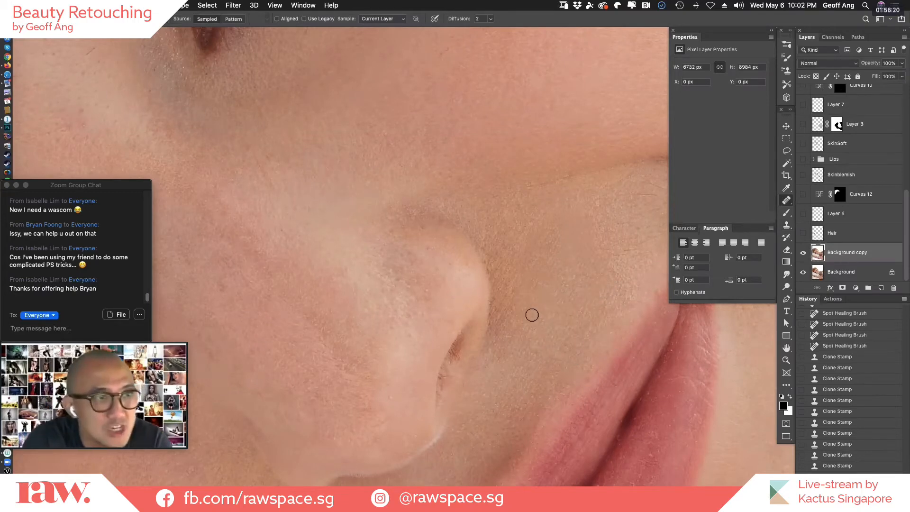
{"action": "left_click", "coordinate": [551, 315]}
{"action": "left_click", "coordinate": [539, 268], "text": "alt"}
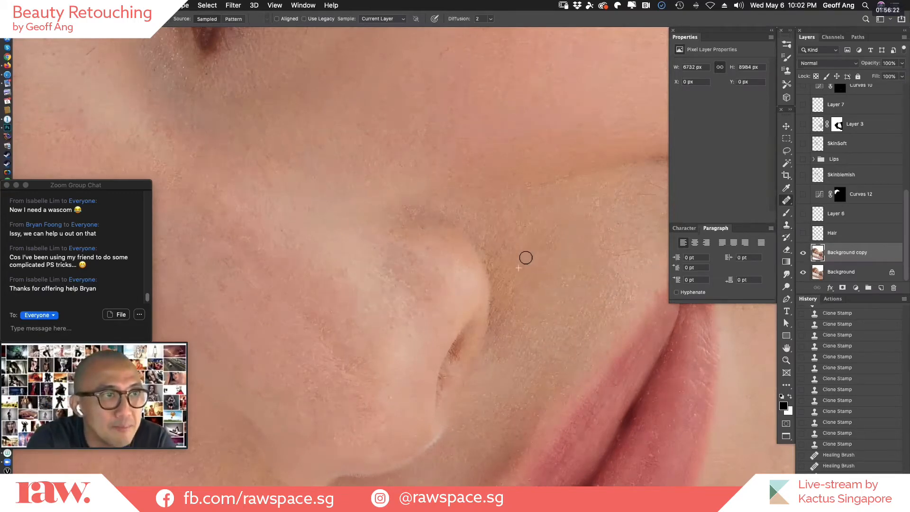
{"action": "left_click", "coordinate": [525, 257]}
{"action": "left_click", "coordinate": [538, 257], "text": "alt"}
{"action": "left_click", "coordinate": [548, 249]}
{"action": "left_click", "coordinate": [553, 244]}
{"action": "left_click", "coordinate": [555, 229]}
{"action": "left_click", "coordinate": [562, 260], "text": "alt"}
{"action": "left_click", "coordinate": [578, 269]}
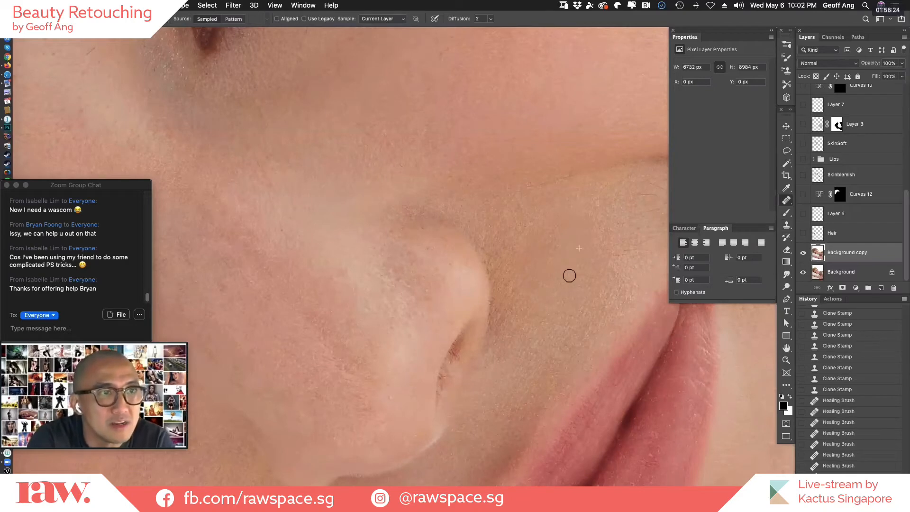
{"action": "left_click", "coordinate": [569, 276]}
{"action": "left_click", "coordinate": [534, 332], "text": "alt"}
{"action": "left_click", "coordinate": [556, 315]}
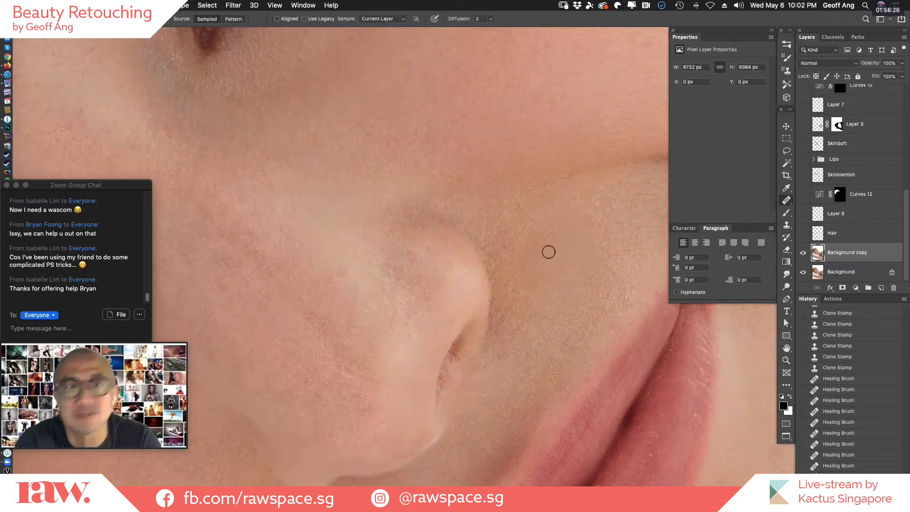
Resample skin below the smile crease and heal the spots between the crease and the corner of the mouth.
{"action": "left_click", "coordinate": [587, 214], "text": "alt"}
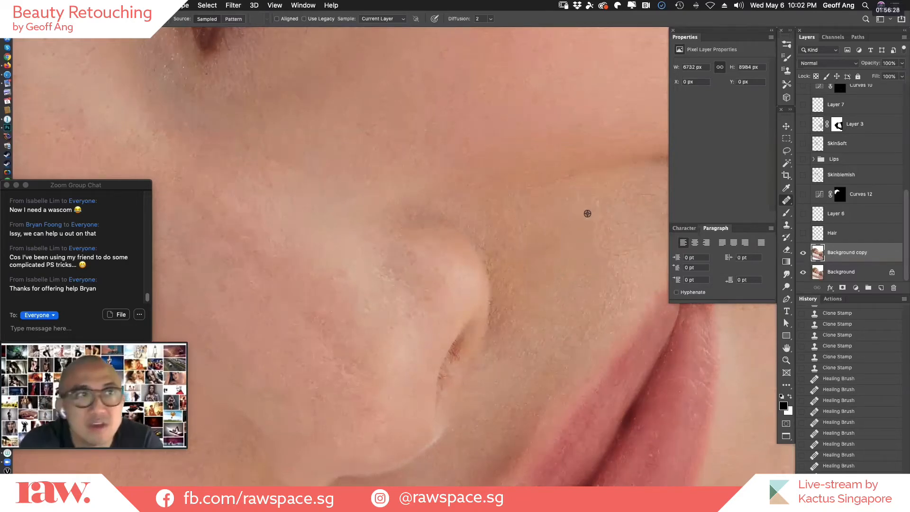
{"action": "left_click", "coordinate": [580, 218]}
{"action": "left_click", "coordinate": [583, 223], "text": "alt"}
{"action": "left_click", "coordinate": [581, 232]}
{"action": "left_click", "coordinate": [593, 238], "text": "alt"}
{"action": "left_click", "coordinate": [603, 232]}
{"action": "left_click", "coordinate": [574, 216], "text": "alt"}
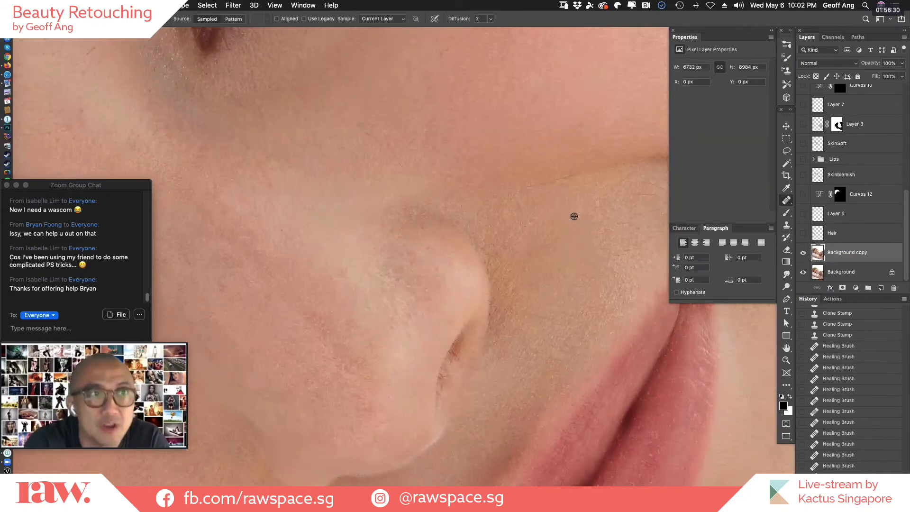
{"action": "left_click", "coordinate": [601, 232]}
{"action": "left_click", "coordinate": [607, 238], "text": "alt"}
{"action": "left_click", "coordinate": [577, 267]}
{"action": "left_click", "coordinate": [537, 210], "text": "alt"}
{"action": "left_click", "coordinate": [599, 235], "text": "alt"}
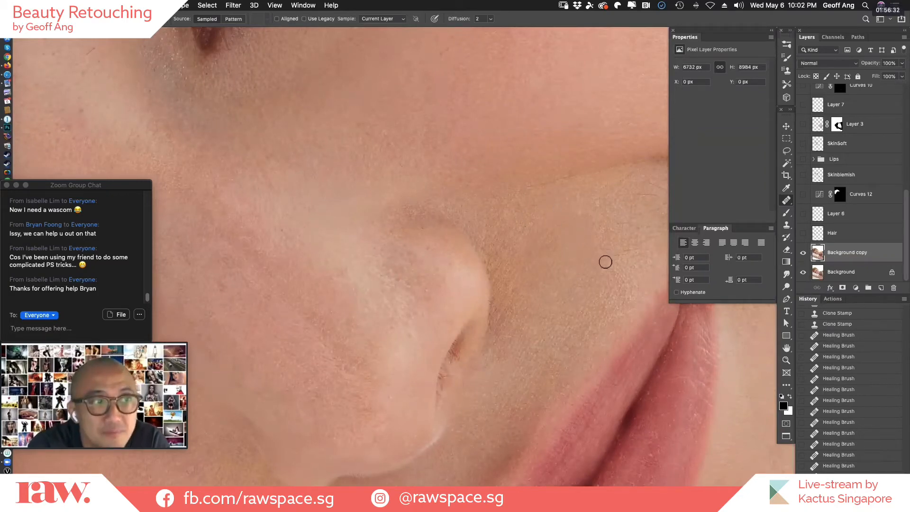
{"action": "left_click", "coordinate": [605, 262]}
At lower magnification, heal a remaining spot beside the nostril and another on the bridge of the nose.
{"action": "left_click", "coordinate": [616, 327], "text": "alt"}
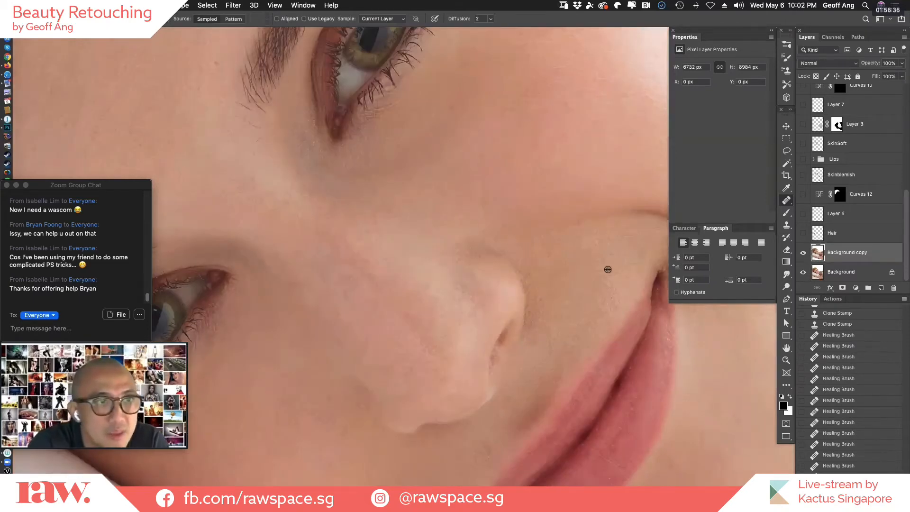
{"action": "left_click", "coordinate": [566, 282]}
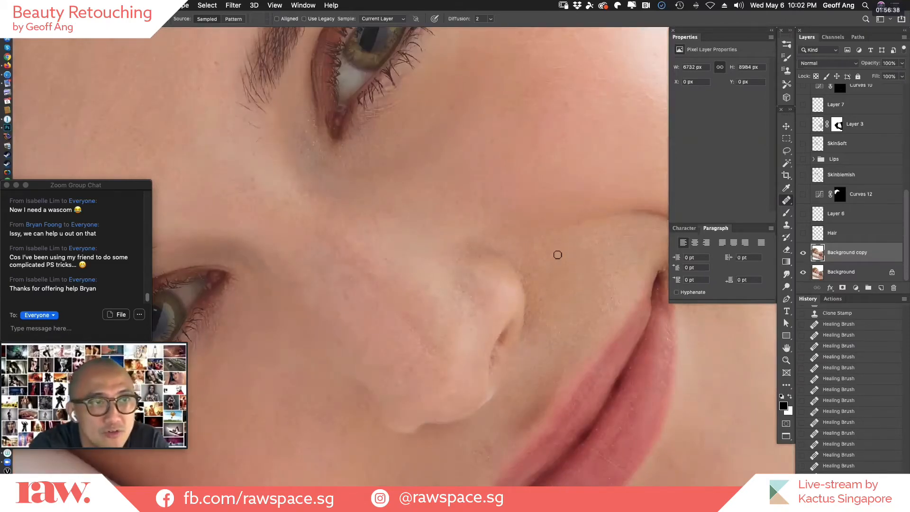
{"action": "left_click", "coordinate": [545, 288], "text": "alt"}
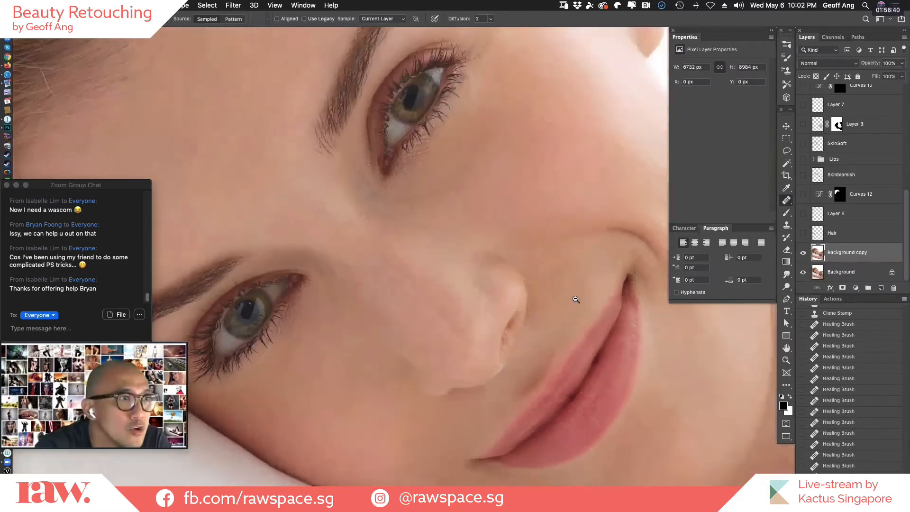
{"action": "scroll", "coordinate": [424, 194], "scroll_direction": "left", "scroll_amount": 5}
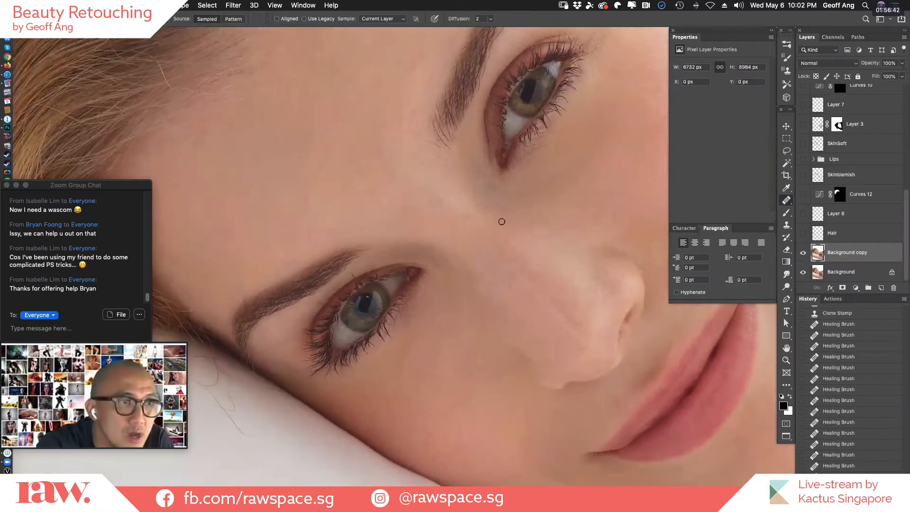
{"action": "left_click", "coordinate": [509, 293]}
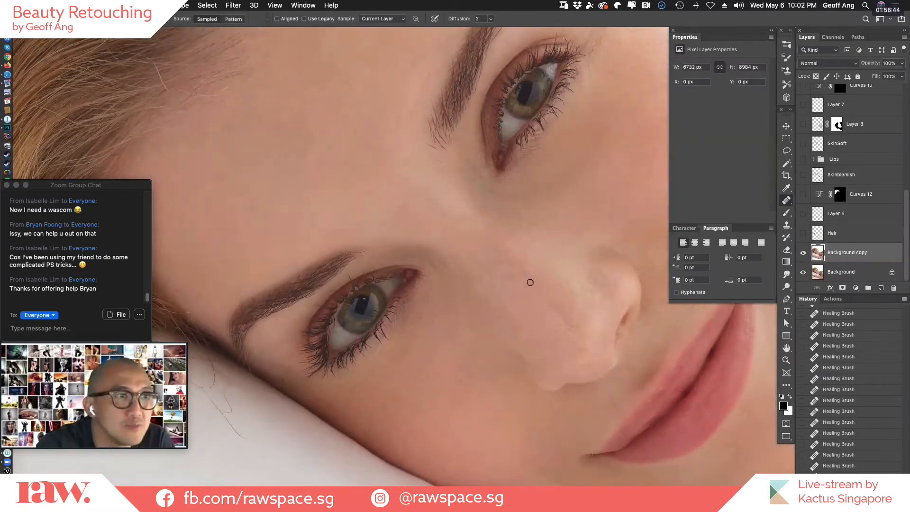
Toggle the SkinSoft layer to compare its effect across the whole face, leaving the layer shown.
{"action": "left_click", "coordinate": [595, 358], "text": "alt"}
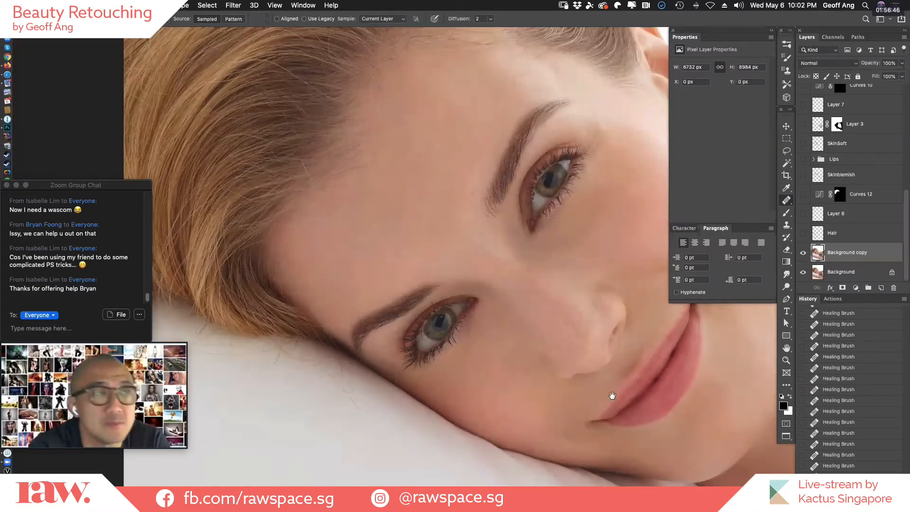
{"action": "left_click_drag", "start_coordinate": [512, 388], "coordinate": [337, 337]}
{"action": "left_click_drag", "start_coordinate": [505, 280], "coordinate": [535, 386]}
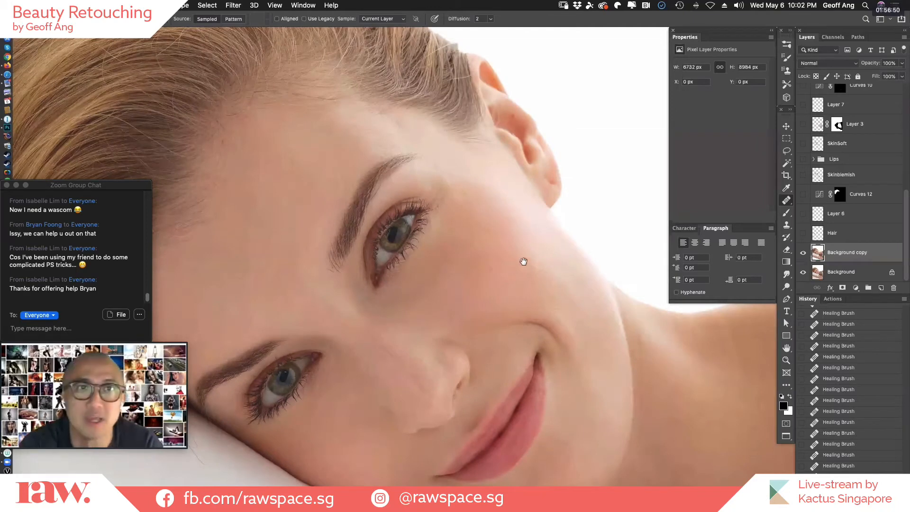
{"action": "left_click", "coordinate": [803, 148]}
{"action": "left_click", "coordinate": [803, 148]}
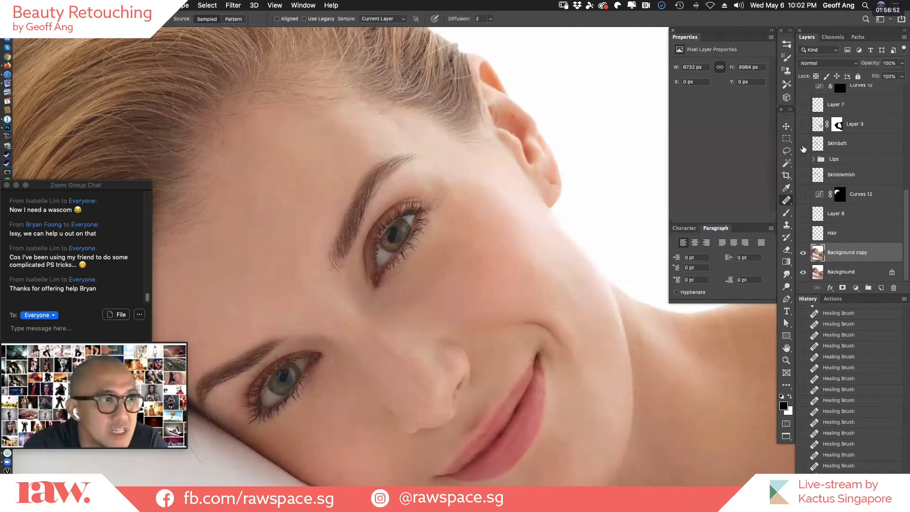
{"action": "left_click", "coordinate": [803, 148]}
{"action": "left_click", "coordinate": [802, 144]}
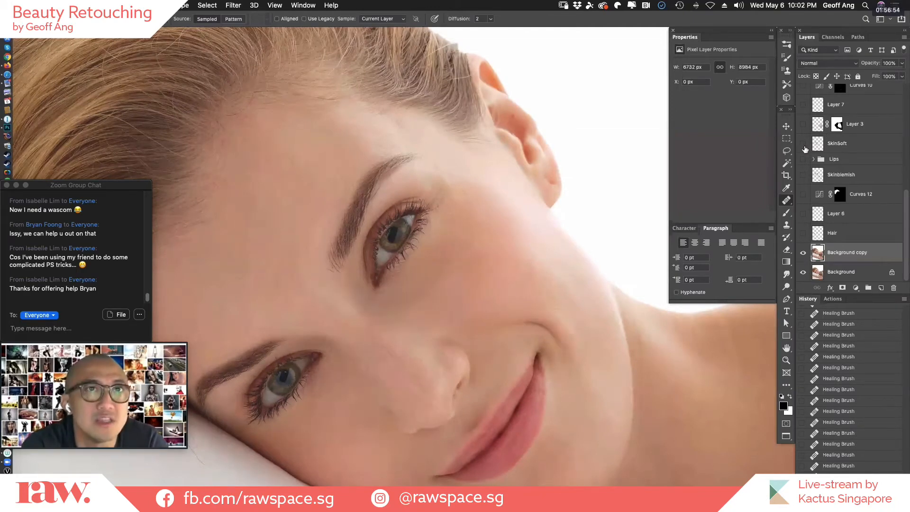
{"action": "left_click_drag", "start_coordinate": [803, 253], "coordinate": [804, 272]}
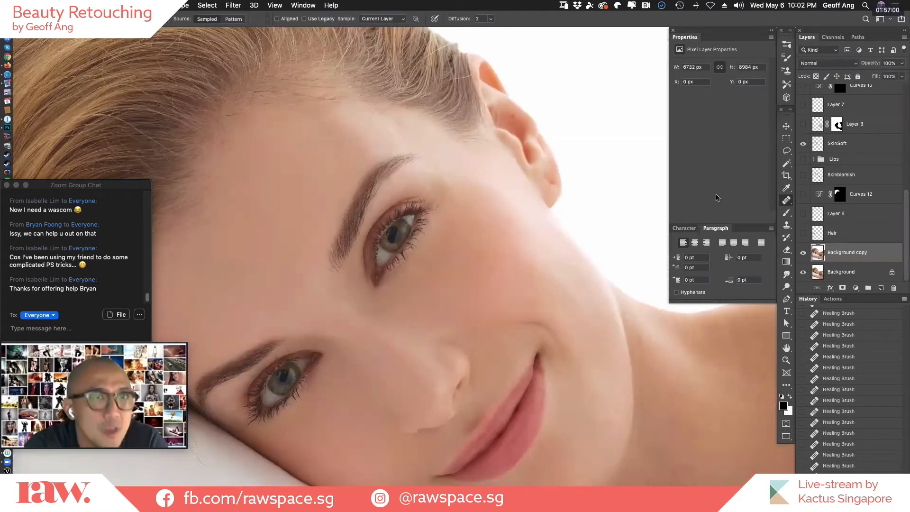
Duplicate the Background copy layer and hide the original Background copy beneath the duplicate.
{"action": "key", "text": "s"}
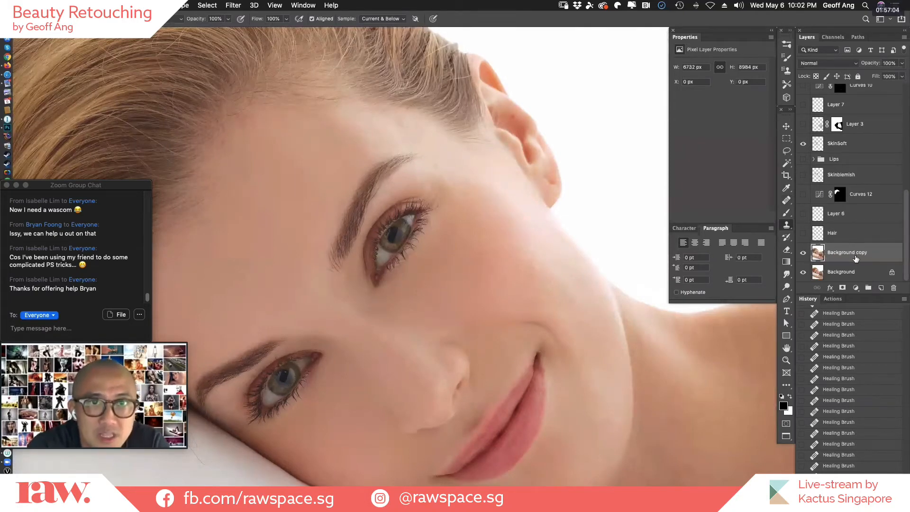
{"action": "left_click_drag", "start_coordinate": [853, 253], "coordinate": [881, 288]}
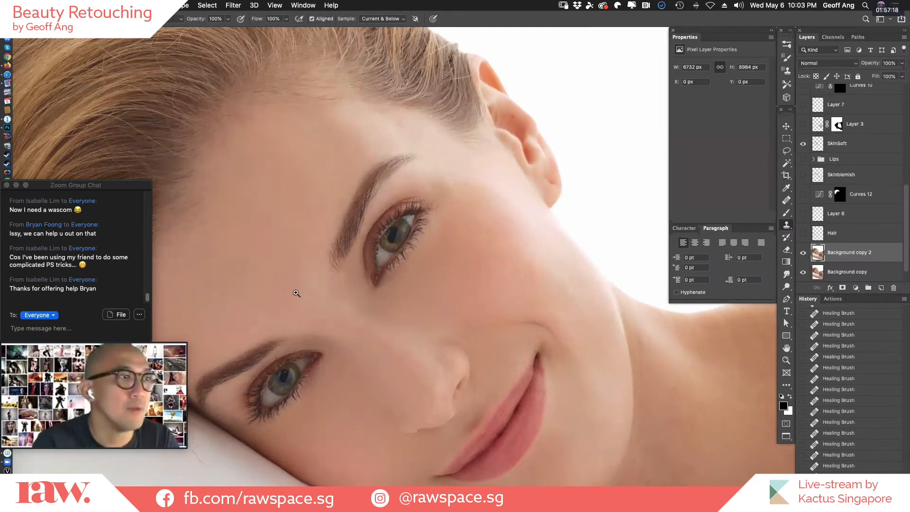
{"action": "left_click_drag", "start_coordinate": [301, 293], "coordinate": [444, 296]}
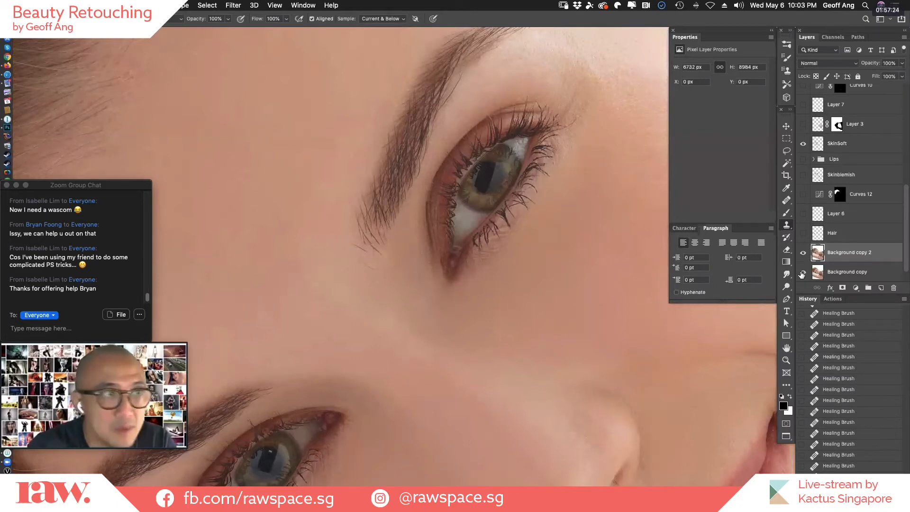
{"action": "left_click_drag", "start_coordinate": [907, 242], "coordinate": [907, 262]}
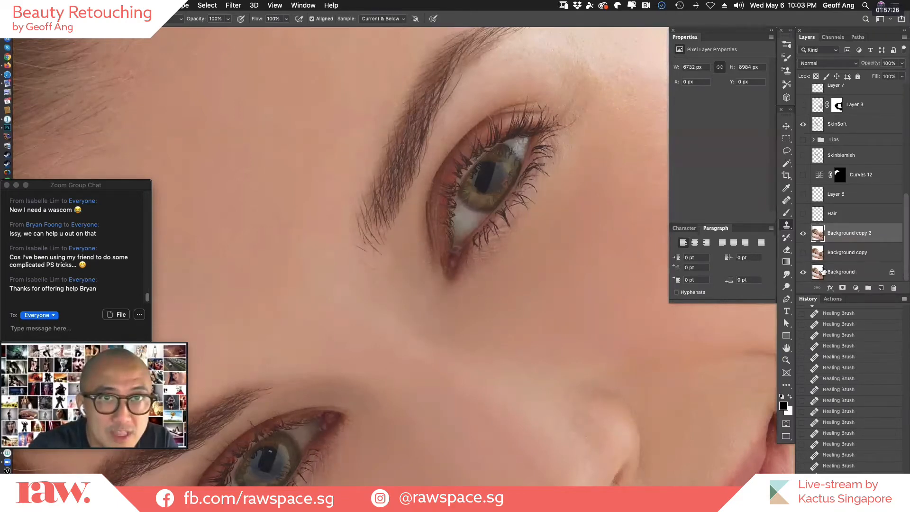
Toggle Background copy 2 and Background copy to compare the retouched face with the original, leaving both copies shown.
{"action": "left_click", "coordinate": [803, 234]}
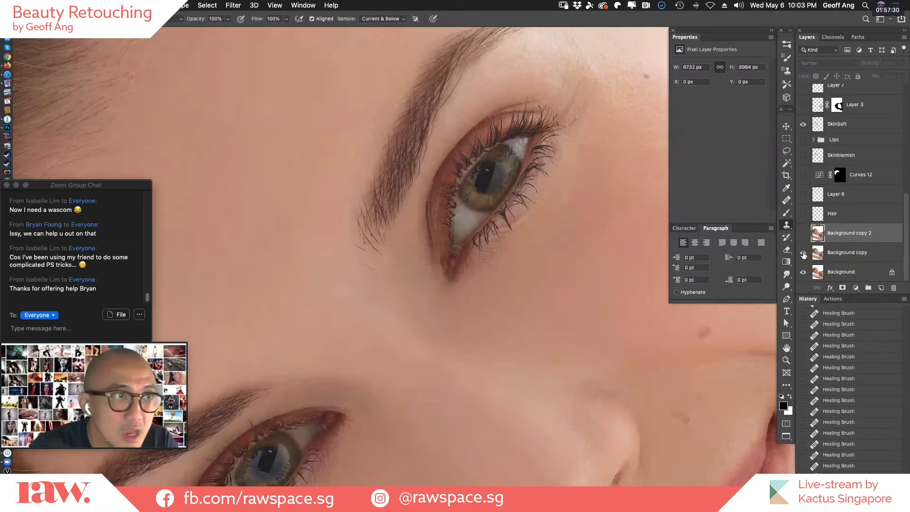
{"action": "left_click_drag", "start_coordinate": [538, 357], "coordinate": [409, 324]}
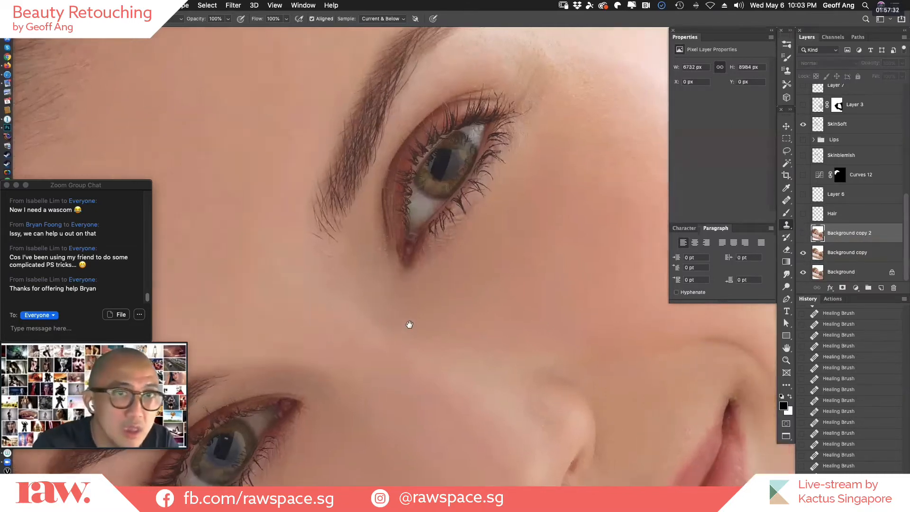
{"action": "left_click", "coordinate": [803, 254]}
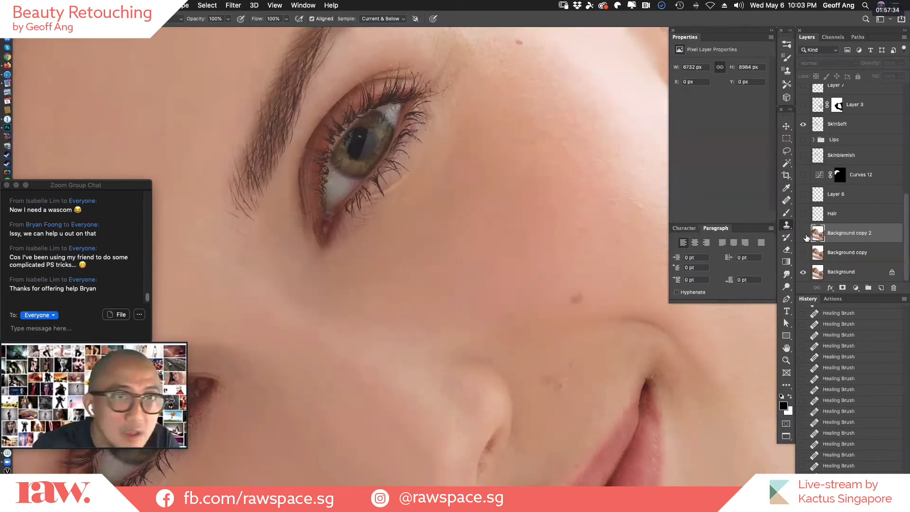
{"action": "left_click", "coordinate": [804, 235]}
{"action": "left_click", "coordinate": [466, 268], "text": "alt"}
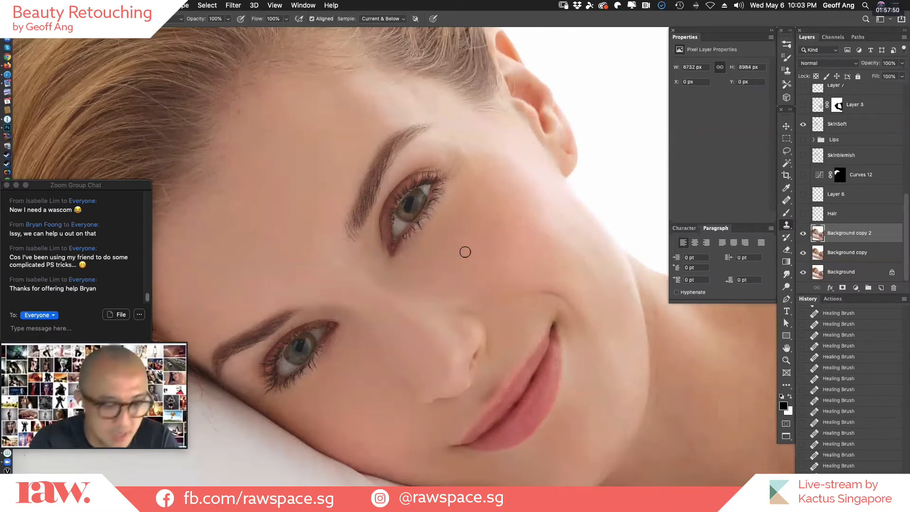
Enlarge the Clone Stamp brush, set its opacity to 10%, and dab sampled skin over the cheek below the eye and the forehead.
{"action": "key", "text": "bracketright"}
{"action": "key", "text": "bracketright"}
{"action": "key", "text": "bracketright"}
{"action": "key", "text": "bracketright"}
{"action": "key", "text": "bracketright"}
{"action": "key", "text": "bracketright"}
{"action": "key", "text": "bracketright"}
{"action": "key", "text": "bracketright"}
{"action": "key", "text": "bracketright"}
{"action": "key", "text": "bracketright"}
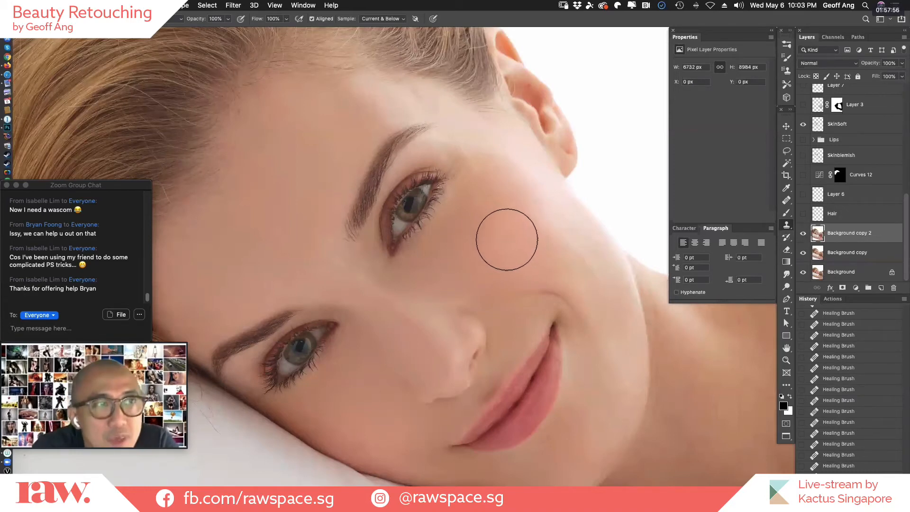
{"action": "key", "text": "1"}
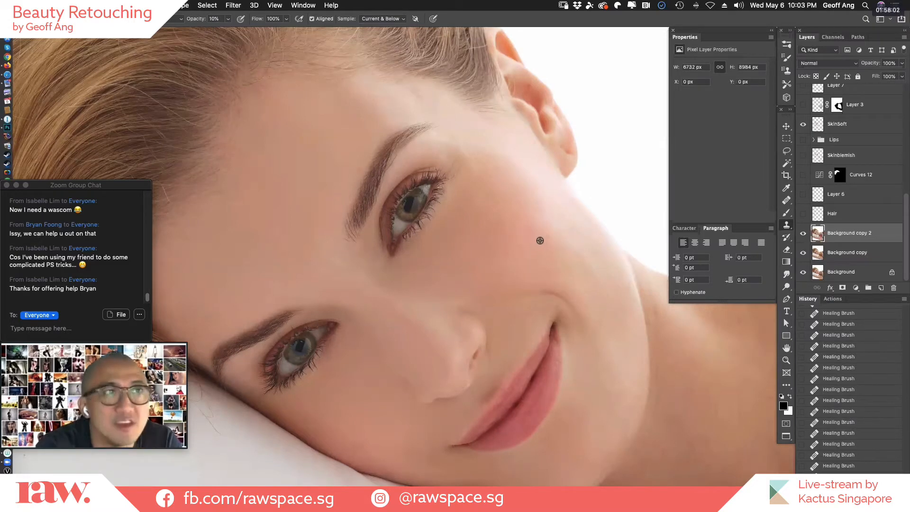
{"action": "left_click", "coordinate": [514, 227]}
{"action": "left_click", "coordinate": [519, 233]}
{"action": "left_click", "coordinate": [517, 226]}
{"action": "left_click", "coordinate": [486, 196]}
{"action": "left_click", "coordinate": [485, 195]}
{"action": "left_click", "coordinate": [286, 180]}
{"action": "left_click", "coordinate": [284, 181]}
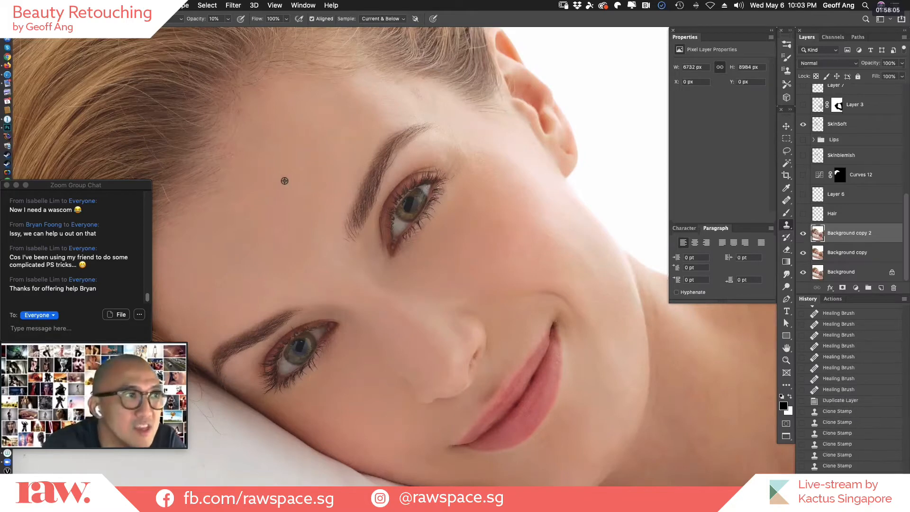
Build up overlapping low-opacity Clone Stamp dabs on the outer cheek to soften the skin.
{"action": "left_click", "coordinate": [553, 234], "text": "alt"}
{"action": "left_click", "coordinate": [550, 231]}
{"action": "left_click", "coordinate": [549, 230]}
{"action": "left_click", "coordinate": [547, 228]}
{"action": "left_click", "coordinate": [546, 228]}
{"action": "left_click", "coordinate": [545, 227]}
{"action": "left_click", "coordinate": [544, 226]}
{"action": "left_click_drag", "start_coordinate": [542, 225], "coordinate": [544, 226]}
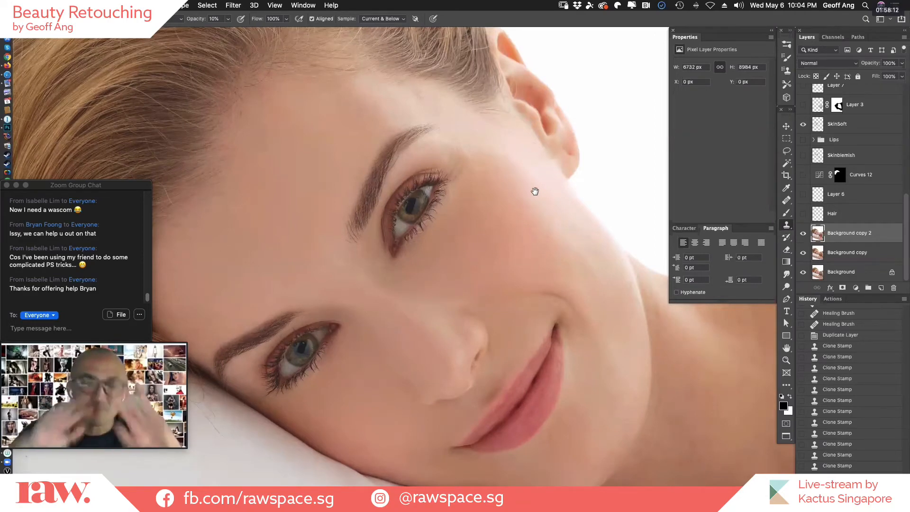
Soften the forehead skin between the hairline and the eyebrow with low-opacity Clone Stamp strokes.
{"action": "left_click_drag", "start_coordinate": [575, 273], "coordinate": [732, 311]}
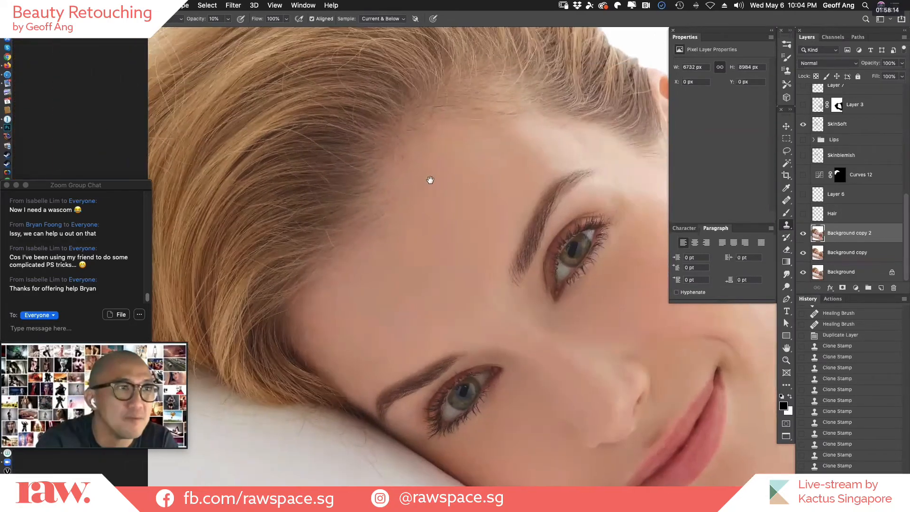
{"action": "left_click", "coordinate": [482, 225], "text": "super"}
{"action": "left_click_drag", "start_coordinate": [456, 149], "coordinate": [478, 158]}
{"action": "left_click", "coordinate": [526, 200], "text": "super"}
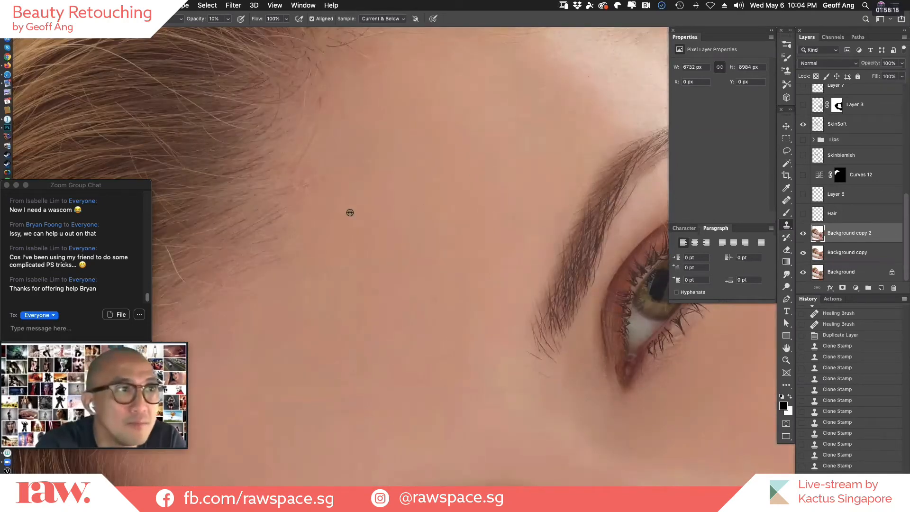
{"action": "left_click", "coordinate": [513, 154], "text": "alt"}
{"action": "mouse_move", "coordinate": [522, 153]}
{"action": "left_mouse_down"}
{"action": "mouse_move", "coordinate": [545, 144]}
{"action": "mouse_move", "coordinate": [537, 144]}
{"action": "left_mouse_up"}
{"action": "mouse_move", "coordinate": [538, 144]}
{"action": "left_mouse_down"}
{"action": "mouse_move", "coordinate": [512, 140]}
{"action": "mouse_move", "coordinate": [524, 172]}
{"action": "mouse_move", "coordinate": [470, 180]}
{"action": "mouse_move", "coordinate": [515, 187]}
{"action": "mouse_move", "coordinate": [460, 197]}
{"action": "mouse_move", "coordinate": [509, 191]}
{"action": "mouse_move", "coordinate": [490, 224]}
{"action": "left_mouse_up"}
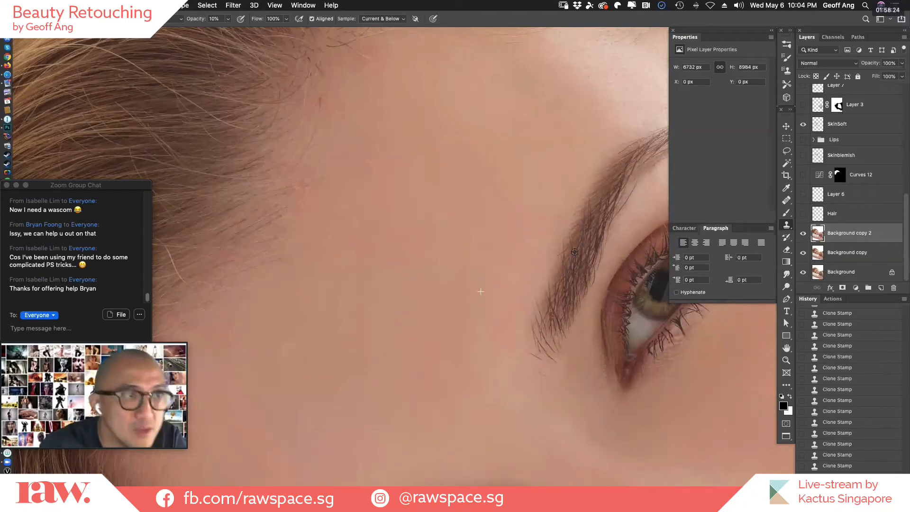
Sample chest skin and clone it lightly over the uneven area between the collarbone hollow and the white strap.
{"action": "left_click_drag", "start_coordinate": [638, 308], "coordinate": [331, 240]}
{"action": "left_click_drag", "start_coordinate": [455, 422], "coordinate": [351, 365]}
{"action": "left_click_drag", "start_coordinate": [512, 351], "coordinate": [345, 299]}
{"action": "left_click_drag", "start_coordinate": [511, 56], "coordinate": [455, 143]}
{"action": "left_click_drag", "start_coordinate": [561, 269], "coordinate": [449, 150]}
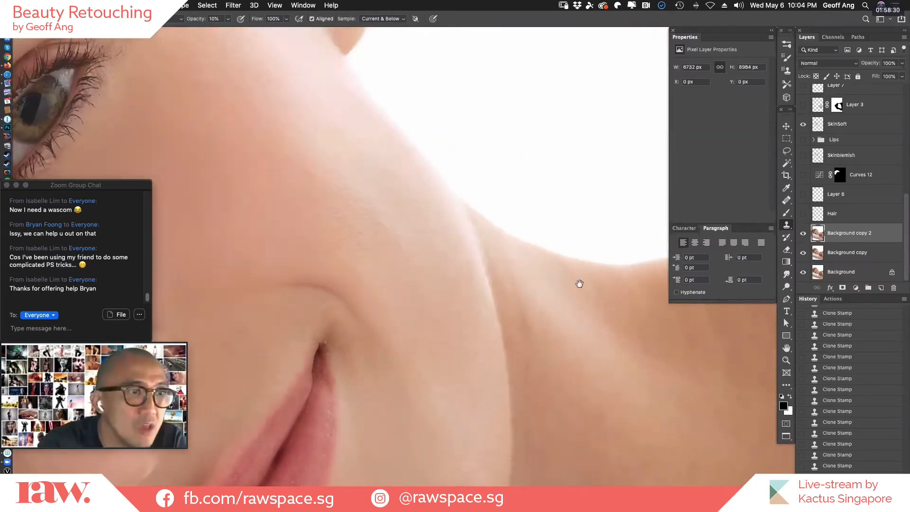
{"action": "left_click_drag", "start_coordinate": [579, 282], "coordinate": [449, 171]}
{"action": "left_click_drag", "start_coordinate": [576, 266], "coordinate": [422, 106]}
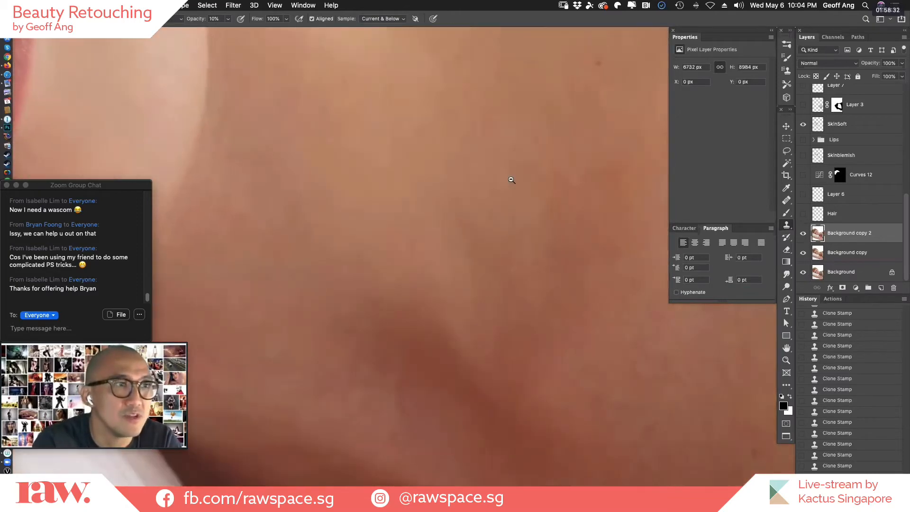
{"action": "left_click_drag", "start_coordinate": [512, 178], "coordinate": [395, 64]}
{"action": "left_click_drag", "start_coordinate": [538, 171], "coordinate": [504, 155]}
{"action": "left_click", "coordinate": [559, 207], "text": "alt"}
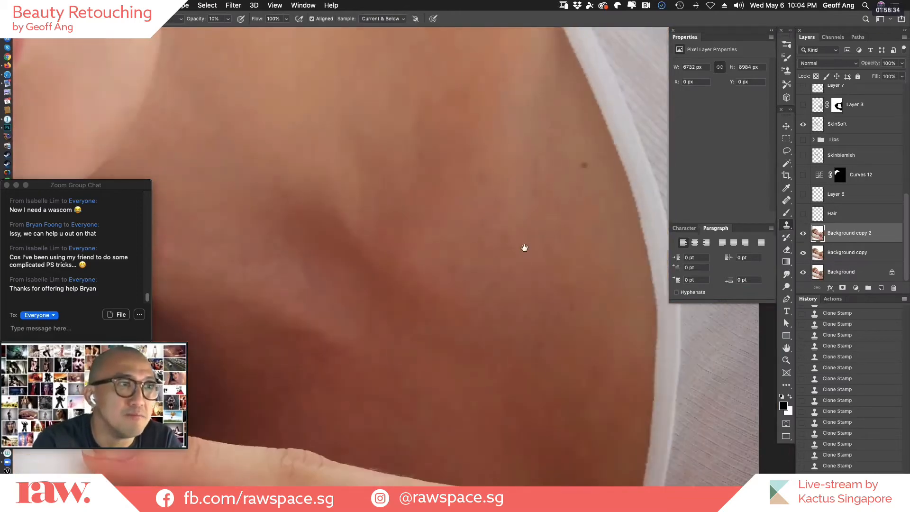
{"action": "left_click_drag", "start_coordinate": [556, 258], "coordinate": [567, 278]}
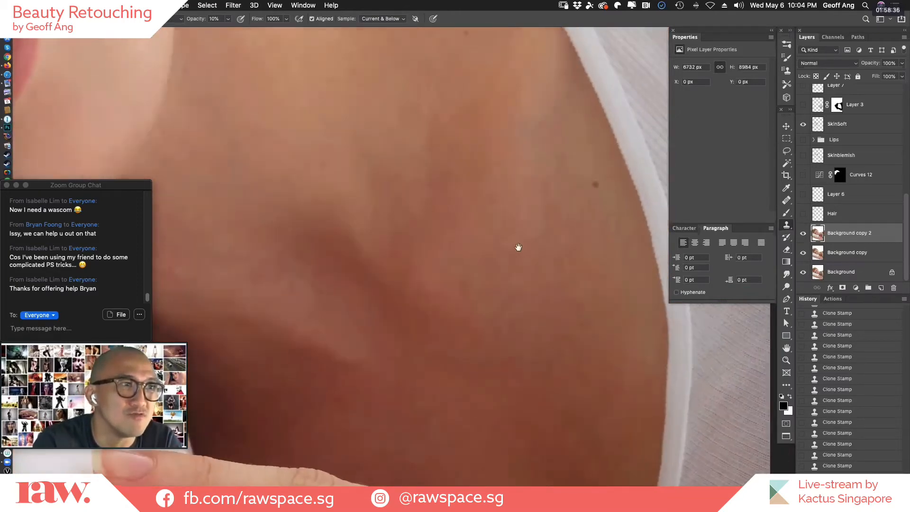
{"action": "left_click", "coordinate": [570, 253], "text": "super"}
{"action": "left_click", "coordinate": [547, 232], "text": "alt"}
{"action": "left_click", "coordinate": [563, 258], "text": "alt"}
{"action": "left_click", "coordinate": [569, 248], "text": "alt"}
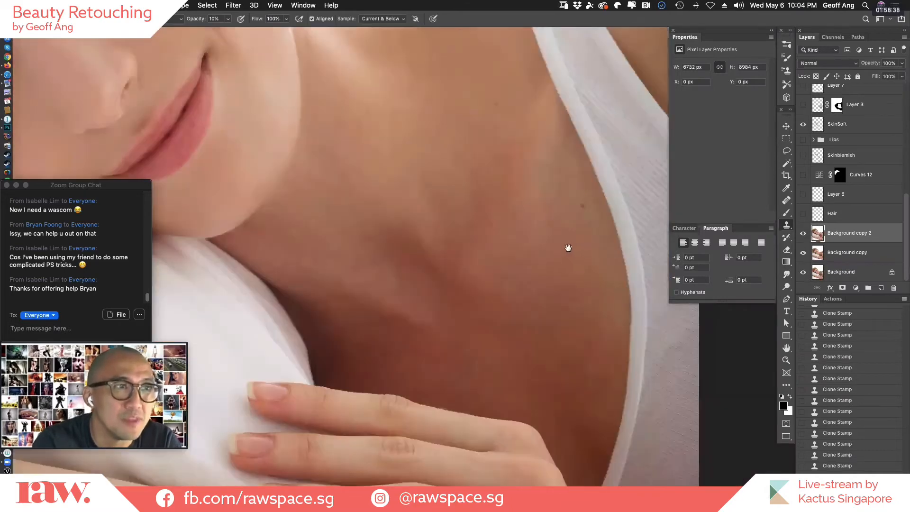
{"action": "left_click", "coordinate": [585, 248], "text": "super"}
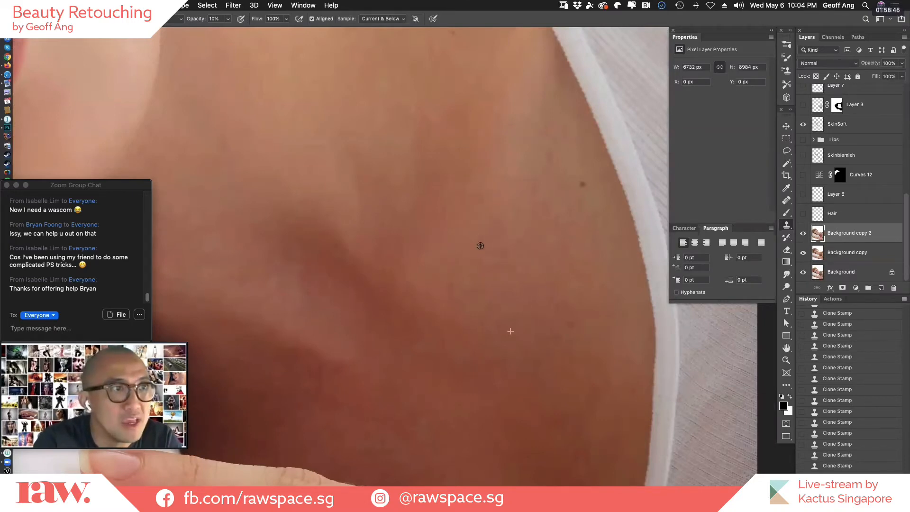
{"action": "left_click_drag", "start_coordinate": [489, 221], "coordinate": [488, 226]}
{"action": "left_click", "coordinate": [497, 213], "text": "alt"}
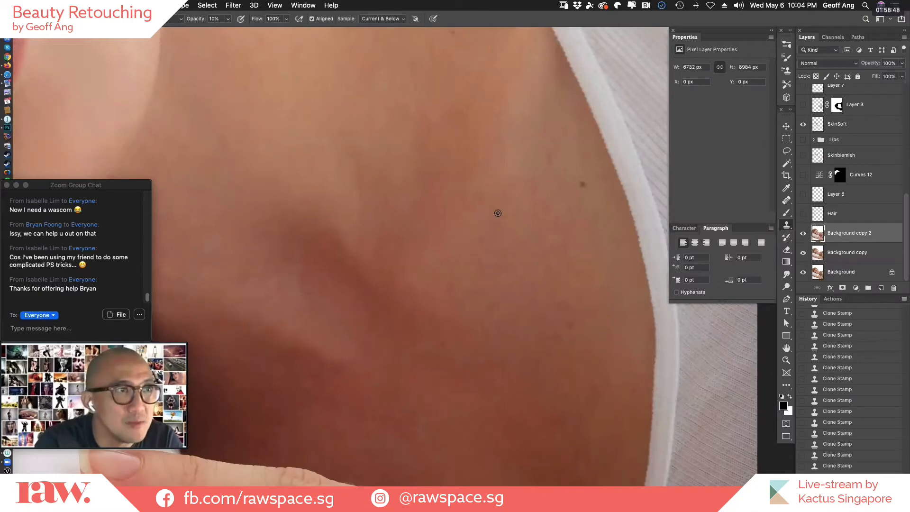
{"action": "mouse_move", "coordinate": [504, 258]}
{"action": "left_mouse_down"}
{"action": "mouse_move", "coordinate": [487, 287]}
{"action": "mouse_move", "coordinate": [506, 280]}
{"action": "left_mouse_up"}
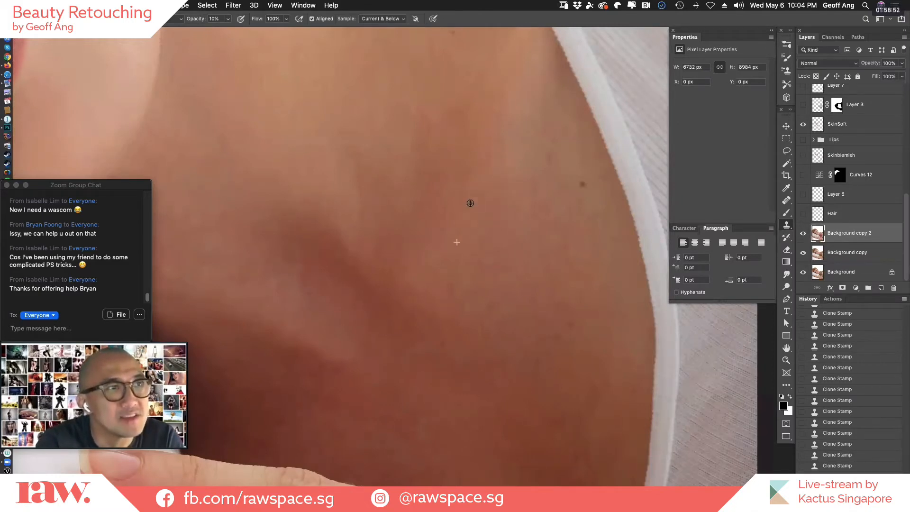
Continue the low-opacity cloning on the chest near the dark mole and along the edge of the collarbone hollow.
{"action": "left_click", "coordinate": [544, 263], "text": "alt"}
{"action": "left_click", "coordinate": [533, 218], "text": "alt"}
{"action": "left_click_drag", "start_coordinate": [536, 256], "coordinate": [526, 194]}
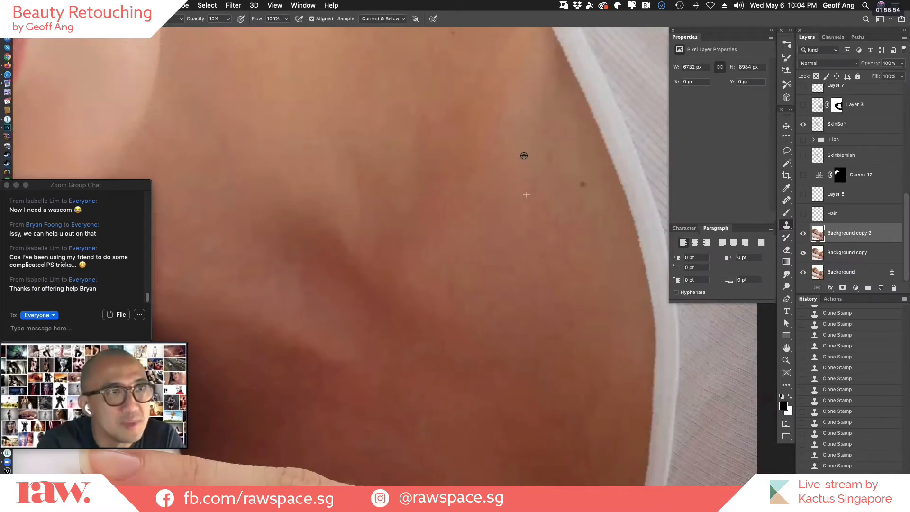
{"action": "left_click", "coordinate": [545, 209], "text": "alt"}
{"action": "left_click_drag", "start_coordinate": [546, 248], "coordinate": [534, 186]}
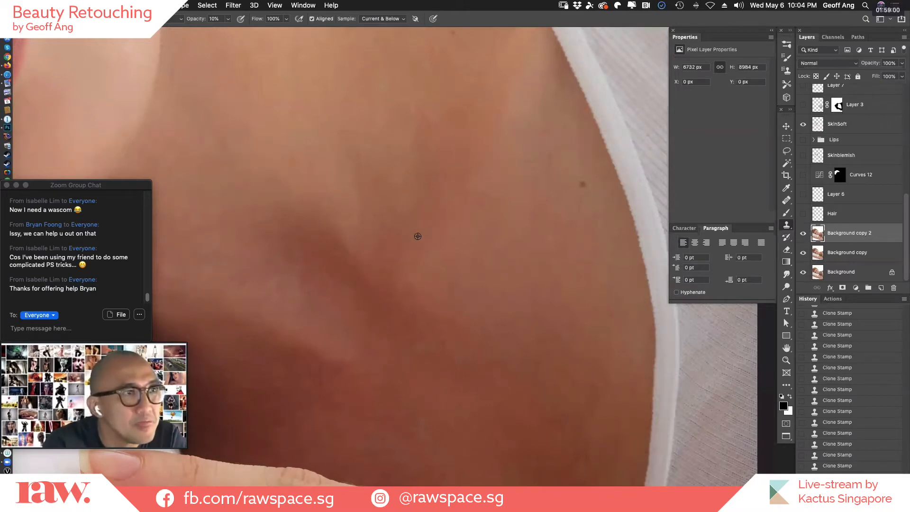
{"action": "left_click", "coordinate": [442, 221], "text": "alt"}
{"action": "left_click_drag", "start_coordinate": [429, 253], "coordinate": [414, 290]}
{"action": "left_click", "coordinate": [441, 316], "text": "alt"}
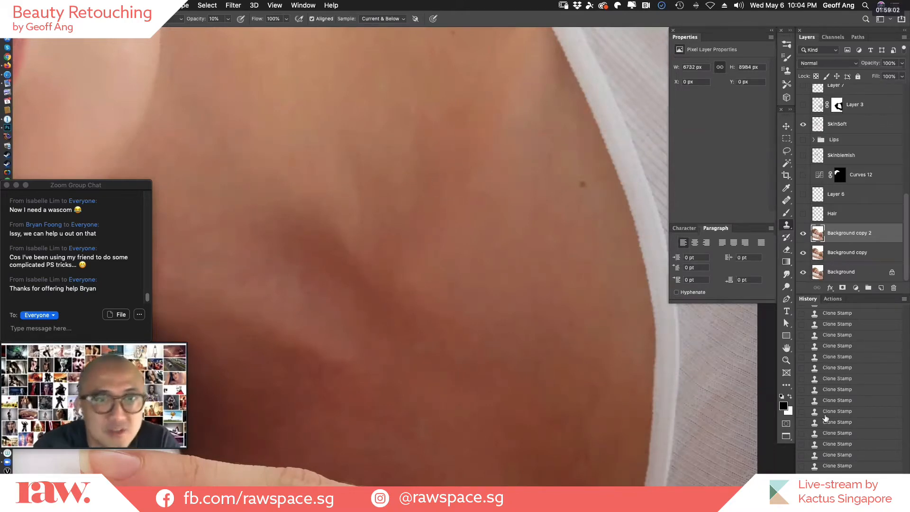
Toggle the Background copy 2 layer to compare the chest skin before and after cloning, leaving the layer shown.
{"action": "left_click", "coordinate": [803, 233]}
{"action": "left_click", "coordinate": [803, 234]}
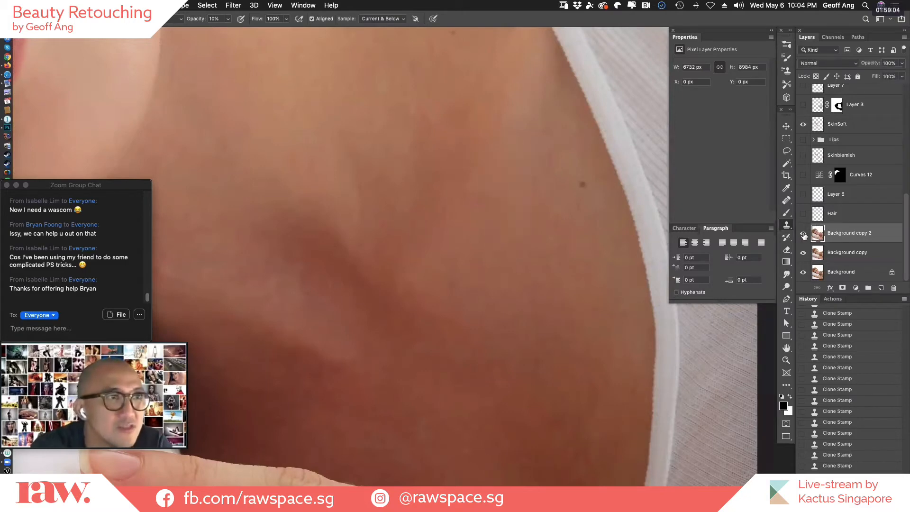
{"action": "left_click", "coordinate": [803, 234]}
{"action": "left_click", "coordinate": [803, 233]}
{"action": "left_click", "coordinate": [804, 234]}
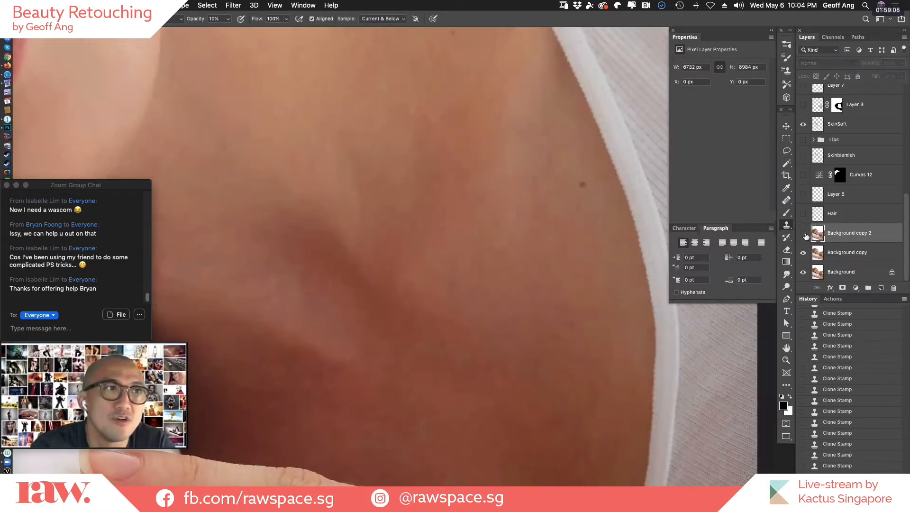
{"action": "left_click", "coordinate": [805, 235]}
{"action": "left_click", "coordinate": [804, 234]}
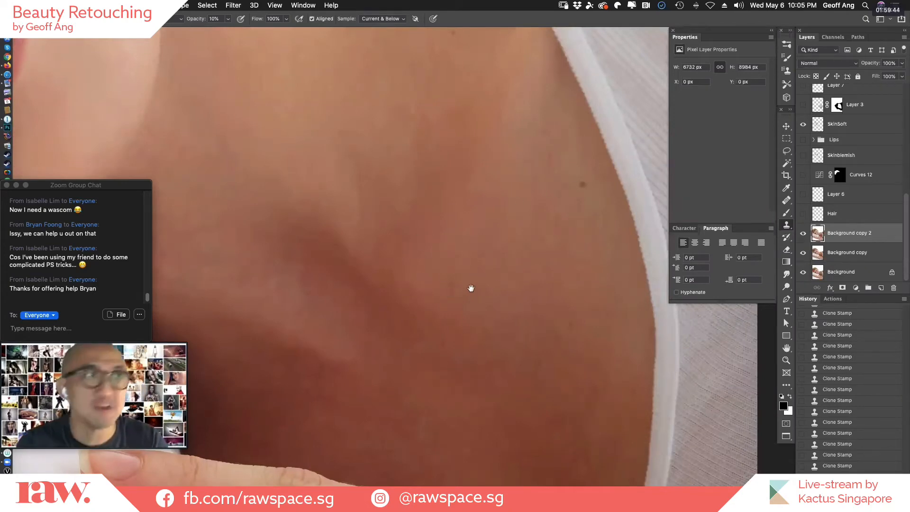
Clone skin lightly over the collarbone shadow, the lower neck under the chin, and the chest above the hollow.
{"action": "left_click_drag", "start_coordinate": [512, 280], "coordinate": [534, 301]}
{"action": "left_click_drag", "start_coordinate": [523, 235], "coordinate": [532, 325]}
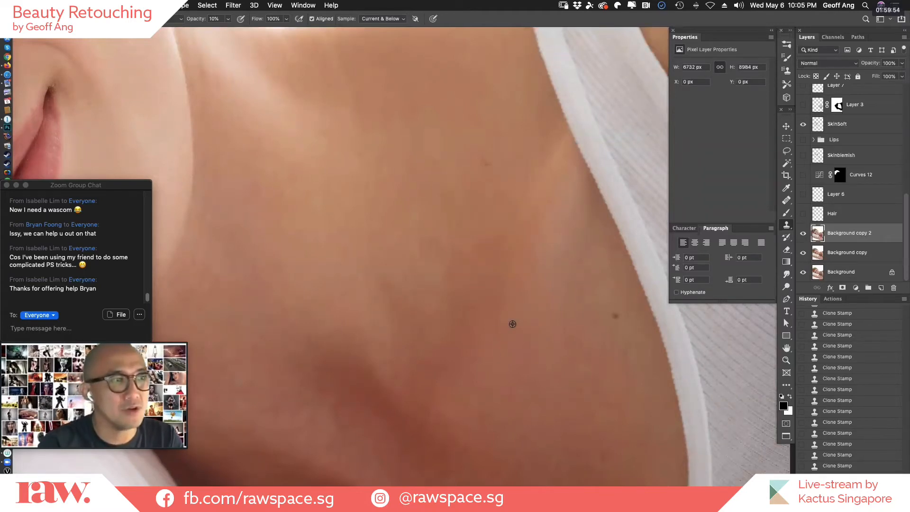
{"action": "left_click_drag", "start_coordinate": [509, 403], "coordinate": [549, 157]}
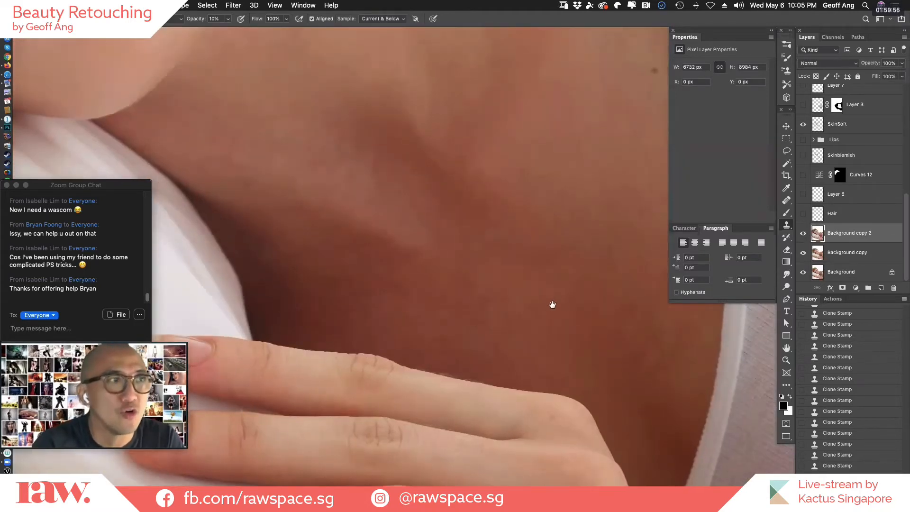
{"action": "left_click_drag", "start_coordinate": [552, 305], "coordinate": [530, 343]}
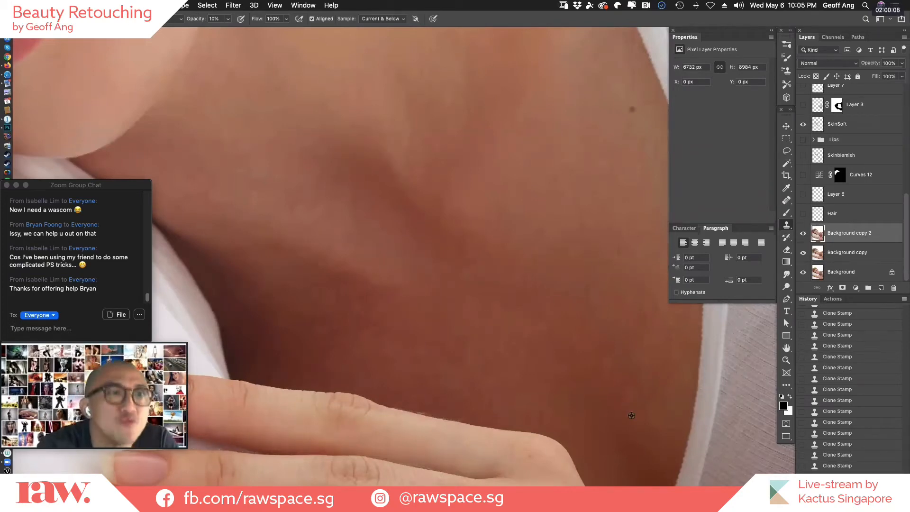
{"action": "left_click_drag", "start_coordinate": [364, 188], "coordinate": [363, 189]}
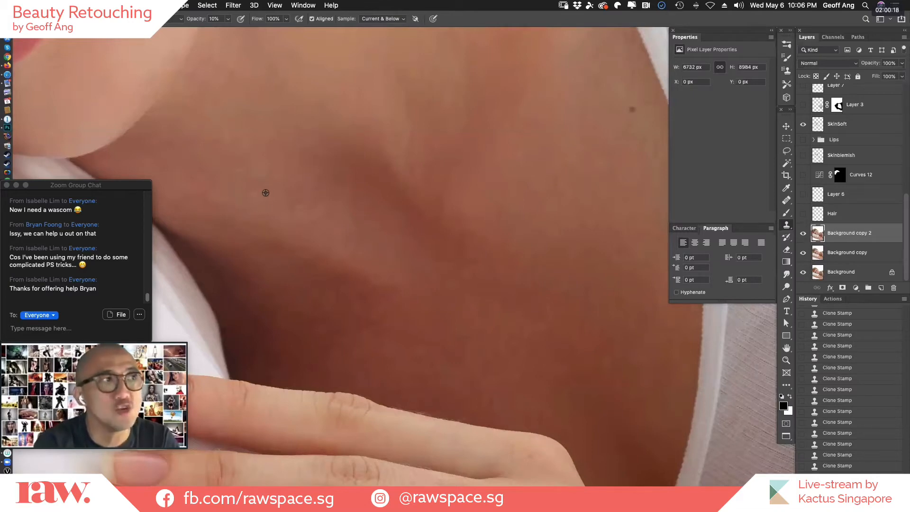
{"action": "left_click", "coordinate": [201, 195], "text": "alt"}
{"action": "left_click_drag", "start_coordinate": [253, 178], "coordinate": [264, 168]}
{"action": "left_click", "coordinate": [453, 142], "text": "alt"}
{"action": "left_click", "coordinate": [441, 105]}
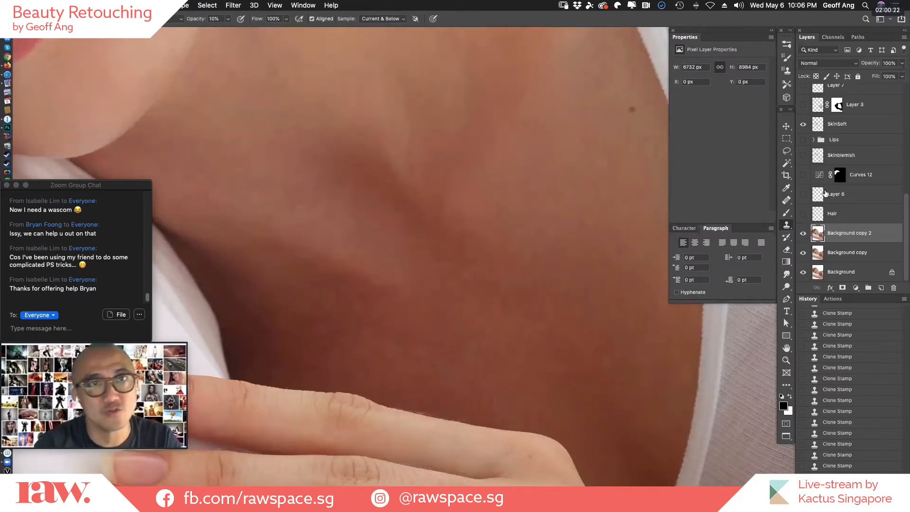
Switch Background copy 2 off and on to review the neck and collarbone retouching, leaving it shown.
{"action": "left_click", "coordinate": [803, 233]}
{"action": "left_click", "coordinate": [803, 233]}
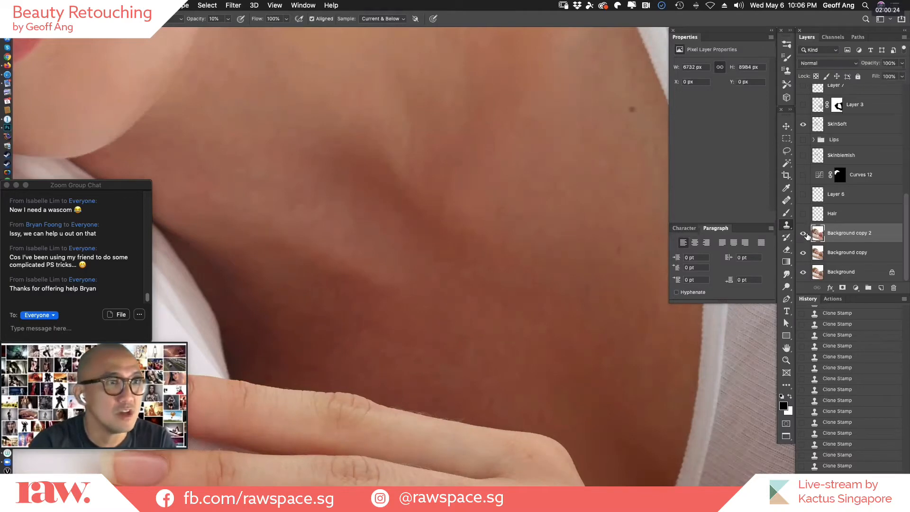
{"action": "left_click", "coordinate": [804, 234]}
{"action": "left_click", "coordinate": [804, 233]}
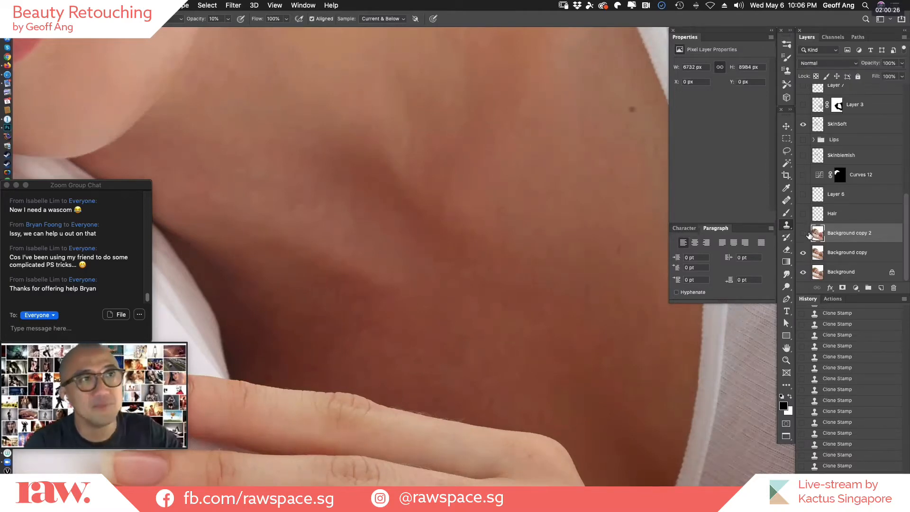
{"action": "left_click", "coordinate": [803, 233]}
{"action": "left_click", "coordinate": [803, 234]}
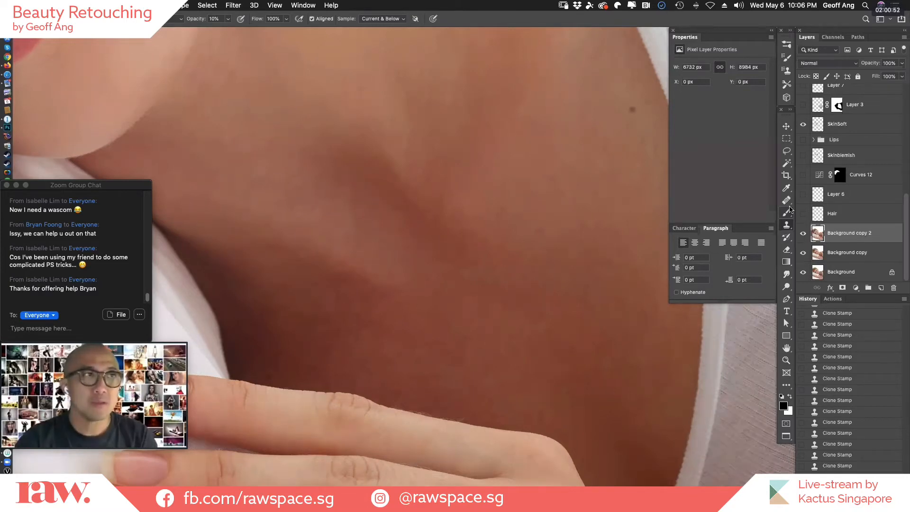
Locate the High Pass filter in the Other filter group without applying it.
{"action": "left_click", "coordinate": [275, 6]}
{"action": "mouse_move", "coordinate": [233, 5]}
{"action": "mouse_move", "coordinate": [282, 199]}
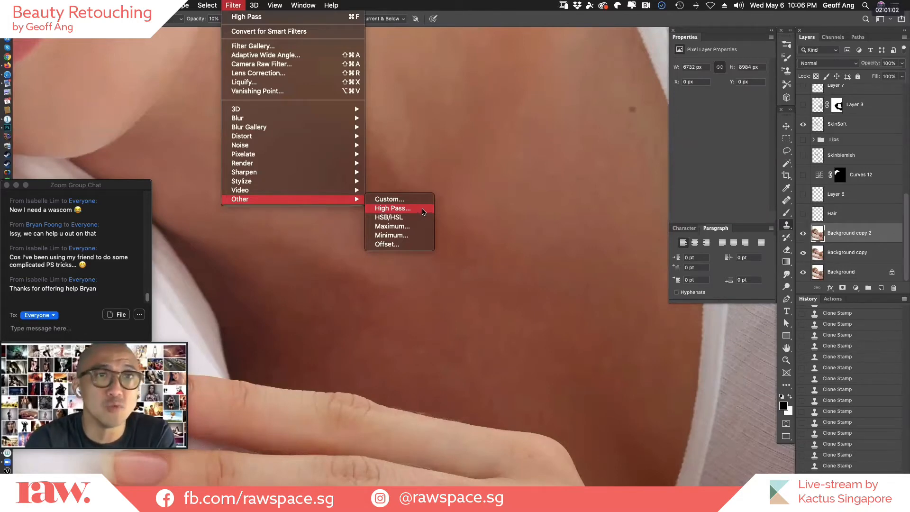
{"action": "left_click", "coordinate": [872, 233]}
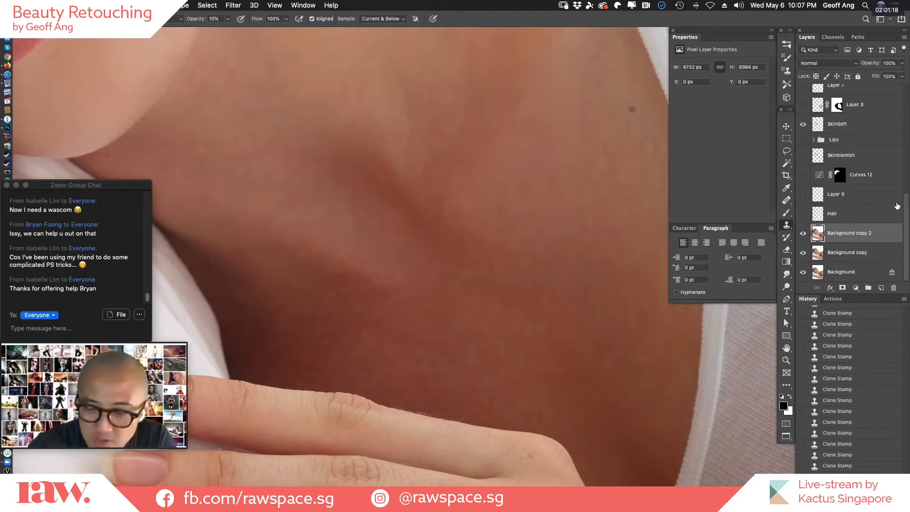
Show the hidden retouching layers, groups and adjustments above Background copy 2, up to Layer 4, and review the whole portrait.
{"action": "key", "text": "super+minus"}
{"action": "key", "text": "super+minus"}
{"action": "left_click_drag", "start_coordinate": [433, 319], "coordinate": [607, 389]}
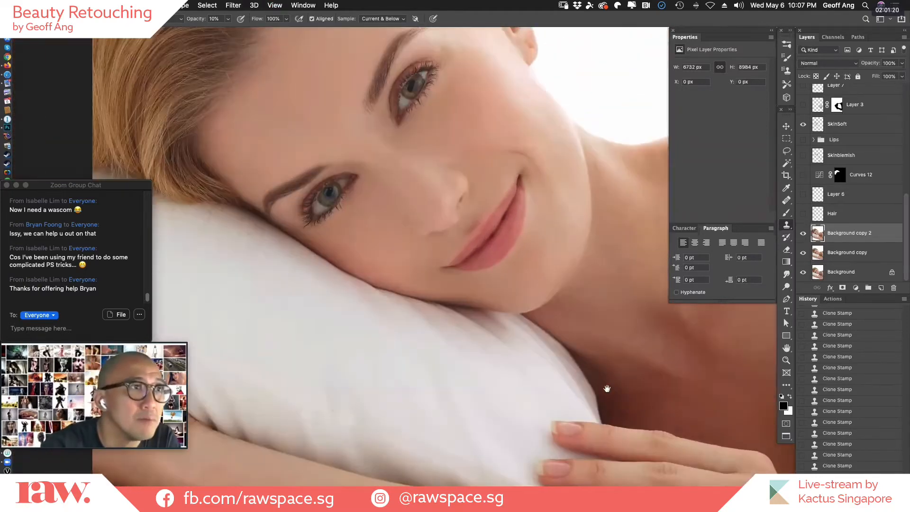
{"action": "scroll", "coordinate": [516, 410], "scroll_direction": "up", "scroll_amount": 5}
{"action": "scroll", "coordinate": [516, 411], "scroll_direction": "right", "scroll_amount": 3}
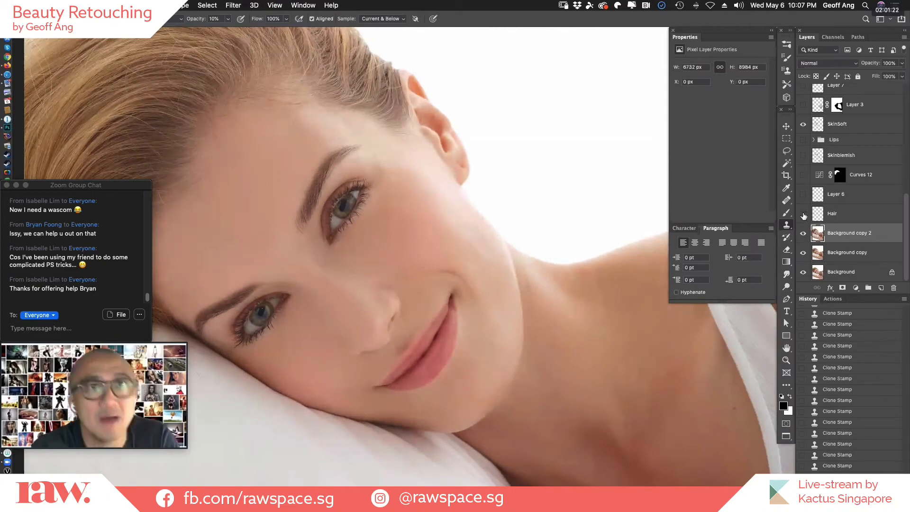
{"action": "left_click_drag", "start_coordinate": [804, 216], "coordinate": [803, 87]}
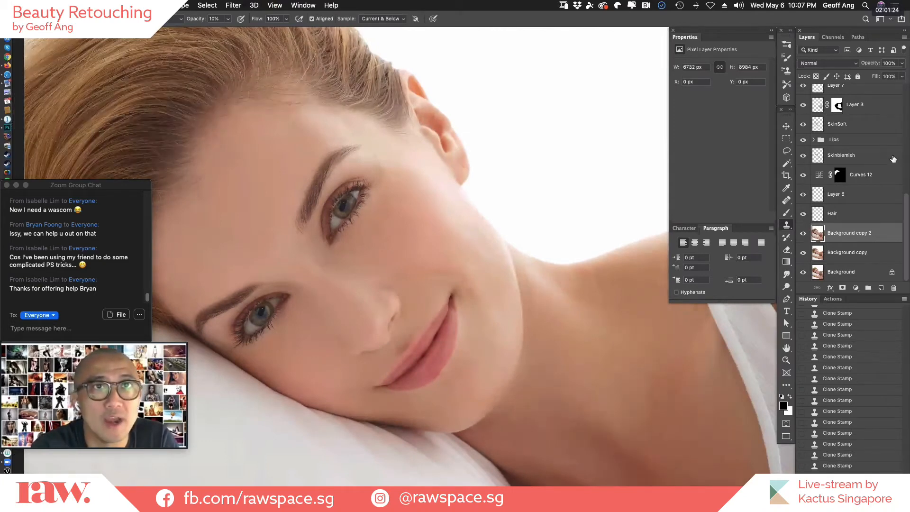
{"action": "left_click_drag", "start_coordinate": [906, 203], "coordinate": [907, 122]}
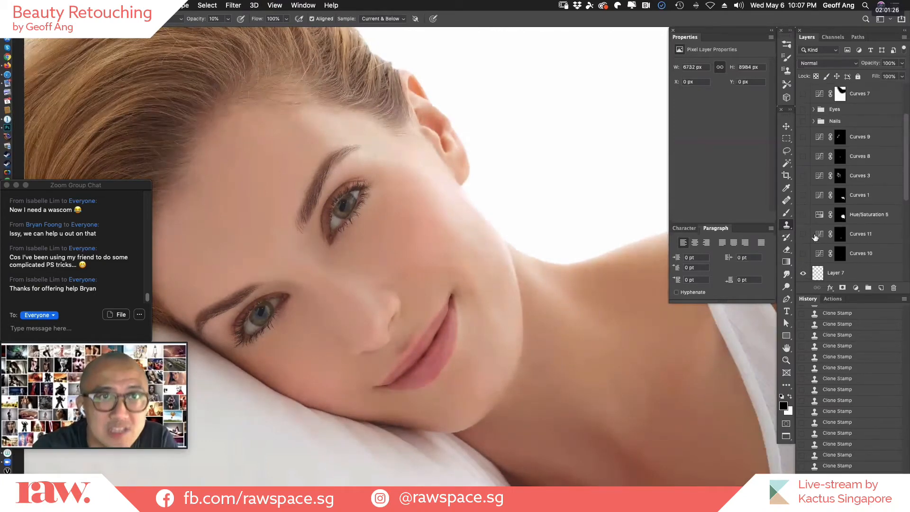
{"action": "left_click", "coordinate": [804, 95]}
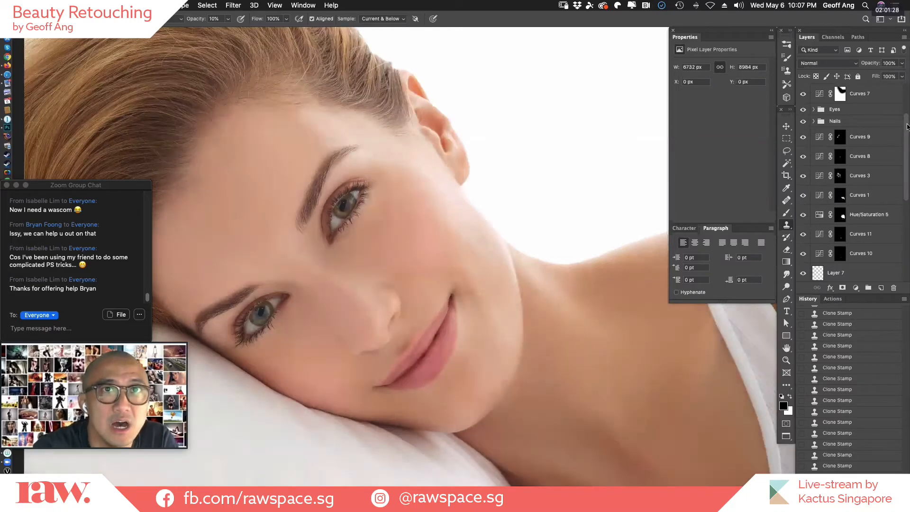
{"action": "scroll", "coordinate": [804, 114], "scroll_direction": "up", "scroll_amount": 3}
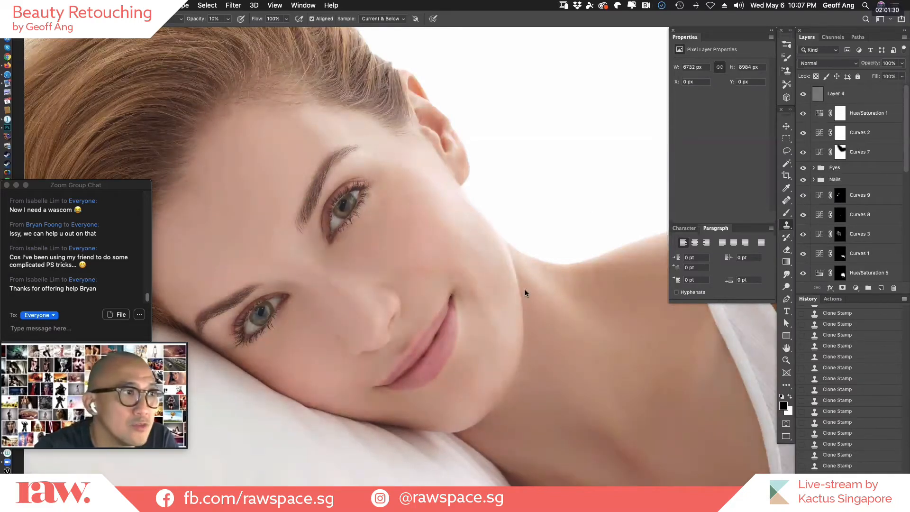
{"action": "left_click", "coordinate": [528, 314], "text": "alt"}
{"action": "left_click", "coordinate": [533, 315], "text": "alt"}
{"action": "left_click", "coordinate": [533, 314], "text": "alt"}
{"action": "left_click_drag", "start_coordinate": [605, 381], "coordinate": [555, 327]}
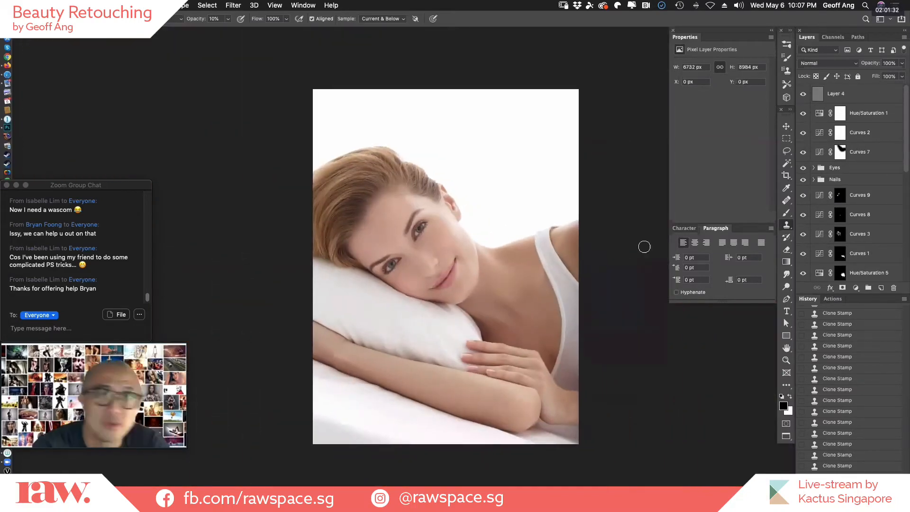
Close PondsKV03111446565.psd without saving the changes and open AlmaClean.psd from the desktop.
{"action": "key", "text": "super+w"}
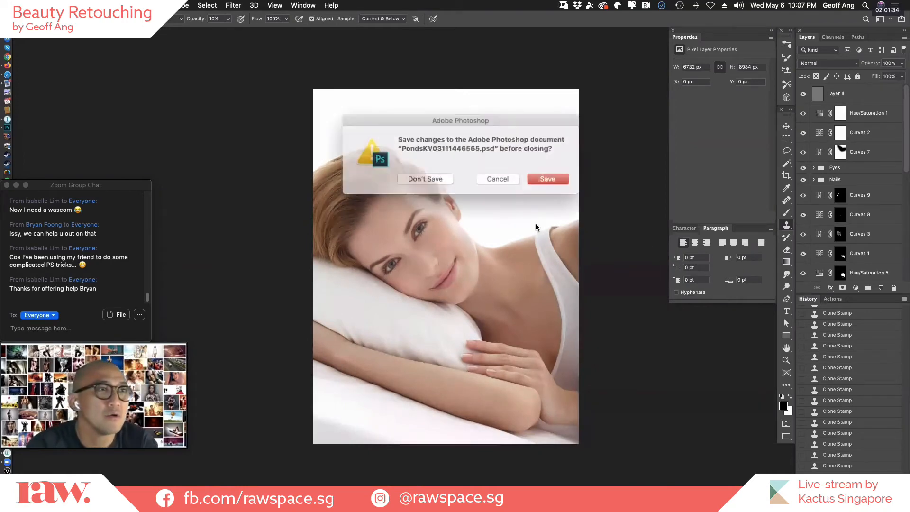
{"action": "left_click", "coordinate": [432, 177]}
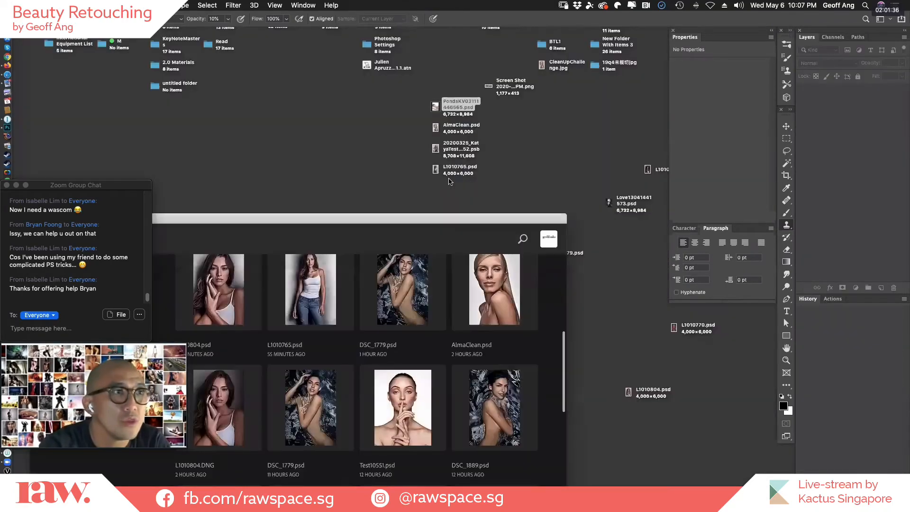
{"action": "left_click", "coordinate": [498, 124]}
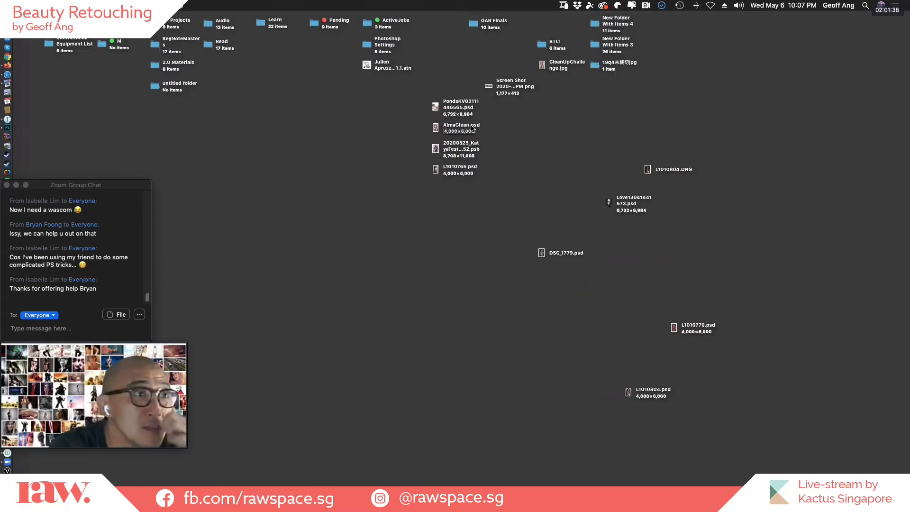
{"action": "double_click", "coordinate": [473, 127]}
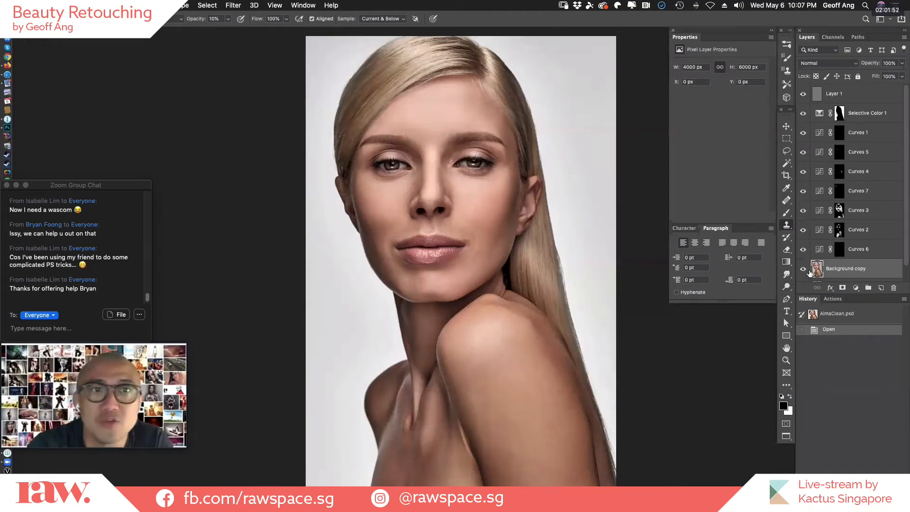
Compare the portrait with and without the layers above Background copy by repeatedly isolating that layer, leaving all layers shown.
{"action": "left_click", "coordinate": [803, 268], "text": "alt"}
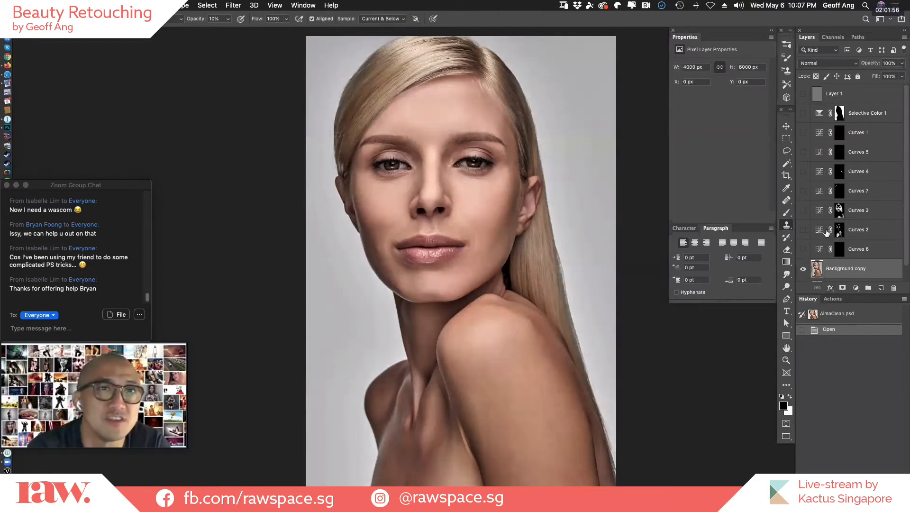
{"action": "left_click", "coordinate": [803, 270], "text": "alt"}
{"action": "left_click", "coordinate": [804, 270], "text": "alt"}
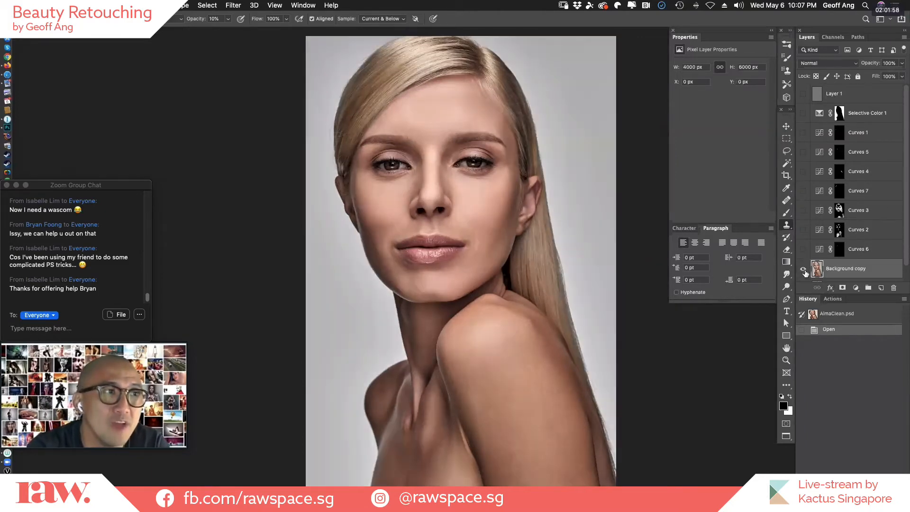
{"action": "left_click", "coordinate": [805, 270], "text": "alt"}
{"action": "left_click", "coordinate": [807, 270], "text": "alt"}
{"action": "left_click", "coordinate": [808, 269], "text": "alt"}
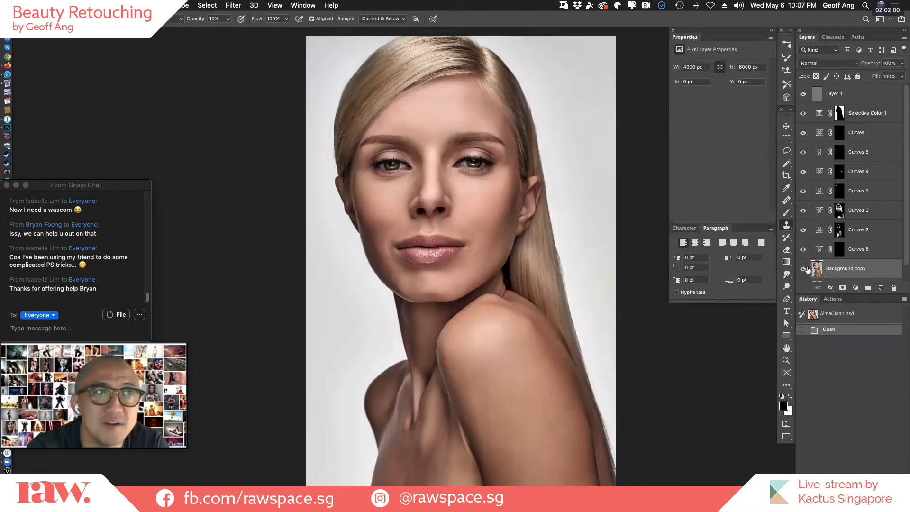
{"action": "left_click", "coordinate": [809, 270], "text": "alt"}
{"action": "left_click", "coordinate": [810, 270], "text": "alt"}
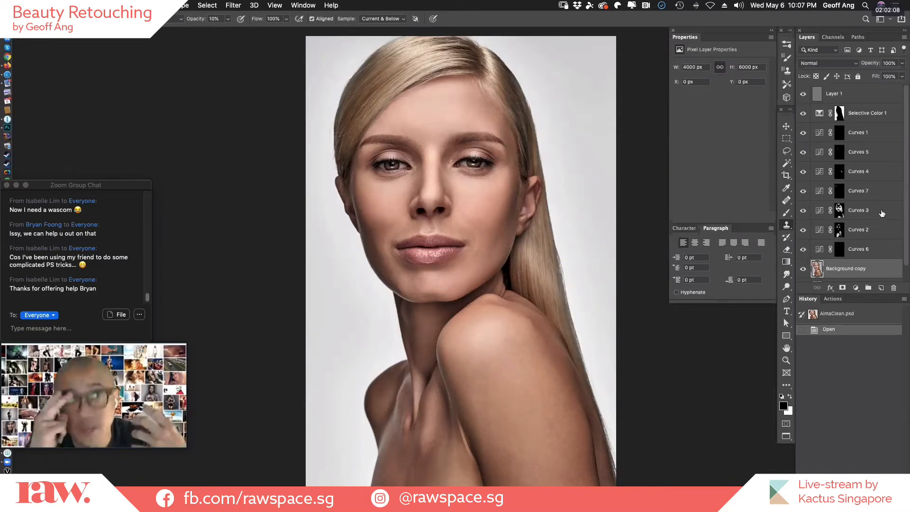
Isolate the Background copy layer and examine the cleaned skin on the face up close.
{"action": "left_click", "coordinate": [803, 269], "text": "alt"}
{"action": "left_click_drag", "start_coordinate": [426, 204], "coordinate": [521, 203]}
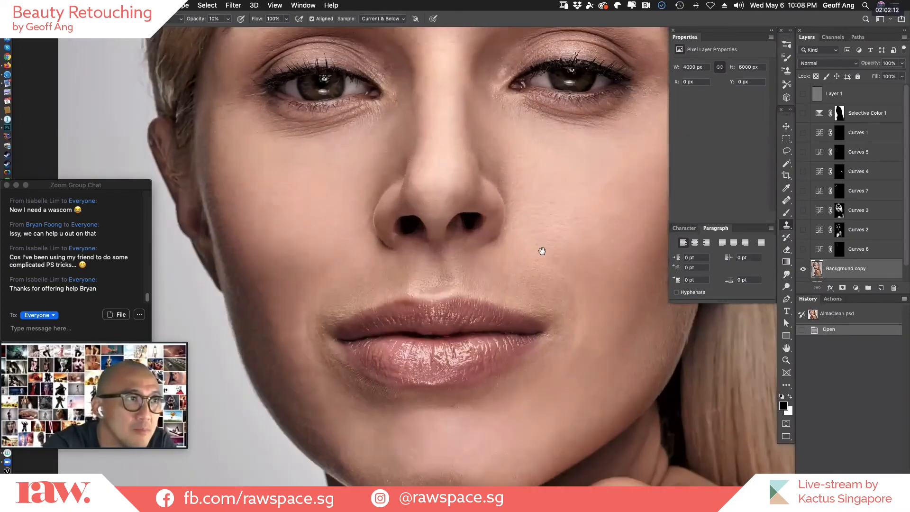
{"action": "left_click_drag", "start_coordinate": [542, 248], "coordinate": [528, 278]}
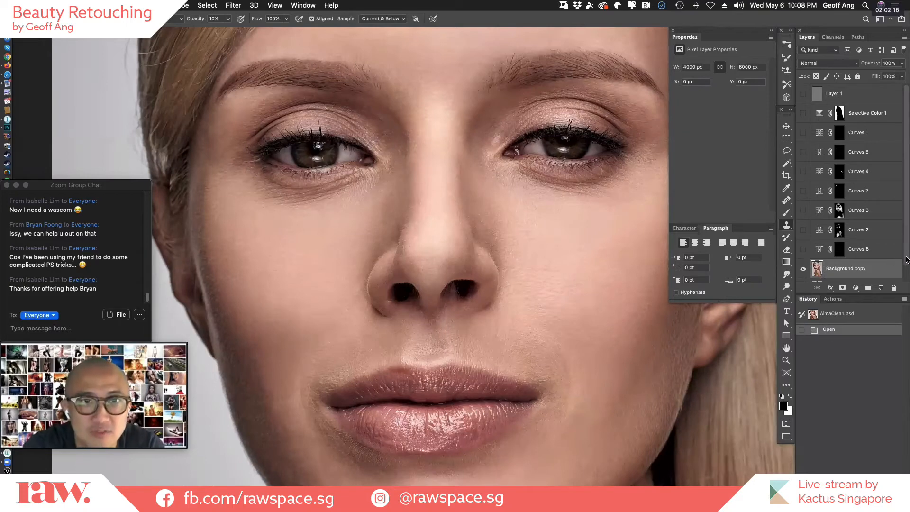
Show the original Background layer with Background copy hidden and inspect the unretouched face and shoulder skin.
{"action": "scroll", "coordinate": [881, 266], "scroll_direction": "down", "scroll_amount": 1}
{"action": "left_click", "coordinate": [804, 273]}
{"action": "left_click", "coordinate": [804, 253]}
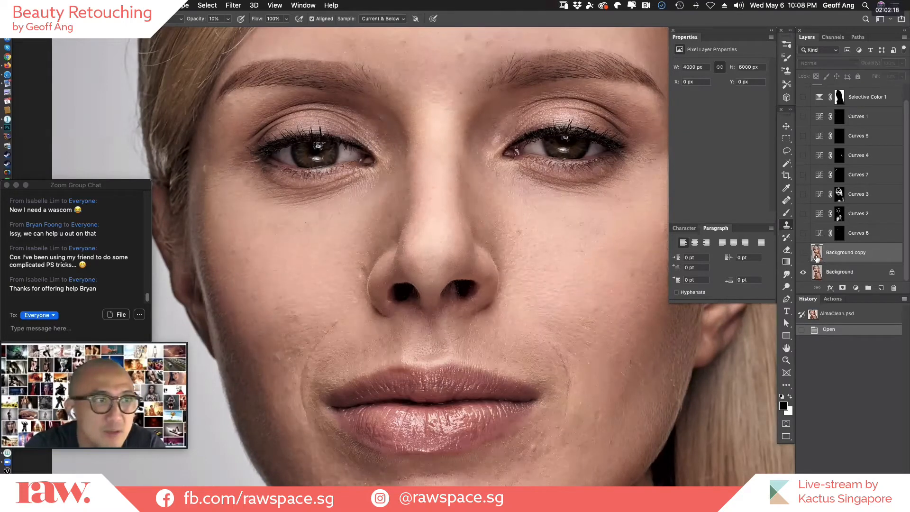
{"action": "left_click_drag", "start_coordinate": [549, 322], "coordinate": [554, 343]}
{"action": "left_click_drag", "start_coordinate": [573, 374], "coordinate": [535, 319]}
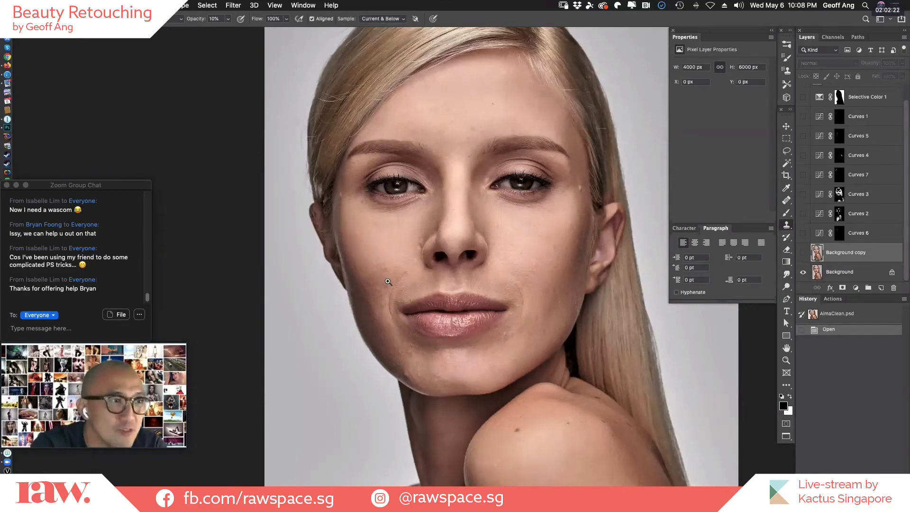
{"action": "left_click_drag", "start_coordinate": [385, 277], "coordinate": [368, 382]}
{"action": "left_click", "coordinate": [533, 304], "text": "alt"}
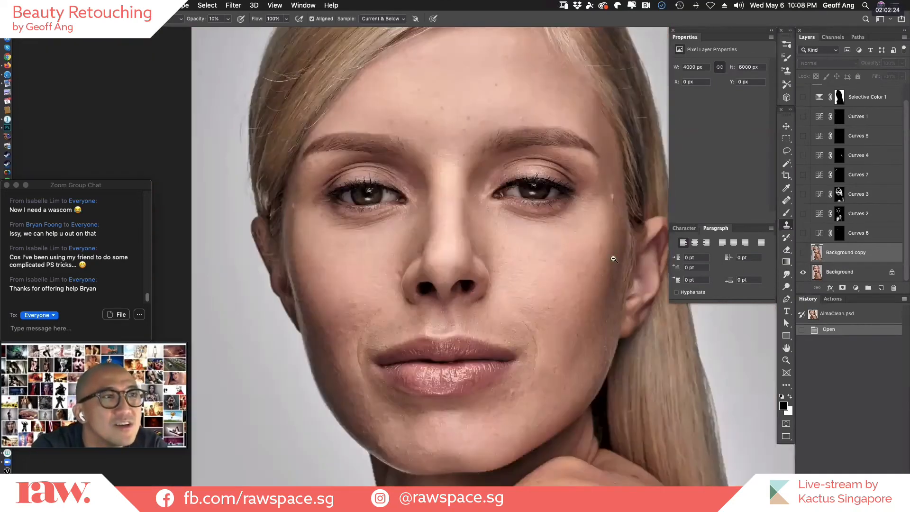
{"action": "left_click", "coordinate": [618, 272], "text": "alt"}
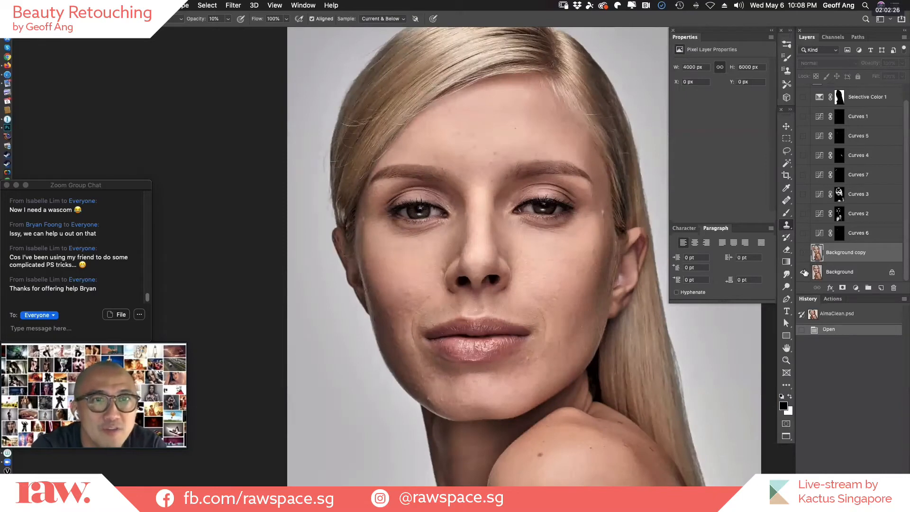
Show Background copy and every layer above it, extend the layer list to reveal the full stack, and select Background.
{"action": "left_click_drag", "start_coordinate": [804, 252], "coordinate": [805, 90]}
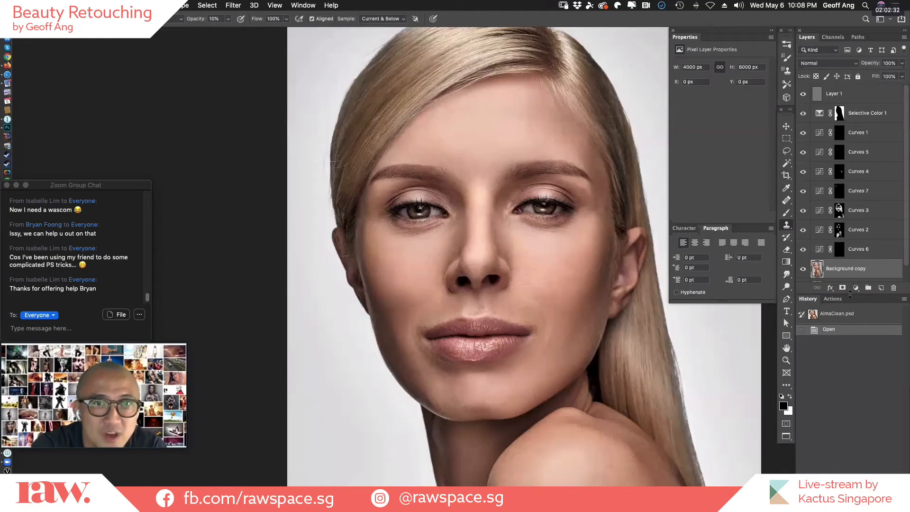
{"action": "left_click_drag", "start_coordinate": [850, 294], "coordinate": [850, 329]}
{"action": "left_click", "coordinate": [858, 293]}
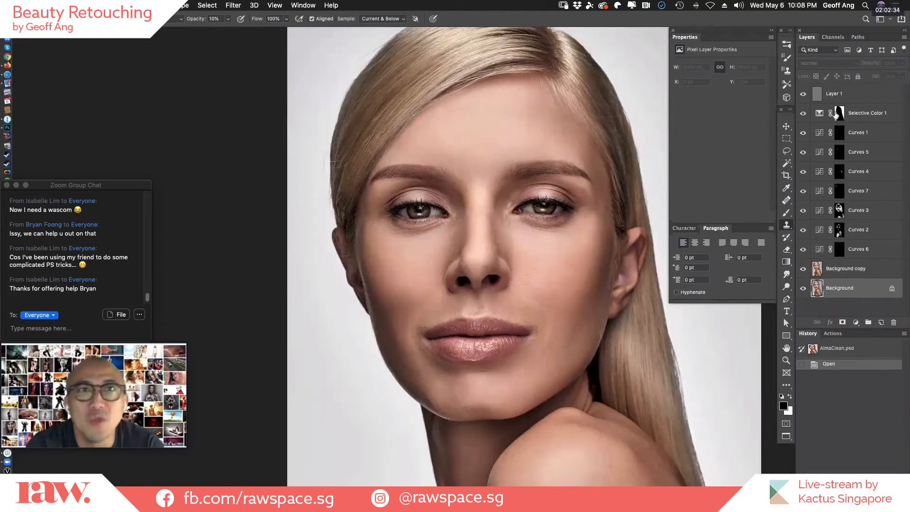
Hide and restore all layers above Background to compare before and after, leaving them shown with the whole portrait in view.
{"action": "left_click_drag", "start_coordinate": [808, 244], "coordinate": [802, 93]}
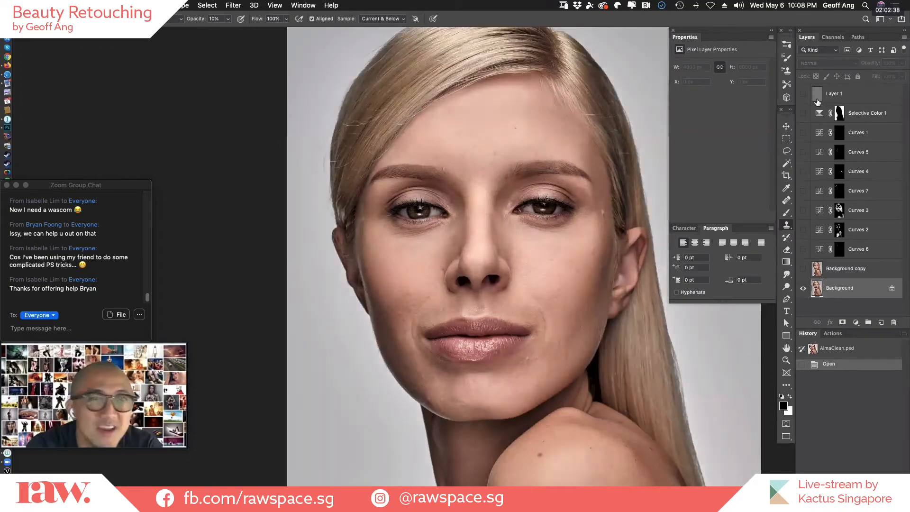
{"action": "left_click_drag", "start_coordinate": [803, 258], "coordinate": [803, 271]}
{"action": "left_click_drag", "start_coordinate": [804, 222], "coordinate": [803, 91]}
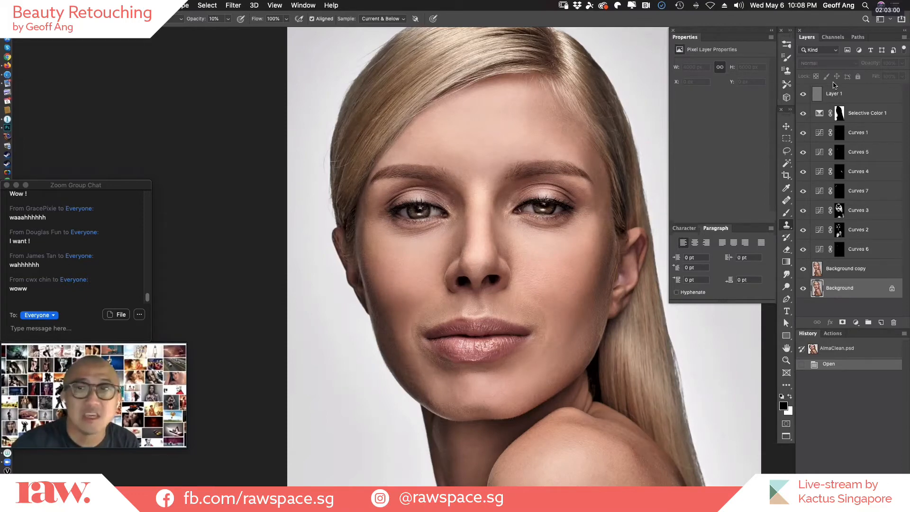
{"action": "key", "text": "super+0"}
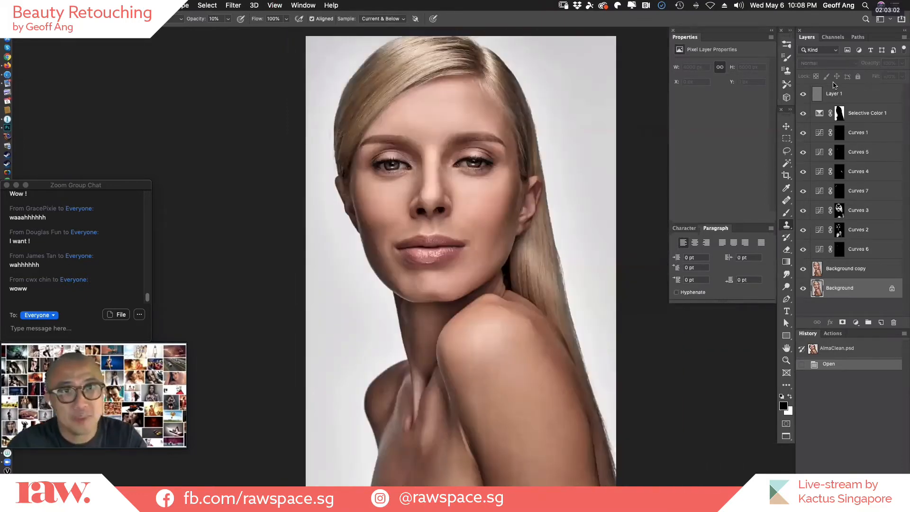
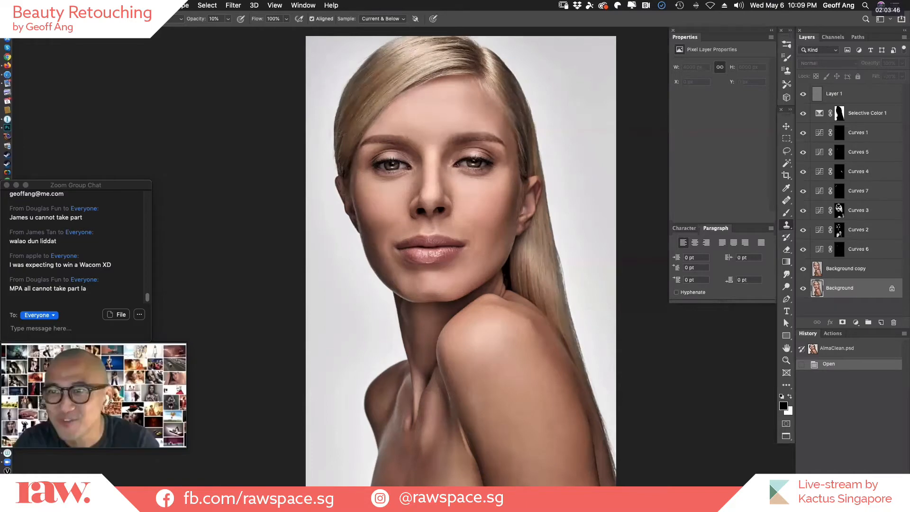
Hide every layer except the original Background layer so only the unretouched portrait is displayed.
{"action": "left_click", "coordinate": [646, 167]}
{"action": "left_click", "coordinate": [520, 180]}
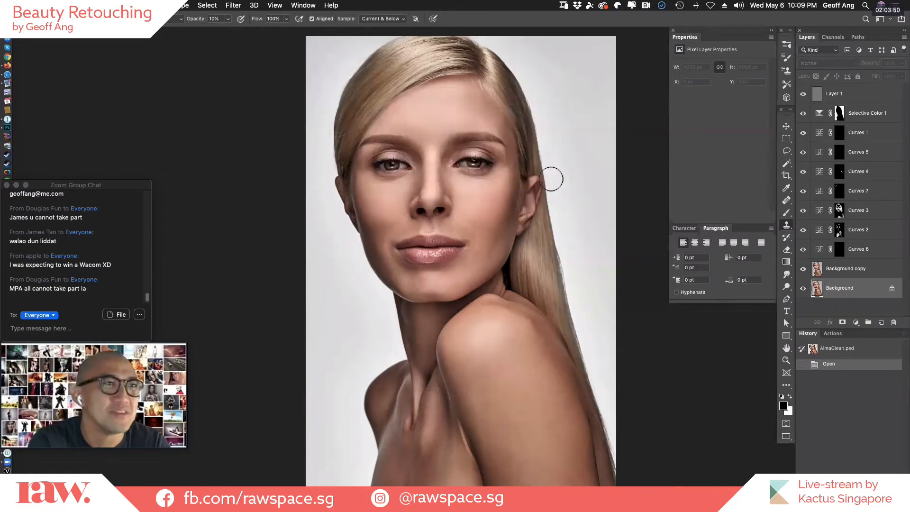
{"action": "left_click", "coordinate": [803, 288], "text": "alt"}
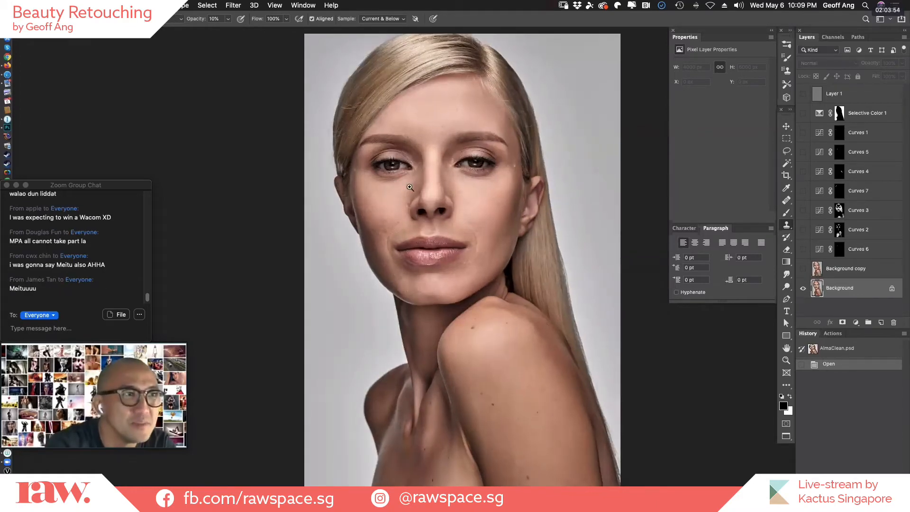
Examine the unretouched skin up close, from the forehead, cheeks and chin to the shoulder and chest.
{"action": "left_click_drag", "start_coordinate": [429, 194], "coordinate": [513, 229]}
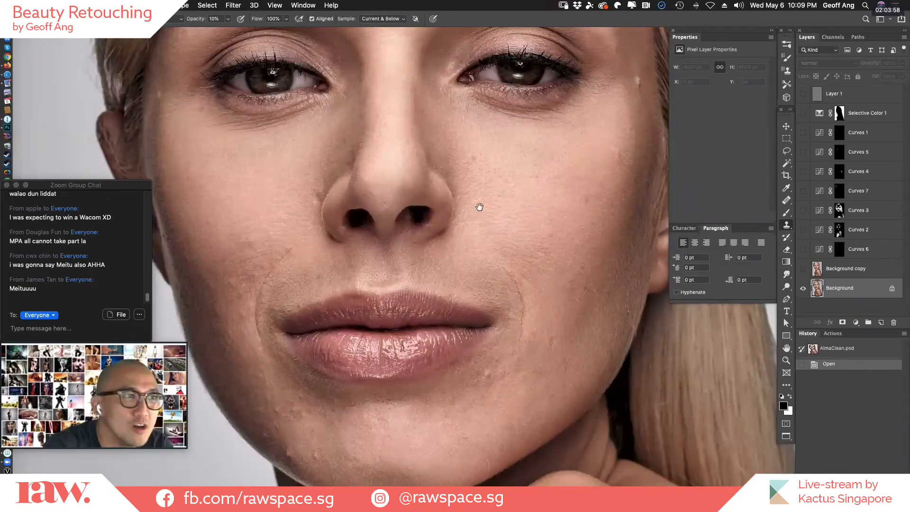
{"action": "left_click_drag", "start_coordinate": [496, 355], "coordinate": [530, 467]}
{"action": "mouse_move", "coordinate": [428, 159]}
{"action": "left_mouse_down"}
{"action": "mouse_move", "coordinate": [428, 268]}
{"action": "mouse_move", "coordinate": [396, 407]}
{"action": "mouse_move", "coordinate": [372, 456]}
{"action": "left_mouse_up"}
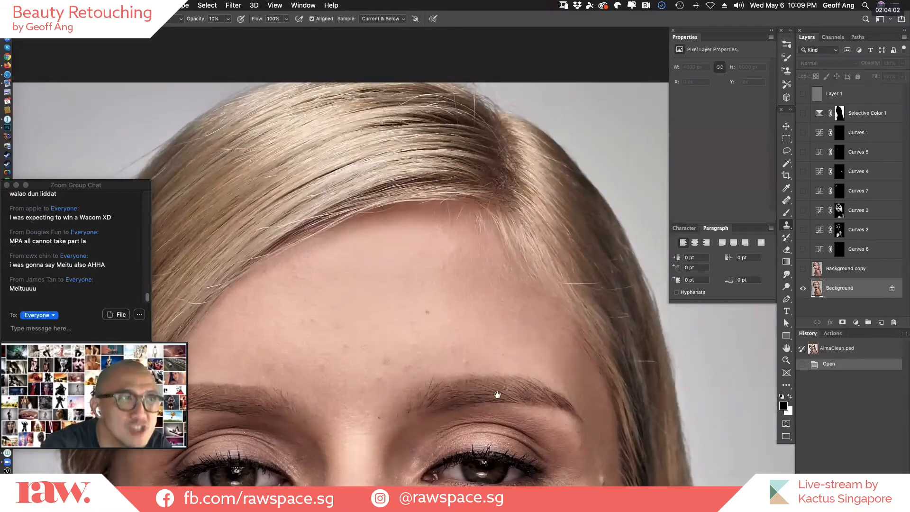
{"action": "mouse_move", "coordinate": [531, 251]}
{"action": "left_mouse_down"}
{"action": "mouse_move", "coordinate": [553, 195]}
{"action": "mouse_move", "coordinate": [575, 43]}
{"action": "left_mouse_up"}
{"action": "left_click_drag", "start_coordinate": [524, 234], "coordinate": [517, 24]}
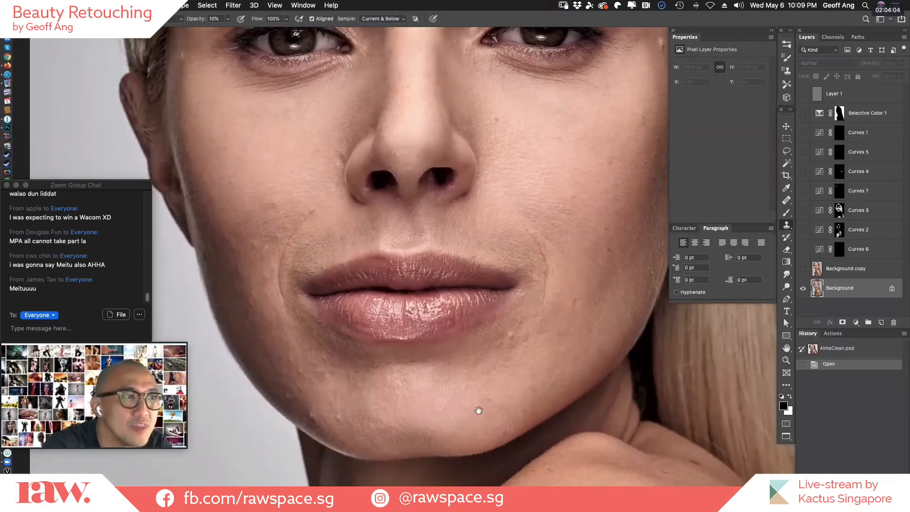
{"action": "left_click_drag", "start_coordinate": [479, 410], "coordinate": [468, 390]}
{"action": "left_click_drag", "start_coordinate": [498, 474], "coordinate": [461, 309]}
{"action": "left_click_drag", "start_coordinate": [518, 385], "coordinate": [505, 209]}
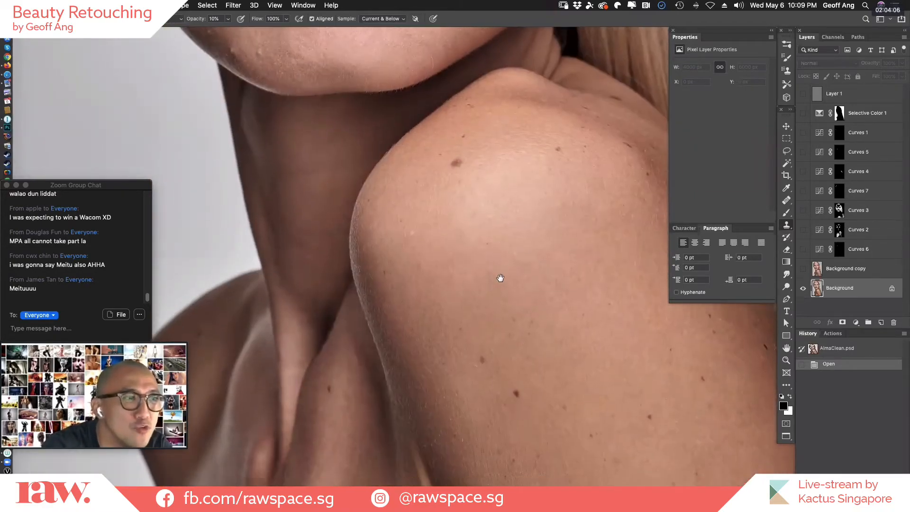
{"action": "left_click", "coordinate": [503, 271], "text": "alt"}
{"action": "left_click_drag", "start_coordinate": [496, 252], "coordinate": [517, 157]}
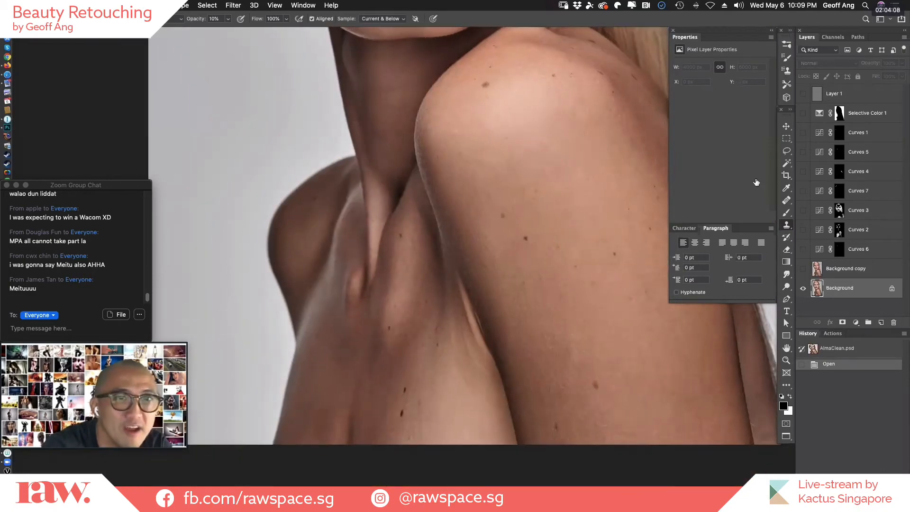
Toggle the Background copy layer's visibility to compare the cleaned shoulder and chest skin with the original.
{"action": "left_click", "coordinate": [804, 270]}
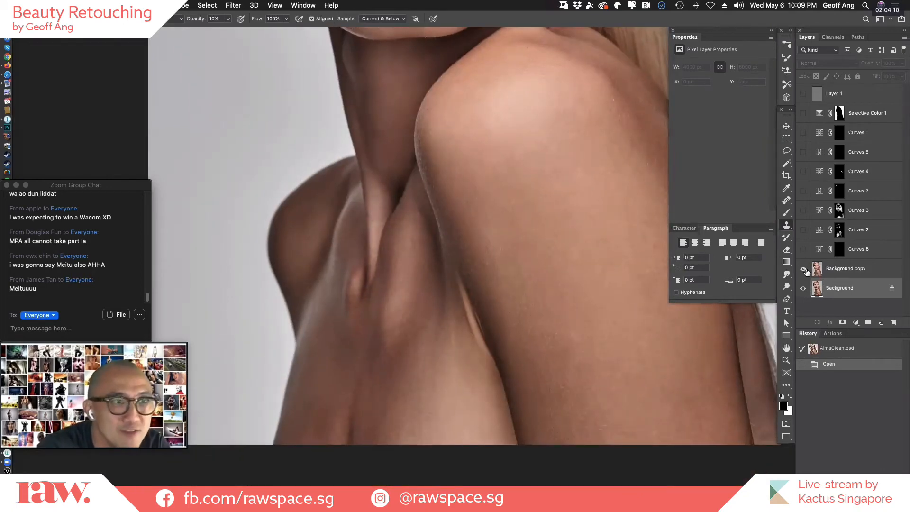
{"action": "left_click", "coordinate": [804, 270]}
{"action": "left_click", "coordinate": [807, 270]}
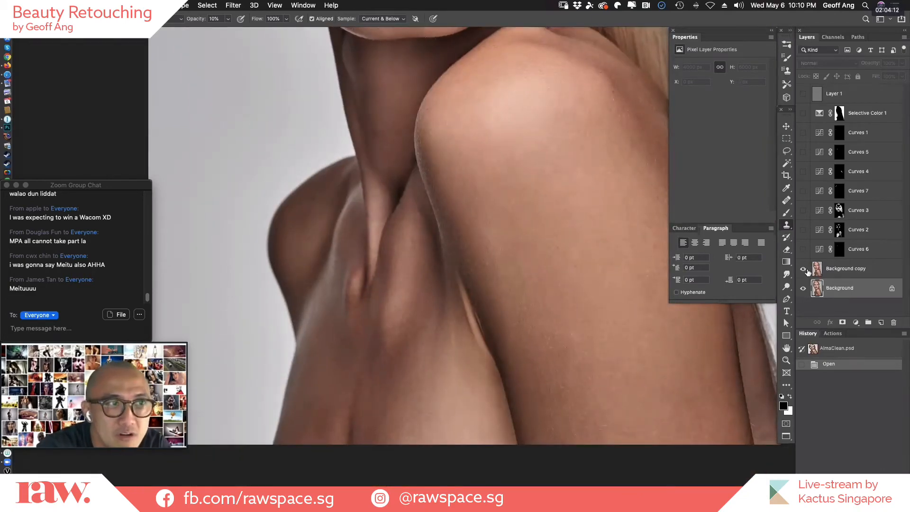
{"action": "left_click", "coordinate": [807, 270]}
{"action": "left_click", "coordinate": [807, 270]}
Compare the whole face before and after cleanup by switching the Background copy layer off and on.
{"action": "left_click_drag", "start_coordinate": [524, 270], "coordinate": [536, 380]}
{"action": "left_click", "coordinate": [804, 271]}
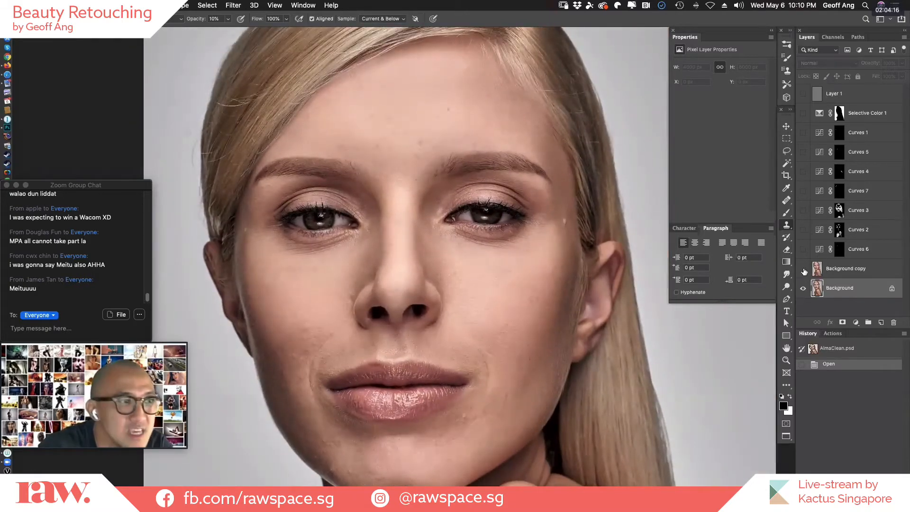
{"action": "left_click", "coordinate": [804, 271]}
{"action": "left_click", "coordinate": [804, 271]}
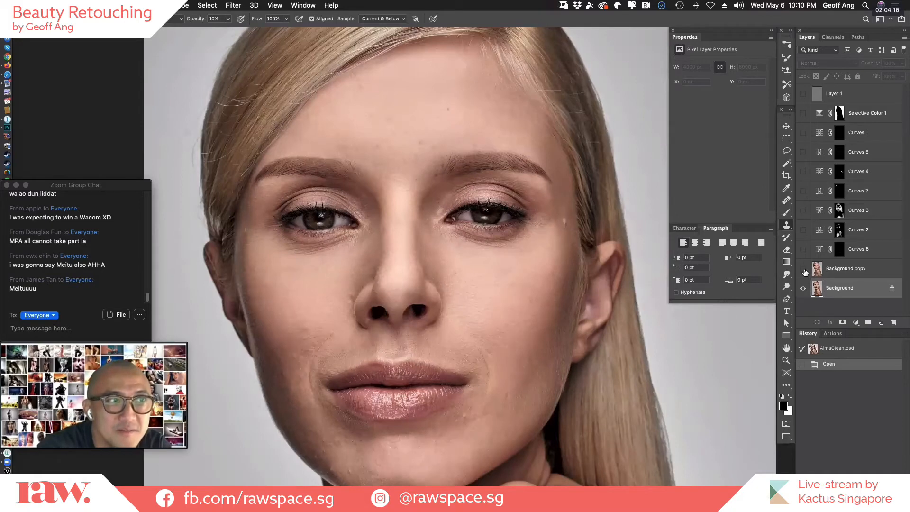
{"action": "left_click", "coordinate": [807, 272]}
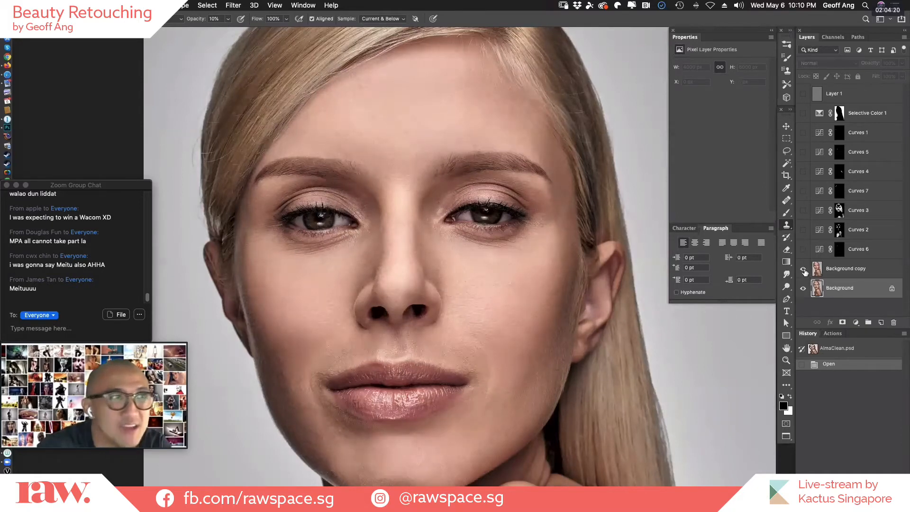
Compare the forehead blemishes and stray hairs before and after cleanup using the Background copy layer's visibility.
{"action": "key", "text": "super+plus"}
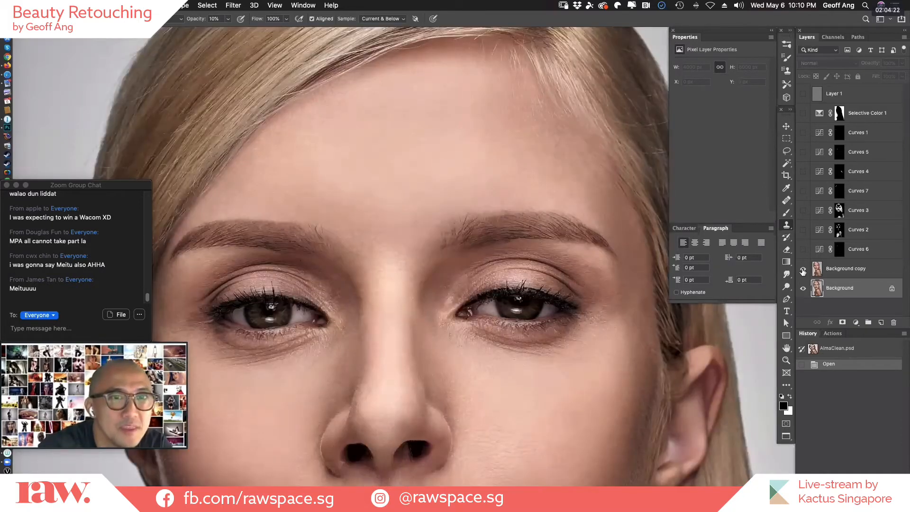
{"action": "left_click_drag", "start_coordinate": [508, 300], "coordinate": [624, 410]}
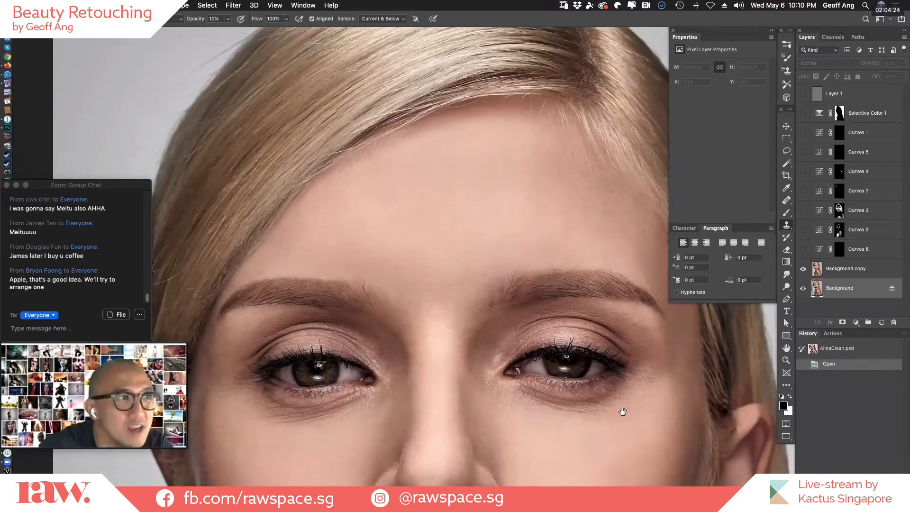
{"action": "left_click", "coordinate": [802, 271]}
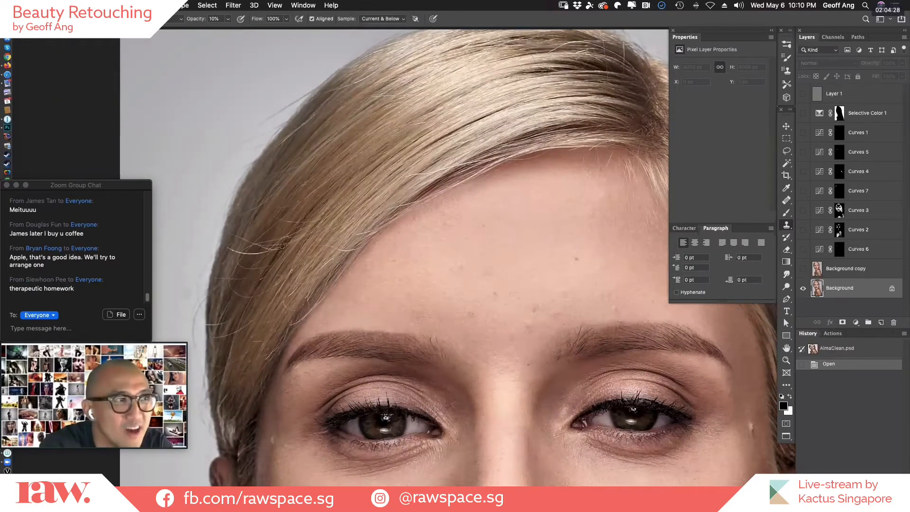
{"action": "left_click", "coordinate": [803, 270]}
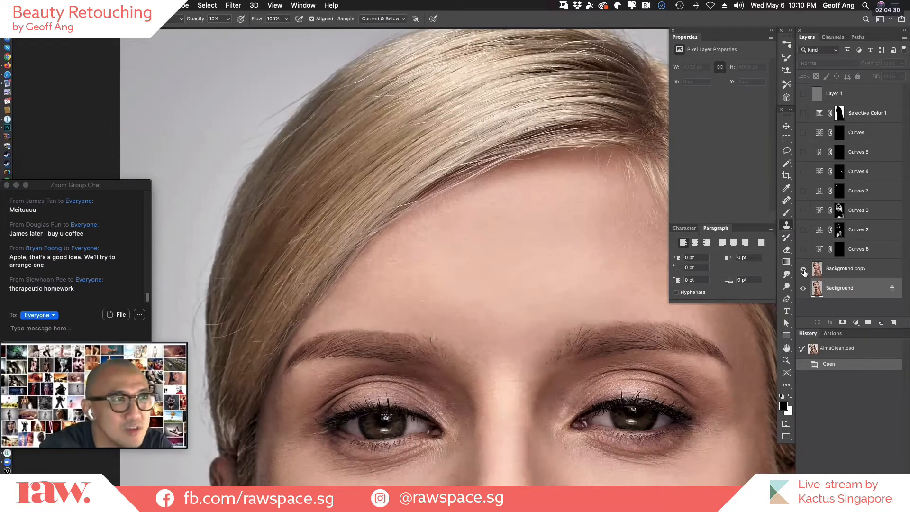
{"action": "left_click", "coordinate": [805, 271]}
{"action": "left_click", "coordinate": [807, 273]}
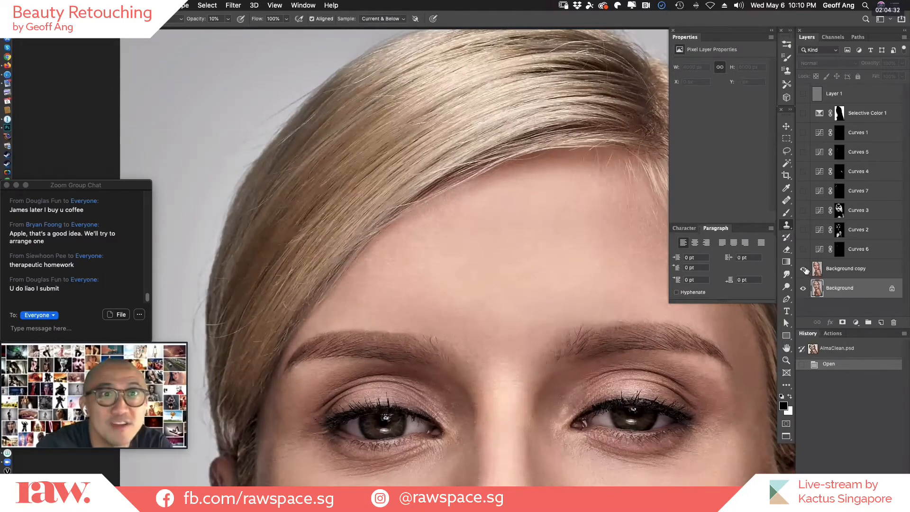
{"action": "left_click", "coordinate": [805, 270]}
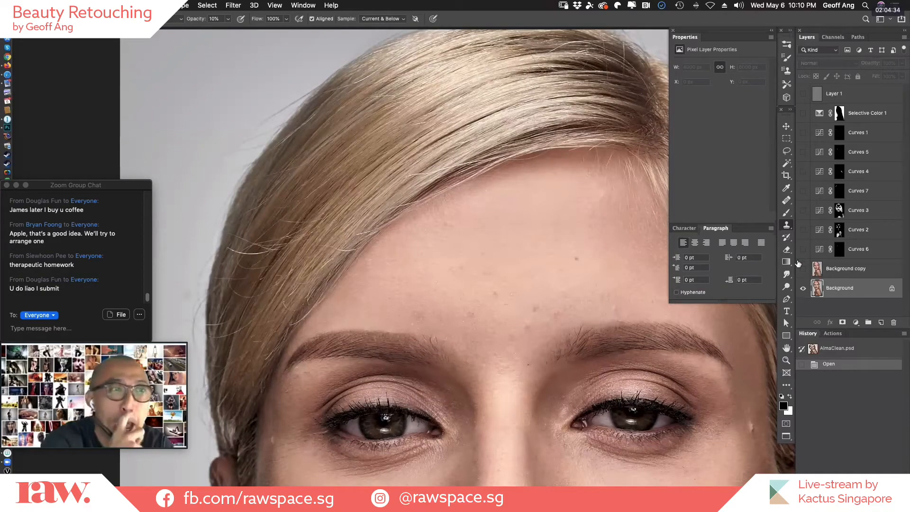
Compare the skin around the eyes, nose and cheeks with the Background copy layer shown and hidden.
{"action": "left_click_drag", "start_coordinate": [421, 337], "coordinate": [306, 279]}
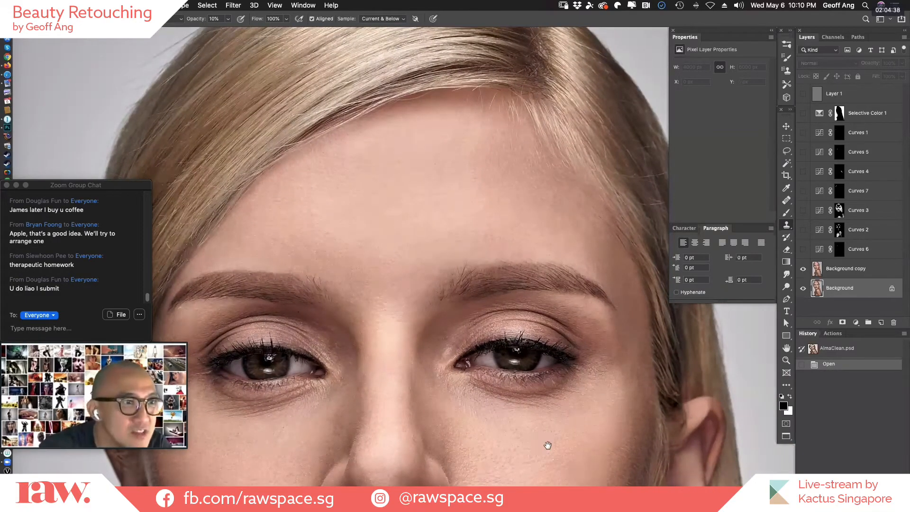
{"action": "left_click_drag", "start_coordinate": [546, 444], "coordinate": [574, 230]}
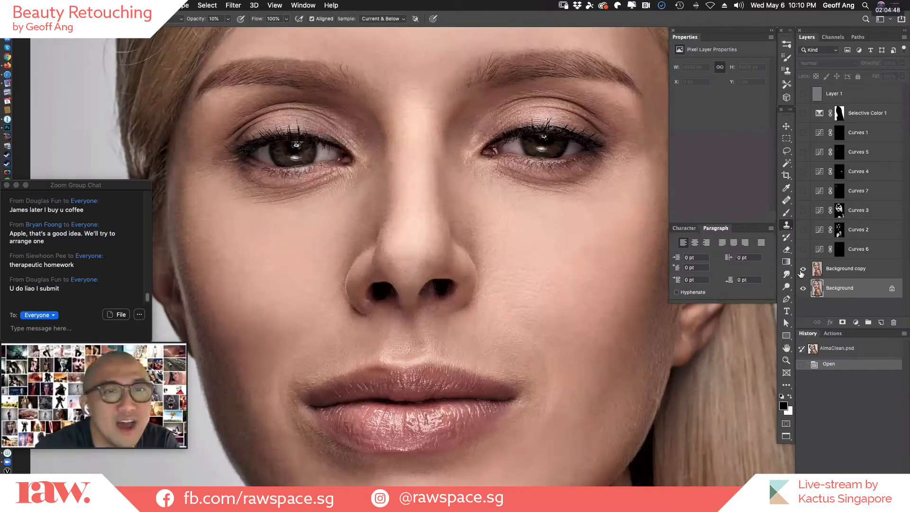
{"action": "left_click", "coordinate": [802, 269]}
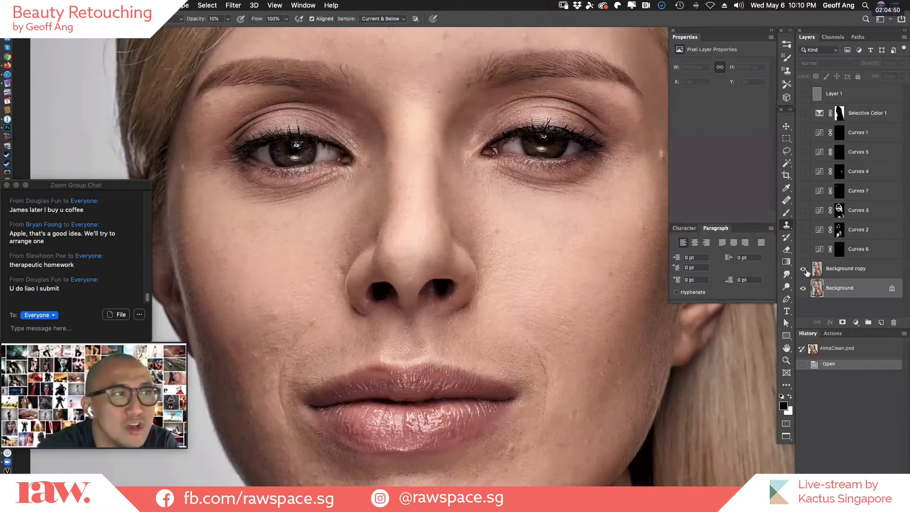
{"action": "left_click", "coordinate": [804, 270]}
{"action": "left_click", "coordinate": [804, 269]}
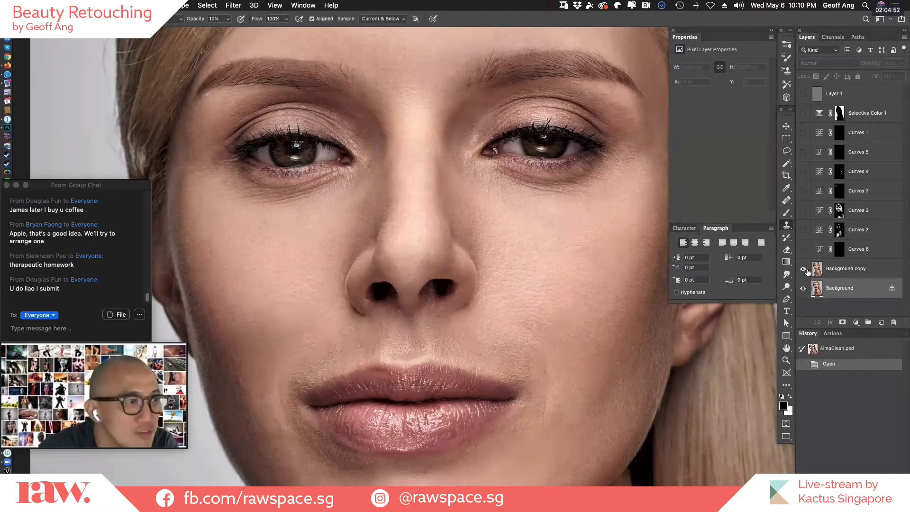
{"action": "left_click", "coordinate": [804, 270]}
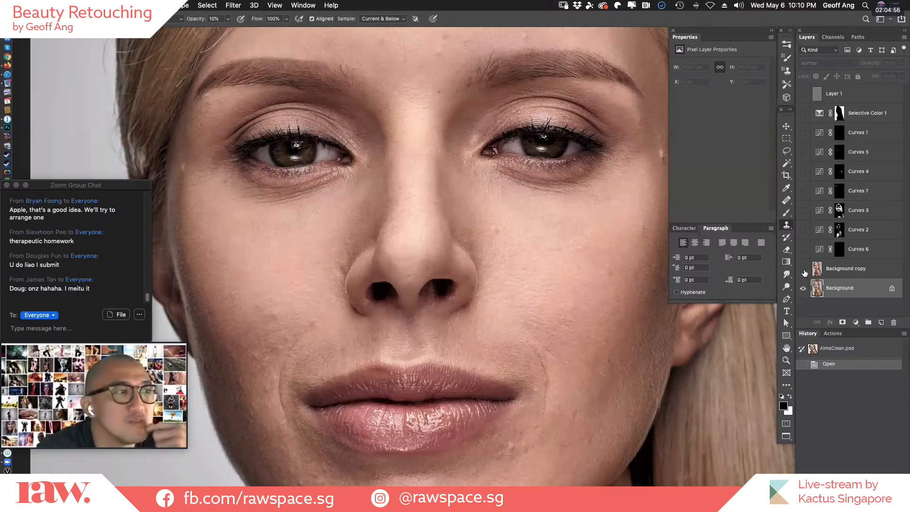
Compare the skin around the mouth and chin before and after cleanup, leaving the Background copy layer visible.
{"action": "left_click_drag", "start_coordinate": [530, 374], "coordinate": [558, 252]}
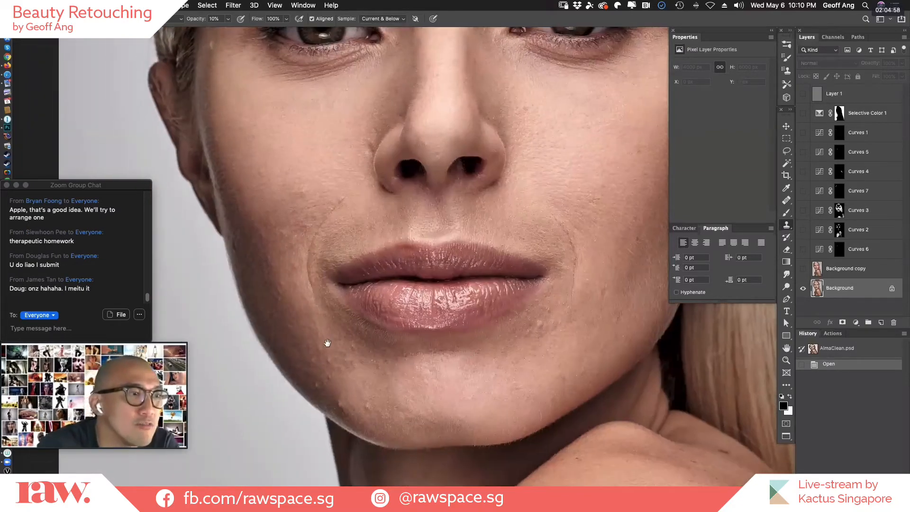
{"action": "left_click", "coordinate": [803, 269]}
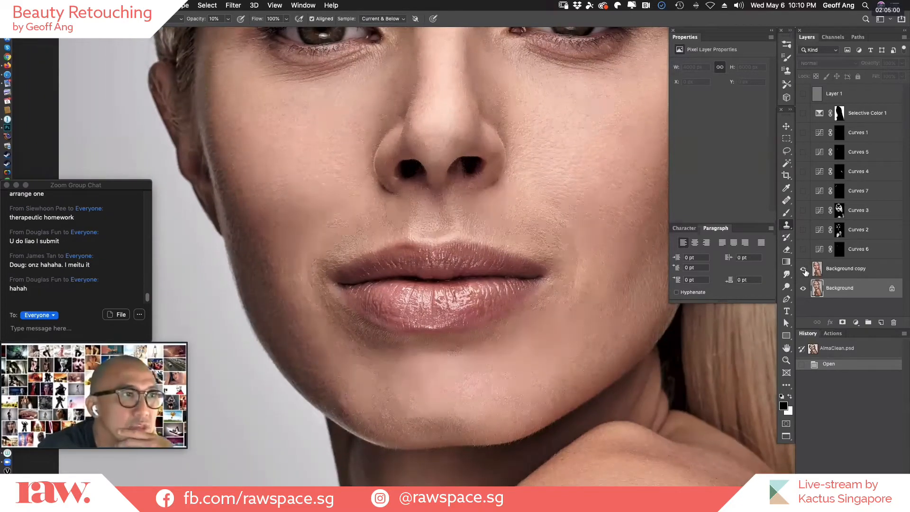
{"action": "left_click", "coordinate": [804, 270]}
{"action": "left_click", "coordinate": [805, 272]}
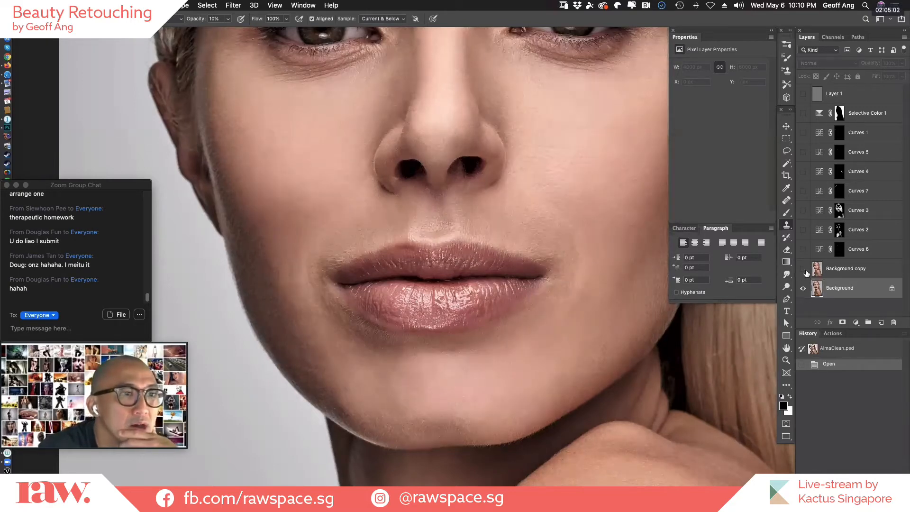
{"action": "left_click", "coordinate": [804, 270]}
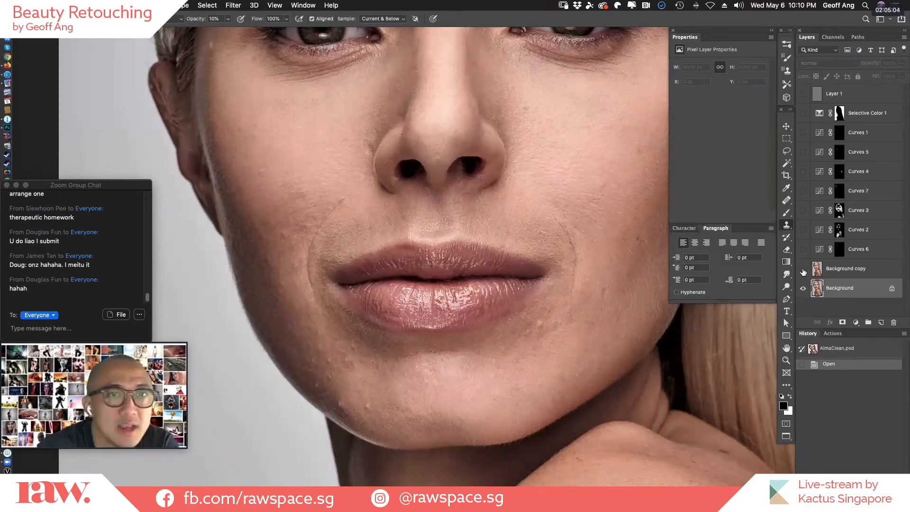
{"action": "left_click", "coordinate": [804, 270]}
{"action": "left_click", "coordinate": [805, 270]}
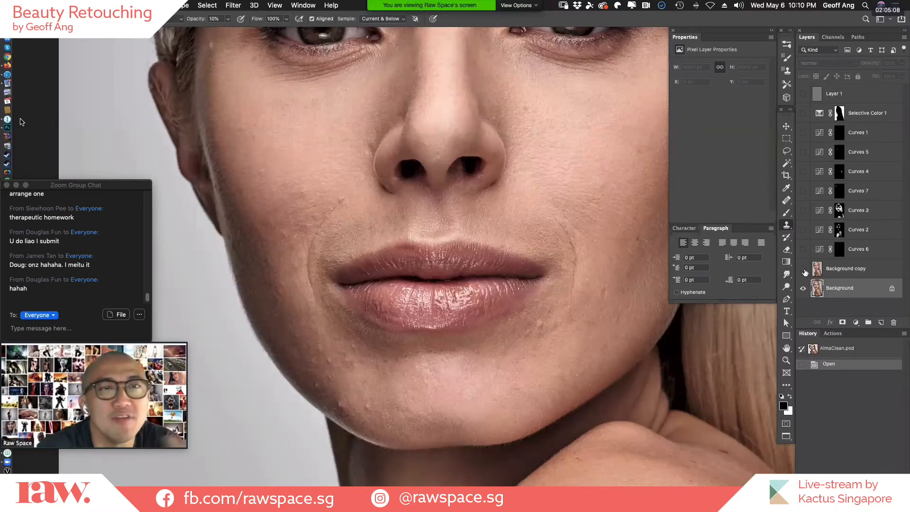
{"action": "left_click", "coordinate": [804, 270]}
Fit the whole portrait in view and select the Background copy layer.
{"action": "left_click_drag", "start_coordinate": [444, 362], "coordinate": [288, 499]}
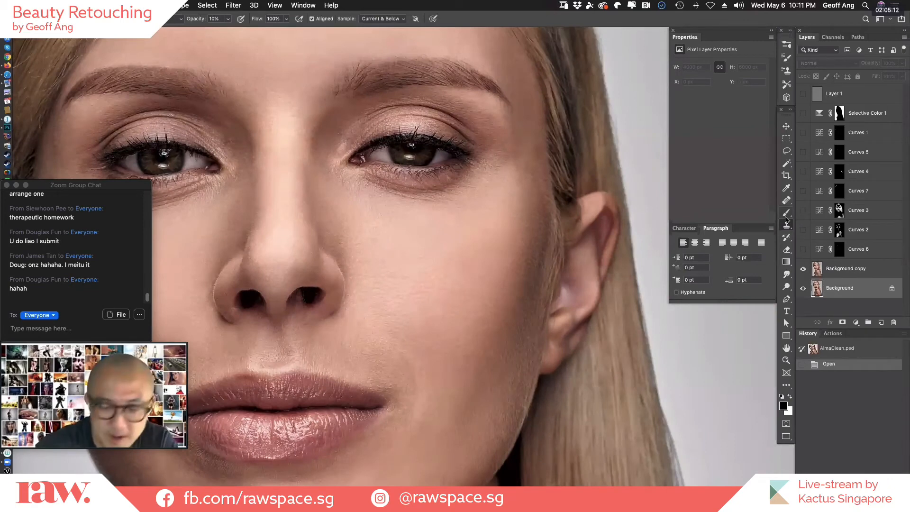
{"action": "key", "text": "super+0"}
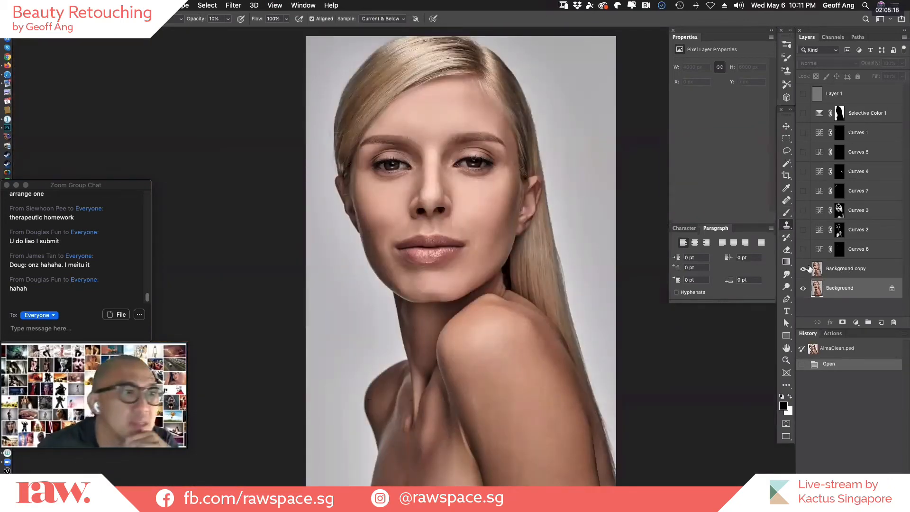
{"action": "left_click", "coordinate": [837, 274]}
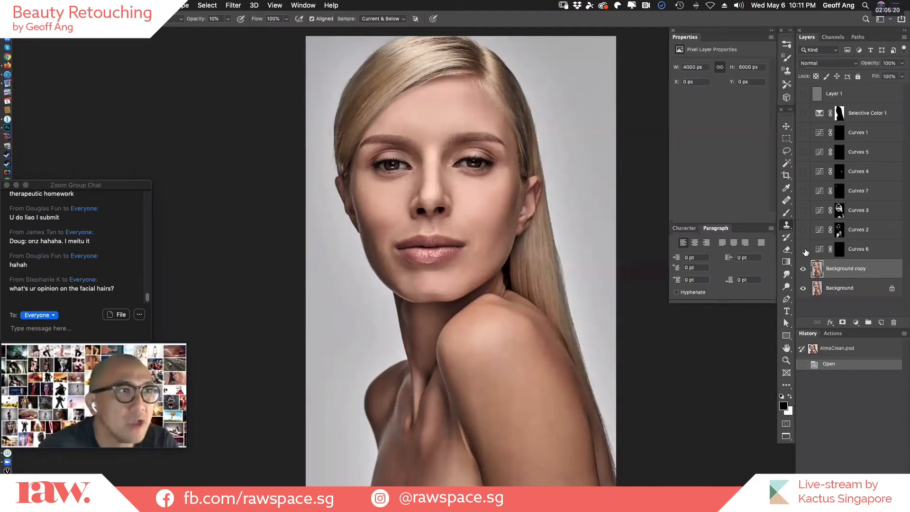
Inspect the Curves 6 layer's mask over the eyelids with the red overlay and toggle the layer to compare its effect.
{"action": "left_click_drag", "start_coordinate": [458, 155], "coordinate": [641, 263]}
{"action": "left_click", "coordinate": [839, 250]}
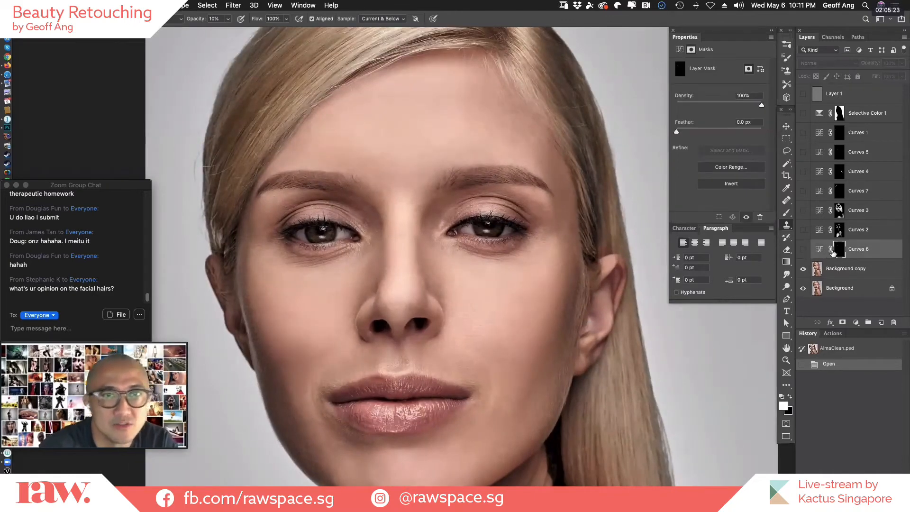
{"action": "left_click", "coordinate": [803, 251]}
{"action": "key", "text": "backslash"}
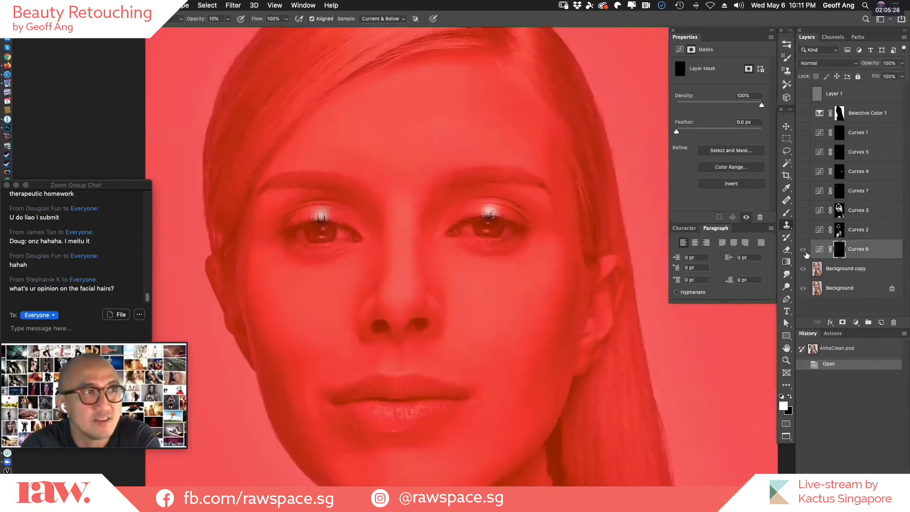
{"action": "key", "text": "backslash"}
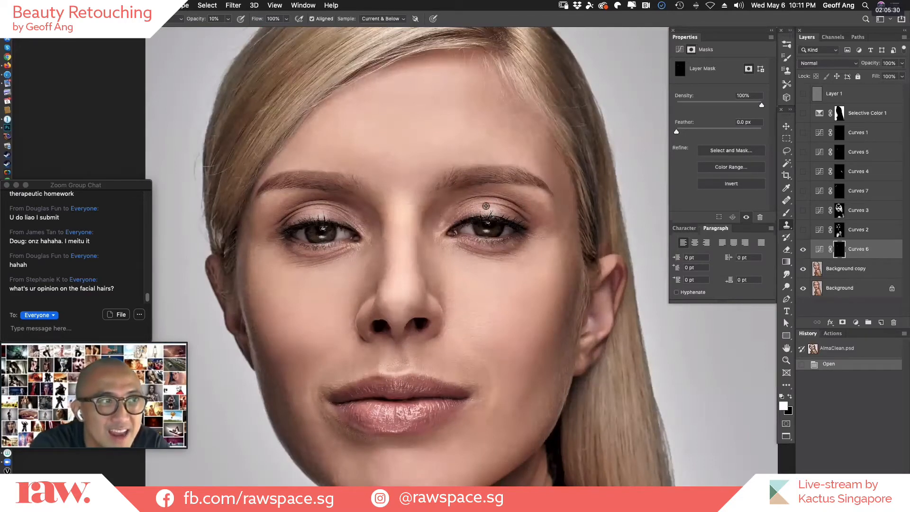
{"action": "left_click", "coordinate": [802, 249]}
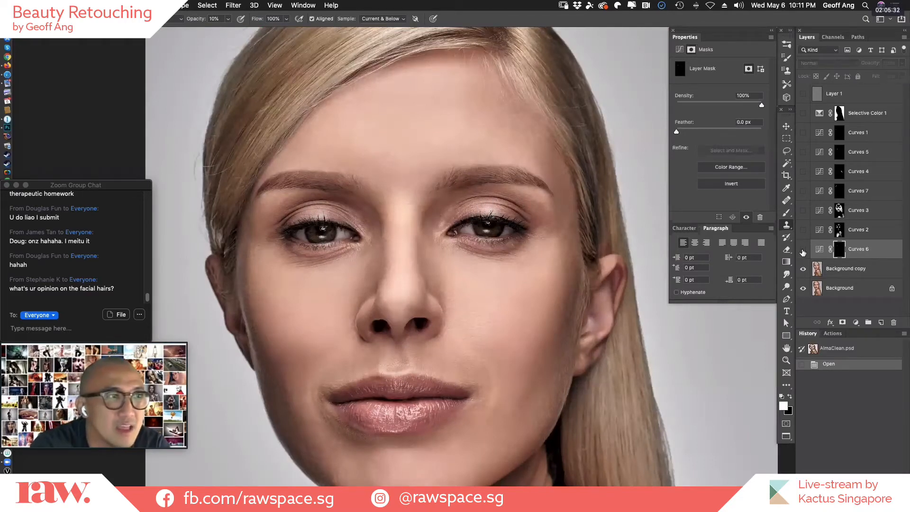
Compare the eyelids with the Curves 6 layer shown and hidden, leaving the layer visible.
{"action": "left_click", "coordinate": [805, 251]}
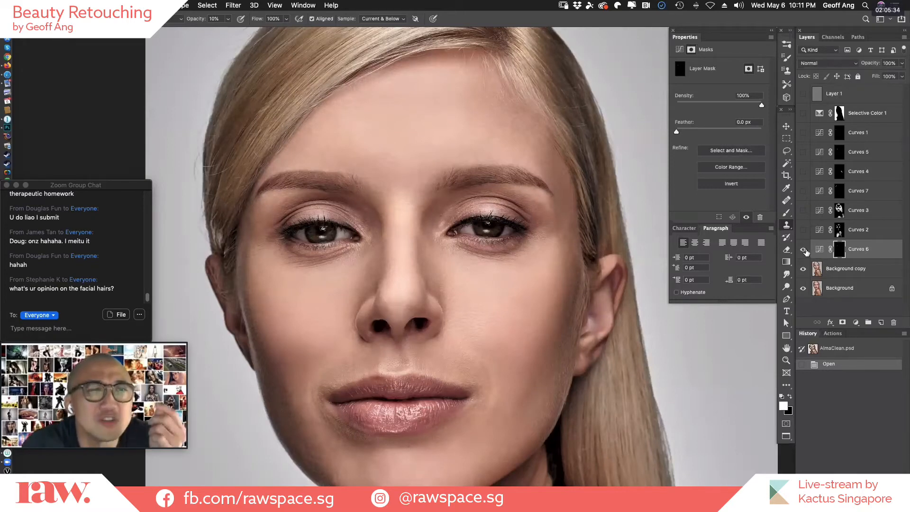
{"action": "left_click", "coordinate": [804, 251]}
{"action": "left_click", "coordinate": [804, 251]}
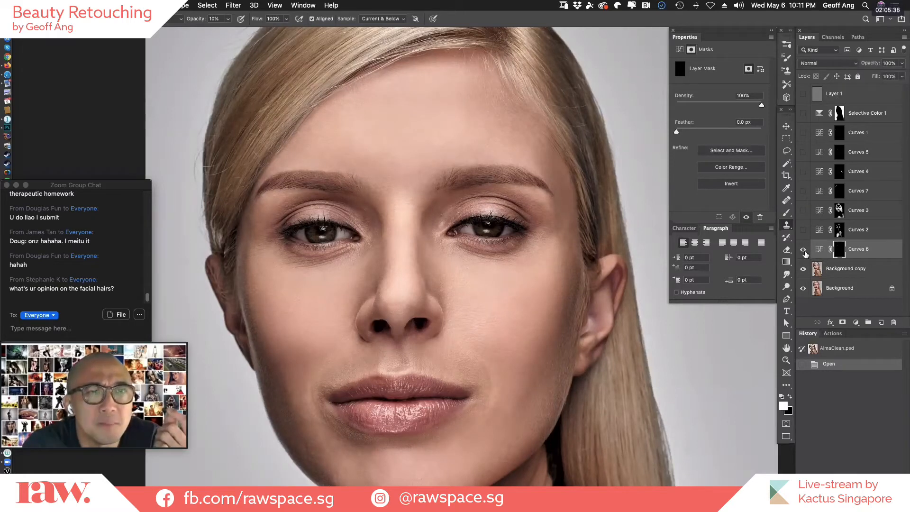
{"action": "left_click", "coordinate": [803, 251]}
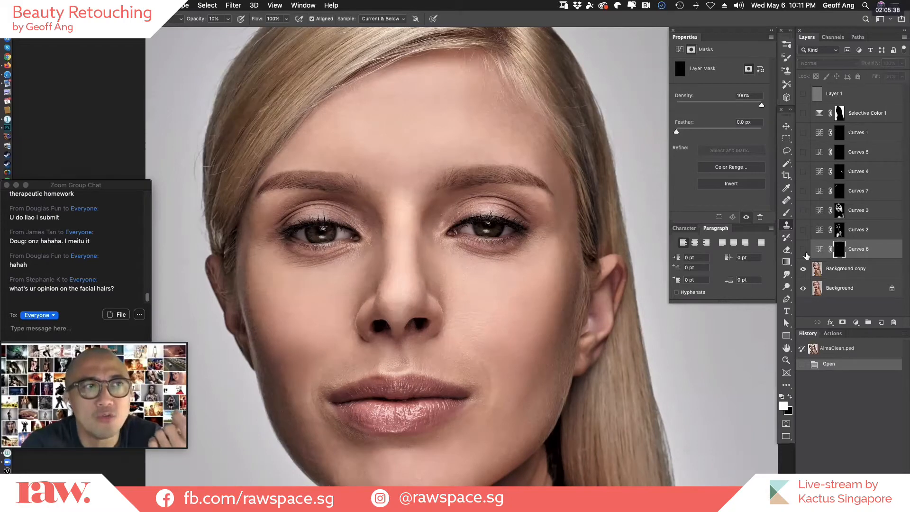
{"action": "left_click", "coordinate": [805, 252]}
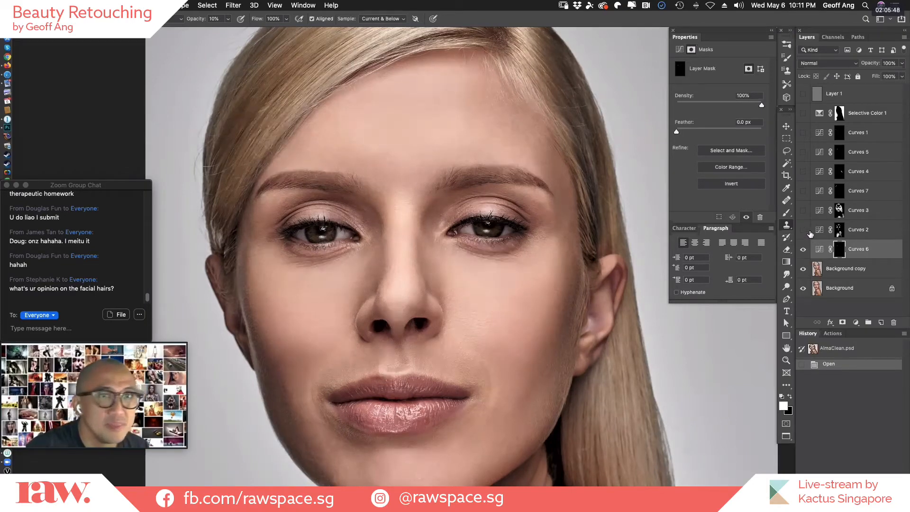
Show the Curves 2 layer and inspect its mask over the face with the red overlay on and off.
{"action": "left_click", "coordinate": [839, 231]}
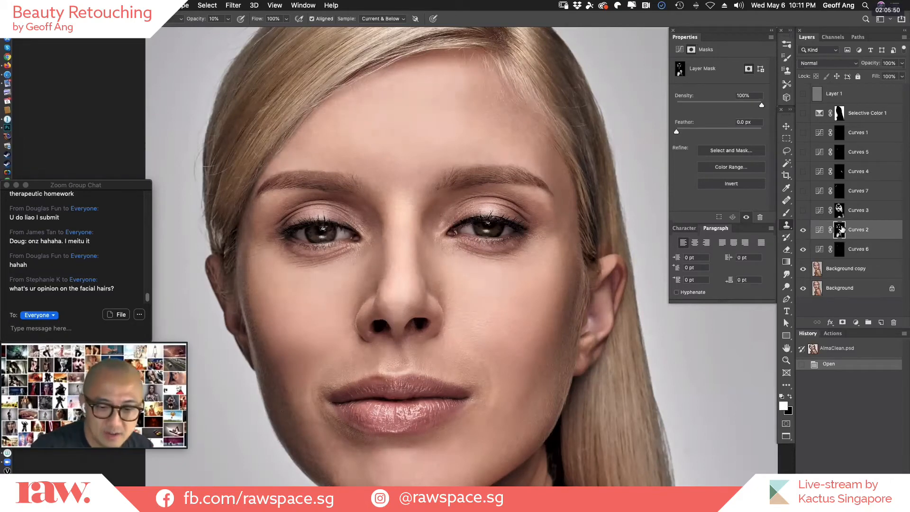
{"action": "key", "text": "backslash"}
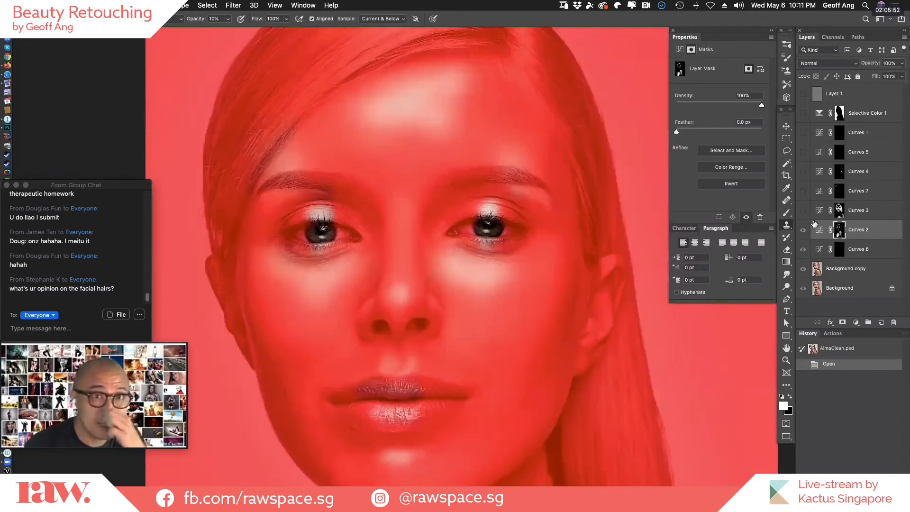
{"action": "key", "text": "backslash"}
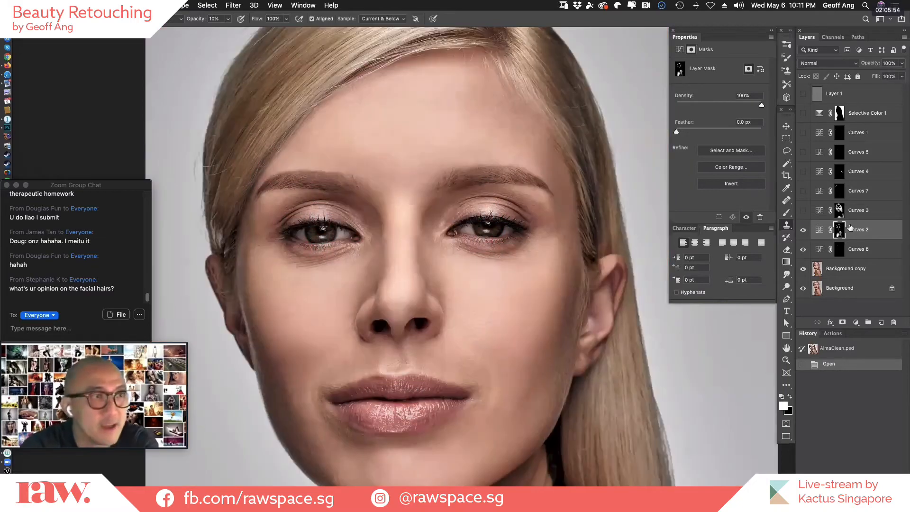
{"action": "key", "text": "backslash"}
{"action": "key", "text": "backslash"}
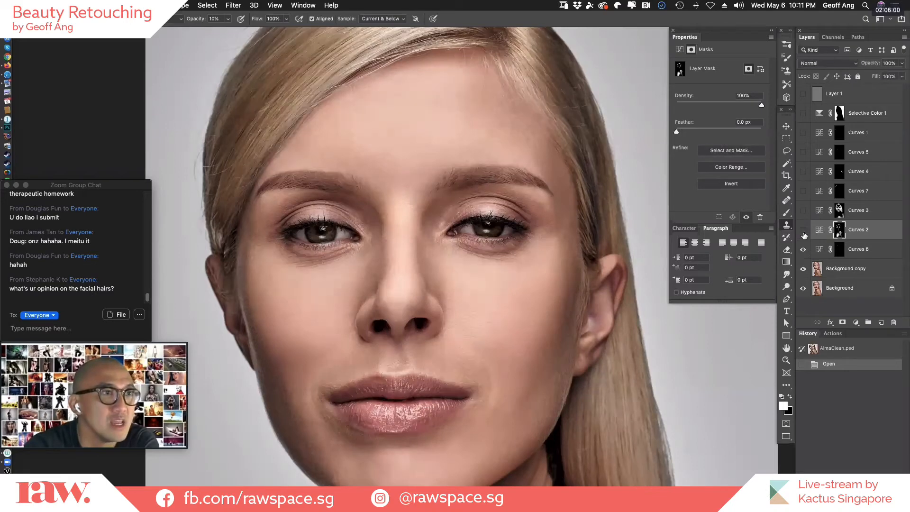
Compare the facial highlights with the Curves 2 layer shown and hidden, leaving the layer visible.
{"action": "left_click", "coordinate": [804, 235]}
{"action": "left_click", "coordinate": [805, 235]}
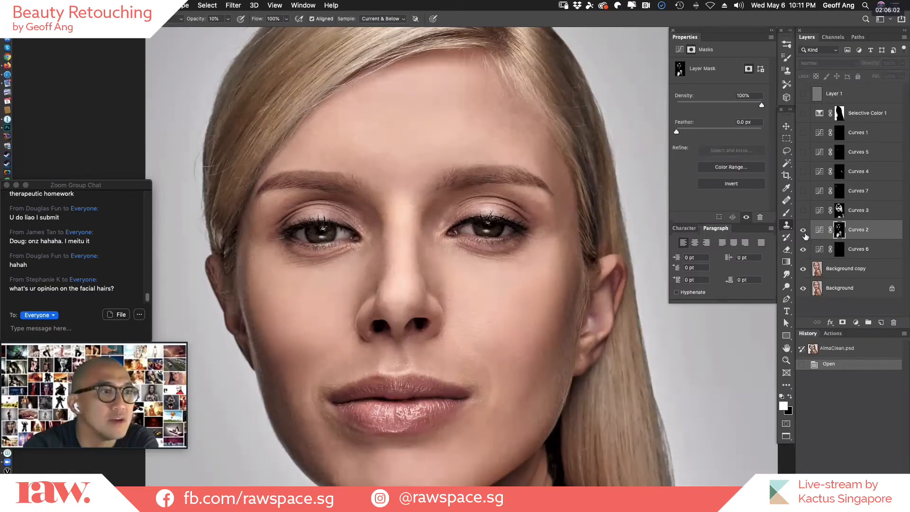
{"action": "left_click", "coordinate": [805, 235]}
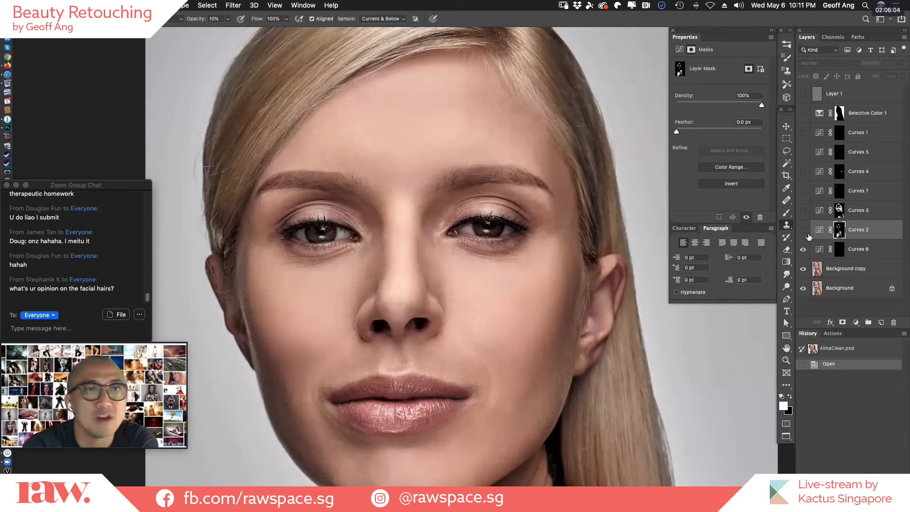
{"action": "left_click", "coordinate": [804, 233]}
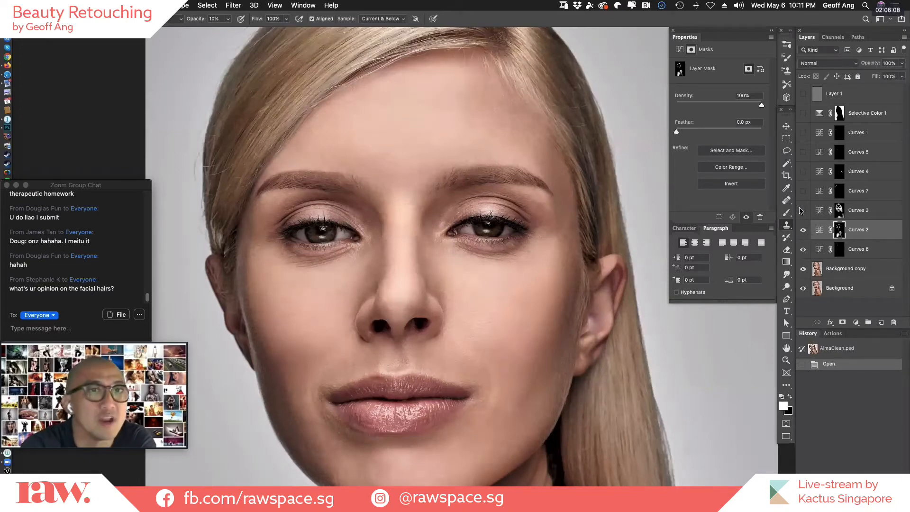
Compare the close-up of the face with the Curves 3 layer shown and hidden.
{"action": "left_click", "coordinate": [803, 211]}
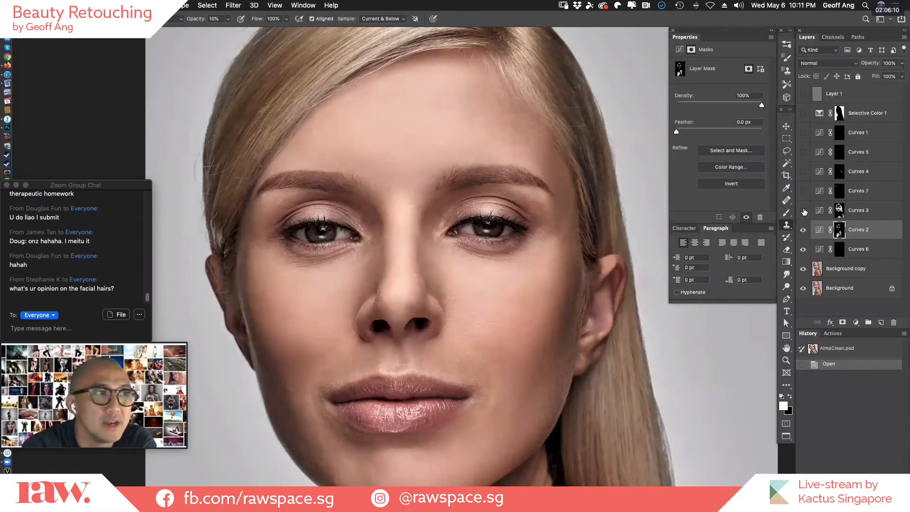
{"action": "left_click", "coordinate": [804, 212]}
{"action": "left_click", "coordinate": [804, 212]}
{"action": "left_click", "coordinate": [804, 211]}
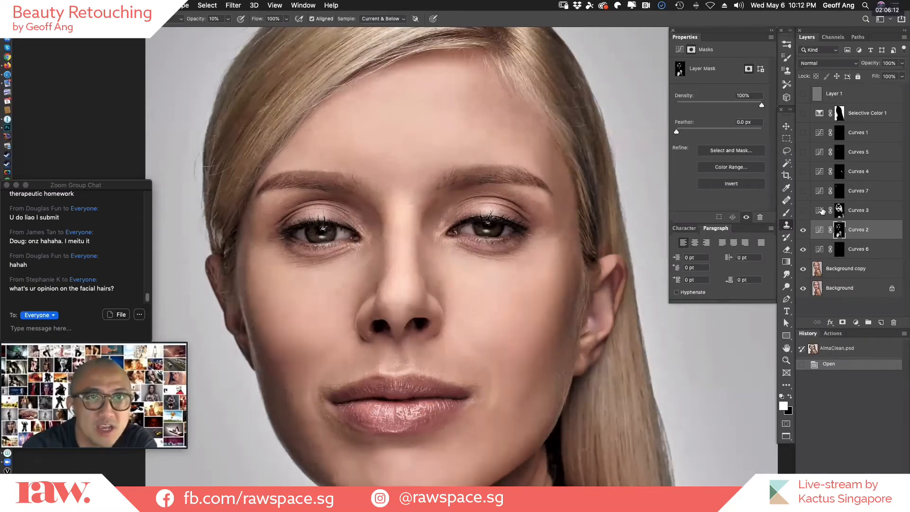
Select the Curves 3 layer and inspect its mask across the face and hair with the red overlay.
{"action": "left_click", "coordinate": [819, 211]}
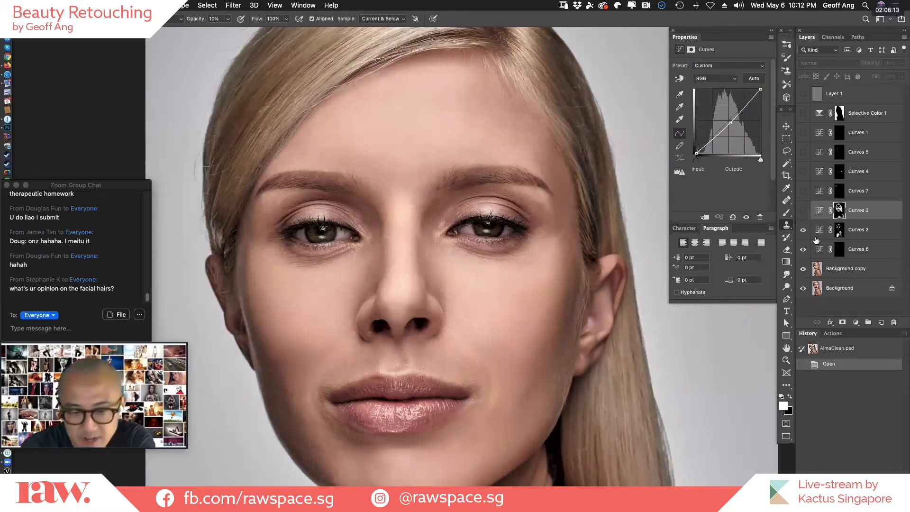
{"action": "left_click", "coordinate": [804, 211]}
{"action": "key", "text": "backslash"}
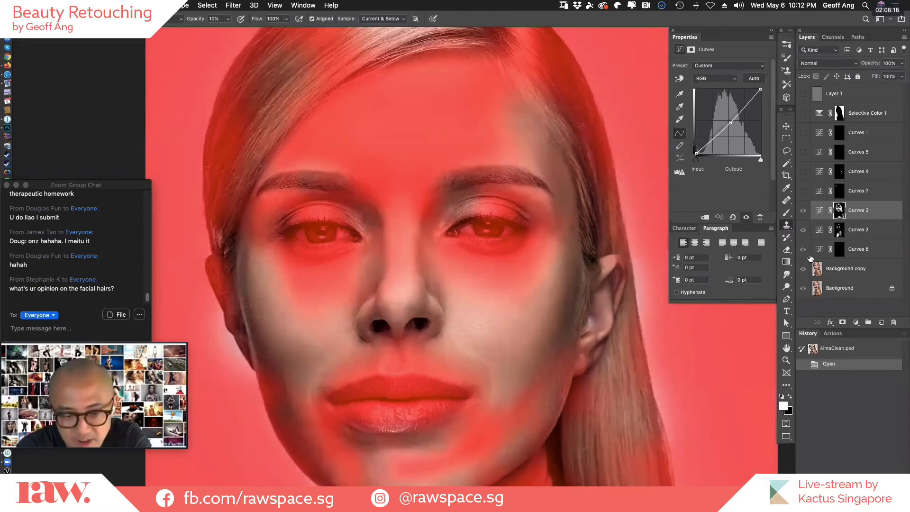
{"action": "key", "text": "super+minus"}
{"action": "key", "text": "super+minus"}
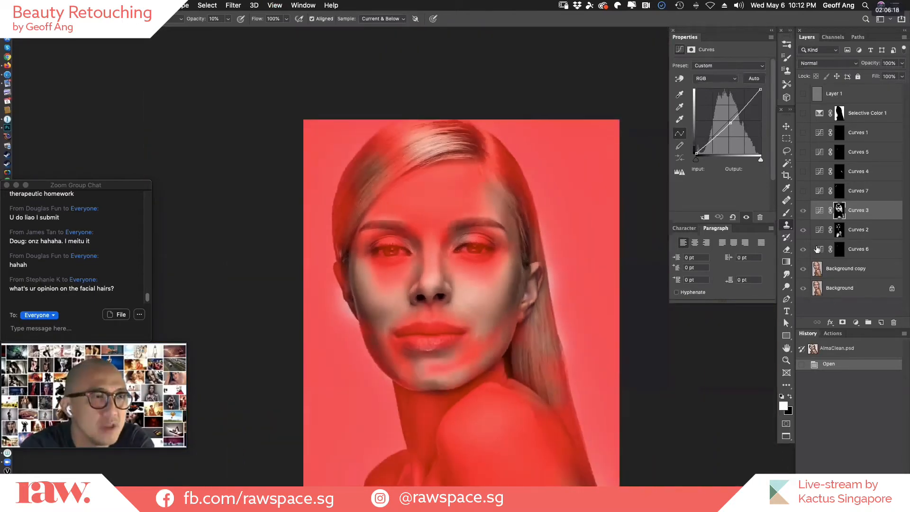
{"action": "left_click_drag", "start_coordinate": [607, 323], "coordinate": [635, 308]}
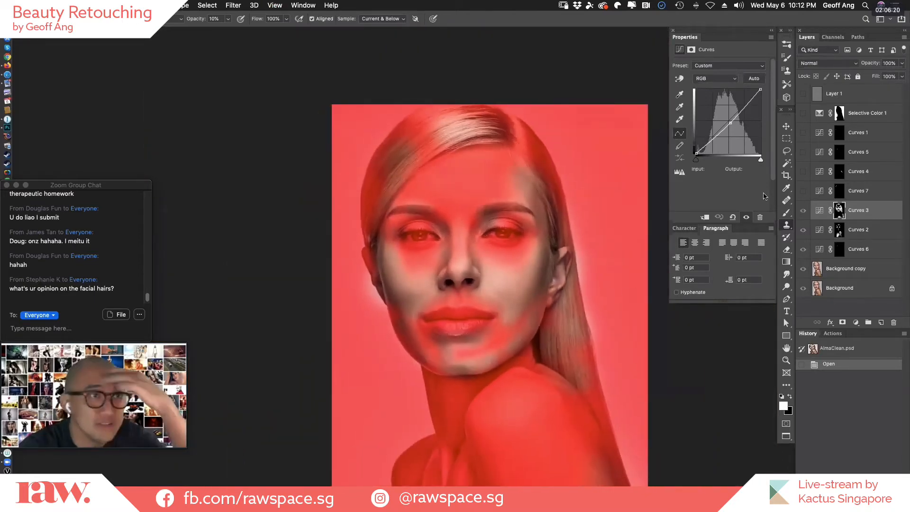
Compare the face shading in the wider portrait view with the Curves 3 layer hidden and shown.
{"action": "left_click", "coordinate": [803, 211]}
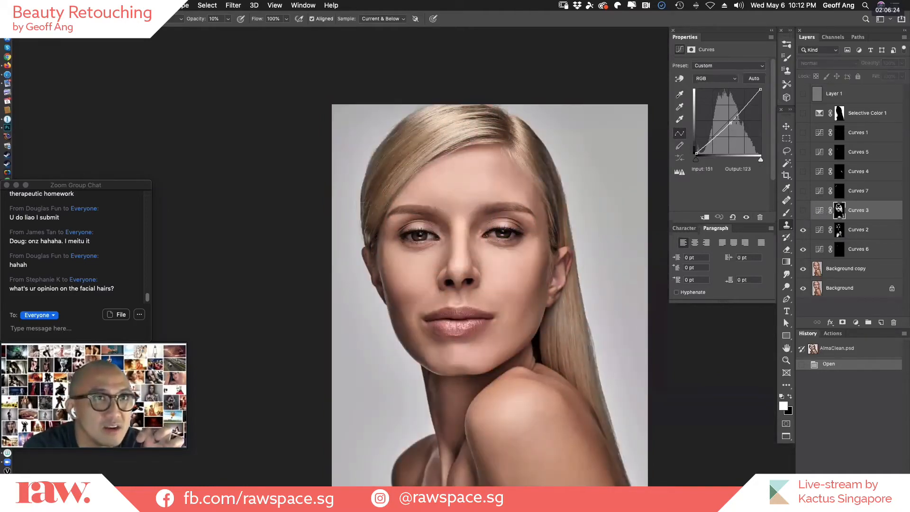
{"action": "left_click", "coordinate": [803, 211]}
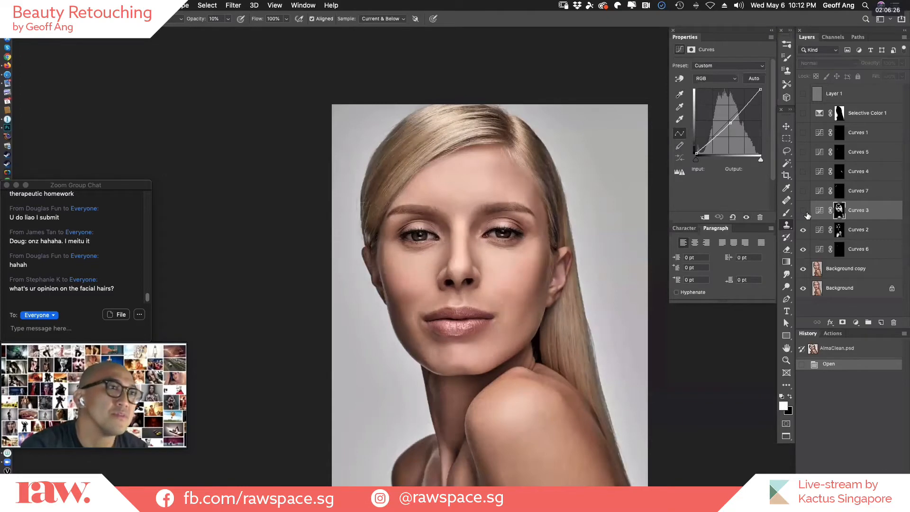
{"action": "left_click", "coordinate": [804, 212]}
{"action": "left_click", "coordinate": [806, 213]}
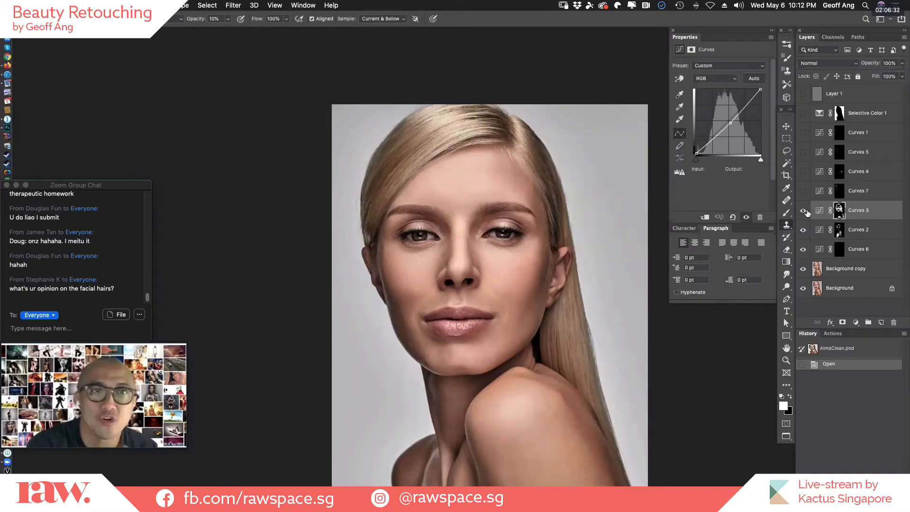
{"action": "left_click", "coordinate": [807, 214]}
{"action": "left_click", "coordinate": [808, 216]}
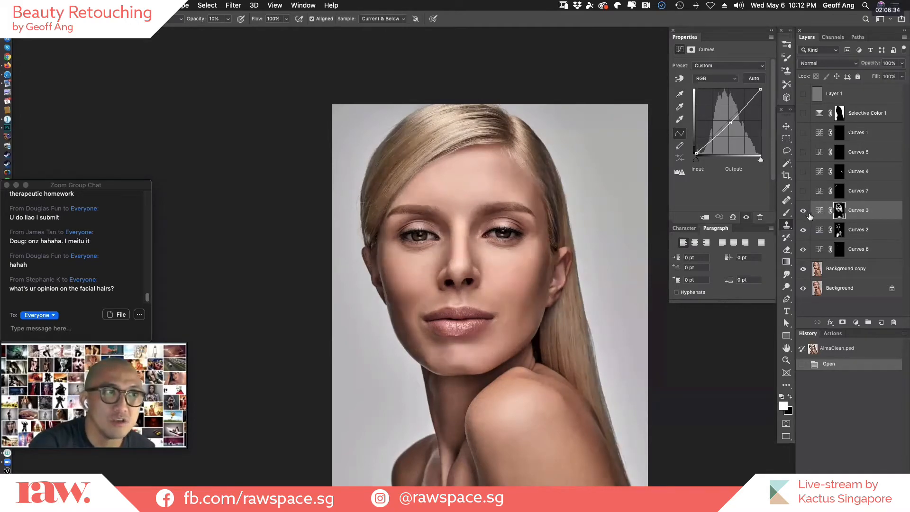
Compare the portrait with the Curves 2 and Curves 3 layers hidden and shown together, leaving both visible.
{"action": "left_click", "coordinate": [809, 217]}
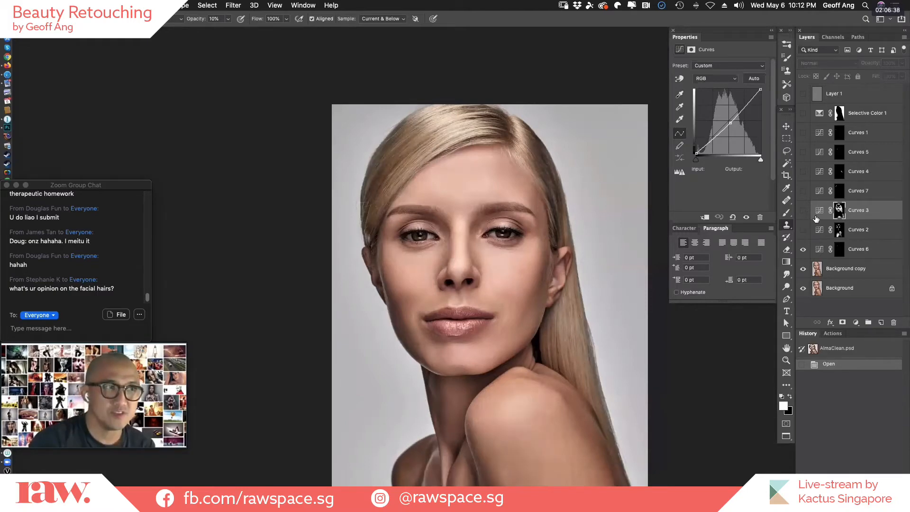
{"action": "left_click", "coordinate": [809, 211]}
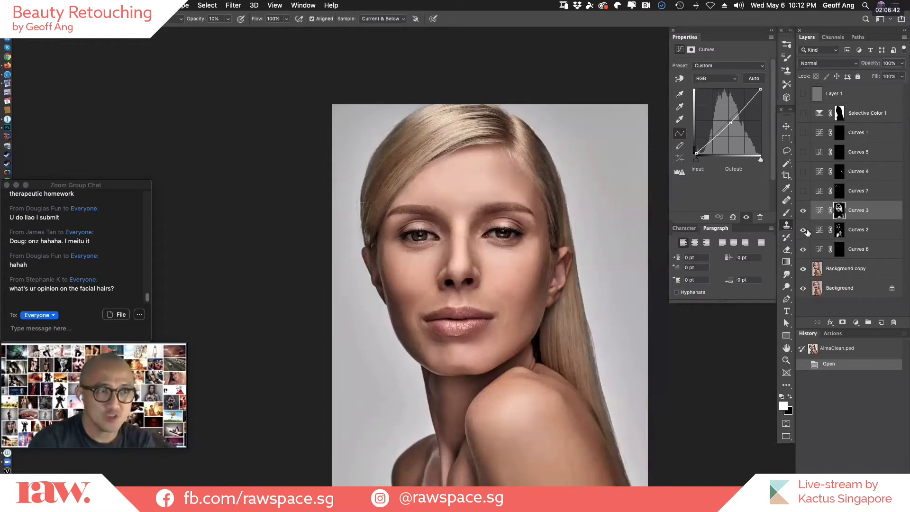
{"action": "scroll", "coordinate": [445, 327], "scroll_direction": "down", "scroll_amount": 3}
{"action": "scroll", "coordinate": [445, 327], "scroll_direction": "right", "scroll_amount": 2}
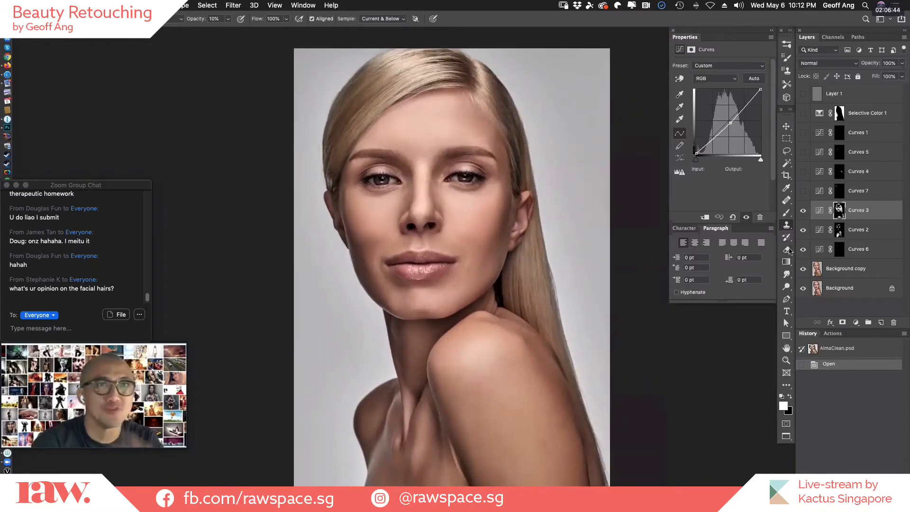
{"action": "left_click", "coordinate": [803, 211]}
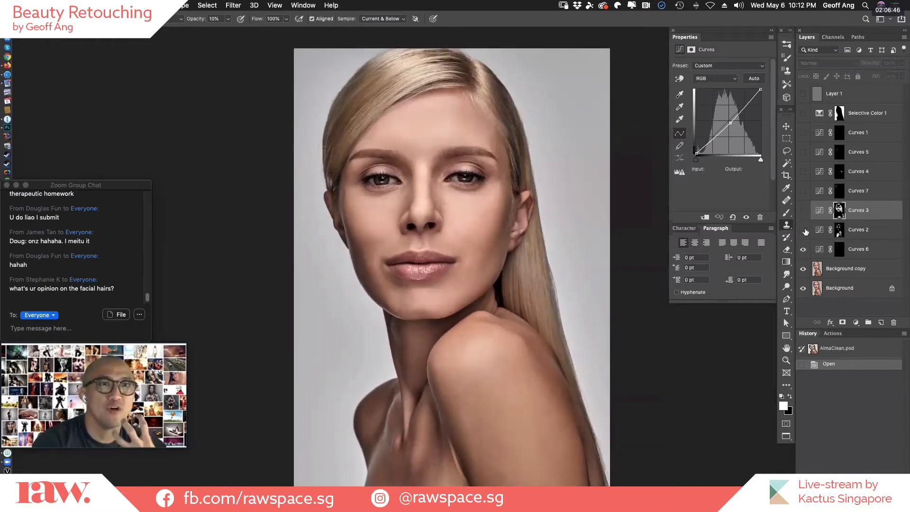
{"action": "left_click", "coordinate": [803, 212]}
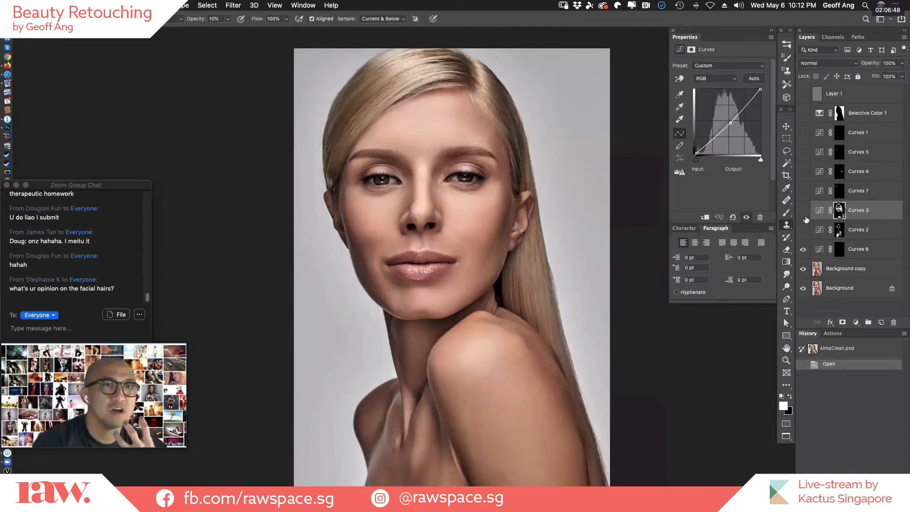
{"action": "left_click", "coordinate": [803, 211]}
{"action": "left_click", "coordinate": [804, 211]}
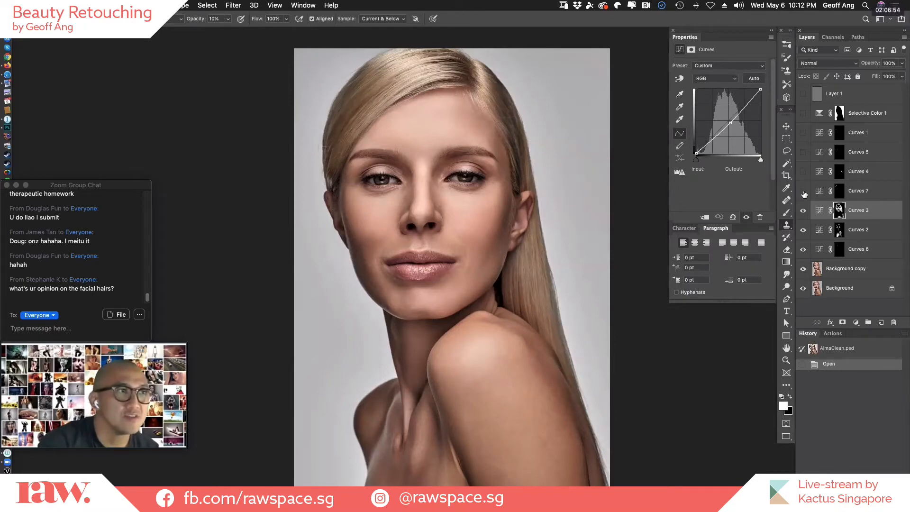
Turn on the Curves 7 and Curves 4 layers, toggling Curves 4 to compare its effect on the portrait.
{"action": "left_click", "coordinate": [803, 191]}
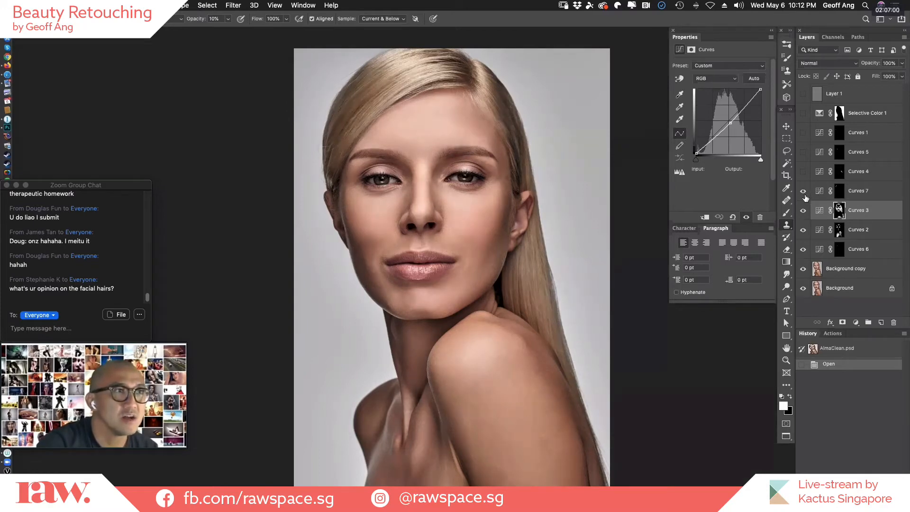
{"action": "left_click", "coordinate": [803, 172]}
{"action": "left_click", "coordinate": [803, 172]}
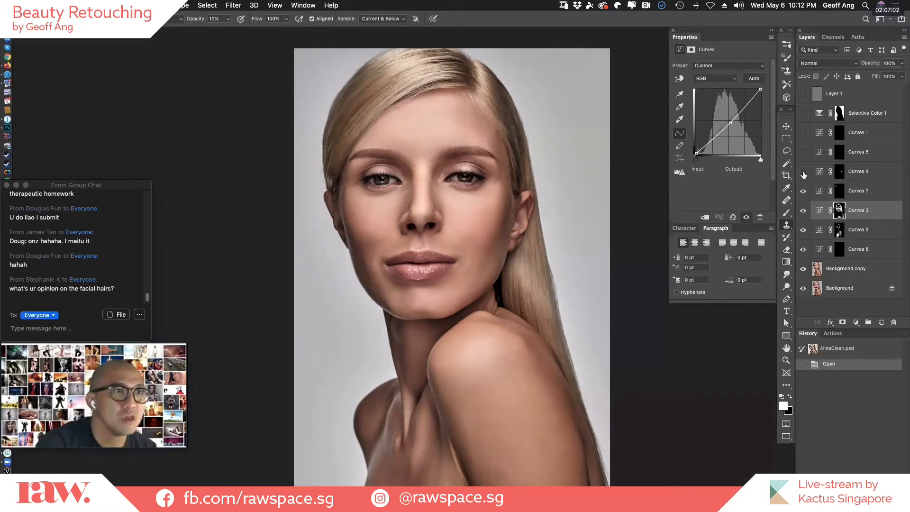
{"action": "left_click", "coordinate": [803, 172]}
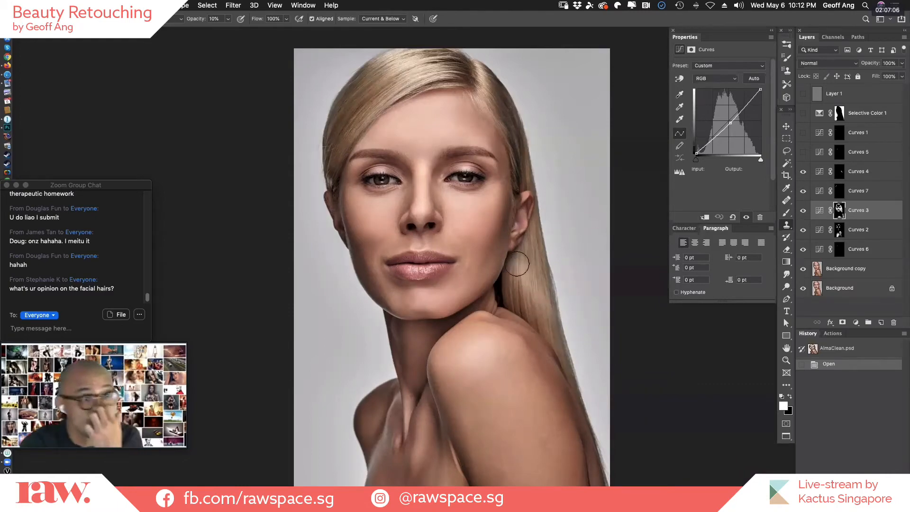
{"action": "left_click", "coordinate": [804, 172]}
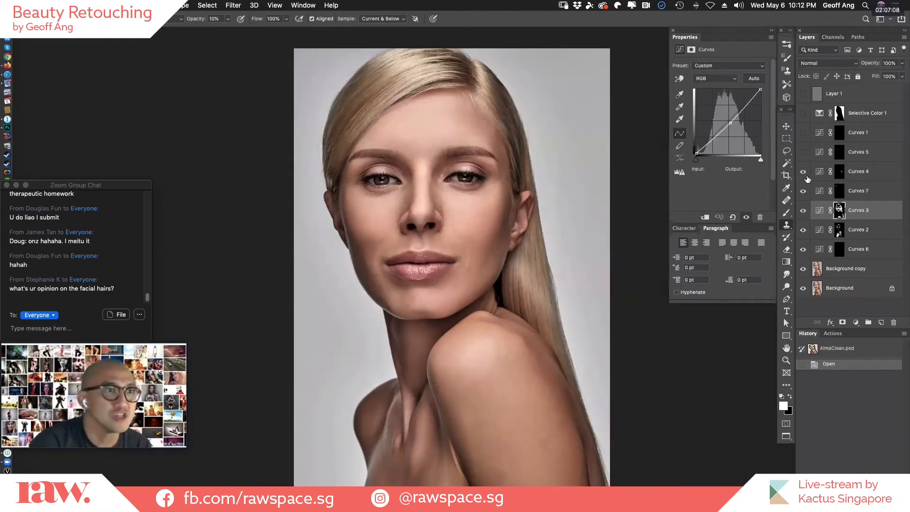
Compare the Curves 5 layer's effect on the whole portrait and close up on the eye, leaving the layer visible.
{"action": "left_click", "coordinate": [803, 153]}
{"action": "left_click", "coordinate": [804, 154]}
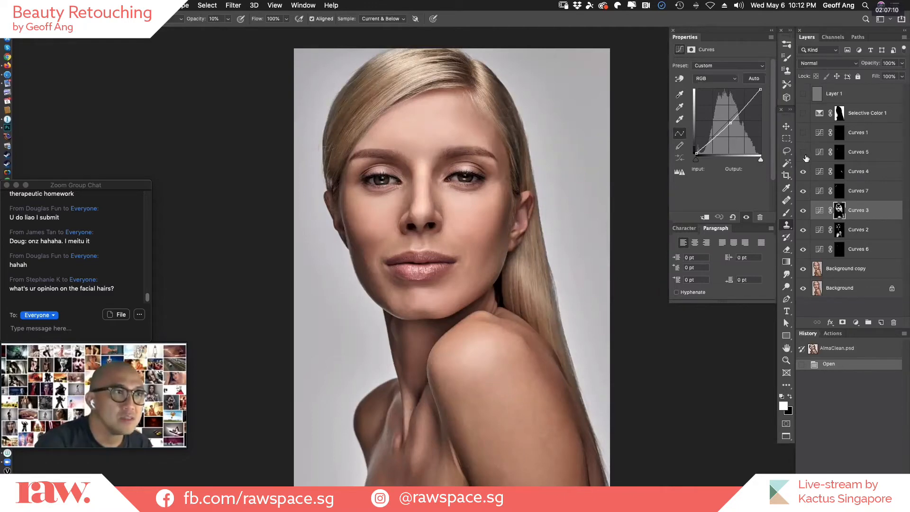
{"action": "left_click", "coordinate": [804, 154]}
{"action": "left_click", "coordinate": [805, 155]}
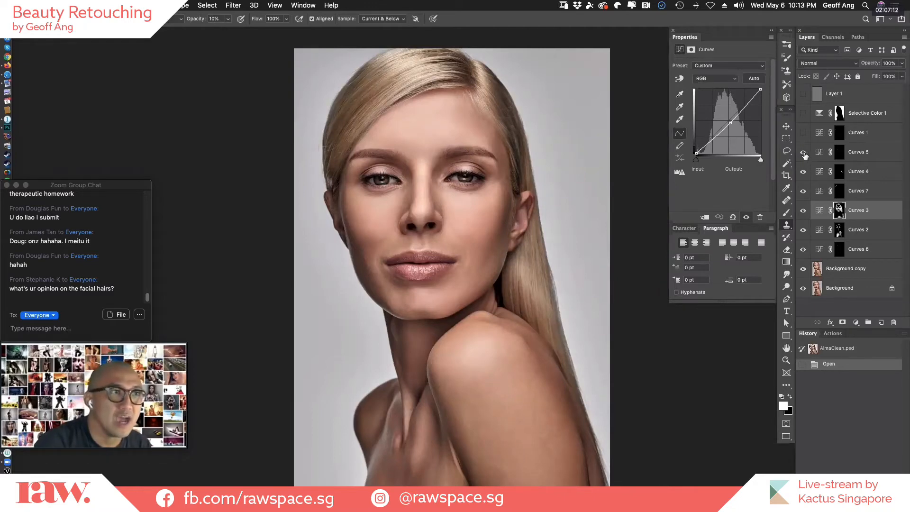
{"action": "left_click_drag", "start_coordinate": [378, 177], "coordinate": [458, 175]}
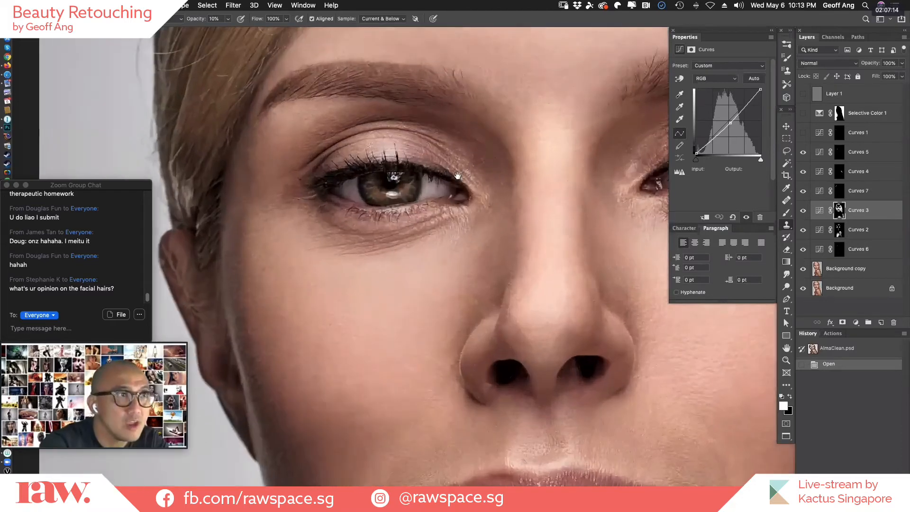
{"action": "left_click", "coordinate": [804, 154]}
{"action": "left_click", "coordinate": [803, 155]}
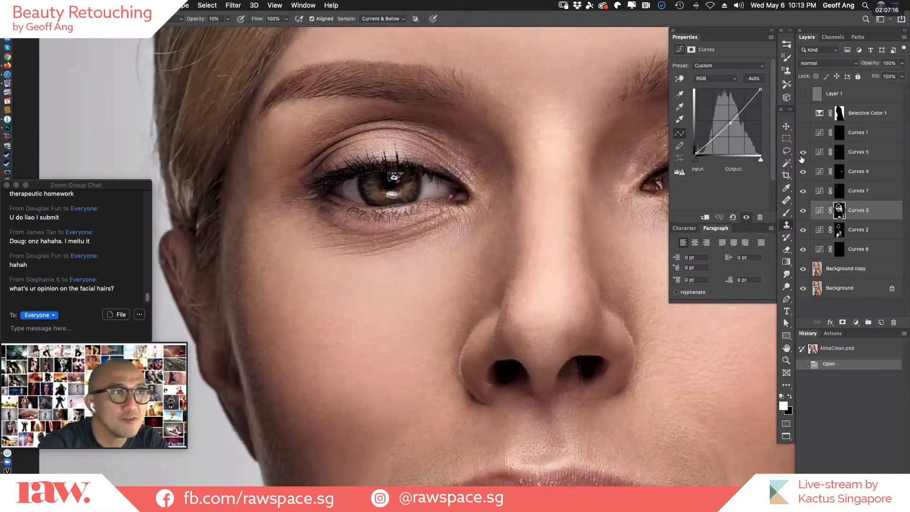
Compare the area around both eyes with the Curves 5 layer hidden and shown, leaving it visible.
{"action": "left_click_drag", "start_coordinate": [398, 326], "coordinate": [222, 344]}
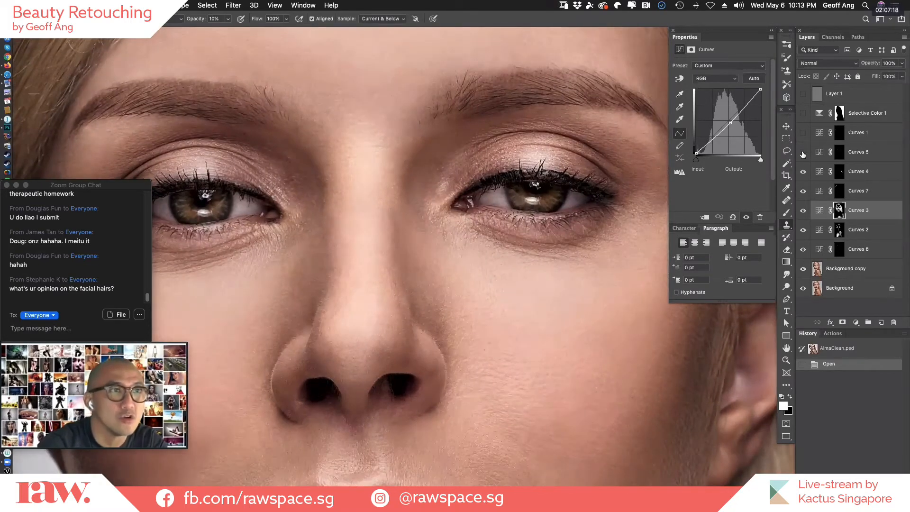
{"action": "left_click", "coordinate": [803, 152]}
{"action": "left_click", "coordinate": [803, 153]}
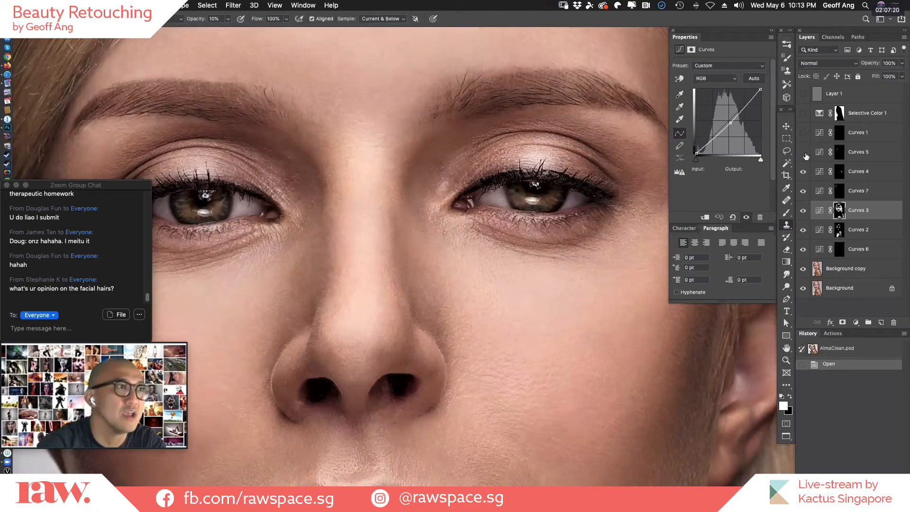
{"action": "left_click", "coordinate": [803, 152]}
{"action": "left_click", "coordinate": [804, 153]}
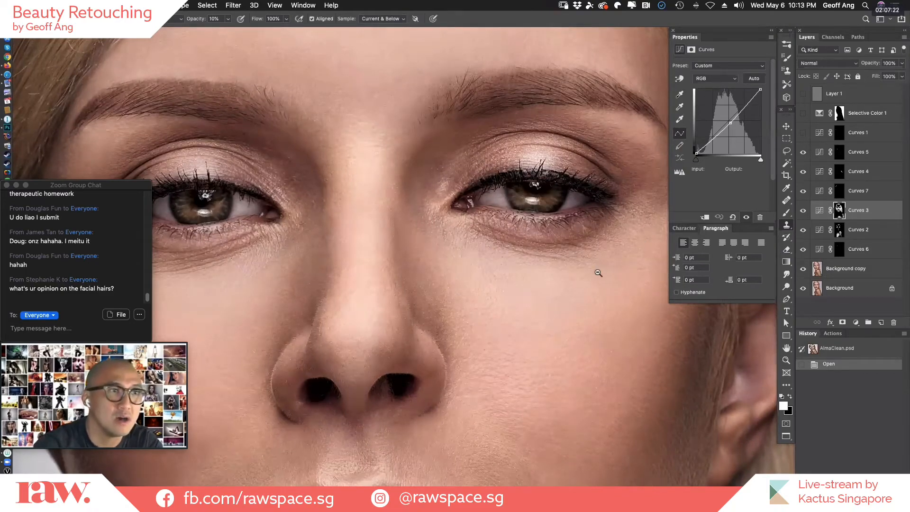
Turn on the Curves 1 layer, toggling it repeatedly to compare its effect on the full face.
{"action": "scroll", "coordinate": [602, 268], "scroll_direction": "down", "scroll_amount": 2}
{"action": "scroll", "coordinate": [626, 260], "scroll_direction": "down", "scroll_amount": 3}
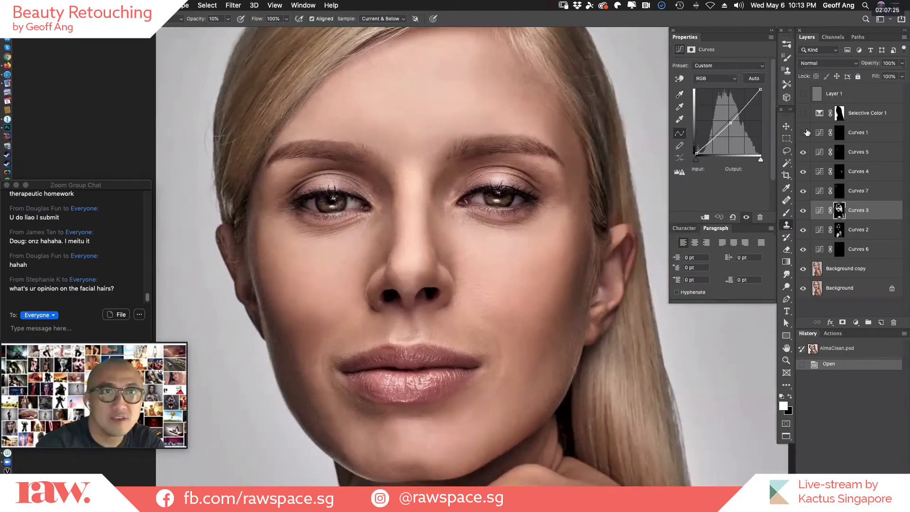
{"action": "left_click", "coordinate": [803, 133]}
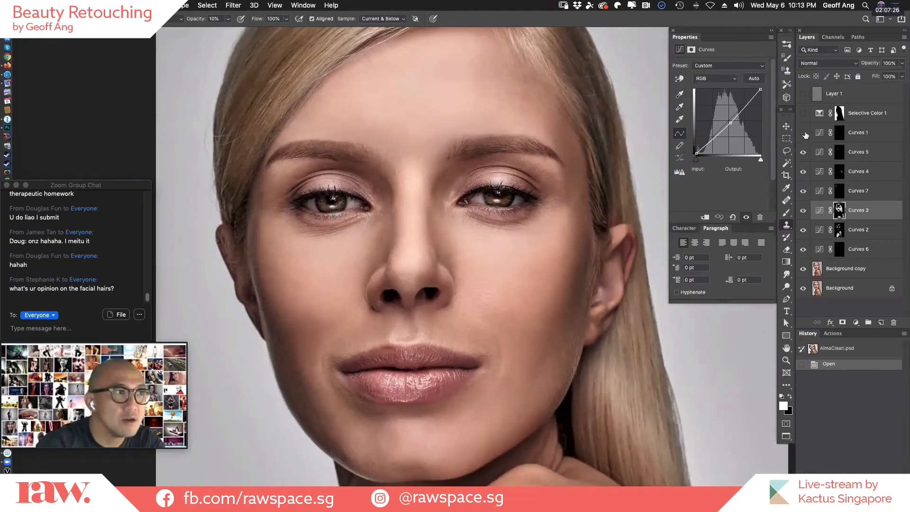
{"action": "left_click", "coordinate": [805, 133]}
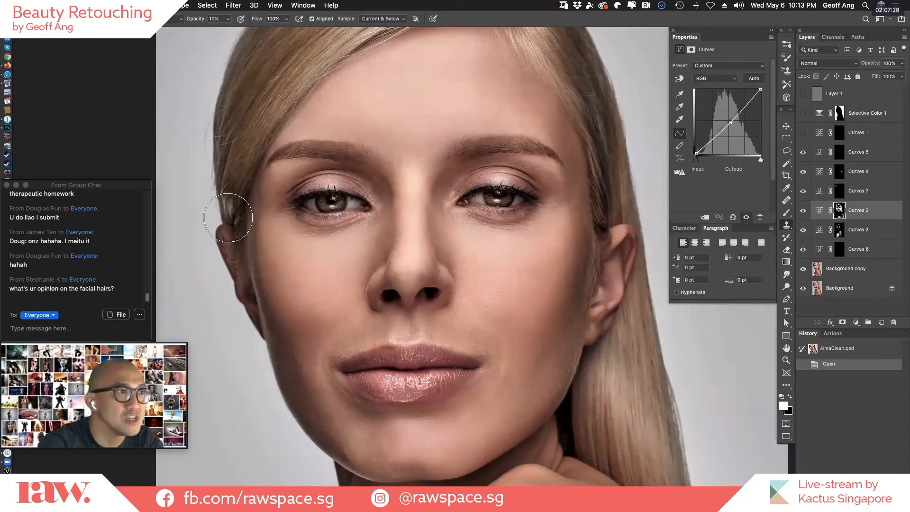
{"action": "left_click", "coordinate": [802, 133]}
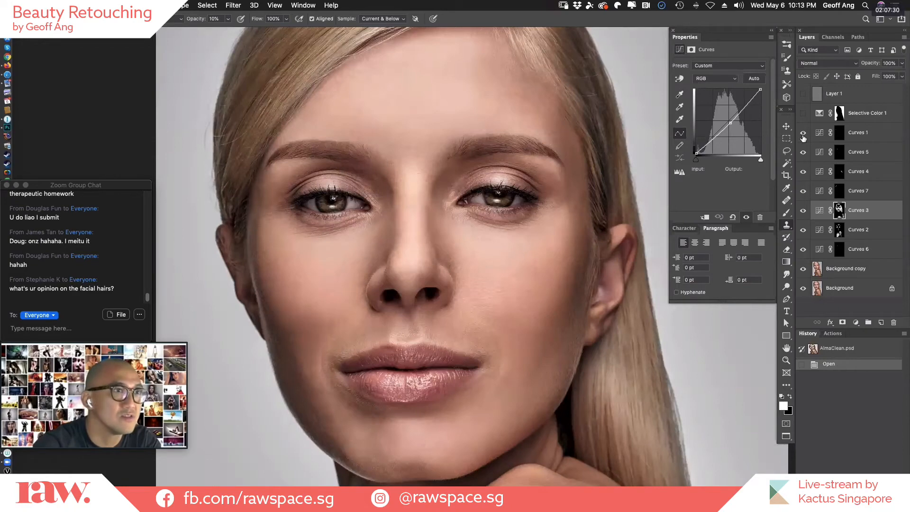
{"action": "left_click", "coordinate": [804, 134]}
{"action": "left_click", "coordinate": [804, 134]}
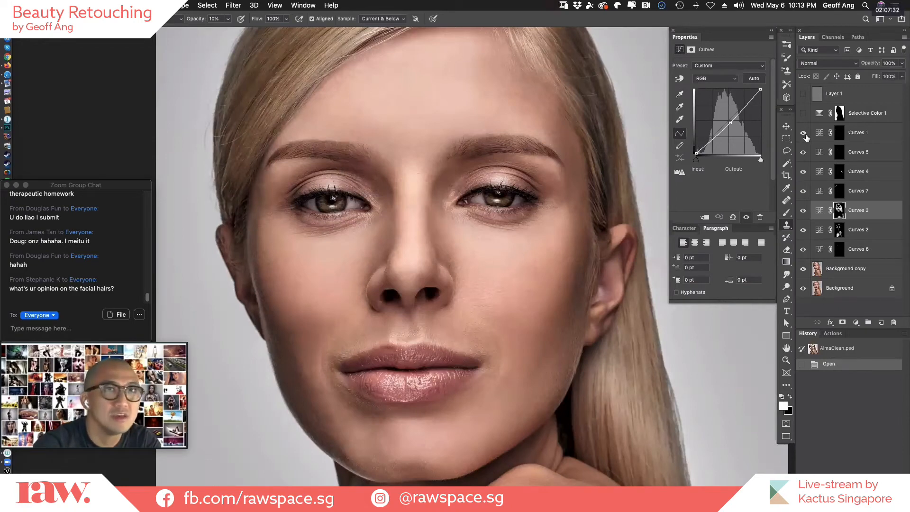
{"action": "left_click", "coordinate": [803, 135]}
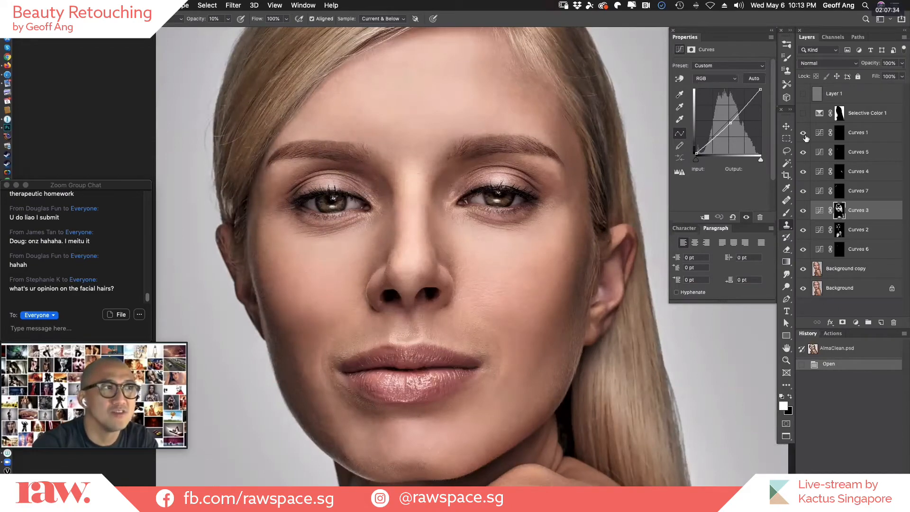
{"action": "left_click", "coordinate": [804, 135]}
{"action": "left_click", "coordinate": [804, 135]}
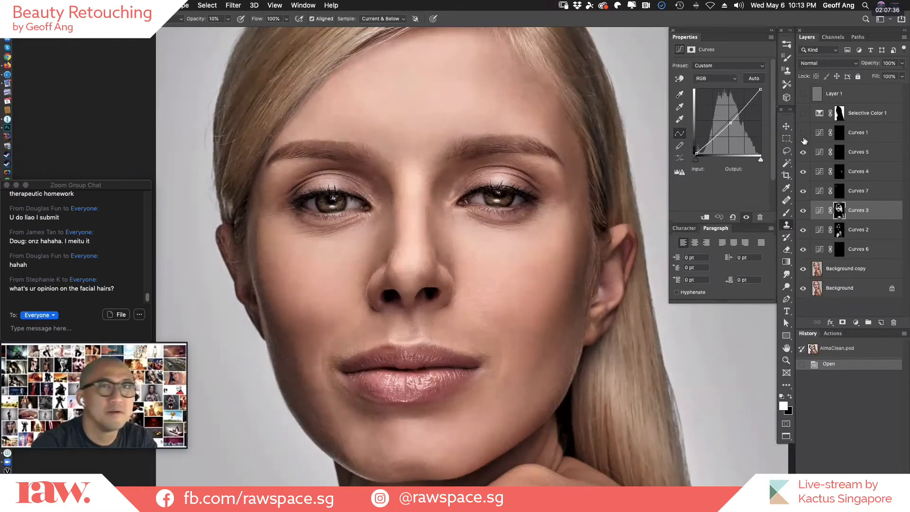
{"action": "left_click", "coordinate": [803, 135]}
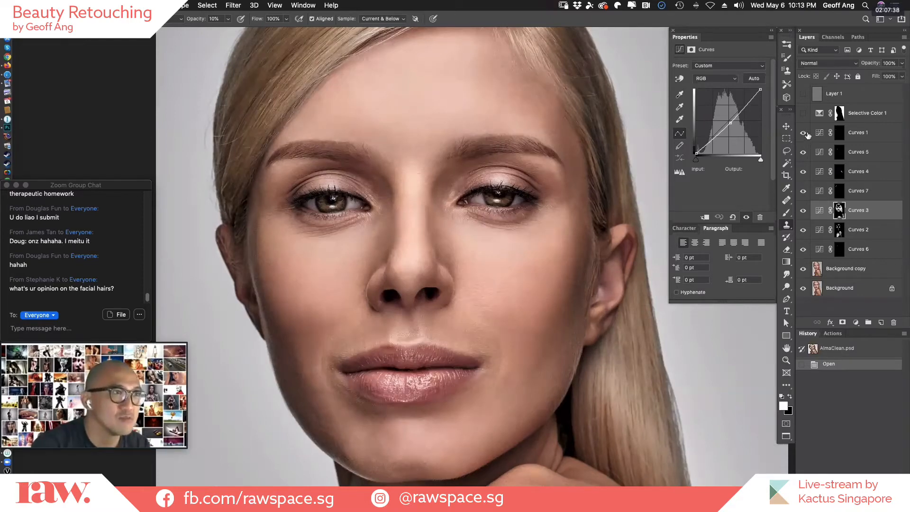
Turn on the Selective Color 1 layer, comparing the whole portrait's background with it shown and hidden.
{"action": "key", "text": "super+0"}
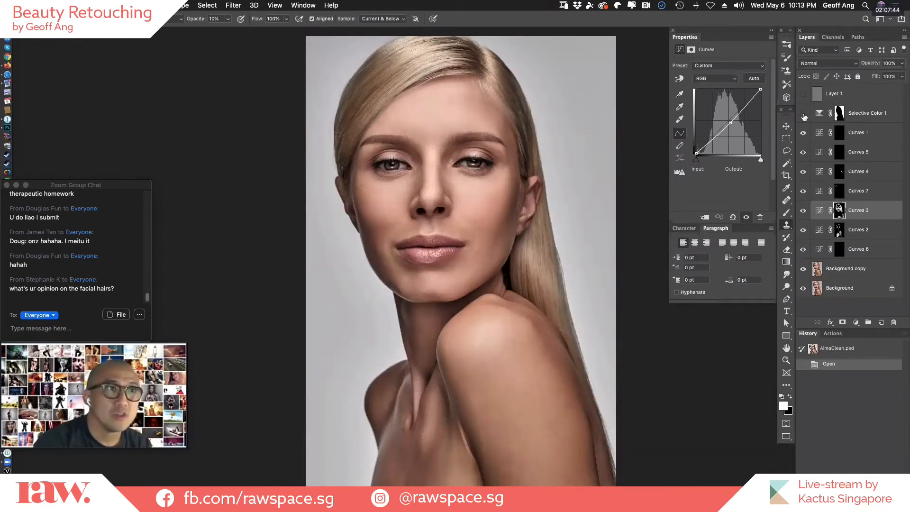
{"action": "left_click", "coordinate": [803, 113]}
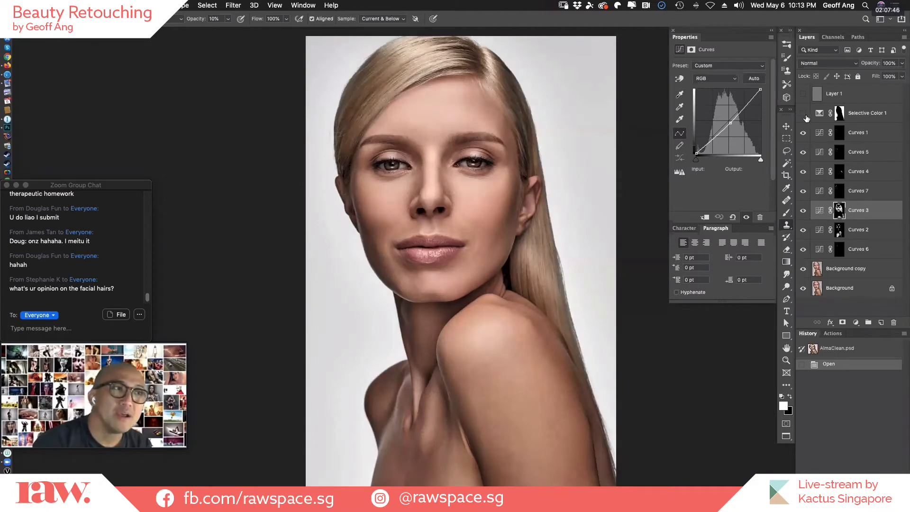
{"action": "left_click", "coordinate": [805, 116]}
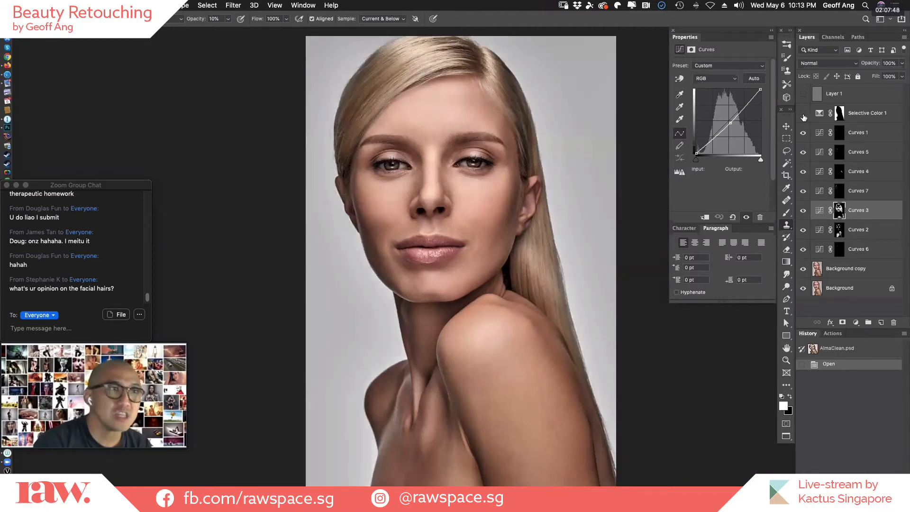
{"action": "left_click", "coordinate": [803, 114]}
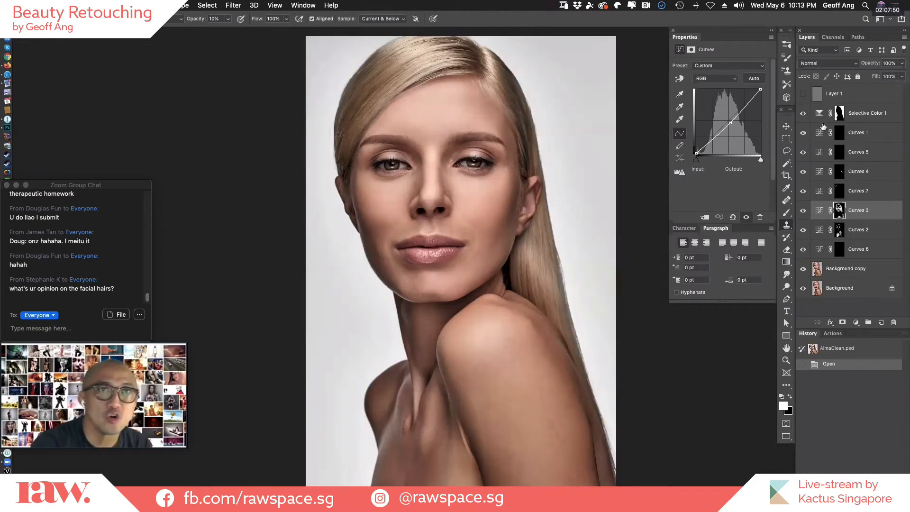
Inspect the Selective Color 1 mask as a red overlay, and compare the portrait with the layer hidden and shown.
{"action": "left_click", "coordinate": [846, 114]}
{"action": "key", "text": "backslash"}
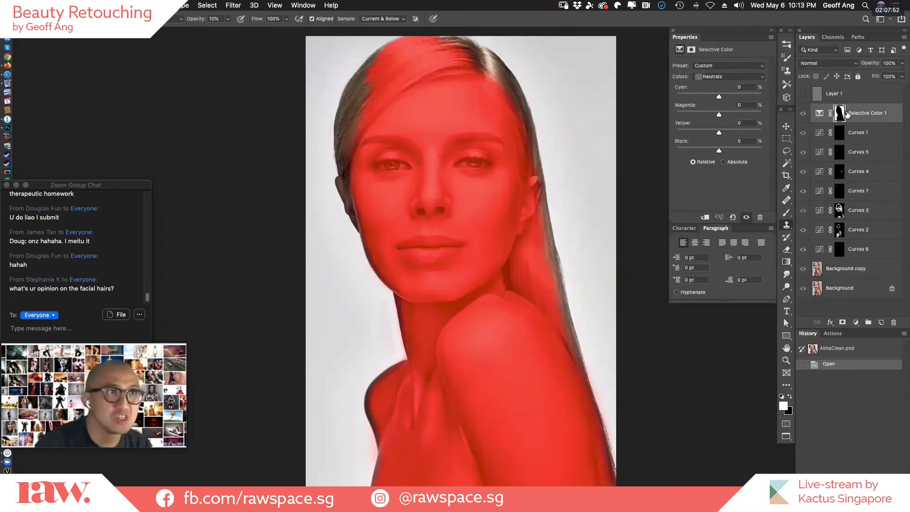
{"action": "key", "text": "backslash"}
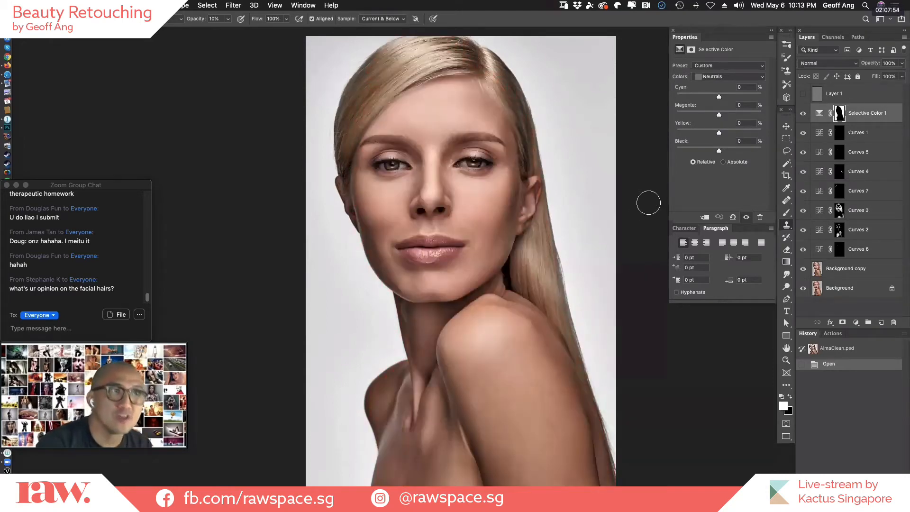
{"action": "left_click", "coordinate": [803, 114]}
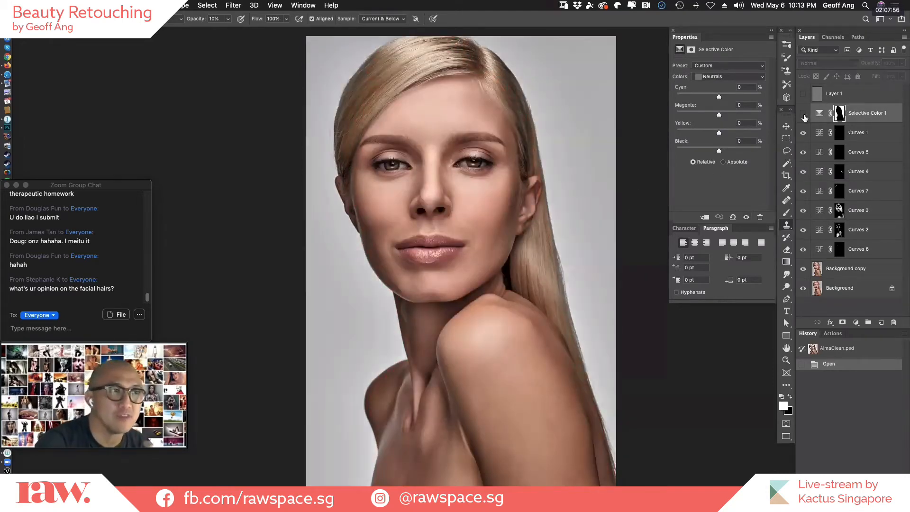
{"action": "left_click", "coordinate": [803, 114]}
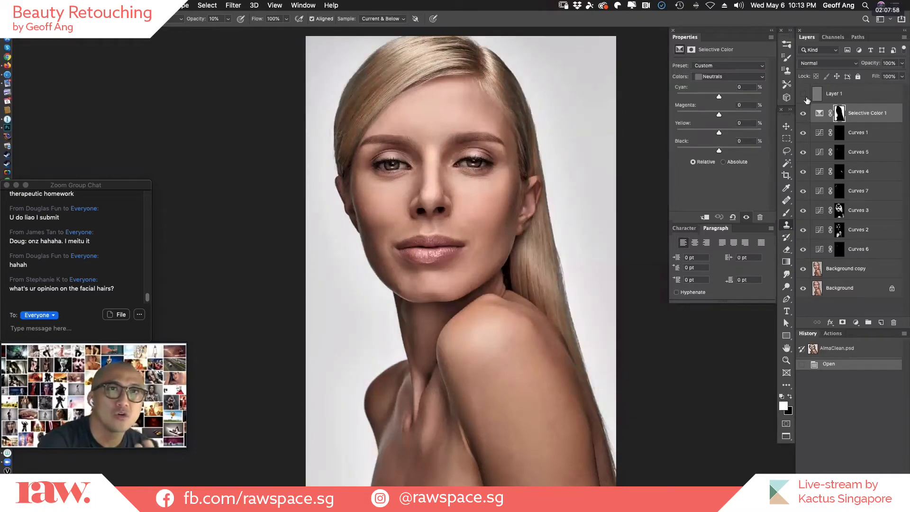
Turn on the gray Layer 1 and examine its noise effect close up around the eyes and nose.
{"action": "left_click", "coordinate": [459, 180], "text": "super"}
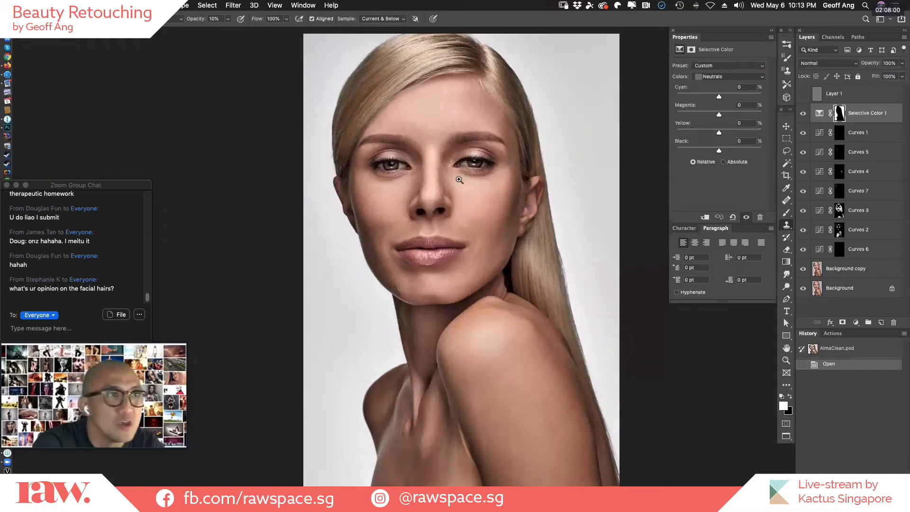
{"action": "left_click_drag", "start_coordinate": [459, 180], "coordinate": [493, 178]}
{"action": "left_click_drag", "start_coordinate": [536, 211], "coordinate": [593, 362]}
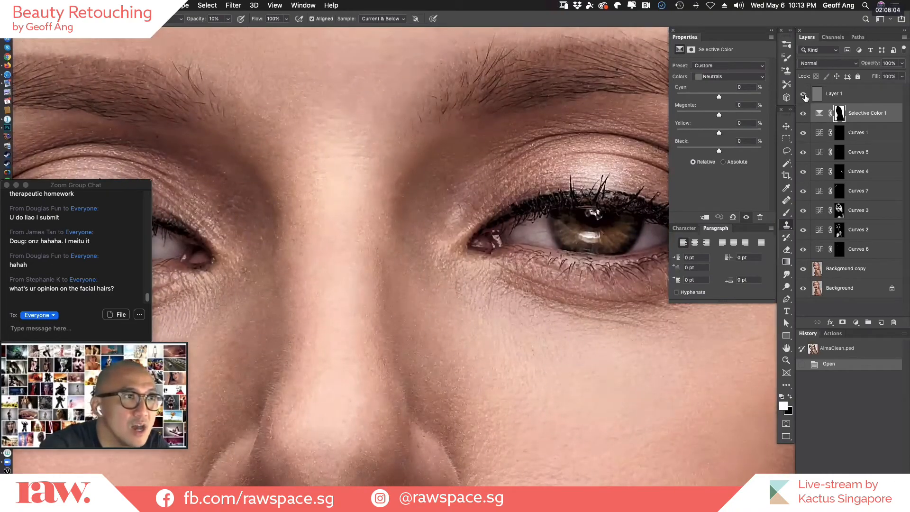
{"action": "left_click", "coordinate": [804, 94]}
{"action": "scroll", "coordinate": [625, 369], "scroll_direction": "right", "scroll_amount": 5}
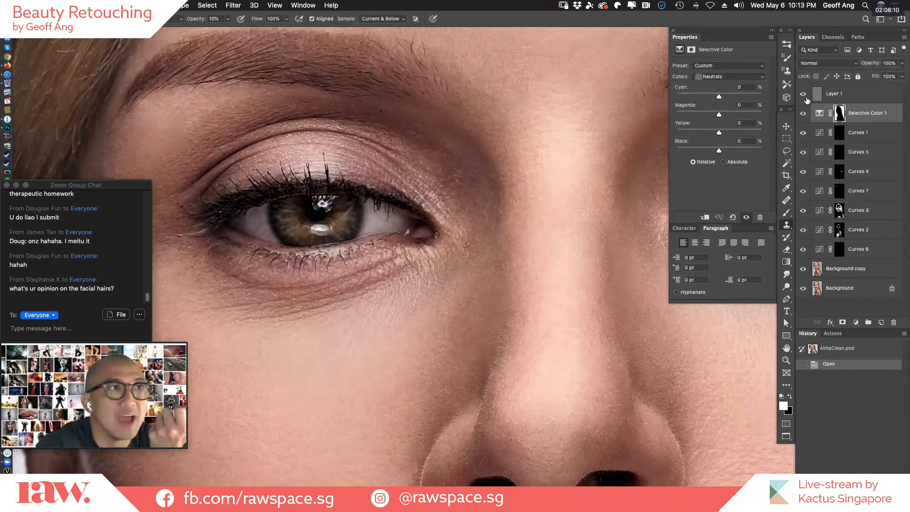
{"action": "left_click", "coordinate": [805, 99]}
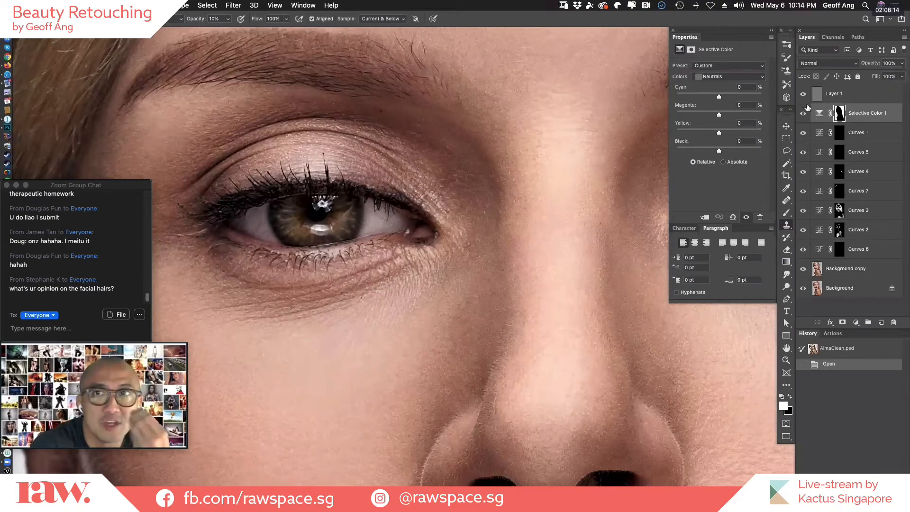
Compare the whole portrait with the Background copy cleanup layer hidden and shown, leaving it visible.
{"action": "key", "text": "super+minus"}
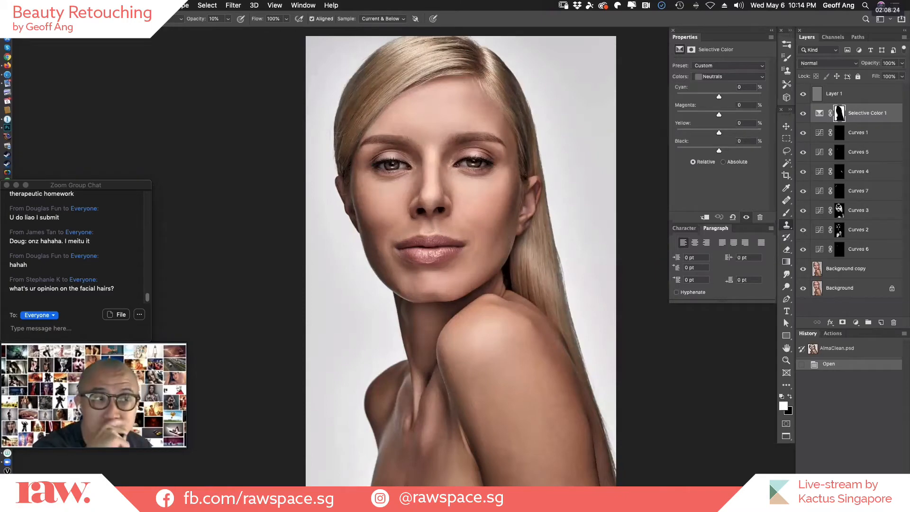
{"action": "left_click", "coordinate": [802, 269]}
{"action": "left_click", "coordinate": [803, 270]}
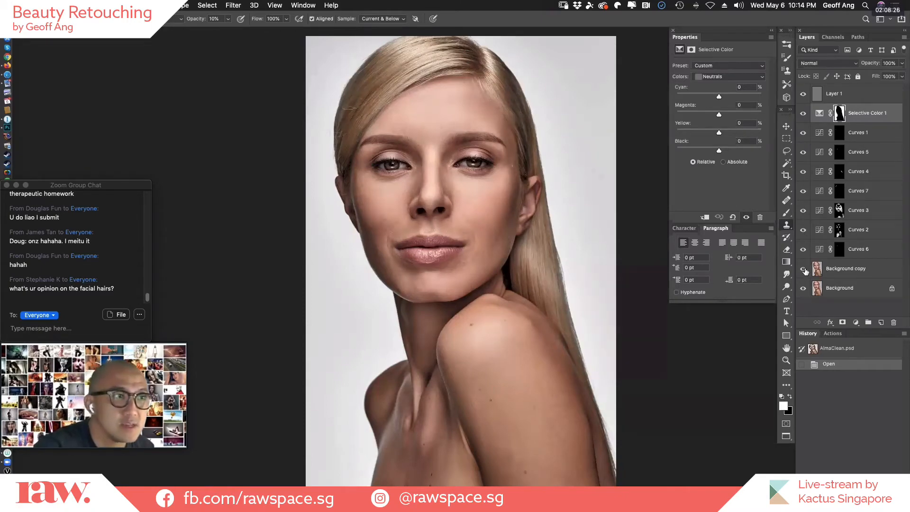
{"action": "left_click", "coordinate": [807, 270]}
{"action": "left_click", "coordinate": [807, 269]}
{"action": "left_click", "coordinate": [815, 270]}
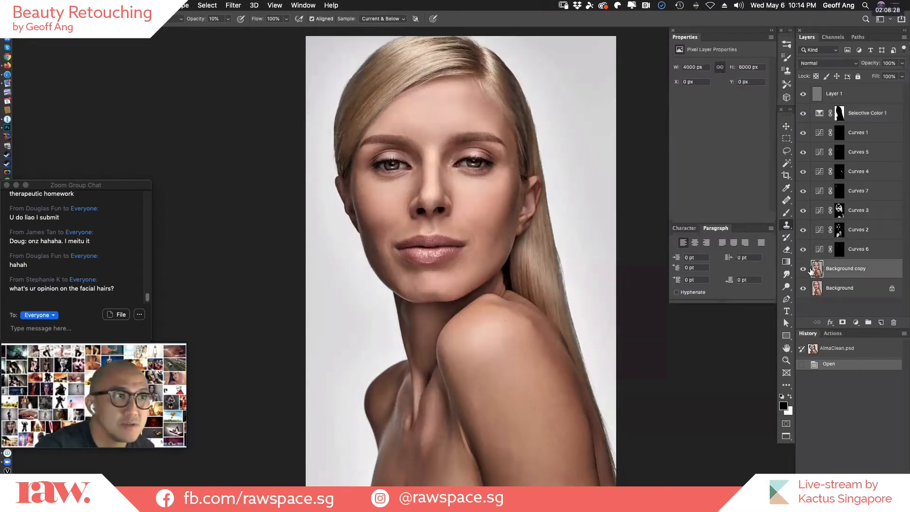
{"action": "left_click", "coordinate": [806, 270]}
{"action": "left_click", "coordinate": [806, 269]}
{"action": "left_click", "coordinate": [807, 270]}
{"action": "left_click", "coordinate": [807, 270]}
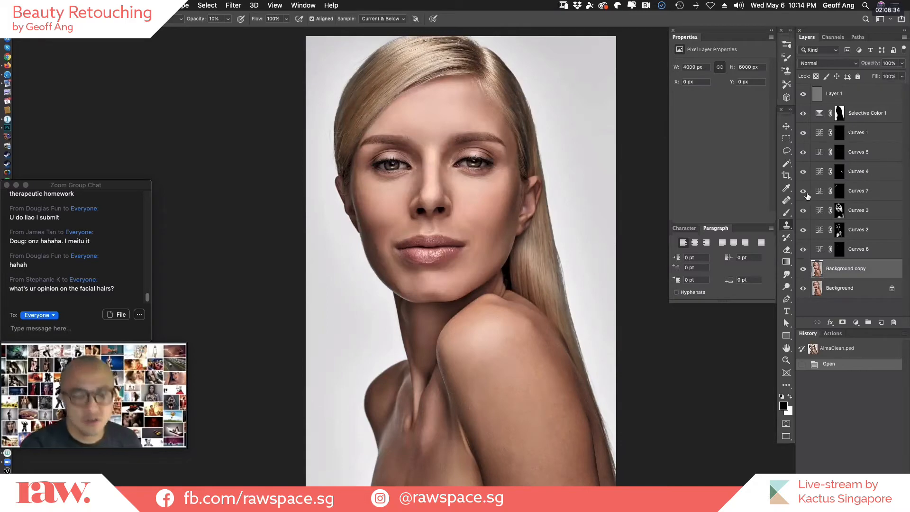
Leave the full-screen view and check the CleanUpChallenge.jpg entry in the file-transfer app's upload list.
{"action": "key", "text": "f"}
{"action": "key", "text": "f"}
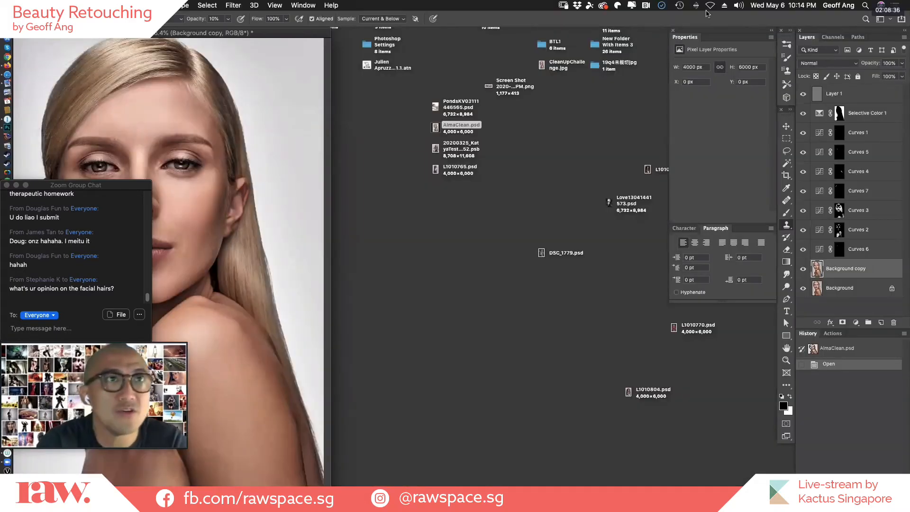
{"action": "left_click", "coordinate": [662, 5]}
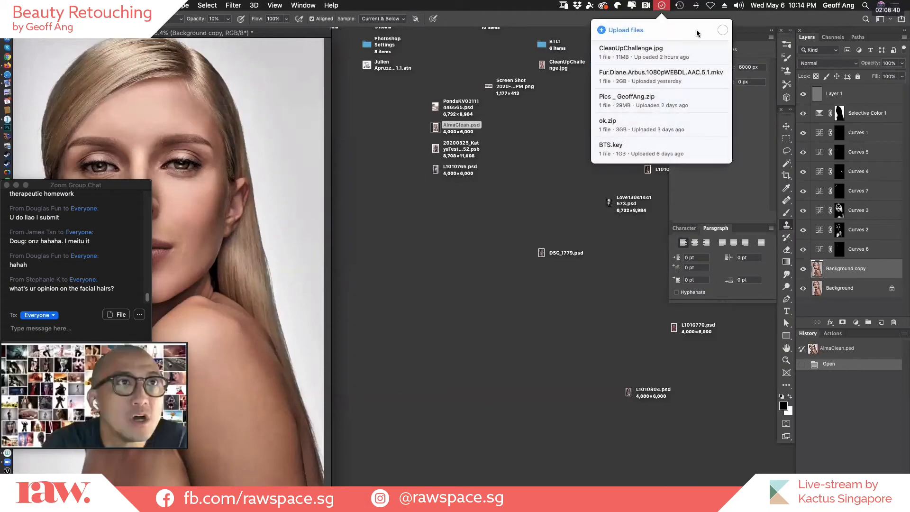
{"action": "left_click", "coordinate": [714, 56]}
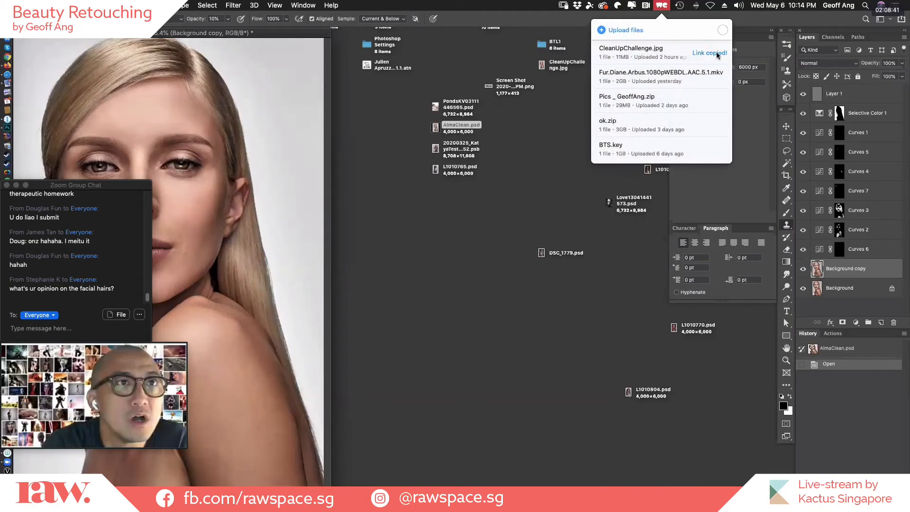
{"action": "left_click", "coordinate": [878, 127]}
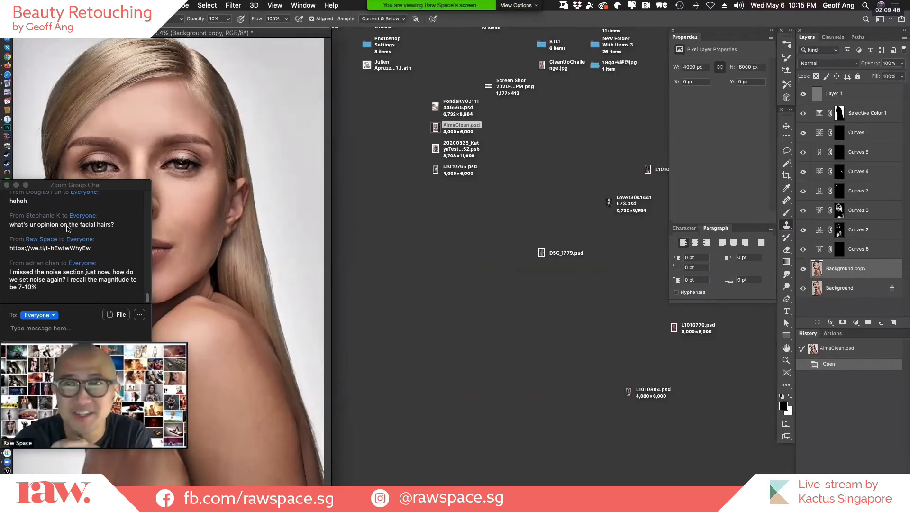
Select the download link that Raw Space posted in the Zoom group chat.
{"action": "left_click", "coordinate": [89, 250]}
{"action": "left_click_drag", "start_coordinate": [90, 249], "coordinate": [10, 252]}
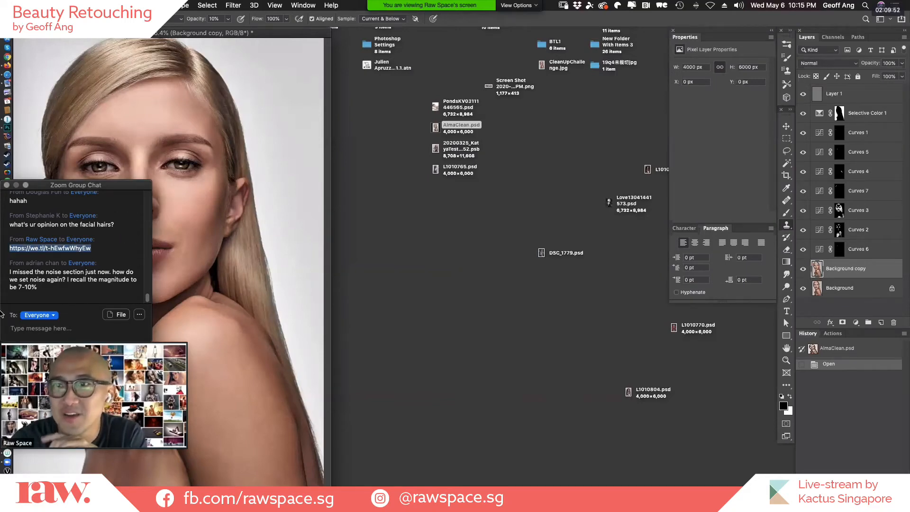
{"action": "left_click", "coordinate": [1, 466]}
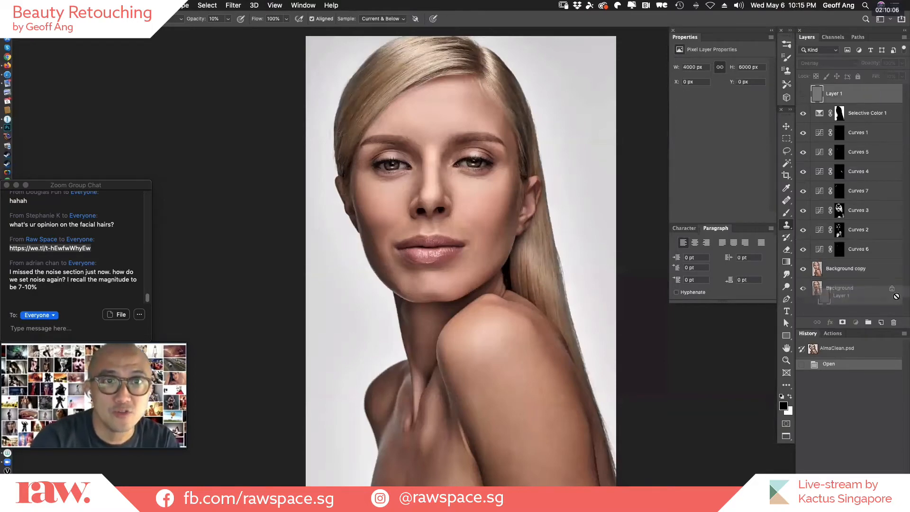
Replace the old noise layer with a new Layer 1 in Overlay mode, filled with the Overlay-neutral 50% gray.
{"action": "left_click_drag", "start_coordinate": [891, 323], "coordinate": [892, 323]}
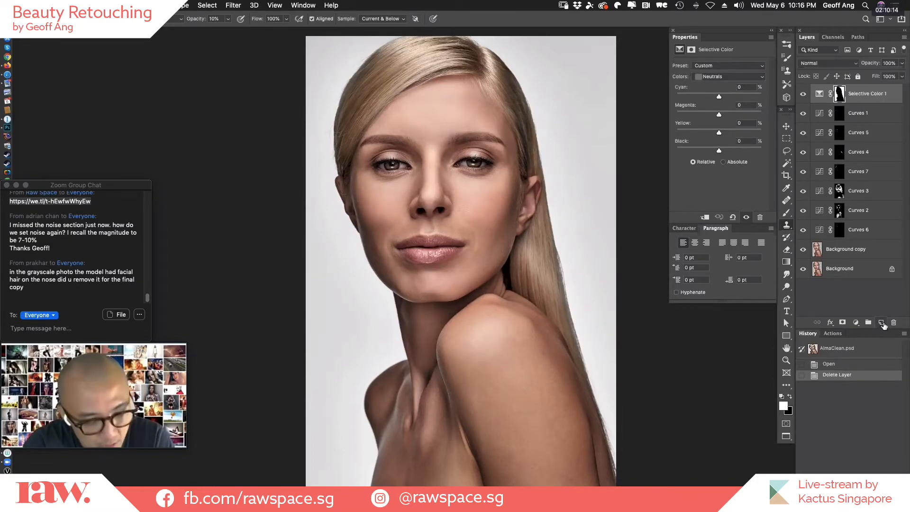
{"action": "left_click", "coordinate": [882, 324], "text": "alt"}
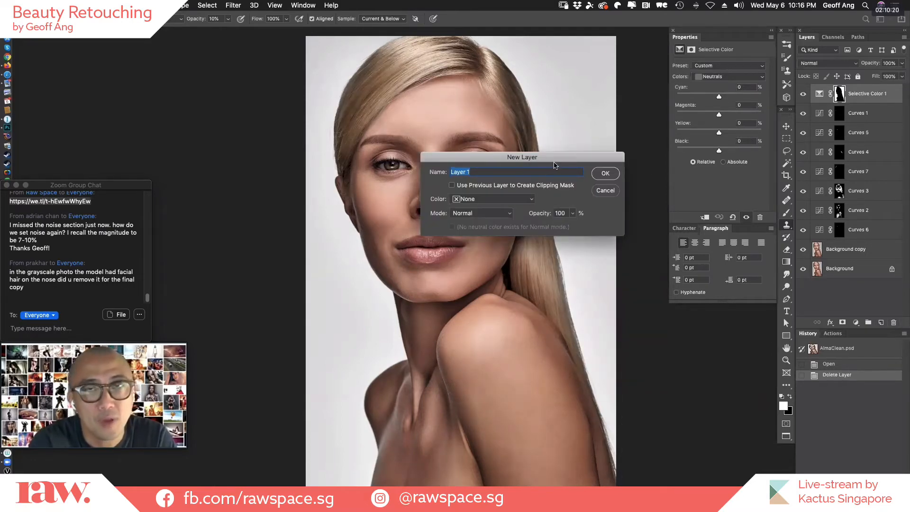
{"action": "left_click", "coordinate": [497, 214]}
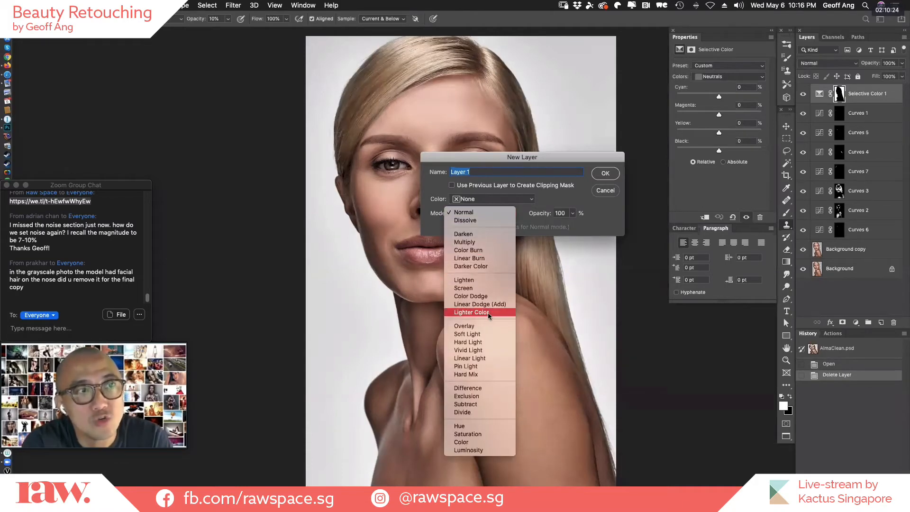
{"action": "left_click", "coordinate": [487, 327]}
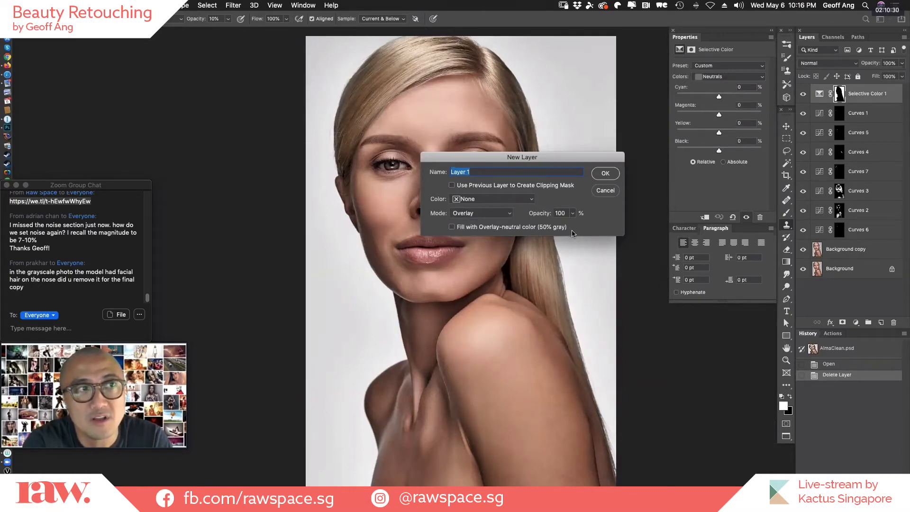
{"action": "left_click", "coordinate": [558, 231]}
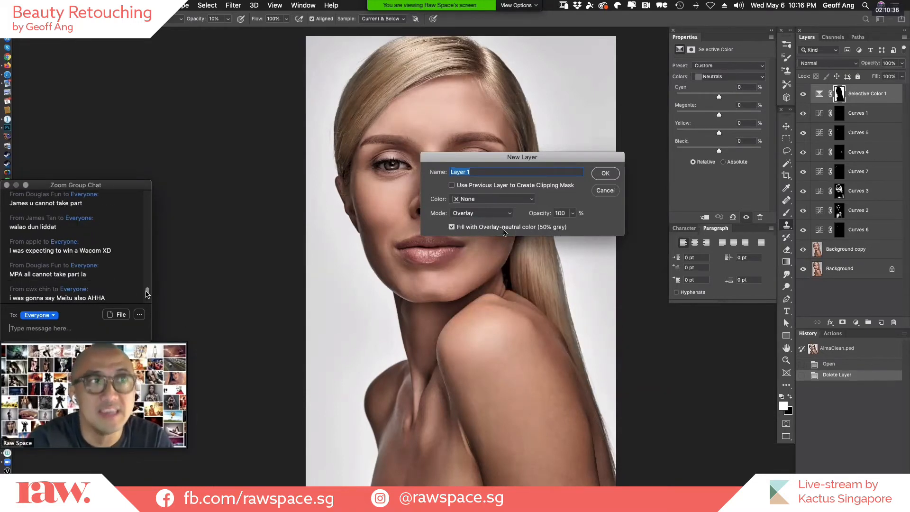
{"action": "left_click", "coordinate": [604, 175]}
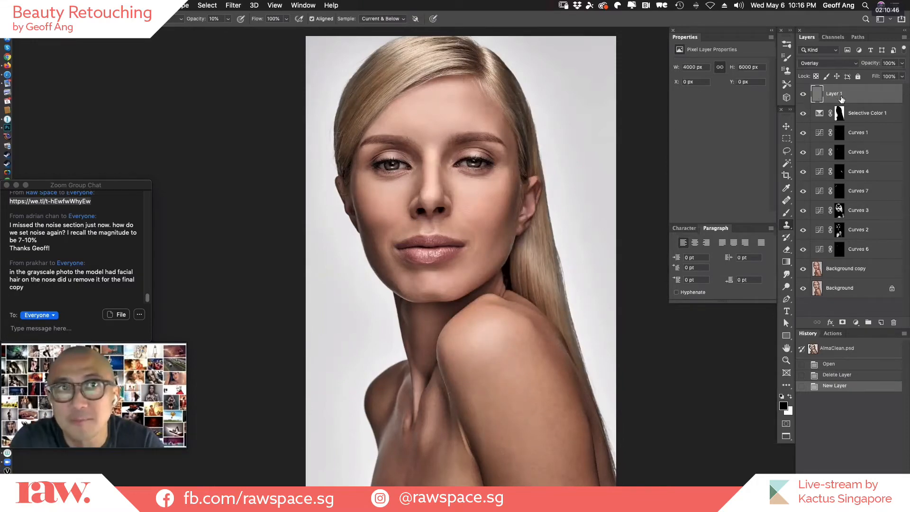
Add 7% Gaussian monochromatic noise to the gray Layer 1.
{"action": "mouse_move", "coordinate": [842, 98]}
{"action": "left_mouse_down"}
{"action": "mouse_move", "coordinate": [840, 261]}
{"action": "mouse_move", "coordinate": [829, 94]}
{"action": "left_mouse_up"}
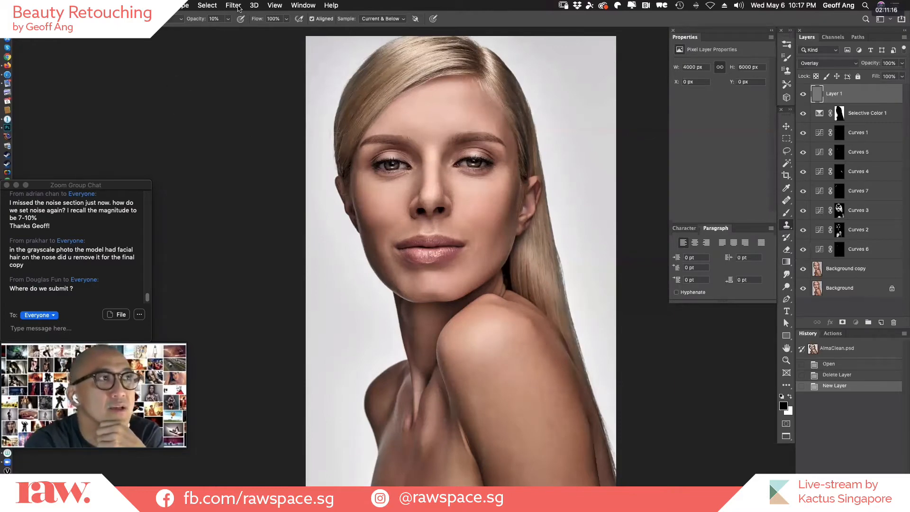
{"action": "left_click", "coordinate": [239, 7]}
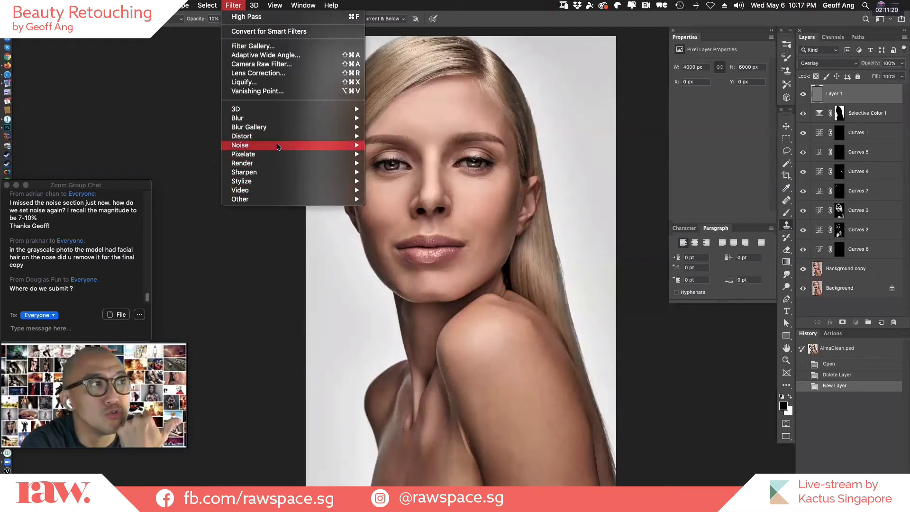
{"action": "mouse_move", "coordinate": [282, 148]}
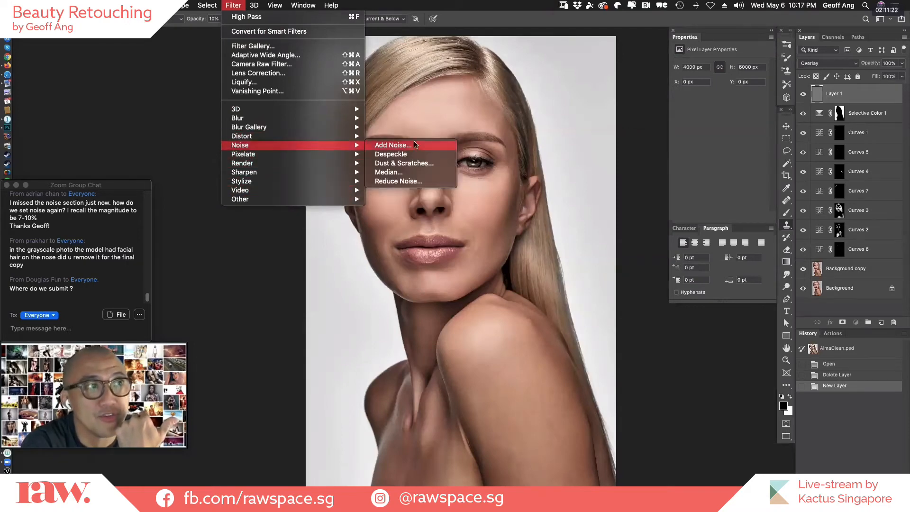
{"action": "left_click", "coordinate": [386, 146]}
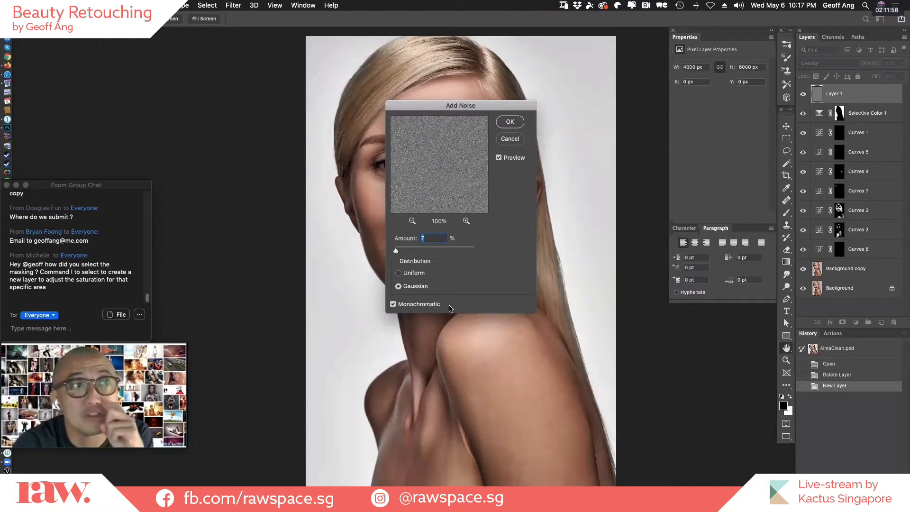
{"action": "left_click", "coordinate": [392, 305]}
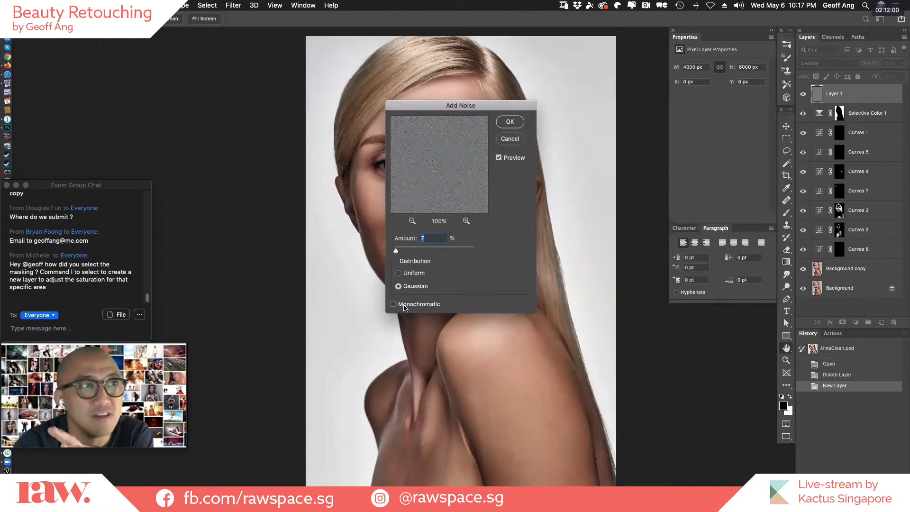
{"action": "left_click", "coordinate": [405, 305]}
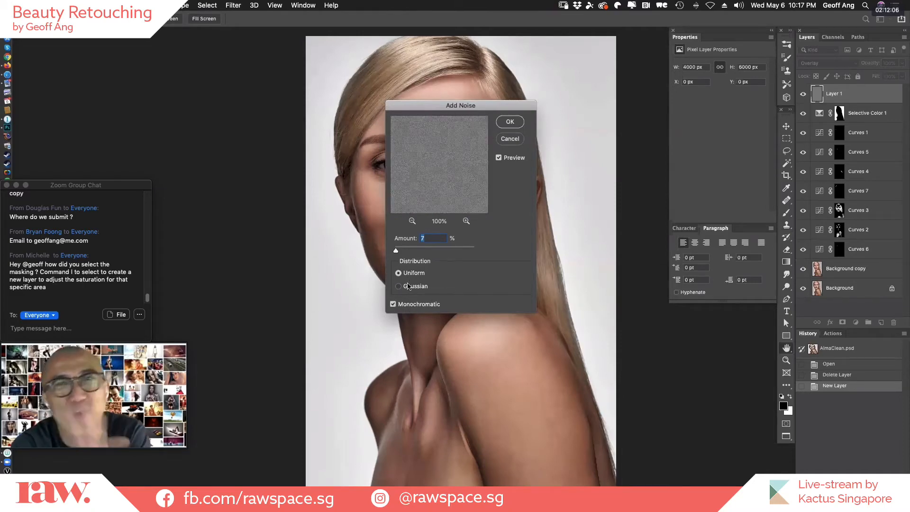
{"action": "left_click", "coordinate": [398, 285]}
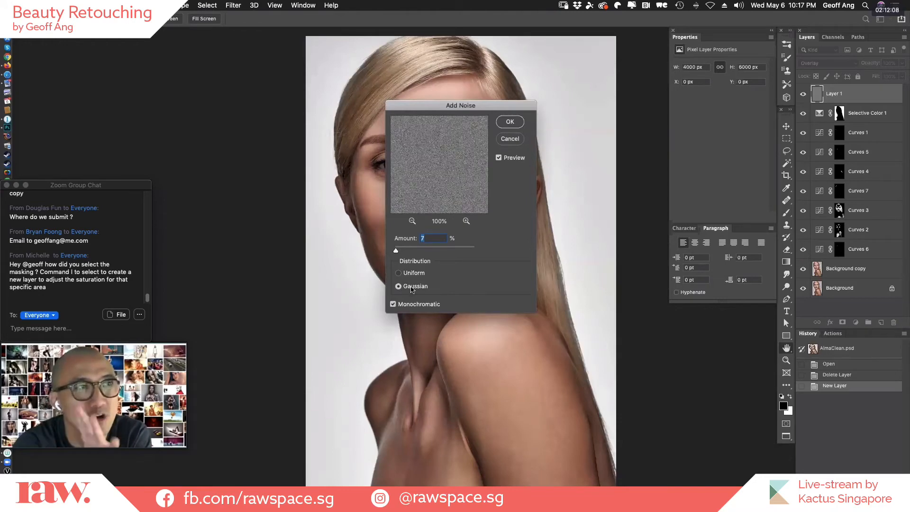
{"action": "left_click", "coordinate": [506, 121]}
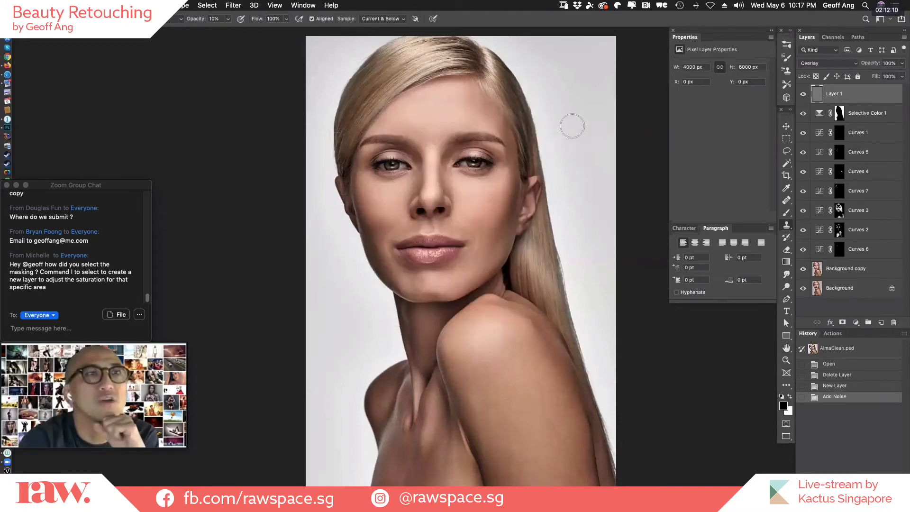
Examine the noise close up on the eyes, nose, lips, cheek and forehead, ending with the whole portrait in view.
{"action": "left_click_drag", "start_coordinate": [445, 132], "coordinate": [502, 141]}
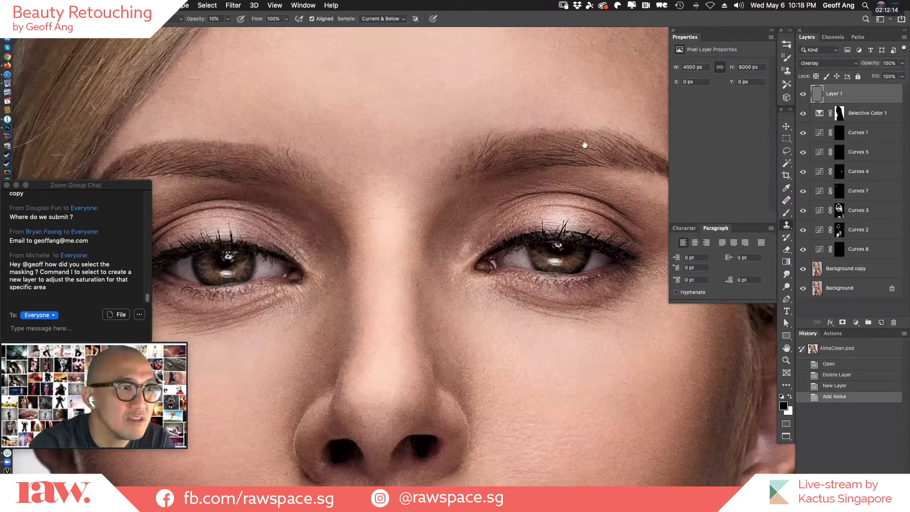
{"action": "left_click_drag", "start_coordinate": [517, 253], "coordinate": [607, 58]}
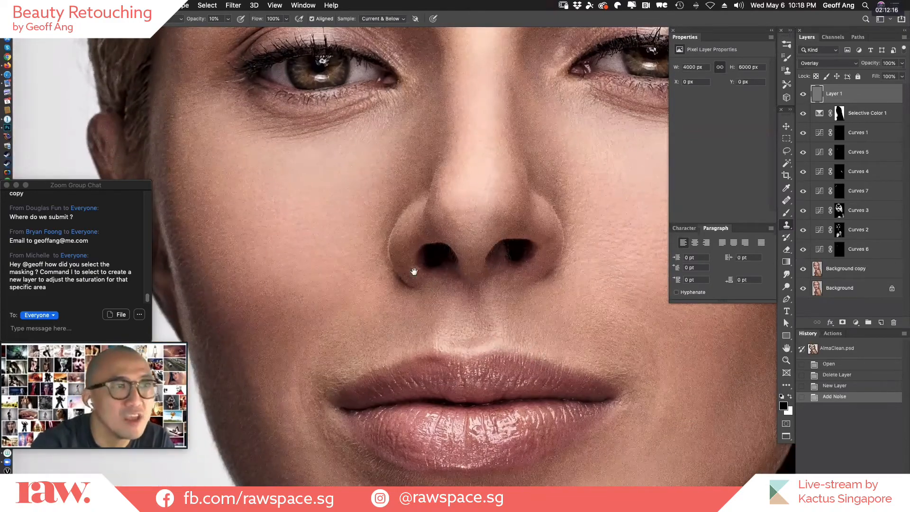
{"action": "left_click_drag", "start_coordinate": [660, 396], "coordinate": [530, 291]}
{"action": "left_click_drag", "start_coordinate": [601, 40], "coordinate": [558, 155]}
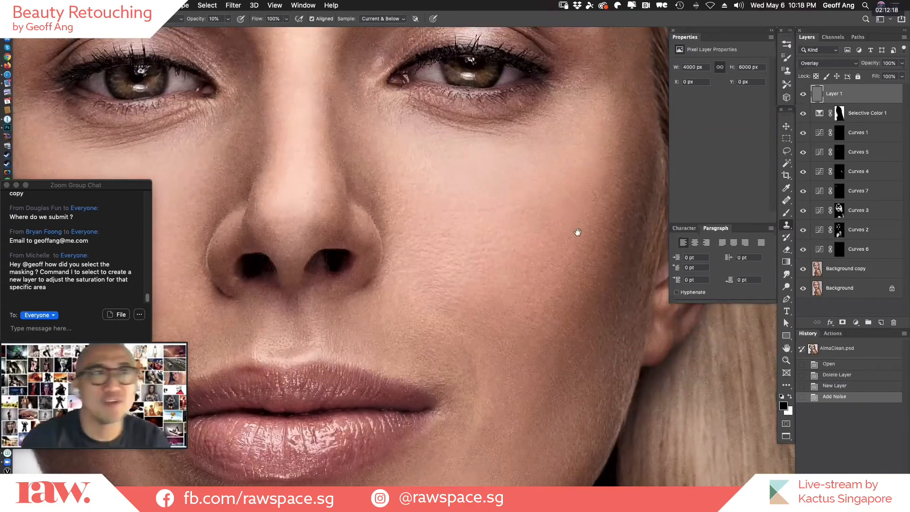
{"action": "left_click_drag", "start_coordinate": [642, 198], "coordinate": [571, 377]}
{"action": "left_click_drag", "start_coordinate": [590, 260], "coordinate": [633, 345]}
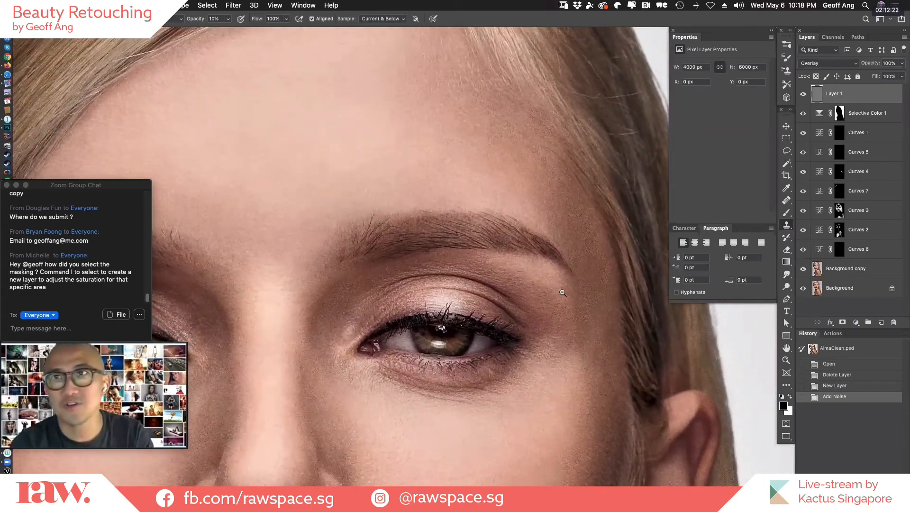
{"action": "left_click", "coordinate": [546, 346], "text": "alt"}
{"action": "left_click", "coordinate": [578, 402], "text": "alt"}
{"action": "left_click_drag", "start_coordinate": [578, 401], "coordinate": [611, 262]}
{"action": "key", "text": "super+0"}
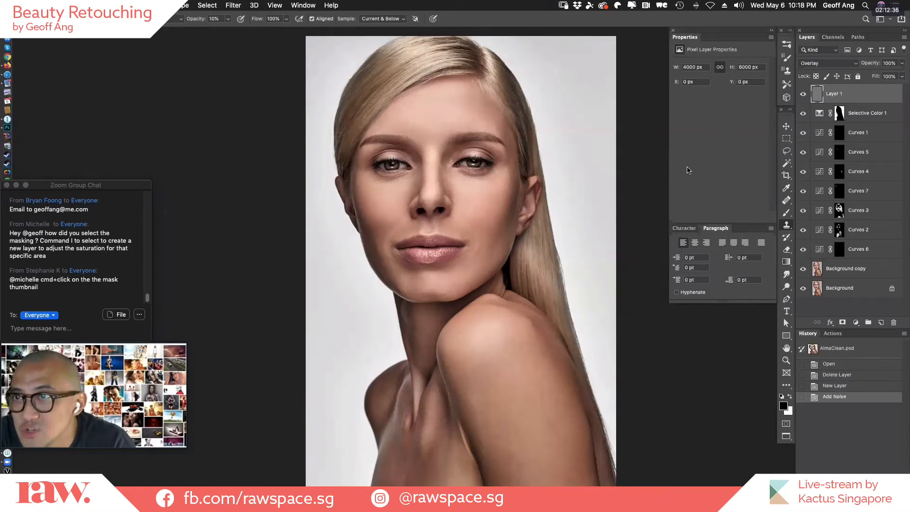
Add a Curves layer above Background copy that darkens the midtones to input 133, output 87, and invert its mask to black.
{"action": "left_click", "coordinate": [853, 270]}
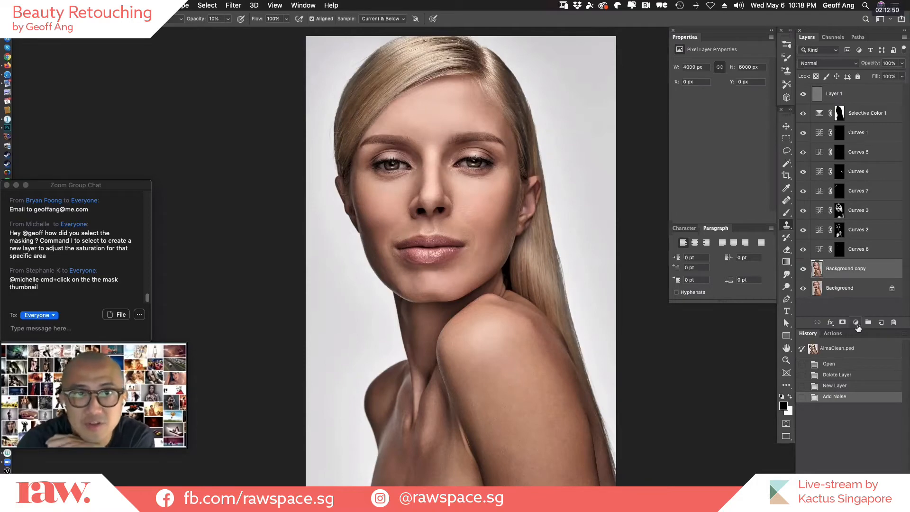
{"action": "left_click", "coordinate": [856, 323]}
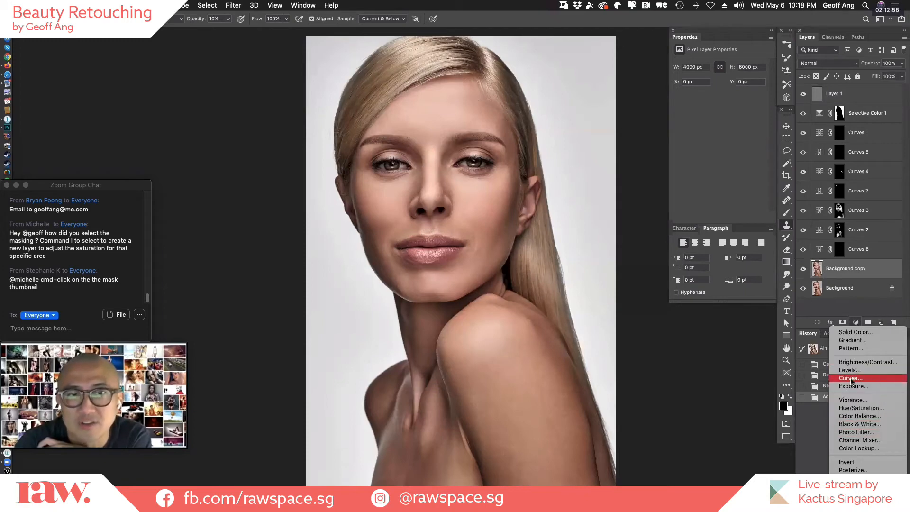
{"action": "left_click", "coordinate": [869, 378]}
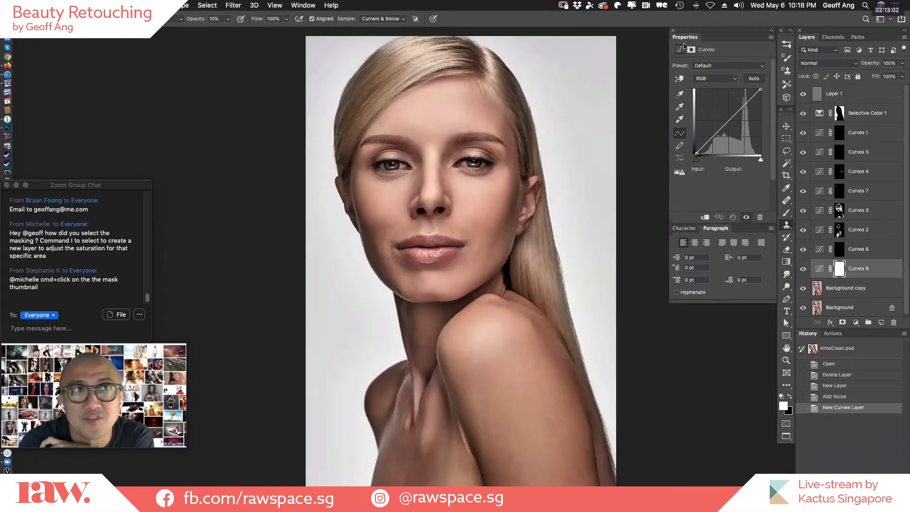
{"action": "left_click", "coordinate": [729, 124]}
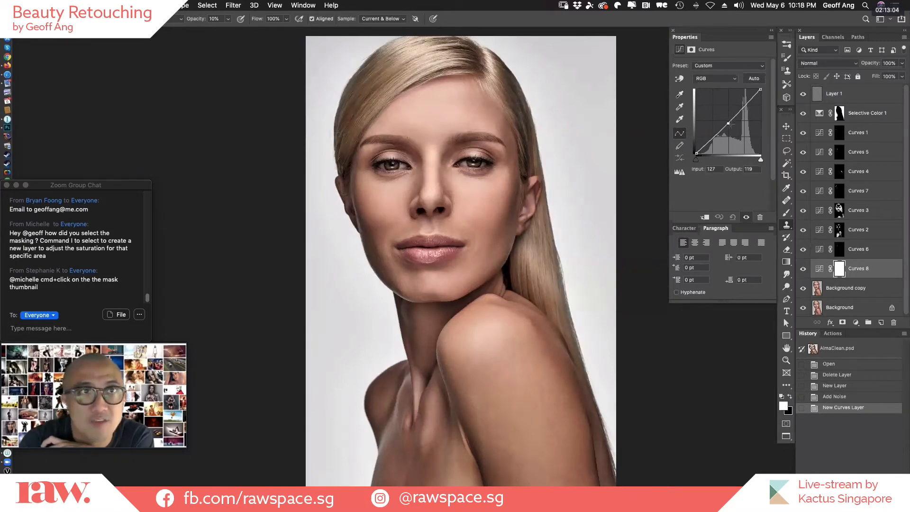
{"action": "mouse_move", "coordinate": [731, 125]}
{"action": "left_mouse_down"}
{"action": "mouse_move", "coordinate": [736, 130]}
{"action": "mouse_move", "coordinate": [723, 118]}
{"action": "mouse_move", "coordinate": [734, 115]}
{"action": "mouse_move", "coordinate": [739, 130]}
{"action": "mouse_move", "coordinate": [730, 131]}
{"action": "left_mouse_up"}
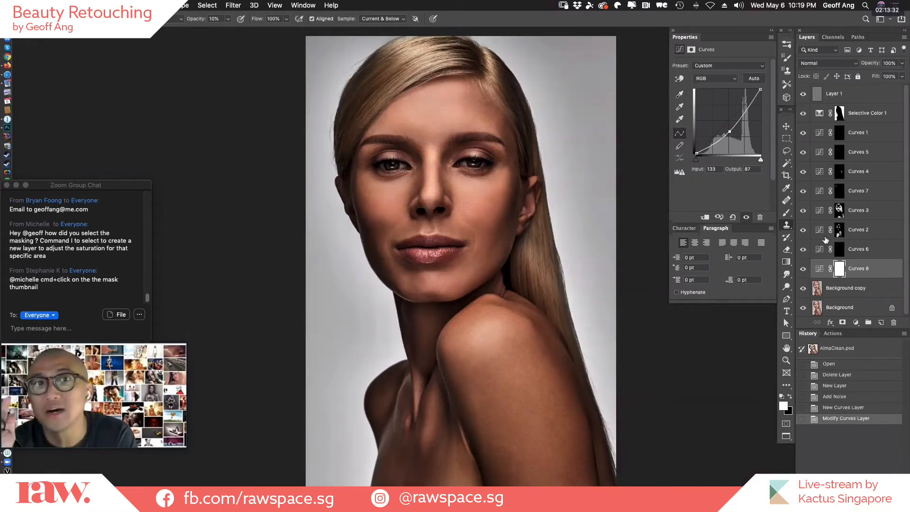
{"action": "key", "text": "super+i"}
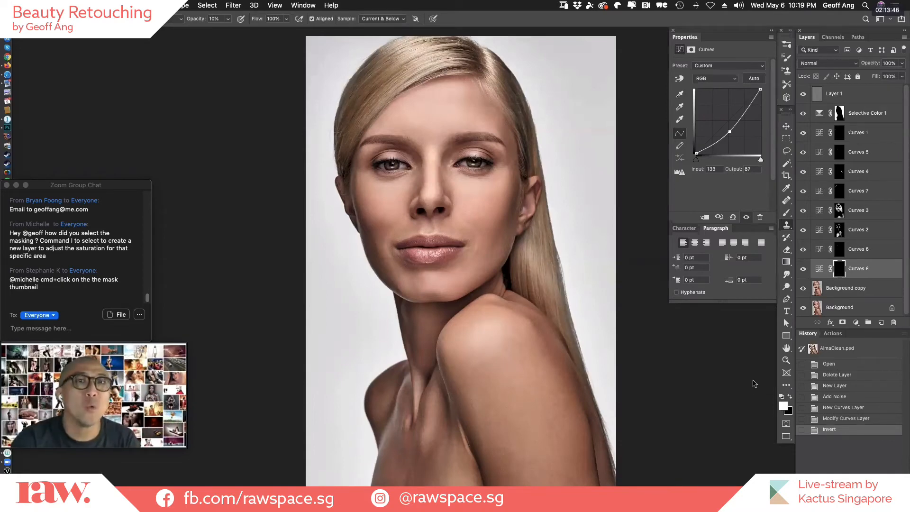
Try a large white brush stroke on the new Curves mask from the forehead down to the chest, and undo it.
{"action": "key", "text": "bracketright"}
{"action": "key", "text": "bracketright"}
{"action": "key", "text": "bracketright"}
{"action": "key", "text": "bracketright"}
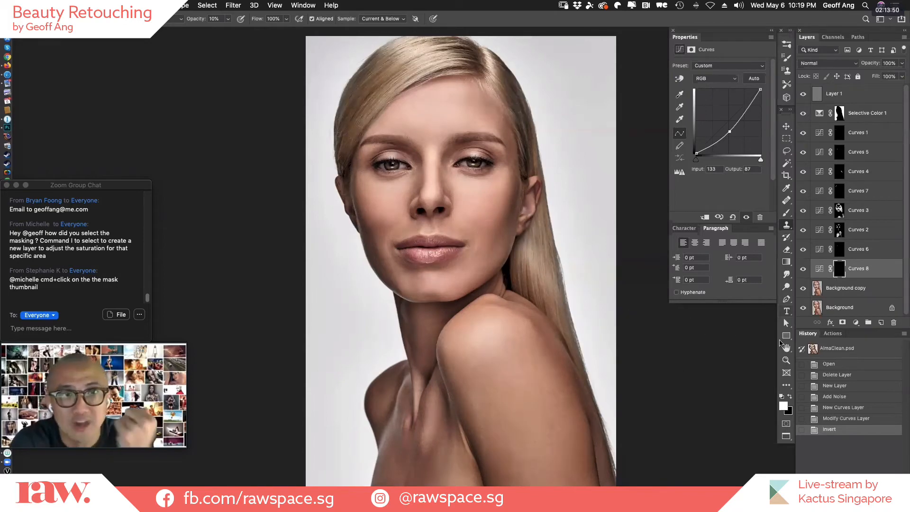
{"action": "key", "text": "b"}
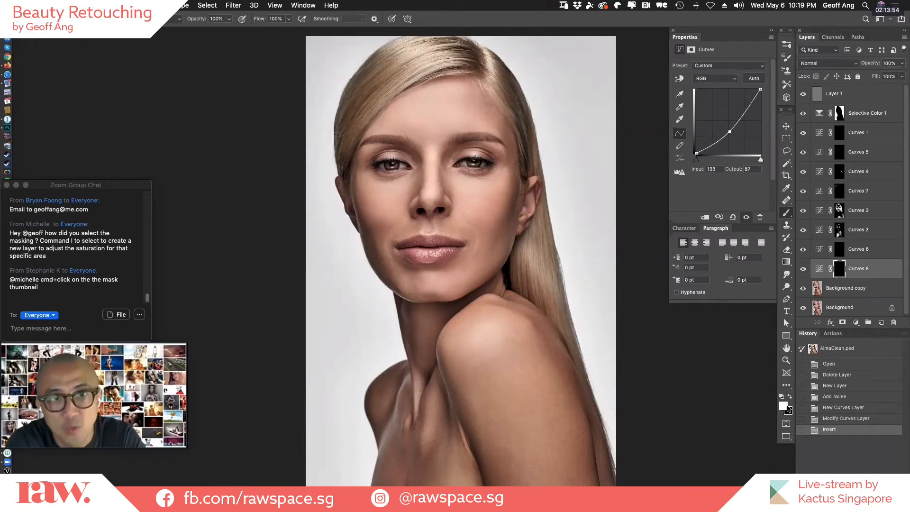
{"action": "key", "text": "x"}
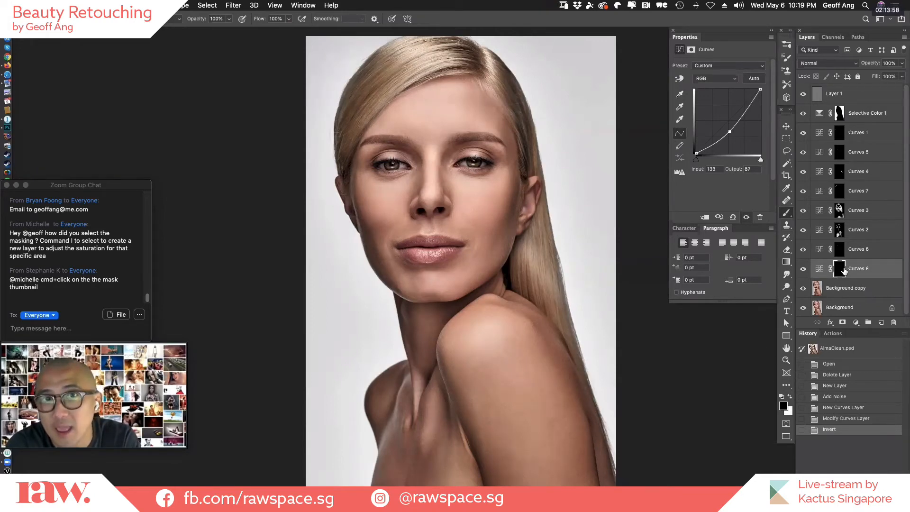
{"action": "key", "text": "x"}
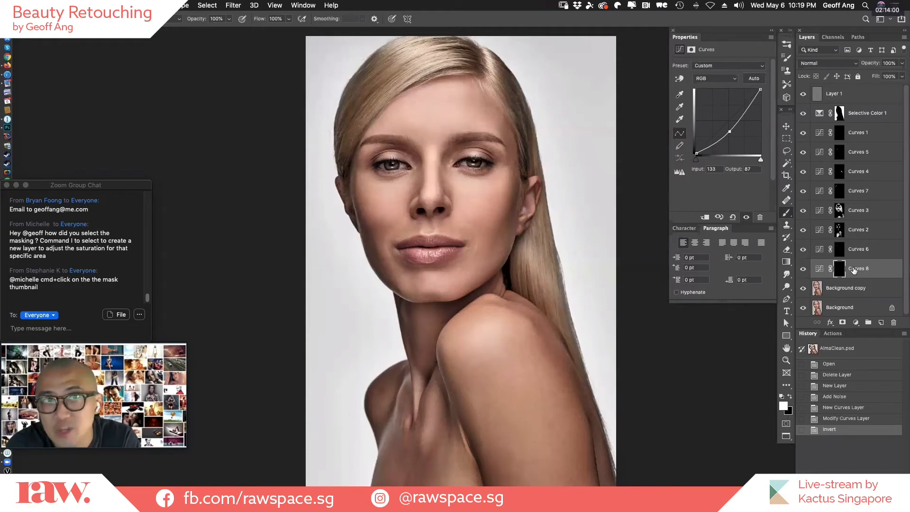
{"action": "mouse_move", "coordinate": [503, 112]}
{"action": "left_mouse_down"}
{"action": "mouse_move", "coordinate": [463, 365]}
{"action": "mouse_move", "coordinate": [443, 431]}
{"action": "left_mouse_up"}
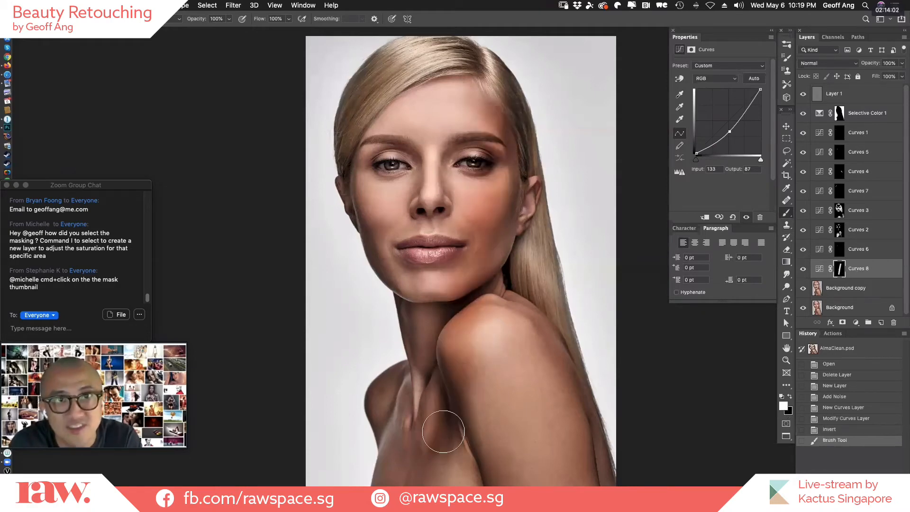
{"action": "key", "text": "super+z"}
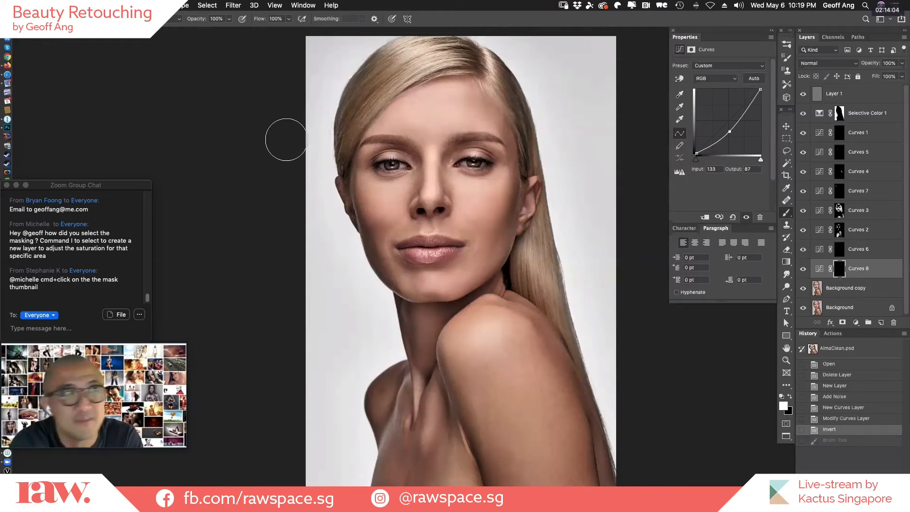
Try two crossing diagonal white strokes on the Curves mask, revert to the inverted-mask state, and make black the foreground color.
{"action": "left_click_drag", "start_coordinate": [327, 66], "coordinate": [597, 424]}
{"action": "left_click_drag", "start_coordinate": [587, 102], "coordinate": [353, 462]}
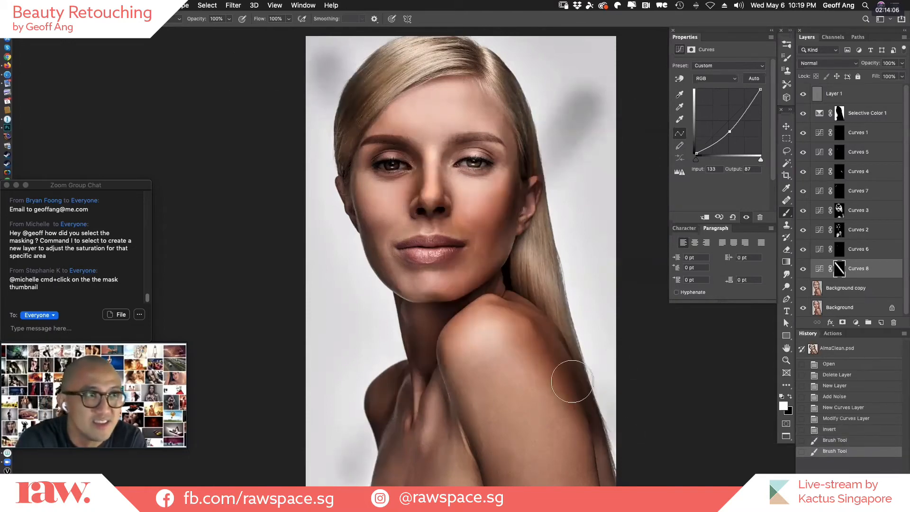
{"action": "key", "text": "super+z"}
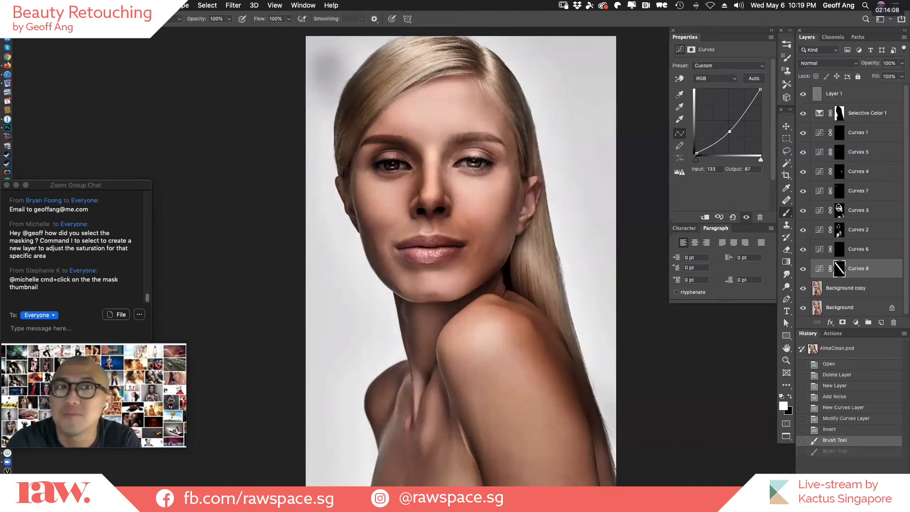
{"action": "left_click", "coordinate": [864, 431]}
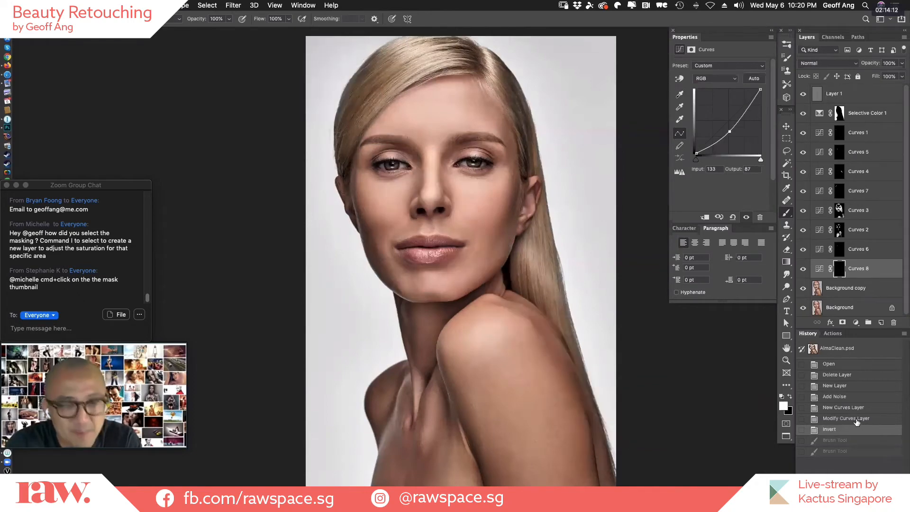
{"action": "key", "text": "x"}
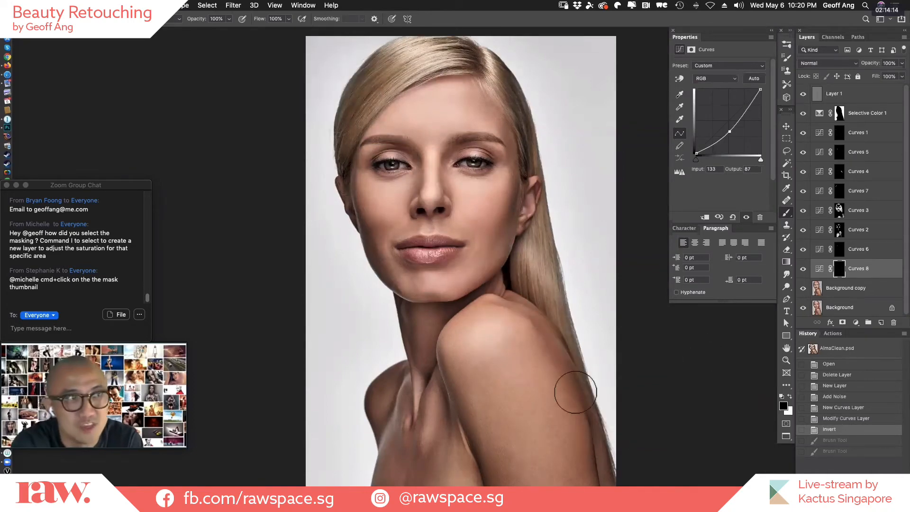
Paint a white stroke from the chin up the shaded cheek on the Curves 8 mask, and set the curve point to input 141, output 102.
{"action": "key", "text": "shift+super+z"}
{"action": "key", "text": "shift+super+z"}
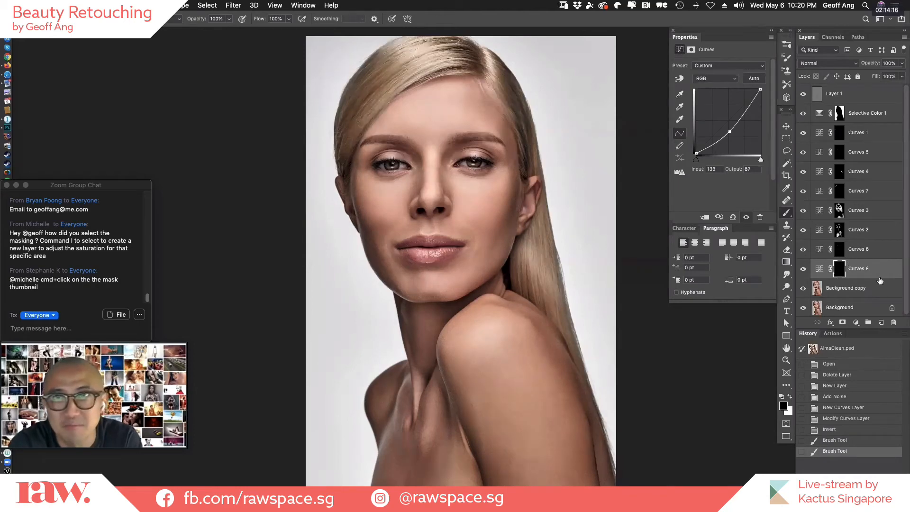
{"action": "key", "text": "x"}
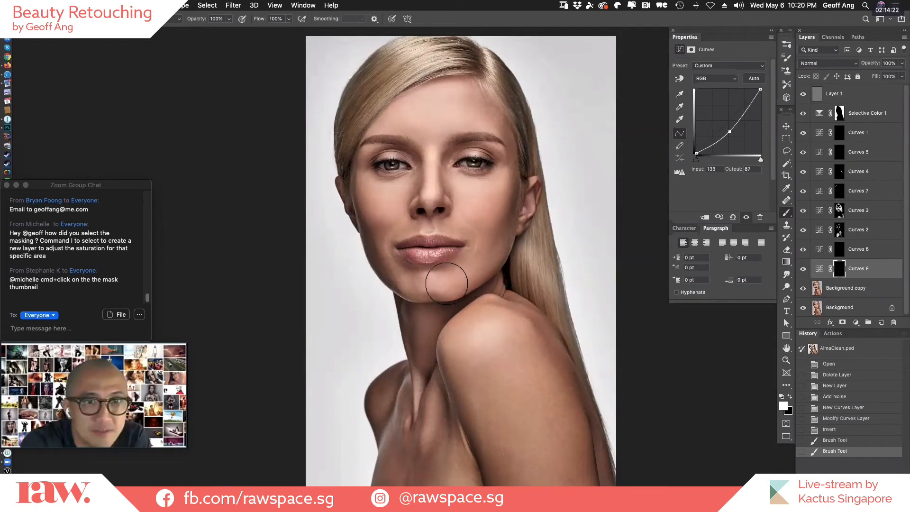
{"action": "left_click_drag", "start_coordinate": [501, 246], "coordinate": [518, 198]}
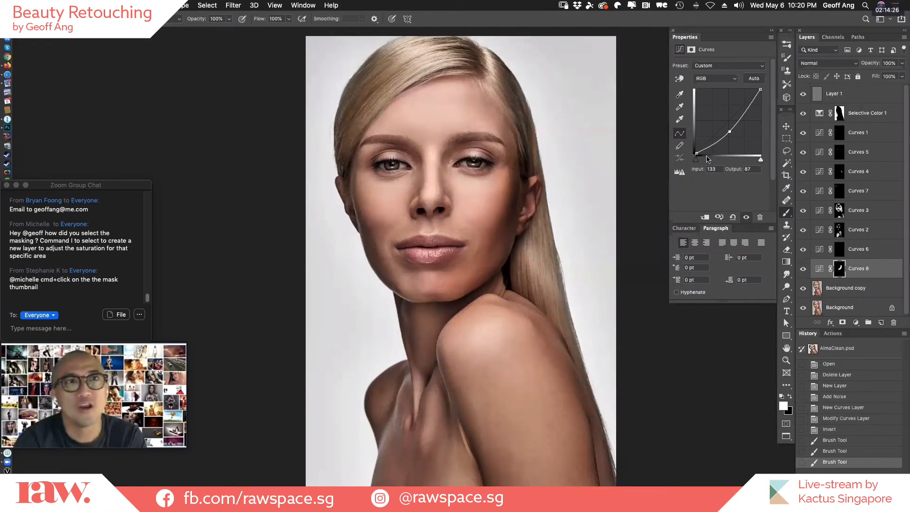
{"action": "left_click_drag", "start_coordinate": [728, 128], "coordinate": [729, 124]}
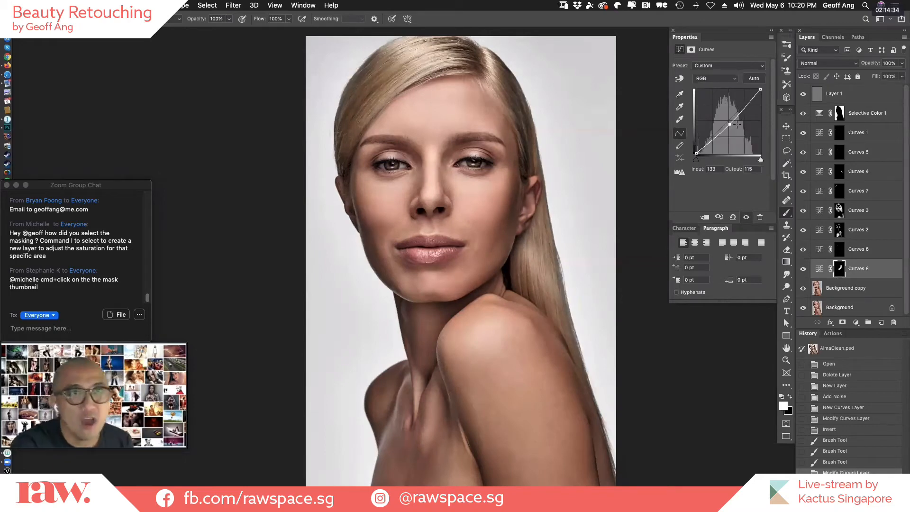
{"action": "left_click_drag", "start_coordinate": [730, 124], "coordinate": [732, 127]}
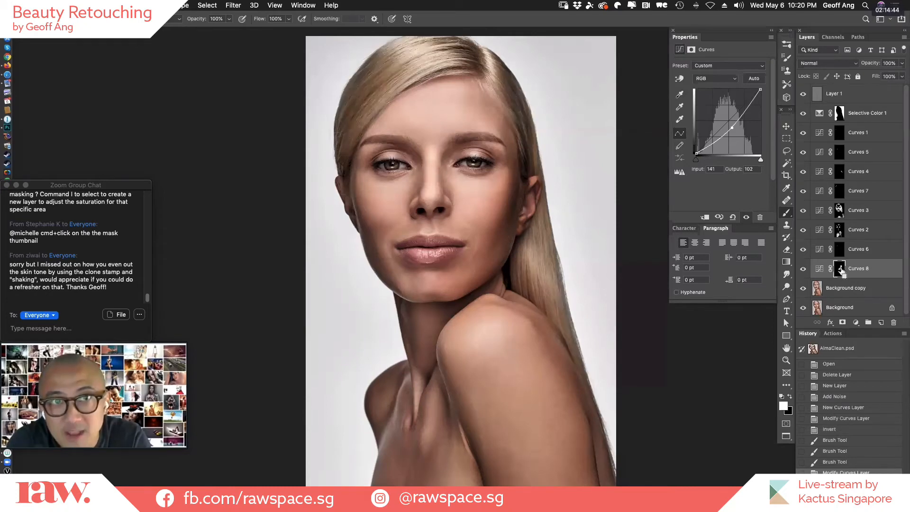
Load the Curves 8 mask as a selection and add a Hue/Saturation layer through it with saturation -18.
{"action": "left_click", "coordinate": [841, 270], "text": "super"}
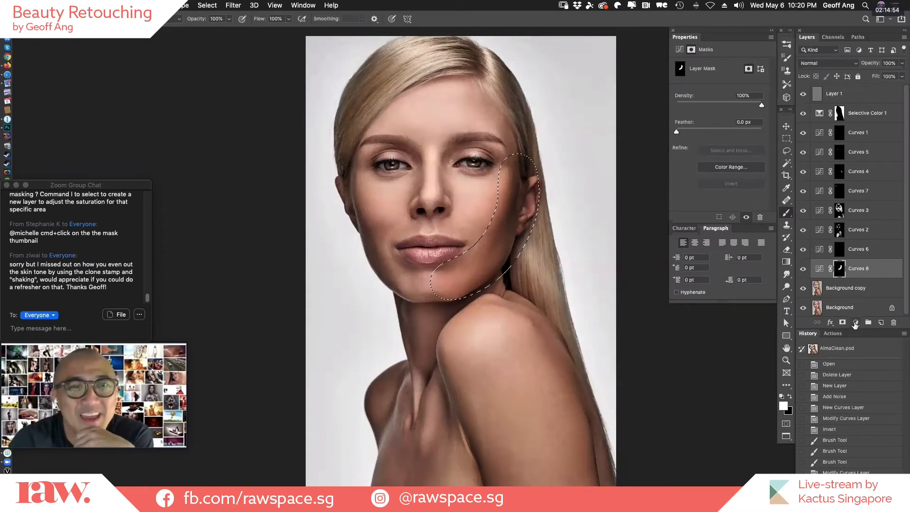
{"action": "left_click", "coordinate": [856, 323]}
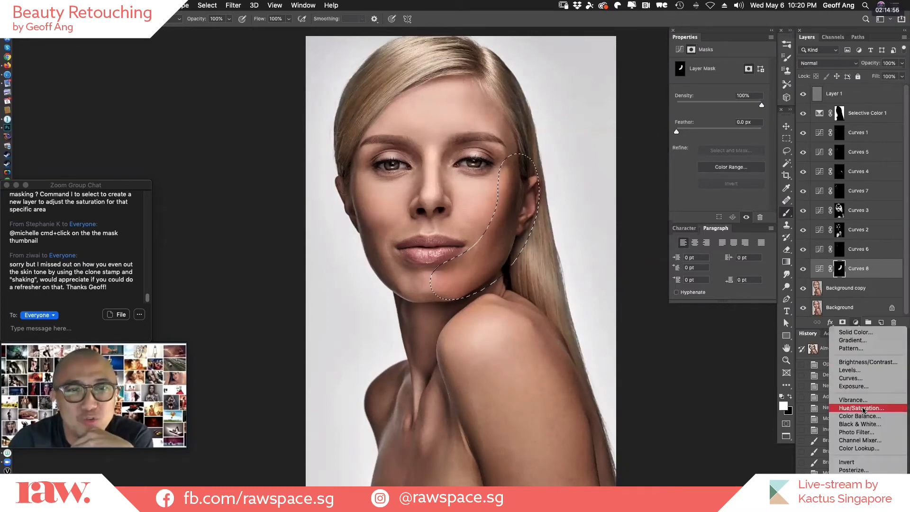
{"action": "left_click", "coordinate": [862, 408]}
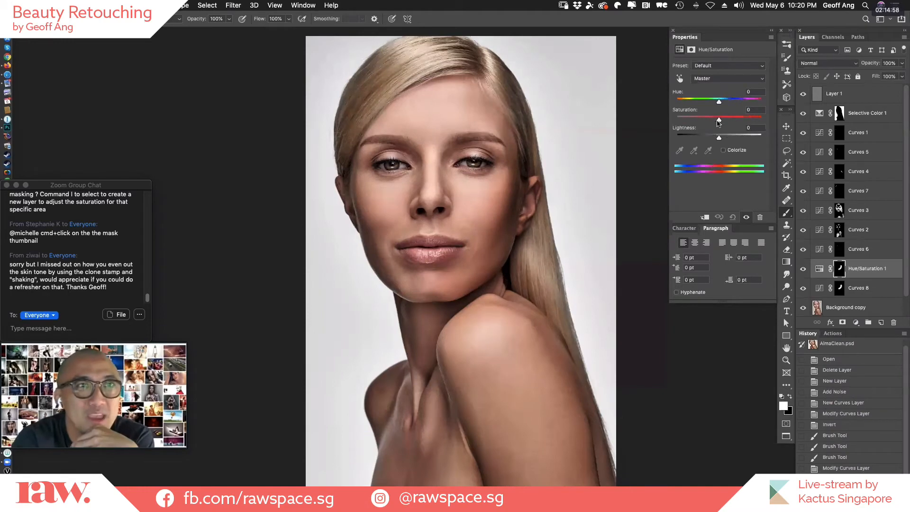
{"action": "left_click_drag", "start_coordinate": [719, 120], "coordinate": [717, 120]}
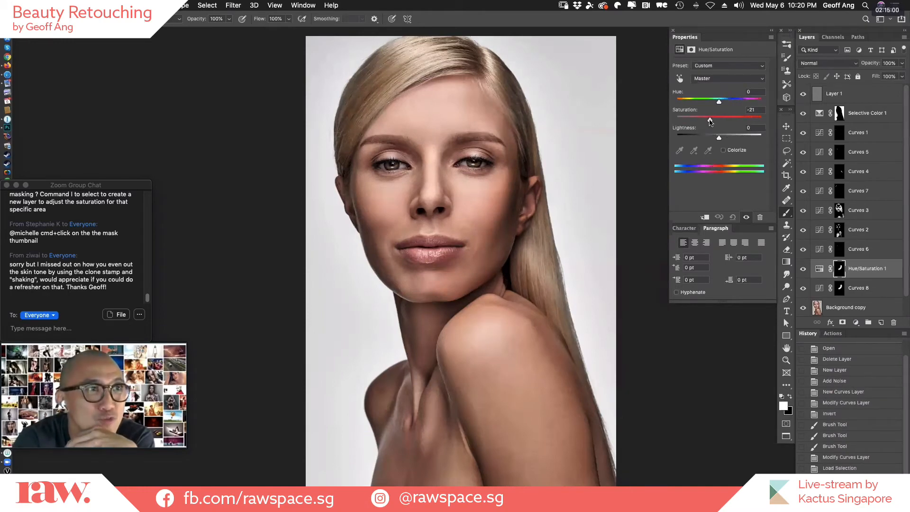
{"action": "left_click_drag", "start_coordinate": [711, 122], "coordinate": [711, 121]}
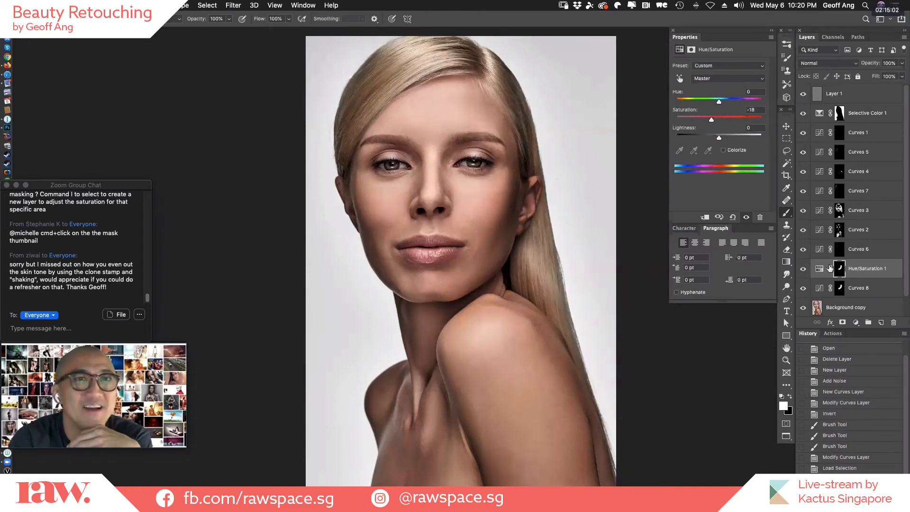
Compare the shaded cheek with and without Curves 8 and Hue/Saturation 1, leaving both layers visible.
{"action": "left_click", "coordinate": [802, 288]}
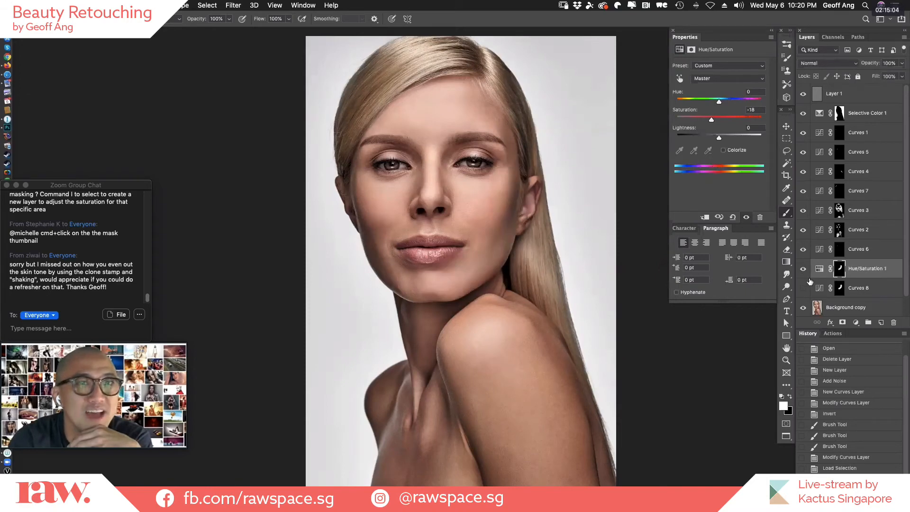
{"action": "left_click", "coordinate": [802, 288]}
{"action": "left_click", "coordinate": [802, 269]}
{"action": "left_click", "coordinate": [803, 288]}
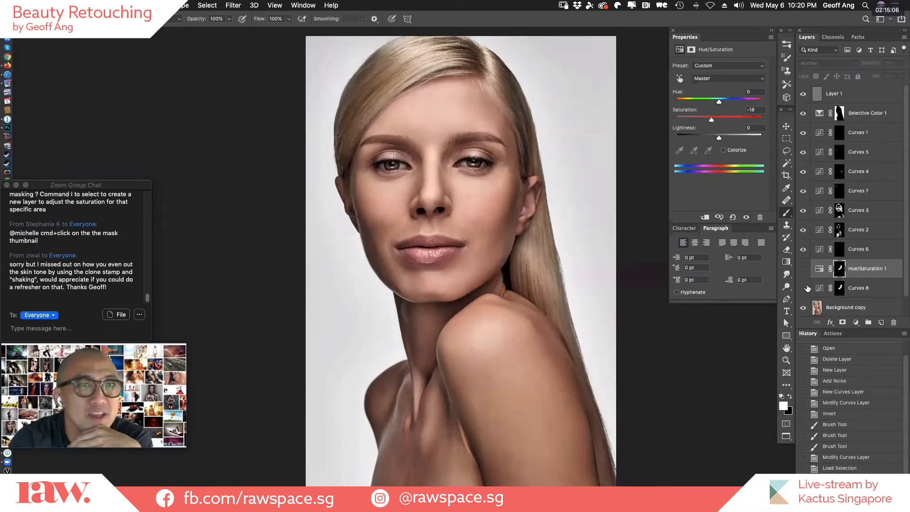
{"action": "left_click", "coordinate": [803, 288]}
{"action": "left_click", "coordinate": [802, 269]}
{"action": "left_click", "coordinate": [802, 288]}
{"action": "left_click", "coordinate": [803, 270]}
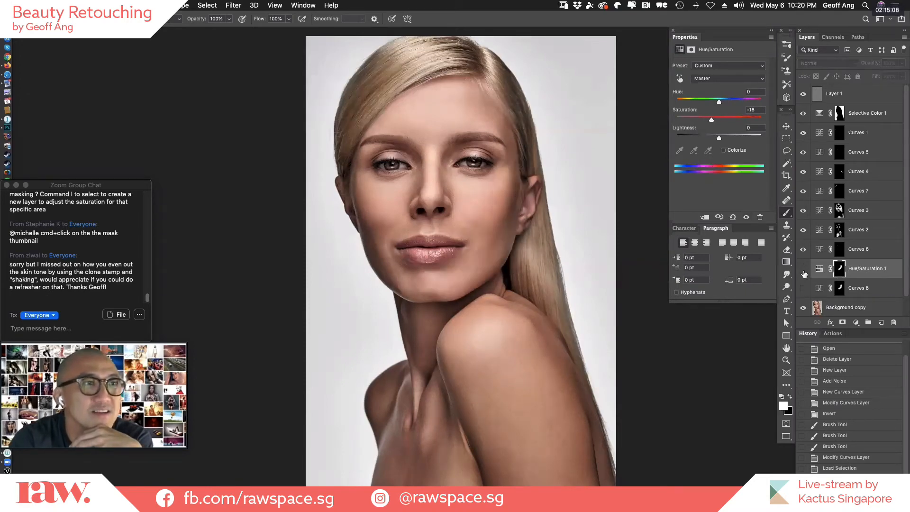
{"action": "left_click", "coordinate": [803, 269]}
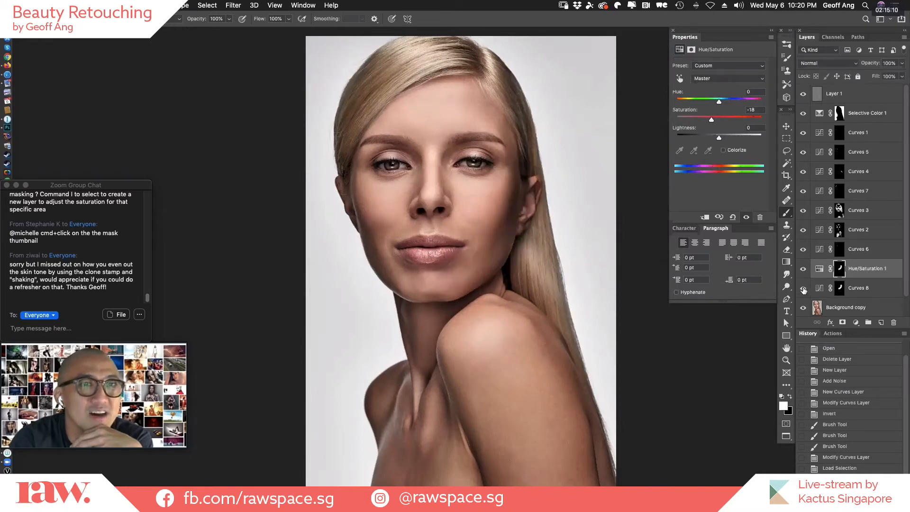
{"action": "left_click", "coordinate": [804, 270]}
{"action": "left_click", "coordinate": [803, 288]}
{"action": "left_click", "coordinate": [804, 269]}
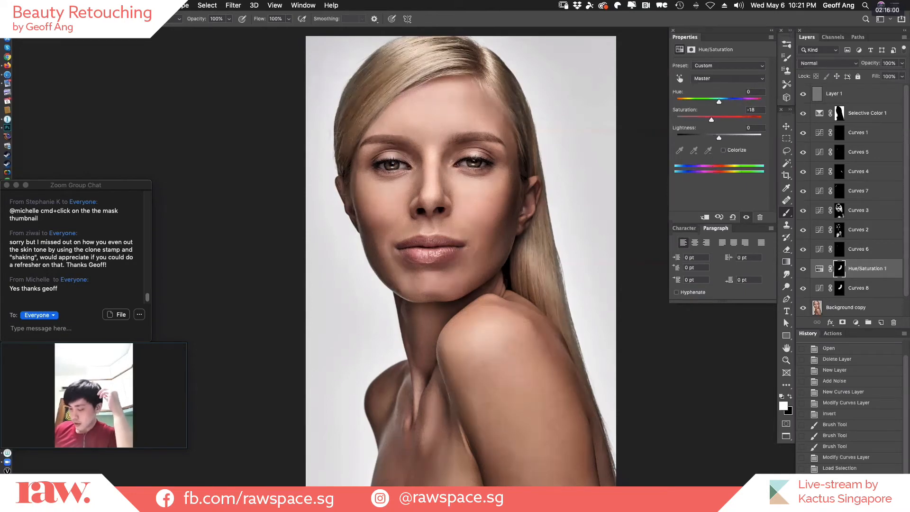
Show only the original Background layer and compare its facial skin close up with the retouched Background copy.
{"action": "left_click_drag", "start_coordinate": [905, 274], "coordinate": [906, 294]}
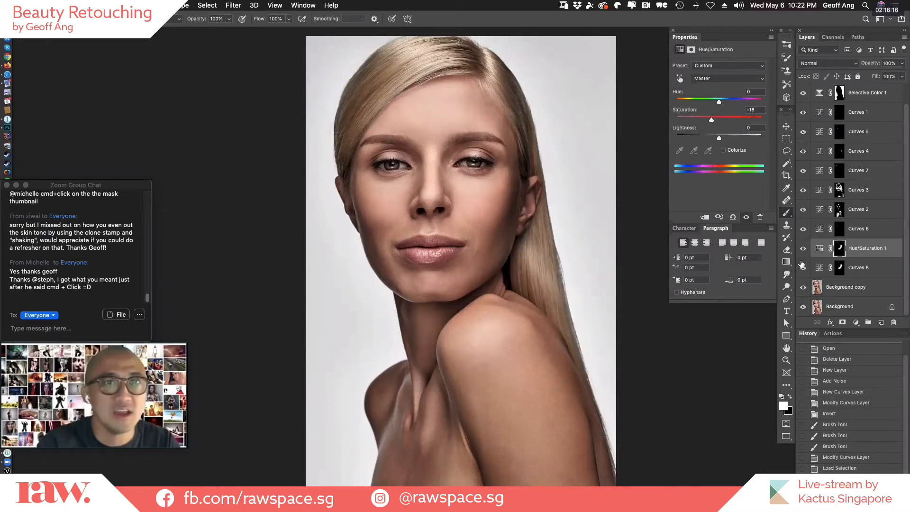
{"action": "left_click", "coordinate": [802, 307], "text": "alt"}
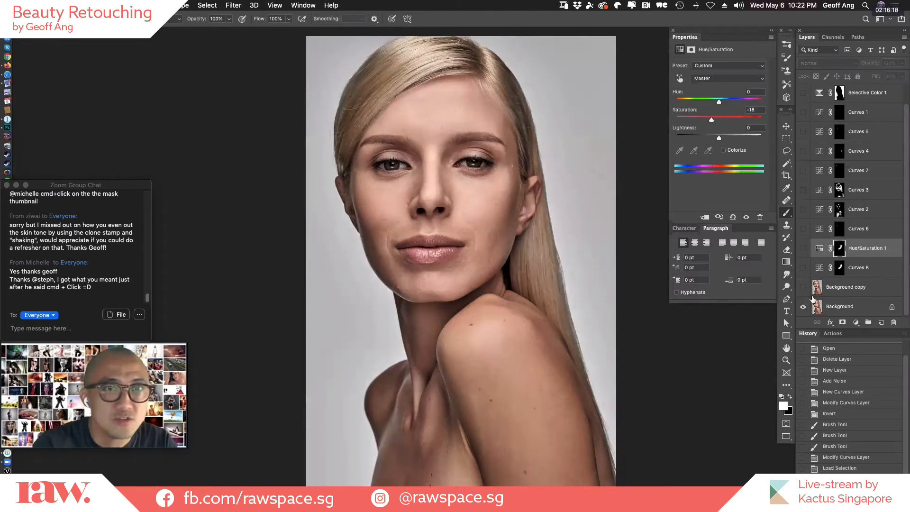
{"action": "left_click_drag", "start_coordinate": [378, 217], "coordinate": [494, 217]}
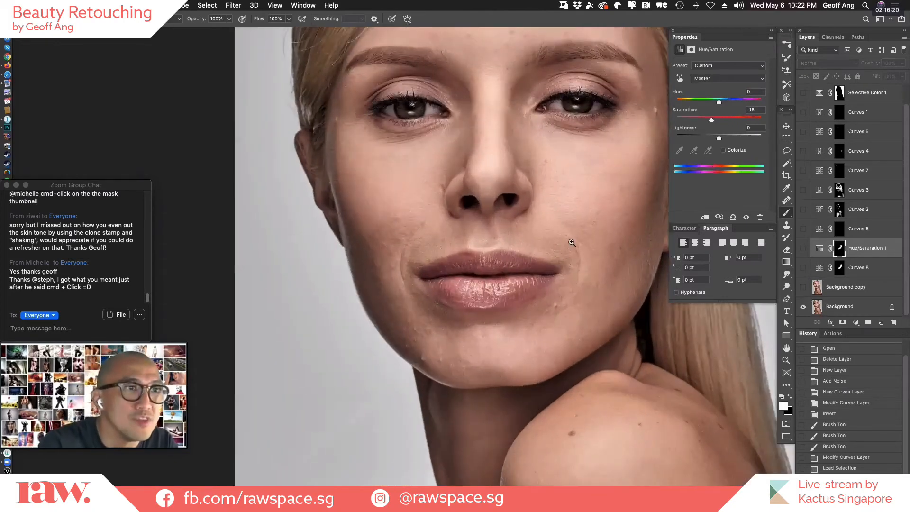
{"action": "left_click_drag", "start_coordinate": [538, 245], "coordinate": [465, 377]}
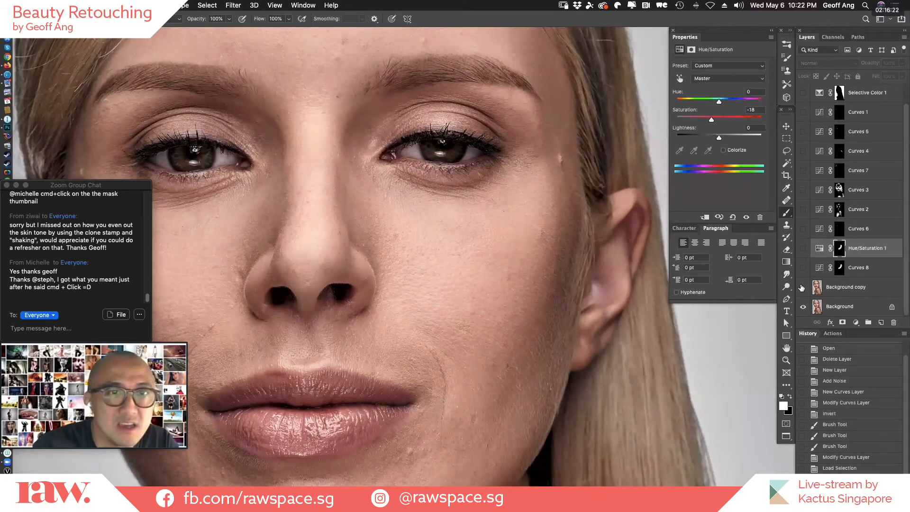
{"action": "left_click", "coordinate": [802, 288]}
{"action": "left_click", "coordinate": [803, 288]}
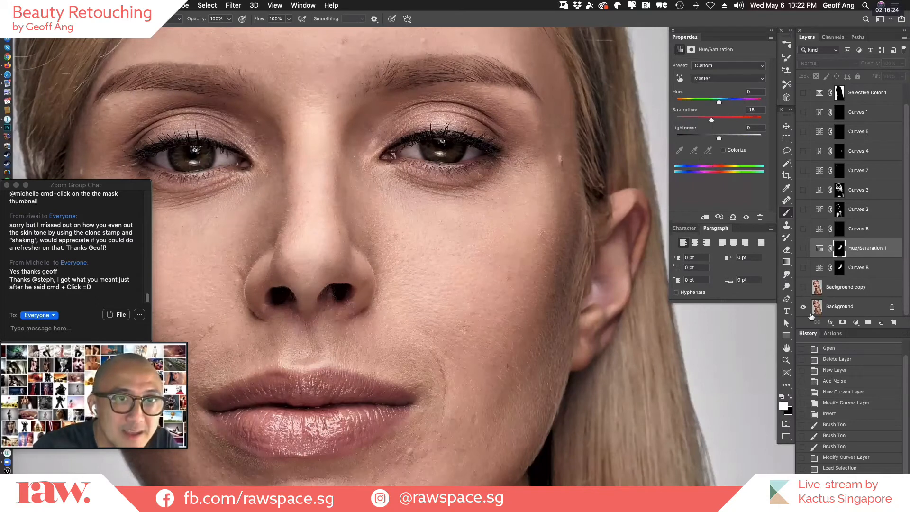
Duplicate the Background layer as a fresh retouching layer and switch to the Clone Stamp tool.
{"action": "left_click", "coordinate": [861, 311]}
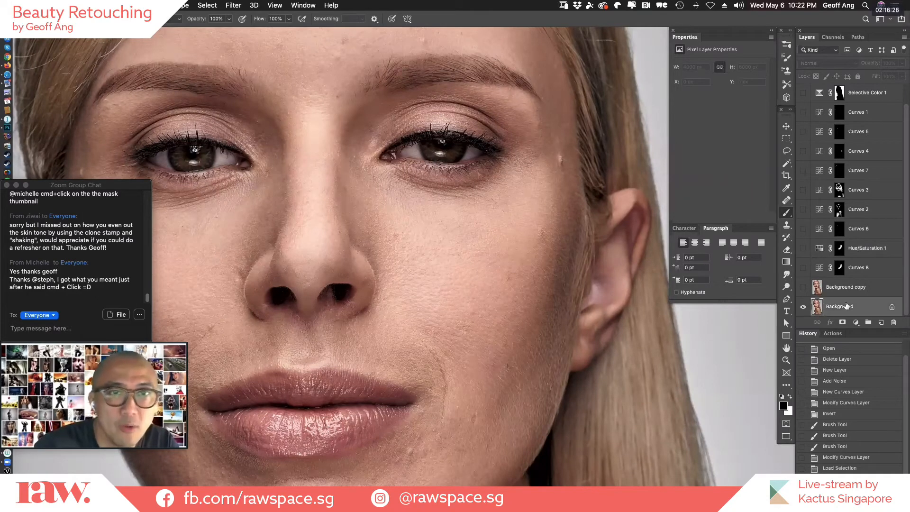
{"action": "key", "text": "super+j"}
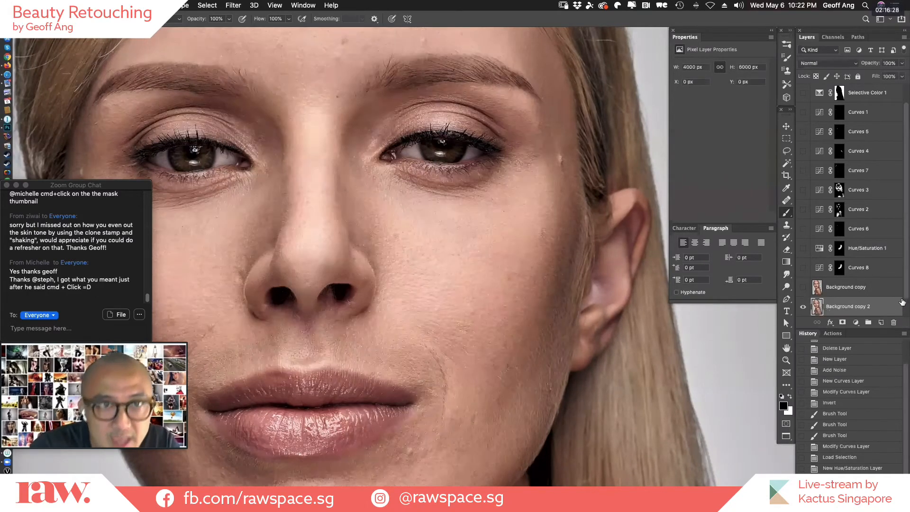
{"action": "left_click_drag", "start_coordinate": [342, 327], "coordinate": [474, 265]}
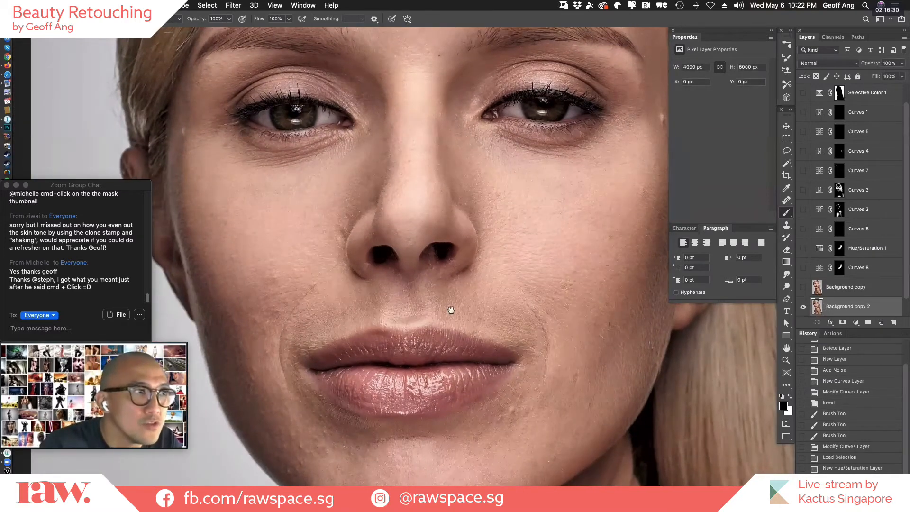
{"action": "key", "text": "s"}
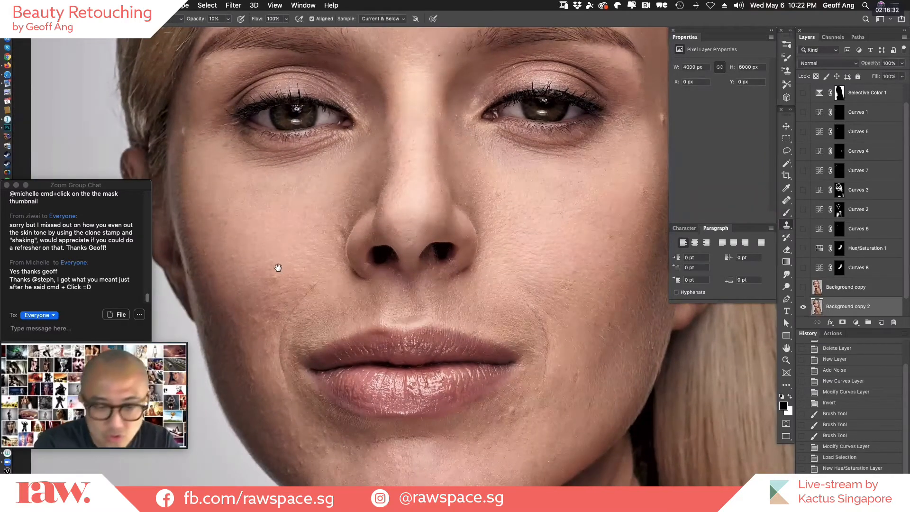
Remove the small blemishes in the middle of the cheek beside the nose on Background copy 2 with the Healing Brush.
{"action": "key", "text": "super+0"}
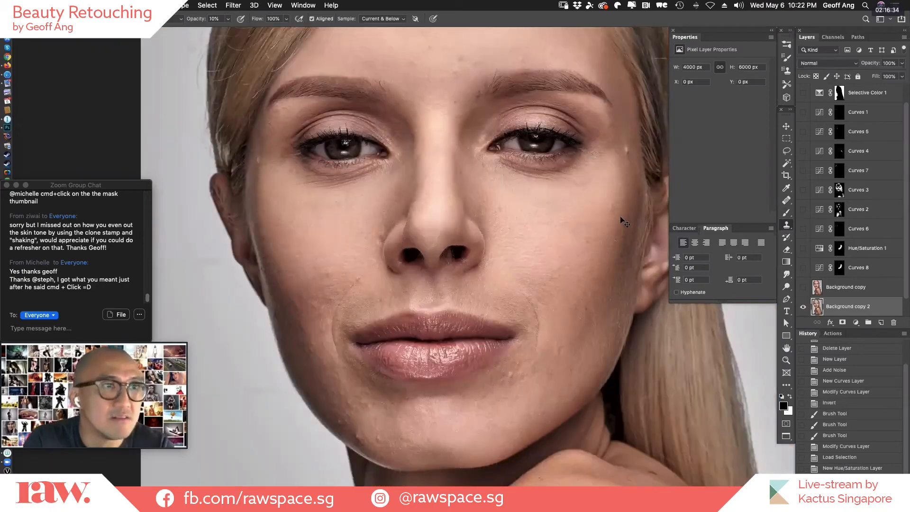
{"action": "key", "text": "super+minus"}
{"action": "left_click", "coordinate": [531, 143], "text": "super"}
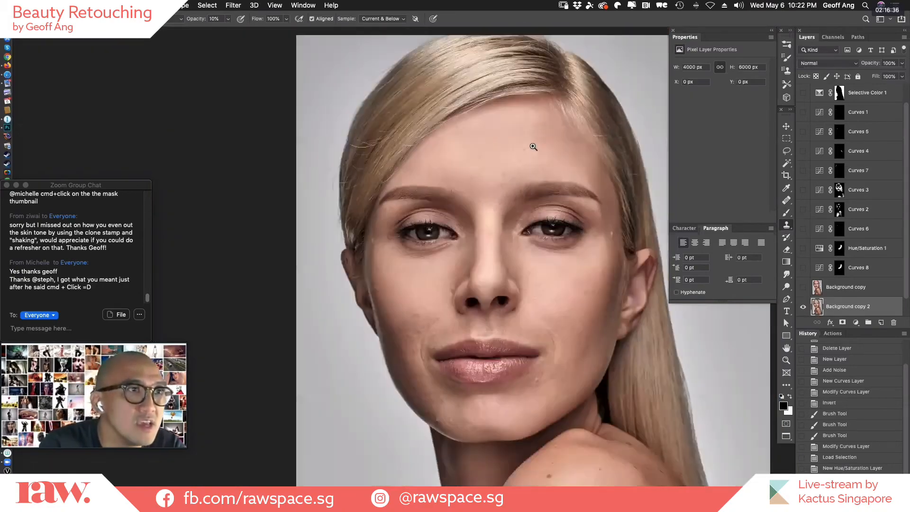
{"action": "scroll", "coordinate": [526, 294], "scroll_direction": "down", "scroll_amount": 10}
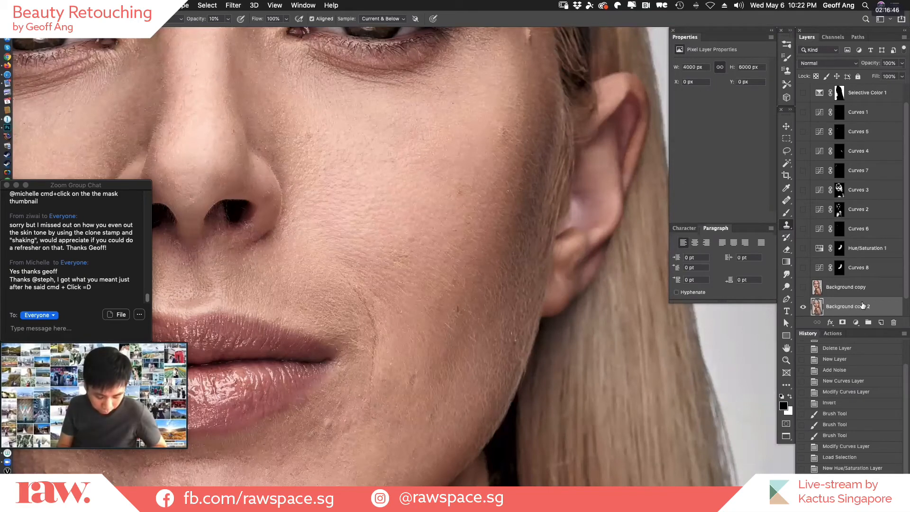
{"action": "scroll", "coordinate": [868, 313], "scroll_direction": "down", "scroll_amount": 1}
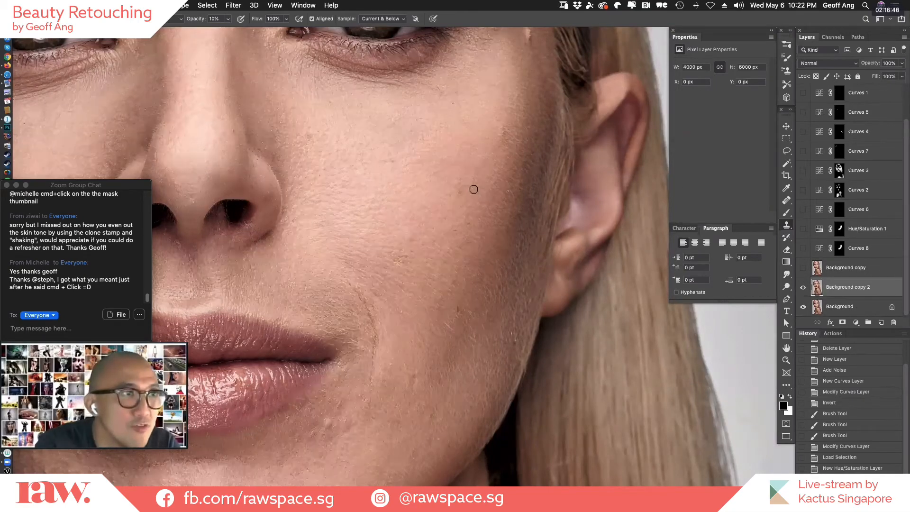
{"action": "key", "text": "j"}
{"action": "left_click", "coordinate": [462, 189]}
{"action": "left_click", "coordinate": [446, 185]}
{"action": "left_click", "coordinate": [443, 192]}
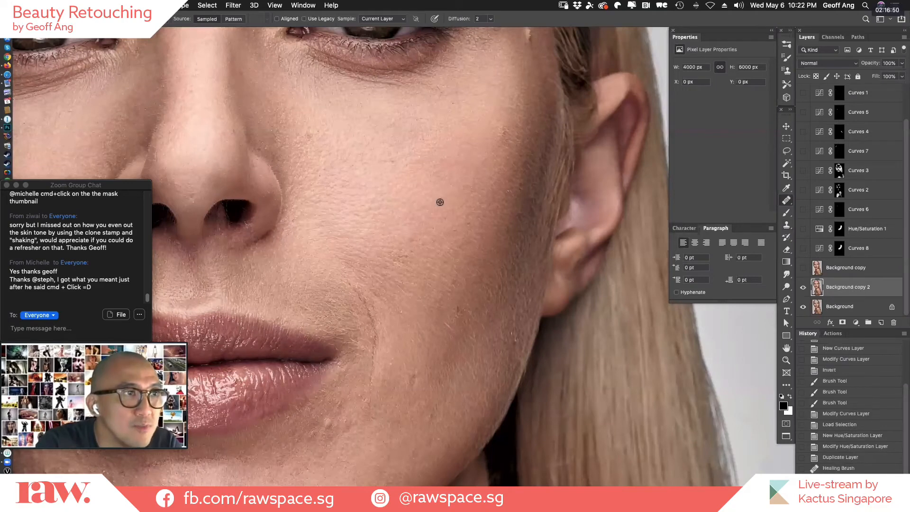
{"action": "left_click", "coordinate": [440, 202], "text": "alt"}
{"action": "left_click", "coordinate": [450, 185]}
{"action": "left_click", "coordinate": [456, 195]}
{"action": "left_click", "coordinate": [458, 197]}
{"action": "left_click", "coordinate": [502, 189]}
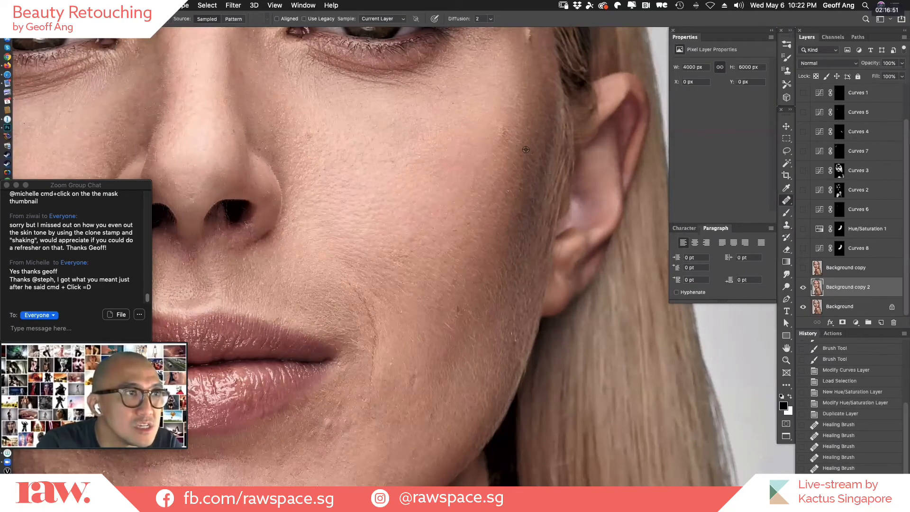
Heal the dark spots on the outer cheekbone near the ear on Background copy 2.
{"action": "left_click", "coordinate": [502, 137]}
{"action": "left_click", "coordinate": [506, 142]}
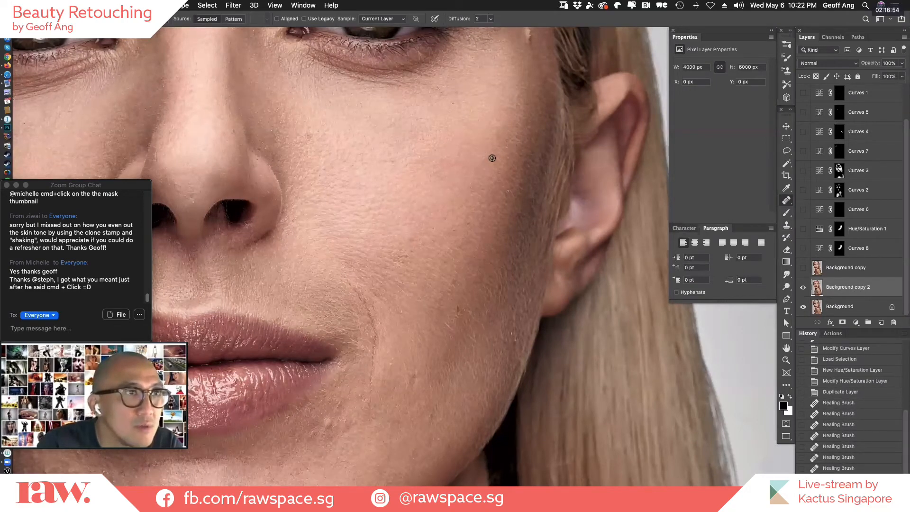
{"action": "left_click", "coordinate": [500, 141]}
{"action": "left_click", "coordinate": [505, 141]}
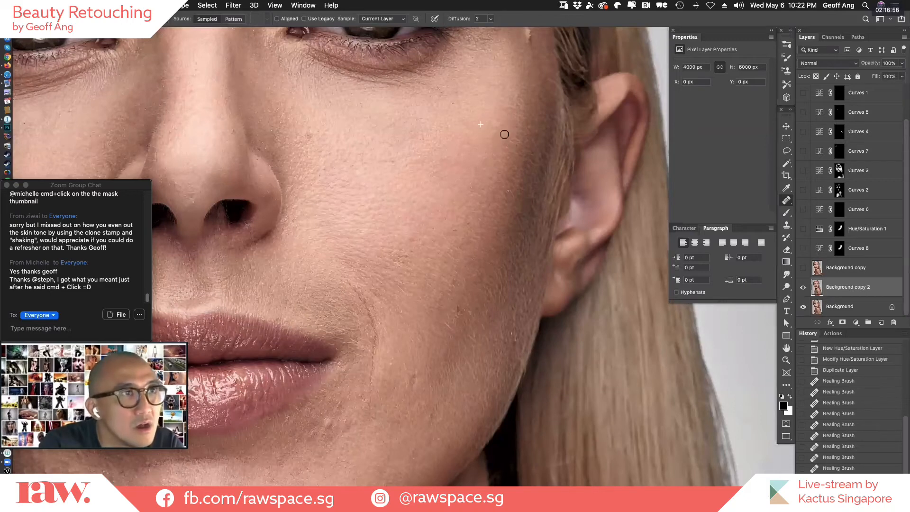
{"action": "left_click", "coordinate": [503, 138]}
{"action": "left_click", "coordinate": [476, 185]}
{"action": "left_click", "coordinate": [513, 181]}
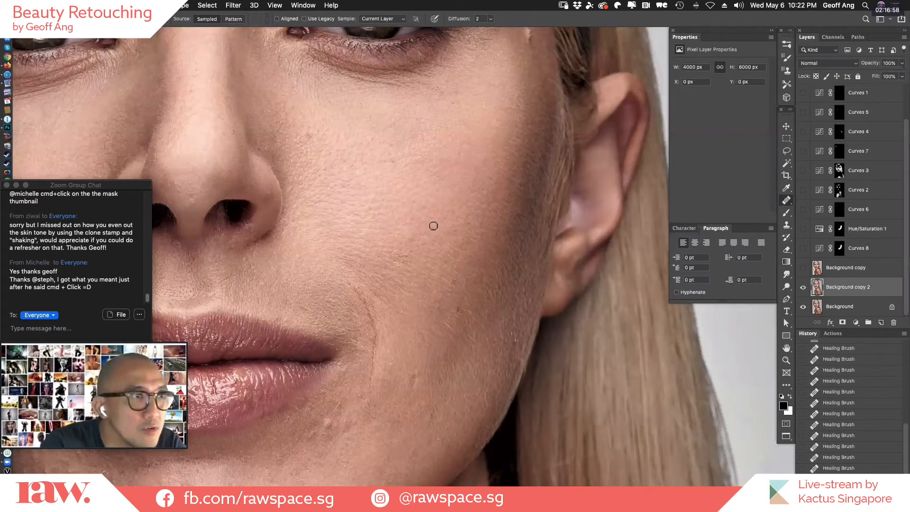
Heal the remaining spots on the lower cheek between the mouth corner and the jaw on Background copy 2.
{"action": "left_click", "coordinate": [457, 289], "text": "alt"}
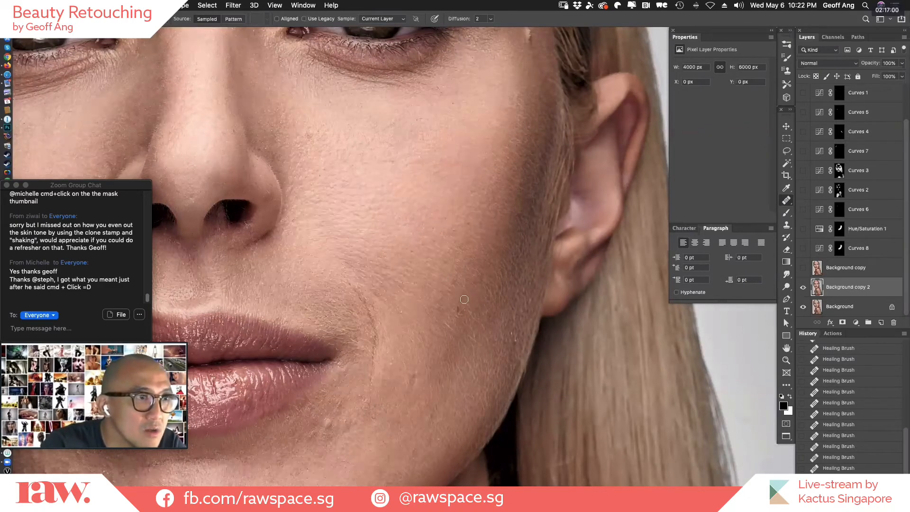
{"action": "left_click", "coordinate": [456, 311]}
{"action": "left_click", "coordinate": [467, 307], "text": "alt"}
{"action": "left_click", "coordinate": [443, 327]}
{"action": "left_click", "coordinate": [423, 312], "text": "alt"}
{"action": "left_click", "coordinate": [463, 268]}
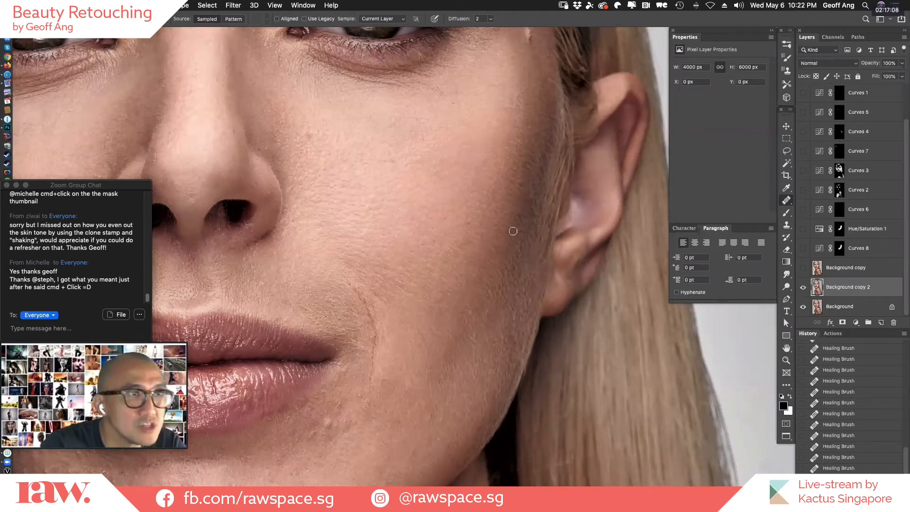
Heal the last spots on the middle of the outer cheek and the upper cheekbone on Background copy 2.
{"action": "left_click_drag", "start_coordinate": [470, 226], "coordinate": [467, 227]}
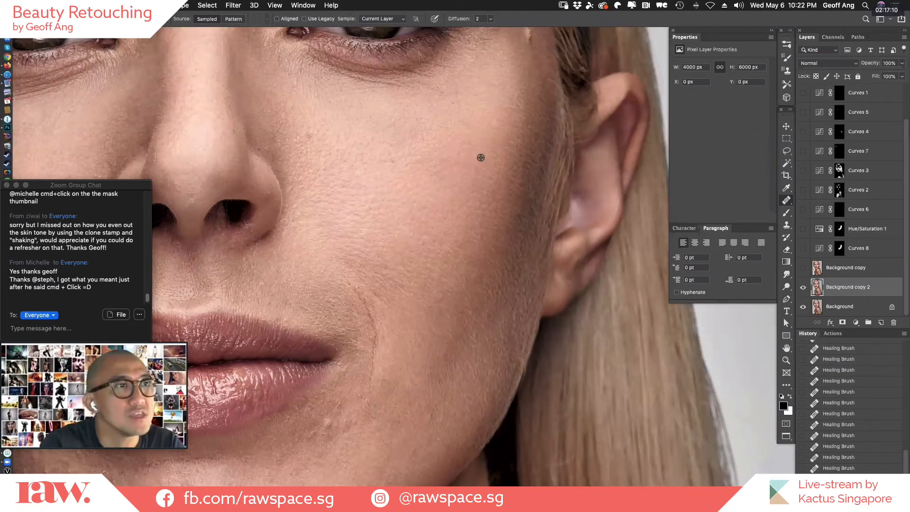
{"action": "left_click", "coordinate": [482, 163], "text": "alt"}
{"action": "left_click_drag", "start_coordinate": [501, 124], "coordinate": [491, 128]}
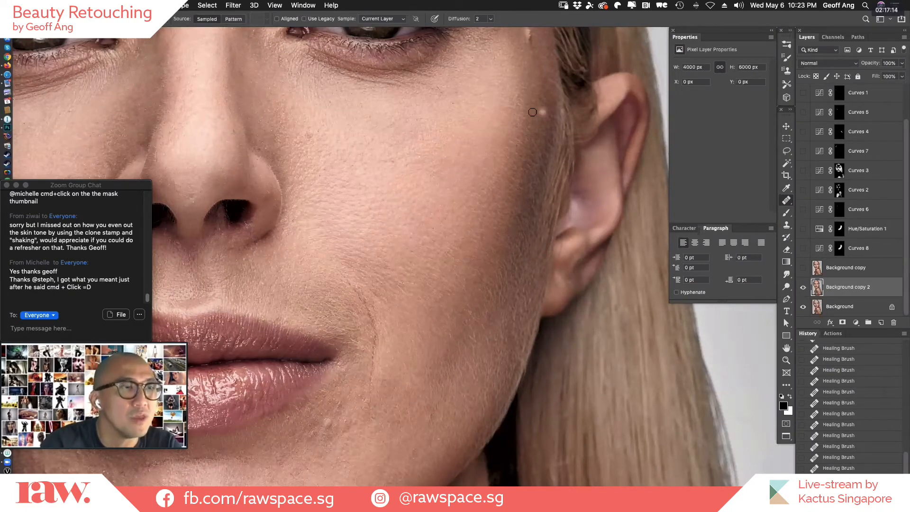
Even out the skin tone on the middle of the outer cheek with short back-and-forth Clone Stamp strokes.
{"action": "key", "text": "s"}
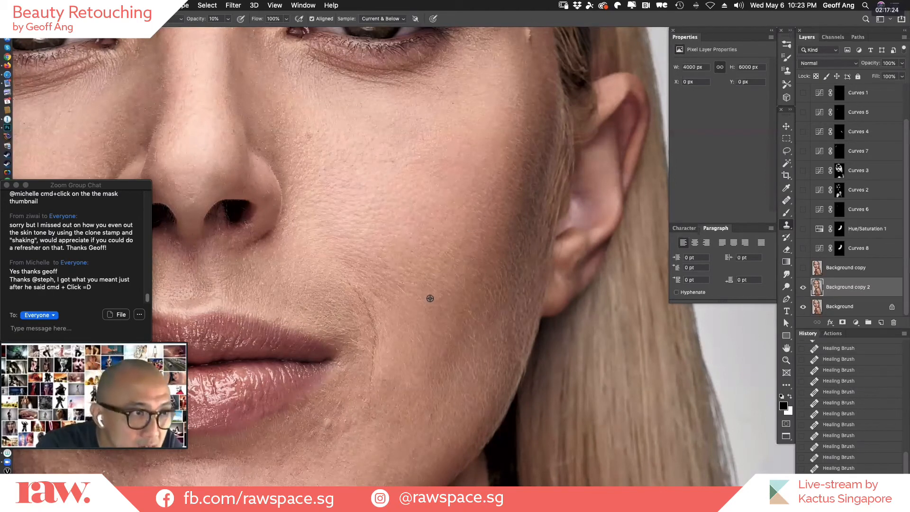
{"action": "left_click", "coordinate": [465, 253], "text": "alt"}
{"action": "left_click_drag", "start_coordinate": [479, 251], "coordinate": [482, 261]}
{"action": "left_click", "coordinate": [464, 249], "text": "alt"}
{"action": "left_click", "coordinate": [475, 230], "text": "alt"}
{"action": "mouse_move", "coordinate": [485, 214]}
{"action": "left_mouse_down"}
{"action": "mouse_move", "coordinate": [460, 245]}
{"action": "mouse_move", "coordinate": [493, 213]}
{"action": "left_mouse_up"}
{"action": "left_click", "coordinate": [460, 246], "text": "alt"}
Blend the patchy tones along the outer cheekbone in front of the ear with the Clone Stamp.
{"action": "left_click", "coordinate": [503, 173], "text": "alt"}
{"action": "left_click_drag", "start_coordinate": [516, 176], "coordinate": [523, 164]}
{"action": "left_click", "coordinate": [510, 163], "text": "alt"}
{"action": "left_click_drag", "start_coordinate": [522, 164], "coordinate": [534, 142]}
{"action": "left_click", "coordinate": [515, 154], "text": "alt"}
{"action": "left_click", "coordinate": [523, 134], "text": "alt"}
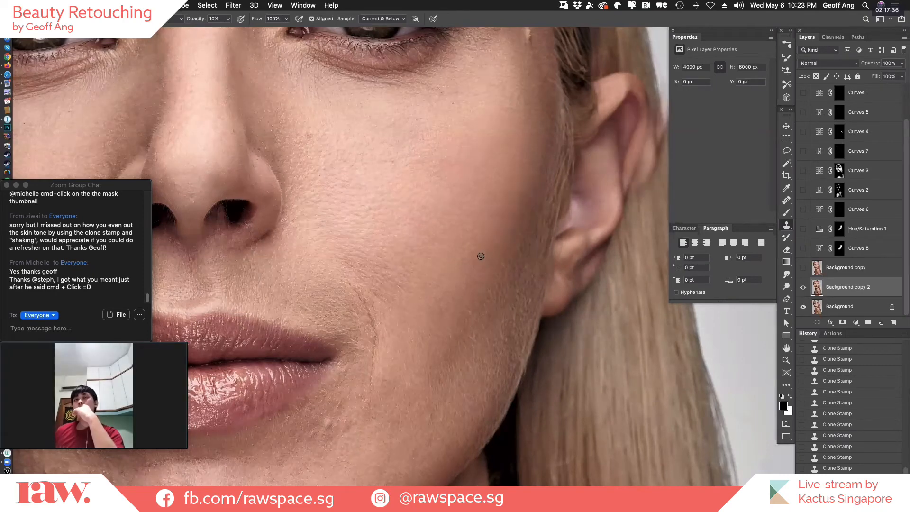
Clone Stamp over the lower cheek, the upper cheekbone and the skin between the nose and mouth corner.
{"action": "left_click_drag", "start_coordinate": [466, 314], "coordinate": [461, 325]}
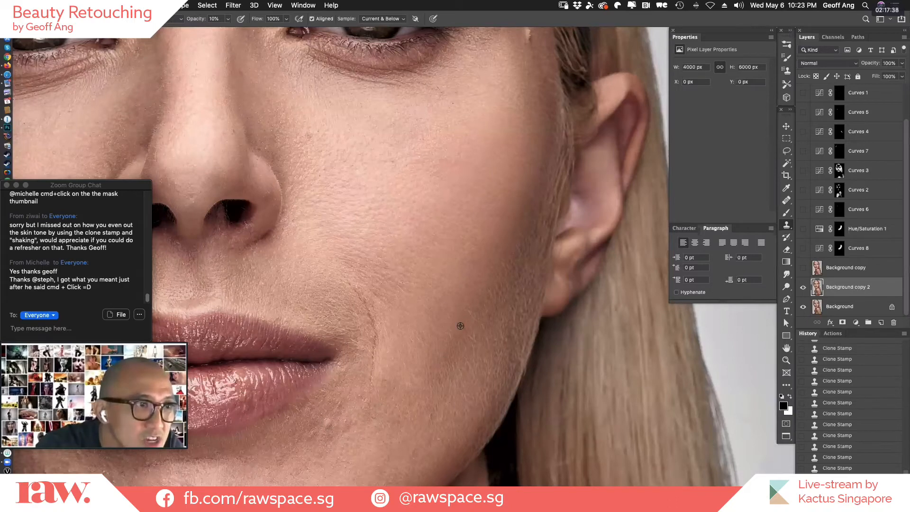
{"action": "left_click", "coordinate": [476, 149], "text": "alt"}
{"action": "left_click_drag", "start_coordinate": [500, 143], "coordinate": [500, 142]}
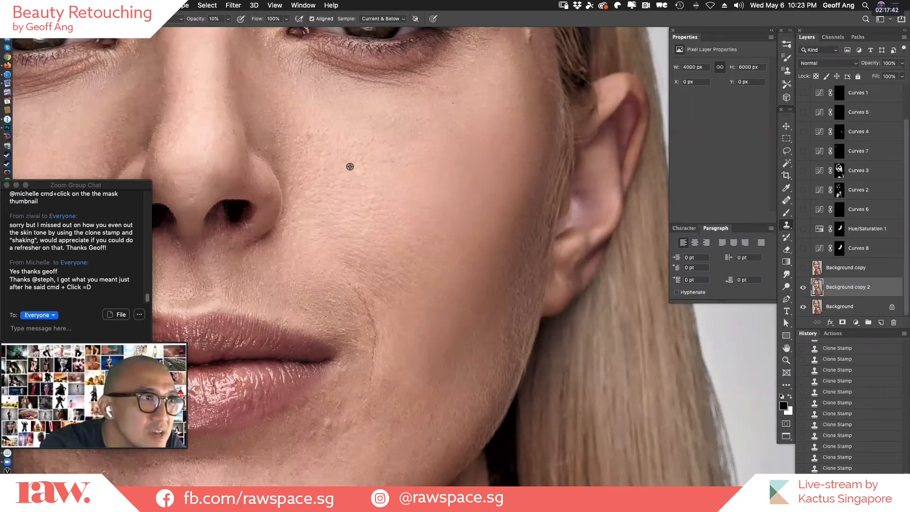
{"action": "mouse_move", "coordinate": [330, 226]}
{"action": "left_mouse_down"}
{"action": "mouse_move", "coordinate": [384, 270]}
{"action": "mouse_move", "coordinate": [363, 281]}
{"action": "mouse_move", "coordinate": [376, 281]}
{"action": "mouse_move", "coordinate": [367, 302]}
{"action": "mouse_move", "coordinate": [394, 277]}
{"action": "mouse_move", "coordinate": [364, 307]}
{"action": "left_mouse_up"}
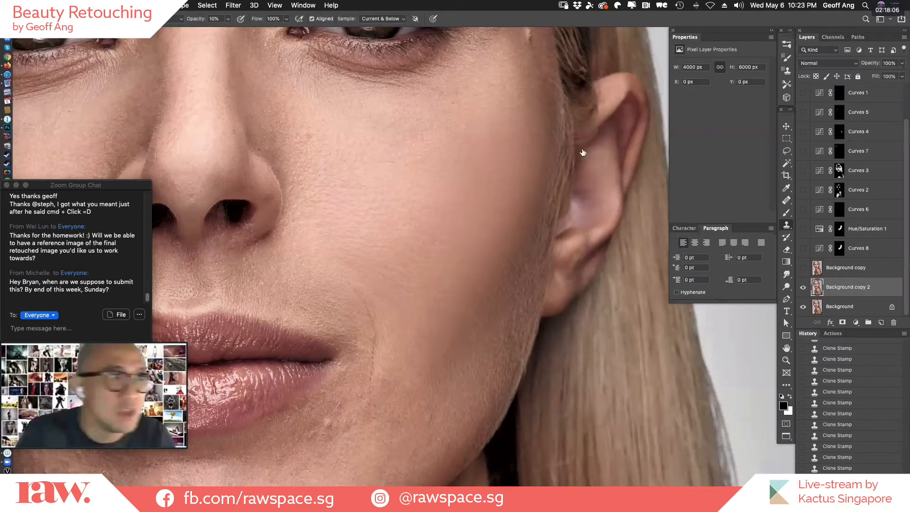
Toggle the visibility of Background copy 2 to compare the evened skin with the original.
{"action": "left_click", "coordinate": [804, 289]}
{"action": "left_click", "coordinate": [804, 289]}
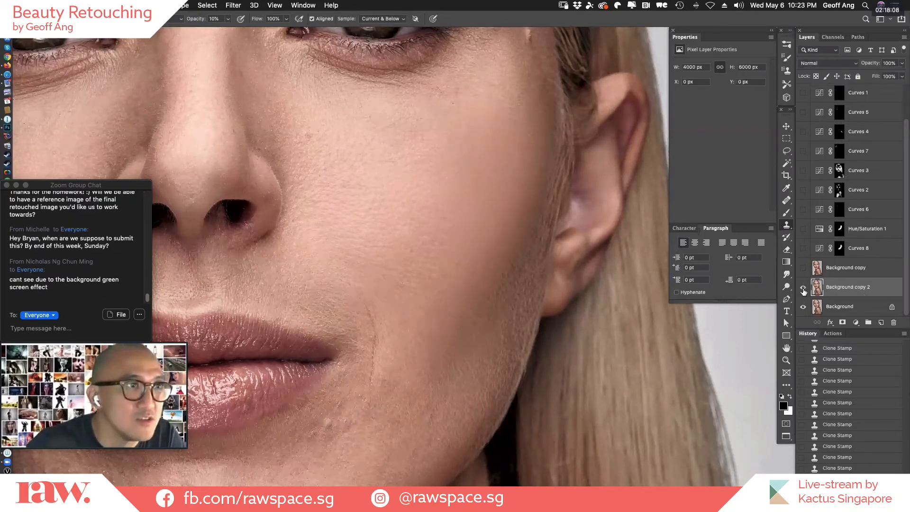
{"action": "left_click", "coordinate": [803, 289]}
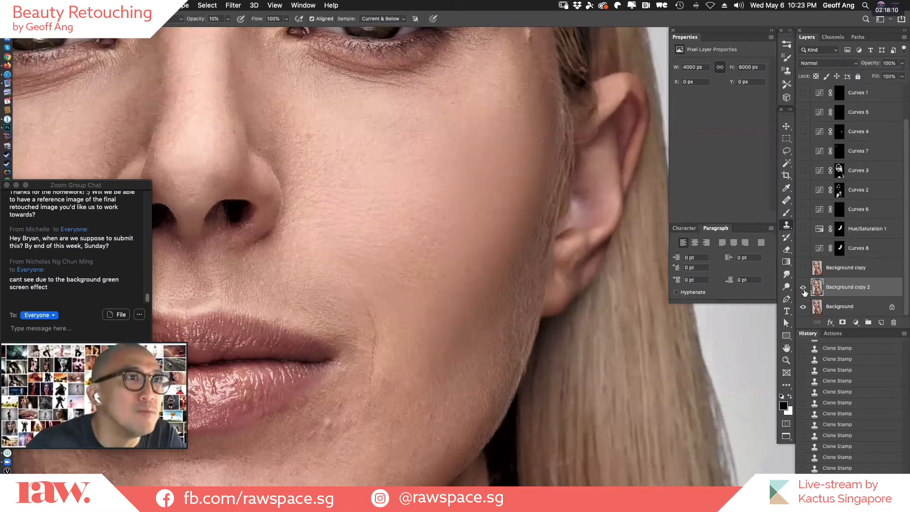
{"action": "left_click", "coordinate": [804, 289]}
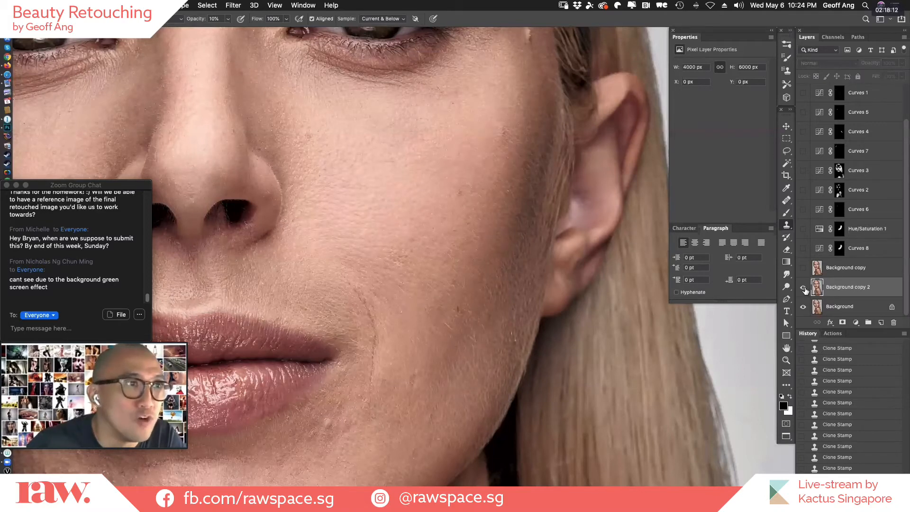
{"action": "left_click", "coordinate": [804, 288]}
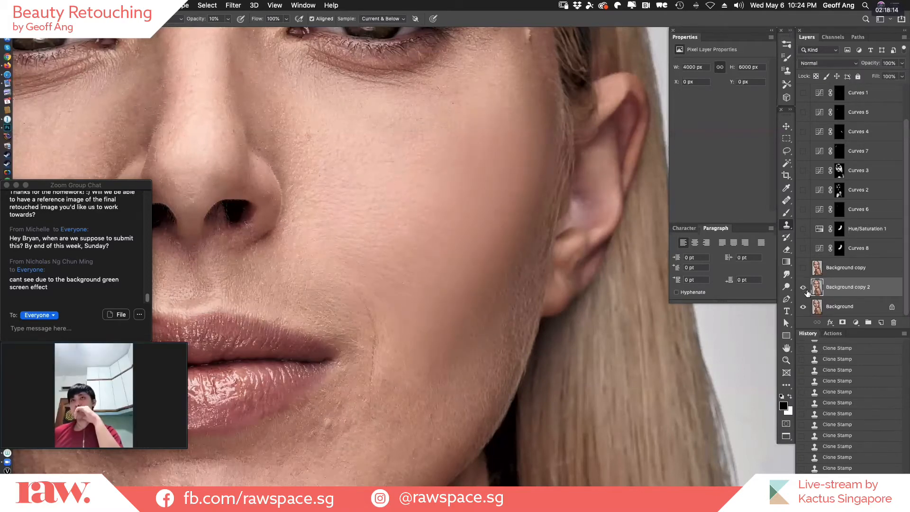
{"action": "left_click", "coordinate": [803, 289]}
Delete the retouched Background copy 2 layer and duplicate Background again as a fresh retouching layer.
{"action": "left_click_drag", "start_coordinate": [867, 288], "coordinate": [893, 322]}
{"action": "key", "text": "super+j"}
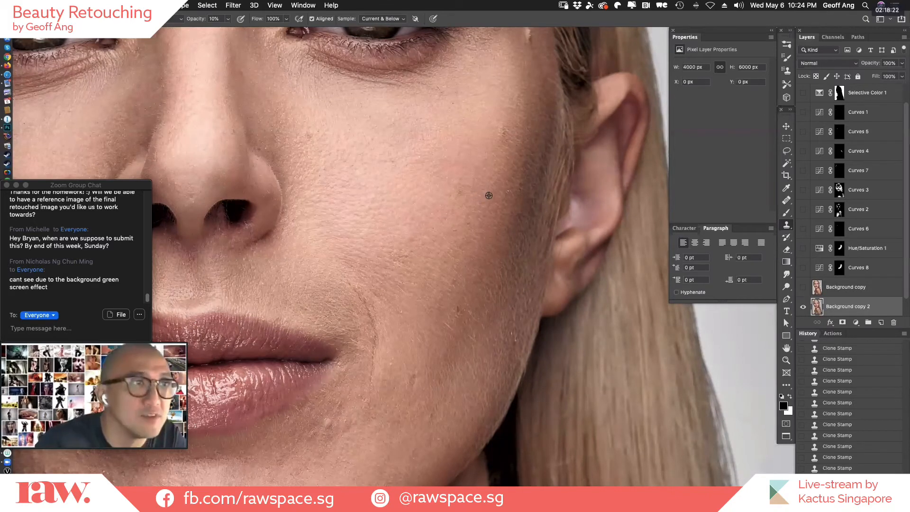
Even out the spotted outer cheek and cheekbone on the new copy with Clone Stamp strokes.
{"action": "left_click_drag", "start_coordinate": [488, 197], "coordinate": [474, 205]}
{"action": "left_click_drag", "start_coordinate": [501, 152], "coordinate": [505, 128]}
{"action": "mouse_move", "coordinate": [504, 129]}
{"action": "left_mouse_down"}
{"action": "mouse_move", "coordinate": [492, 134]}
{"action": "mouse_move", "coordinate": [500, 113]}
{"action": "mouse_move", "coordinate": [491, 130]}
{"action": "left_mouse_up"}
{"action": "left_click", "coordinate": [486, 154], "text": "alt"}
{"action": "left_click_drag", "start_coordinate": [458, 190], "coordinate": [444, 215]}
Clone Stamp over the blemishes on the middle and lower cheek, working back up to the outer cheekbone.
{"action": "left_click", "coordinate": [394, 250], "text": "alt"}
{"action": "left_click_drag", "start_coordinate": [441, 232], "coordinate": [403, 254]}
{"action": "left_click_drag", "start_coordinate": [413, 256], "coordinate": [389, 278]}
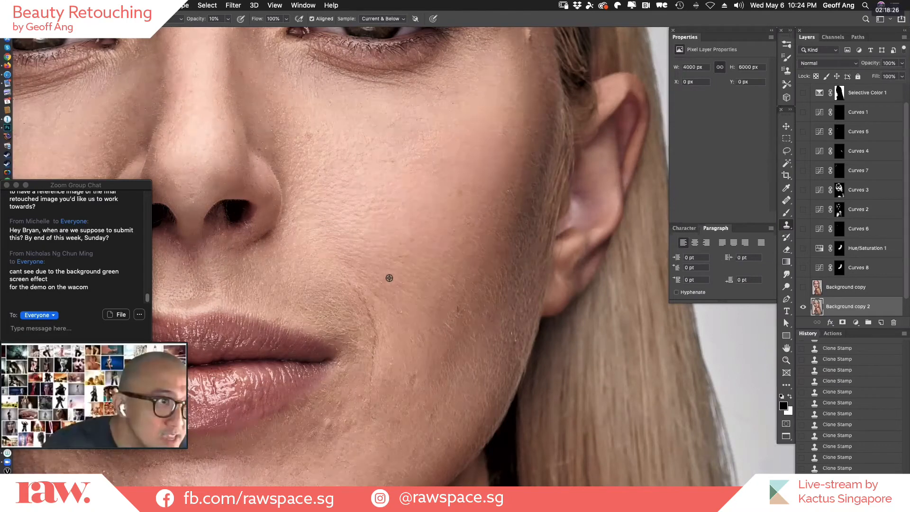
{"action": "left_click", "coordinate": [445, 326], "text": "alt"}
{"action": "left_click_drag", "start_coordinate": [461, 295], "coordinate": [462, 277]}
{"action": "left_click_drag", "start_coordinate": [492, 196], "coordinate": [490, 202]}
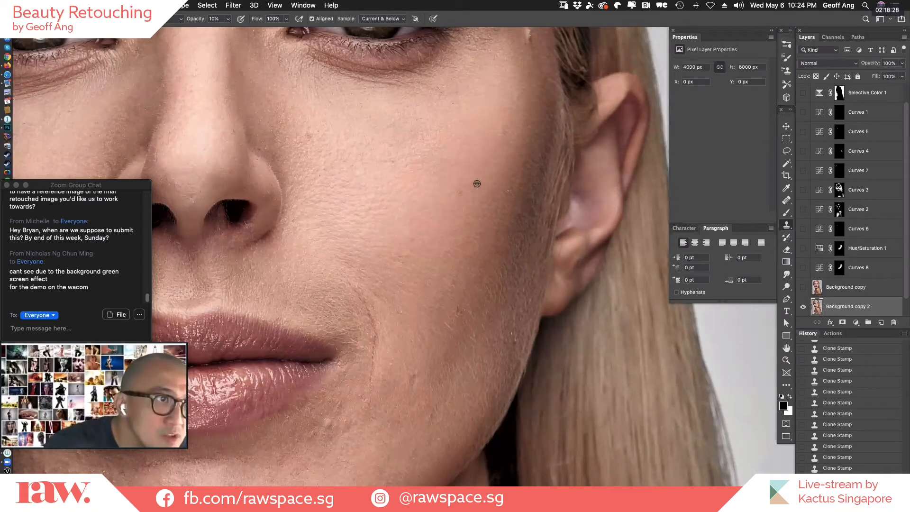
Remove the remaining blemishes from the middle of the cheek down to the jaw with the Healing Brush.
{"action": "key", "text": "j"}
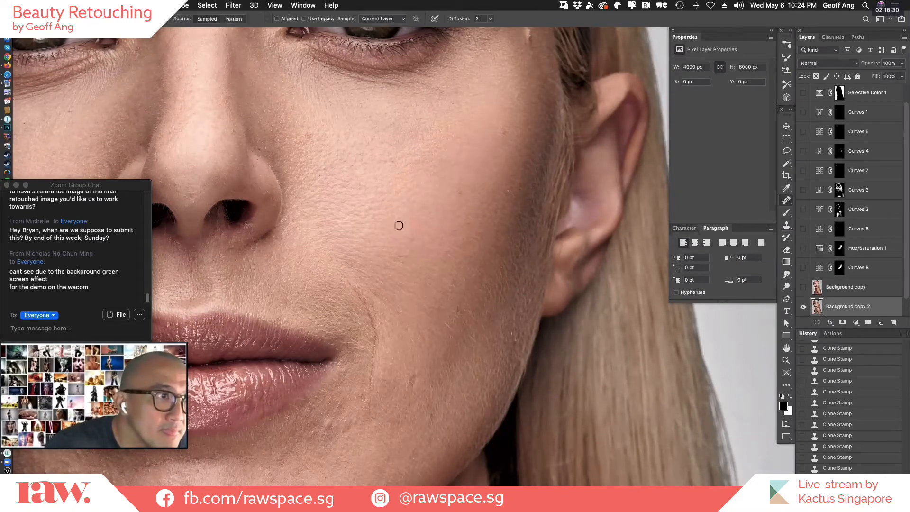
{"action": "left_click", "coordinate": [418, 246], "text": "alt"}
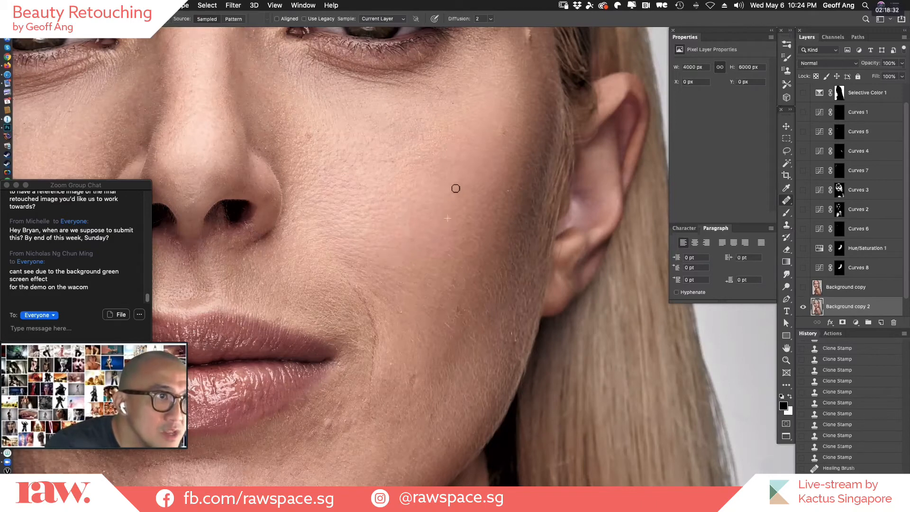
{"action": "left_click", "coordinate": [456, 192]}
{"action": "left_click", "coordinate": [463, 266], "text": "alt"}
{"action": "left_click", "coordinate": [457, 275]}
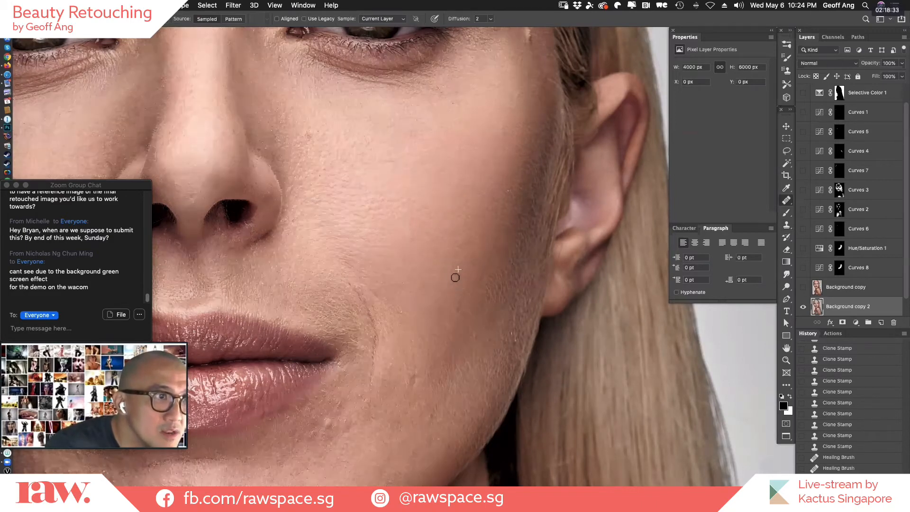
{"action": "left_click", "coordinate": [442, 333]}
{"action": "left_click", "coordinate": [410, 381]}
Heal the leftover spots along the outer cheek from the lower cheek up to the cheekbone.
{"action": "left_click", "coordinate": [477, 300], "text": "alt"}
{"action": "left_click", "coordinate": [483, 281]}
{"action": "left_click", "coordinate": [466, 306]}
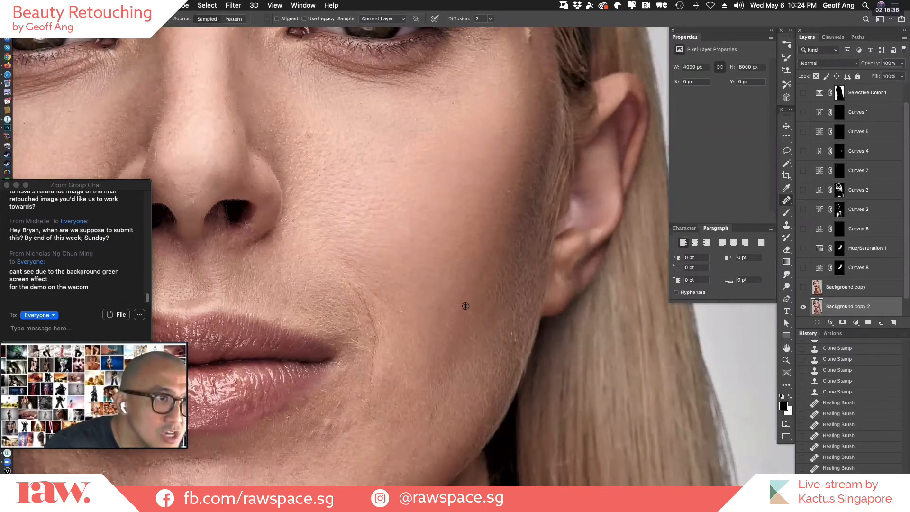
{"action": "left_click", "coordinate": [480, 271]}
{"action": "left_click", "coordinate": [508, 192]}
{"action": "left_click", "coordinate": [481, 162], "text": "alt"}
{"action": "left_click", "coordinate": [501, 131]}
Smooth the textured skin on the inner cheek beside the nose with the Clone Stamp.
{"action": "key", "text": "s"}
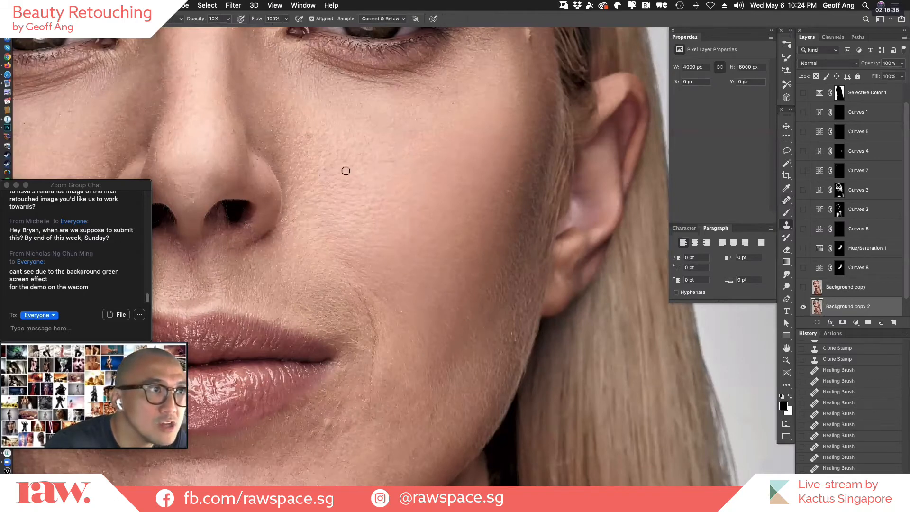
{"action": "left_click", "coordinate": [366, 169], "text": "alt"}
{"action": "left_click", "coordinate": [320, 147]}
{"action": "left_click", "coordinate": [333, 147], "text": "alt"}
{"action": "left_click", "coordinate": [311, 138]}
Blend the skin tone from the inner cheek down along the smile line with the Clone Stamp.
{"action": "left_click", "coordinate": [350, 222]}
{"action": "left_click", "coordinate": [350, 242]}
{"action": "left_click", "coordinate": [335, 267]}
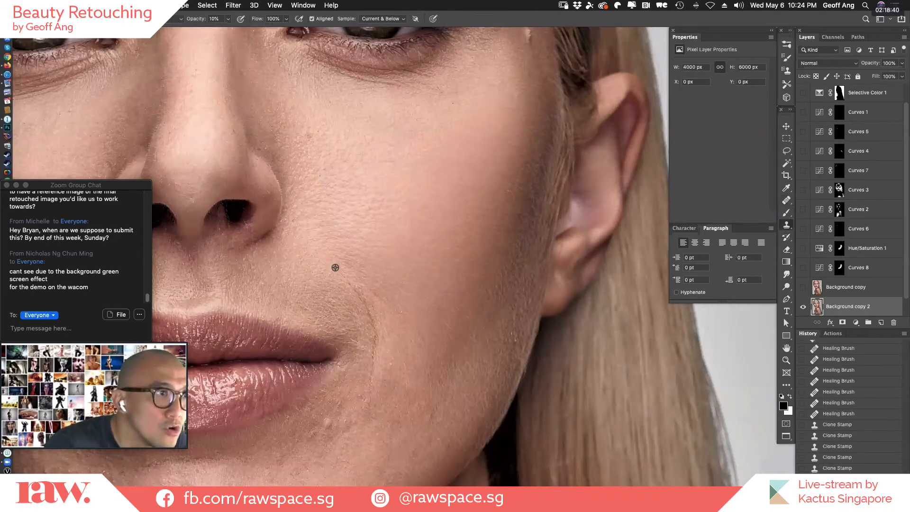
{"action": "left_click", "coordinate": [349, 289]}
{"action": "left_click", "coordinate": [355, 296]}
{"action": "left_click", "coordinate": [375, 321]}
{"action": "left_click", "coordinate": [387, 341]}
Remove the smile line crease beside the mouth corner with the Healing Brush.
{"action": "key", "text": "j"}
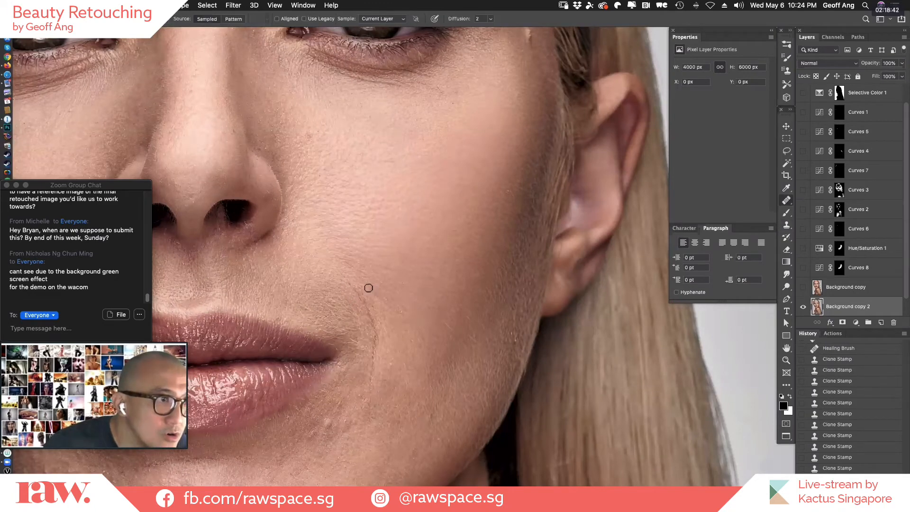
{"action": "left_click", "coordinate": [368, 287]}
{"action": "left_click", "coordinate": [358, 286]}
{"action": "left_click", "coordinate": [362, 299]}
{"action": "left_click", "coordinate": [372, 324]}
{"action": "left_click", "coordinate": [373, 326]}
{"action": "left_click", "coordinate": [374, 327]}
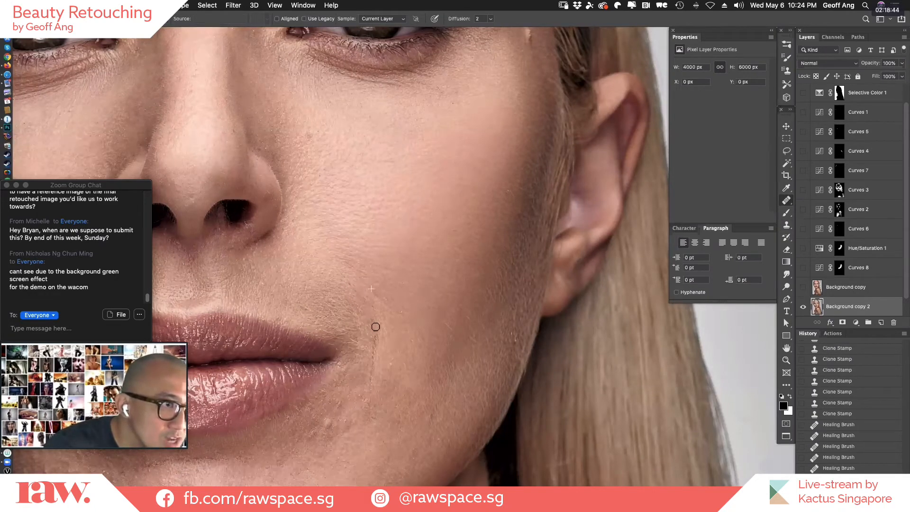
{"action": "left_click", "coordinate": [376, 331]}
{"action": "left_click", "coordinate": [383, 324]}
{"action": "left_click", "coordinate": [372, 311]}
{"action": "left_click", "coordinate": [353, 294]}
{"action": "left_click", "coordinate": [358, 305]}
{"action": "left_click", "coordinate": [374, 347]}
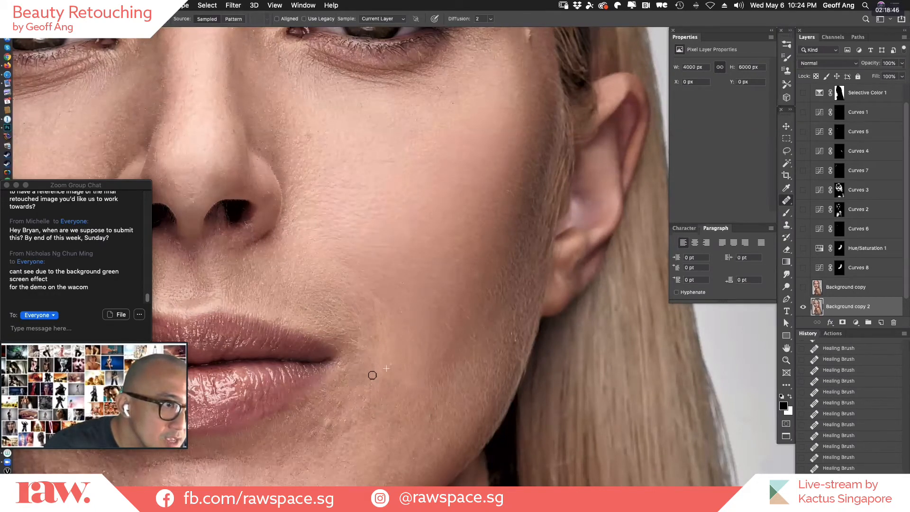
Even out the tone between the smile line and the upper lip with the Clone Stamp.
{"action": "key", "text": "s"}
{"action": "left_click", "coordinate": [352, 285]}
{"action": "left_click", "coordinate": [336, 281]}
{"action": "left_click", "coordinate": [335, 284]}
{"action": "left_click", "coordinate": [320, 293]}
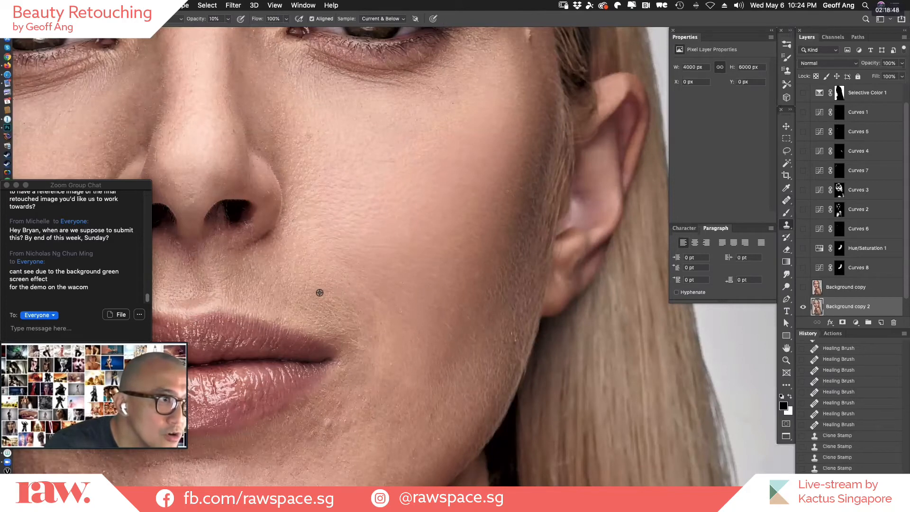
{"action": "left_click", "coordinate": [271, 274]}
{"action": "left_click", "coordinate": [297, 272]}
Heal the bumps and marks on the skin beside and just below the mouth corner.
{"action": "key", "text": "j"}
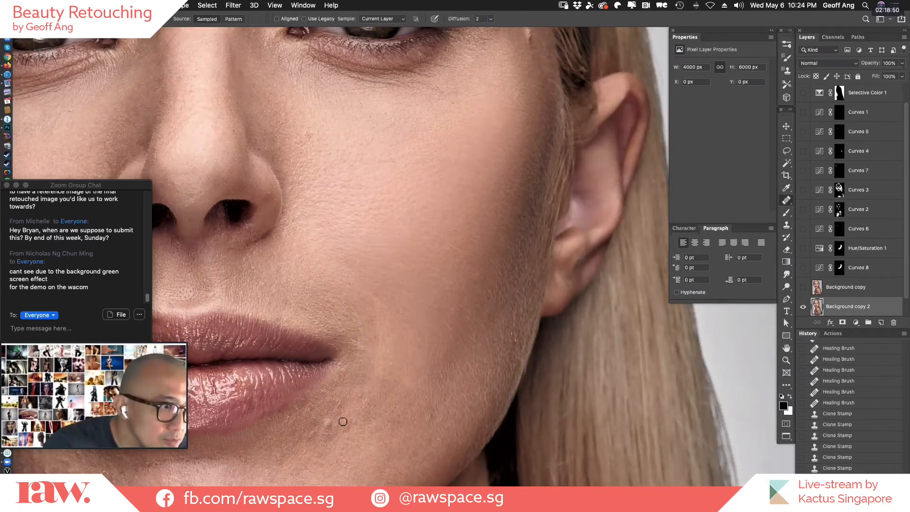
{"action": "left_click", "coordinate": [332, 423]}
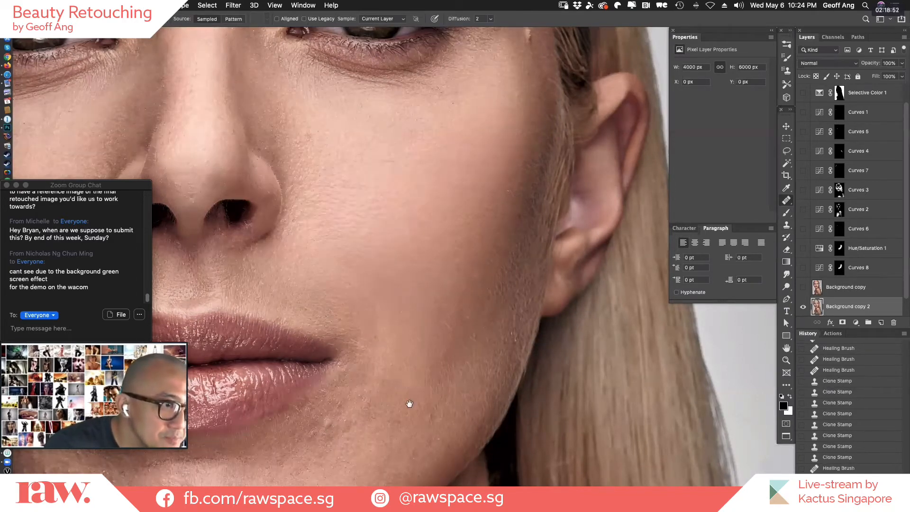
{"action": "left_click_drag", "start_coordinate": [416, 402], "coordinate": [528, 272]}
{"action": "left_click", "coordinate": [448, 290], "text": "alt"}
{"action": "left_click_drag", "start_coordinate": [408, 314], "coordinate": [428, 293]}
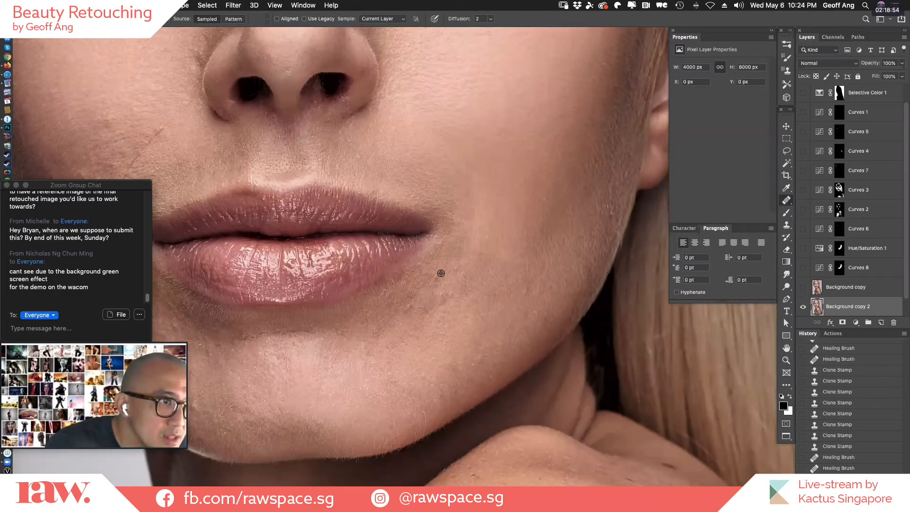
{"action": "left_click", "coordinate": [440, 274]}
{"action": "left_click", "coordinate": [441, 274]}
{"action": "left_click", "coordinate": [449, 265]}
{"action": "left_click", "coordinate": [452, 272]}
{"action": "left_click", "coordinate": [462, 269]}
{"action": "left_click", "coordinate": [460, 280]}
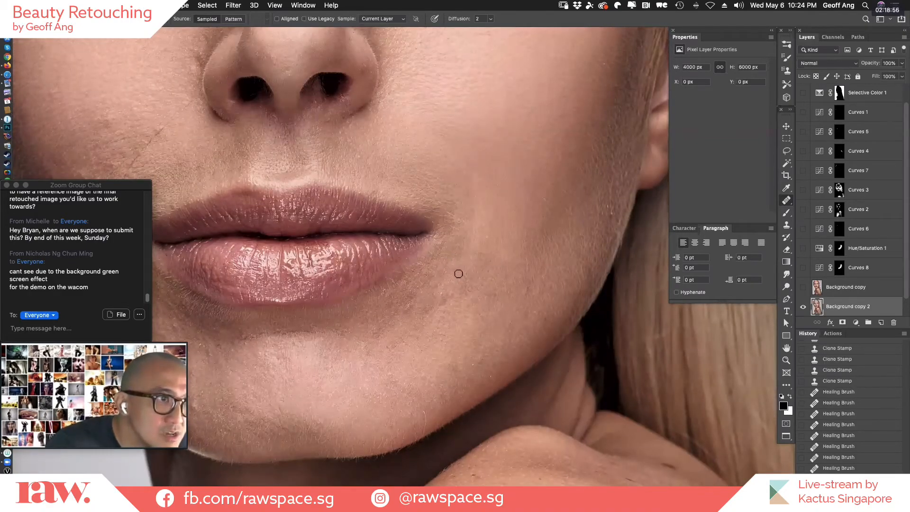
Heal the uneven spots below the mouth corner along the underside of the lower lip.
{"action": "left_click", "coordinate": [453, 304]}
{"action": "left_click", "coordinate": [445, 300]}
{"action": "left_click", "coordinate": [434, 309]}
{"action": "left_click", "coordinate": [427, 298]}
{"action": "left_click", "coordinate": [406, 314], "text": "alt"}
{"action": "left_click", "coordinate": [401, 316]}
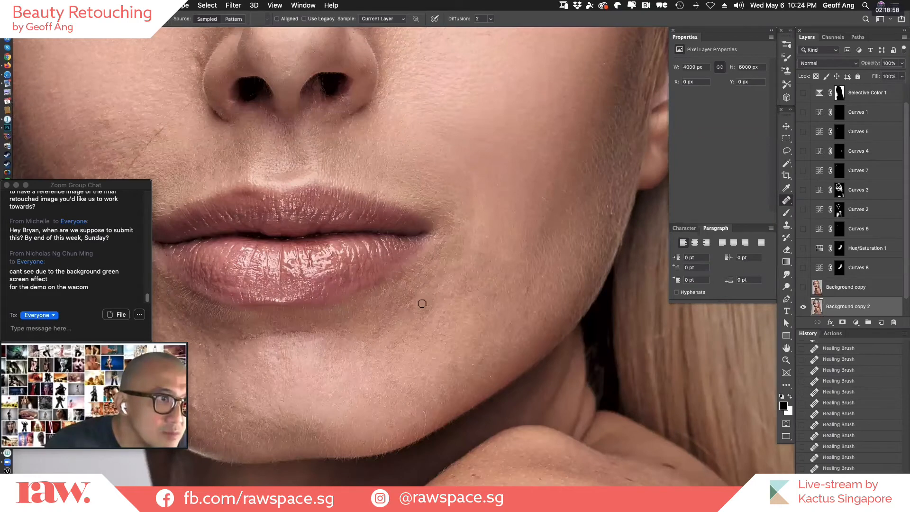
{"action": "left_click", "coordinate": [420, 303]}
{"action": "left_click", "coordinate": [405, 310]}
{"action": "left_click", "coordinate": [411, 285]}
Heal the small spots between the mouth corner and the jawline on the side of the chin.
{"action": "left_click", "coordinate": [441, 300], "text": "alt"}
{"action": "left_click", "coordinate": [438, 312]}
{"action": "left_click", "coordinate": [466, 350], "text": "alt"}
{"action": "left_click", "coordinate": [452, 359]}
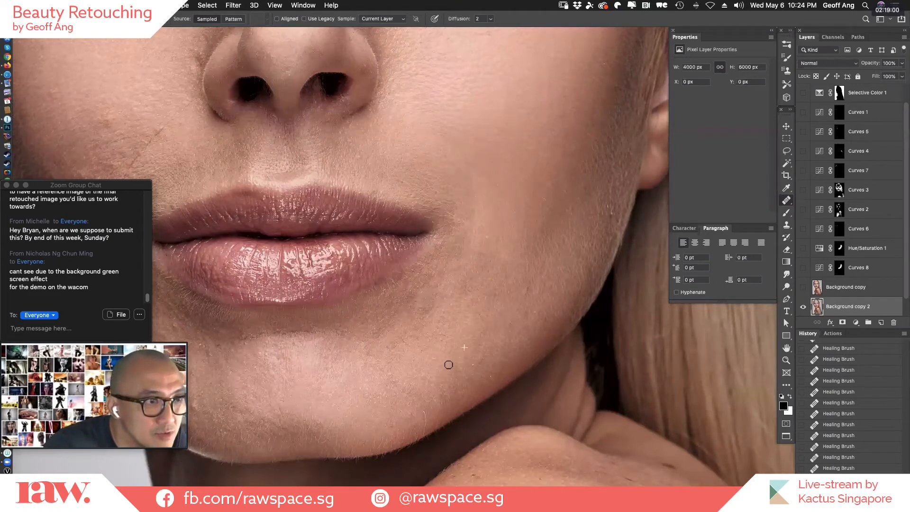
{"action": "left_click", "coordinate": [451, 371]}
{"action": "left_click", "coordinate": [481, 357]}
{"action": "left_click", "coordinate": [474, 363]}
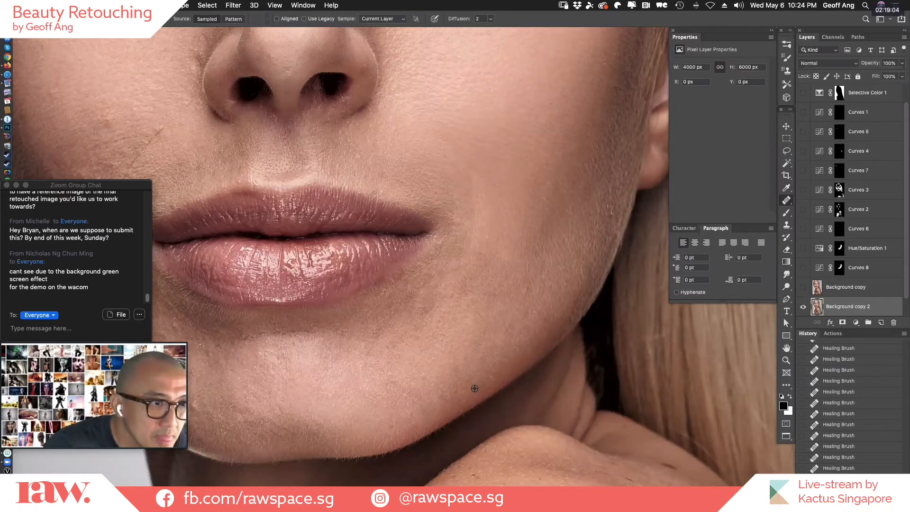
Blend the skin tone from the mouth corner down to the chin with the Clone Stamp.
{"action": "key", "text": "s"}
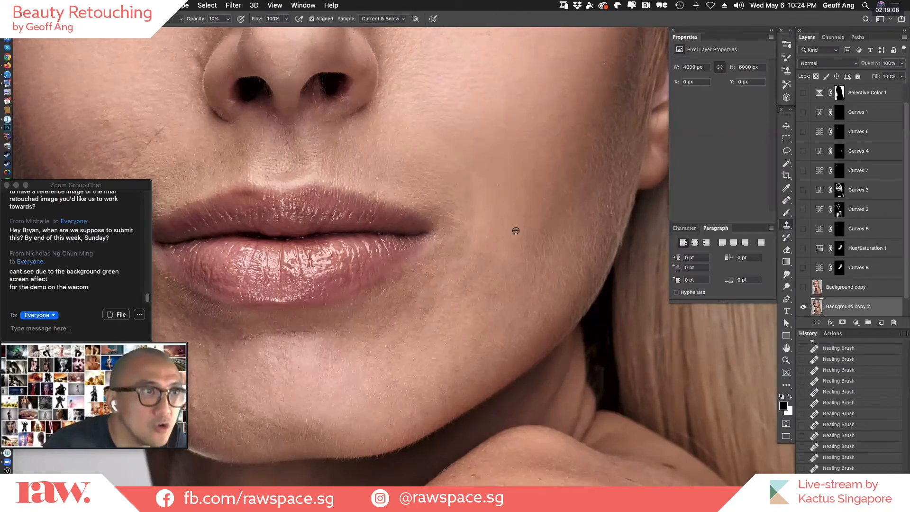
{"action": "left_click", "coordinate": [462, 277]}
{"action": "left_click", "coordinate": [457, 281]}
{"action": "left_click", "coordinate": [429, 306]}
{"action": "left_click", "coordinate": [419, 317]}
{"action": "left_click", "coordinate": [413, 321]}
{"action": "left_click", "coordinate": [400, 329]}
{"action": "left_click", "coordinate": [384, 340]}
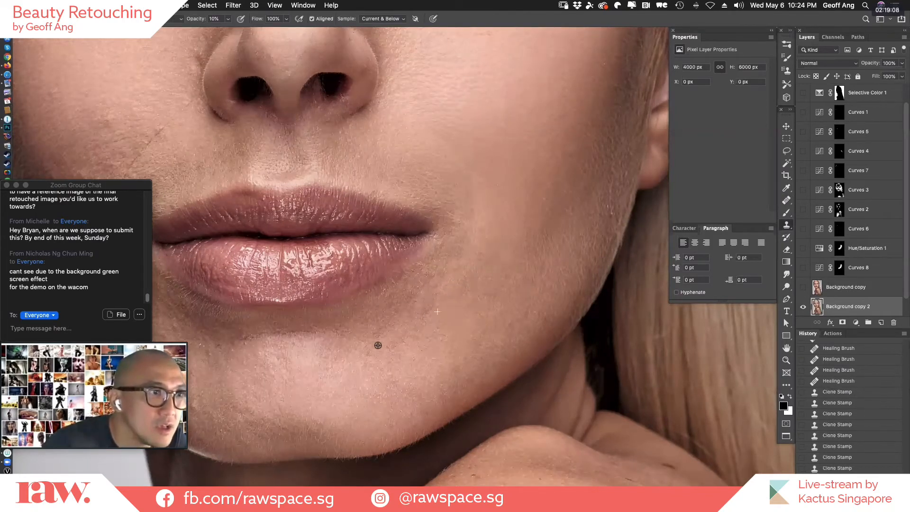
Even out the lower cheek beside the mouth with the Clone Stamp and zoom out to the whole face.
{"action": "left_click", "coordinate": [440, 311]}
{"action": "left_click", "coordinate": [467, 303]}
{"action": "left_click", "coordinate": [522, 275]}
{"action": "left_click", "coordinate": [479, 218]}
{"action": "left_click", "coordinate": [505, 236]}
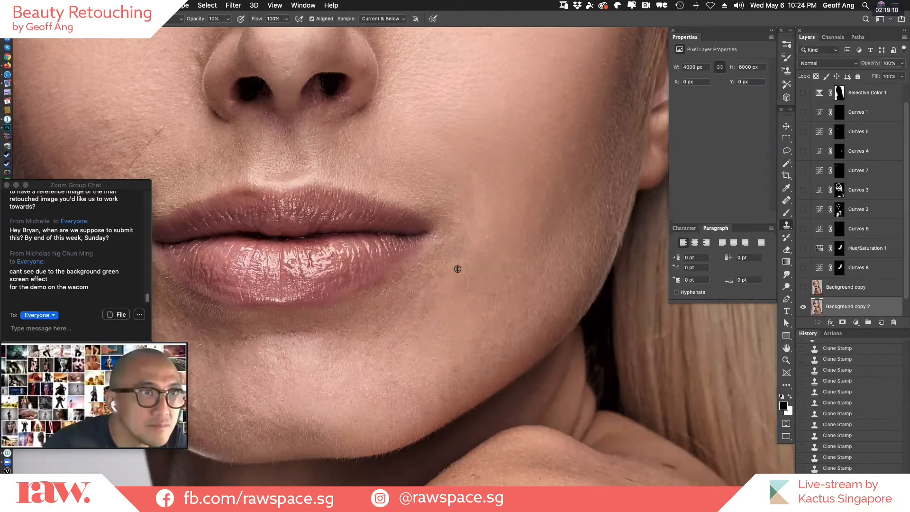
{"action": "left_click_drag", "start_coordinate": [567, 202], "coordinate": [537, 284]}
{"action": "key", "text": "super+minus"}
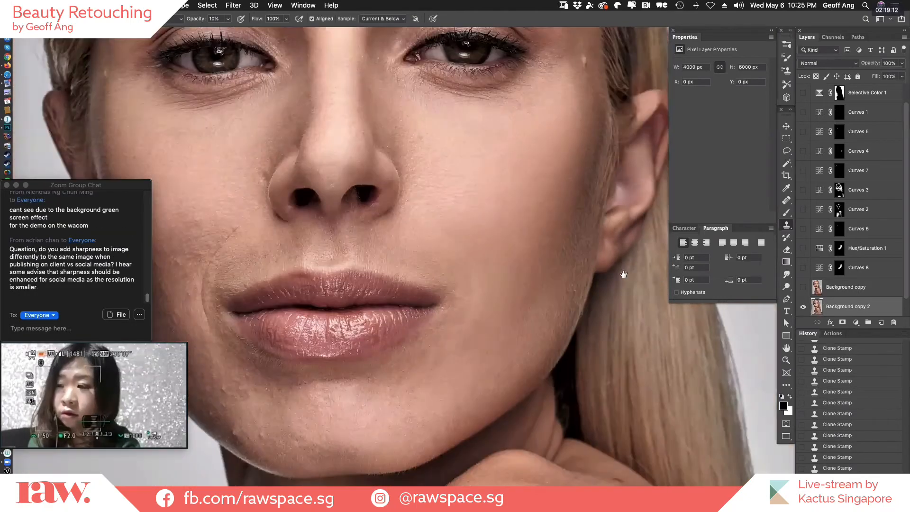
Compare the retouched skin with the original by toggling the visibility of Background copy 2, leaving it shown and fitting the whole image.
{"action": "left_click", "coordinate": [803, 306]}
{"action": "left_click", "coordinate": [803, 308]}
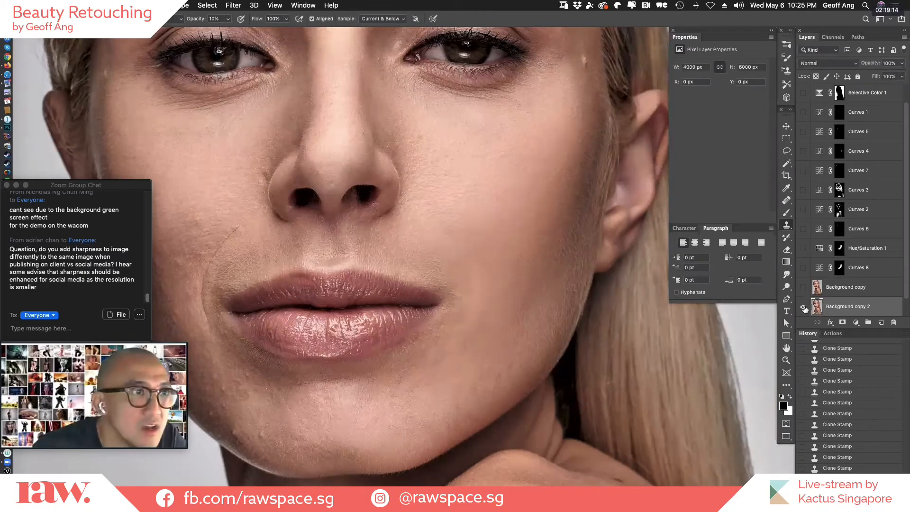
{"action": "left_click", "coordinate": [804, 308]}
{"action": "left_click", "coordinate": [804, 308]}
{"action": "left_click", "coordinate": [804, 308]}
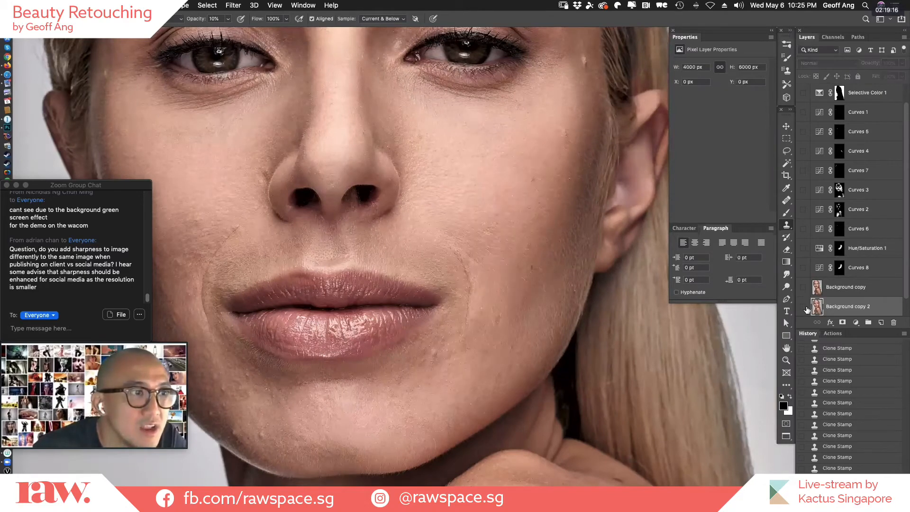
{"action": "left_click", "coordinate": [804, 308]}
{"action": "left_click", "coordinate": [805, 308]}
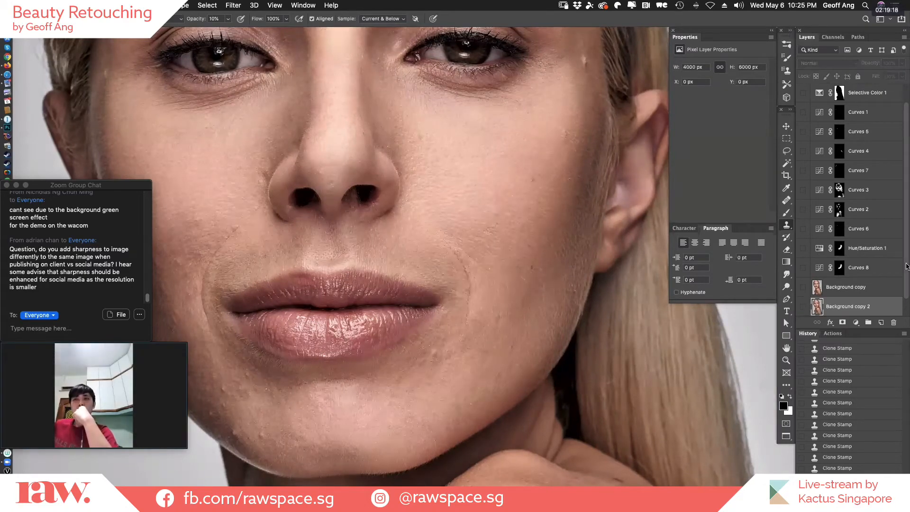
{"action": "left_click_drag", "start_coordinate": [905, 270], "coordinate": [904, 290]}
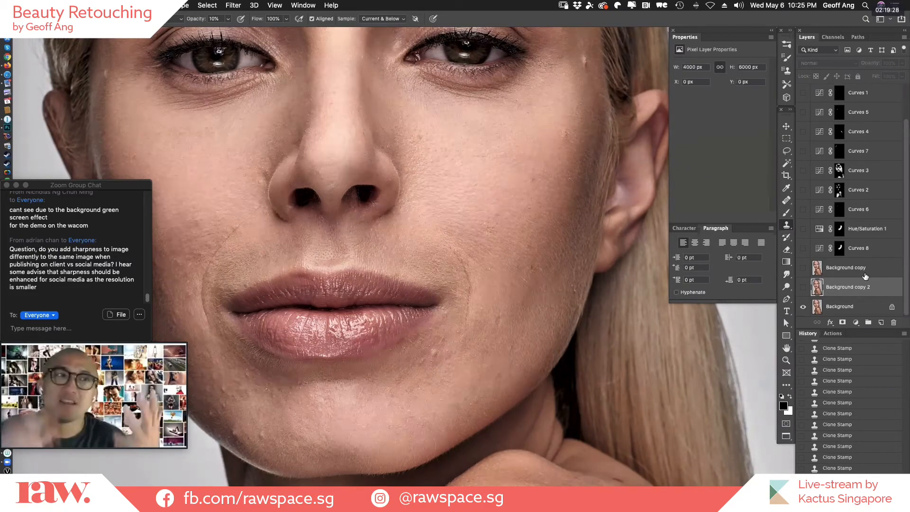
{"action": "left_click", "coordinate": [803, 287]}
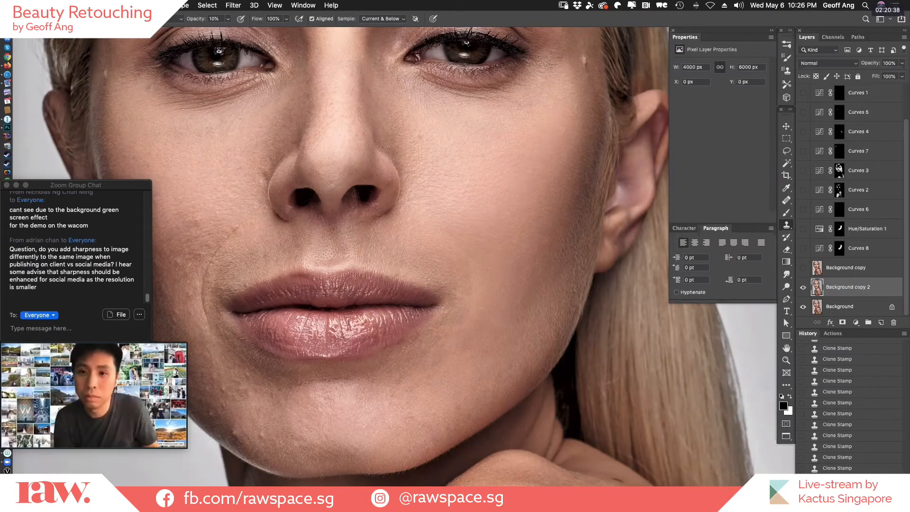
{"action": "key", "text": "super+0"}
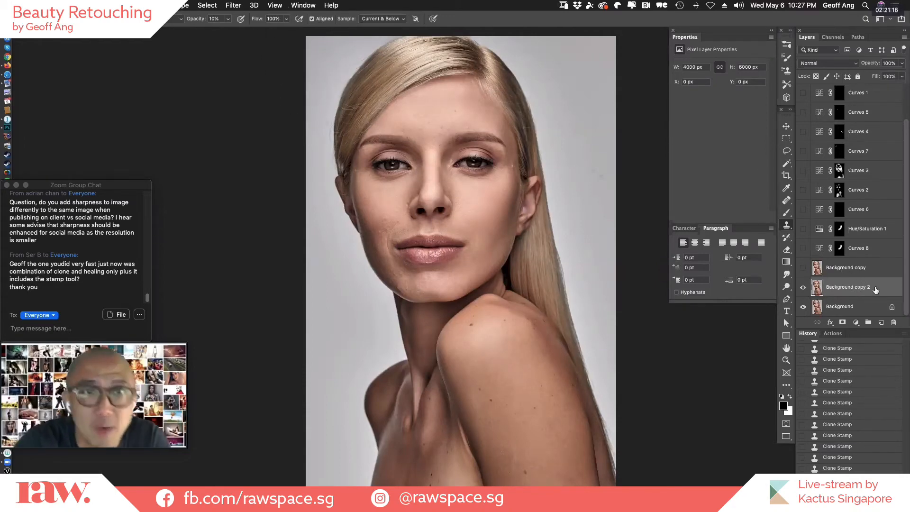
Delete the Background copy 2 layer and make the Background copy layer visible.
{"action": "left_click", "coordinate": [803, 287]}
{"action": "left_click_drag", "start_coordinate": [874, 291], "coordinate": [893, 322]}
{"action": "left_click", "coordinate": [803, 287]}
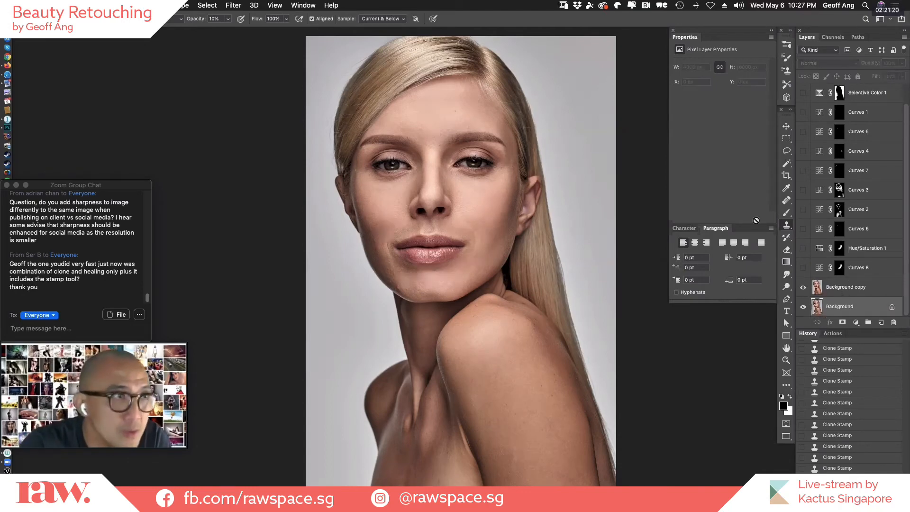
{"action": "scroll", "coordinate": [426, 146], "scroll_direction": "up", "scroll_amount": 3}
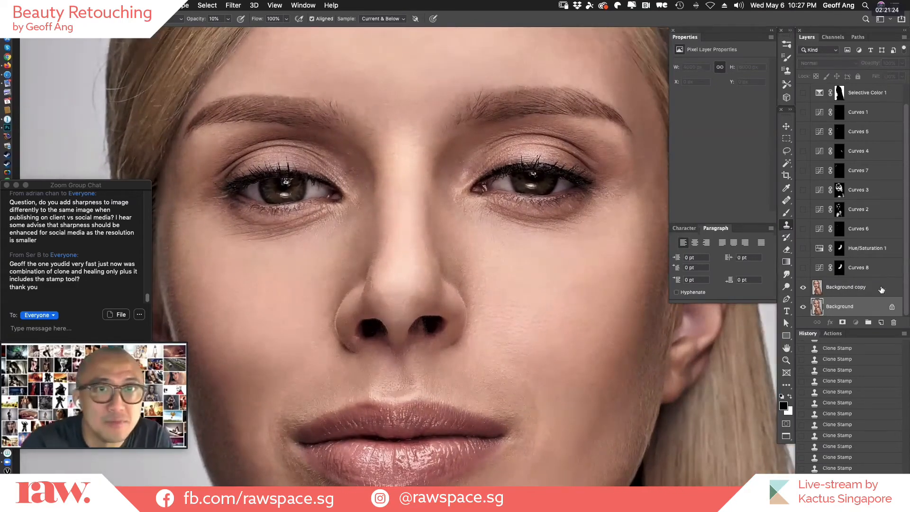
Duplicate the Background copy layer and apply a High Pass filter with a radius of 8.0 pixels to the duplicate.
{"action": "left_click", "coordinate": [853, 287]}
{"action": "key", "text": "super+j"}
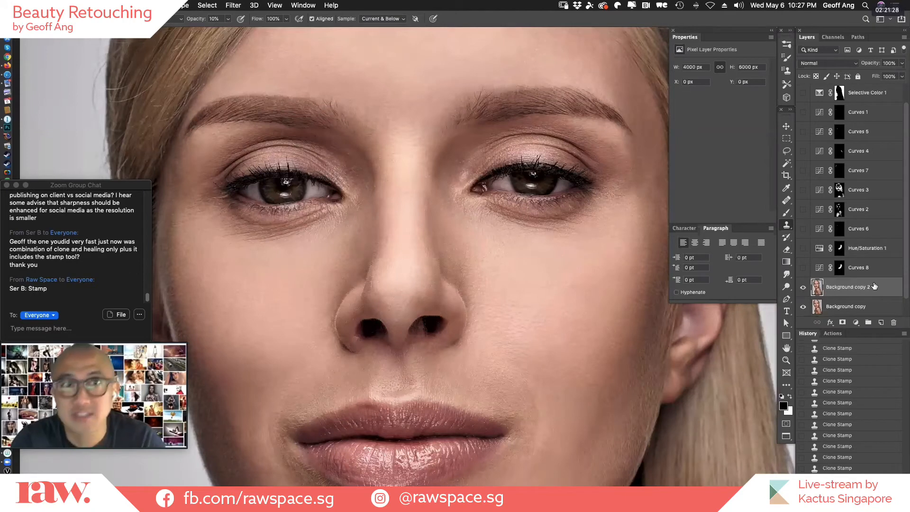
{"action": "left_click", "coordinate": [233, 5]}
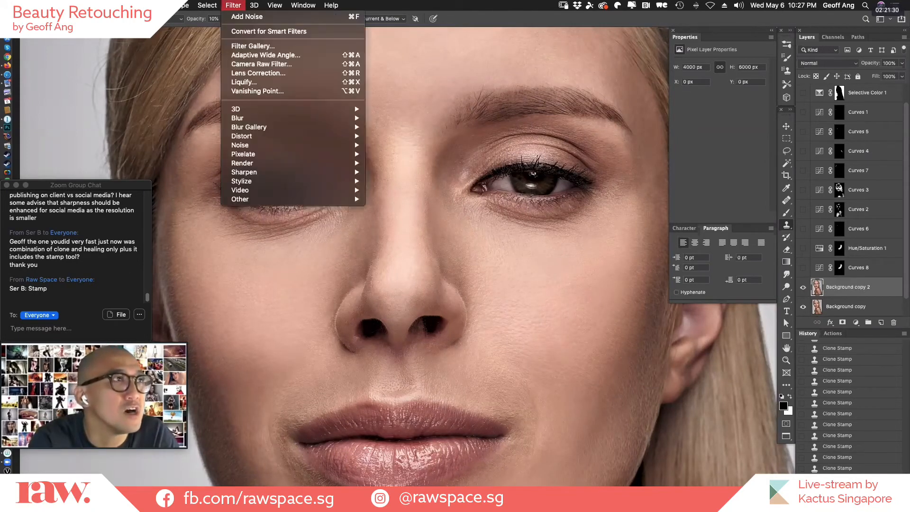
{"action": "mouse_move", "coordinate": [288, 203]}
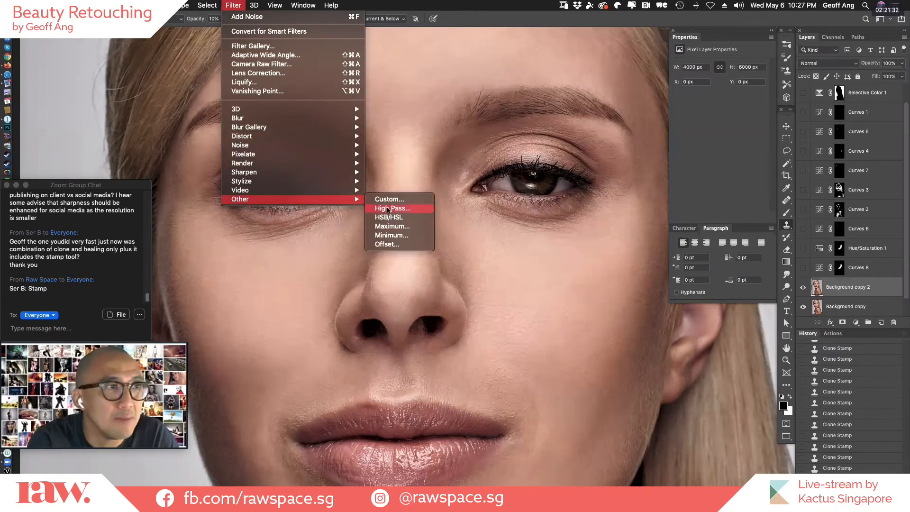
{"action": "left_click", "coordinate": [388, 209]}
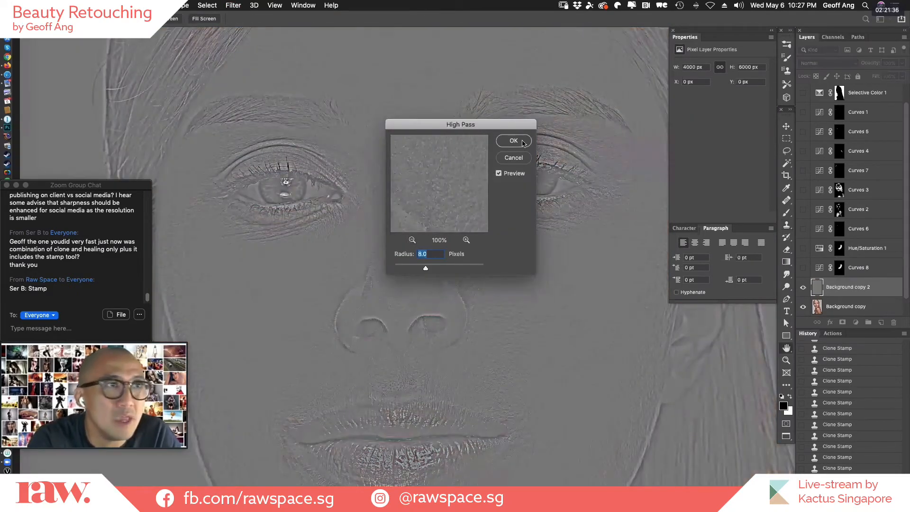
{"action": "left_click", "coordinate": [521, 141]}
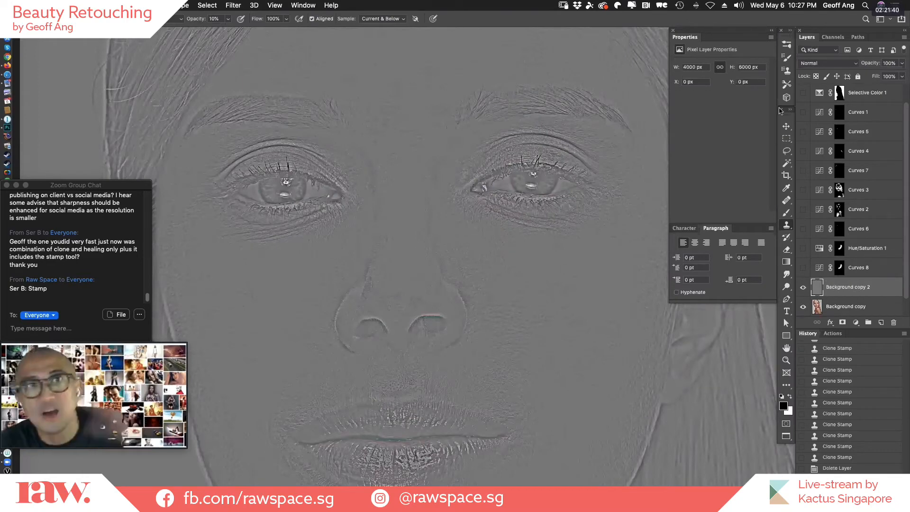
Set the High Pass layer's blend mode to Overlay and its opacity to 89%.
{"action": "left_click", "coordinate": [842, 63]}
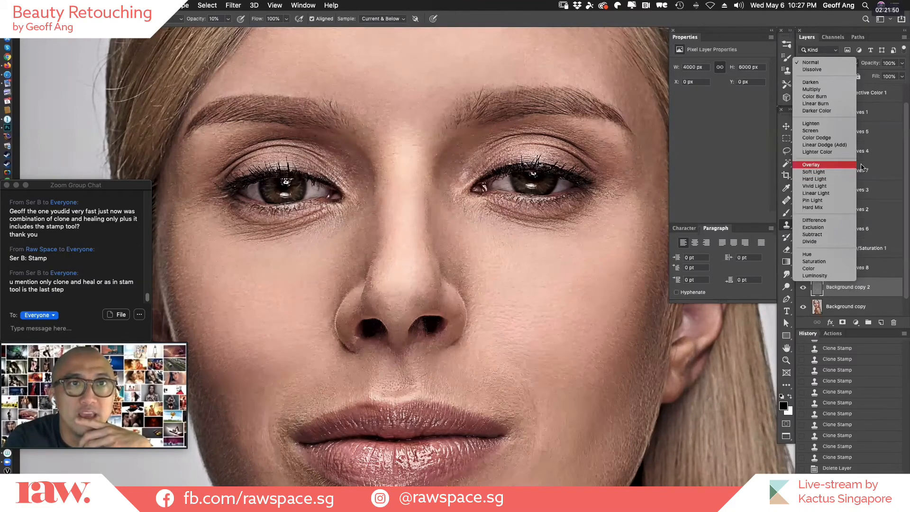
{"action": "left_click", "coordinate": [843, 166]}
{"action": "left_click_drag", "start_coordinate": [878, 67], "coordinate": [866, 68]}
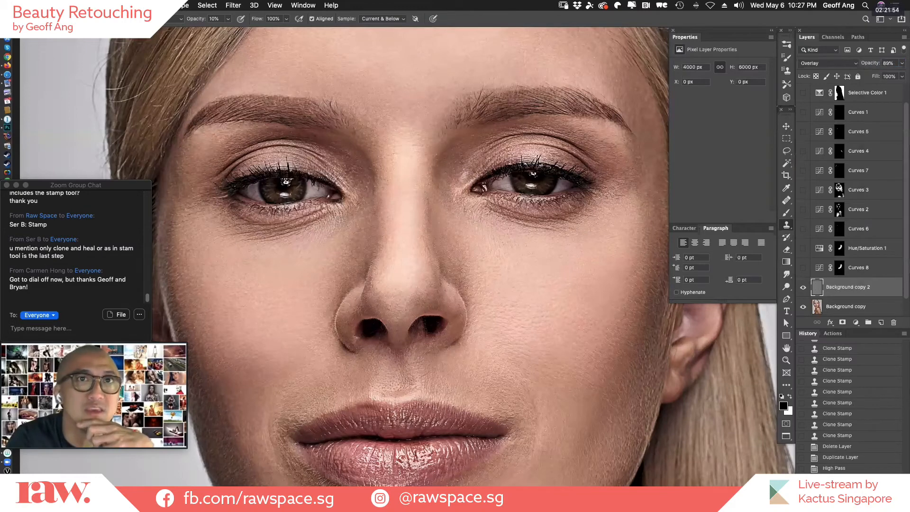
Compare the face with and without the Overlay High Pass sharpening by toggling the layer's visibility.
{"action": "left_click", "coordinate": [802, 287]}
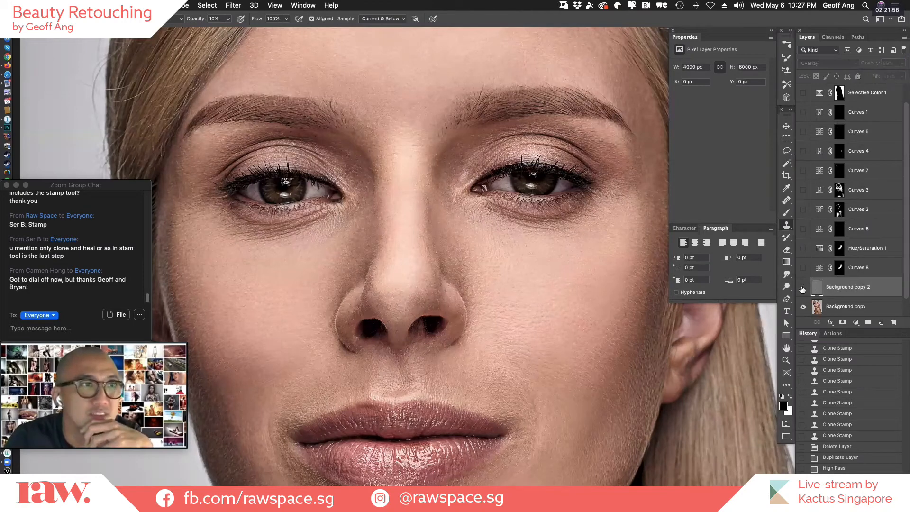
{"action": "left_click", "coordinate": [803, 288]}
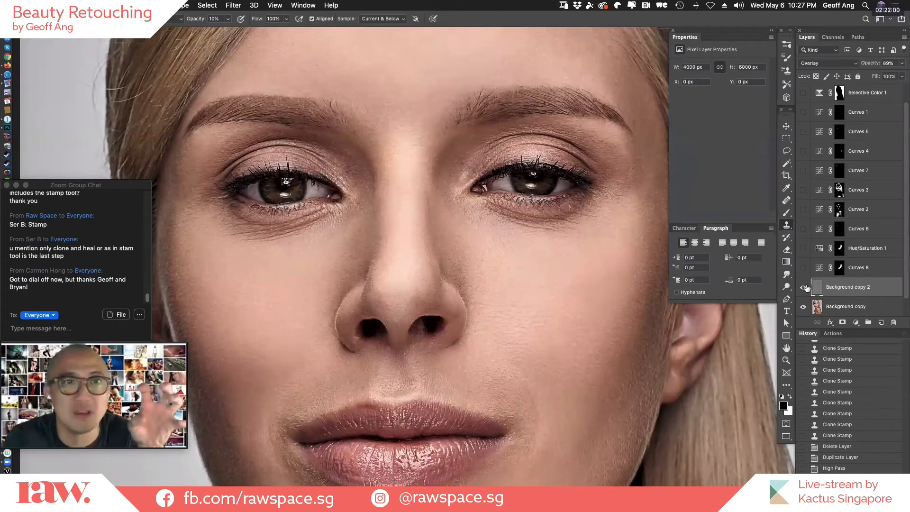
{"action": "left_click", "coordinate": [805, 287]}
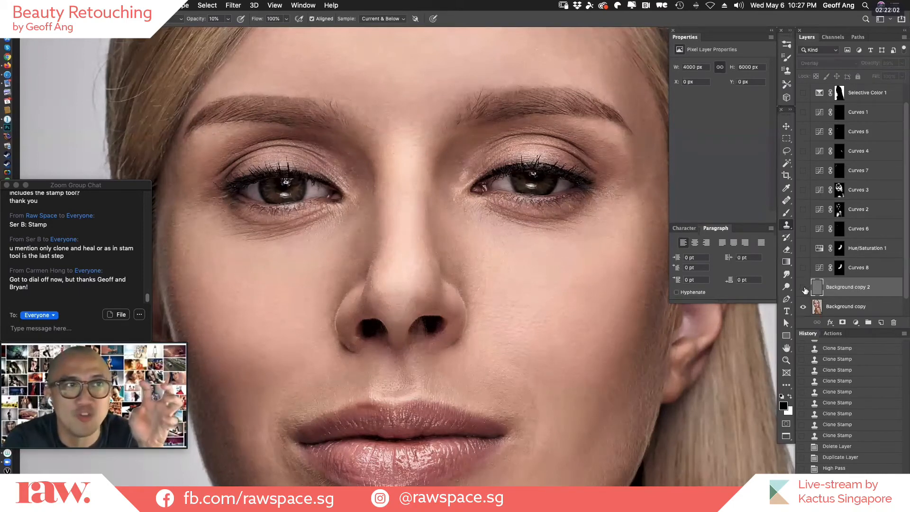
{"action": "left_click", "coordinate": [804, 287]}
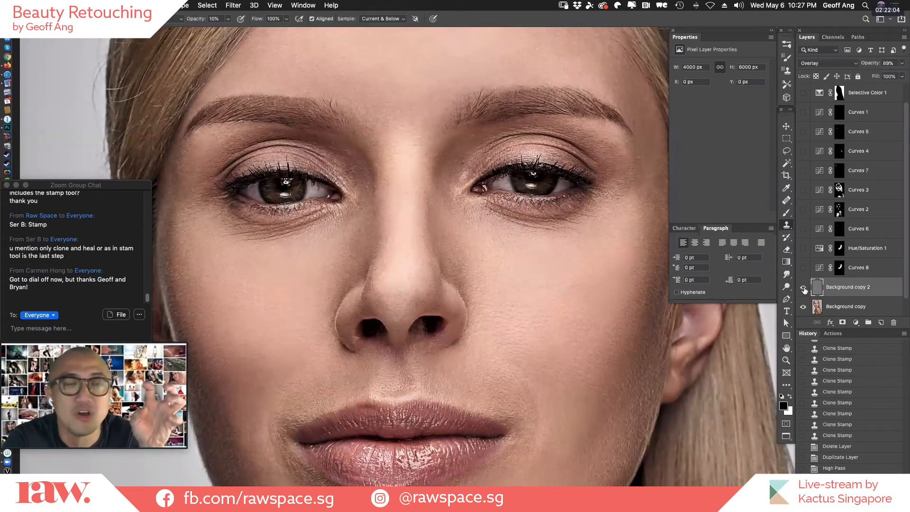
{"action": "left_click", "coordinate": [804, 288]}
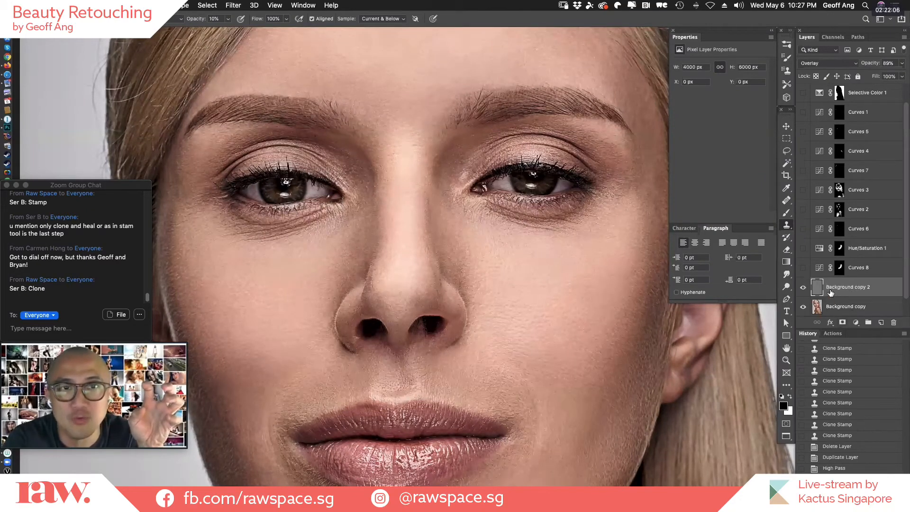
Add an inverted black mask to the High Pass layer and brush white over both eyes to sharpen only them.
{"action": "left_click", "coordinate": [843, 322]}
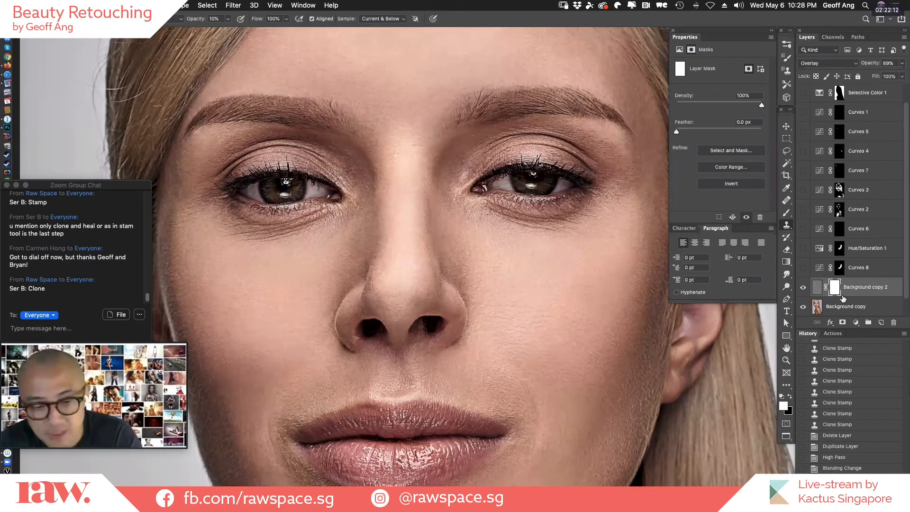
{"action": "key", "text": "super+i"}
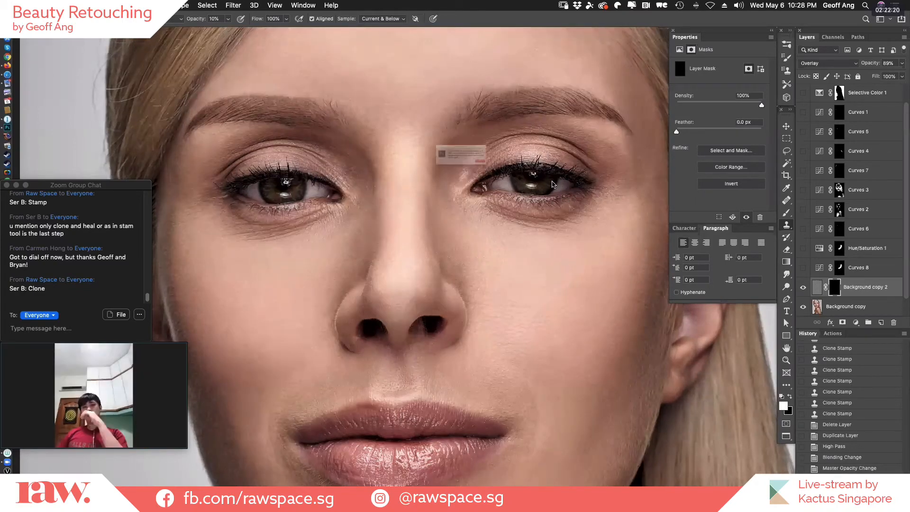
{"action": "key", "text": "Return"}
{"action": "key", "text": "b"}
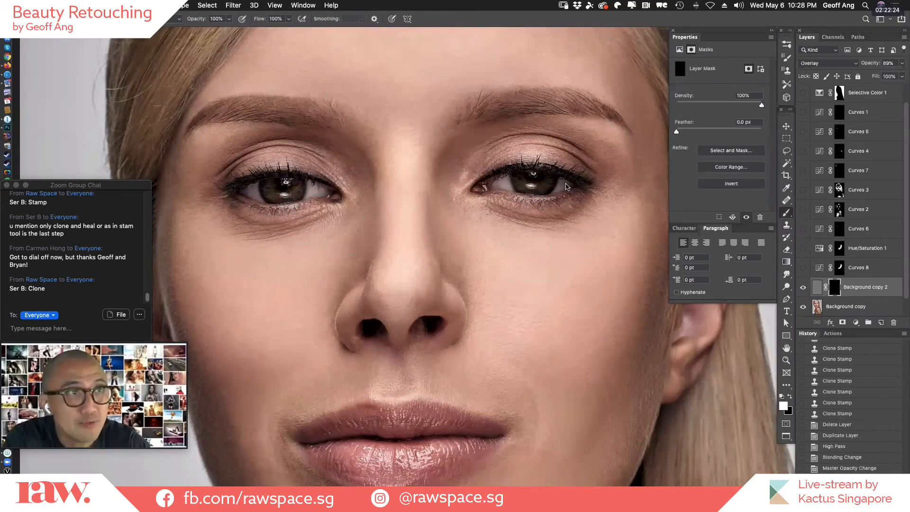
{"action": "left_click_drag", "start_coordinate": [567, 185], "coordinate": [484, 184]}
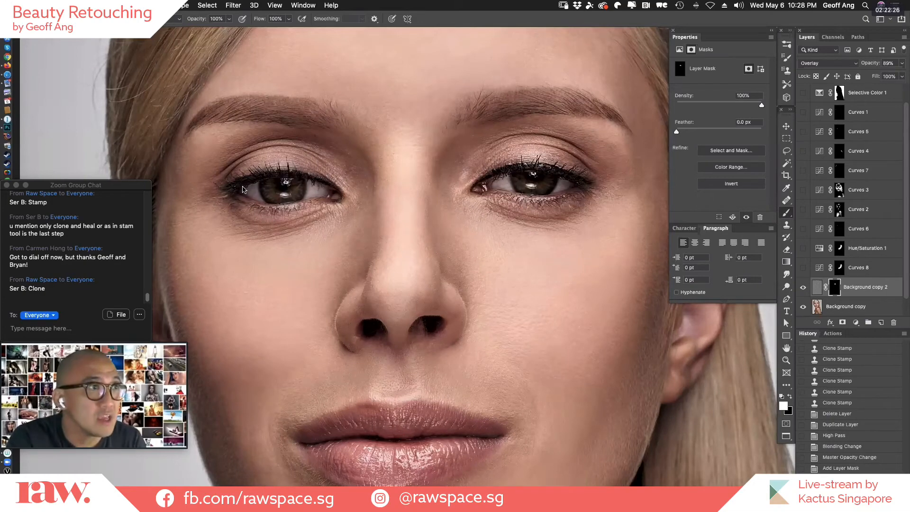
{"action": "left_click_drag", "start_coordinate": [242, 189], "coordinate": [322, 194]}
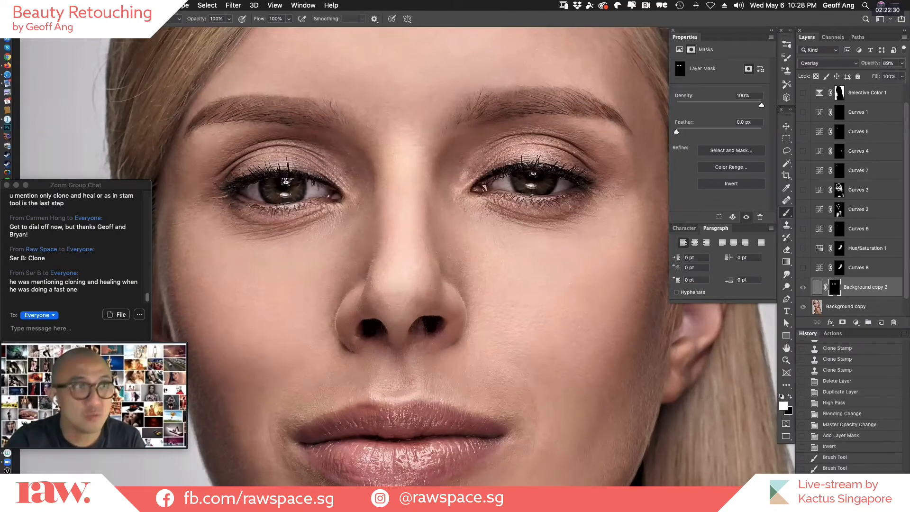
Check the masked sharpening on the eyes in close-up by toggling the High Pass layer's visibility.
{"action": "key", "text": "backslash"}
{"action": "key", "text": "backslash"}
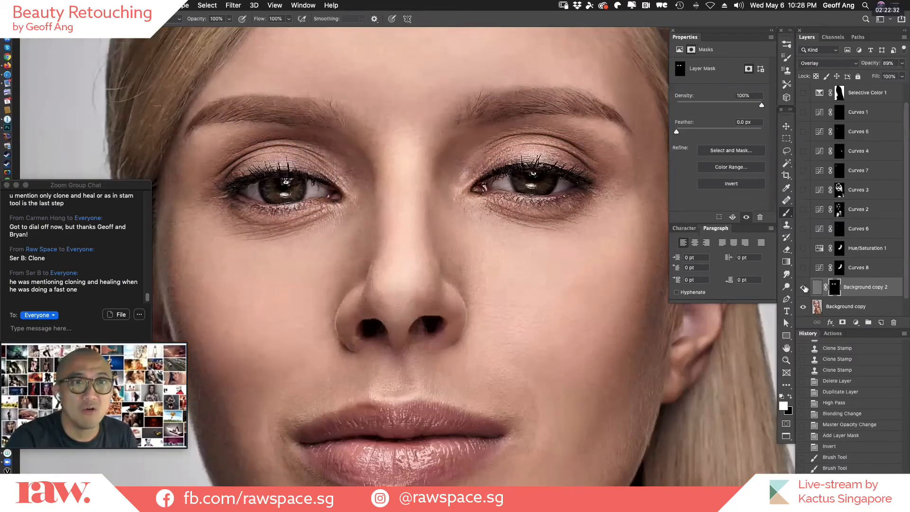
{"action": "left_click", "coordinate": [805, 288]}
{"action": "left_click", "coordinate": [805, 288]}
{"action": "left_click", "coordinate": [806, 288]}
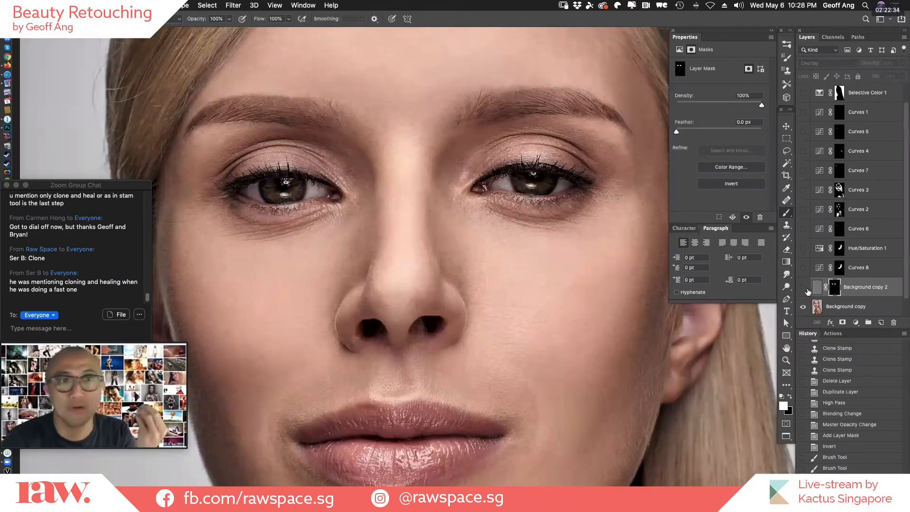
{"action": "left_click", "coordinate": [805, 288]}
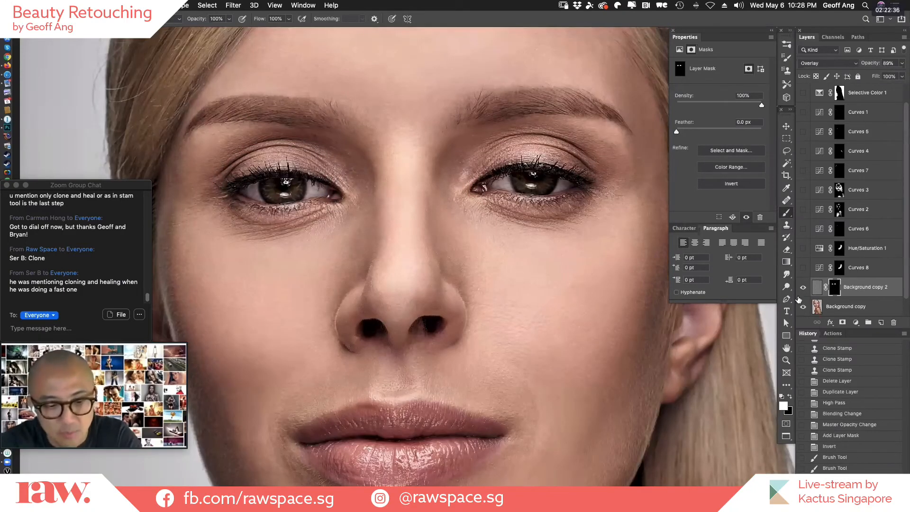
Compare the eye sharpening in a view of the whole face by switching the High Pass layer off and on.
{"action": "key", "text": "super+0"}
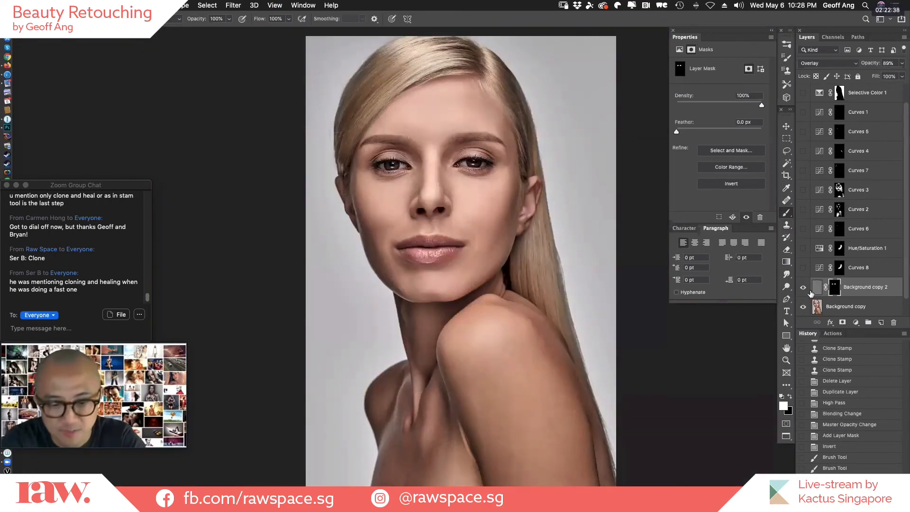
{"action": "key", "text": "super+plus"}
{"action": "key", "text": "super+plus"}
{"action": "key", "text": "super+plus"}
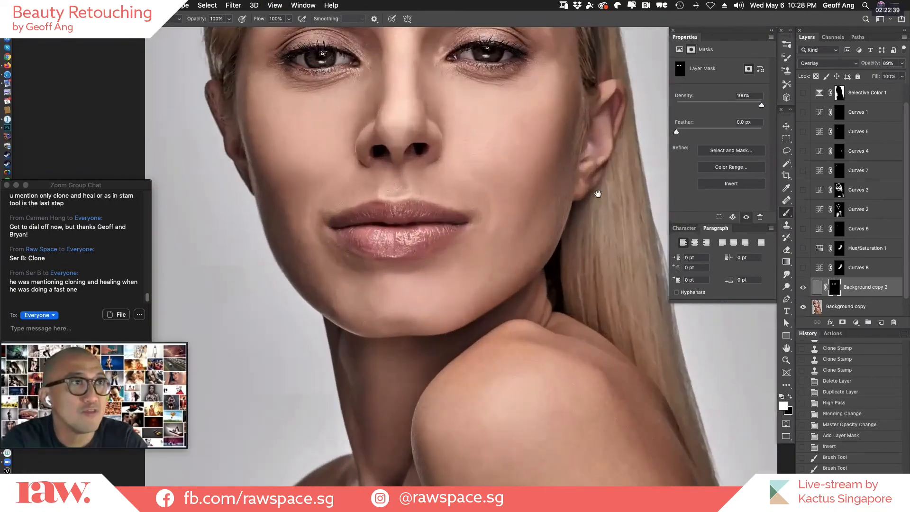
{"action": "left_click_drag", "start_coordinate": [527, 222], "coordinate": [471, 348]}
{"action": "left_click", "coordinate": [804, 287]}
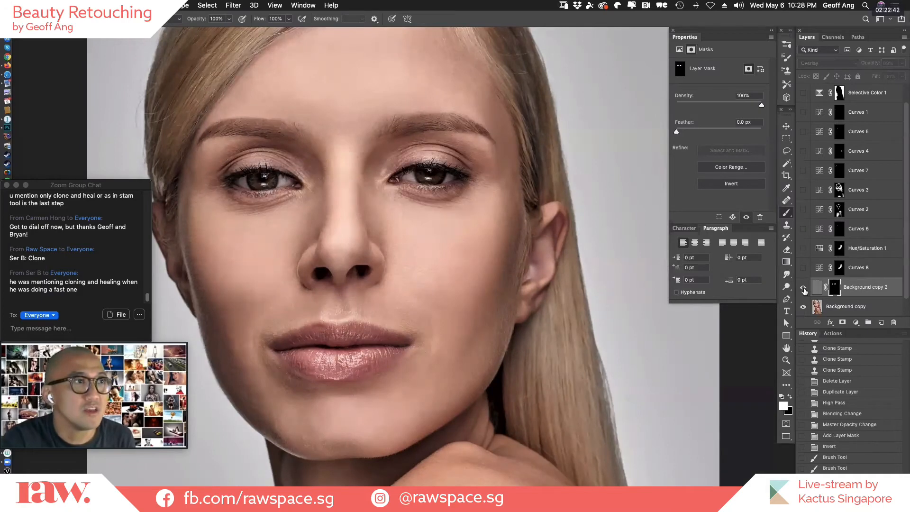
{"action": "left_click", "coordinate": [803, 288]}
{"action": "left_click", "coordinate": [803, 288]}
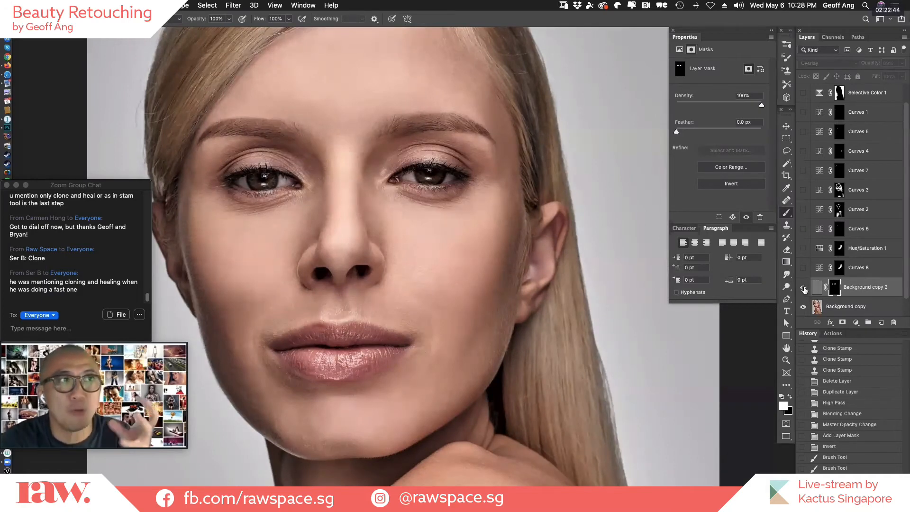
{"action": "left_click", "coordinate": [804, 290]}
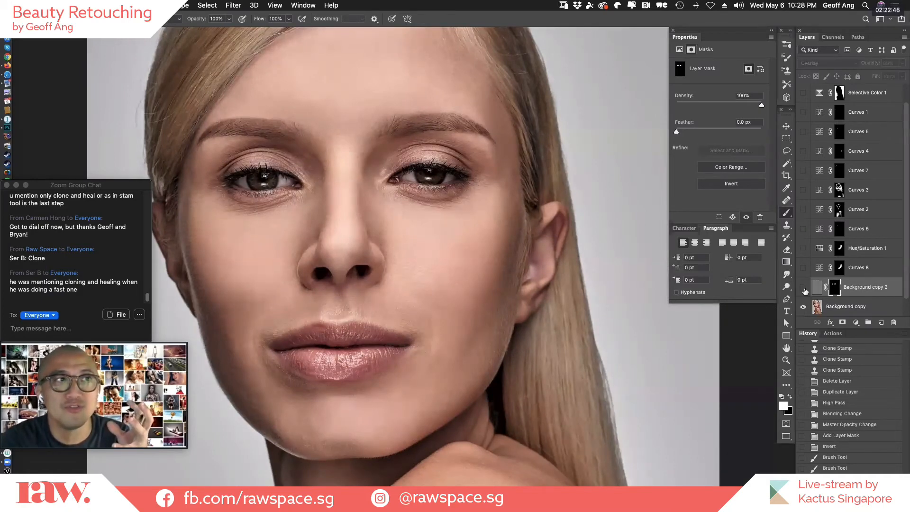
{"action": "left_click", "coordinate": [804, 289]}
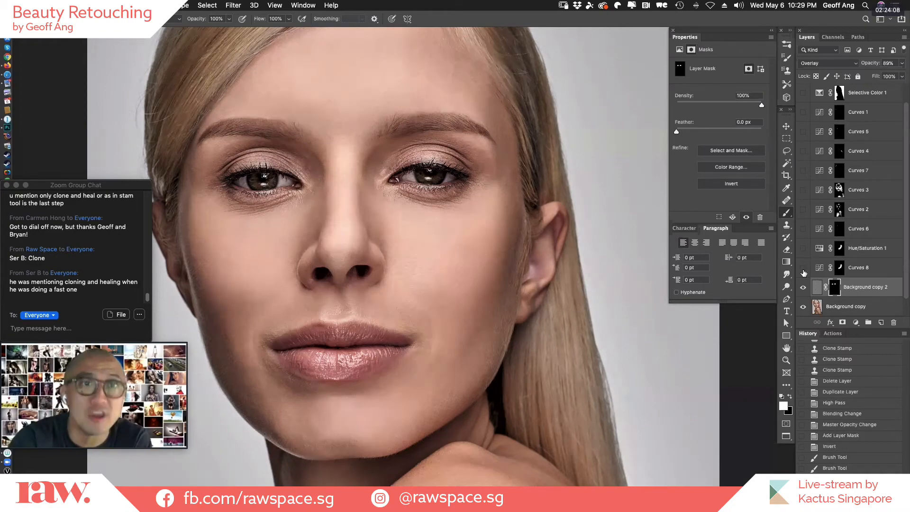
Show the hidden adjustment layers from Curves 8 up to Selective Color 1 and revert the document to the AlmaClean.psd history snapshot.
{"action": "left_click_drag", "start_coordinate": [804, 268], "coordinate": [802, 93]}
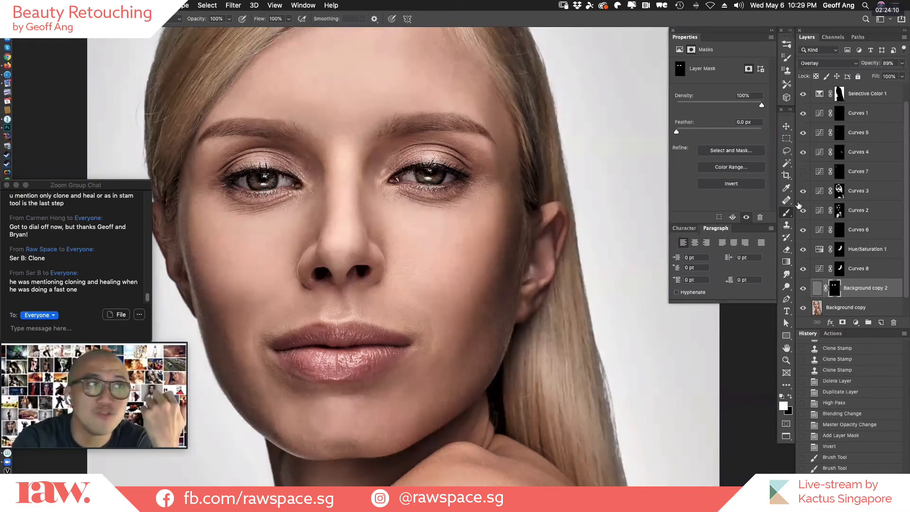
{"action": "key", "text": "super+0"}
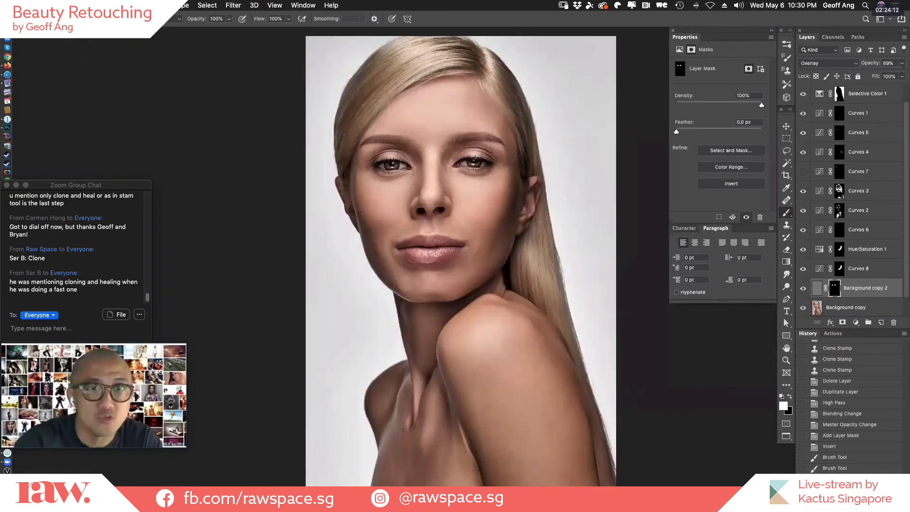
{"action": "scroll", "coordinate": [853, 403], "scroll_direction": "up", "scroll_amount": 10}
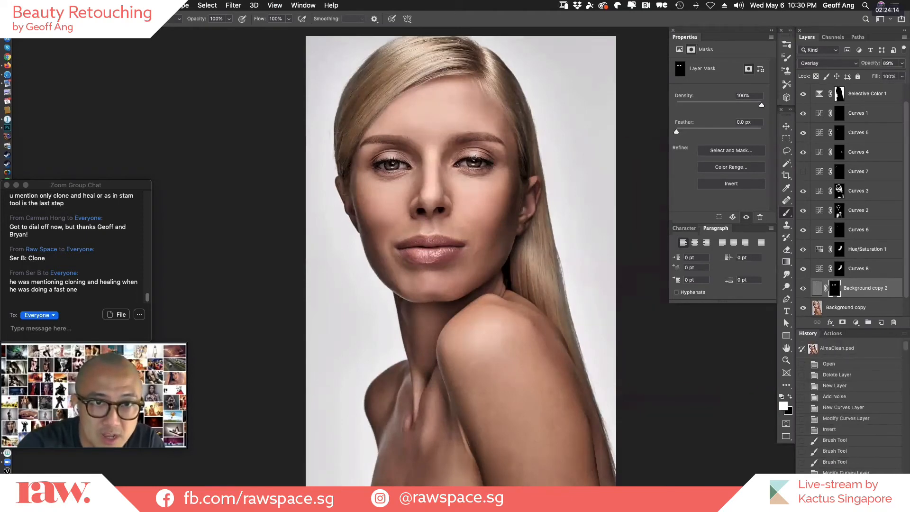
{"action": "left_click", "coordinate": [879, 355]}
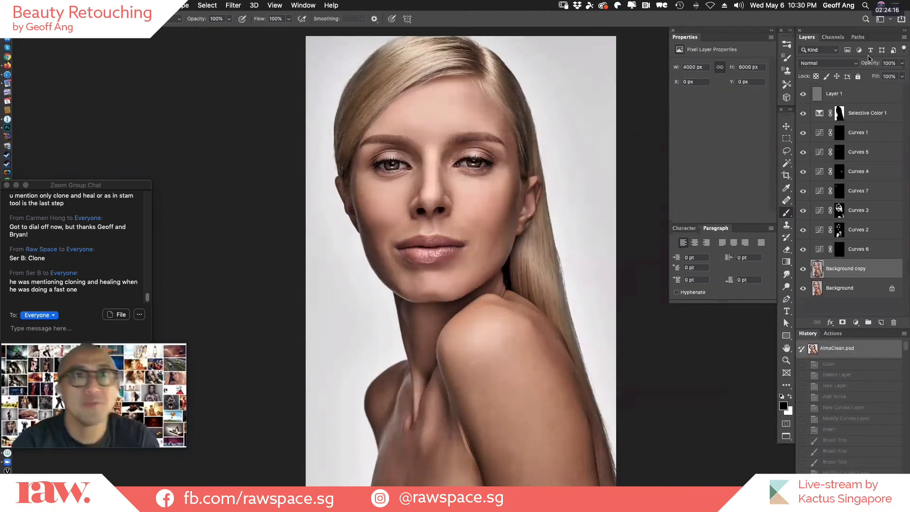
Adjust the midtone point of the Curves 3 layer to input 132, output 119, and review the Curves 2 adjustment.
{"action": "left_click", "coordinate": [803, 211]}
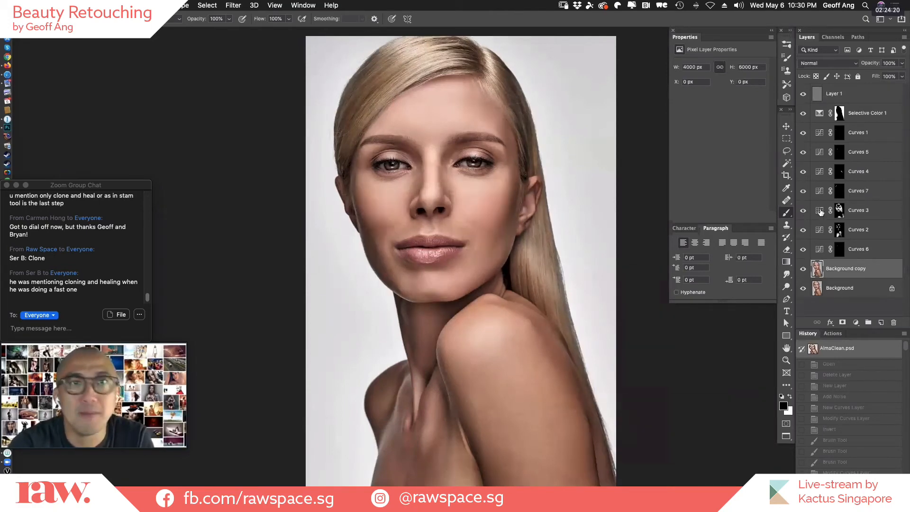
{"action": "left_click", "coordinate": [838, 211]}
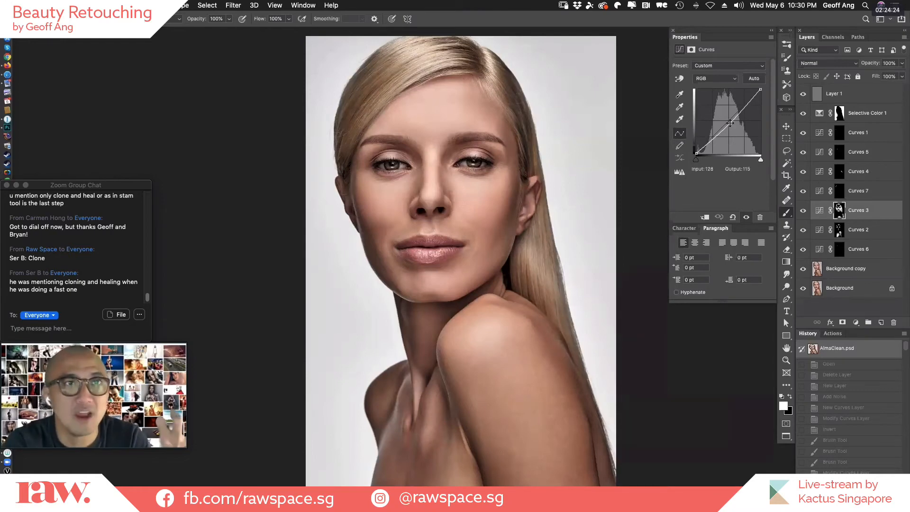
{"action": "mouse_move", "coordinate": [730, 123]}
{"action": "left_mouse_down"}
{"action": "mouse_move", "coordinate": [724, 116]}
{"action": "mouse_move", "coordinate": [729, 123]}
{"action": "left_mouse_up"}
{"action": "left_click", "coordinate": [824, 230]}
{"action": "left_click", "coordinate": [823, 212]}
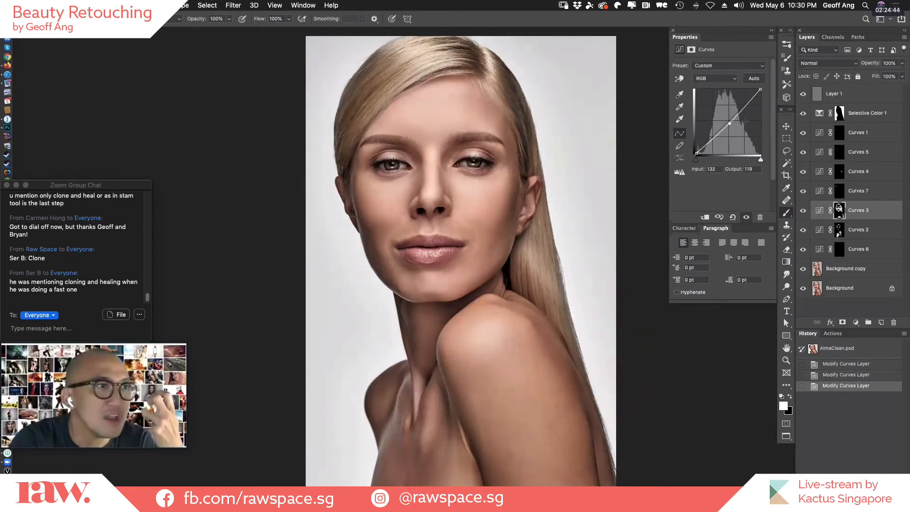
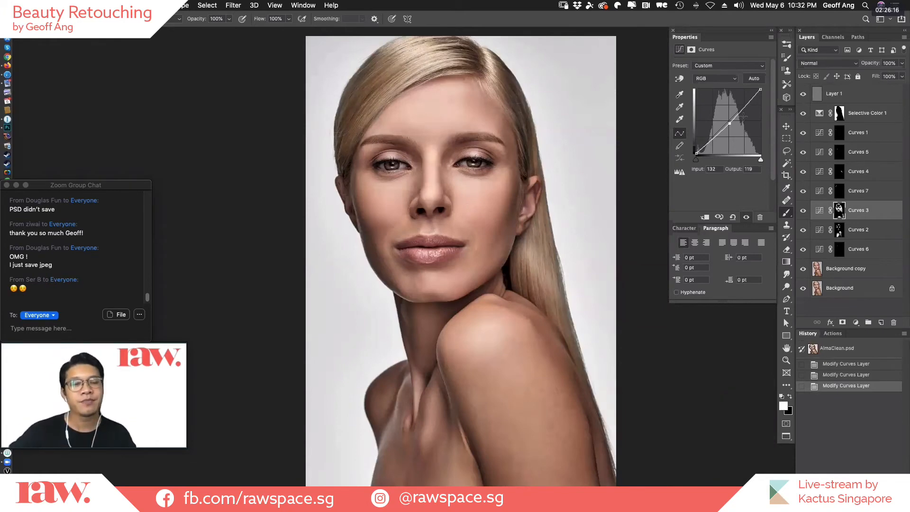
Review the Whites values of the Selective Color 1 layer and delete that layer.
{"action": "left_click", "coordinate": [825, 117]}
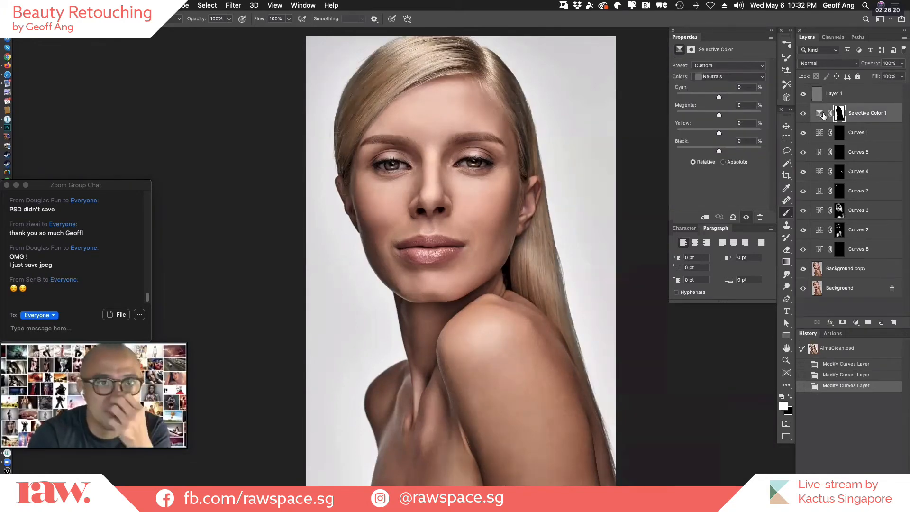
{"action": "left_click", "coordinate": [725, 77]}
{"action": "left_click", "coordinate": [734, 69]}
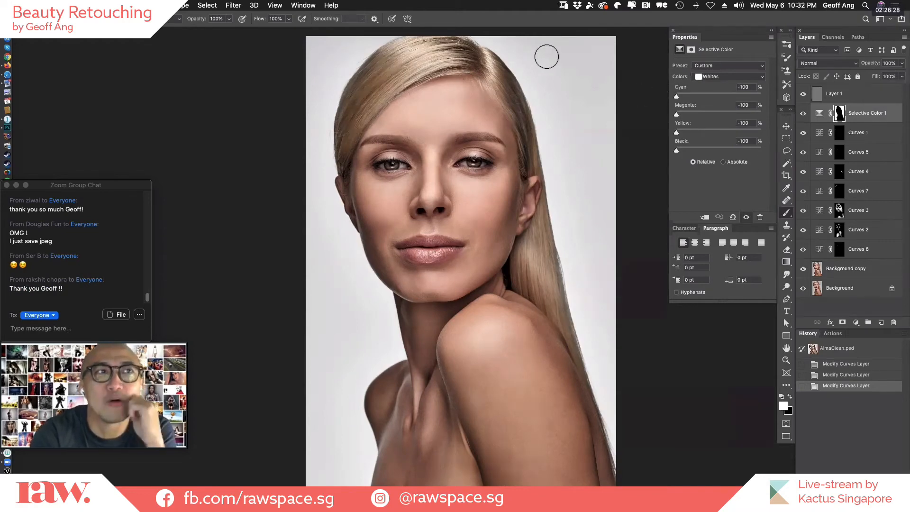
{"action": "left_click_drag", "start_coordinate": [823, 112], "coordinate": [894, 323]}
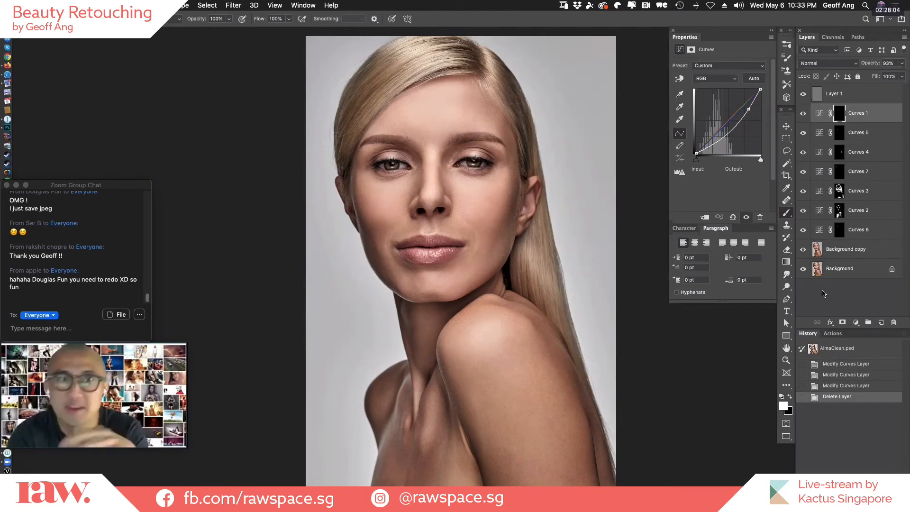
Add a Selective Color adjustment layer above Curves 1 and set Cyan, Magenta, Yellow and Black of the Whites to -100%.
{"action": "left_click", "coordinate": [856, 323]}
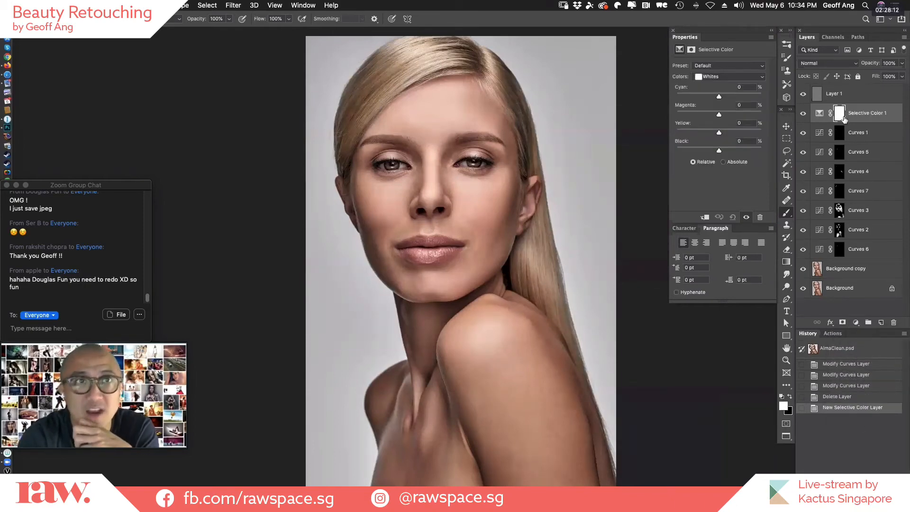
{"action": "left_click", "coordinate": [730, 77]}
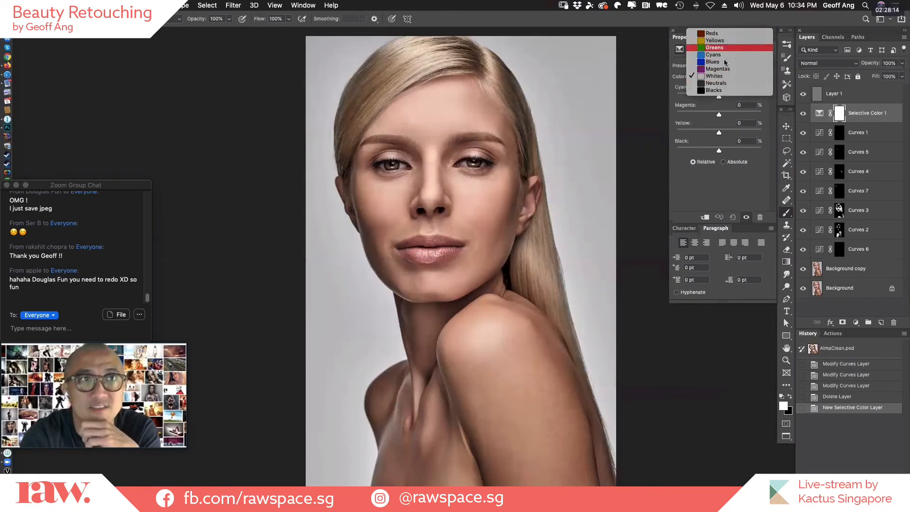
{"action": "left_click", "coordinate": [730, 77]}
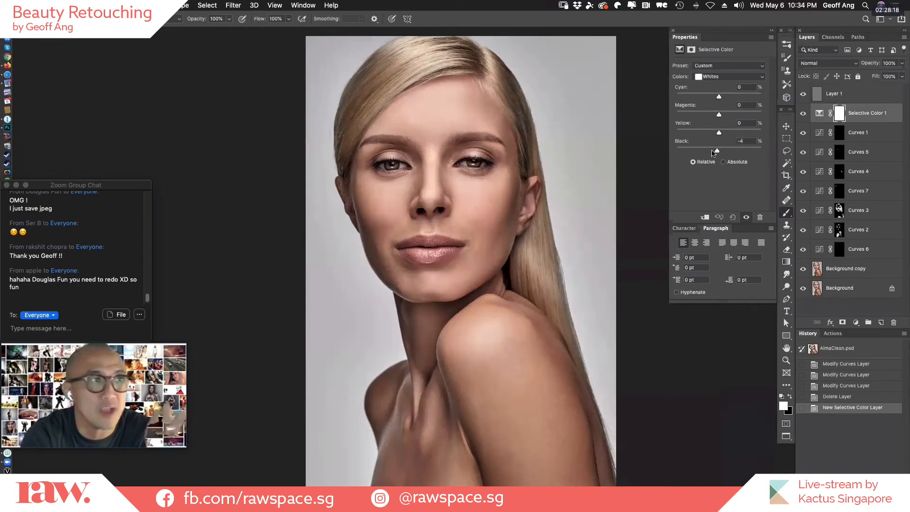
{"action": "left_click_drag", "start_coordinate": [719, 151], "coordinate": [635, 133]}
{"action": "left_click_drag", "start_coordinate": [719, 114], "coordinate": [655, 114]}
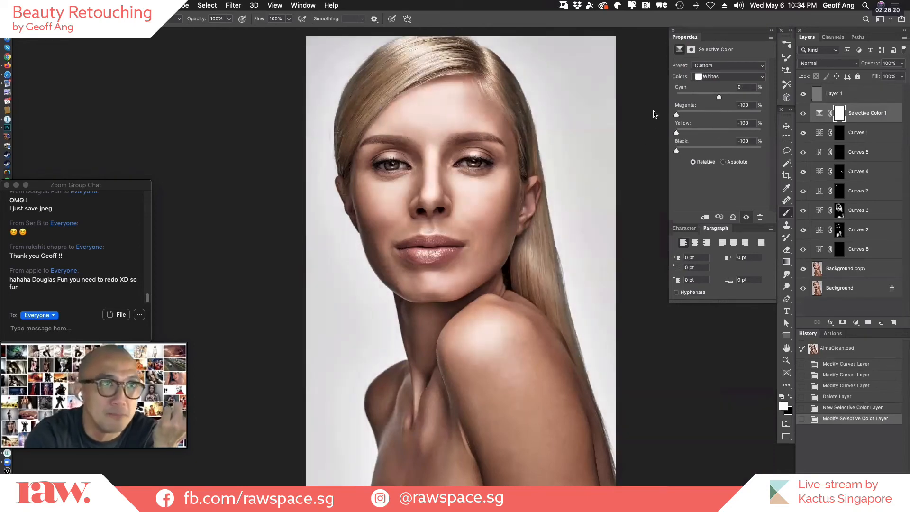
{"action": "left_click_drag", "start_coordinate": [719, 97], "coordinate": [678, 97]}
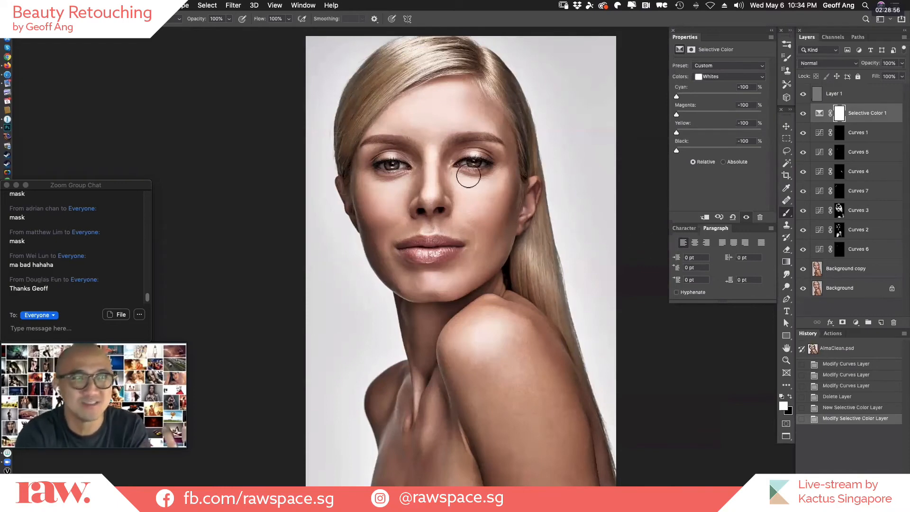
Paint black with an enlarged brush on the Selective Color 1 mask over the model's face, hair and body to limit the effect to the background.
{"action": "key", "text": "]"}
{"action": "key", "text": "]"}
{"action": "key", "text": "]"}
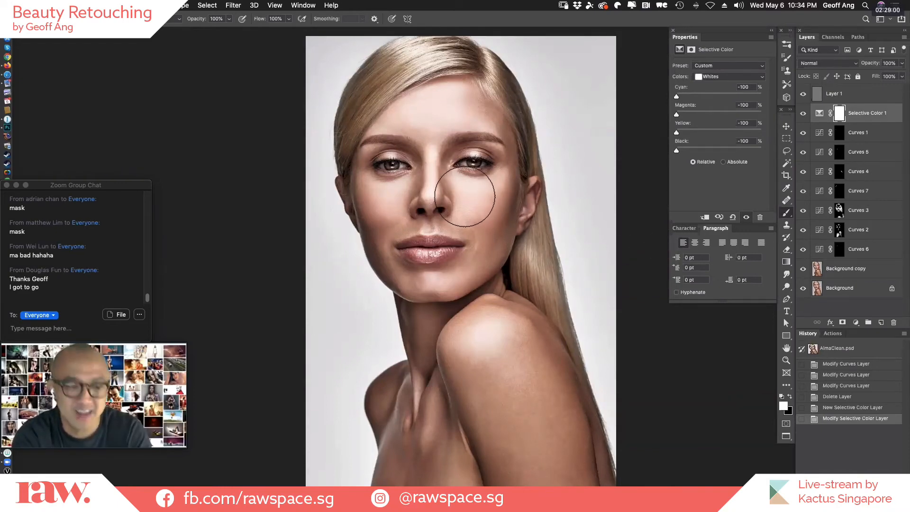
{"action": "key", "text": "x"}
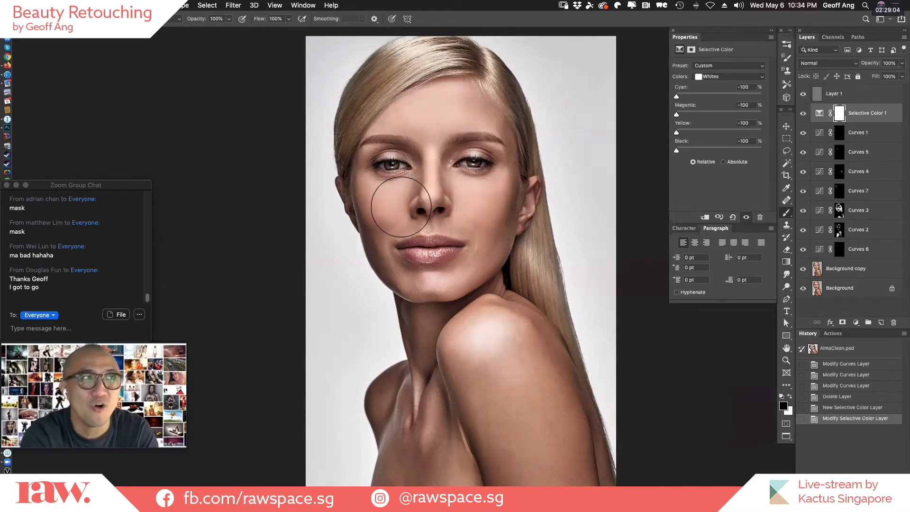
{"action": "mouse_move", "coordinate": [424, 224]}
{"action": "left_mouse_down"}
{"action": "mouse_move", "coordinate": [480, 316]}
{"action": "mouse_move", "coordinate": [430, 443]}
{"action": "mouse_move", "coordinate": [474, 421]}
{"action": "left_mouse_up"}
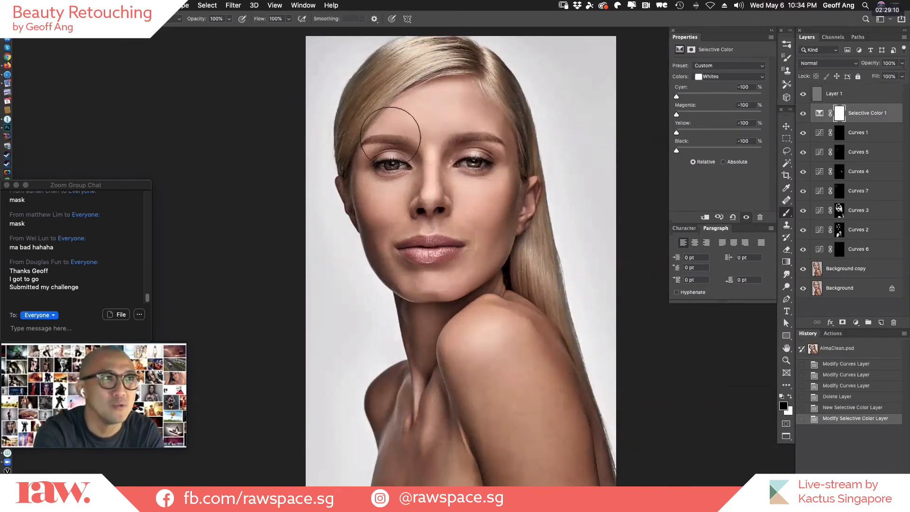
{"action": "left_click_drag", "start_coordinate": [459, 172], "coordinate": [488, 314]}
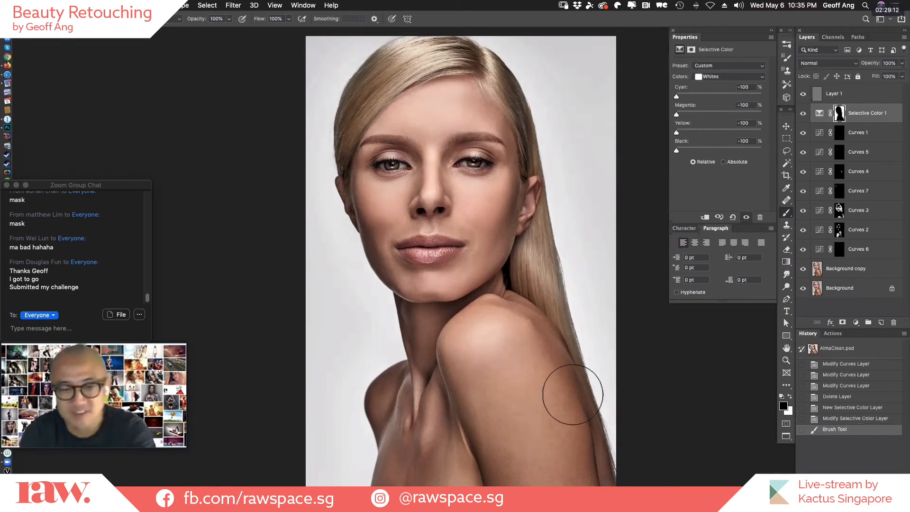
Inspect the Selective Color 1 mask as a red overlay and compare the background with the layer hidden and shown.
{"action": "key", "text": "backslash"}
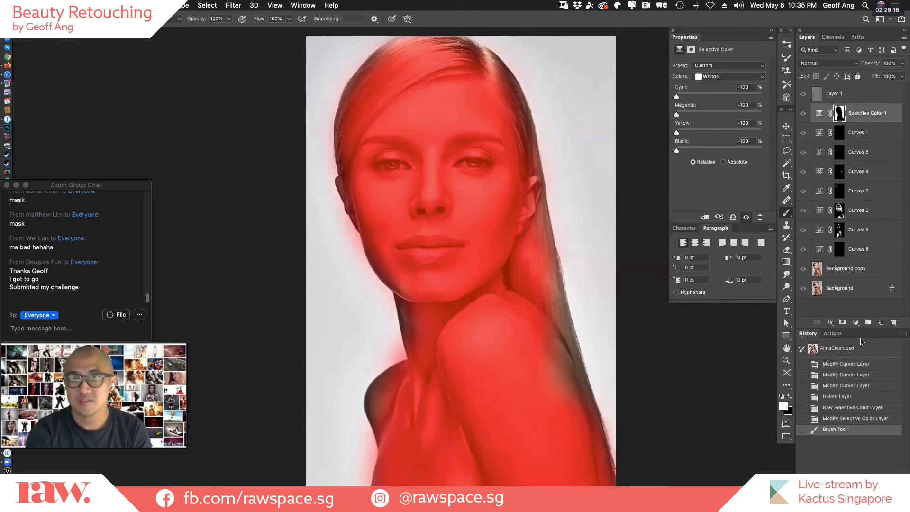
{"action": "key", "text": "backslash"}
{"action": "key", "text": "x"}
{"action": "key", "text": "backslash"}
{"action": "key", "text": "backslash"}
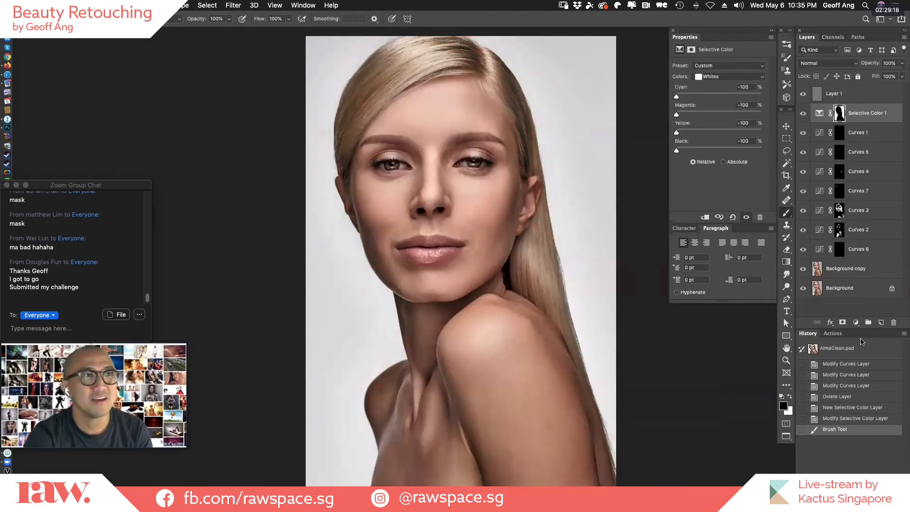
{"action": "left_click", "coordinate": [803, 114]}
{"action": "left_click", "coordinate": [803, 115]}
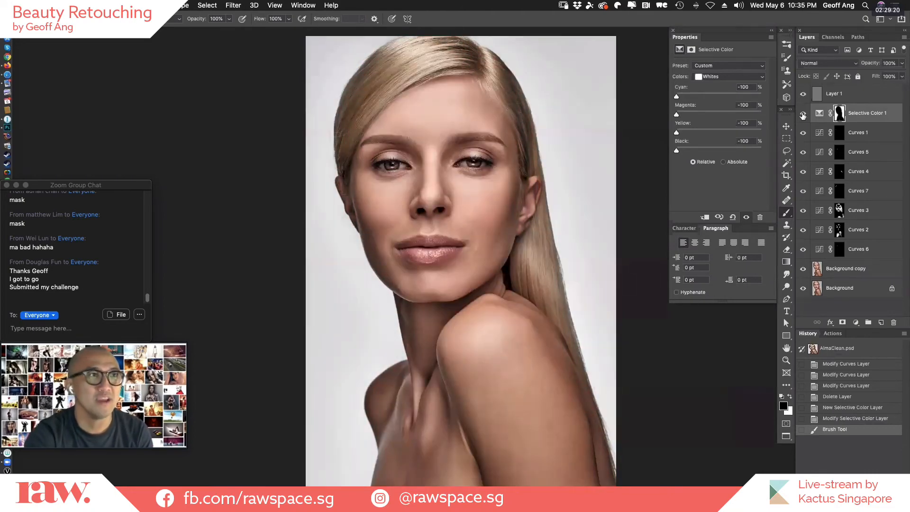
{"action": "left_click", "coordinate": [803, 114]}
{"action": "left_click", "coordinate": [803, 114]}
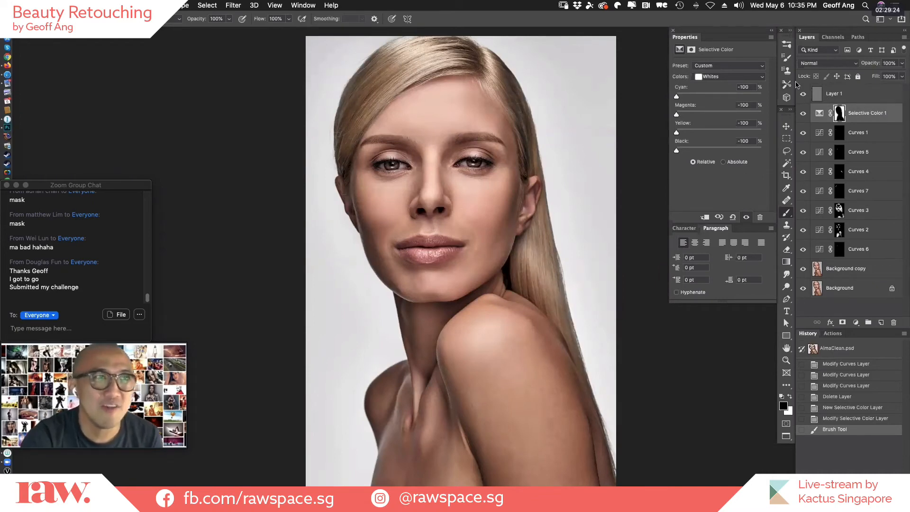
Try whitening the background further by stacking duplicates of the Selective Color 1 layer, and delete the copies.
{"action": "left_click_drag", "start_coordinate": [817, 115], "coordinate": [880, 319]}
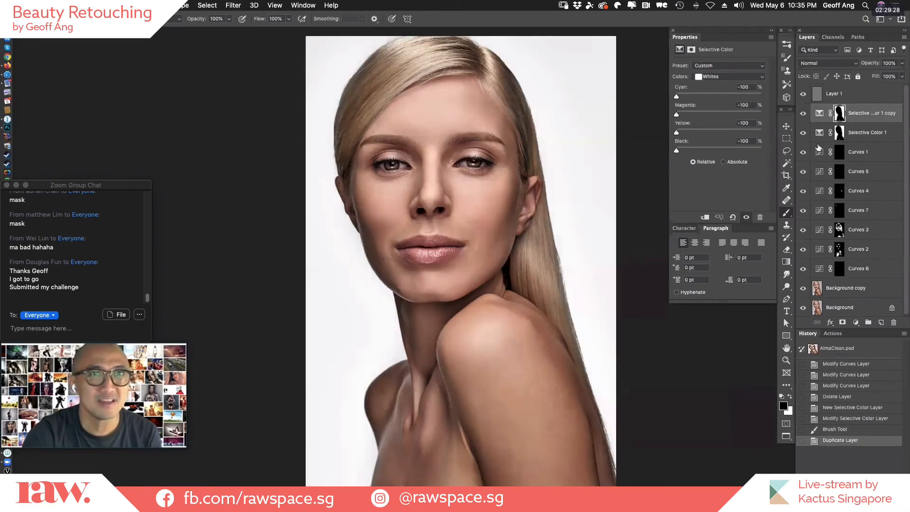
{"action": "left_click_drag", "start_coordinate": [818, 115], "coordinate": [880, 323]}
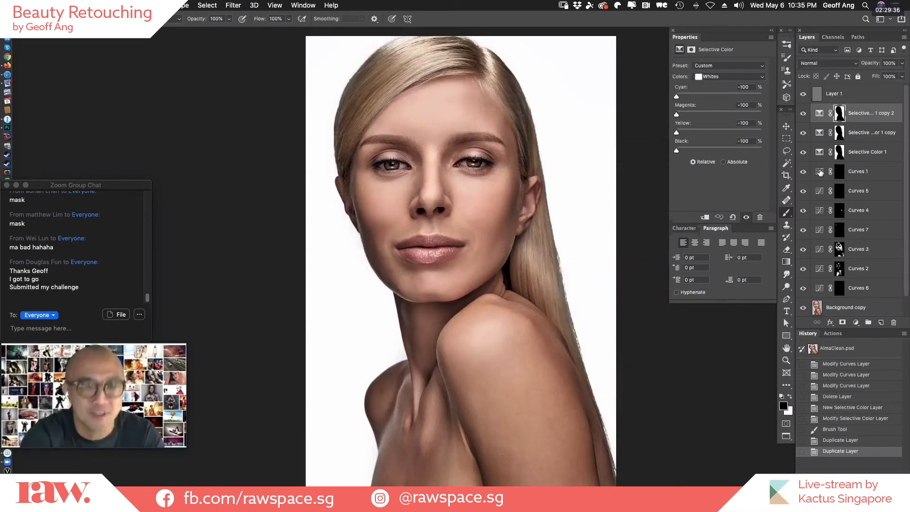
{"action": "key", "text": "BackSpace"}
{"action": "key", "text": "BackSpace"}
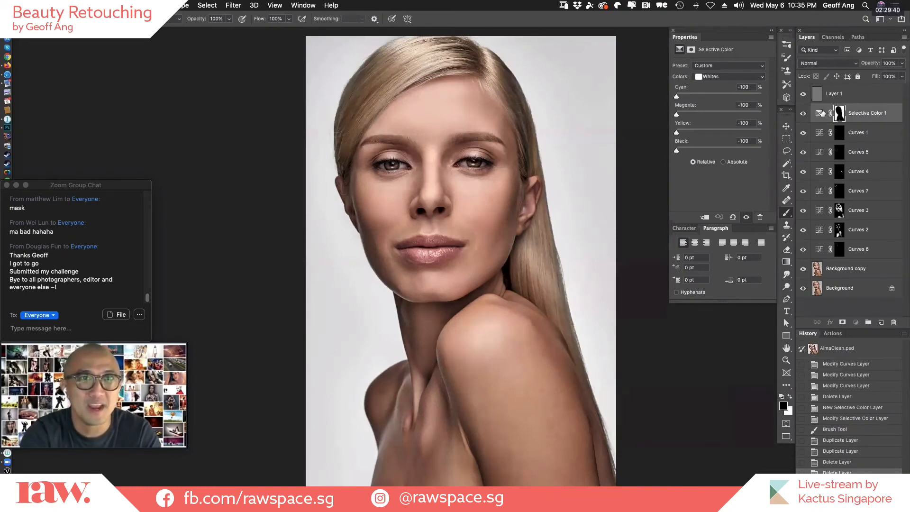
{"action": "left_click_drag", "start_coordinate": [822, 113], "coordinate": [881, 322]}
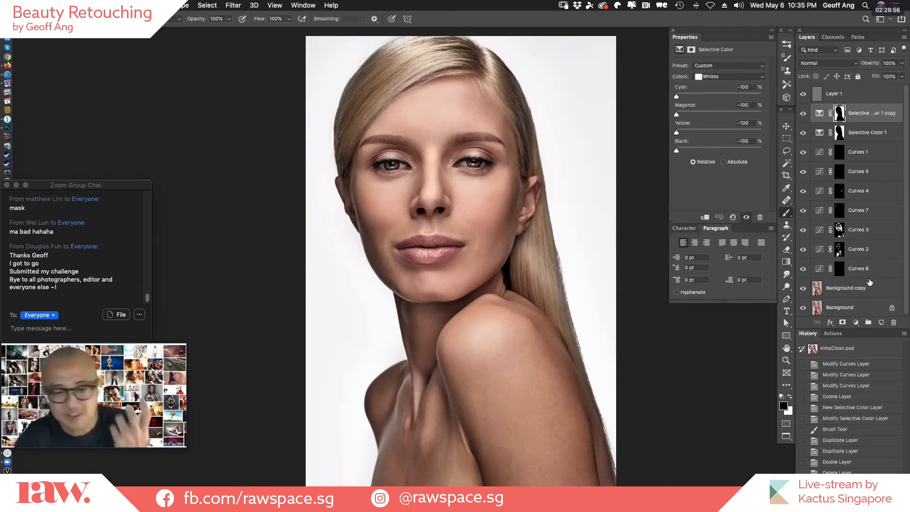
{"action": "key", "text": "Delete"}
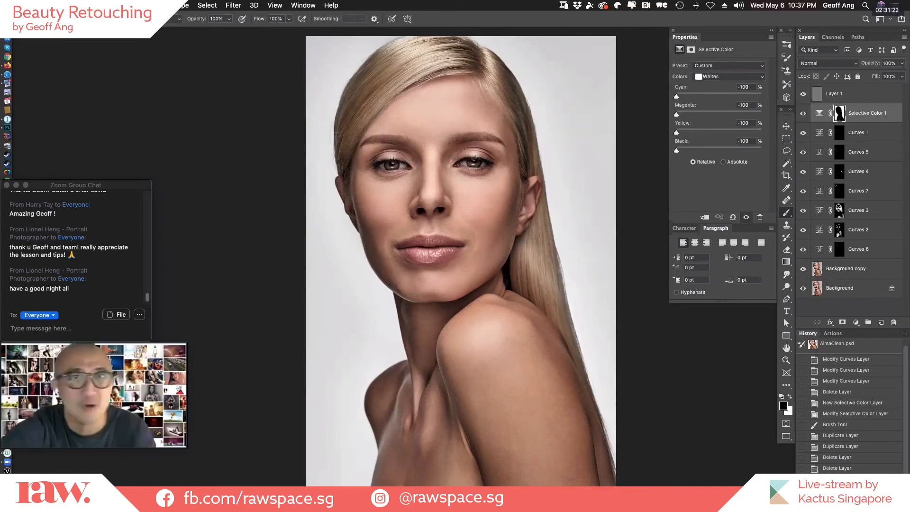
Set the midtone point of Curves 3 to input 136, output 121, and that of Curves 2 to input 129, output 145.
{"action": "left_click", "coordinate": [819, 232]}
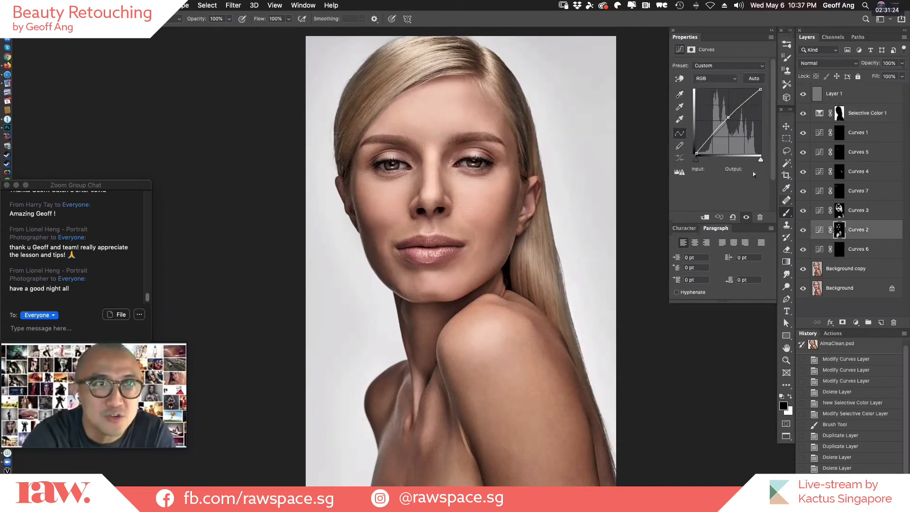
{"action": "left_click_drag", "start_coordinate": [729, 118], "coordinate": [731, 126]}
{"action": "left_click", "coordinate": [820, 212]}
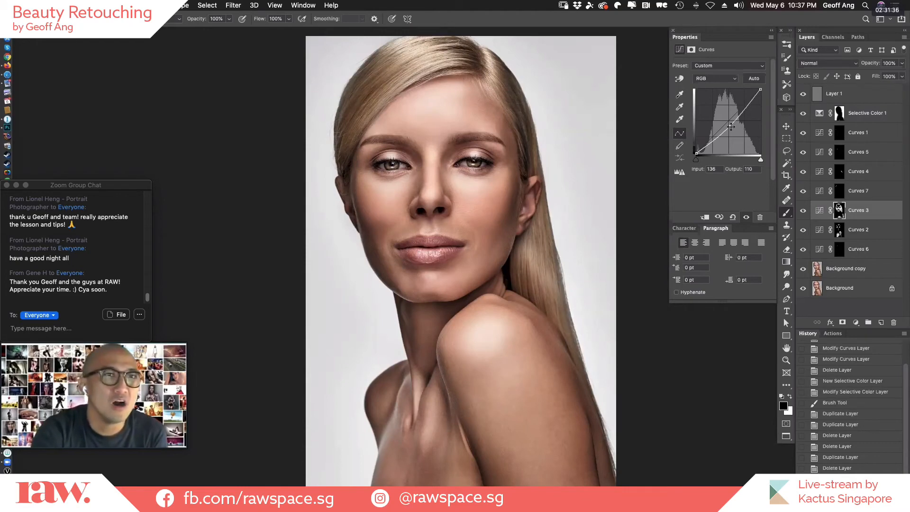
{"action": "left_click_drag", "start_coordinate": [731, 126], "coordinate": [731, 124]}
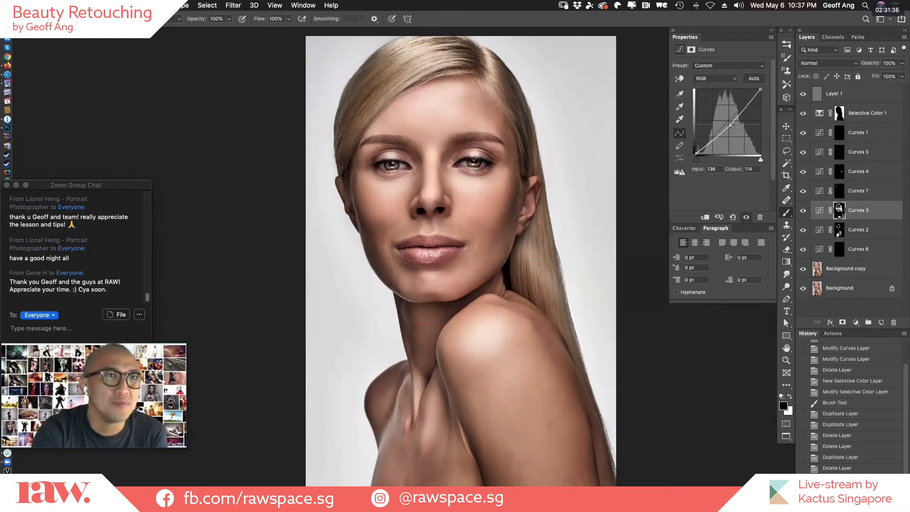
{"action": "left_click", "coordinate": [822, 229]}
{"action": "left_click_drag", "start_coordinate": [724, 115], "coordinate": [728, 116]}
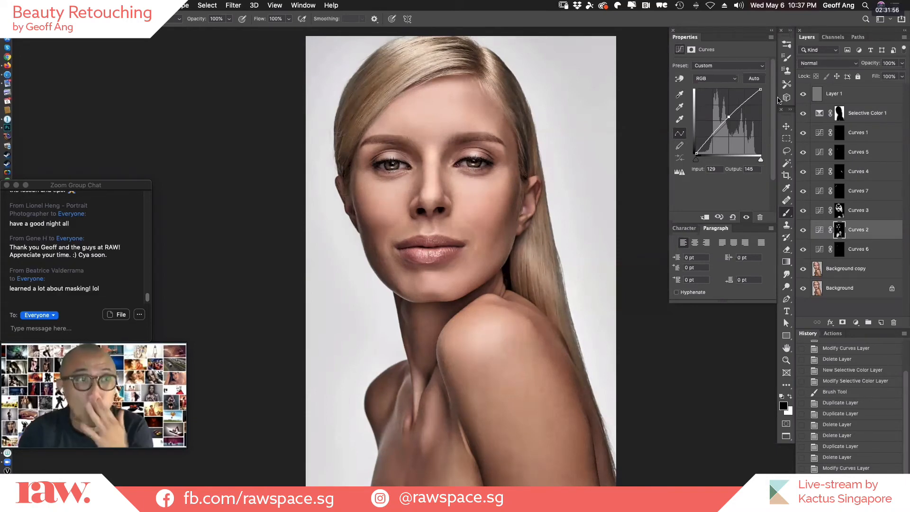
Examine the eye, lips and skin in close-up with the Curves 5 and Curves 1 layers switched off and on.
{"action": "scroll", "coordinate": [338, 166], "scroll_direction": "up", "scroll_amount": 3}
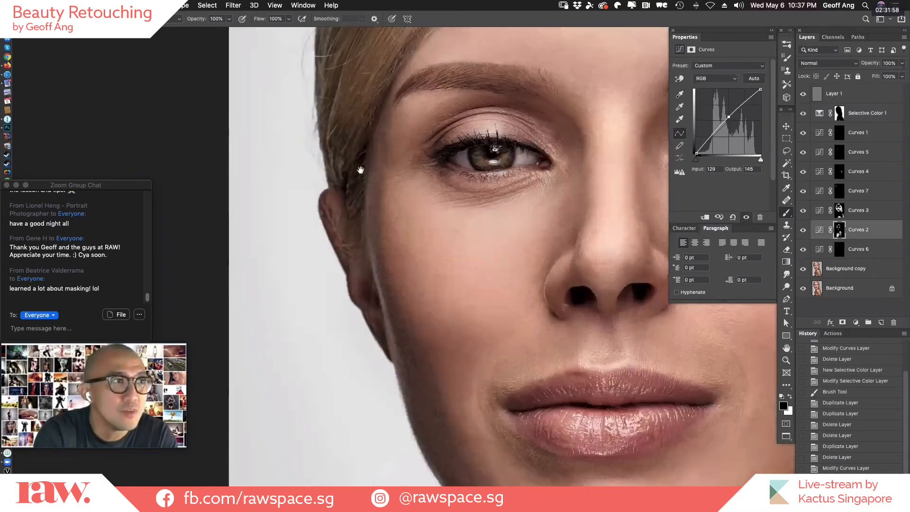
{"action": "left_click", "coordinate": [802, 152]}
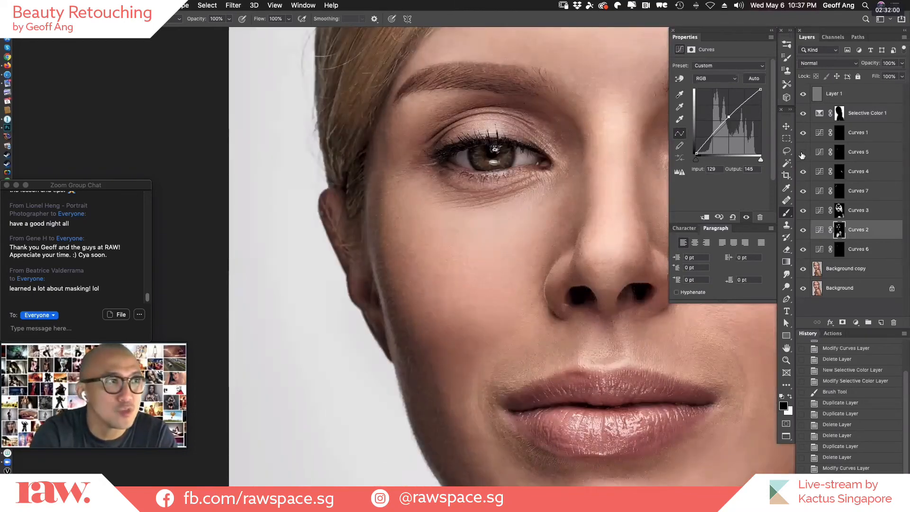
{"action": "left_click", "coordinate": [802, 153]}
{"action": "left_click", "coordinate": [804, 133]}
{"action": "left_click", "coordinate": [804, 133]}
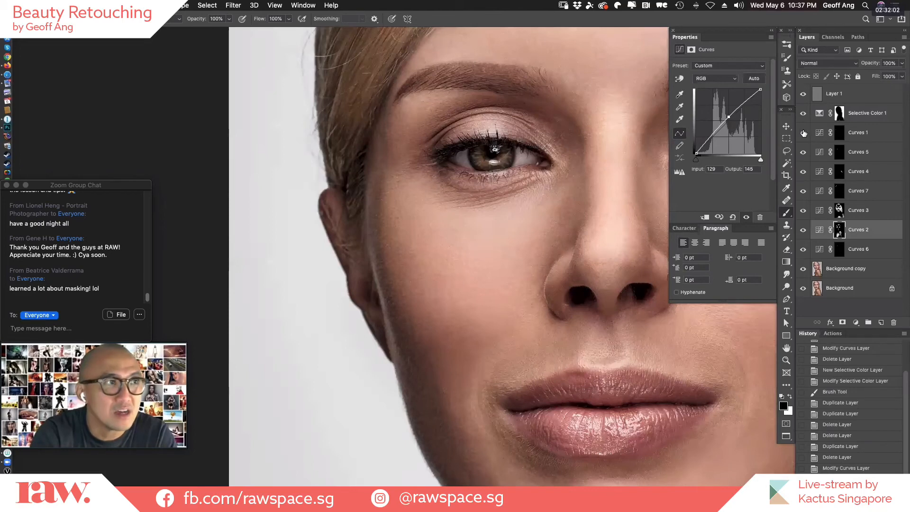
{"action": "left_click", "coordinate": [804, 133]}
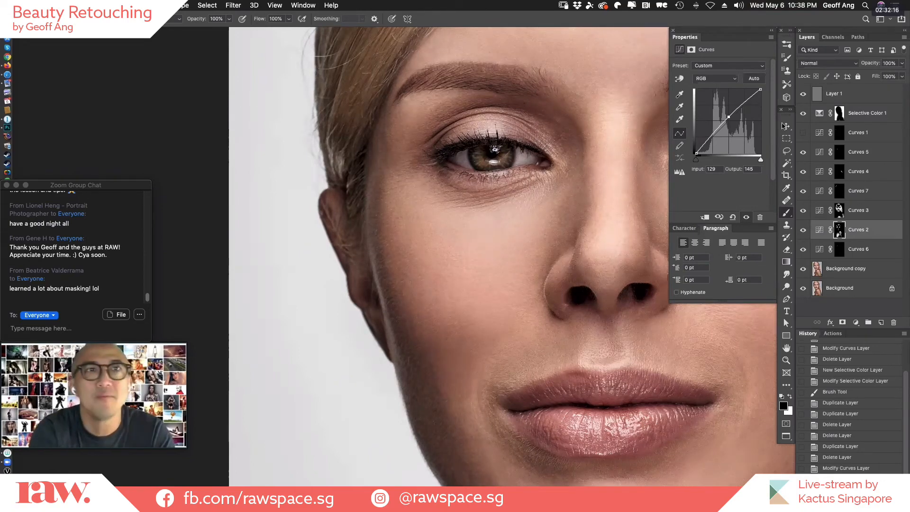
{"action": "left_click_drag", "start_coordinate": [508, 227], "coordinate": [481, 262]}
{"action": "left_click_drag", "start_coordinate": [441, 199], "coordinate": [336, 182]}
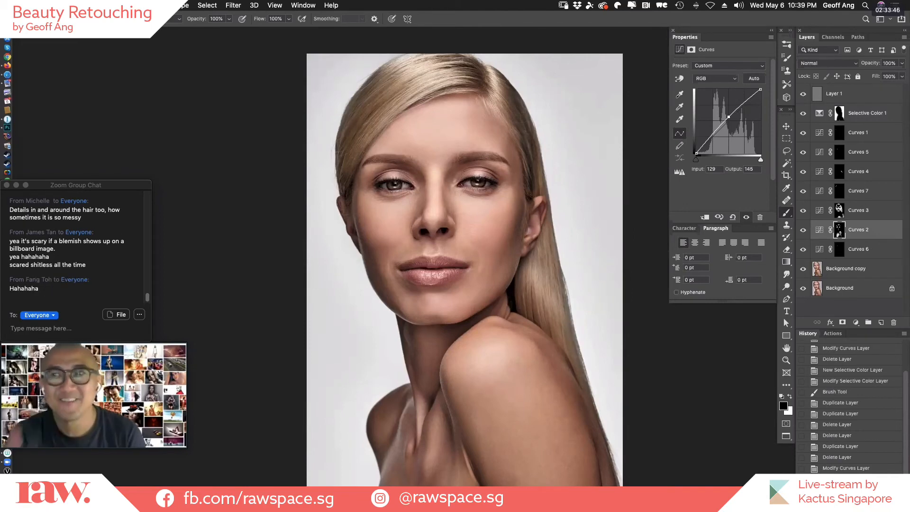
Remove the stray hair inside the image's left nostril on the Background copy layer with the Healing Brush.
{"action": "left_click", "coordinate": [444, 224], "text": "super"}
{"action": "left_click", "coordinate": [445, 225], "text": "super"}
{"action": "left_click", "coordinate": [445, 225], "text": "super"}
{"action": "left_click", "coordinate": [445, 224], "text": "super"}
{"action": "left_click", "coordinate": [445, 225], "text": "super"}
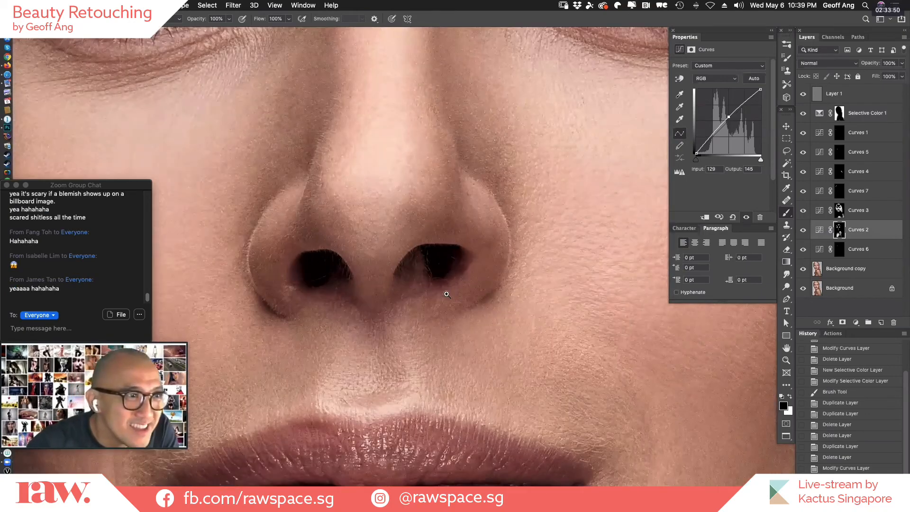
{"action": "left_click", "coordinate": [447, 295], "text": "super"}
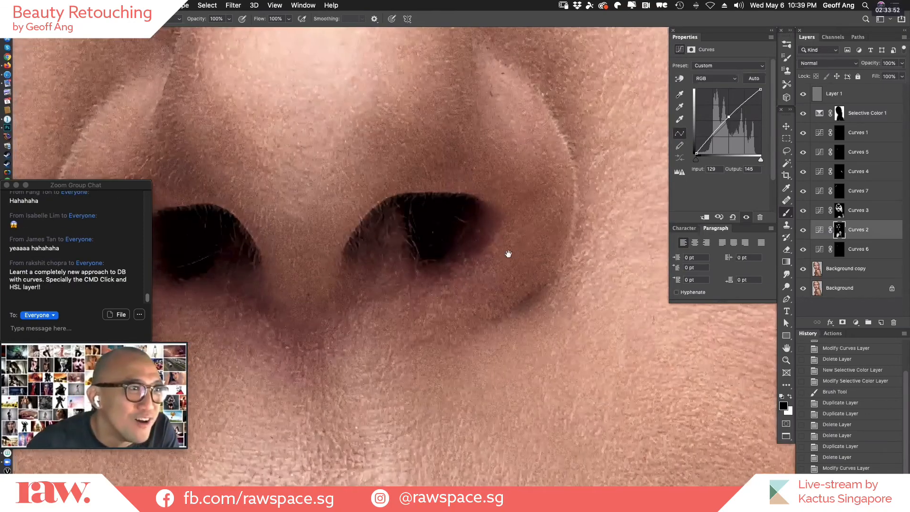
{"action": "left_click_drag", "start_coordinate": [259, 242], "coordinate": [384, 263]}
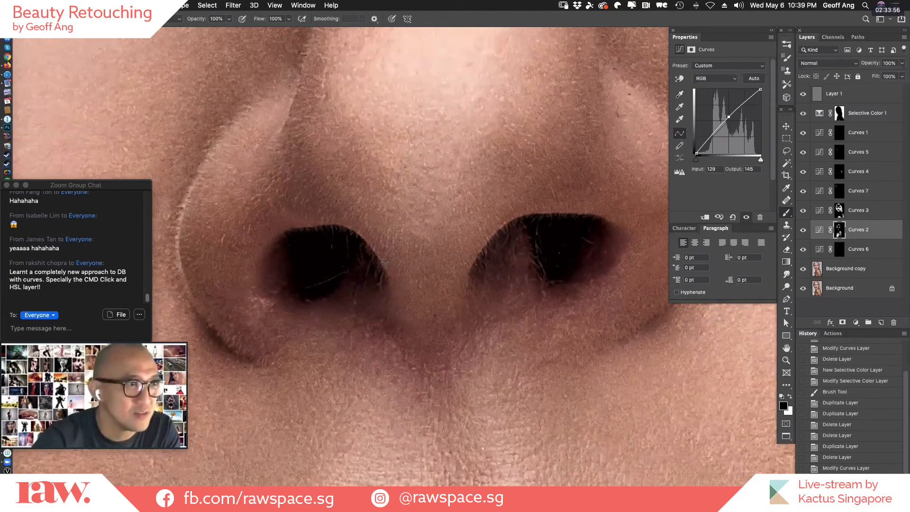
{"action": "key", "text": "j"}
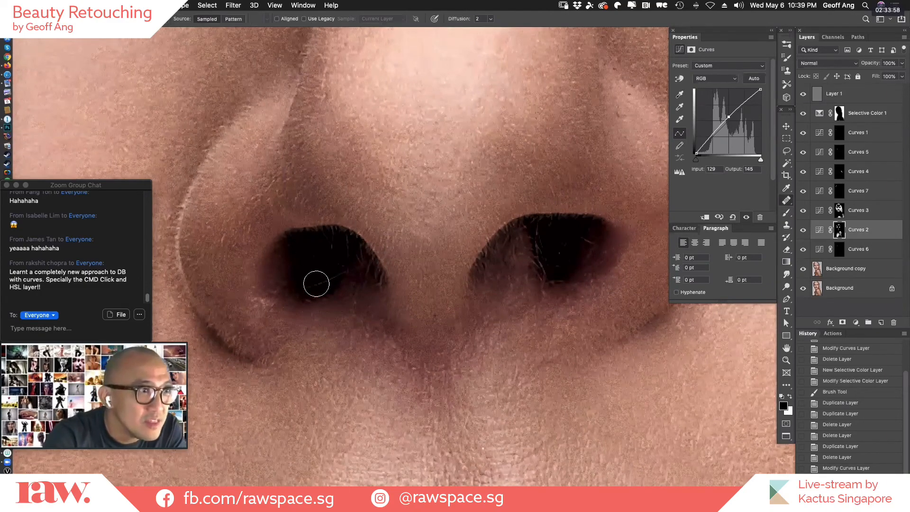
{"action": "mouse_move", "coordinate": [324, 278]}
{"action": "left_mouse_down"}
{"action": "mouse_move", "coordinate": [308, 288]}
{"action": "mouse_move", "coordinate": [337, 272]}
{"action": "left_mouse_up"}
{"action": "left_click", "coordinate": [815, 273]}
{"action": "key", "text": "bracketright"}
{"action": "key", "text": "bracketright"}
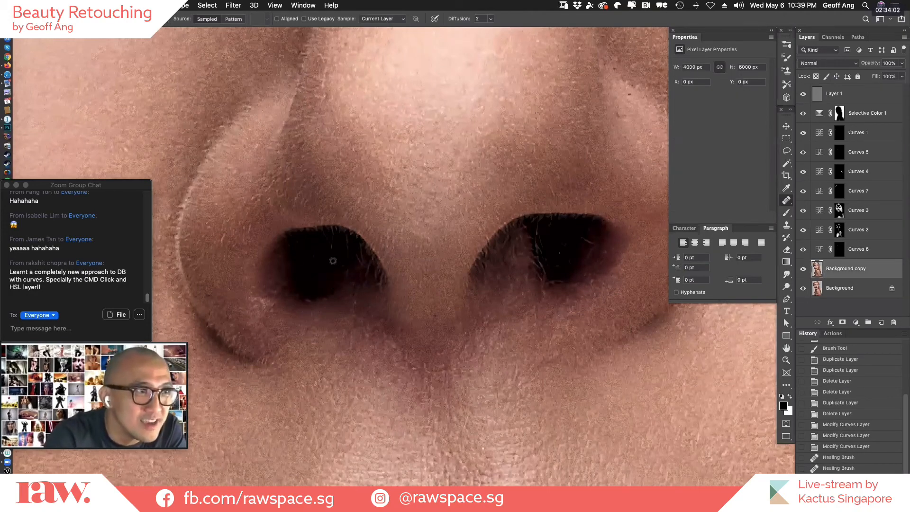
Heal the remaining stray hairs inside both nostrils on the Background copy layer with the Healing Brush.
{"action": "left_click", "coordinate": [317, 257]}
{"action": "left_click", "coordinate": [565, 249], "text": "alt"}
{"action": "left_click", "coordinate": [587, 242]}
{"action": "left_click_drag", "start_coordinate": [564, 235], "coordinate": [550, 256]}
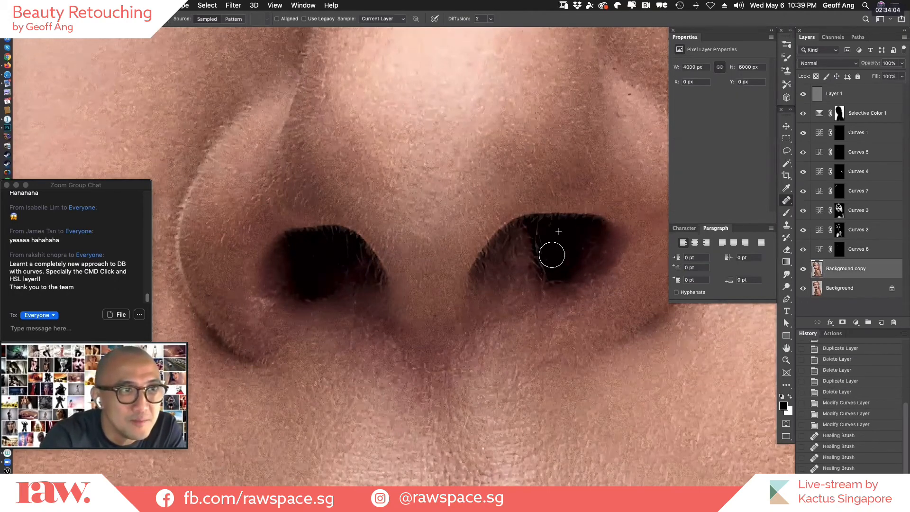
{"action": "left_click", "coordinate": [581, 249]}
{"action": "left_click", "coordinate": [561, 251]}
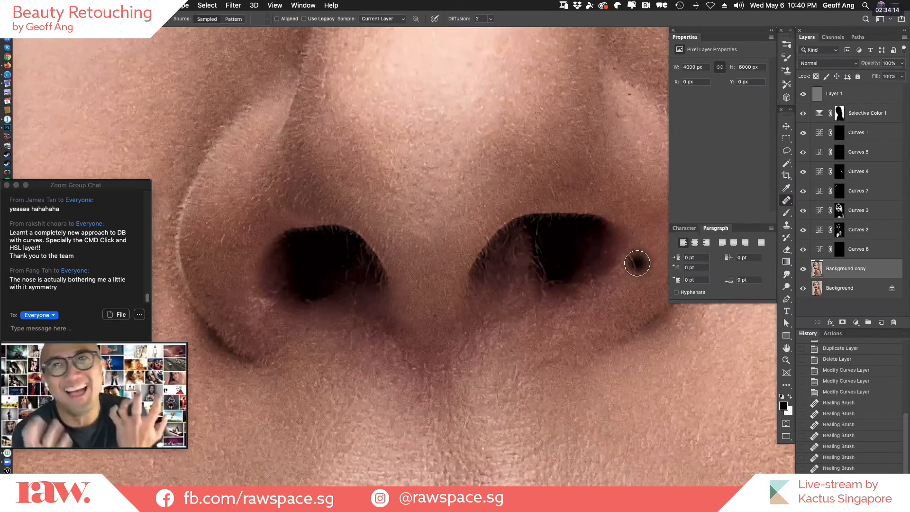
Examine the retouched skin from the nose down over the chin, shoulder and neck.
{"action": "left_click_drag", "start_coordinate": [501, 305], "coordinate": [467, 254]}
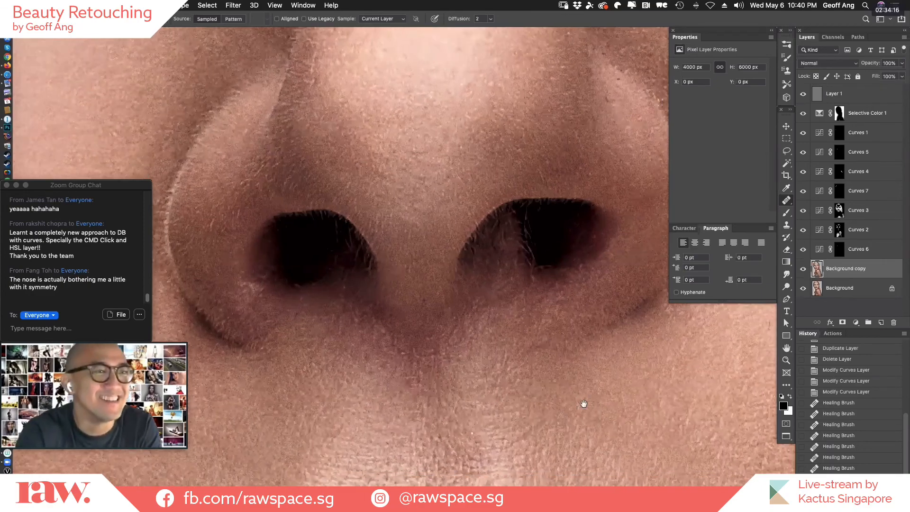
{"action": "left_click_drag", "start_coordinate": [583, 404], "coordinate": [540, 209]}
{"action": "left_click_drag", "start_coordinate": [566, 380], "coordinate": [552, 228]}
{"action": "left_click_drag", "start_coordinate": [573, 428], "coordinate": [555, 254]}
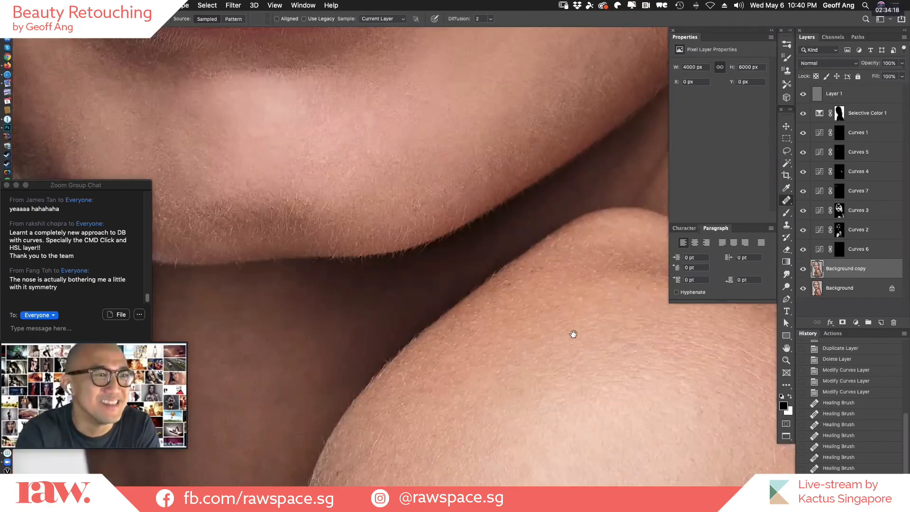
{"action": "left_click_drag", "start_coordinate": [573, 350], "coordinate": [545, 209]}
{"action": "left_click_drag", "start_coordinate": [545, 411], "coordinate": [553, 283]}
{"action": "mouse_move", "coordinate": [514, 424]}
{"action": "left_mouse_down"}
{"action": "mouse_move", "coordinate": [569, 339]}
{"action": "mouse_move", "coordinate": [575, 294]}
{"action": "left_mouse_up"}
{"action": "left_click", "coordinate": [605, 346], "text": "alt"}
{"action": "left_click", "coordinate": [608, 347], "text": "alt"}
{"action": "left_click", "coordinate": [619, 355], "text": "alt"}
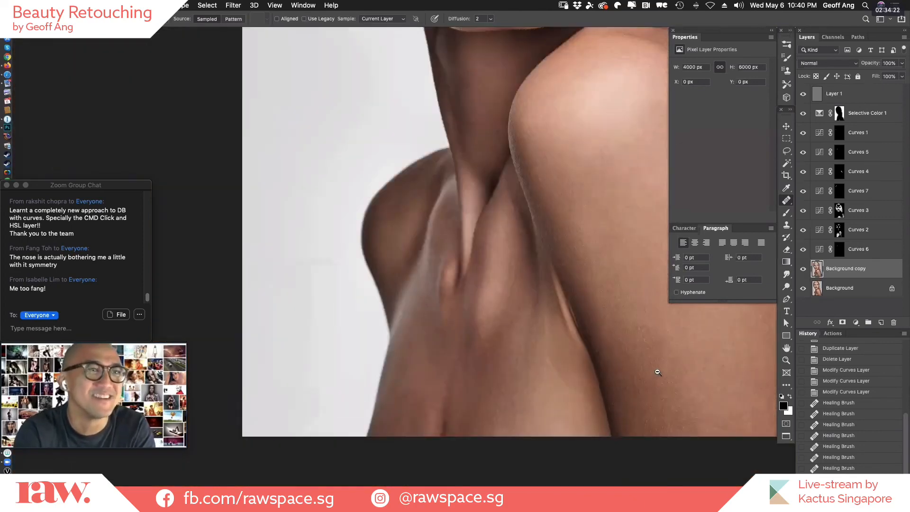
{"action": "left_click", "coordinate": [676, 380], "text": "alt"}
{"action": "left_click_drag", "start_coordinate": [622, 395], "coordinate": [543, 424]}
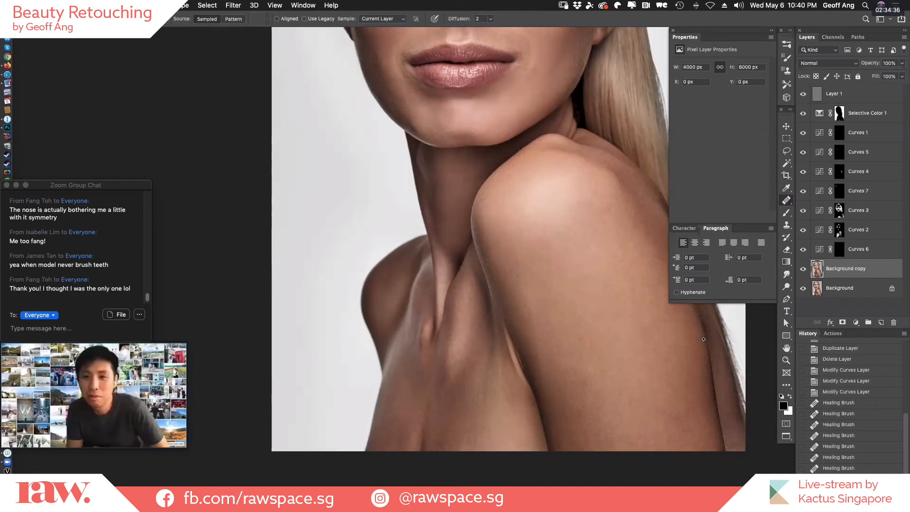
{"action": "scroll", "coordinate": [704, 339], "scroll_direction": "up", "scroll_amount": 2}
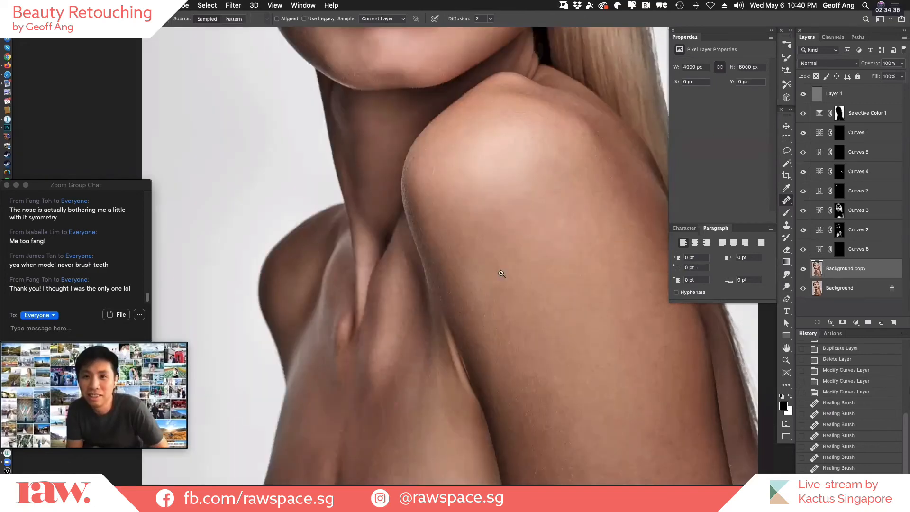
{"action": "scroll", "coordinate": [503, 421], "scroll_direction": "down", "scroll_amount": 3}
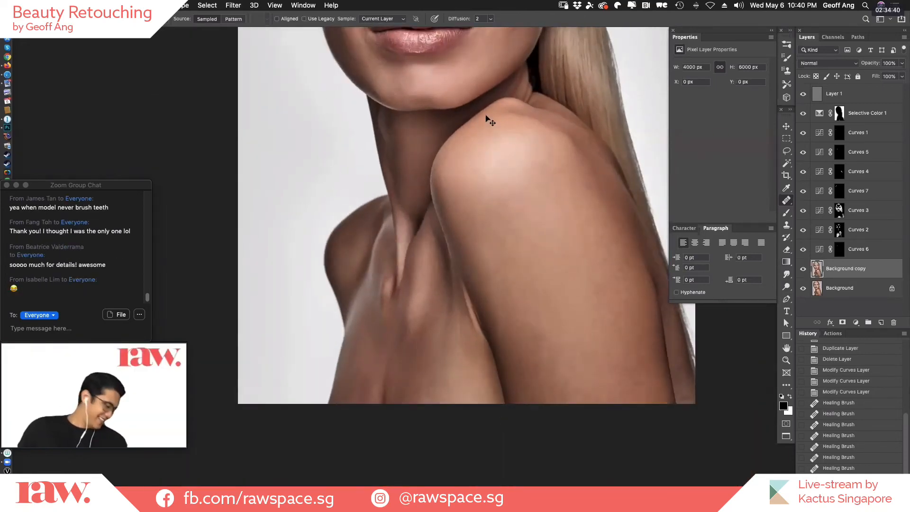
{"action": "key", "text": "v"}
{"action": "scroll", "coordinate": [498, 126], "scroll_direction": "down", "scroll_amount": 1}
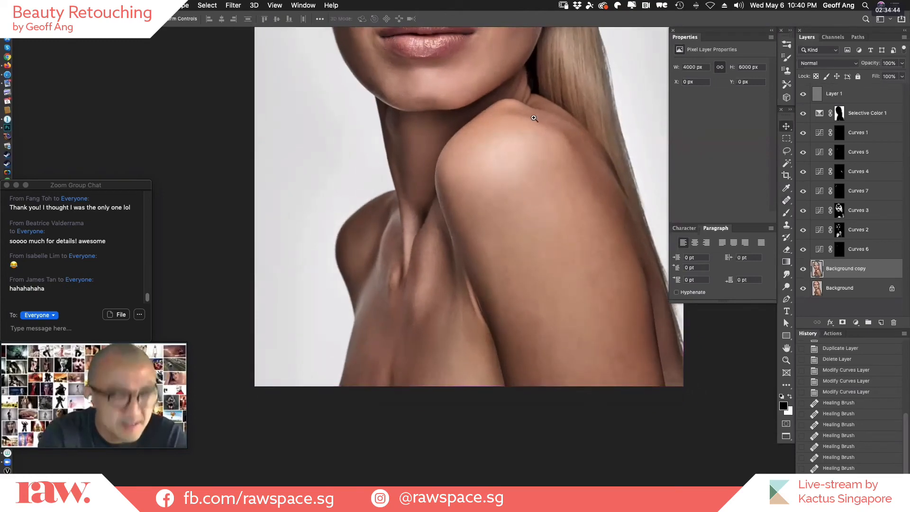
{"action": "scroll", "coordinate": [500, 110], "scroll_direction": "up", "scroll_amount": 1}
{"action": "scroll", "coordinate": [499, 110], "scroll_direction": "down", "scroll_amount": 1}
{"action": "scroll", "coordinate": [517, 109], "scroll_direction": "down", "scroll_amount": 2}
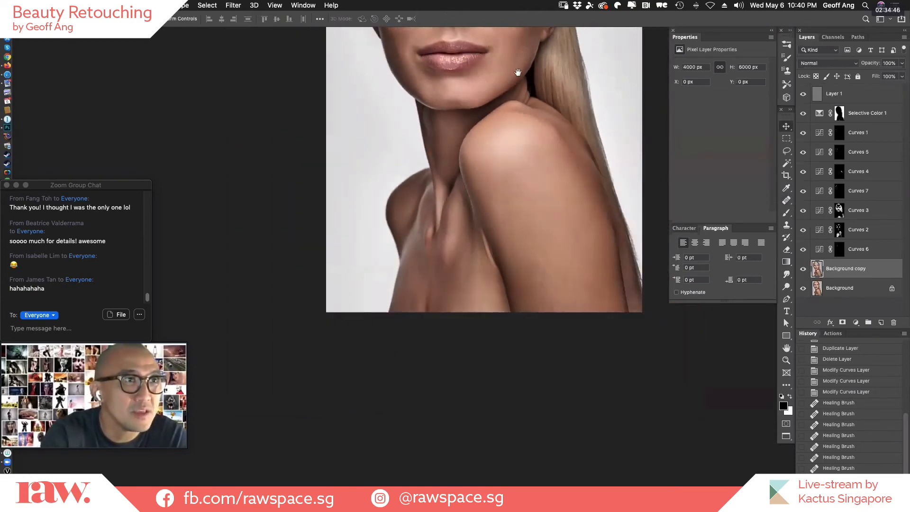
Marquee-select a rectangle around the face on the Background copy layer and open it in the Liquify filter.
{"action": "left_click_drag", "start_coordinate": [518, 71], "coordinate": [450, 272]}
{"action": "scroll", "coordinate": [427, 204], "scroll_direction": "up", "scroll_amount": 1}
{"action": "scroll", "coordinate": [452, 218], "scroll_direction": "up", "scroll_amount": 3}
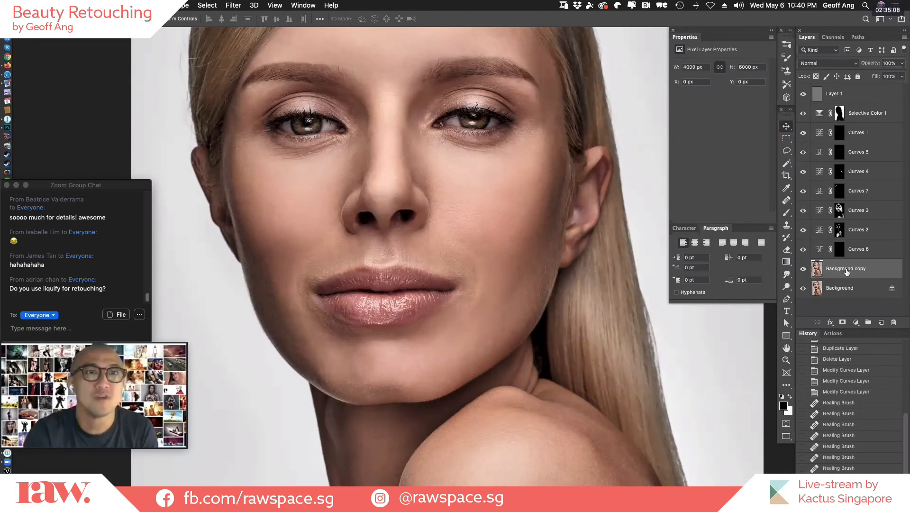
{"action": "left_click", "coordinate": [477, 209], "text": "alt"}
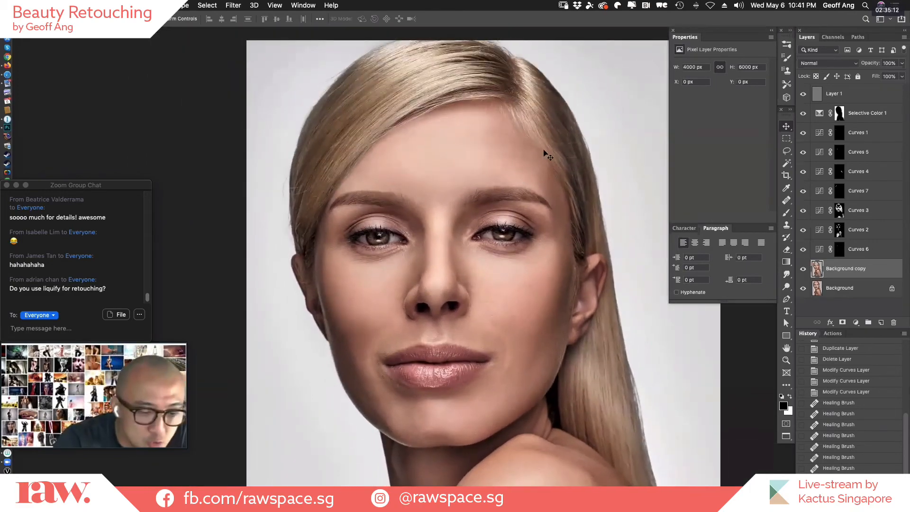
{"action": "key", "text": "m"}
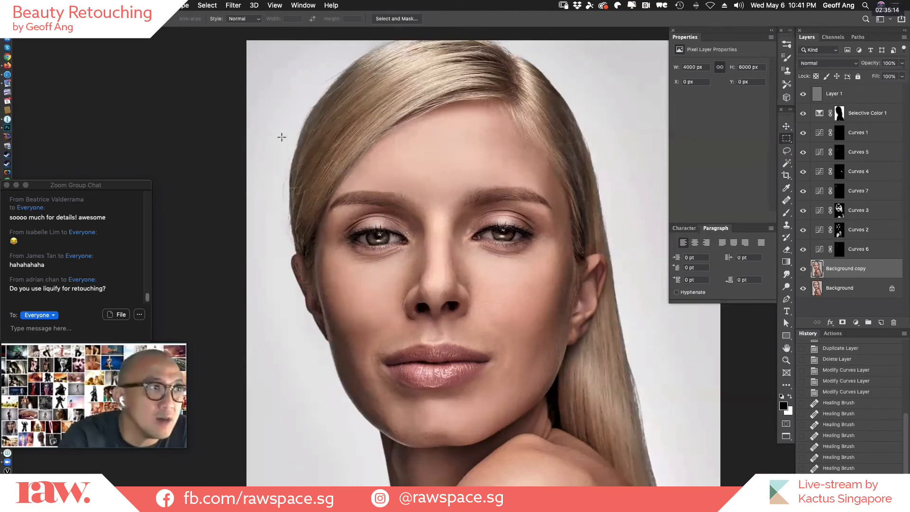
{"action": "left_click_drag", "start_coordinate": [281, 136], "coordinate": [601, 474]}
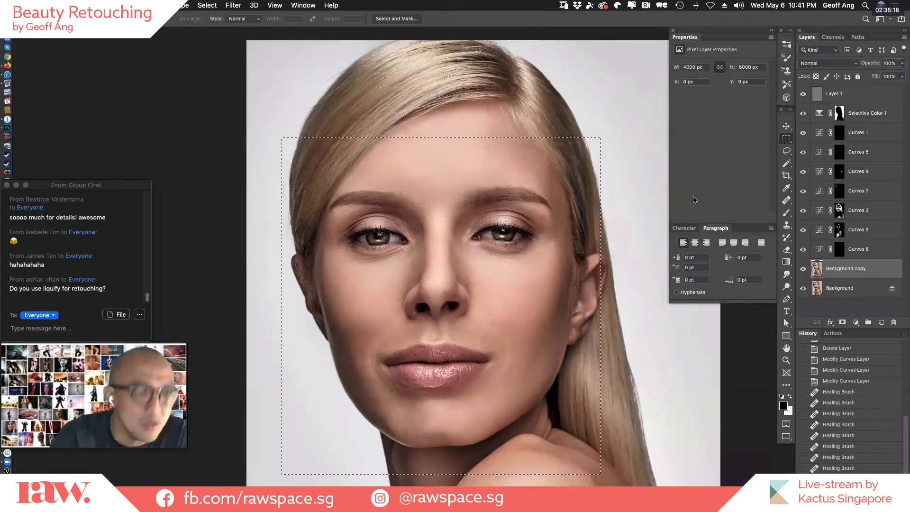
{"action": "key", "text": "super+shift+x"}
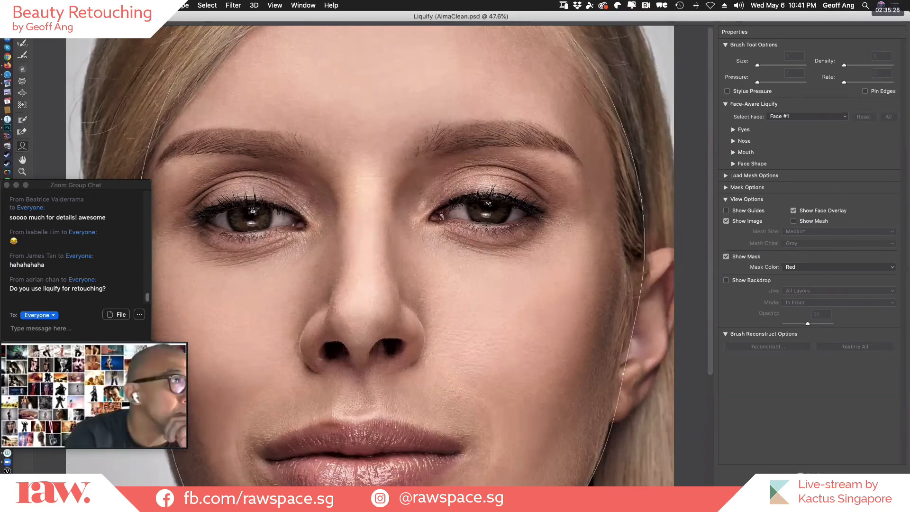
Nudge the image-left nostril slightly up and inward with the Forward Warp tool at brush size 600, and apply Liquify.
{"action": "key", "text": "w"}
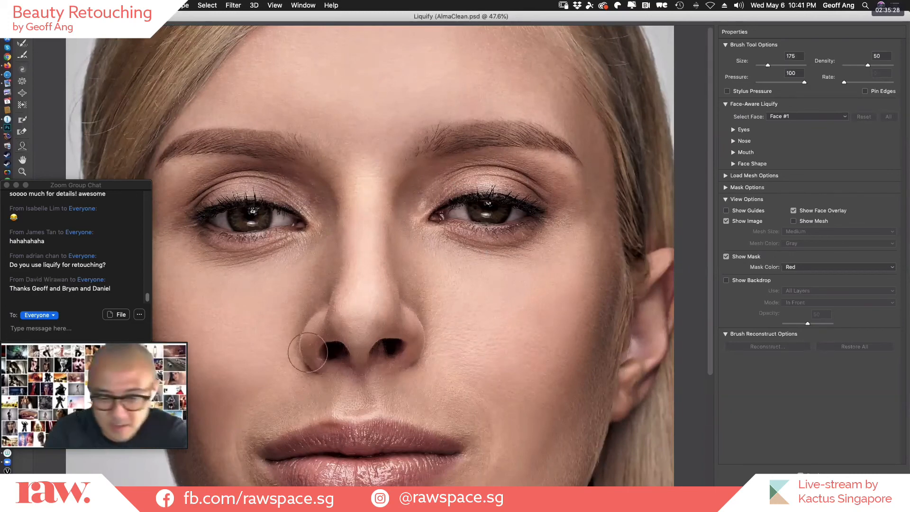
{"action": "key", "text": "bracketright"}
{"action": "key", "text": "bracketright"}
{"action": "key", "text": "bracketright"}
{"action": "key", "text": "bracketright"}
{"action": "key", "text": "bracketright"}
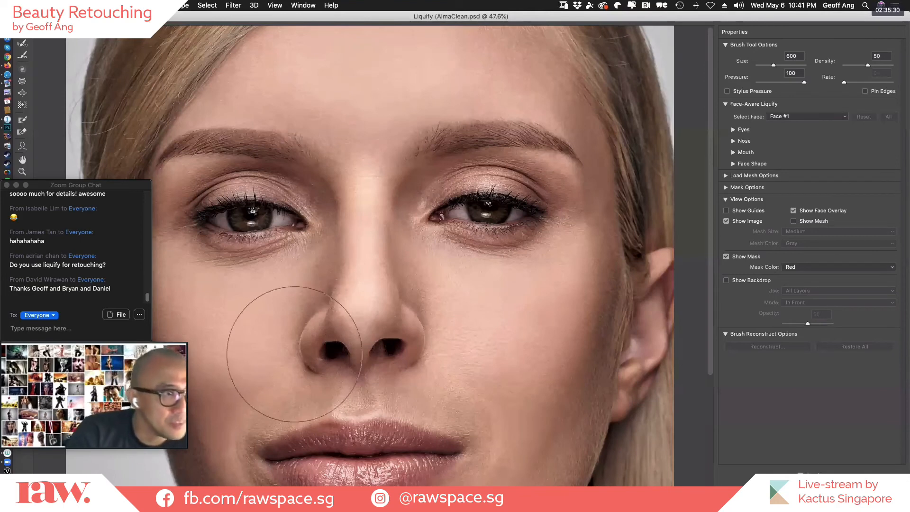
{"action": "key", "text": "bracketright"}
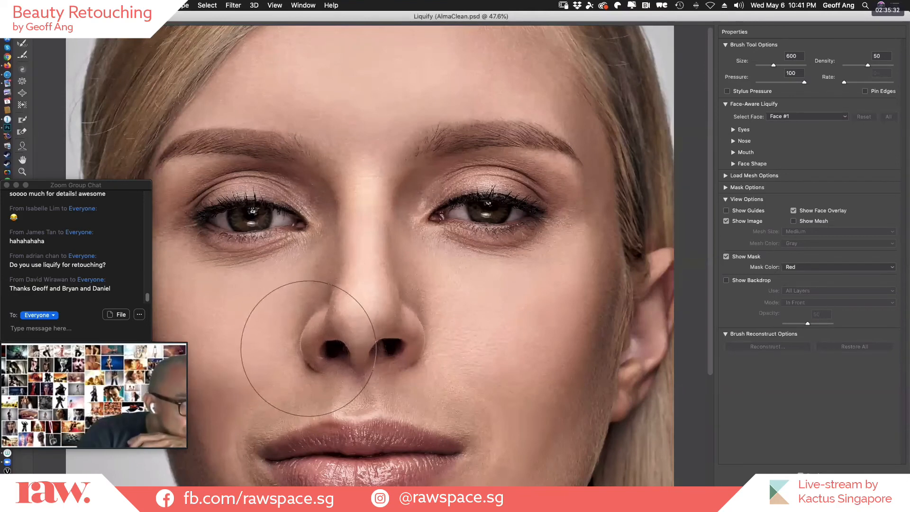
{"action": "left_click_drag", "start_coordinate": [308, 348], "coordinate": [310, 346]}
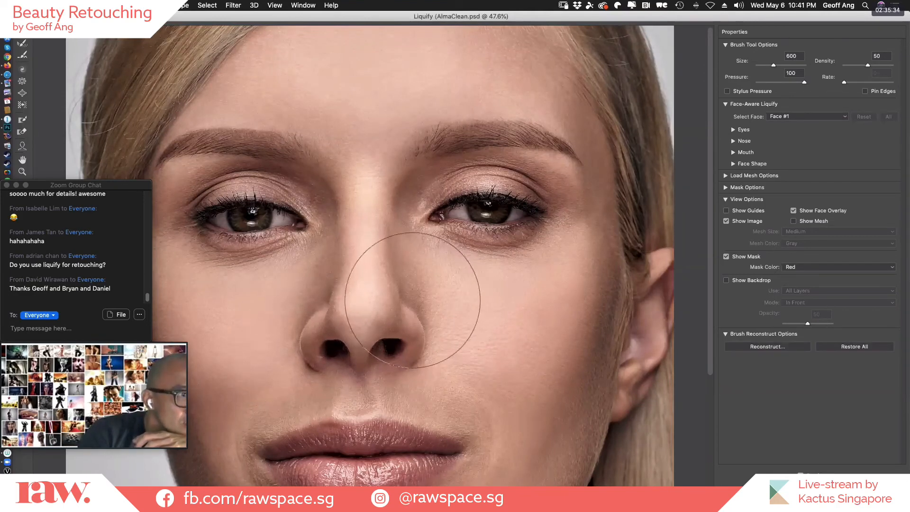
{"action": "key", "text": "bracketleft"}
{"action": "key", "text": "bracketleft"}
{"action": "key", "text": "bracketleft"}
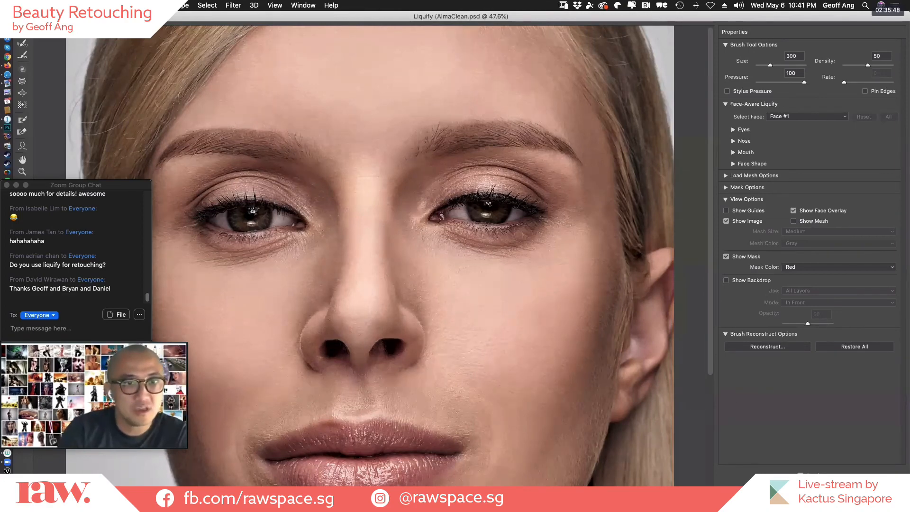
{"action": "key", "text": "Return"}
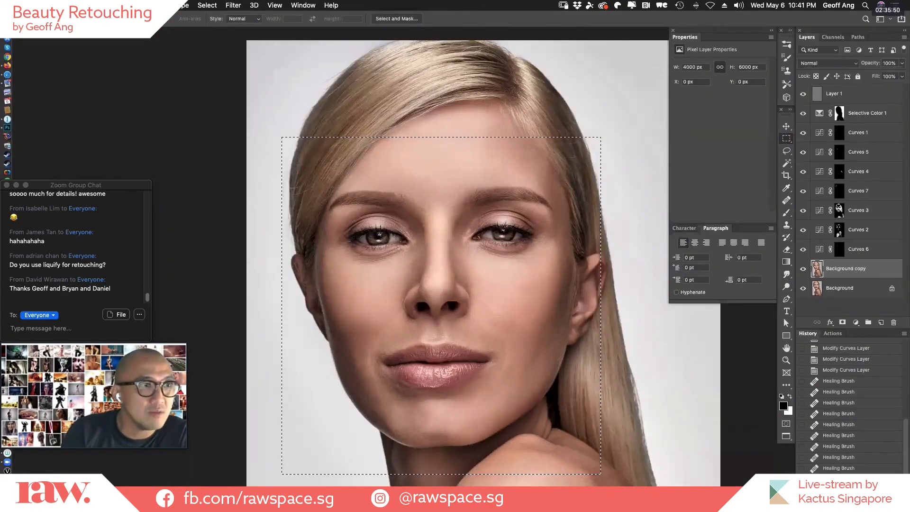
Clear the face selection and compare the nose before and after Liquify by switching between history states.
{"action": "key", "text": "super+d"}
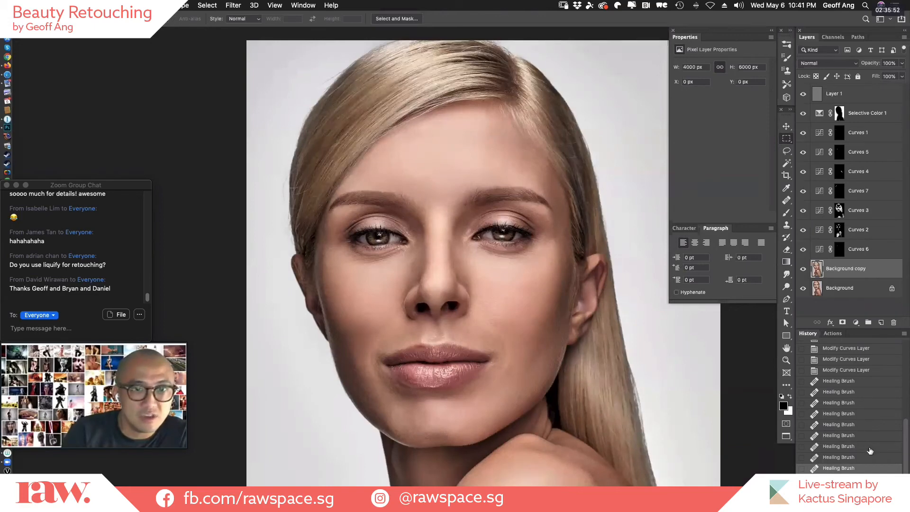
{"action": "left_click", "coordinate": [869, 489]}
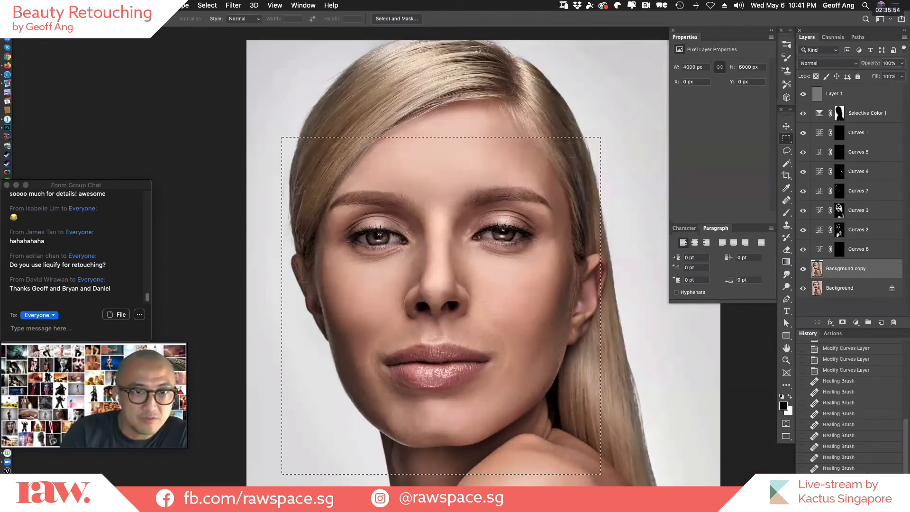
{"action": "key", "text": "super+d"}
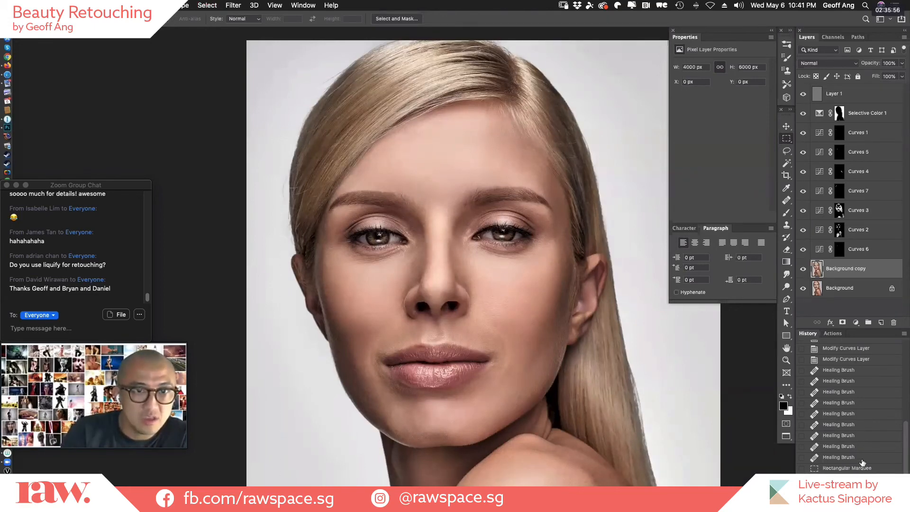
{"action": "left_click", "coordinate": [863, 459]}
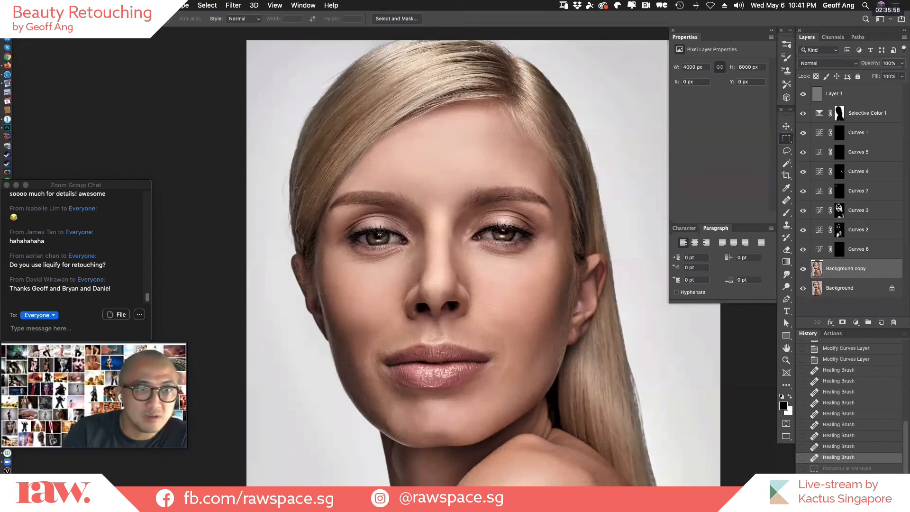
{"action": "left_click", "coordinate": [865, 489]}
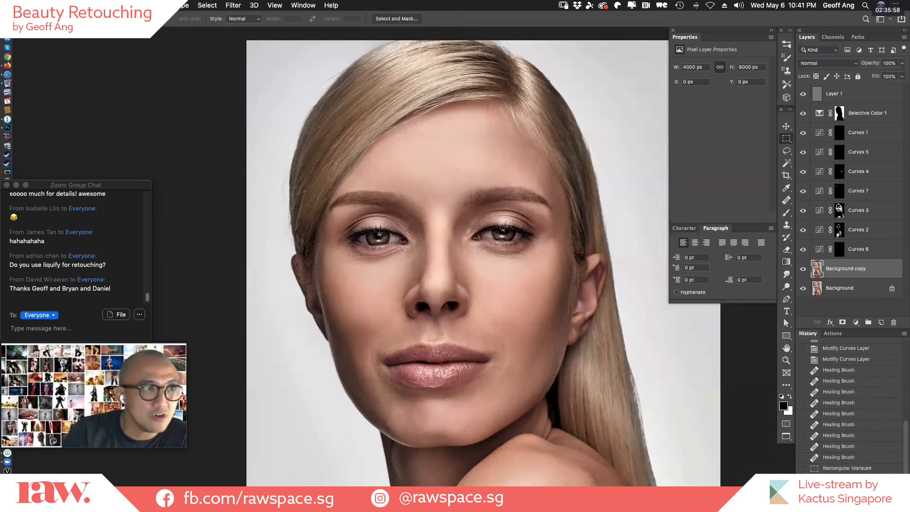
{"action": "left_click", "coordinate": [865, 458]}
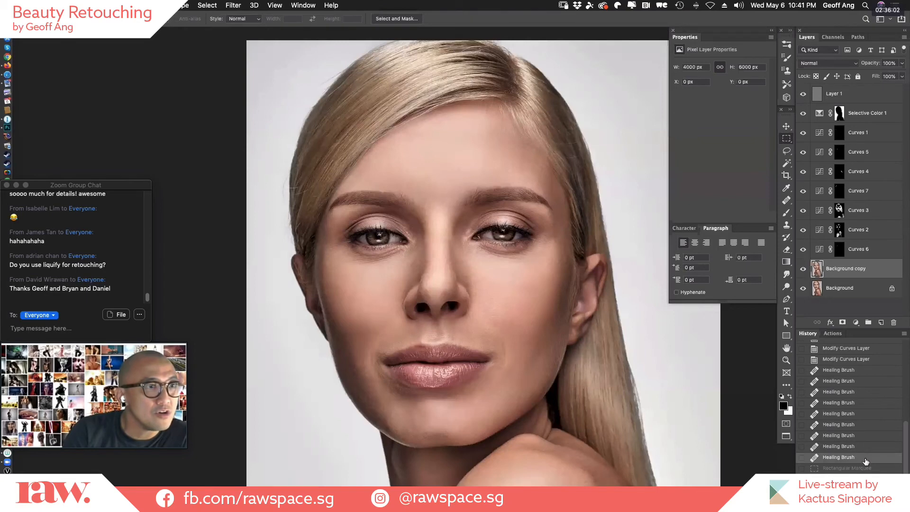
{"action": "left_click", "coordinate": [865, 489]}
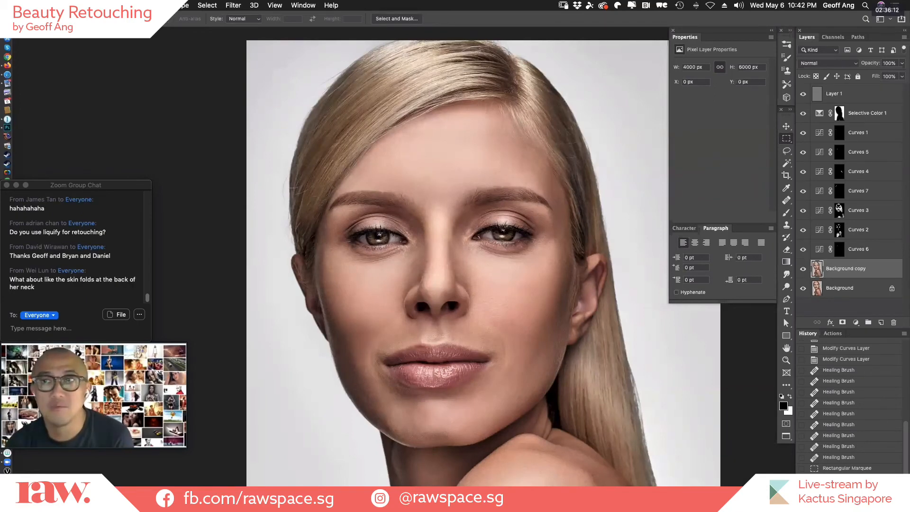
Close AlmaClean.psd and open DSC_1779.psd.
{"action": "key", "text": "super+w"}
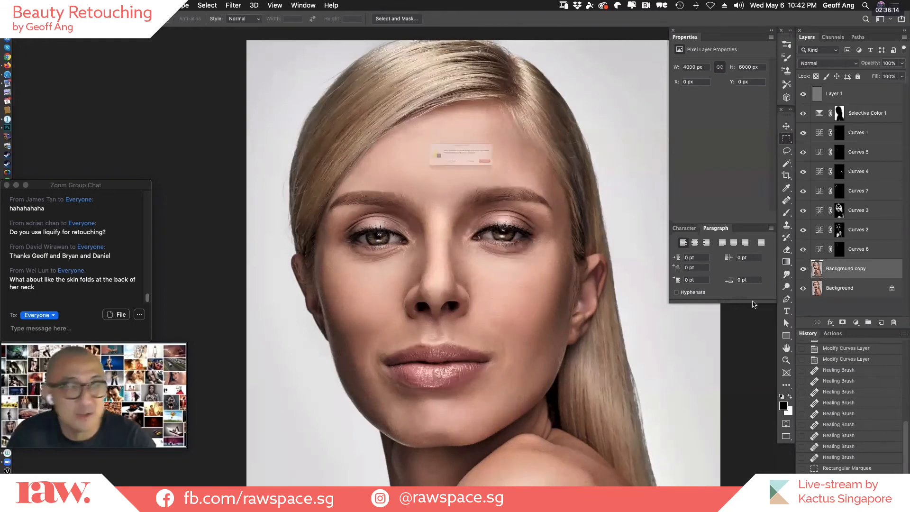
{"action": "left_click", "coordinate": [432, 178]}
{"action": "left_click", "coordinate": [594, 144]}
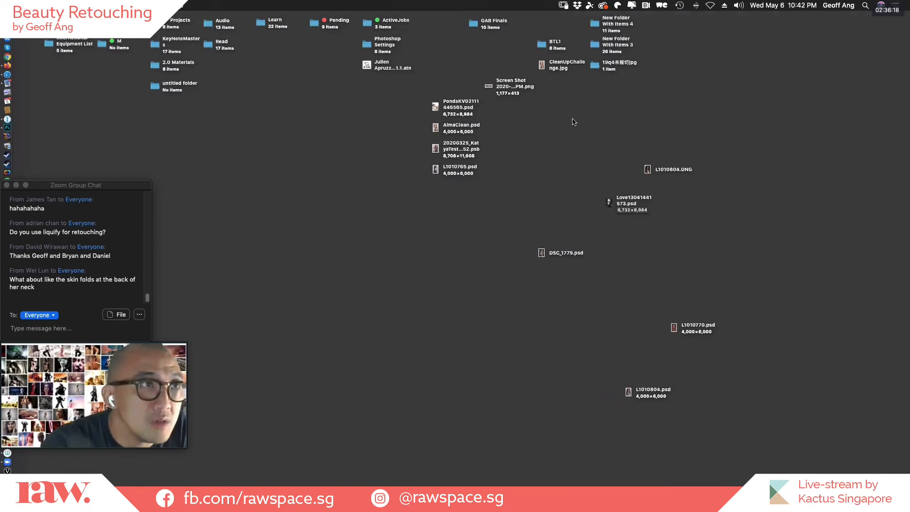
{"action": "key", "text": "super+Tab"}
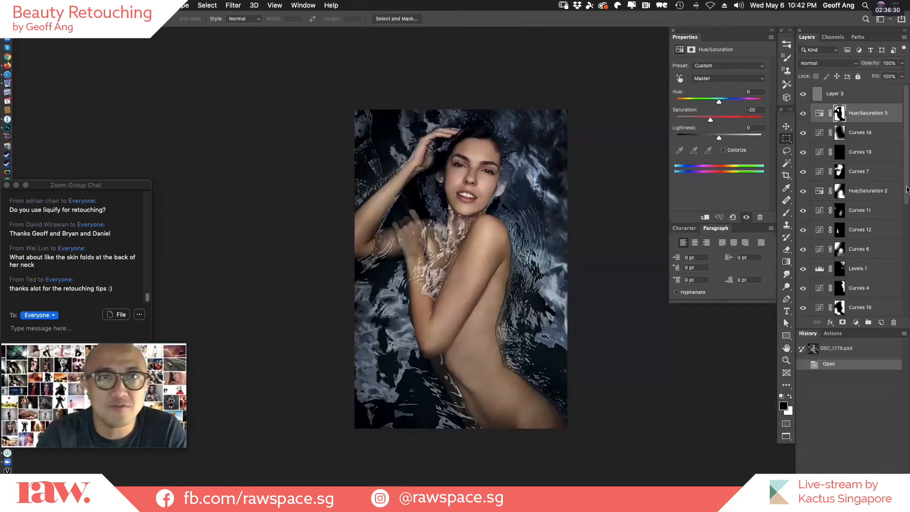
Show only the Background layer and switch Layer 2 on and off to compare the body shape.
{"action": "scroll", "coordinate": [853, 214], "scroll_direction": "down", "scroll_amount": 5}
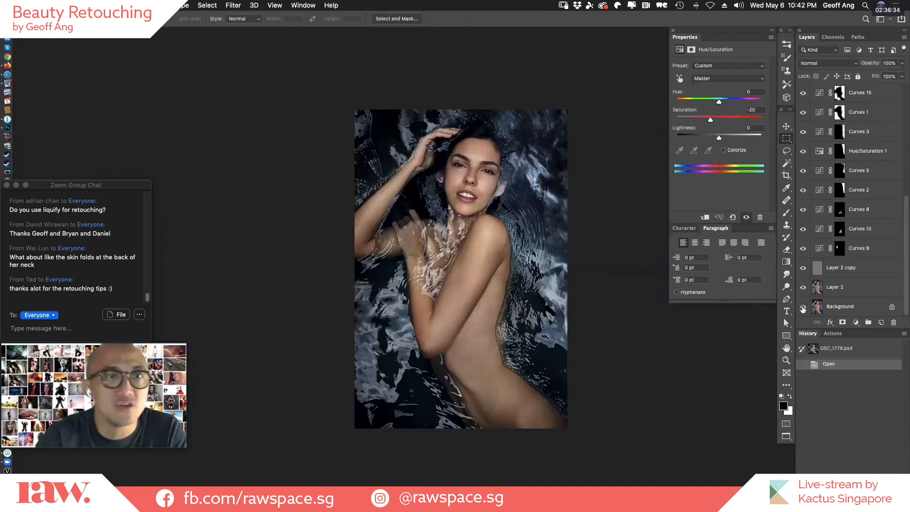
{"action": "left_click", "coordinate": [803, 308], "text": "alt"}
{"action": "left_click", "coordinate": [803, 287]}
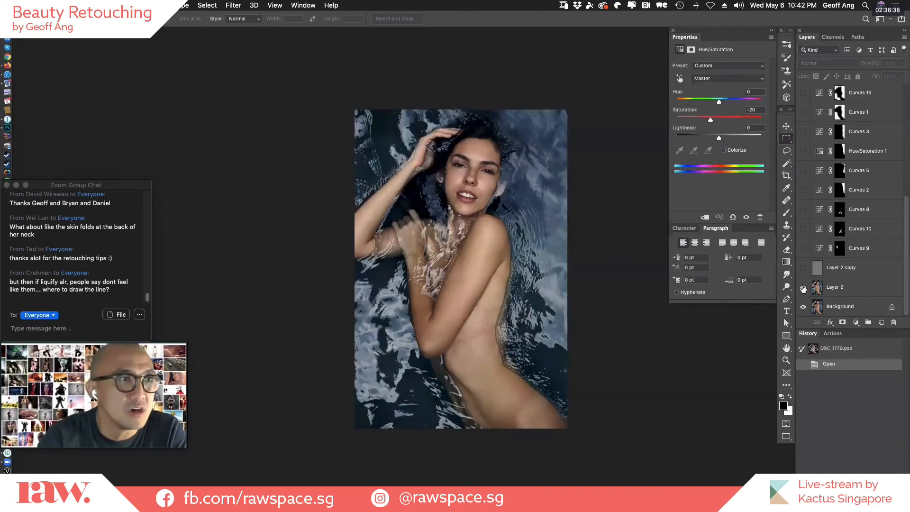
{"action": "left_click", "coordinate": [803, 289]}
{"action": "left_click", "coordinate": [803, 288]}
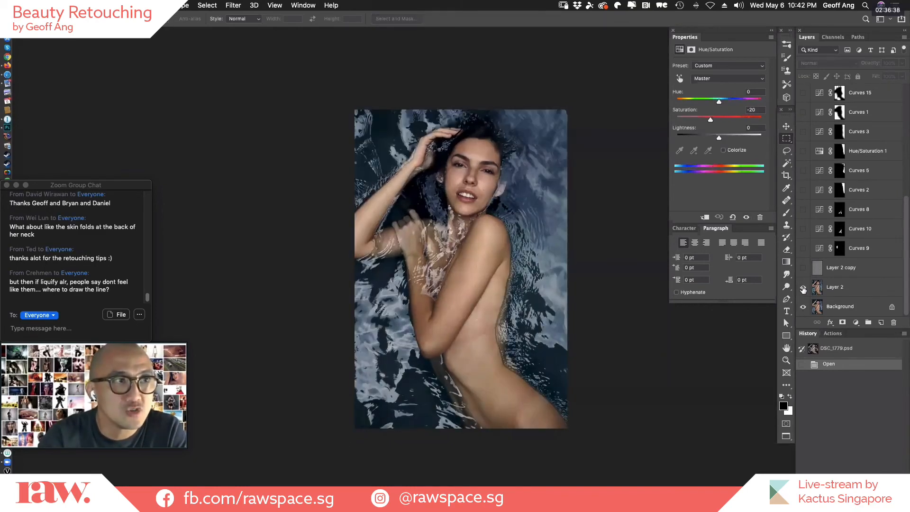
{"action": "left_click", "coordinate": [803, 289]}
{"action": "left_click", "coordinate": [803, 289]}
{"action": "left_click", "coordinate": [803, 288]}
{"action": "left_click", "coordinate": [803, 288]}
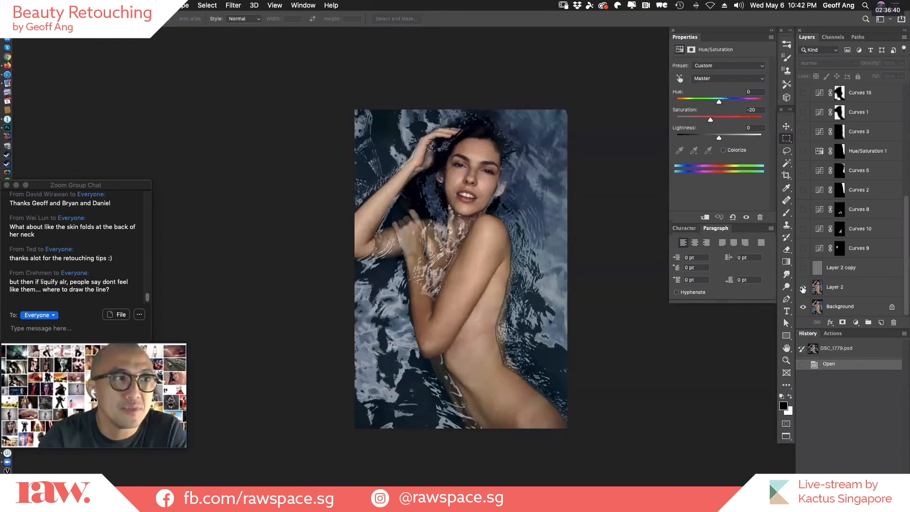
Switch Layer 2 on and off over the Background layer to compare the face and shoulder up close.
{"action": "left_click", "coordinate": [803, 289]}
{"action": "left_click", "coordinate": [802, 289]}
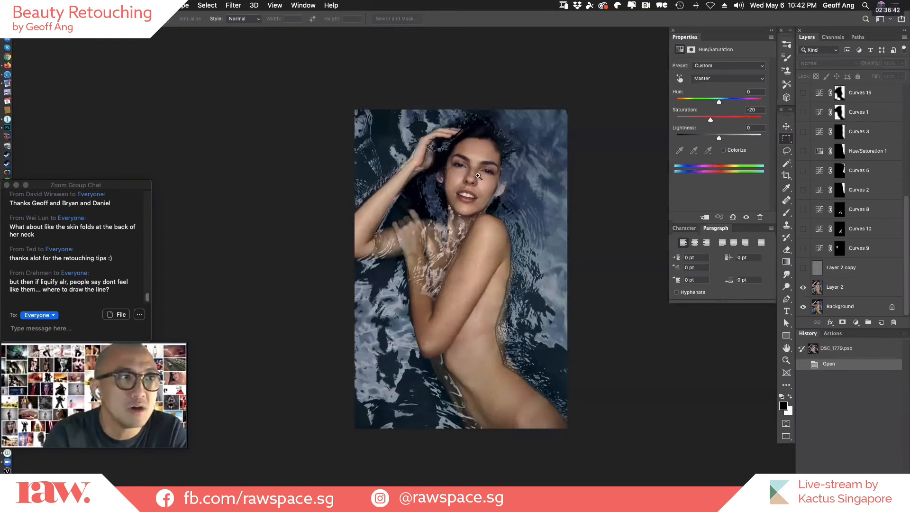
{"action": "left_click_drag", "start_coordinate": [477, 176], "coordinate": [507, 184]}
{"action": "left_click", "coordinate": [506, 184]}
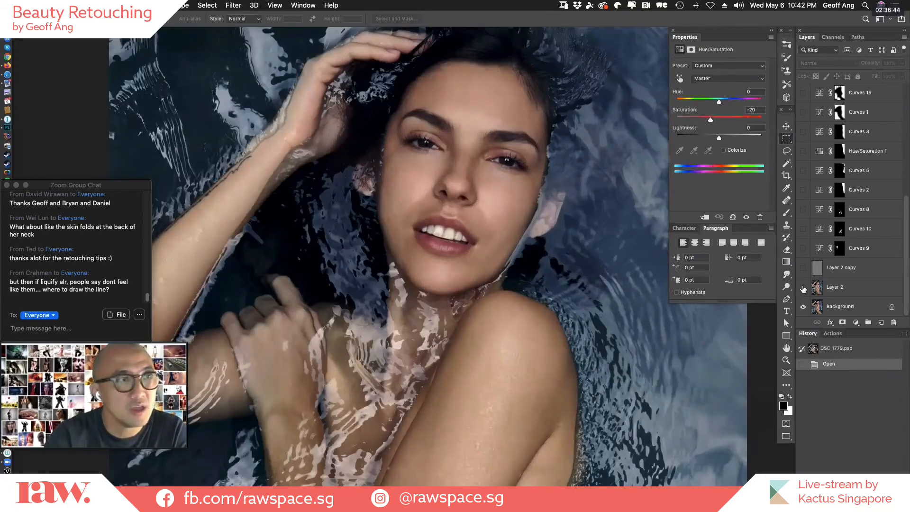
{"action": "left_click", "coordinate": [802, 288]}
{"action": "left_click", "coordinate": [803, 288]}
{"action": "left_click", "coordinate": [803, 288]}
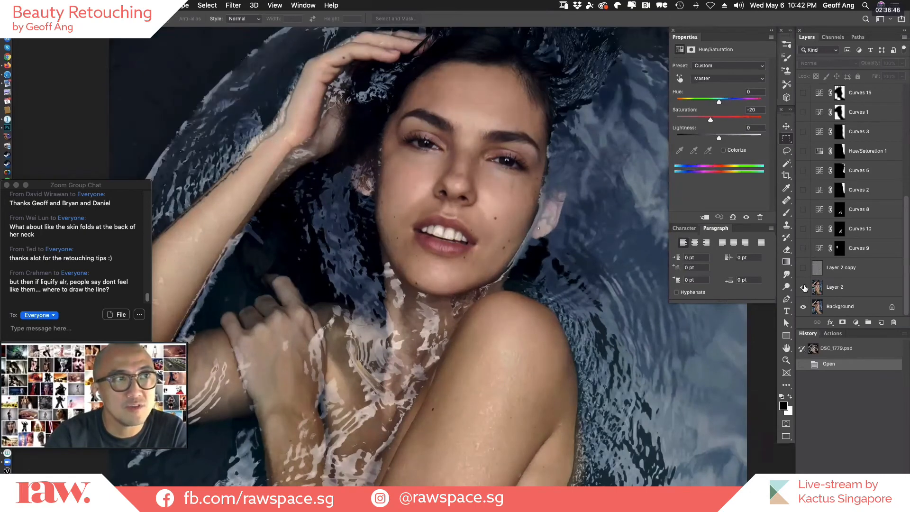
{"action": "left_click", "coordinate": [803, 287]}
{"action": "left_click", "coordinate": [804, 288]}
{"action": "left_click", "coordinate": [804, 288]}
{"action": "left_click", "coordinate": [804, 288]}
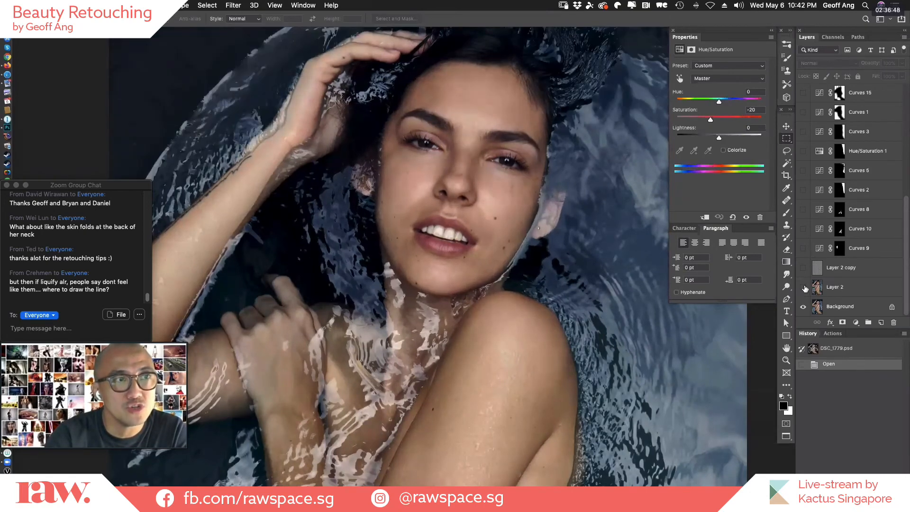
{"action": "left_click", "coordinate": [803, 288]}
{"action": "left_click", "coordinate": [803, 287]}
{"action": "left_click", "coordinate": [803, 287]}
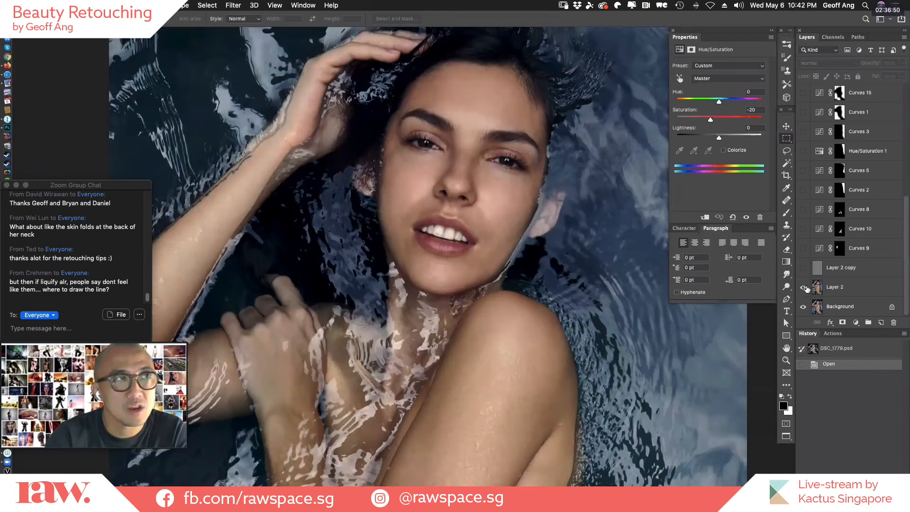
{"action": "left_click", "coordinate": [567, 346], "text": "alt"}
{"action": "left_click", "coordinate": [567, 346], "text": "alt"}
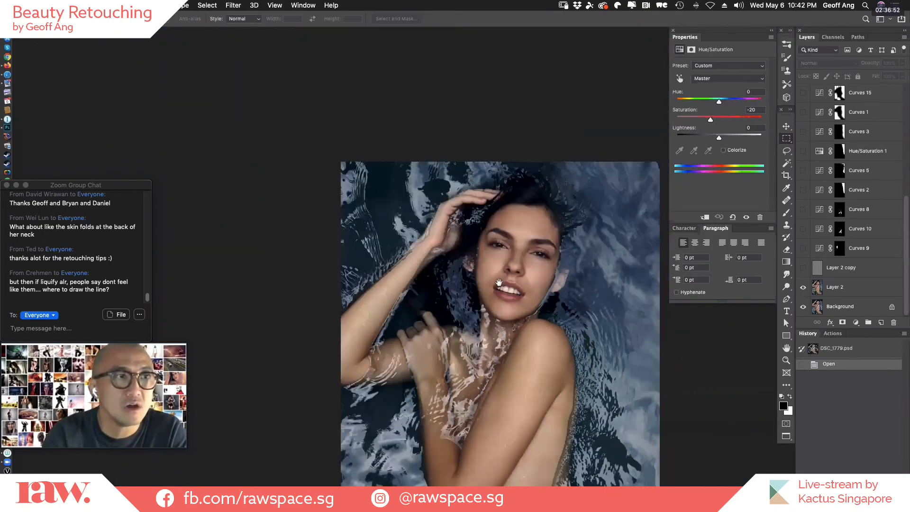
{"action": "left_click_drag", "start_coordinate": [568, 346], "coordinate": [497, 224]}
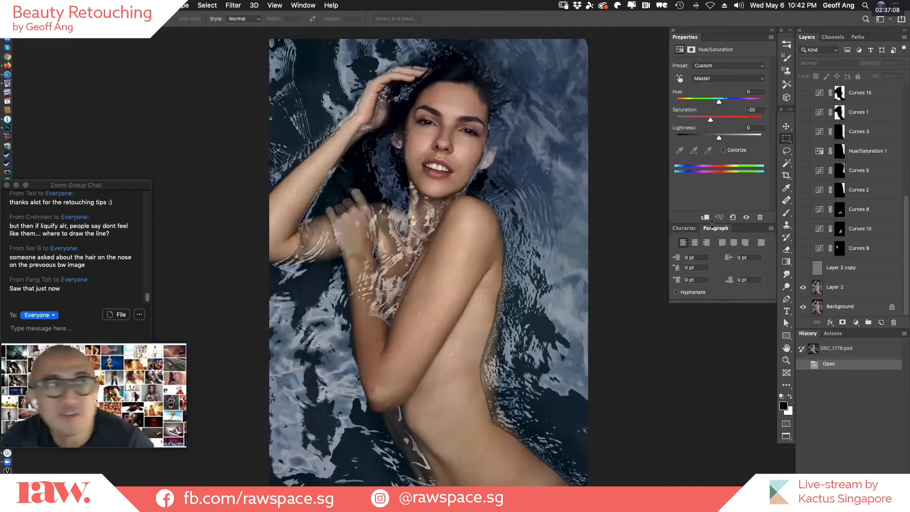
Try a small downward Forward Warp stroke beside the face on Layer 2 in Liquify with brush size 800, and cancel the filter.
{"action": "left_click", "coordinate": [885, 290]}
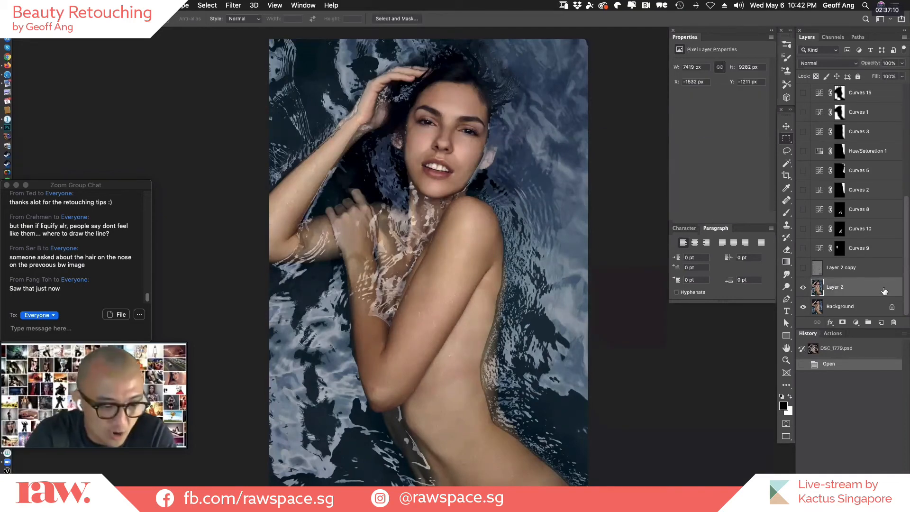
{"action": "key", "text": "shift+super+x"}
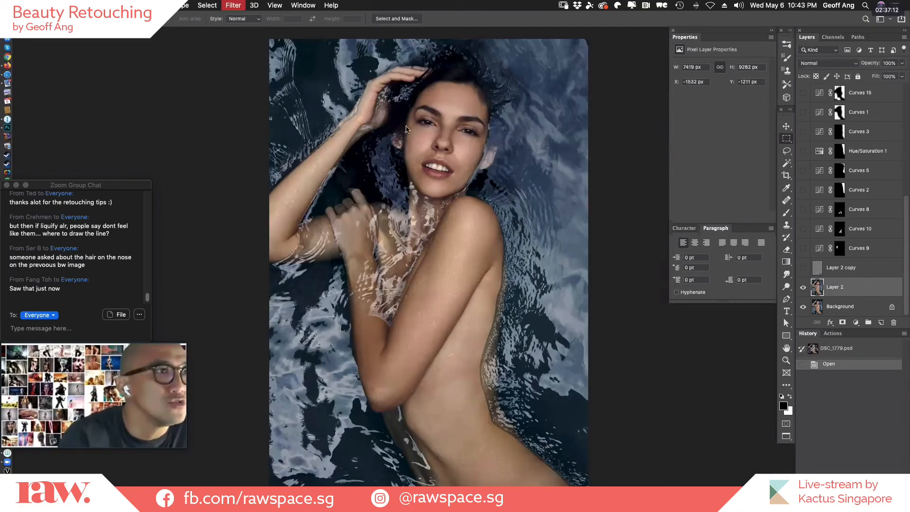
{"action": "key", "text": "bracketright"}
{"action": "key", "text": "bracketright"}
{"action": "key", "text": "bracketright"}
{"action": "key", "text": "bracketright"}
{"action": "key", "text": "bracketright"}
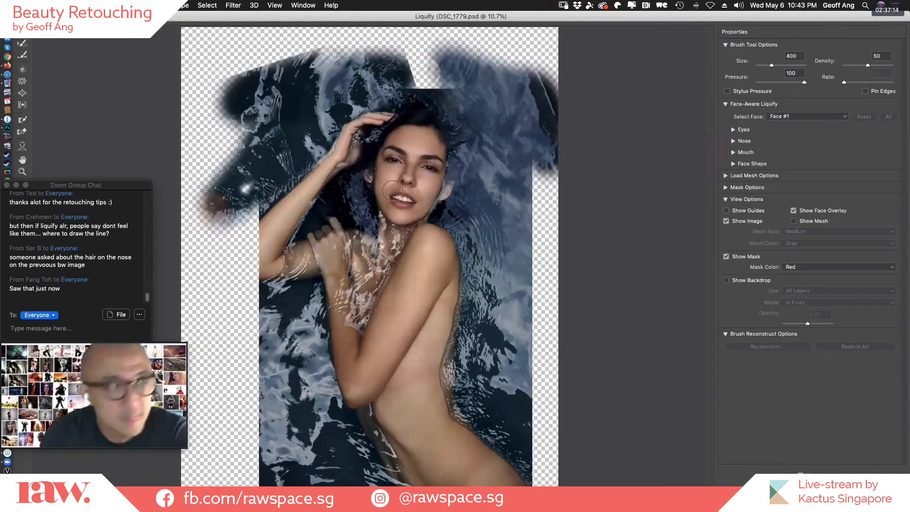
{"action": "left_click_drag", "start_coordinate": [375, 198], "coordinate": [377, 208]}
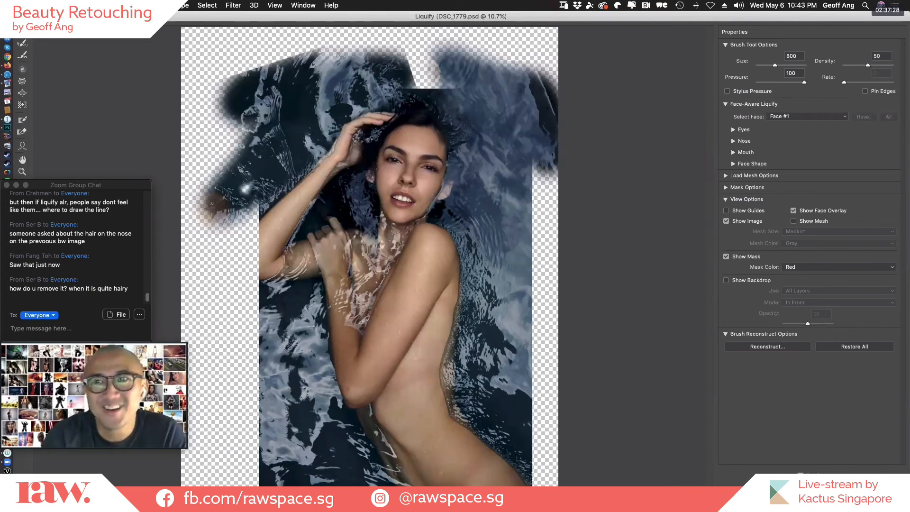
{"action": "left_click", "coordinate": [823, 489]}
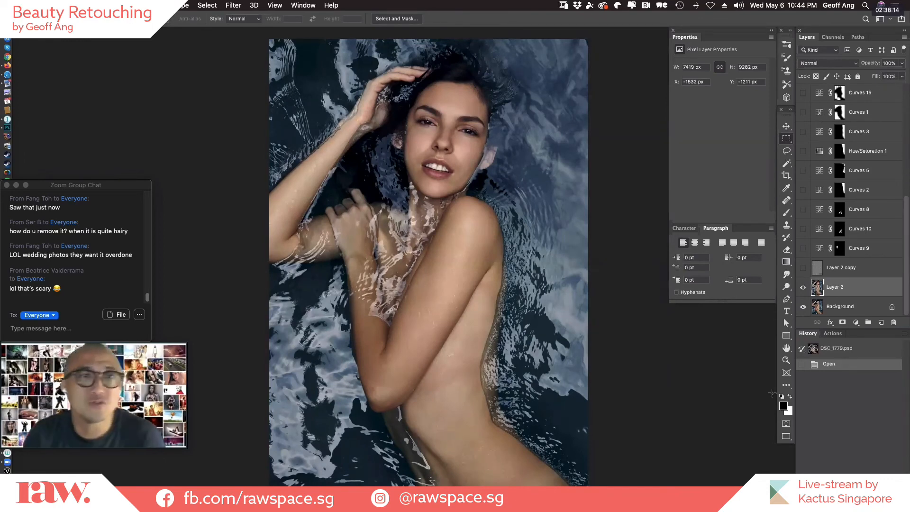
Turn the hidden layers from Layer 2 copy upward back on, and close DSC_1779.psd without saving.
{"action": "left_click_drag", "start_coordinate": [803, 269], "coordinate": [806, 153]}
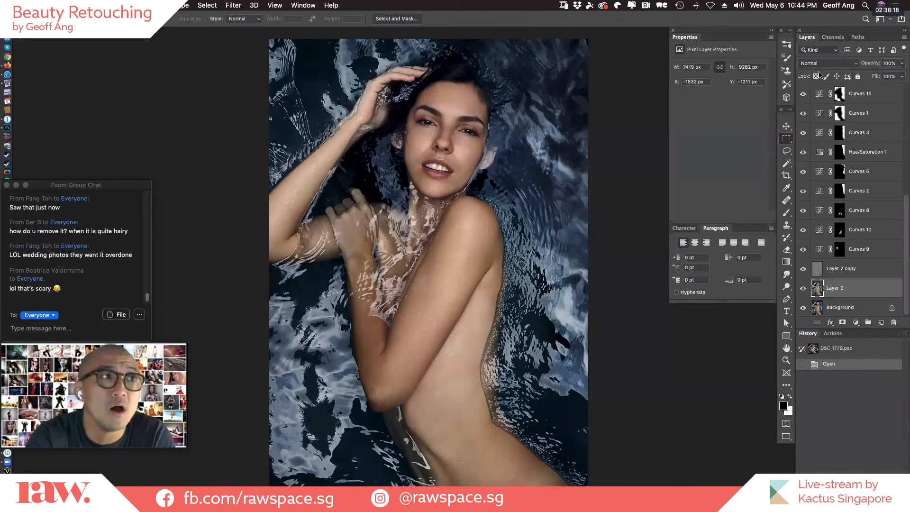
{"action": "key", "text": "super+w"}
{"action": "key", "text": "super+d"}
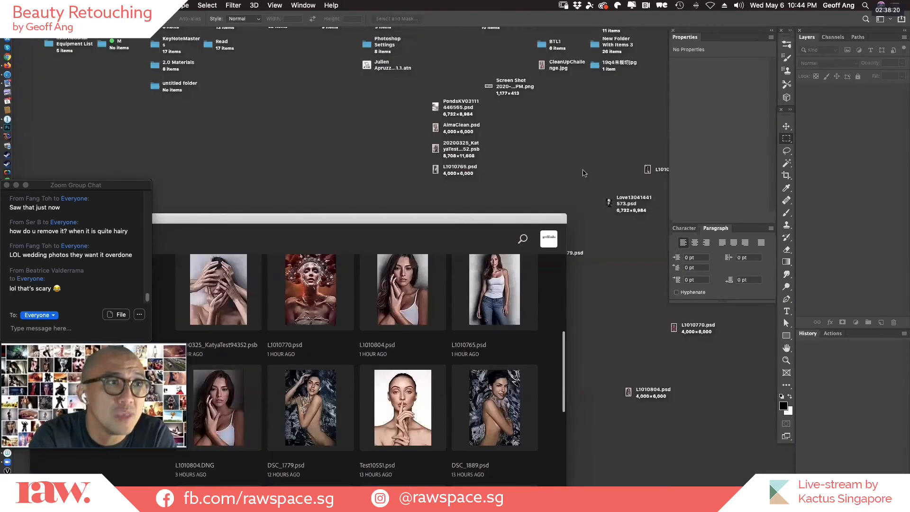
Look through the recent files for the water portrait, clear the windows away, and reopen DSC_1779.psd from the desktop.
{"action": "left_click_drag", "start_coordinate": [526, 218], "coordinate": [586, 182]}
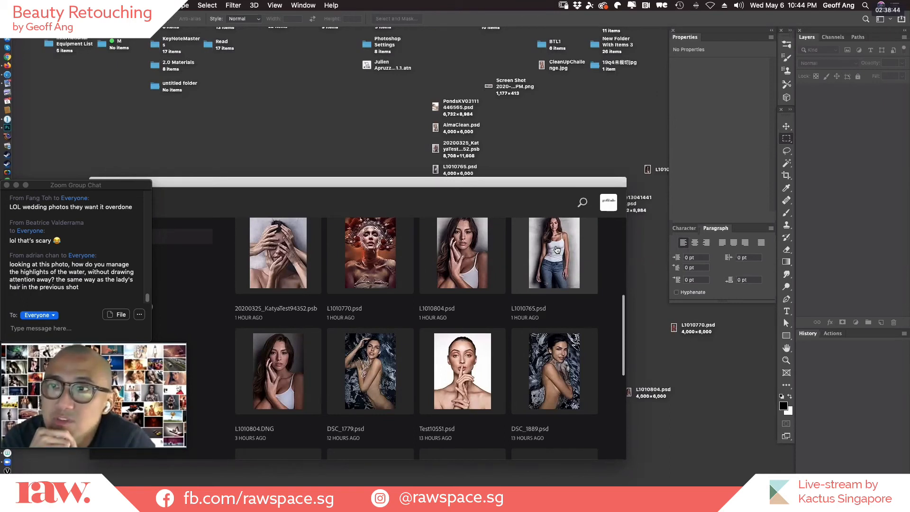
{"action": "left_click", "coordinate": [557, 250]}
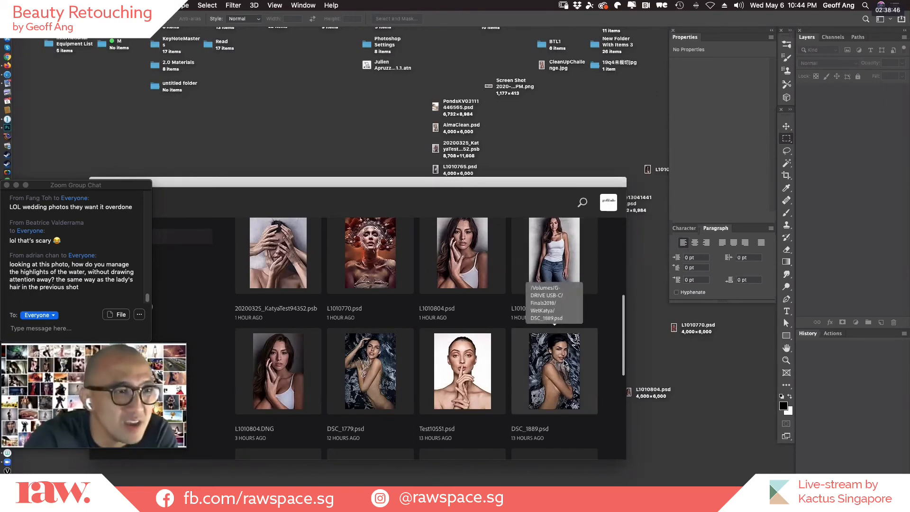
{"action": "left_click", "coordinate": [535, 177]}
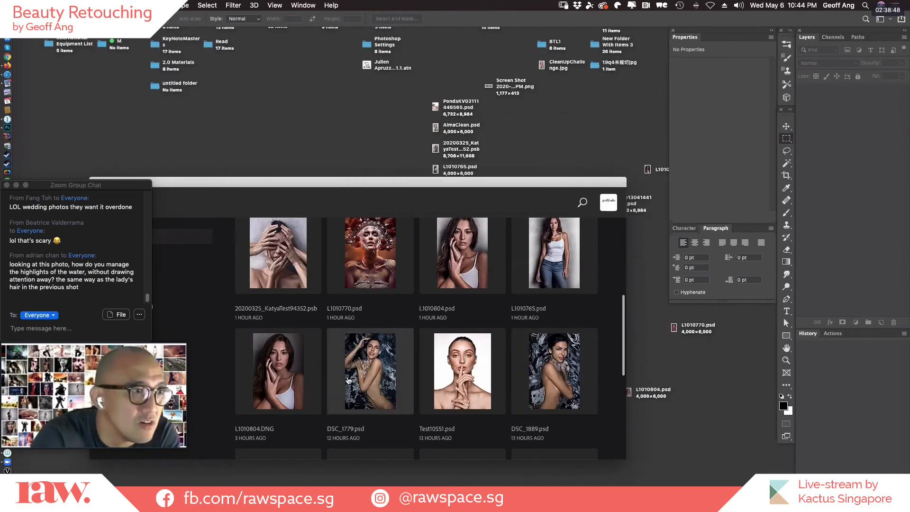
{"action": "left_click", "coordinate": [363, 377]}
{"action": "left_click", "coordinate": [533, 176]}
{"action": "key", "text": "super+h"}
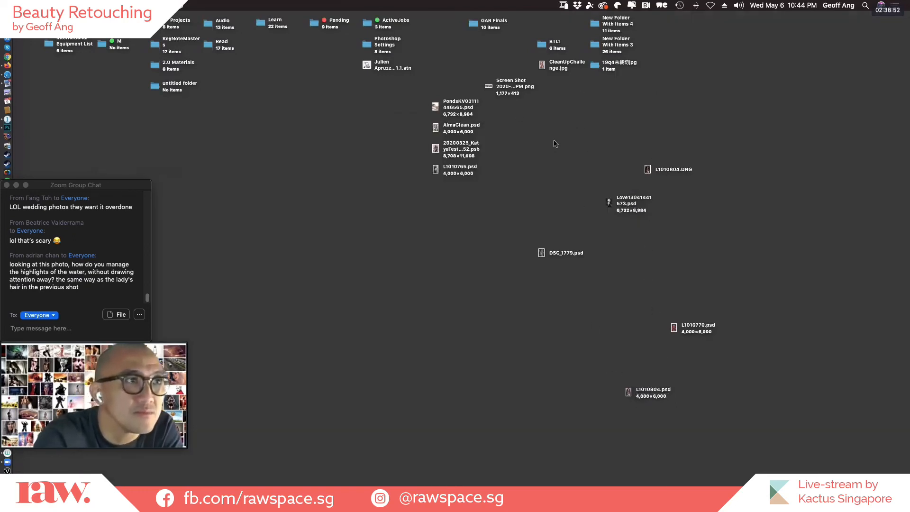
{"action": "double_click", "coordinate": [566, 256]}
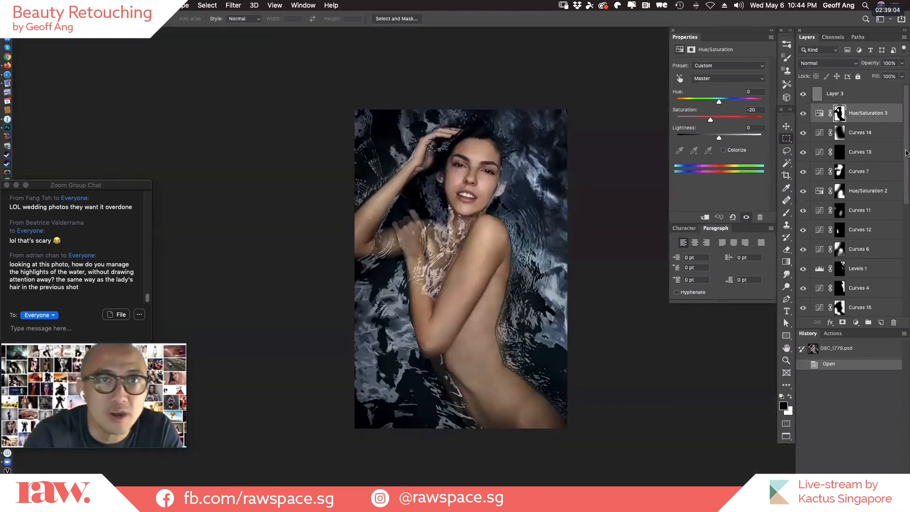
Show only the Background layer of DSC_1779.psd and turn the layers back on in batches up to Layer 3 to review the water highlights.
{"action": "left_click_drag", "start_coordinate": [906, 152], "coordinate": [907, 266]}
{"action": "left_click", "coordinate": [803, 307], "text": "alt"}
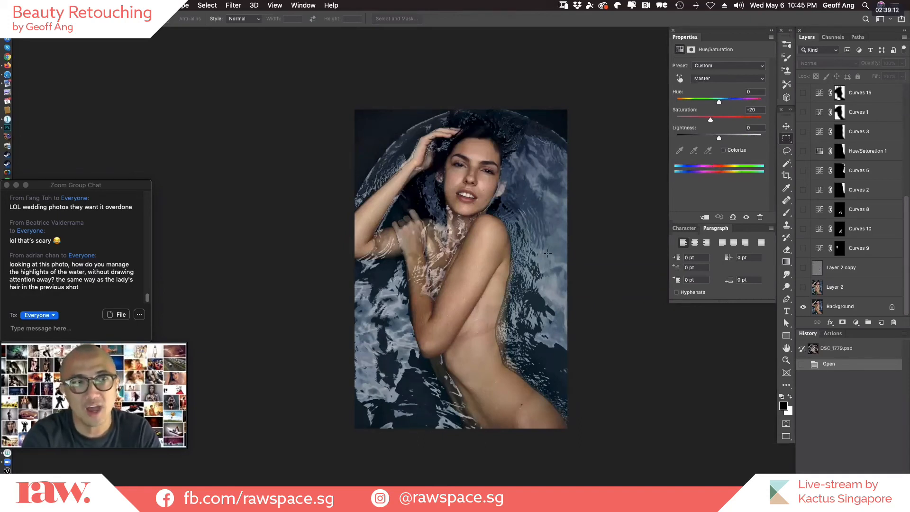
{"action": "left_click_drag", "start_coordinate": [803, 288], "coordinate": [808, 74]}
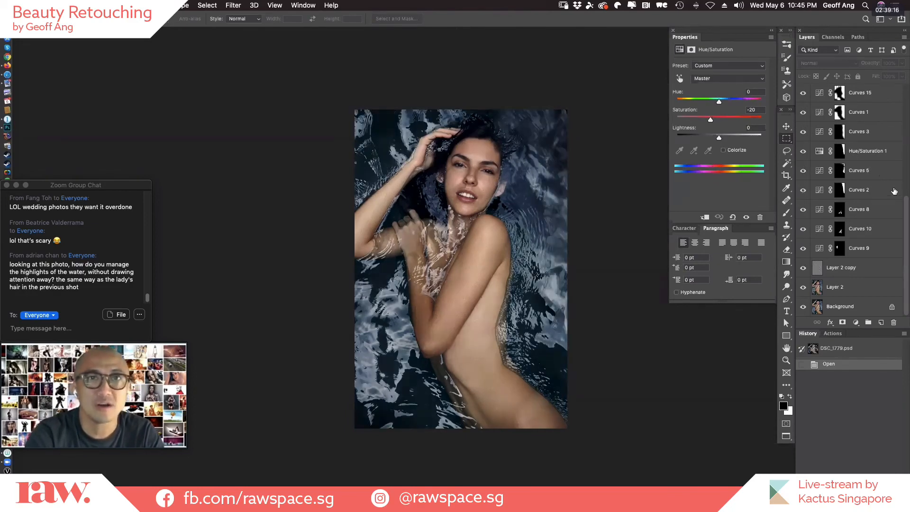
{"action": "scroll", "coordinate": [905, 205], "scroll_direction": "up", "scroll_amount": 2}
{"action": "left_click_drag", "start_coordinate": [906, 206], "coordinate": [905, 175]}
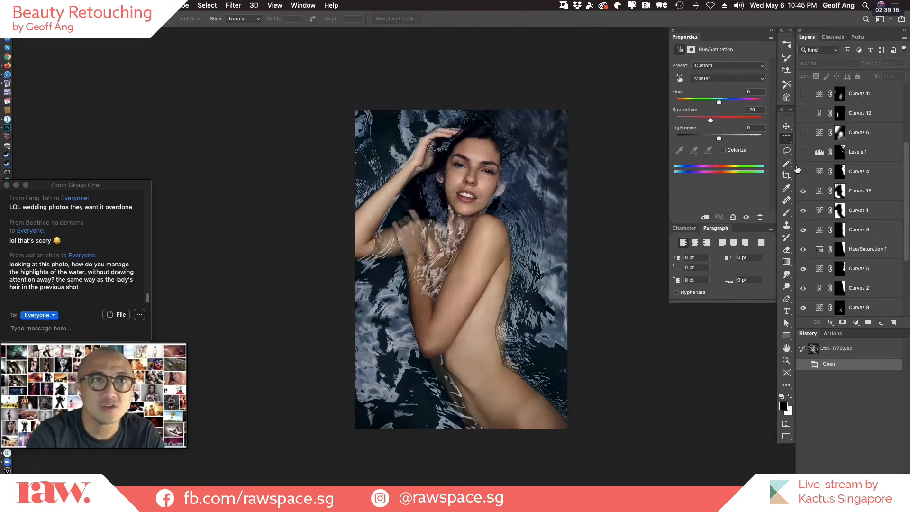
{"action": "left_click_drag", "start_coordinate": [803, 171], "coordinate": [802, 98]}
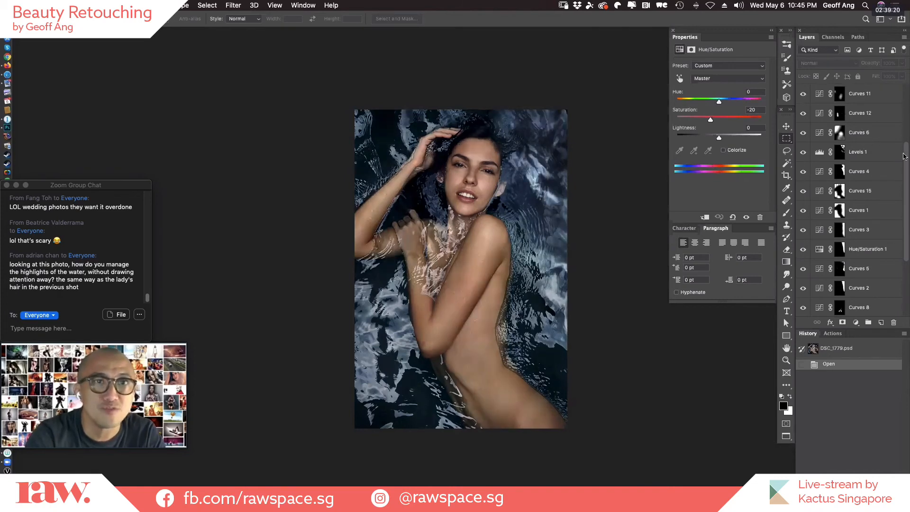
{"action": "scroll", "coordinate": [906, 154], "scroll_direction": "up", "scroll_amount": 6}
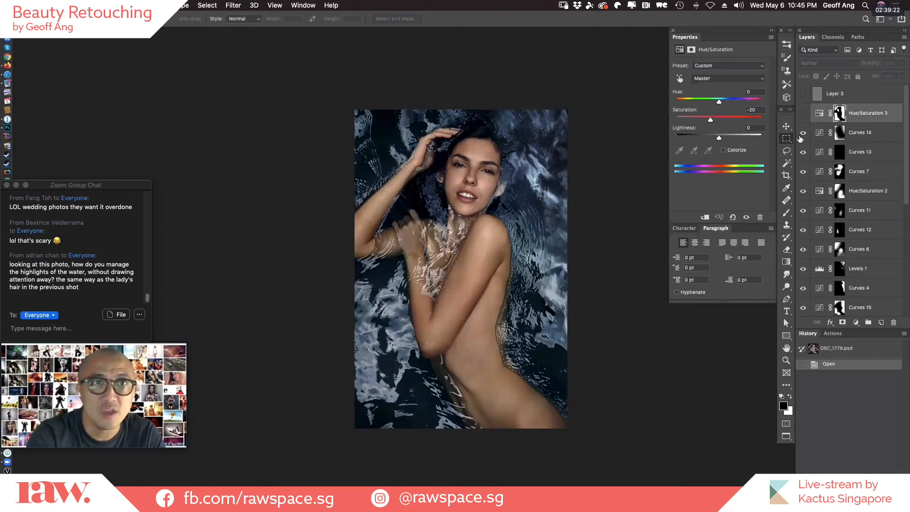
{"action": "left_click", "coordinate": [803, 93]}
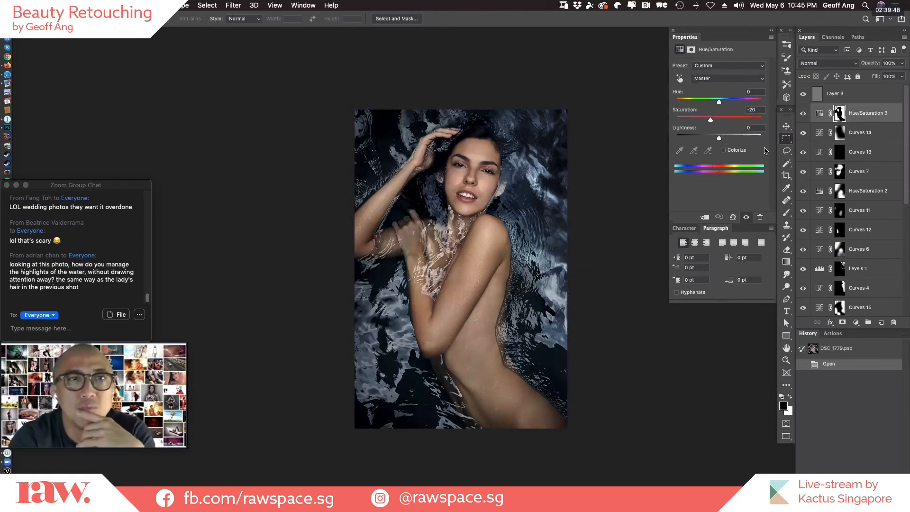
{"action": "left_click_drag", "start_coordinate": [907, 132], "coordinate": [903, 284]}
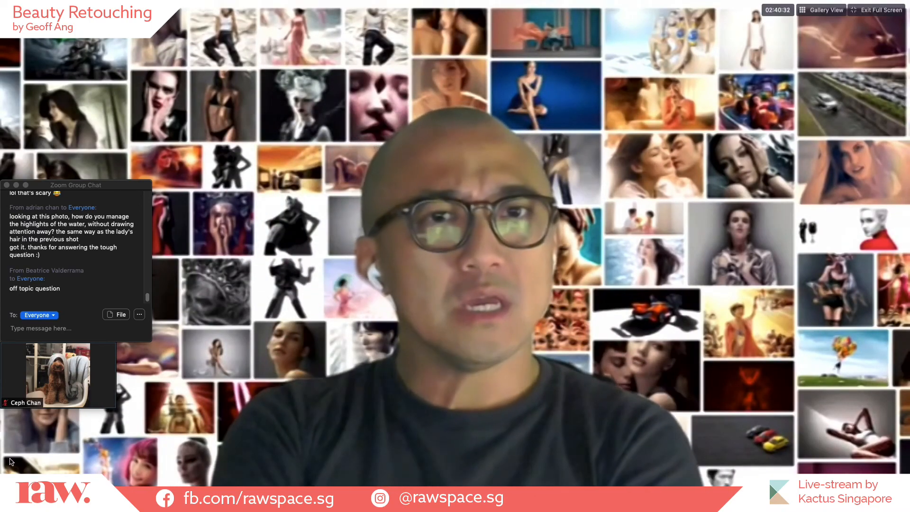
Show all participants of the Zoom meeting in Gallery View and move the group chat window lower.
{"action": "left_click", "coordinate": [824, 16]}
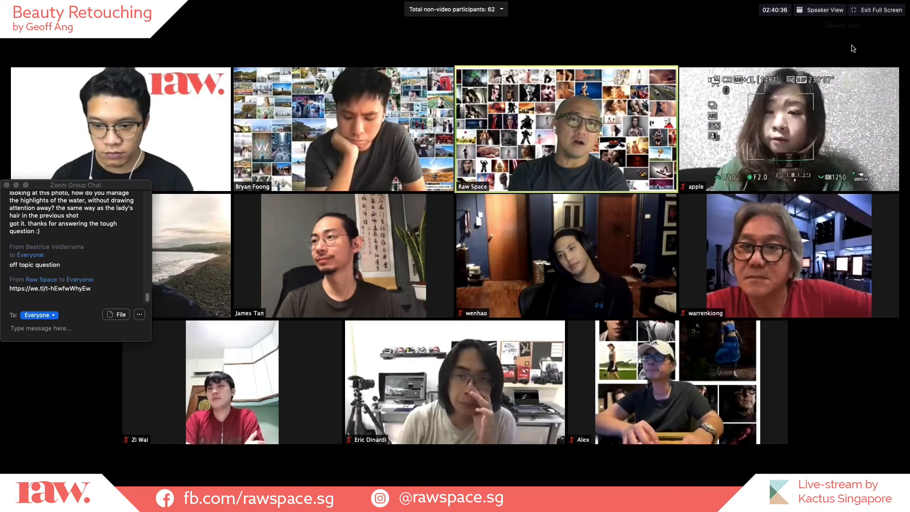
{"action": "left_click_drag", "start_coordinate": [108, 186], "coordinate": [108, 326]}
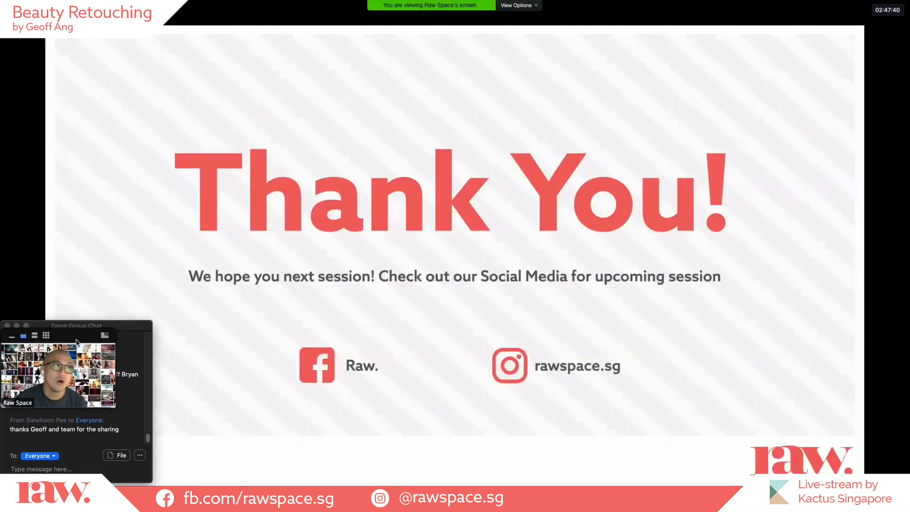
Move the speaker's video thumbnail away from the group chat and play the Thank You slide as a slideshow.
{"action": "left_click_drag", "start_coordinate": [91, 343], "coordinate": [833, 362]}
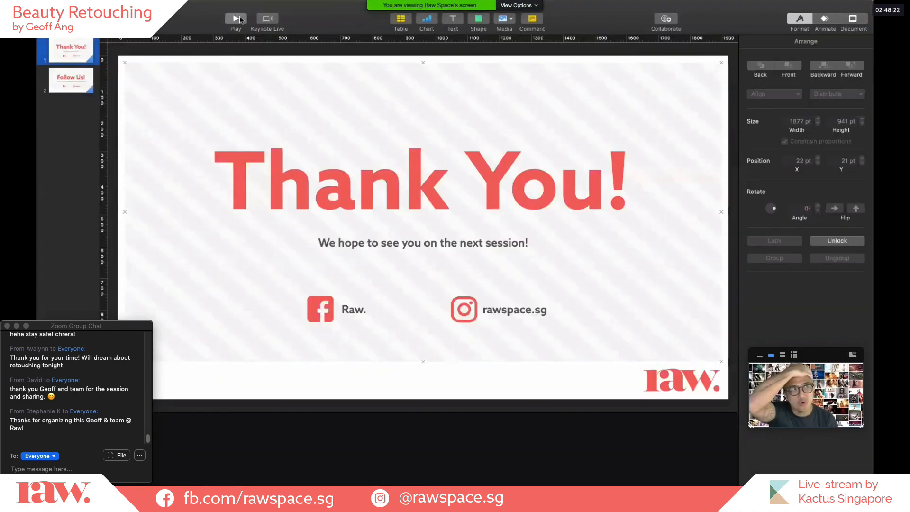
{"action": "left_click", "coordinate": [239, 19]}
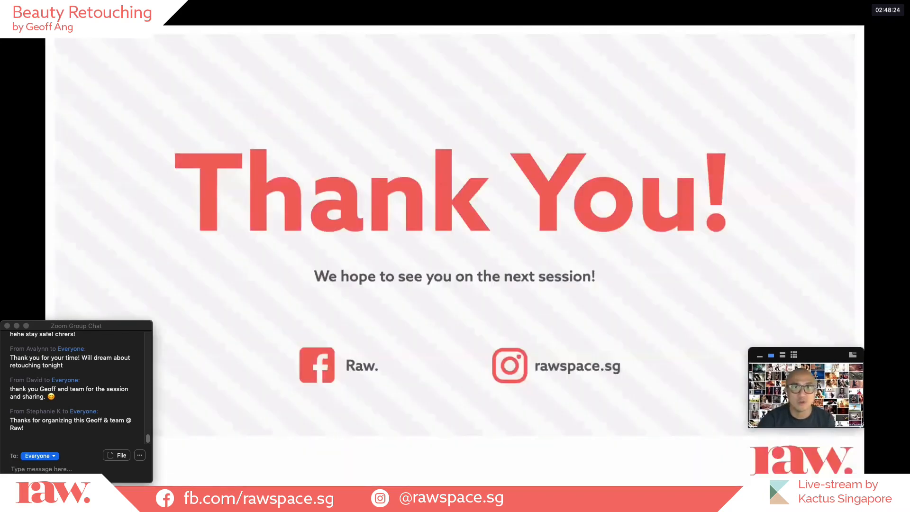